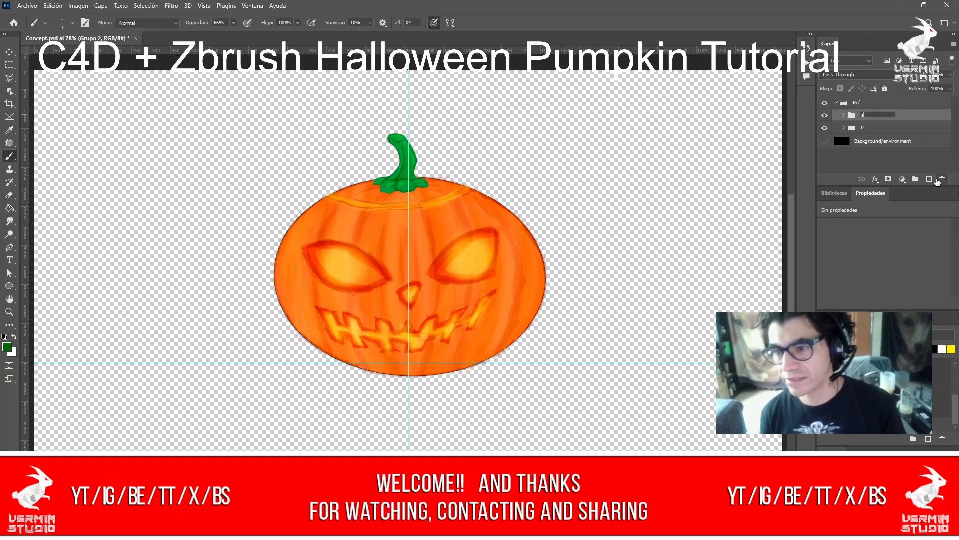
Add a new empty layer at the top of the Ref group and make the Background/environment layer visible.
{"action": "left_click", "coordinate": [929, 180]}
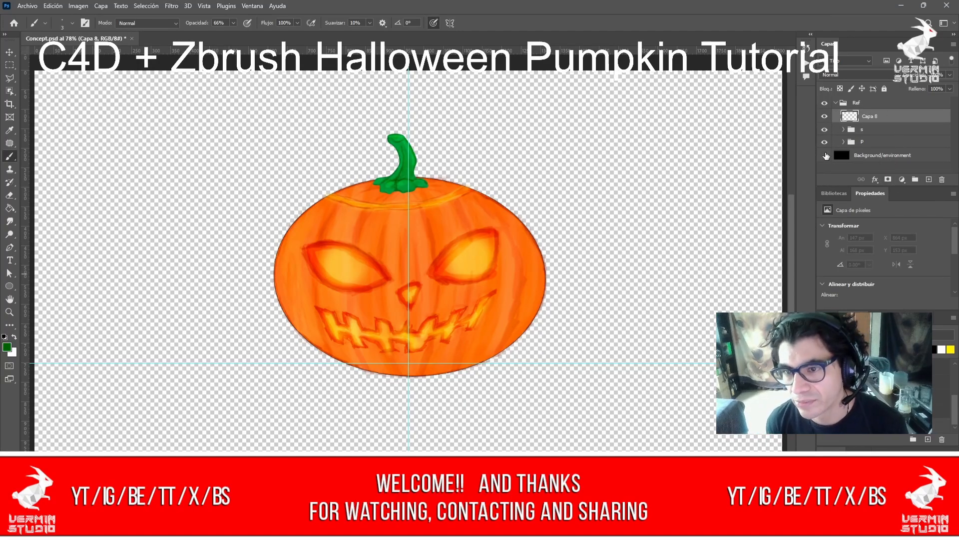
{"action": "left_click", "coordinate": [824, 155]}
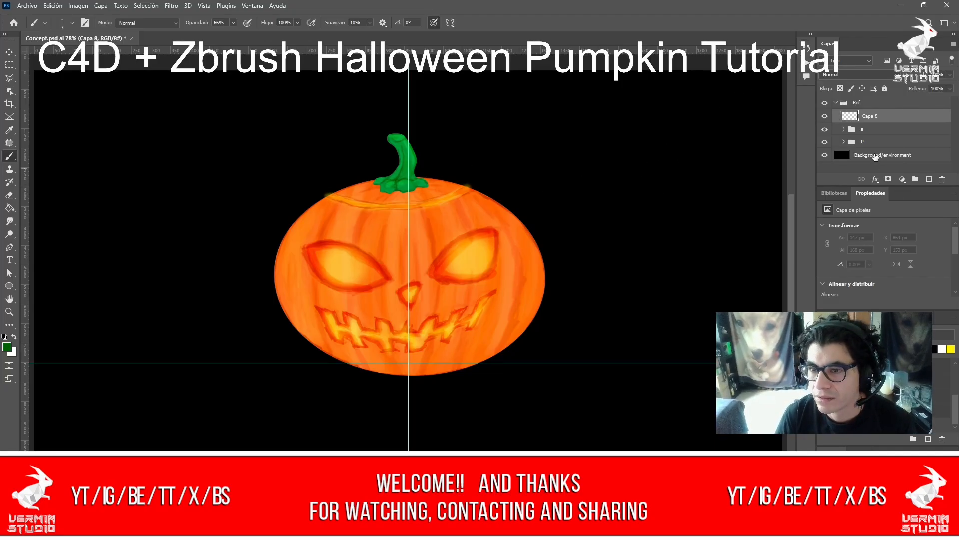
Choose a magenta foreground colour and apply a gradient overlay fading from purple to black on the Background/environment layer.
{"action": "left_click", "coordinate": [876, 156]}
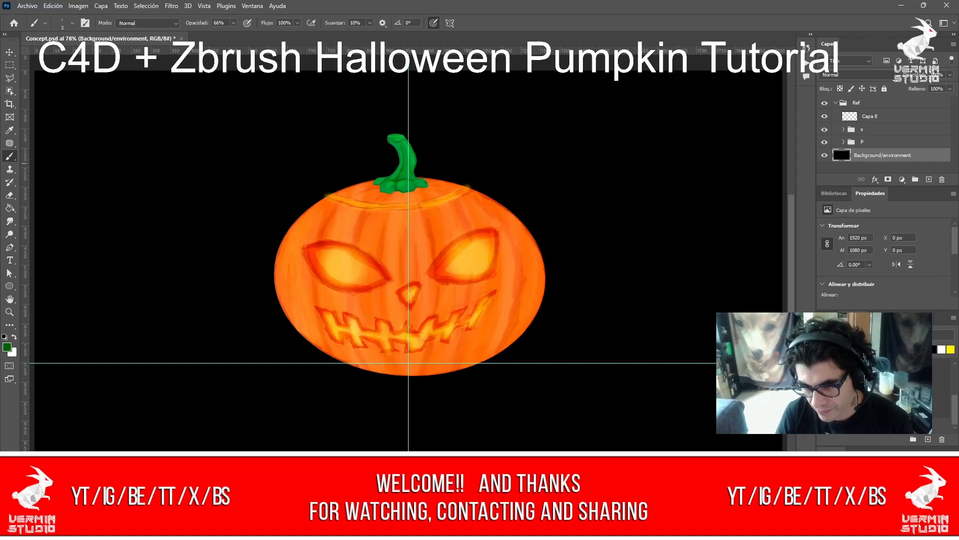
{"action": "left_click", "coordinate": [848, 407]}
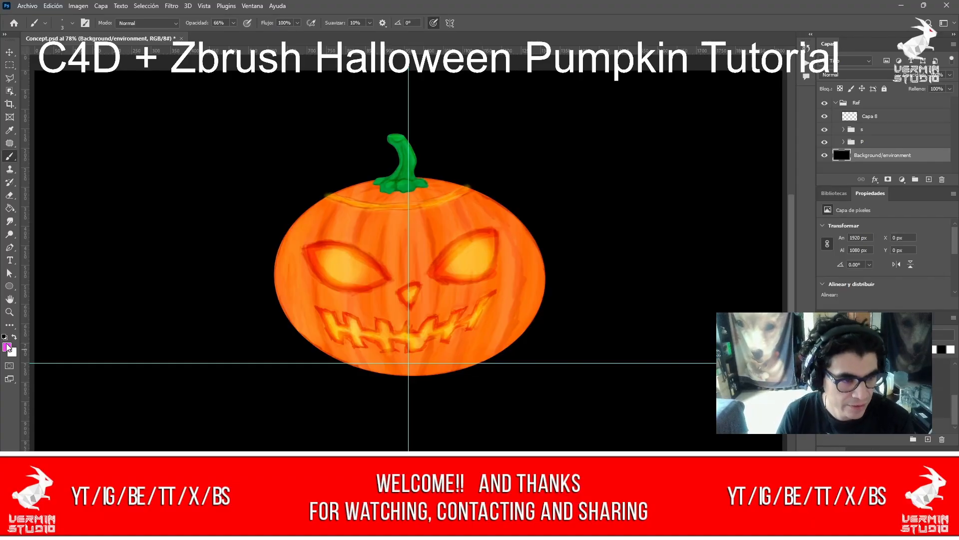
{"action": "key", "text": "i"}
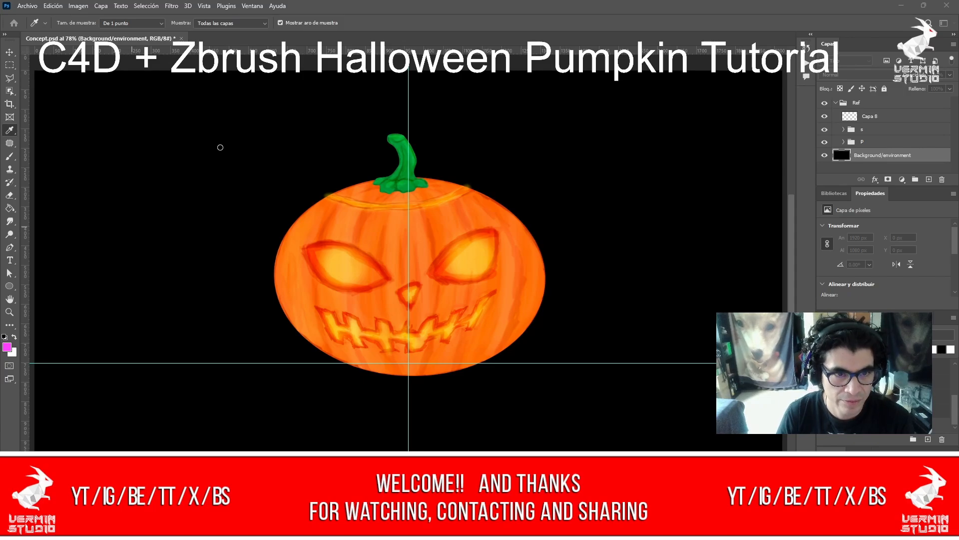
{"action": "key", "text": "b"}
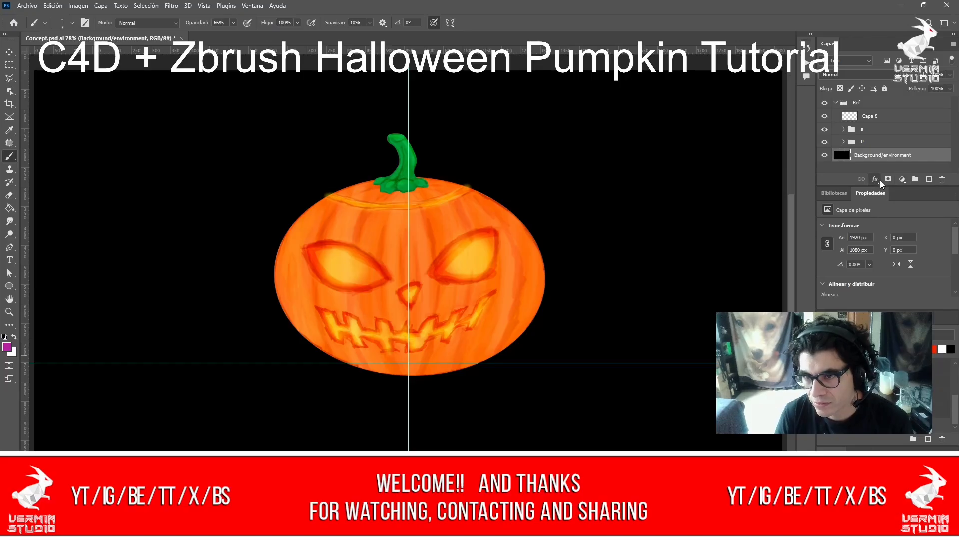
{"action": "left_click", "coordinate": [916, 255]}
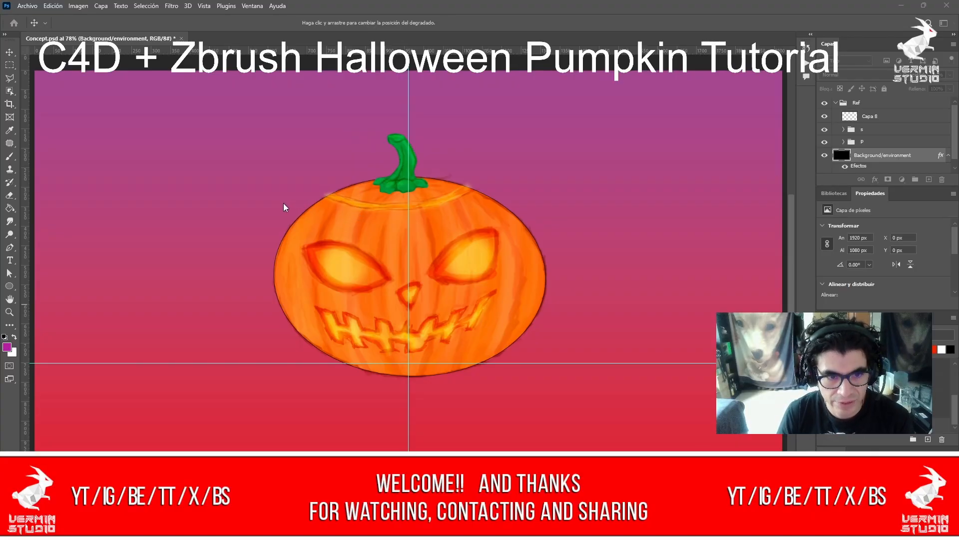
{"action": "key", "text": "i"}
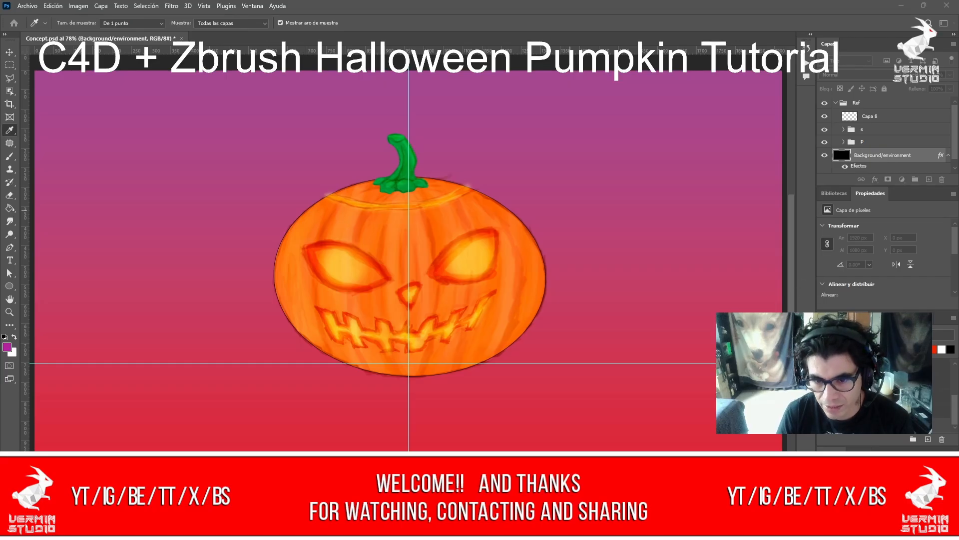
{"action": "left_click", "coordinate": [581, 353]}
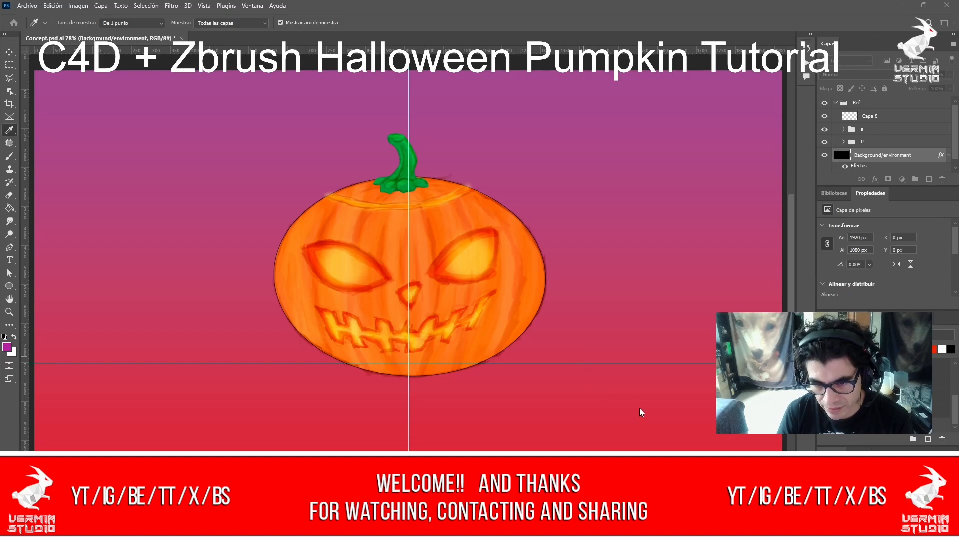
{"action": "left_click", "coordinate": [583, 420]}
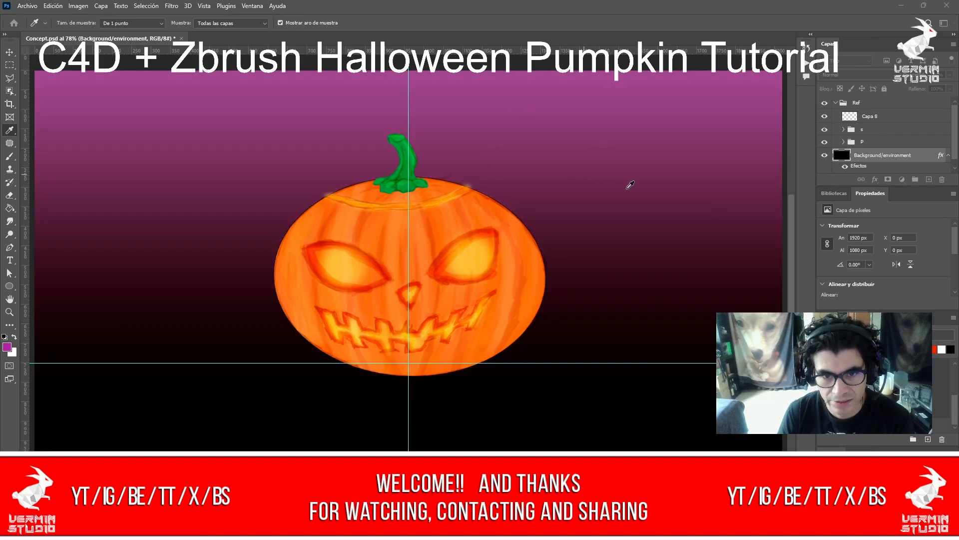
{"action": "key", "text": "b"}
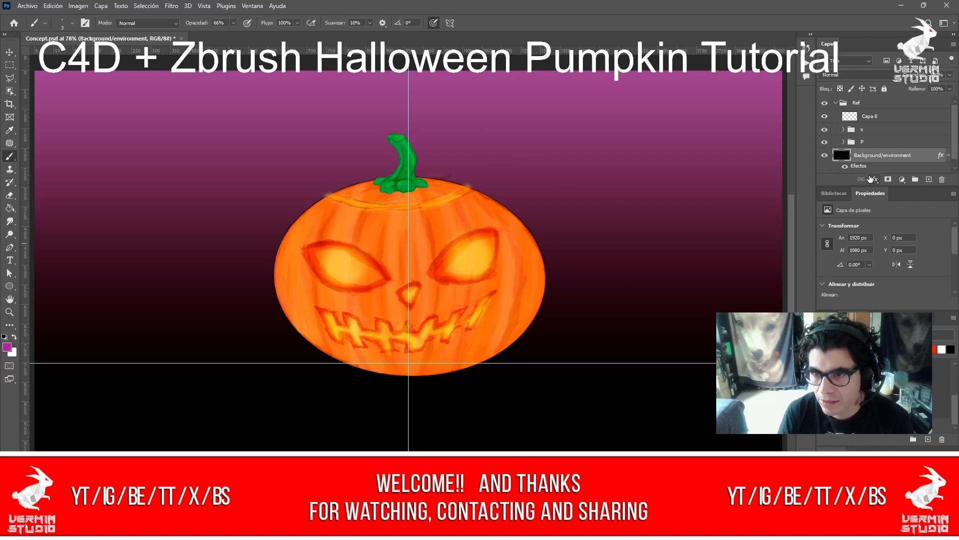
Change the background's gradient overlay to a reversed radial style and scale it into a purple glow around the pumpkin.
{"action": "key", "text": "h"}
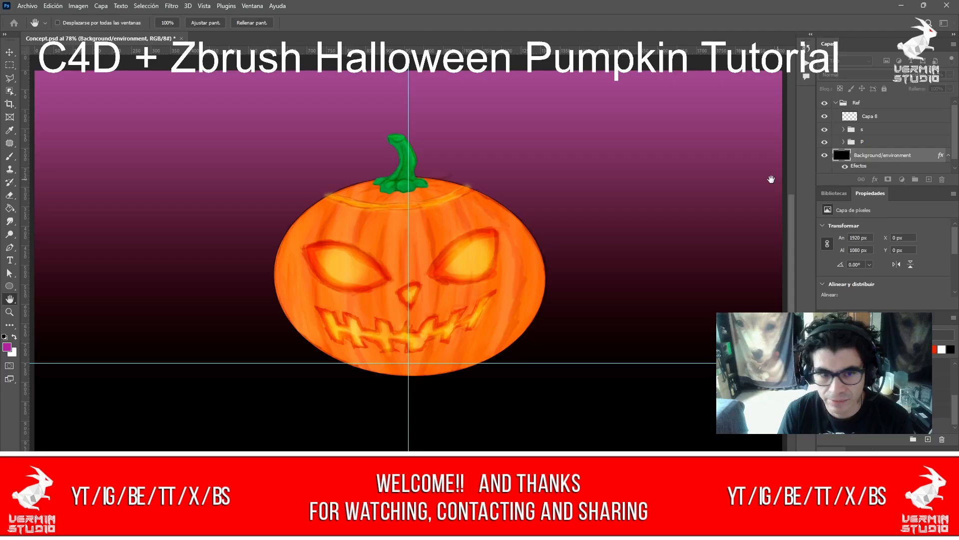
{"action": "key", "text": "v"}
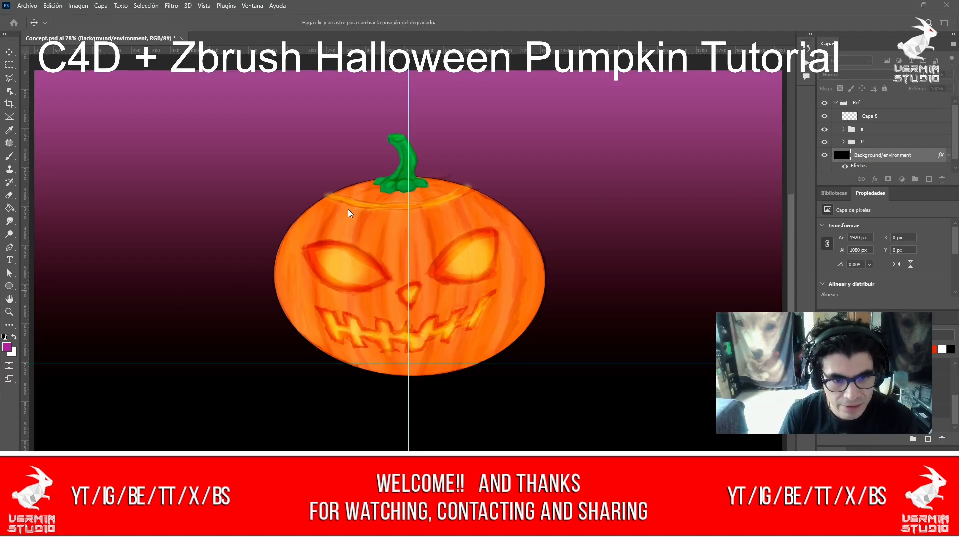
{"action": "left_click", "coordinate": [328, 232]}
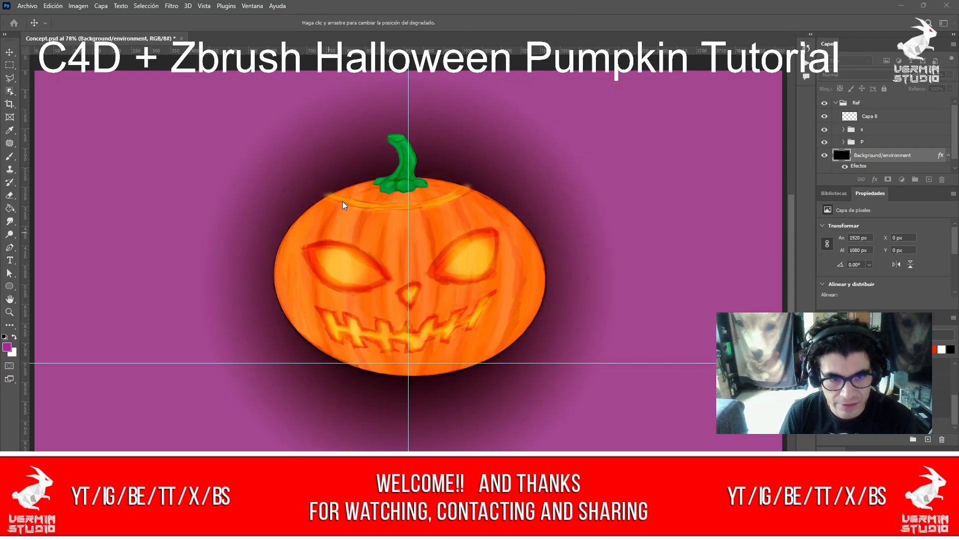
{"action": "left_click", "coordinate": [370, 202]}
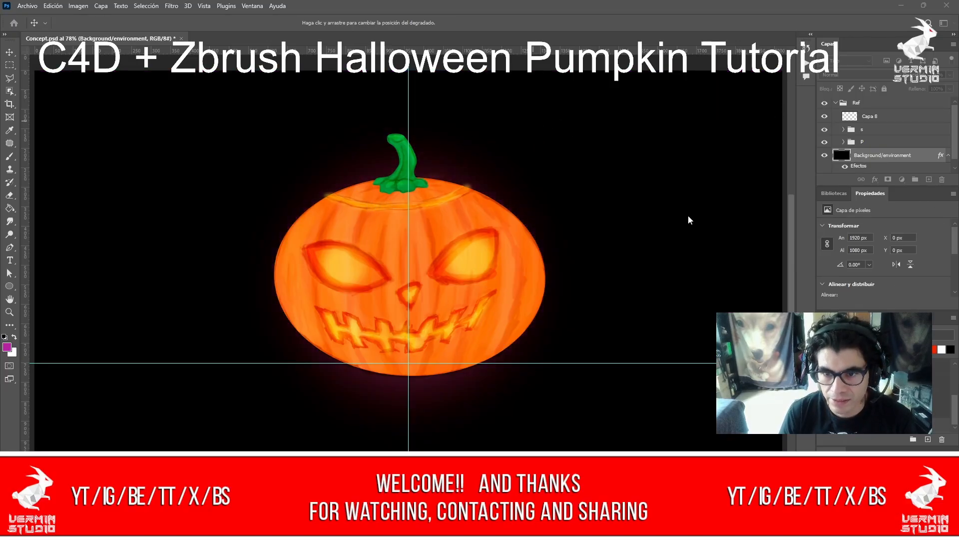
{"action": "left_click_drag", "start_coordinate": [688, 217], "coordinate": [696, 217]}
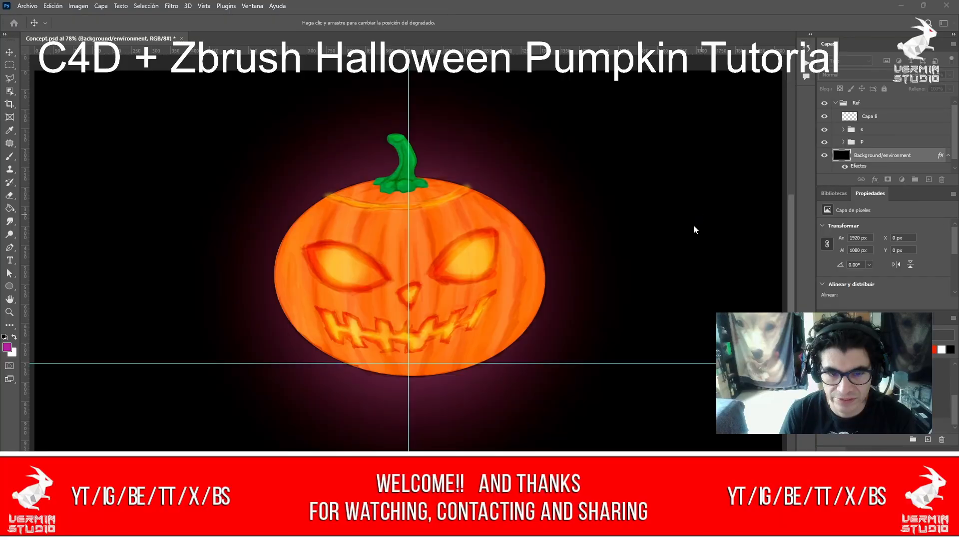
{"action": "key", "text": "b"}
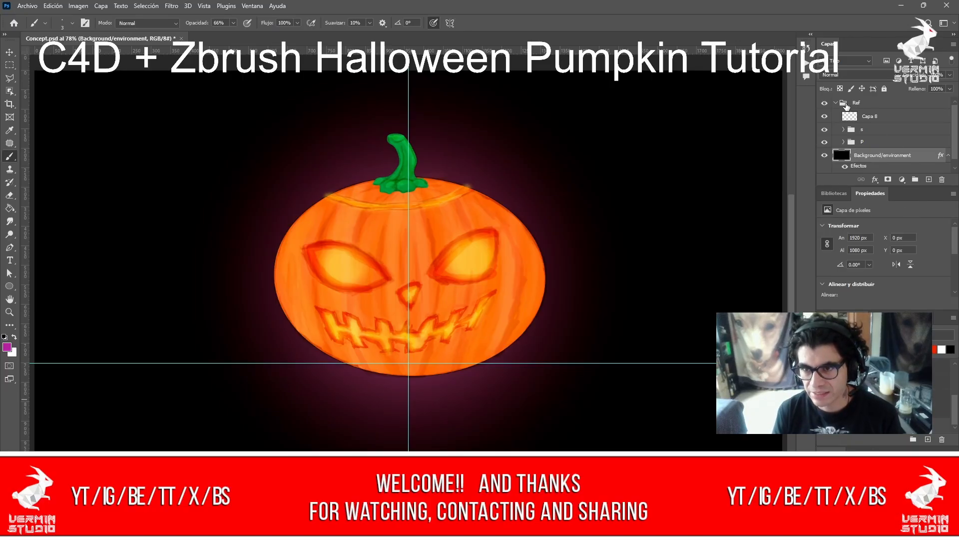
On Capa 8, paint over the pumpkin's stem in teal green with a large soft brush, with pen pressure for size disabled.
{"action": "left_click", "coordinate": [869, 116]}
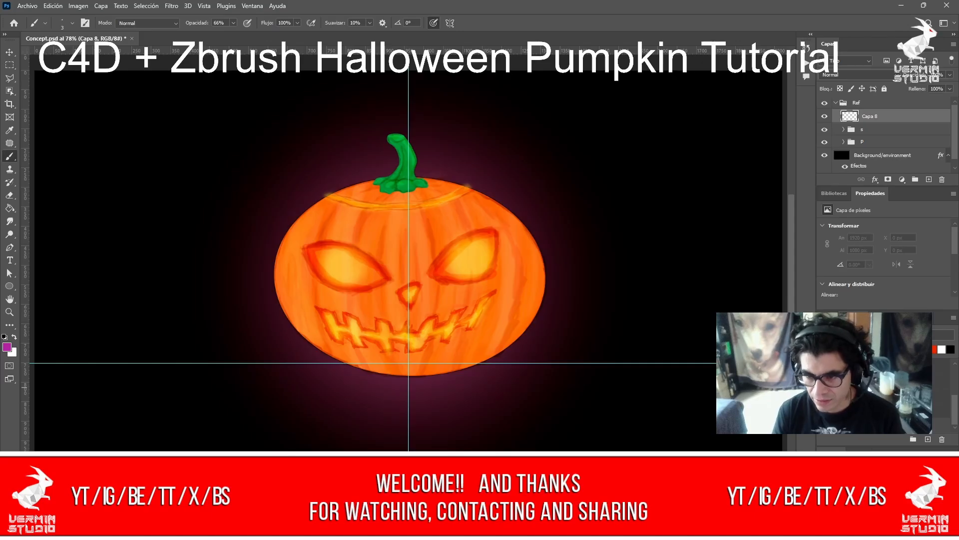
{"action": "left_click", "coordinate": [872, 395]}
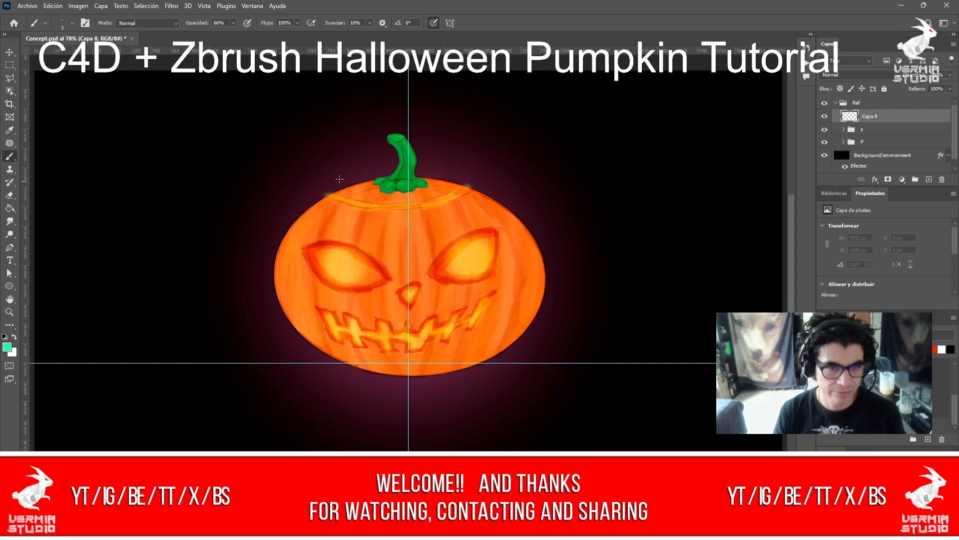
{"action": "mouse_move", "coordinate": [351, 192]}
{"action": "right_mouse_down", "text": "alt"}
{"action": "mouse_move", "coordinate": [394, 180]}
{"action": "mouse_move", "coordinate": [354, 185]}
{"action": "mouse_move", "coordinate": [376, 155]}
{"action": "right_mouse_up", "text": "alt"}
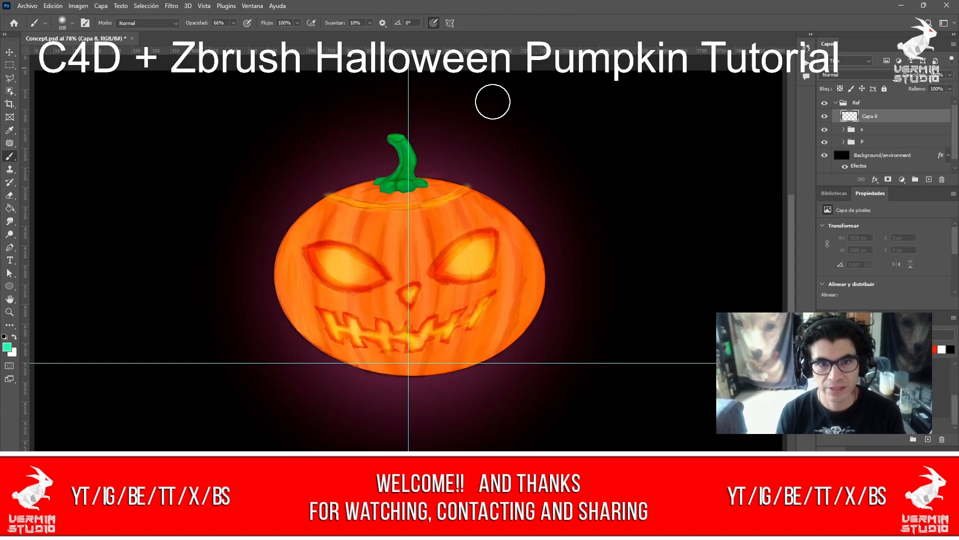
{"action": "left_click_drag", "start_coordinate": [394, 143], "coordinate": [406, 165]}
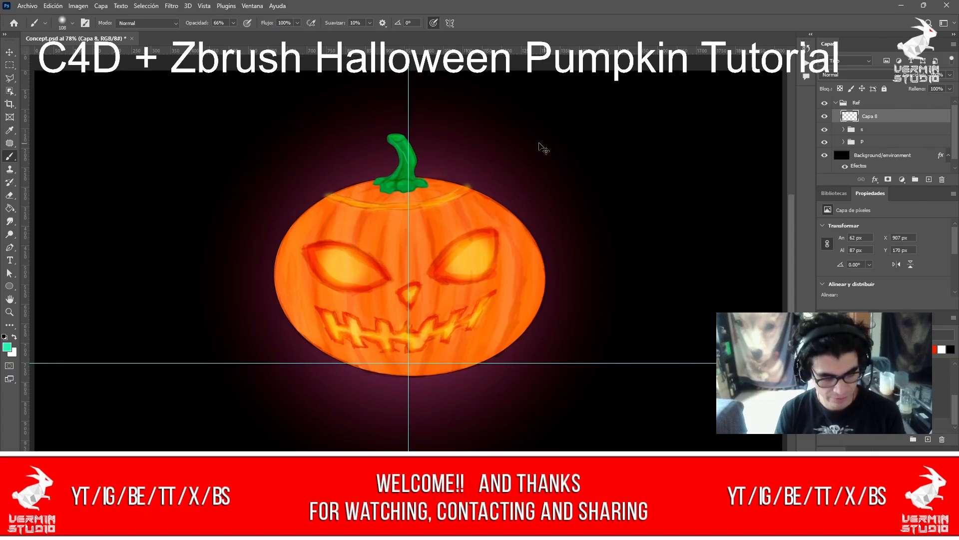
{"action": "key", "text": "ctrl+z"}
{"action": "left_click", "coordinate": [436, 24]}
{"action": "left_click_drag", "start_coordinate": [389, 145], "coordinate": [407, 154]}
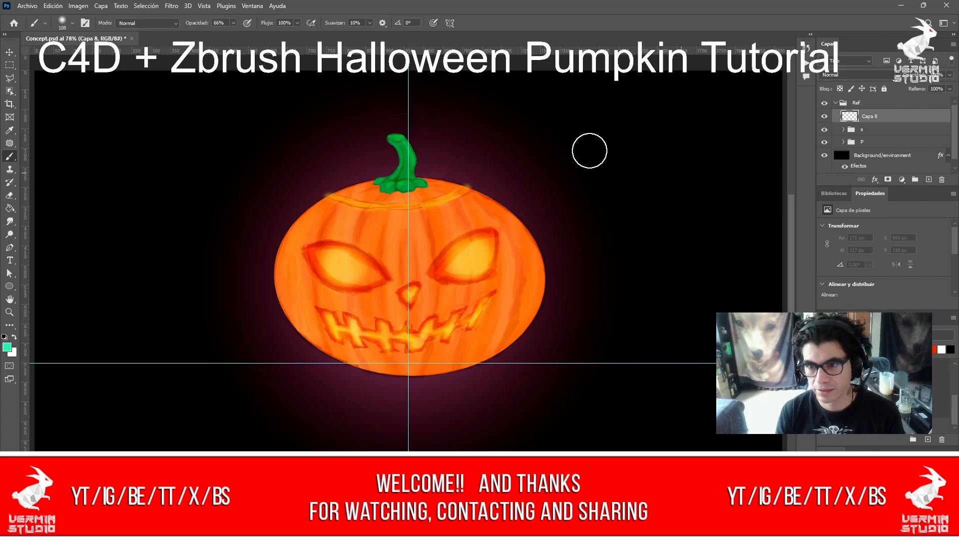
{"action": "mouse_move", "coordinate": [394, 138]}
{"action": "left_mouse_down"}
{"action": "mouse_move", "coordinate": [407, 162]}
{"action": "mouse_move", "coordinate": [398, 184]}
{"action": "mouse_move", "coordinate": [398, 162]}
{"action": "mouse_move", "coordinate": [411, 175]}
{"action": "left_mouse_up"}
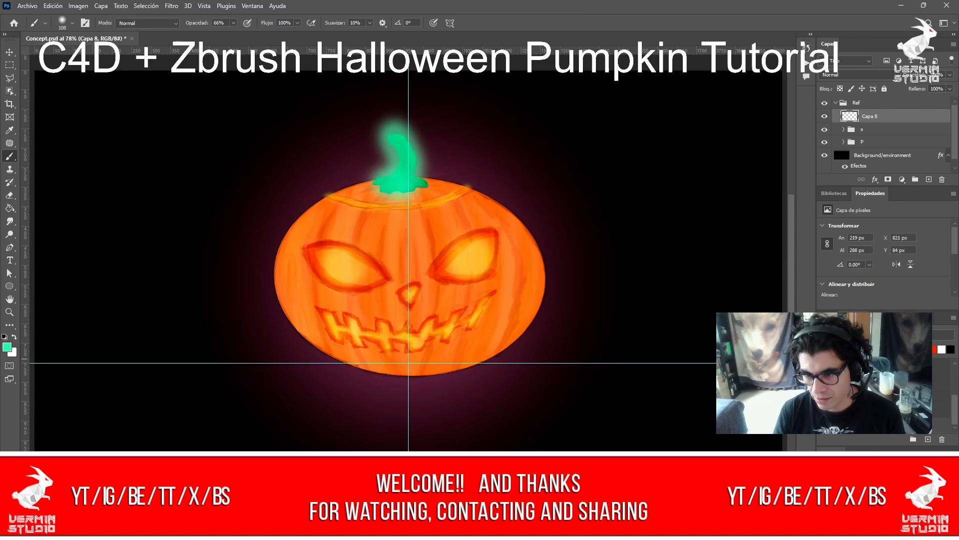
Paint soft light-orange strokes over the pumpkin's eyes, nose and mouth on Capa 8.
{"action": "left_click", "coordinate": [849, 389]}
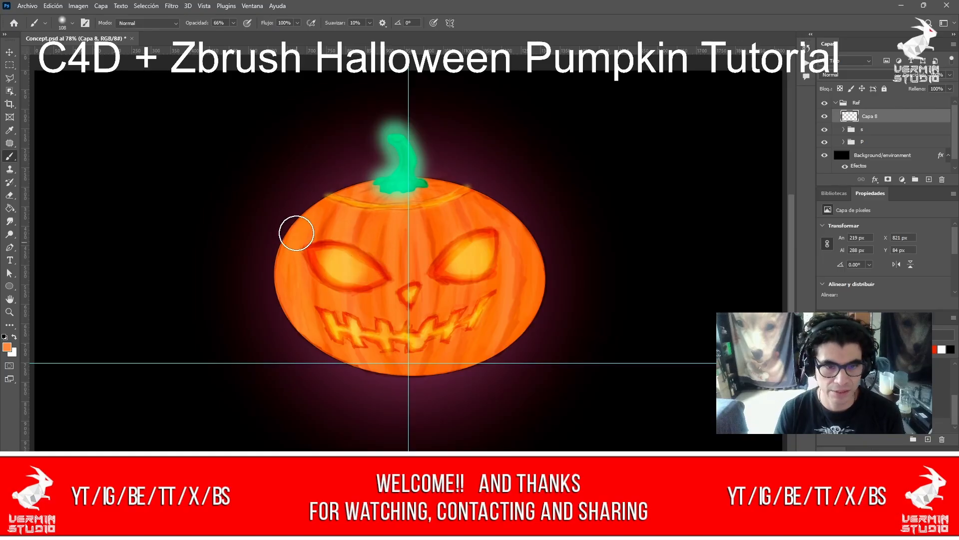
{"action": "mouse_move", "coordinate": [307, 231]}
{"action": "left_mouse_down"}
{"action": "mouse_move", "coordinate": [350, 270]}
{"action": "mouse_move", "coordinate": [315, 231]}
{"action": "mouse_move", "coordinate": [514, 230]}
{"action": "left_mouse_up"}
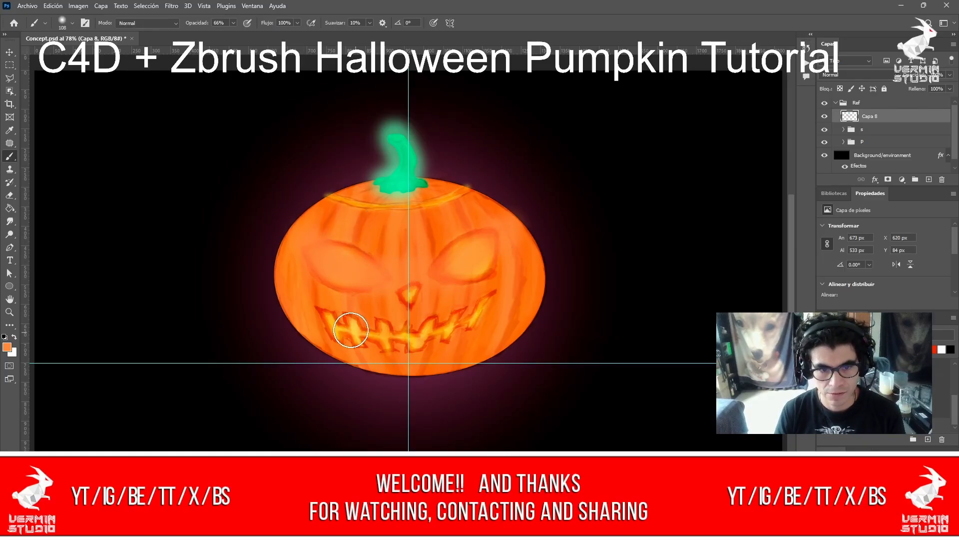
{"action": "mouse_move", "coordinate": [351, 330]}
{"action": "left_mouse_down"}
{"action": "mouse_move", "coordinate": [493, 295]}
{"action": "mouse_move", "coordinate": [426, 291]}
{"action": "left_mouse_up"}
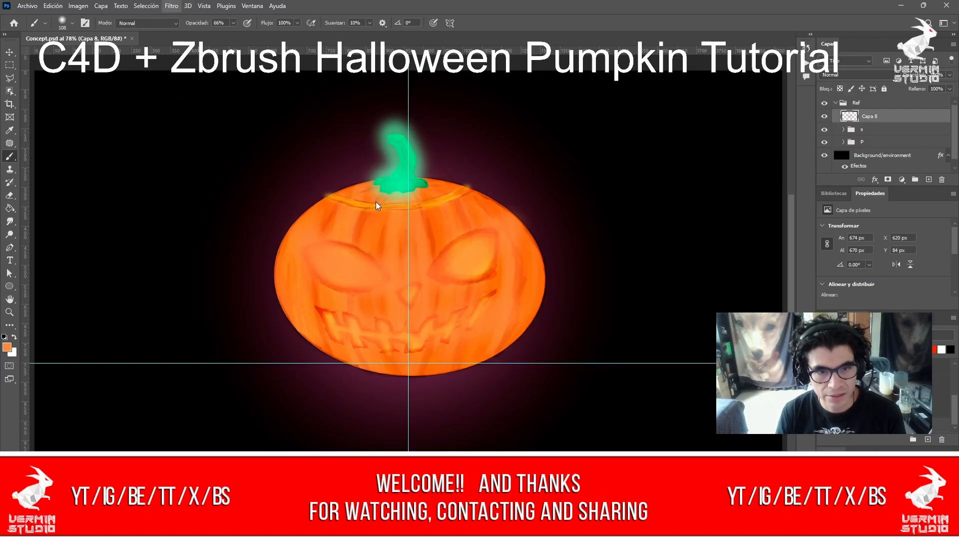
Blur the painted strokes on Capa 8 into a wide soft glow and set its blend mode to Sobreexpos. lineal (Añadir).
{"action": "key", "text": "space"}
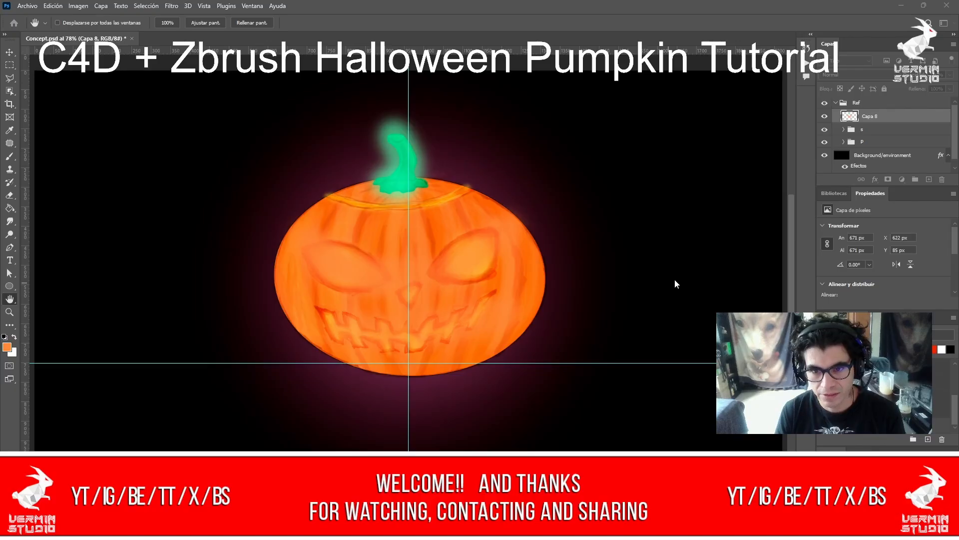
{"action": "left_click_drag", "start_coordinate": [675, 280], "coordinate": [702, 281]}
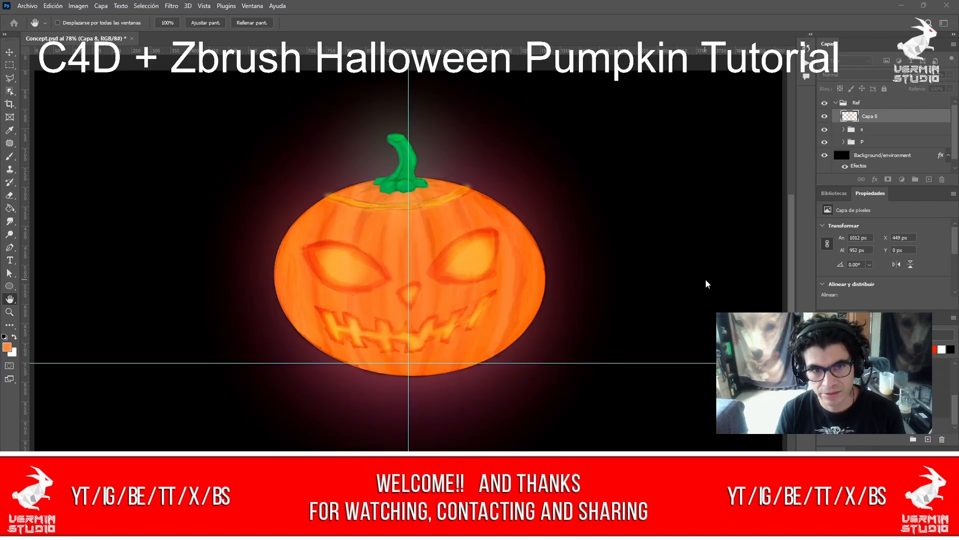
{"action": "left_click", "coordinate": [769, 150]}
{"action": "left_click", "coordinate": [878, 76]}
{"action": "left_click", "coordinate": [874, 175]}
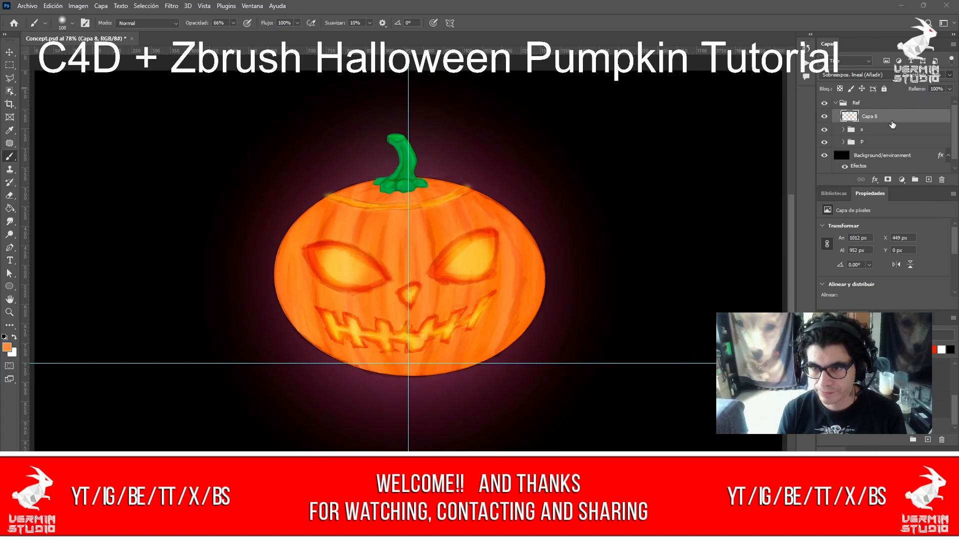
Add a new layer and write a yellow handwritten signature with the year 2025 below the pumpkin using a thin brush.
{"action": "left_click", "coordinate": [929, 180]}
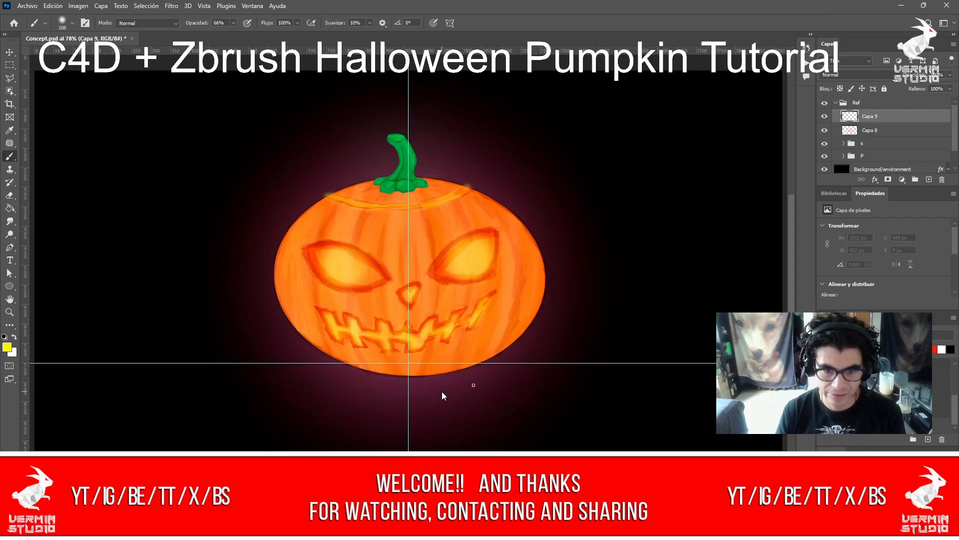
{"action": "mouse_move", "coordinate": [448, 401]}
{"action": "left_mouse_down"}
{"action": "mouse_move", "coordinate": [456, 428]}
{"action": "mouse_move", "coordinate": [463, 403]}
{"action": "mouse_move", "coordinate": [483, 410]}
{"action": "mouse_move", "coordinate": [492, 430]}
{"action": "mouse_move", "coordinate": [528, 384]}
{"action": "left_mouse_up"}
{"action": "key", "text": "ctrl+z"}
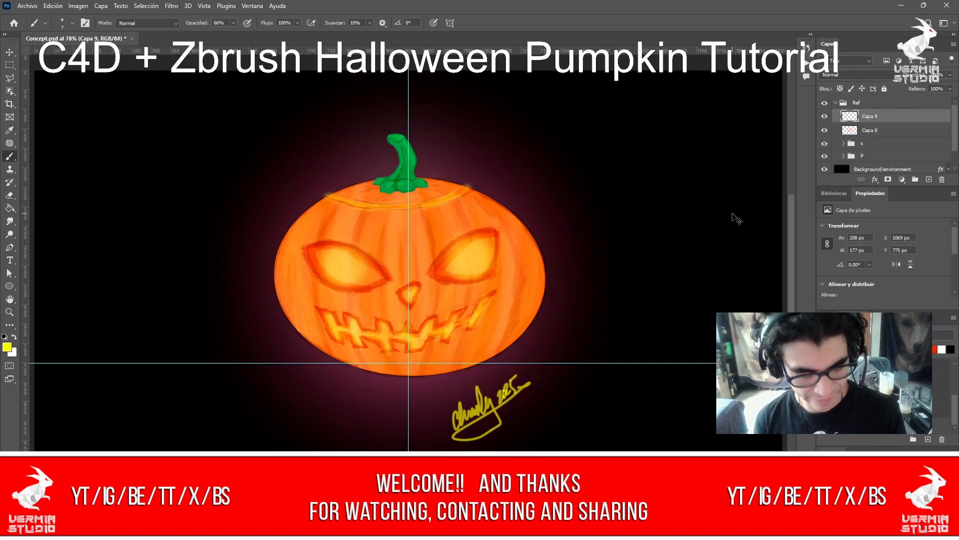
Hide the guides over the pumpkin concept and save Concept.psd.
{"action": "key", "text": "ctrl+apostrophe"}
{"action": "key", "text": "ctrl+h"}
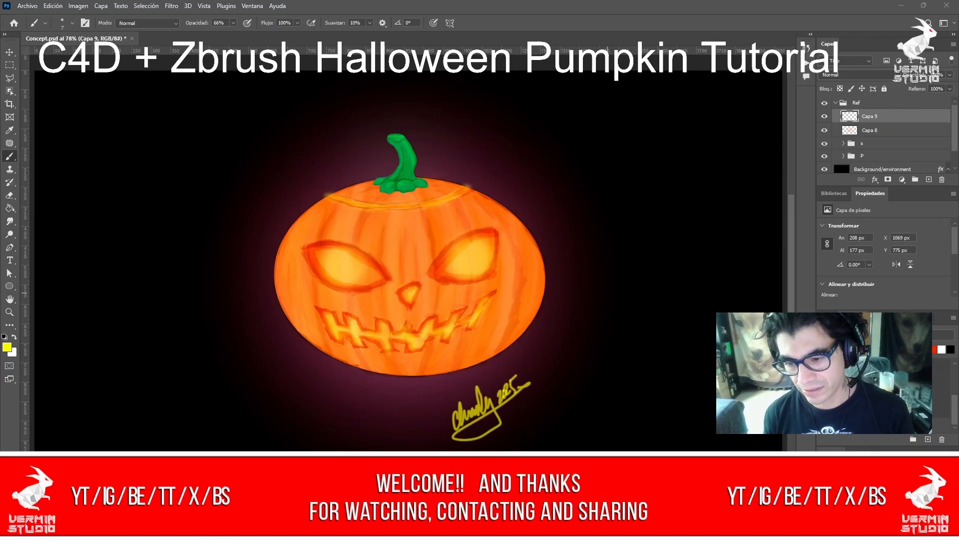
{"action": "left_click_drag", "start_coordinate": [496, 266], "coordinate": [456, 362]}
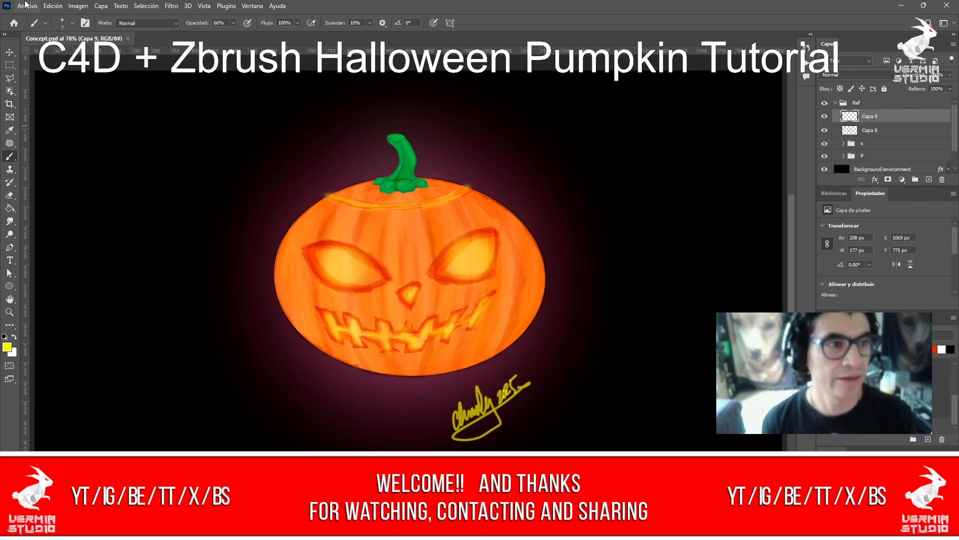
Export the finished pumpkin concept image.
{"action": "left_click", "coordinate": [25, 5]}
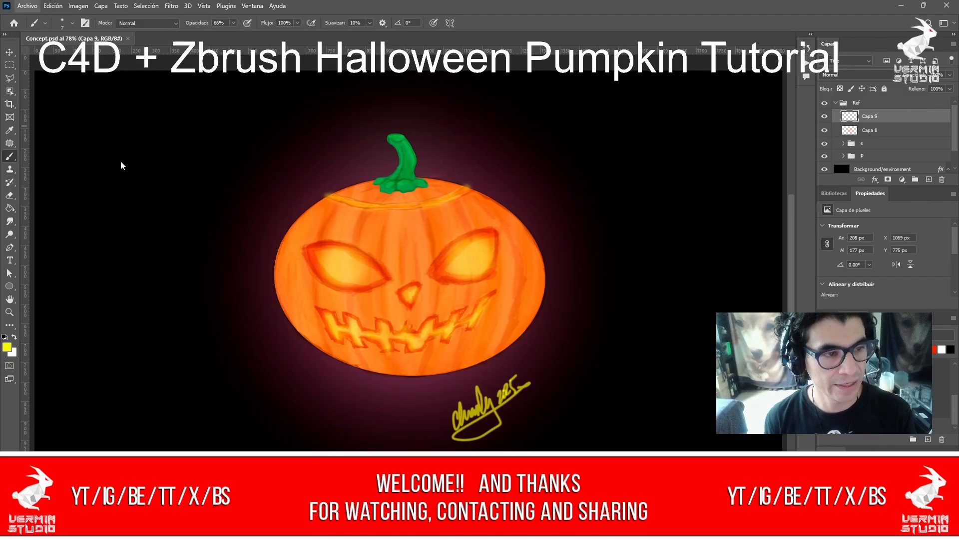
{"action": "left_click", "coordinate": [238, 160]}
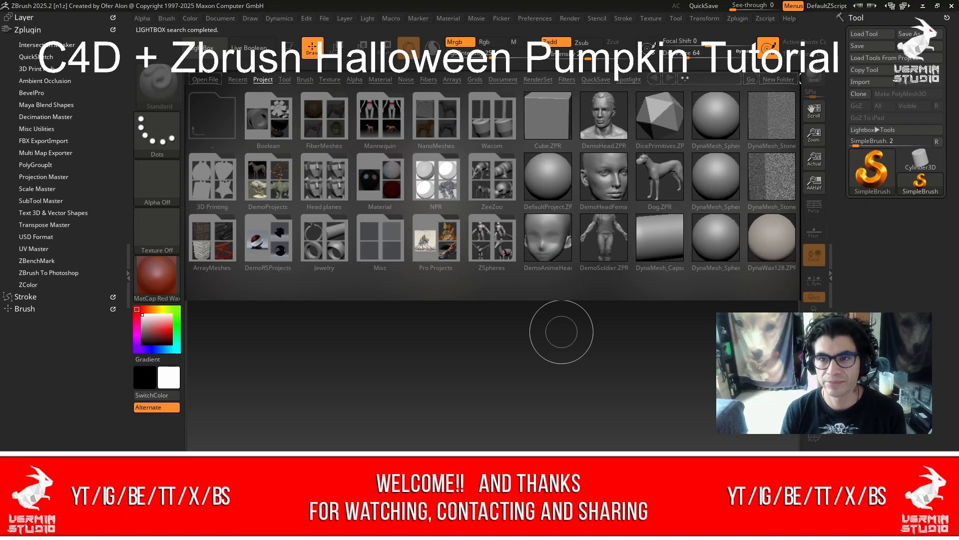
Open the PolySphere.ZPR project in ZBrush and check the sphere's wireframe with the polyframe display.
{"action": "left_click", "coordinate": [722, 196]}
{"action": "left_click_drag", "start_coordinate": [721, 196], "coordinate": [485, 168]}
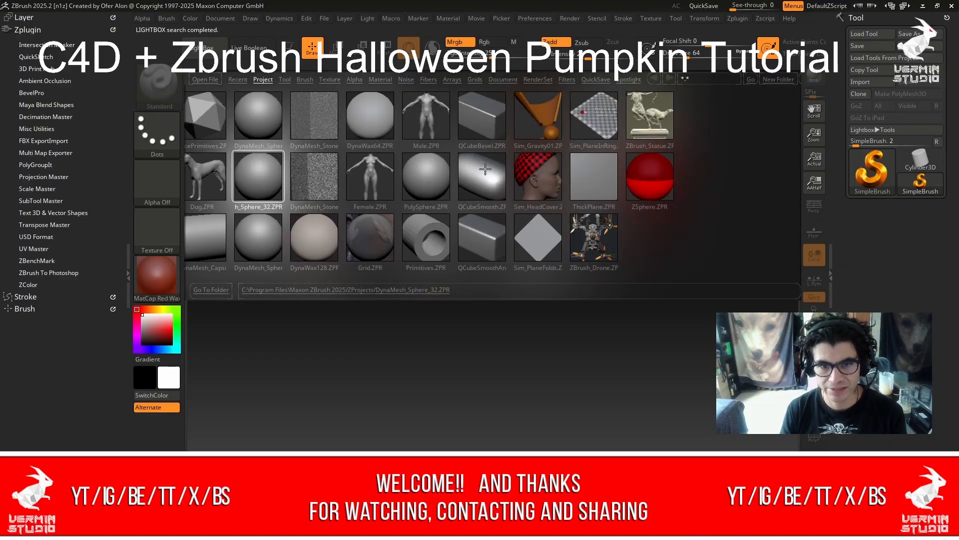
{"action": "double_click", "coordinate": [418, 185]}
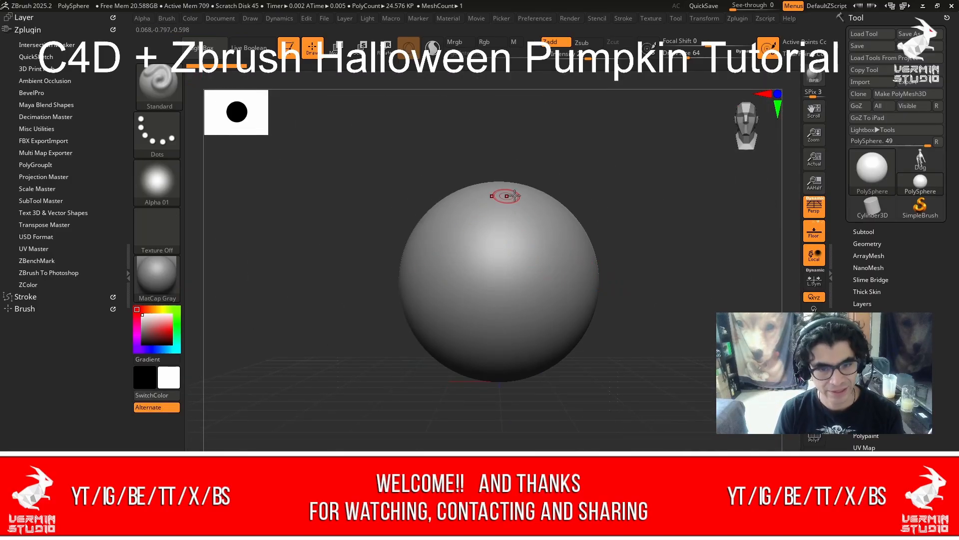
{"action": "left_click_drag", "start_coordinate": [632, 230], "coordinate": [623, 265], "text": "alt"}
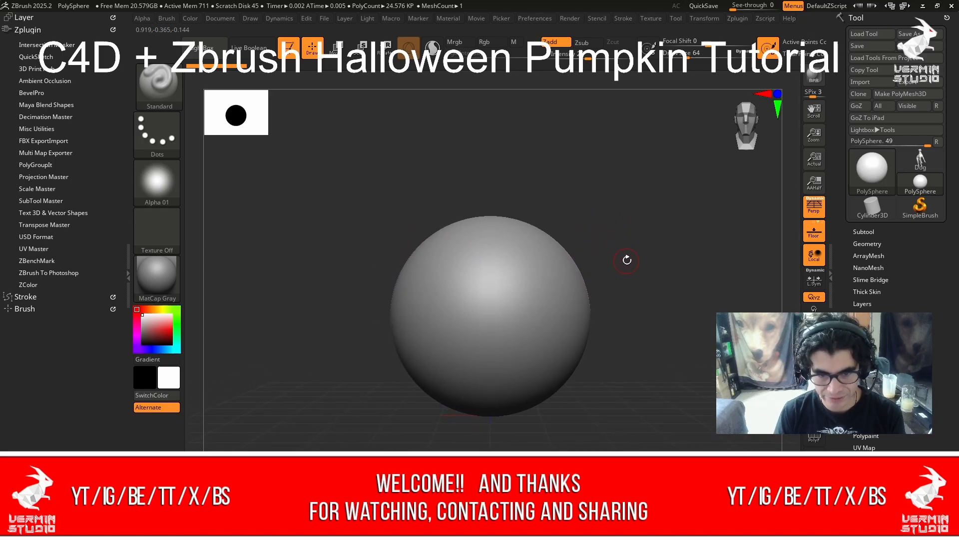
{"action": "left_click", "coordinate": [817, 441]}
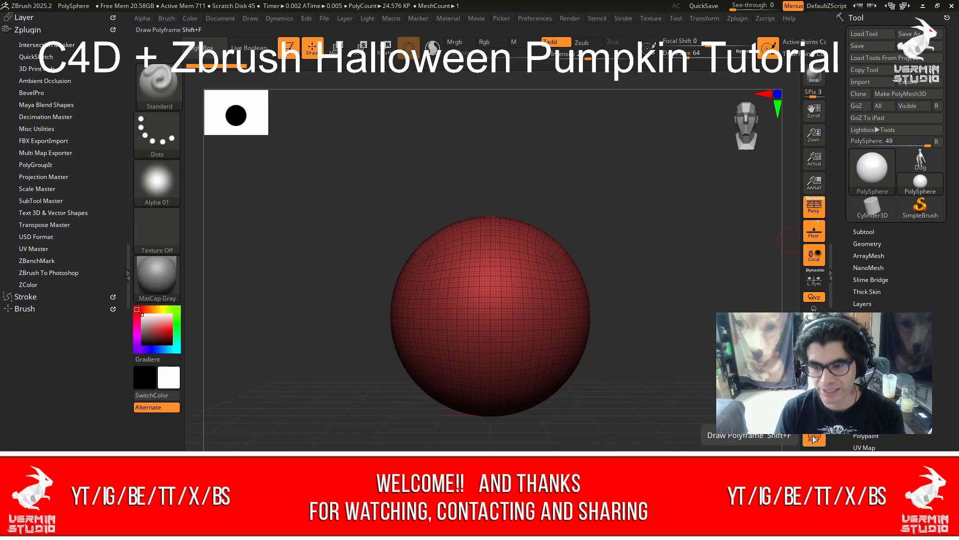
{"action": "left_click", "coordinate": [817, 440]}
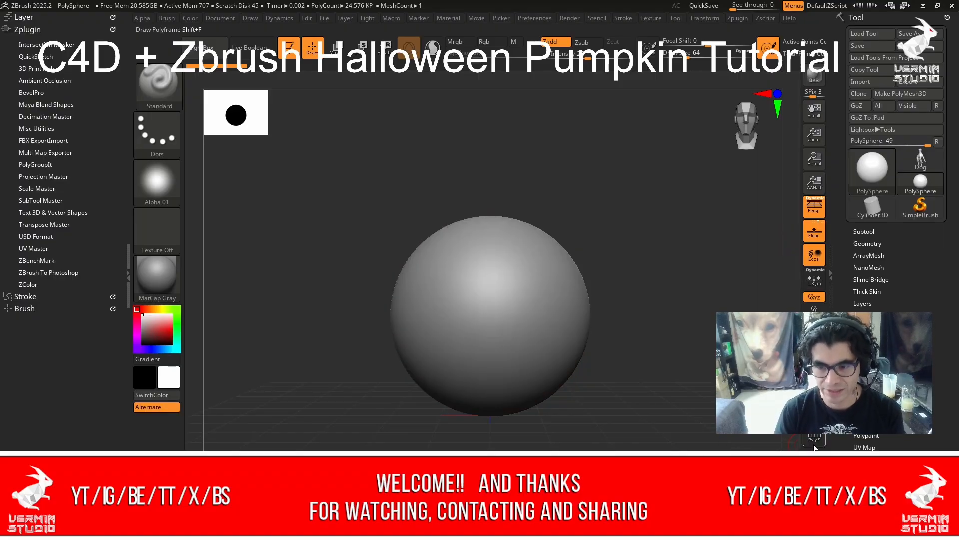
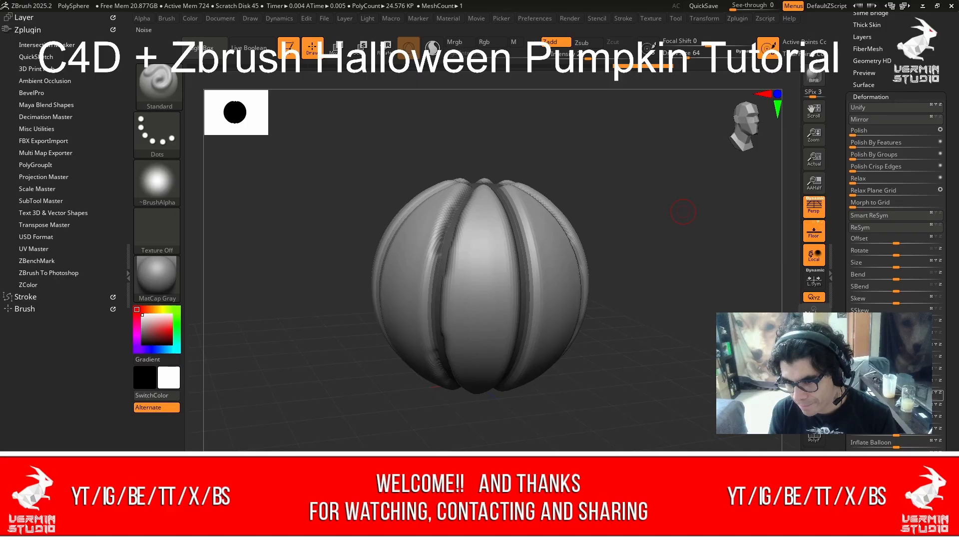
Swell the sphere's broad segments between the masked lines with Inflate Balloon and soften them with the Polish deformation.
{"action": "left_click_drag", "start_coordinate": [898, 446], "coordinate": [917, 446]}
{"action": "left_click_drag", "start_coordinate": [680, 343], "coordinate": [660, 337]}
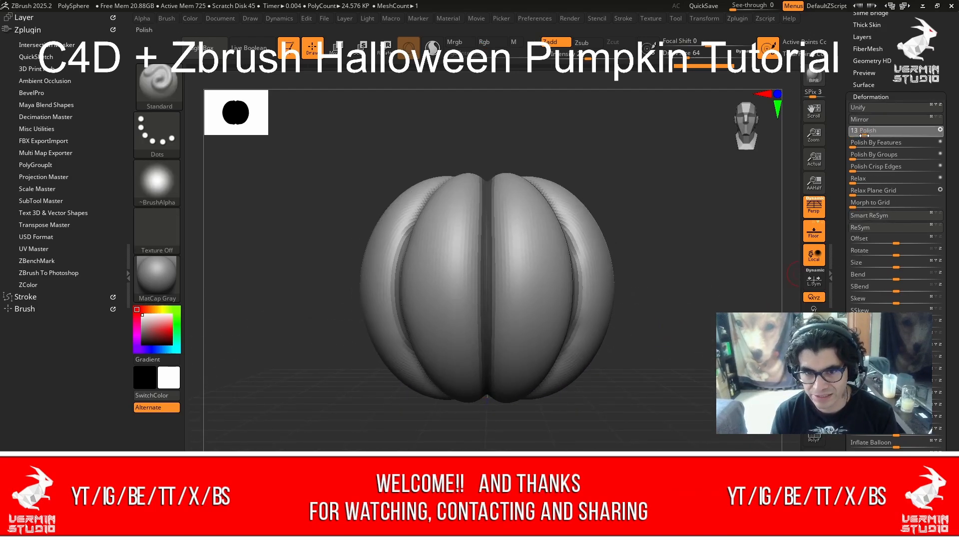
{"action": "left_click_drag", "start_coordinate": [864, 135], "coordinate": [858, 136]}
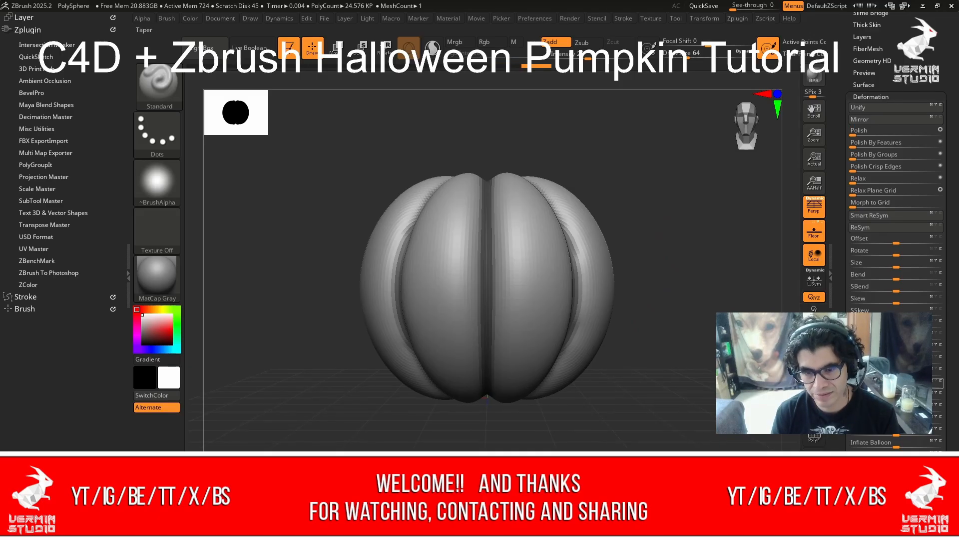
{"action": "left_click_drag", "start_coordinate": [694, 238], "coordinate": [722, 211]}
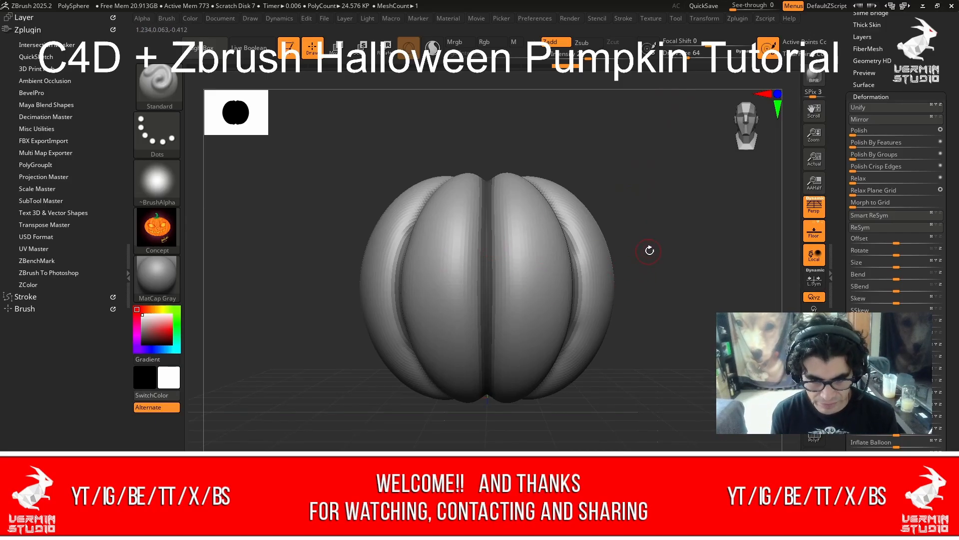
Examine the pumpkin's ribs and grooves from the front, side and above.
{"action": "left_click_drag", "start_coordinate": [650, 250], "coordinate": [620, 380]}
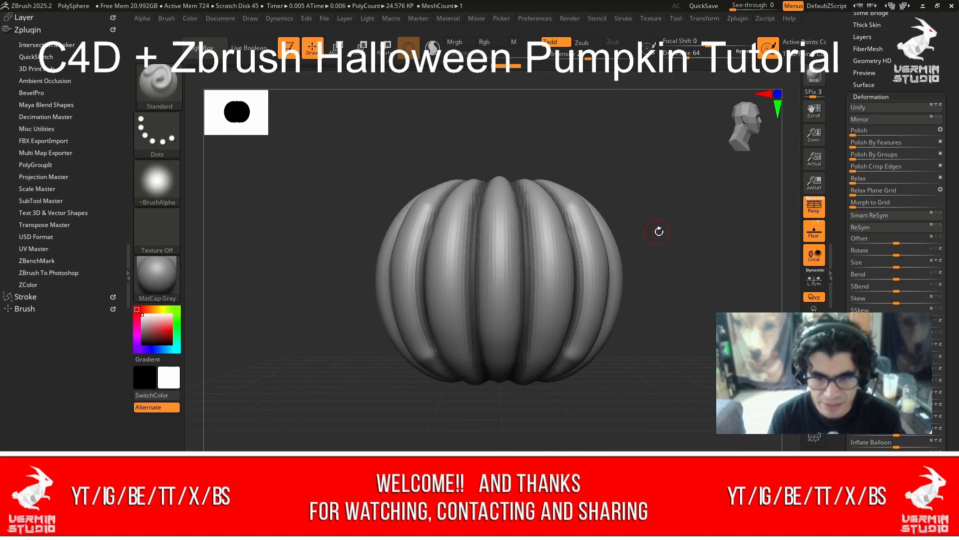
{"action": "mouse_move", "coordinate": [670, 216]}
{"action": "left_mouse_down"}
{"action": "mouse_move", "coordinate": [679, 175]}
{"action": "mouse_move", "coordinate": [652, 326]}
{"action": "mouse_move", "coordinate": [660, 215]}
{"action": "mouse_move", "coordinate": [642, 300]}
{"action": "mouse_move", "coordinate": [660, 212]}
{"action": "left_mouse_up"}
{"action": "left_click_drag", "start_coordinate": [693, 239], "coordinate": [642, 257]}
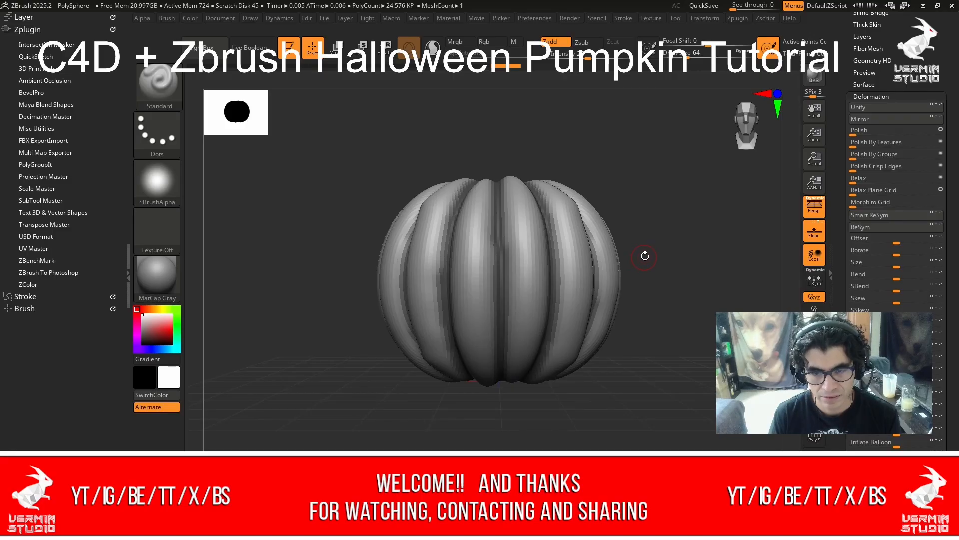
{"action": "left_click_drag", "start_coordinate": [660, 224], "coordinate": [673, 305]}
{"action": "left_click", "coordinate": [703, 18]}
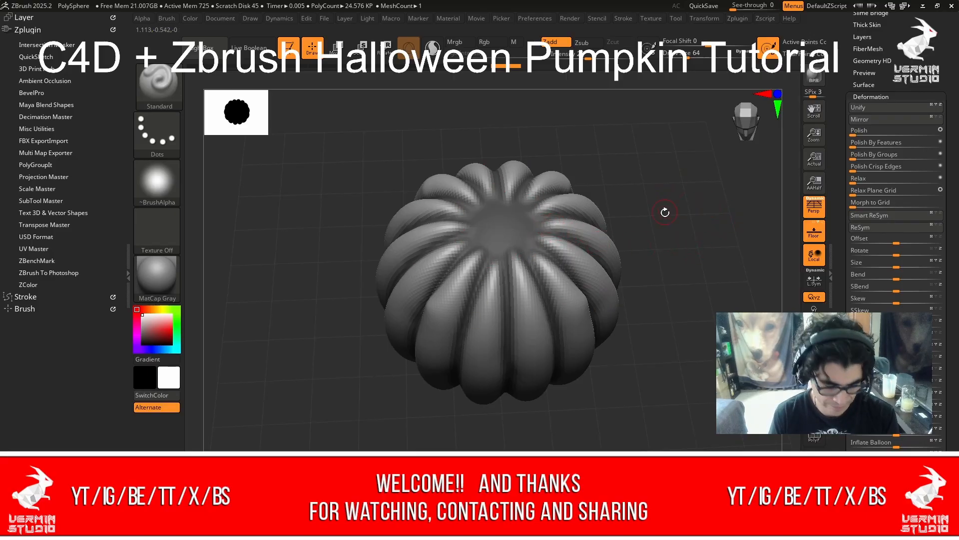
{"action": "left_click_drag", "start_coordinate": [665, 213], "coordinate": [660, 182], "text": "shift"}
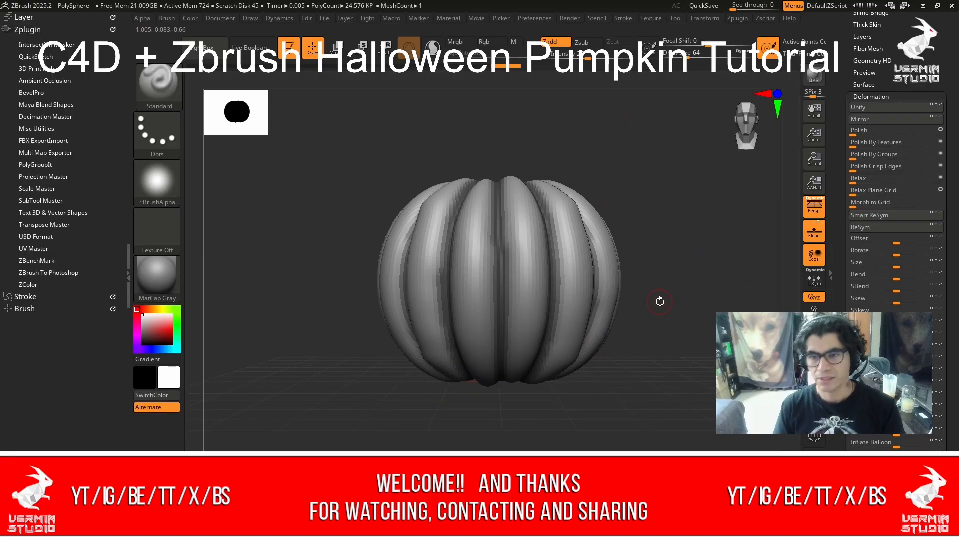
Step back in the undo history to the uninflated sphere with masked rib lines and look at the radial symmetry settings.
{"action": "key", "text": "ctrl"}
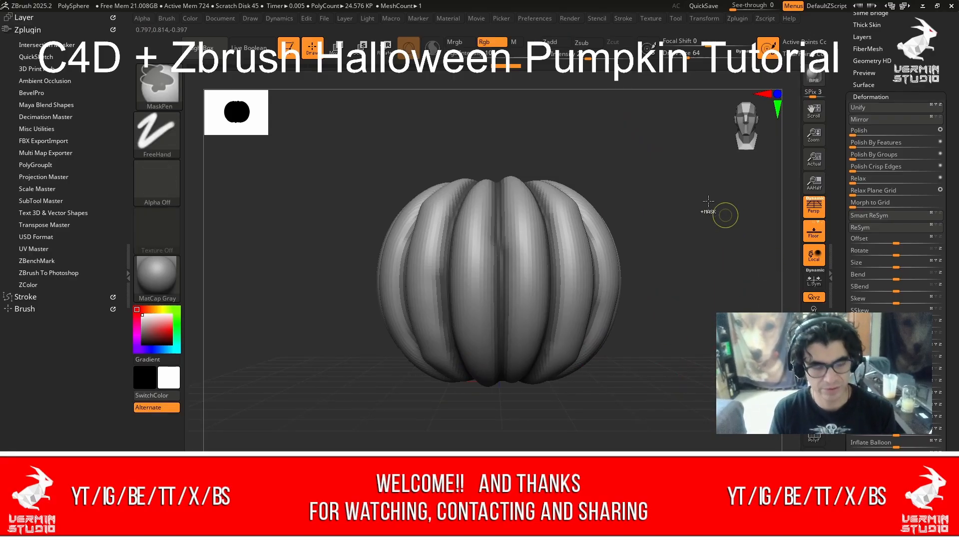
{"action": "mouse_move", "coordinate": [482, 66]}
{"action": "left_mouse_down"}
{"action": "mouse_move", "coordinate": [211, 67]}
{"action": "mouse_move", "coordinate": [220, 68]}
{"action": "left_mouse_up"}
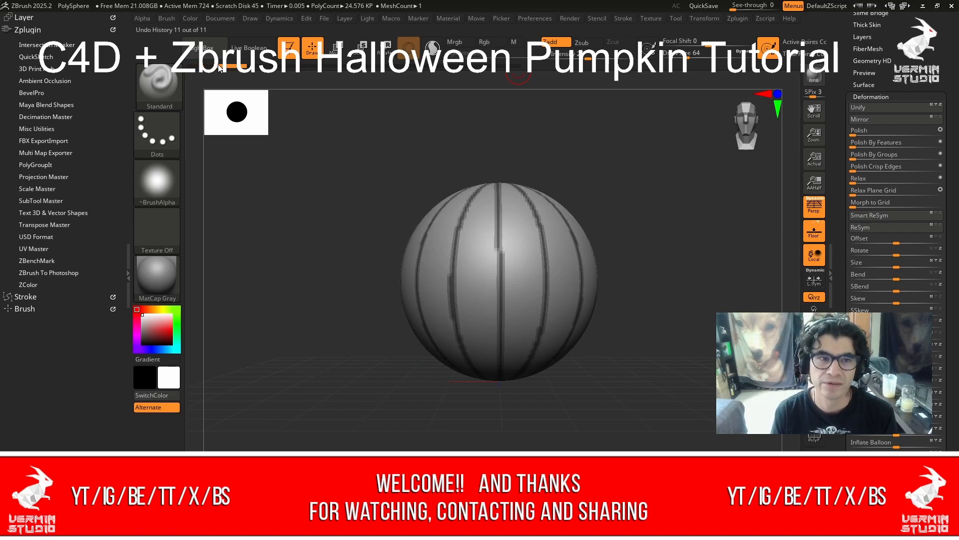
{"action": "left_click", "coordinate": [715, 18]}
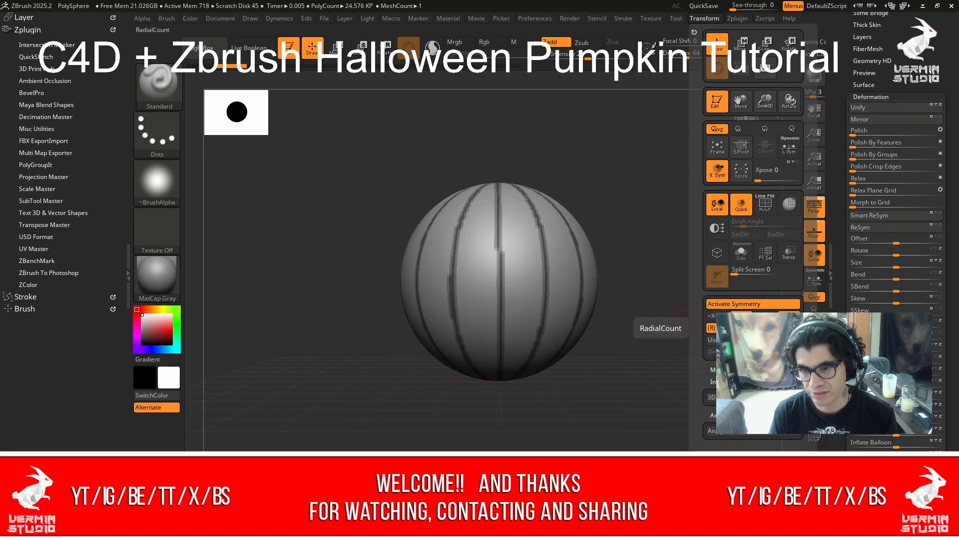
Try clearing the mask from the sphere and restore the masked rib lines.
{"action": "key", "text": "ctrl"}
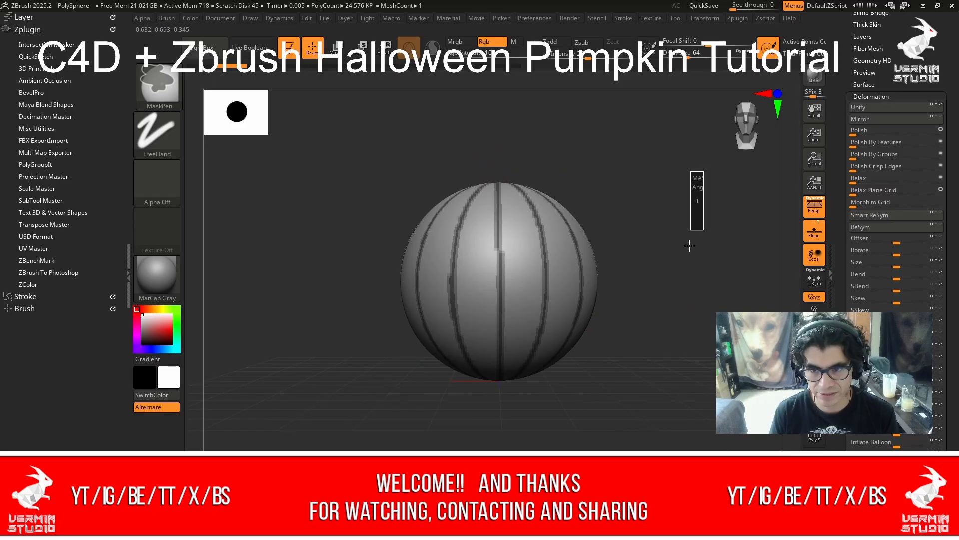
{"action": "left_click_drag", "start_coordinate": [690, 246], "coordinate": [695, 379], "text": "ctrl"}
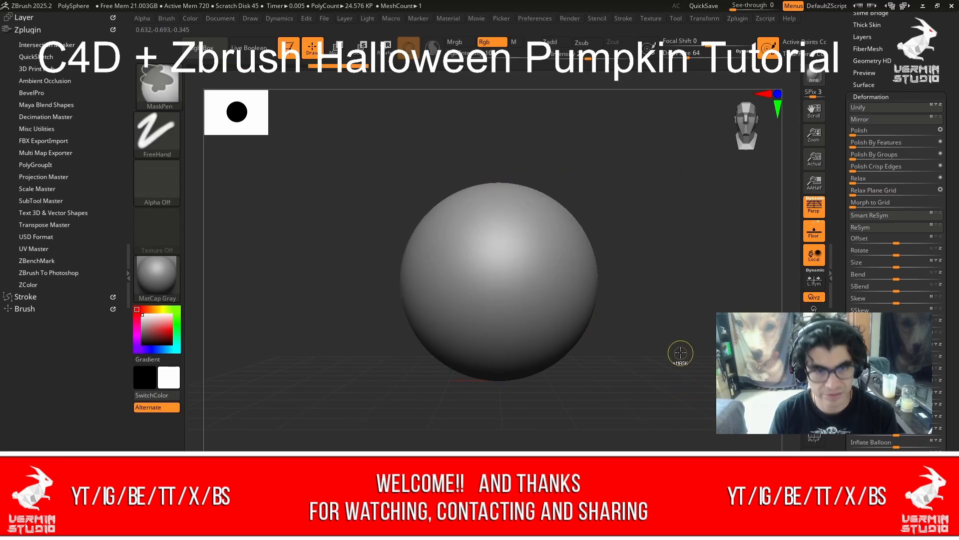
{"action": "key", "text": "ctrl+z"}
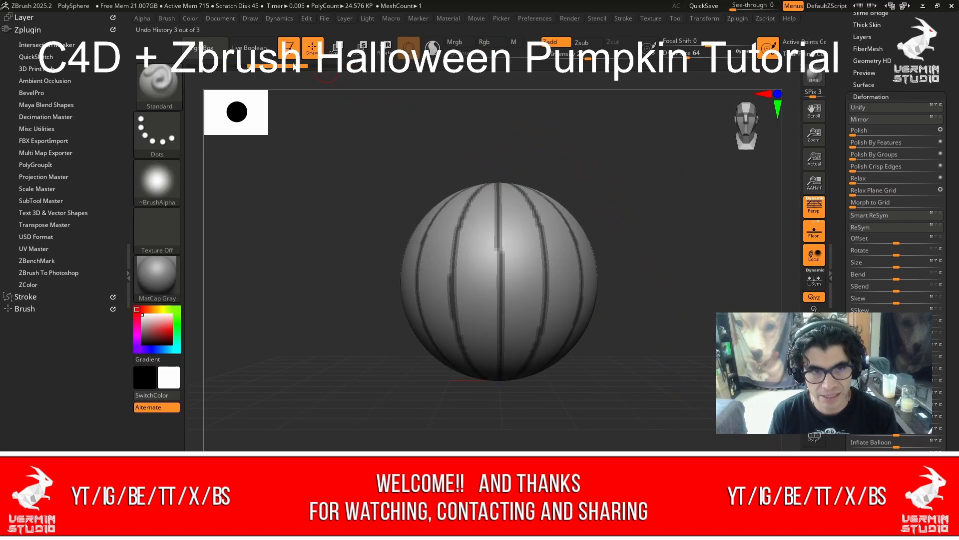
{"action": "key", "text": "ctrl+shift+z"}
{"action": "key", "text": "ctrl+z"}
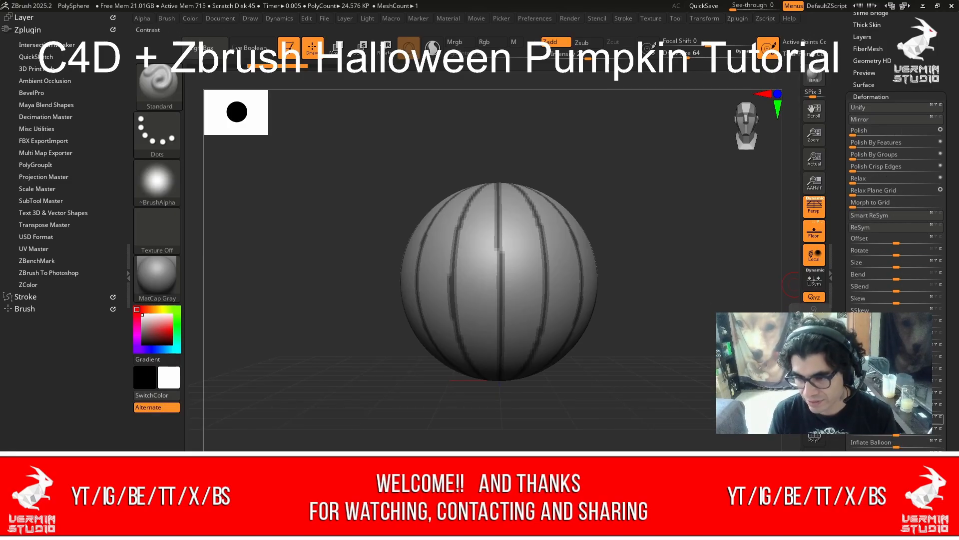
Inflate the sphere into pumpkin ribs between the masked lines with Inflate Balloon and smooth them with repeated Polish passes.
{"action": "mouse_move", "coordinate": [894, 435]}
{"action": "left_mouse_down"}
{"action": "mouse_move", "coordinate": [918, 437]}
{"action": "mouse_move", "coordinate": [902, 448]}
{"action": "mouse_move", "coordinate": [916, 448]}
{"action": "left_mouse_up"}
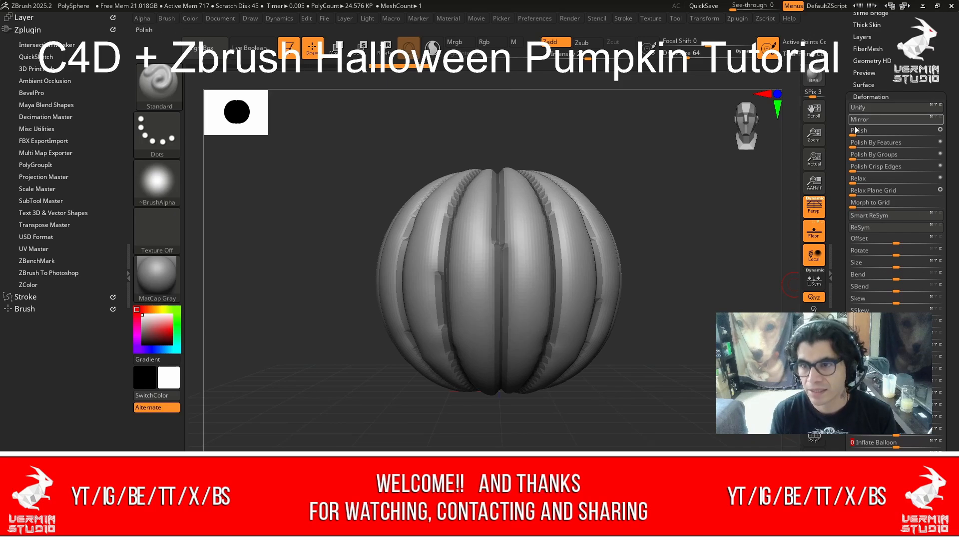
{"action": "left_click_drag", "start_coordinate": [856, 131], "coordinate": [858, 133]}
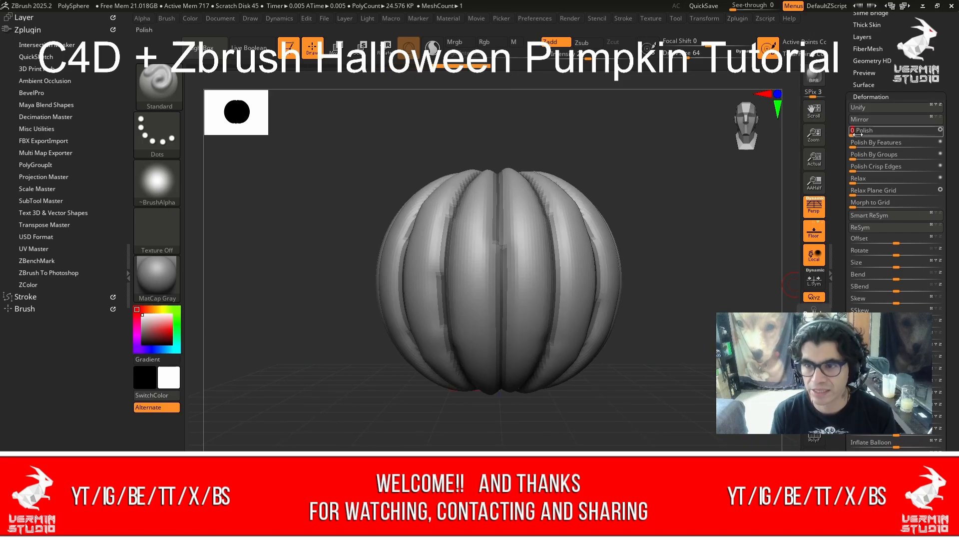
{"action": "left_click", "coordinate": [858, 135]}
{"action": "left_click", "coordinate": [861, 135]}
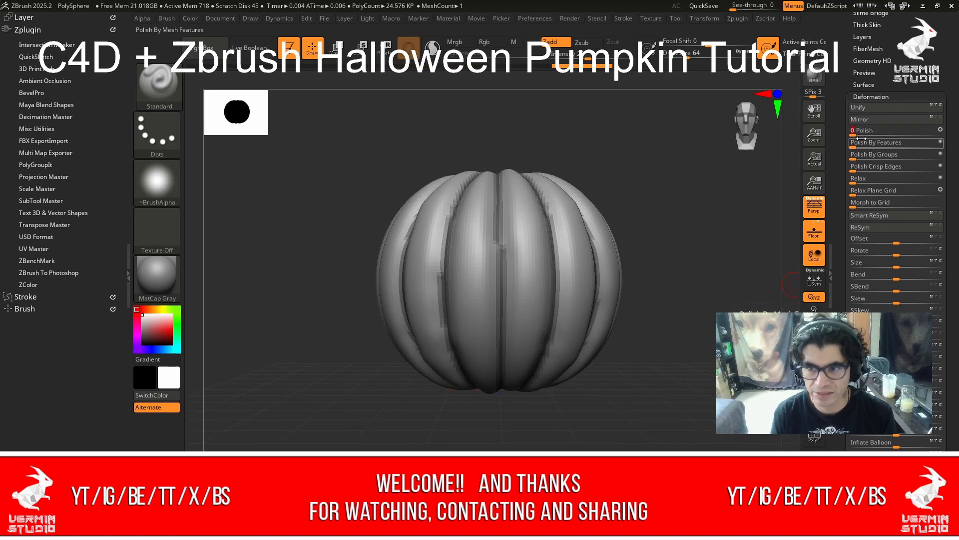
Try Polish By Features, Relax and Relax Plane Grid on the pumpkin and step back in the undo history to the polished ribs.
{"action": "left_click", "coordinate": [860, 141]}
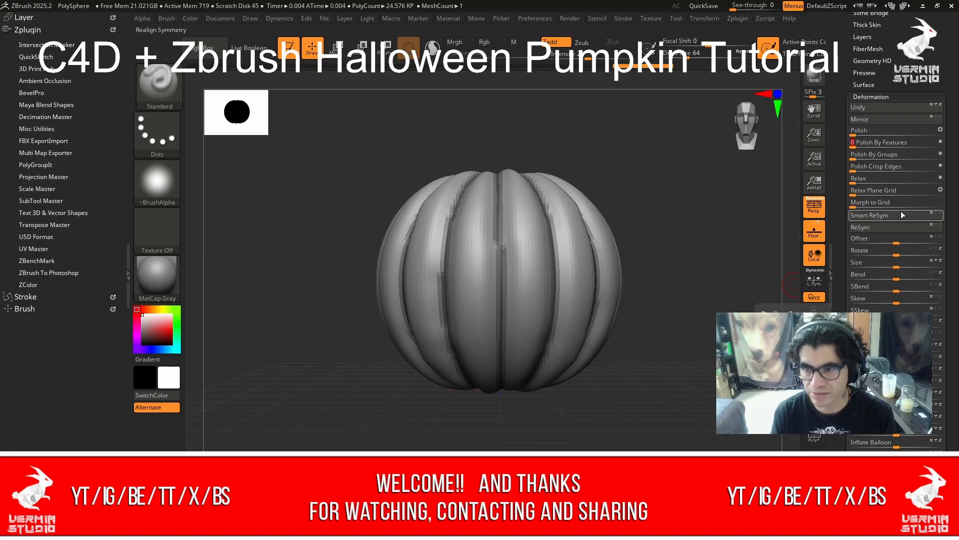
{"action": "left_click", "coordinate": [858, 179]}
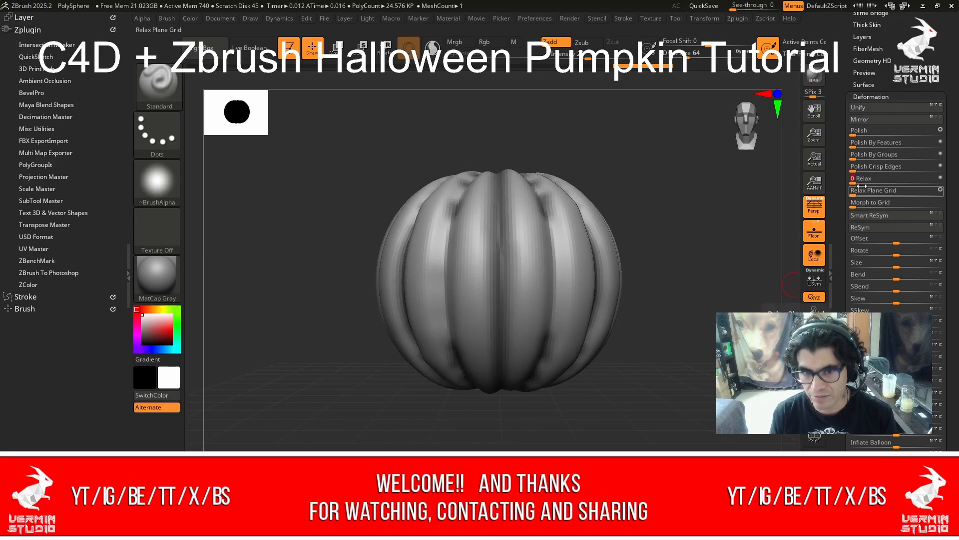
{"action": "left_click", "coordinate": [864, 189]}
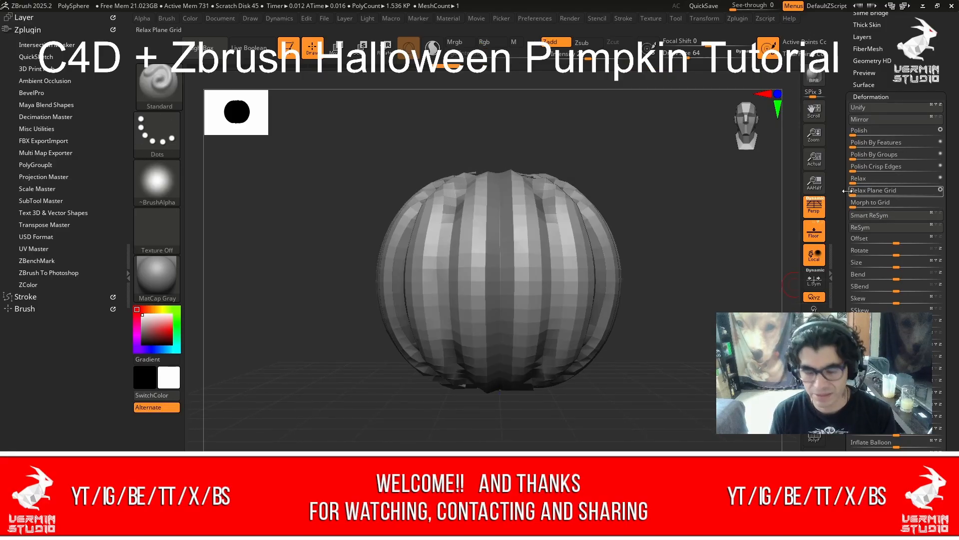
{"action": "left_click", "coordinate": [399, 67]}
{"action": "left_click_drag", "start_coordinate": [342, 64], "coordinate": [420, 71]}
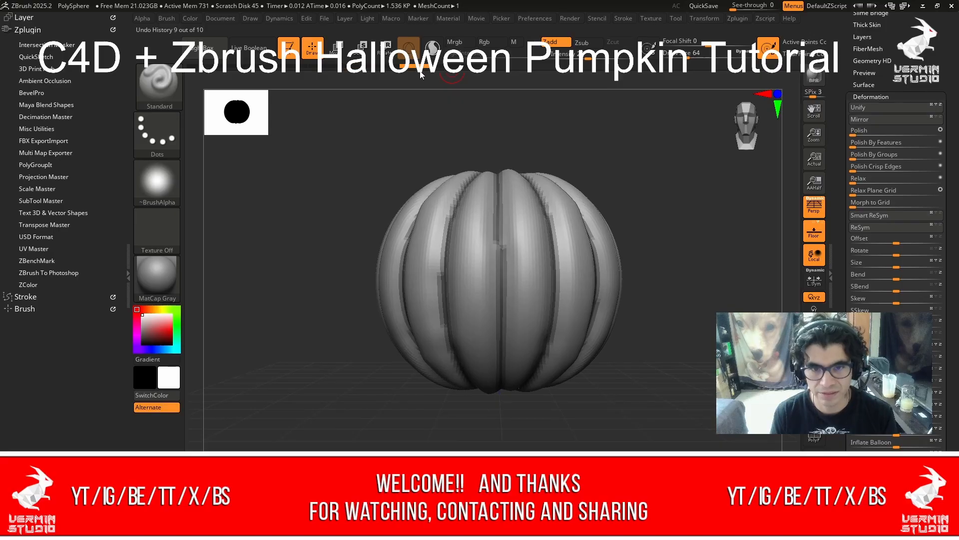
{"action": "mouse_move", "coordinate": [360, 68]}
{"action": "left_mouse_down"}
{"action": "mouse_move", "coordinate": [440, 76]}
{"action": "mouse_move", "coordinate": [362, 70]}
{"action": "left_mouse_up"}
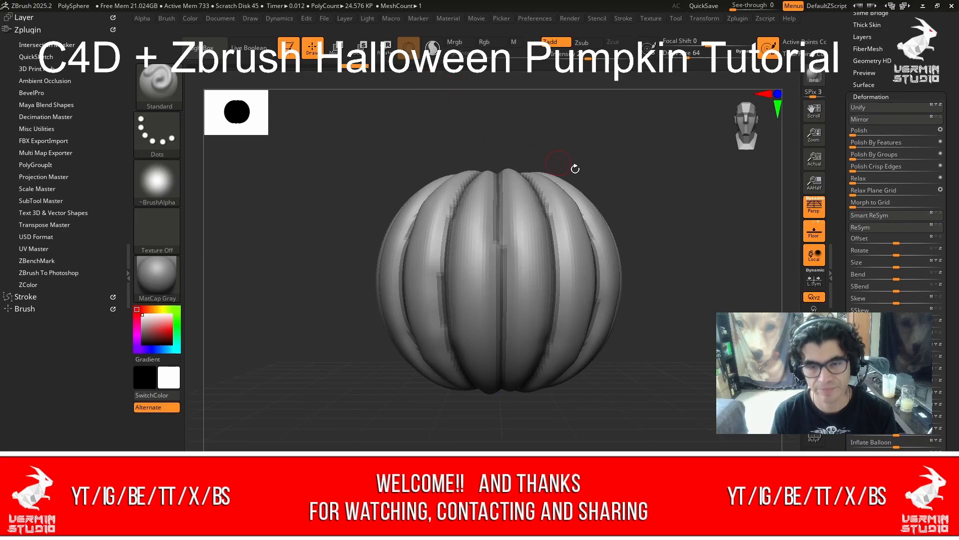
Invert the mask to expose the pumpkin's grooves, soften their jagged edges and clear the mask.
{"action": "mouse_move", "coordinate": [662, 187]}
{"action": "left_mouse_down"}
{"action": "mouse_move", "coordinate": [658, 314]}
{"action": "mouse_move", "coordinate": [682, 104]}
{"action": "mouse_move", "coordinate": [669, 118]}
{"action": "mouse_move", "coordinate": [667, 230]}
{"action": "mouse_move", "coordinate": [667, 165]}
{"action": "mouse_move", "coordinate": [667, 196]}
{"action": "left_mouse_up"}
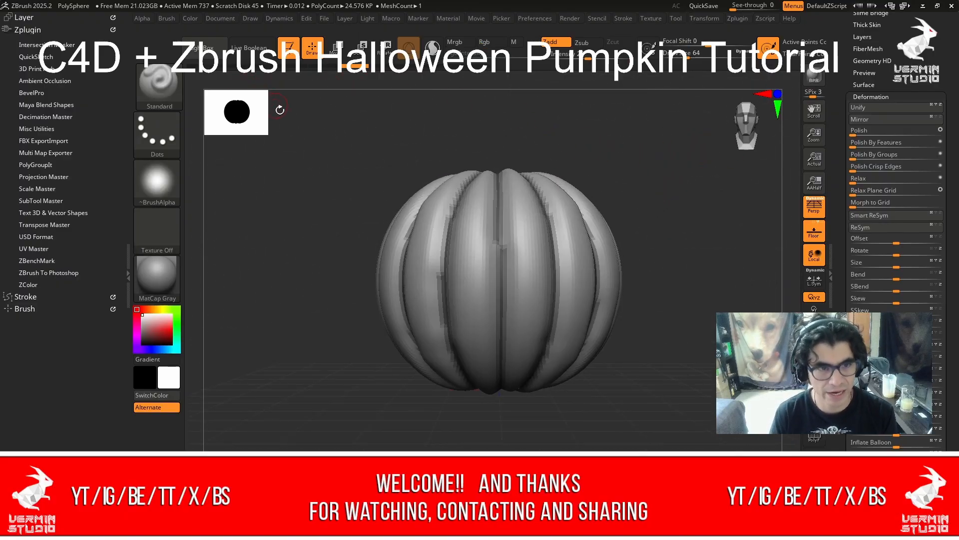
{"action": "left_click", "coordinate": [307, 177], "text": "ctrl"}
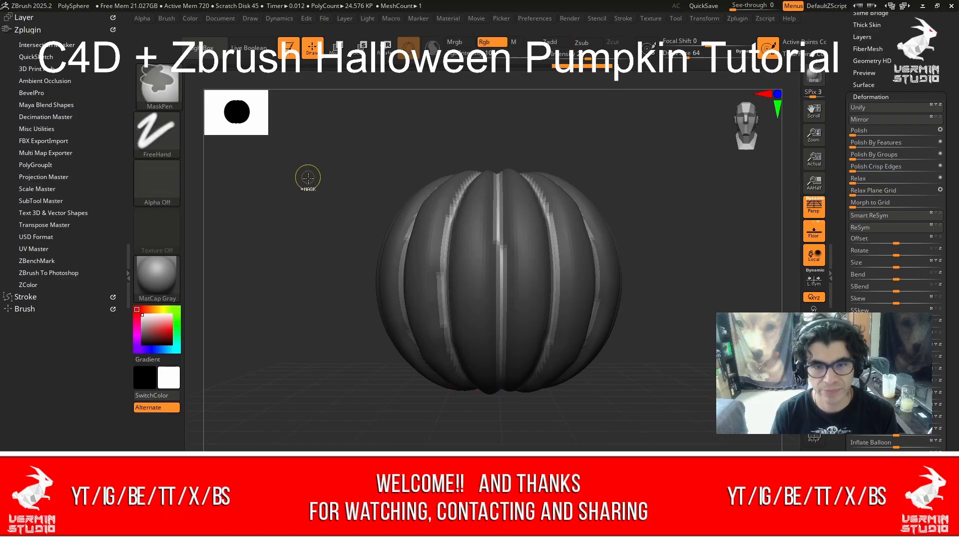
{"action": "left_click_drag", "start_coordinate": [307, 192], "coordinate": [311, 203], "text": "ctrl"}
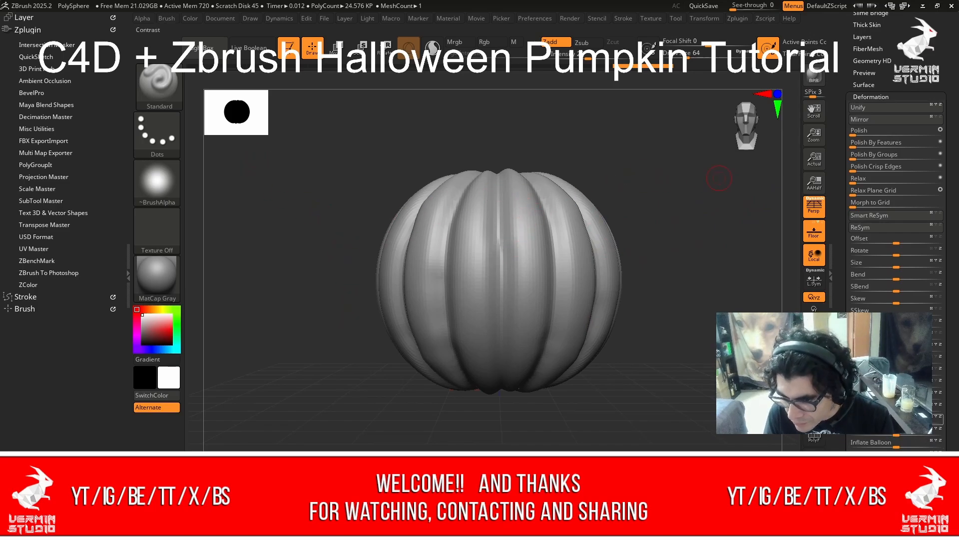
Try the Contrast and Radial Flatten deformations on the pumpkin and undo the flattening.
{"action": "mouse_move", "coordinate": [896, 421]}
{"action": "left_mouse_down"}
{"action": "mouse_move", "coordinate": [906, 420]}
{"action": "mouse_move", "coordinate": [890, 421]}
{"action": "left_mouse_up"}
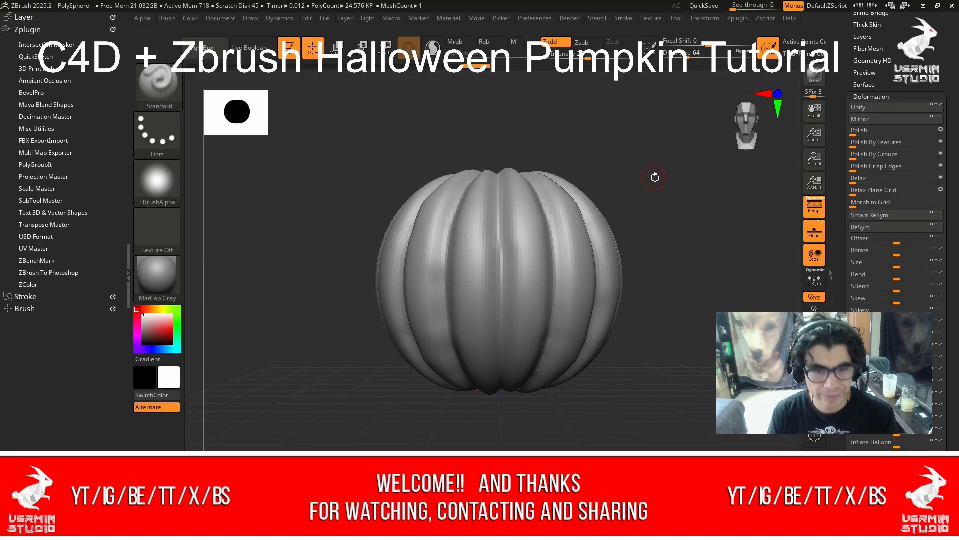
{"action": "left_click_drag", "start_coordinate": [653, 175], "coordinate": [669, 201]}
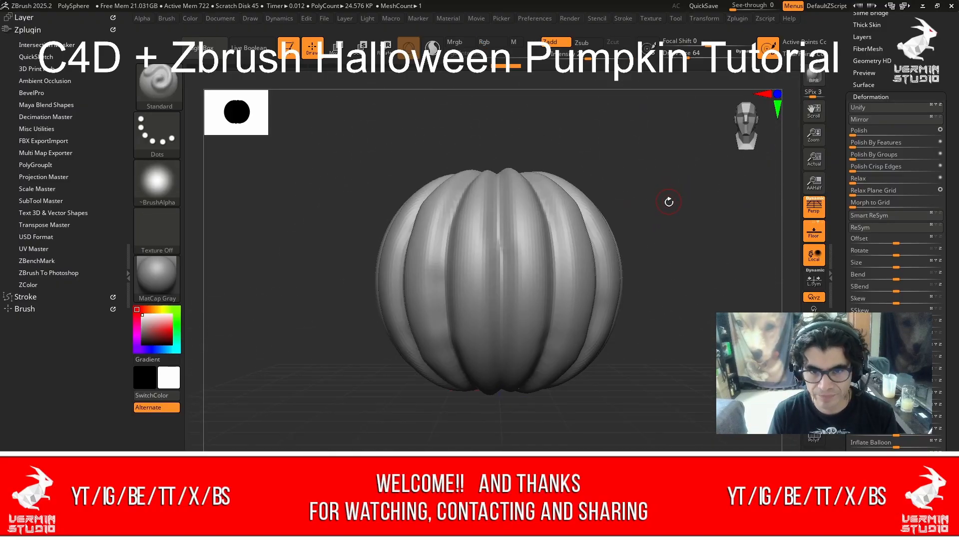
{"action": "left_click_drag", "start_coordinate": [896, 323], "coordinate": [916, 324]}
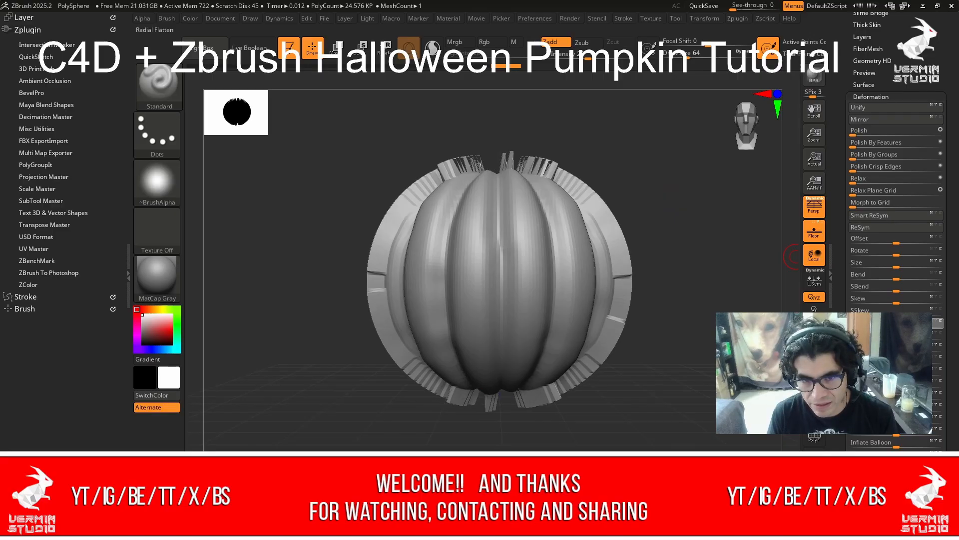
{"action": "key", "text": "ctrl+z"}
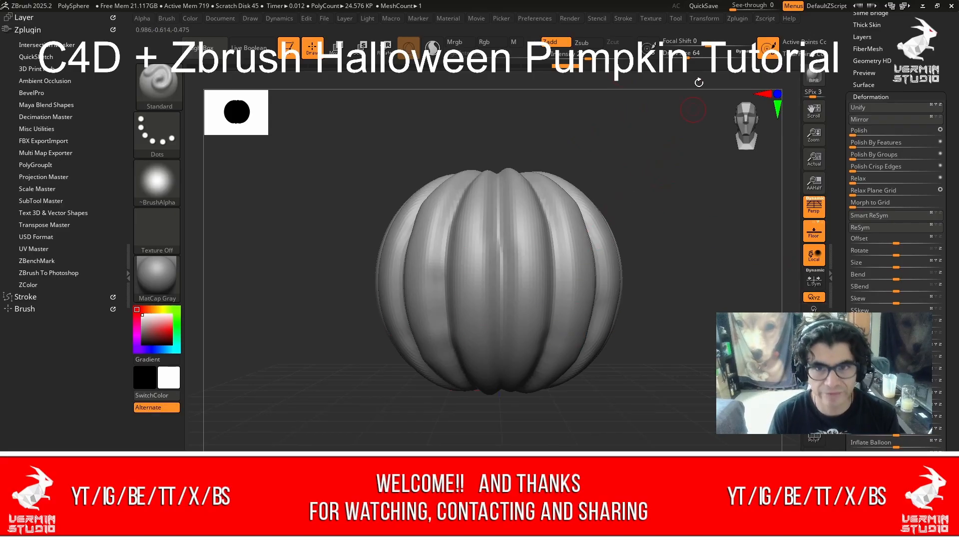
Import the pumpkin concept painting as a texture, select it and add it to Spotlight.
{"action": "left_click", "coordinate": [652, 19]}
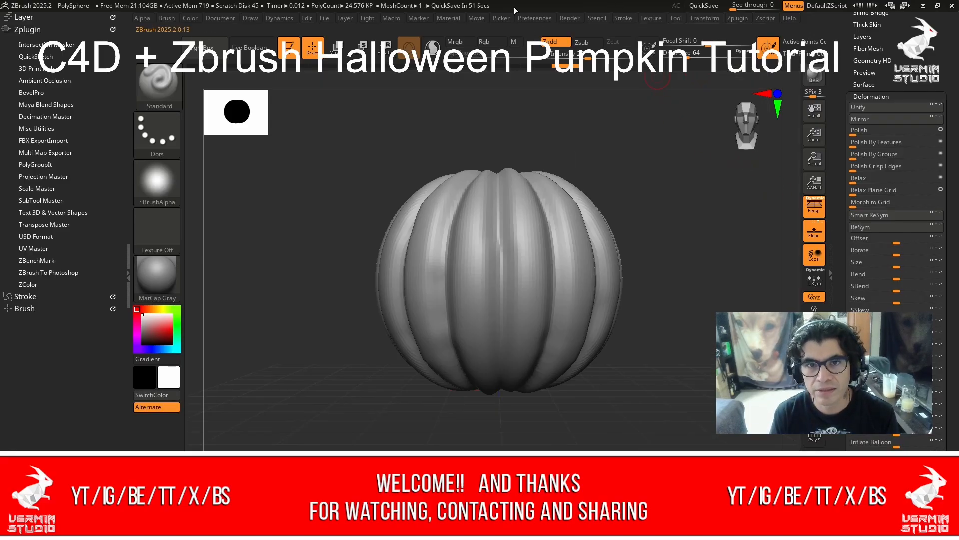
{"action": "left_click", "coordinate": [657, 18]}
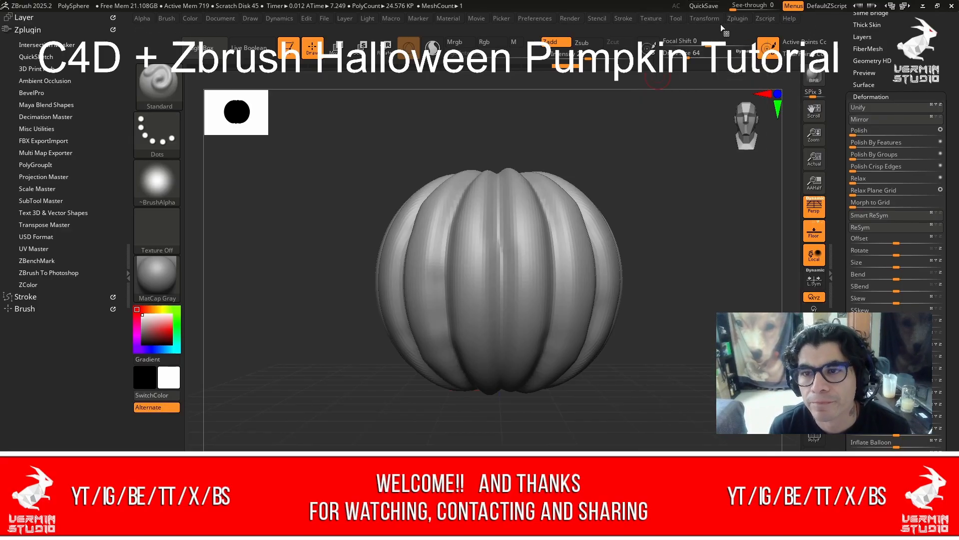
{"action": "left_click", "coordinate": [650, 17]}
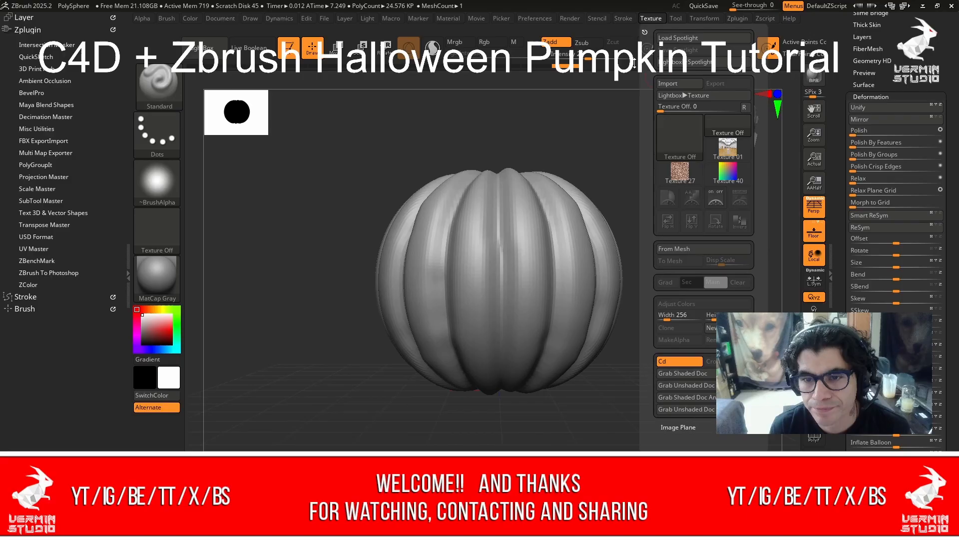
{"action": "left_click", "coordinate": [690, 141]}
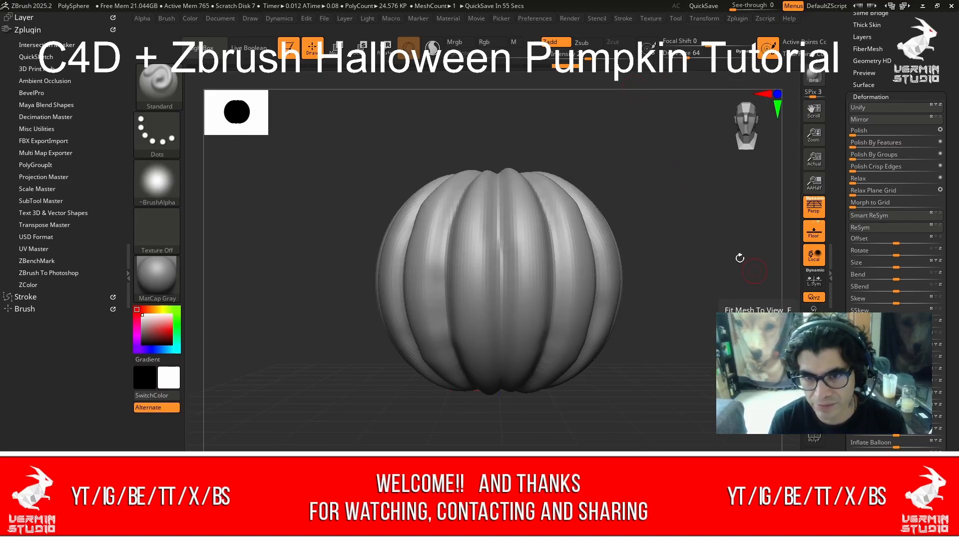
{"action": "left_click", "coordinate": [646, 18]}
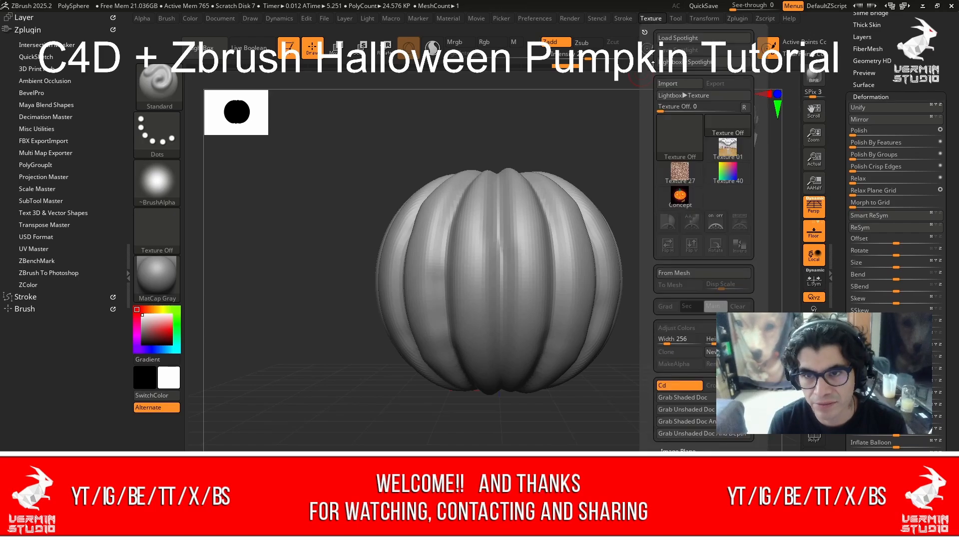
{"action": "left_click", "coordinate": [671, 204]}
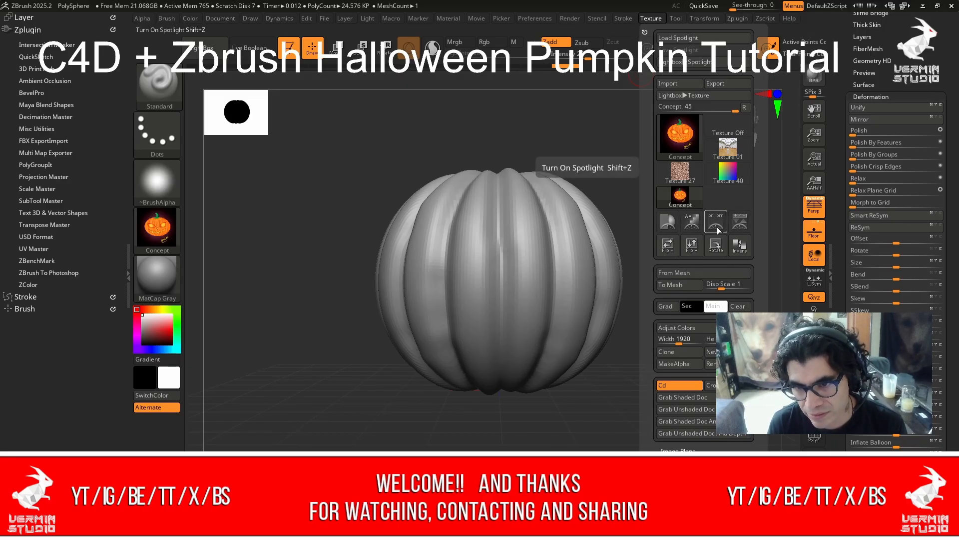
{"action": "left_click", "coordinate": [744, 231]}
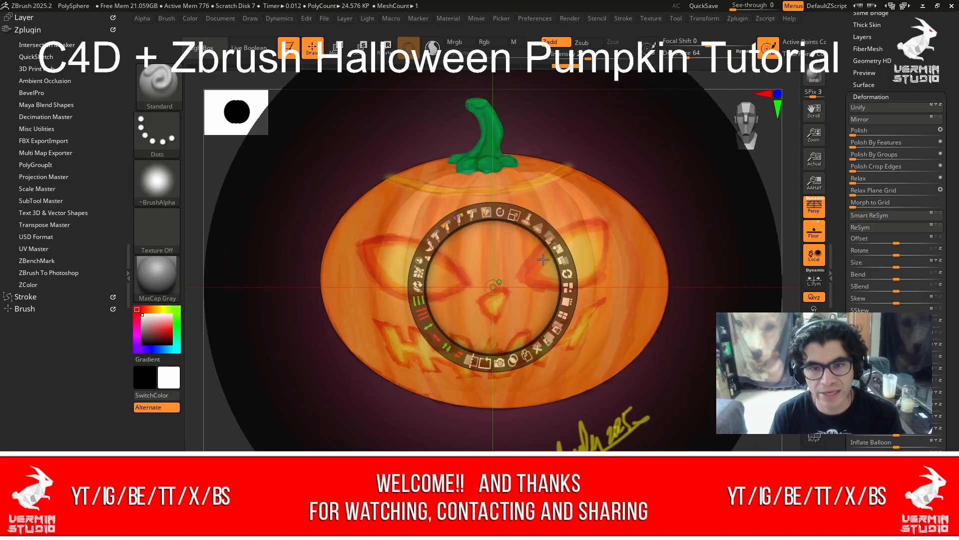
Make the Spotlight concept semi-transparent over the pumpkin, compare the silhouettes and hide the overlay.
{"action": "mouse_move", "coordinate": [557, 236]}
{"action": "left_mouse_down"}
{"action": "mouse_move", "coordinate": [505, 201]}
{"action": "mouse_move", "coordinate": [556, 227]}
{"action": "left_mouse_up"}
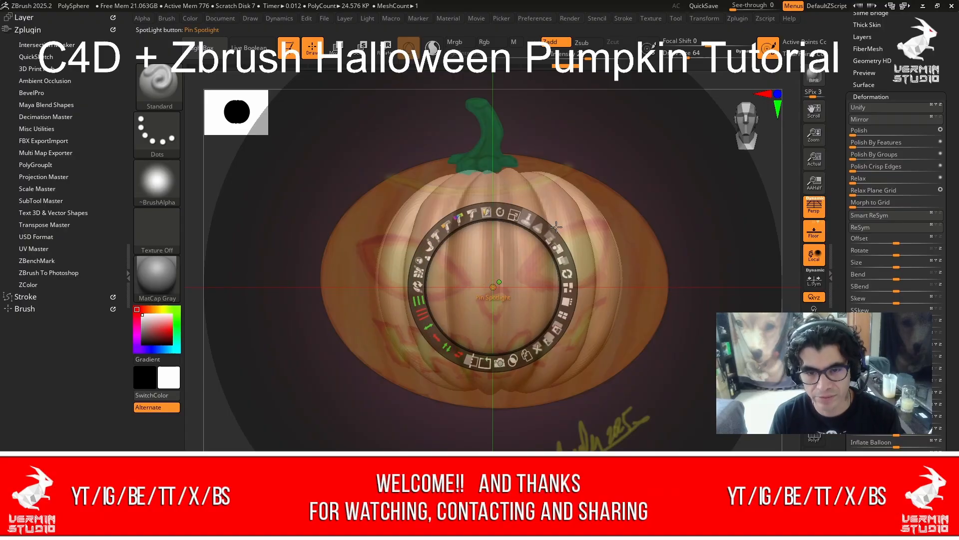
{"action": "key", "text": "shift+z"}
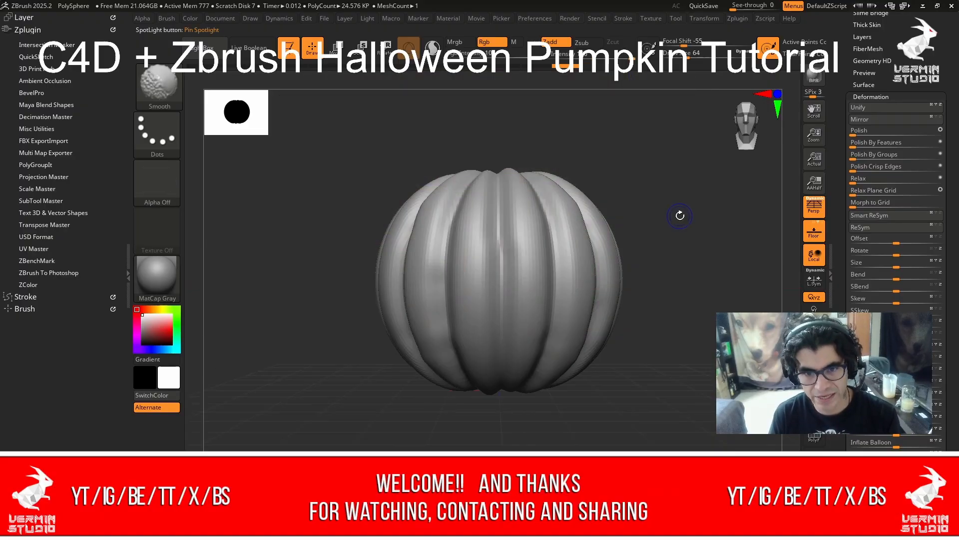
{"action": "key", "text": "shift"}
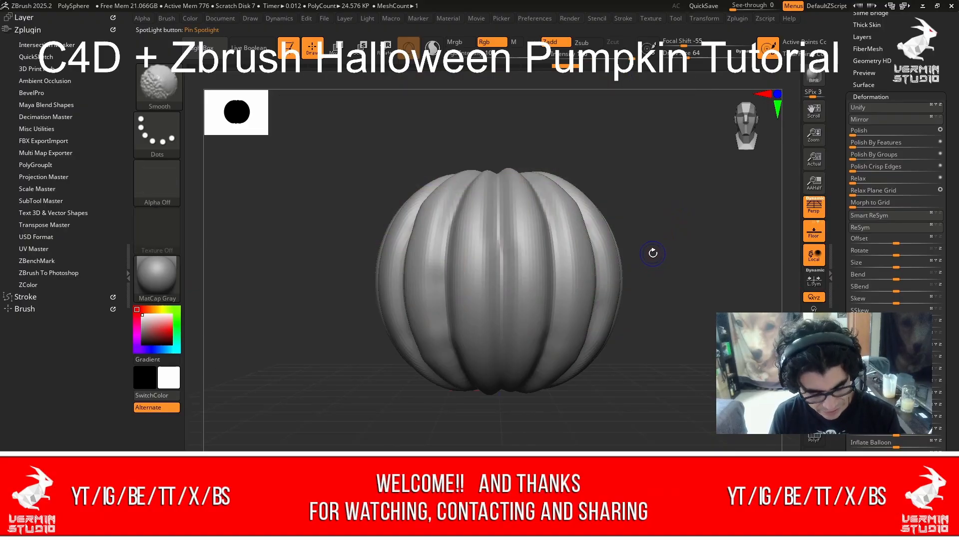
{"action": "key", "text": "shift+z"}
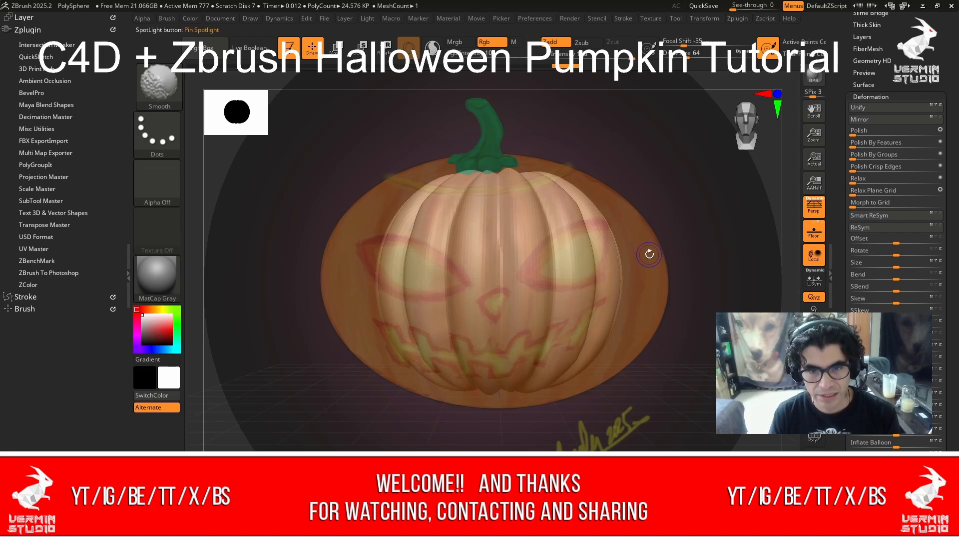
{"action": "key", "text": "shift+z"}
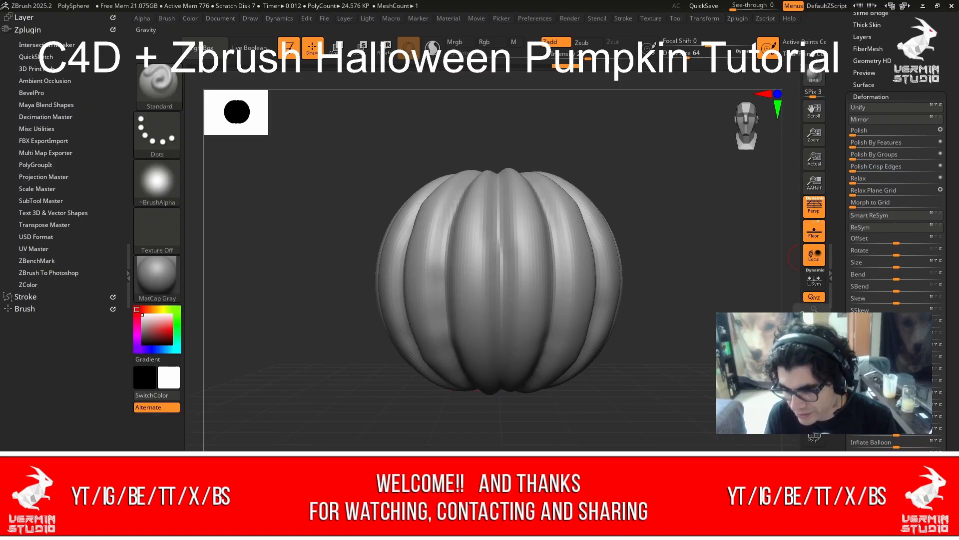
Apply a slight Gravity deformation to weigh down the pumpkin's base and turn off the radial symmetry.
{"action": "left_click_drag", "start_coordinate": [801, 258], "coordinate": [801, 264]}
{"action": "left_click_drag", "start_coordinate": [900, 470], "coordinate": [909, 471]}
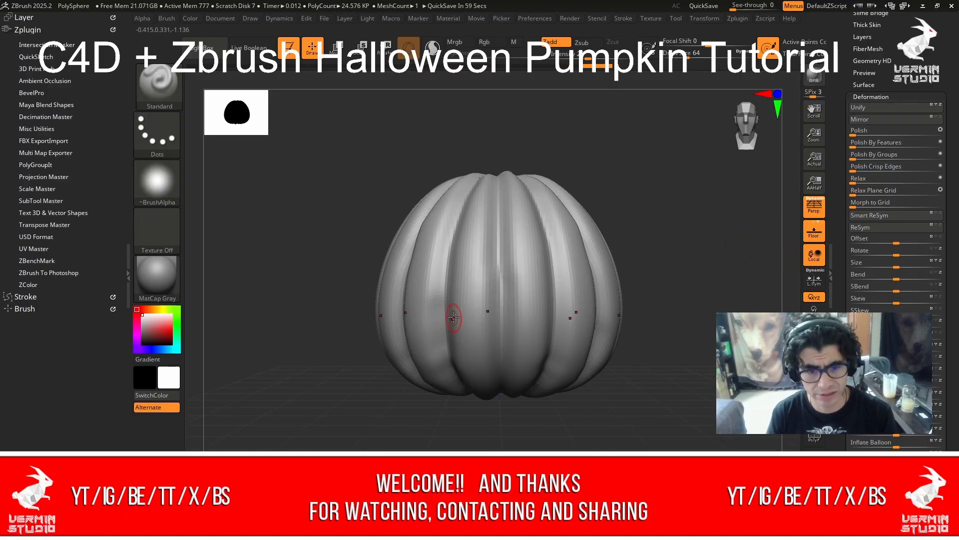
{"action": "left_click", "coordinate": [704, 18]}
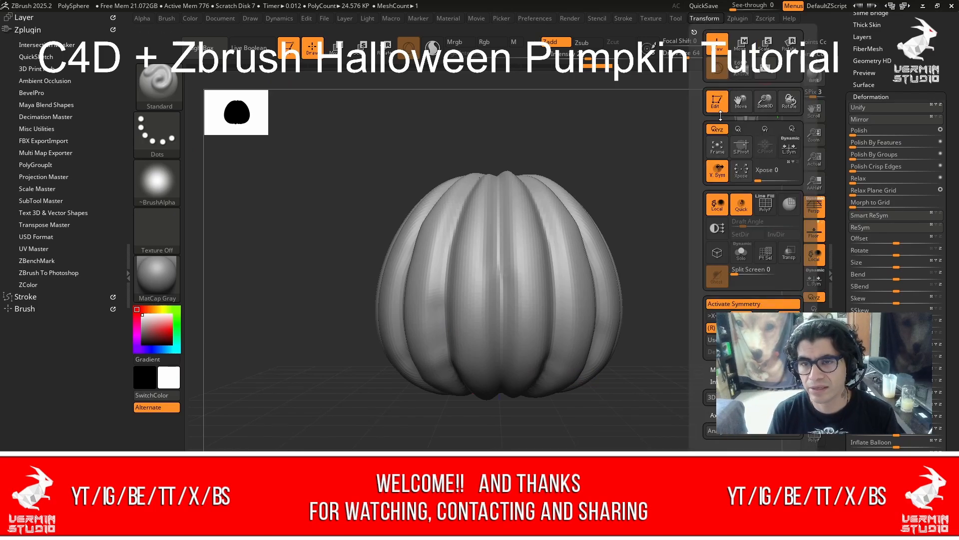
{"action": "left_click", "coordinate": [739, 307]}
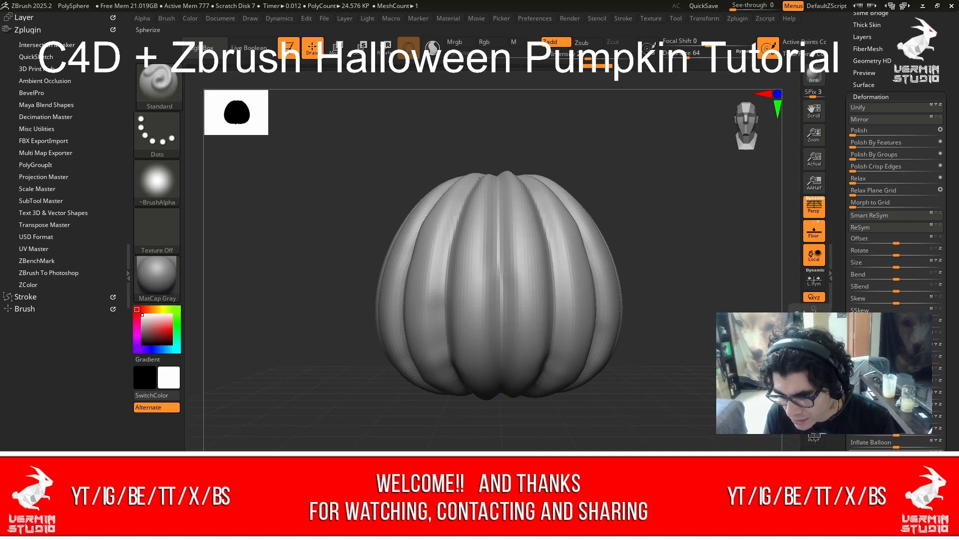
Fill out the pumpkin's ribs with slight Inflate Balloon and Inflate deformations.
{"action": "left_click_drag", "start_coordinate": [897, 447], "coordinate": [901, 449]}
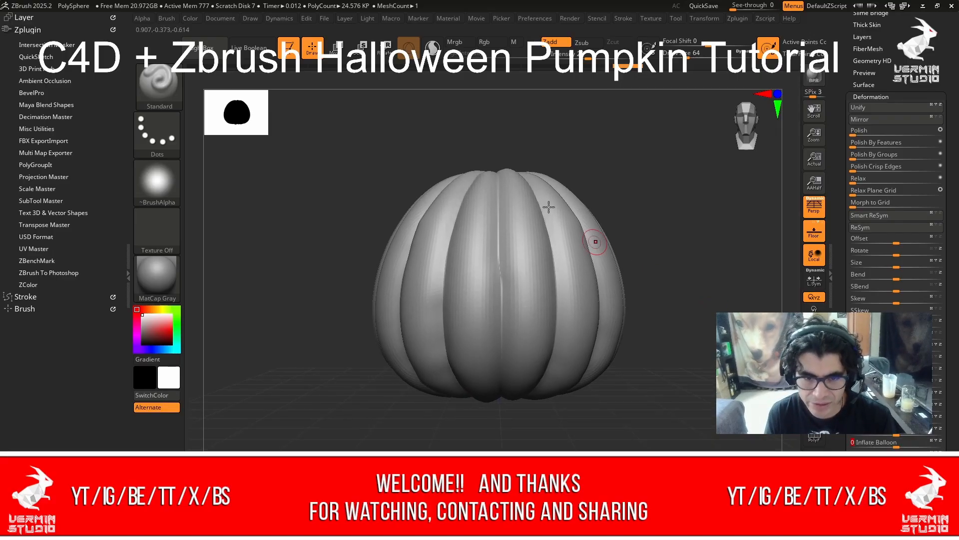
{"action": "mouse_move", "coordinate": [661, 216]}
{"action": "left_mouse_down"}
{"action": "mouse_move", "coordinate": [819, 218]}
{"action": "mouse_move", "coordinate": [664, 220]}
{"action": "left_mouse_up"}
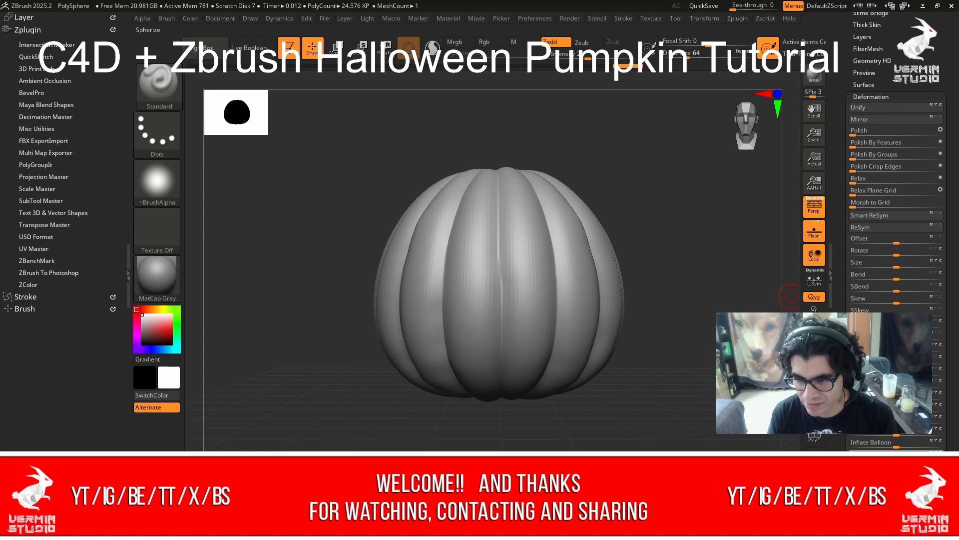
{"action": "left_click_drag", "start_coordinate": [896, 435], "coordinate": [907, 437]}
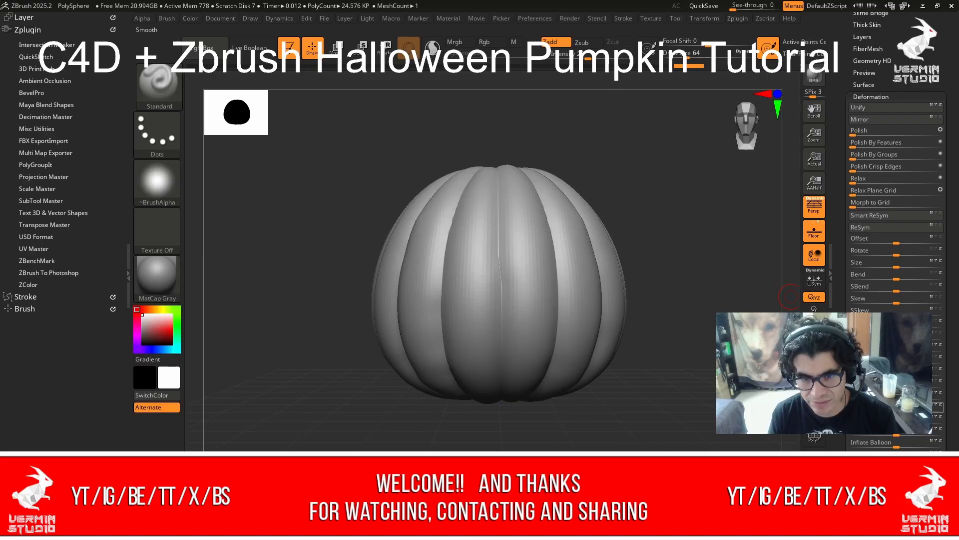
Show the concept overlay and stretch the pumpkin horizontally, fine-tuning its height and vertical position to match the painted silhouette.
{"action": "left_click", "coordinate": [331, 45]}
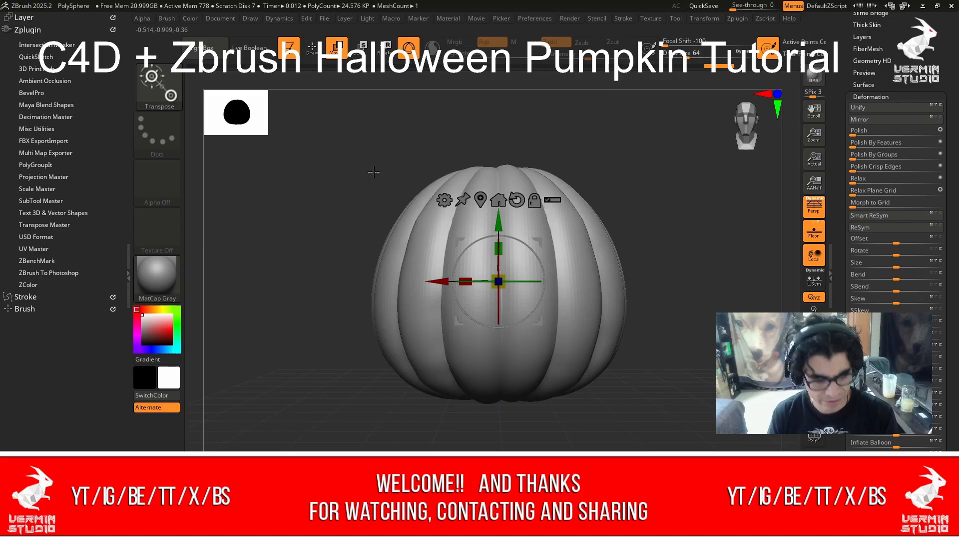
{"action": "key", "text": "shift+z"}
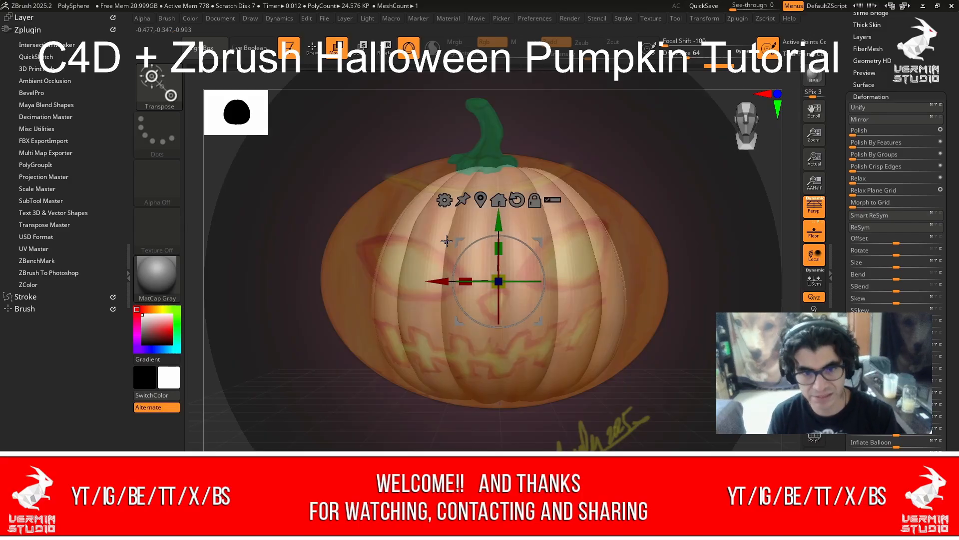
{"action": "mouse_move", "coordinate": [502, 250]}
{"action": "left_mouse_down"}
{"action": "mouse_move", "coordinate": [499, 216]}
{"action": "mouse_move", "coordinate": [502, 242]}
{"action": "left_mouse_up"}
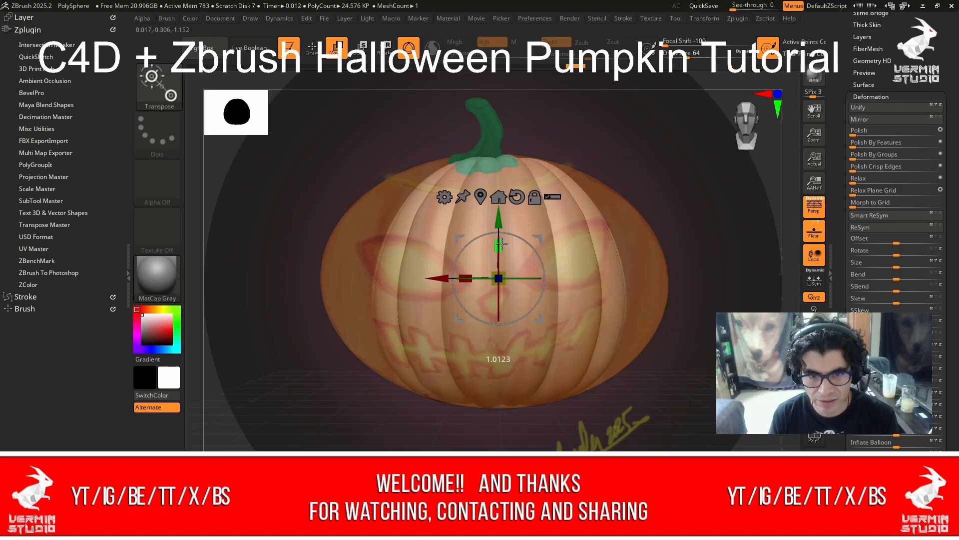
{"action": "left_click_drag", "start_coordinate": [465, 280], "coordinate": [430, 269]}
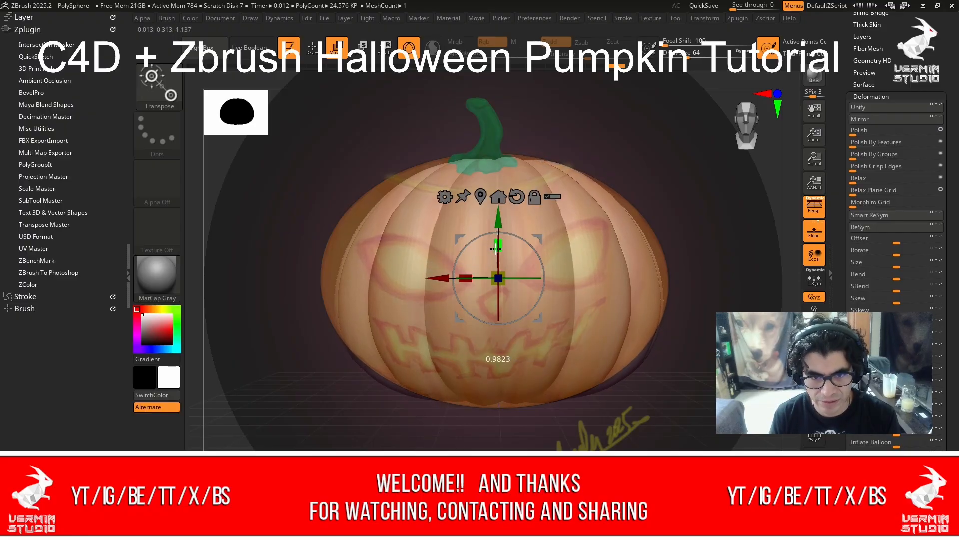
{"action": "left_click_drag", "start_coordinate": [500, 221], "coordinate": [497, 218]}
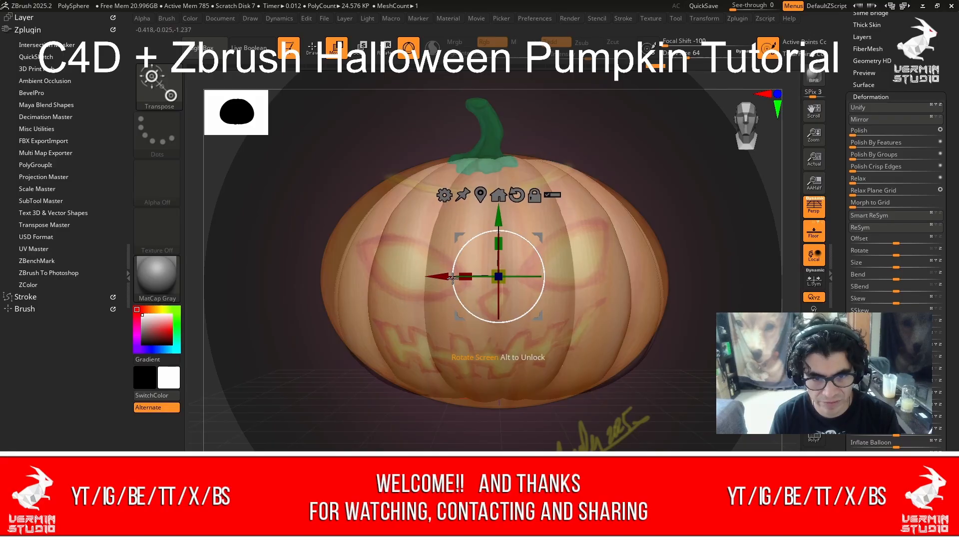
{"action": "left_click_drag", "start_coordinate": [461, 275], "coordinate": [458, 270]}
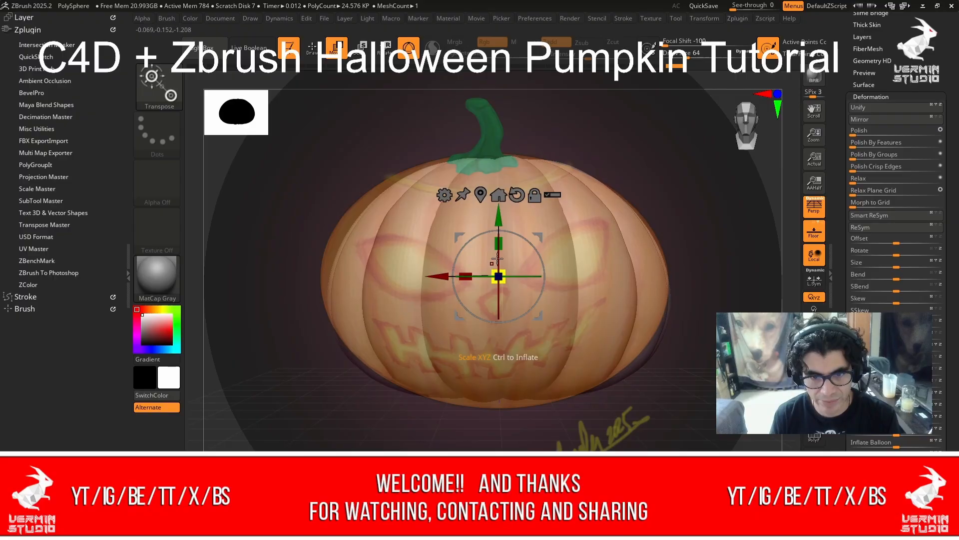
{"action": "left_click_drag", "start_coordinate": [500, 219], "coordinate": [501, 218]}
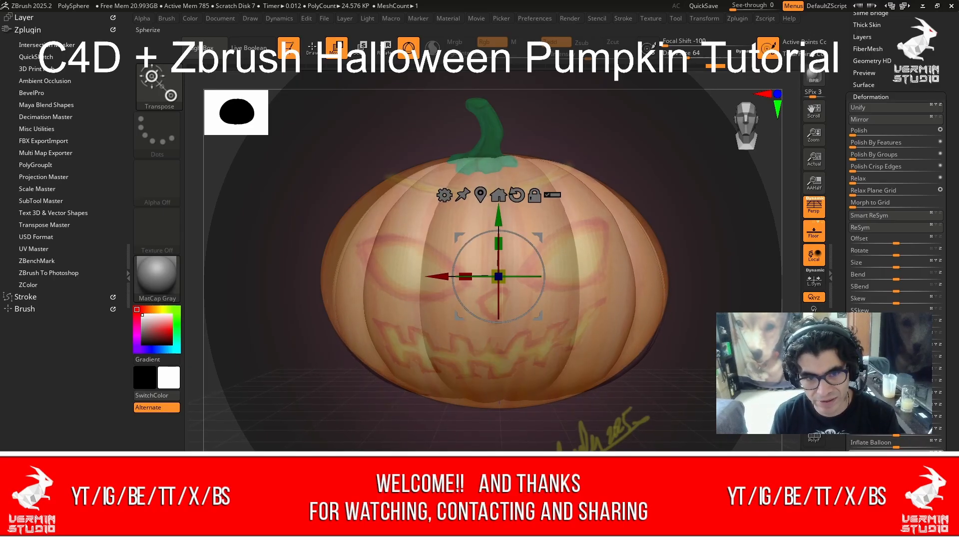
Apply a slight Spherize to the pumpkin, refit its width and height to the concept and hide the overlay.
{"action": "left_click_drag", "start_coordinate": [897, 457], "coordinate": [902, 458]}
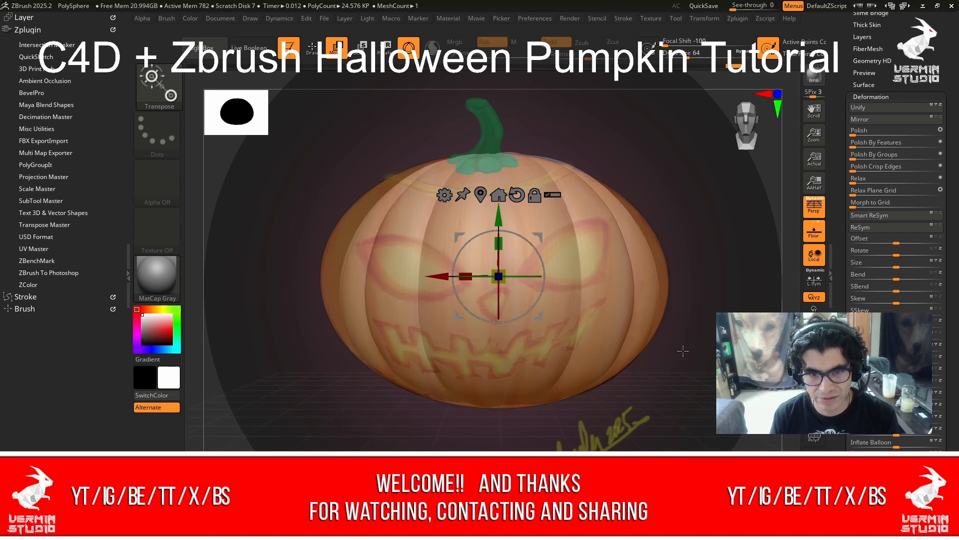
{"action": "left_click_drag", "start_coordinate": [465, 277], "coordinate": [451, 264]}
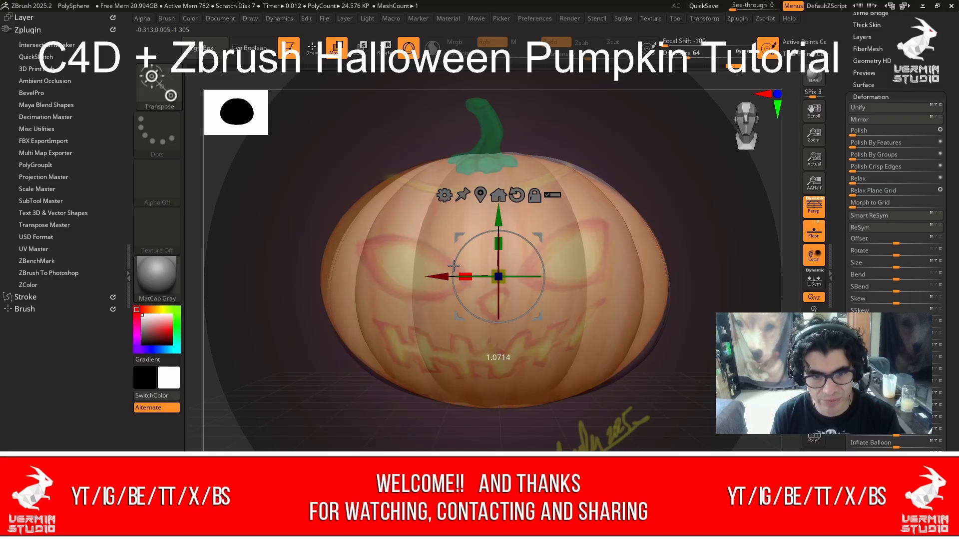
{"action": "left_click_drag", "start_coordinate": [500, 244], "coordinate": [502, 247]}
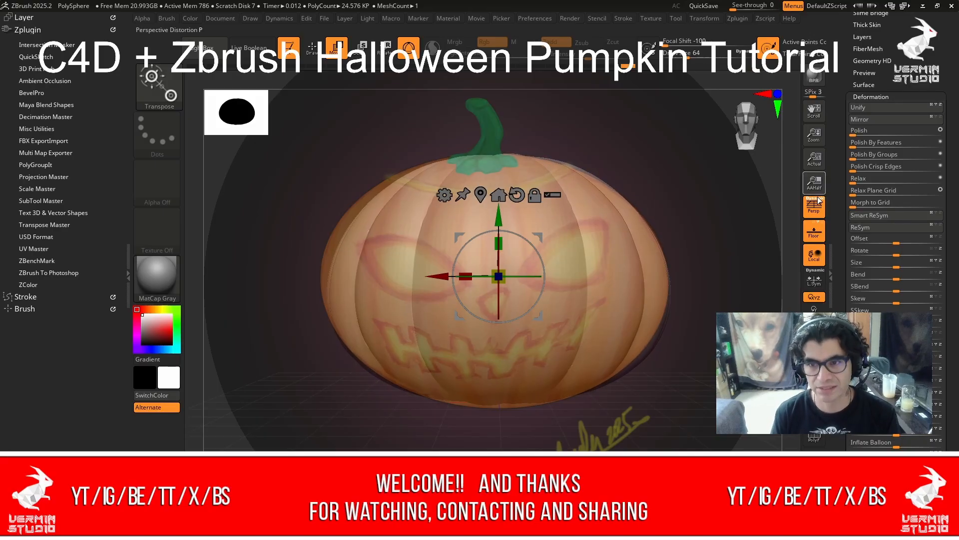
{"action": "key", "text": "shift+z"}
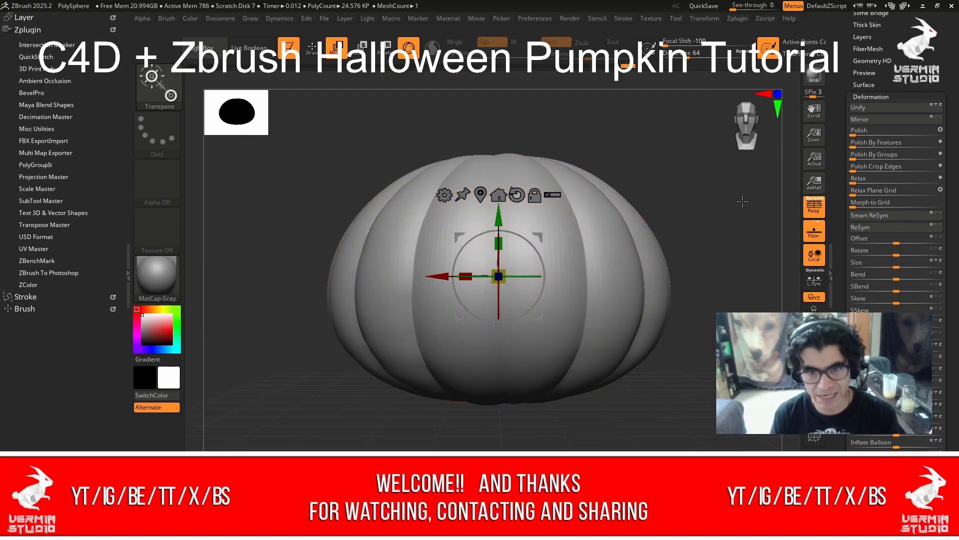
Scale the pumpkin in depth until its outline is circular from above and return to the front view.
{"action": "left_click_drag", "start_coordinate": [686, 196], "coordinate": [669, 293]}
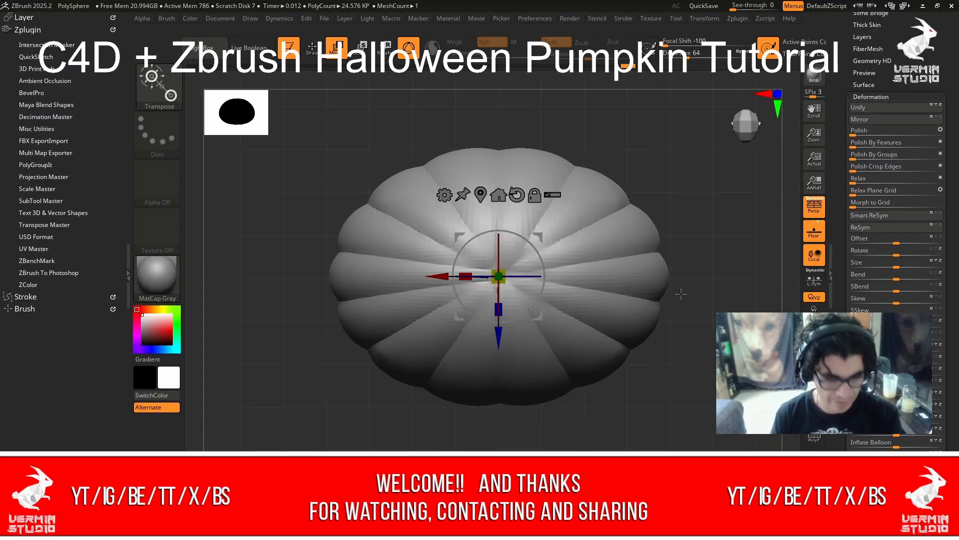
{"action": "left_click_drag", "start_coordinate": [499, 309], "coordinate": [522, 349]}
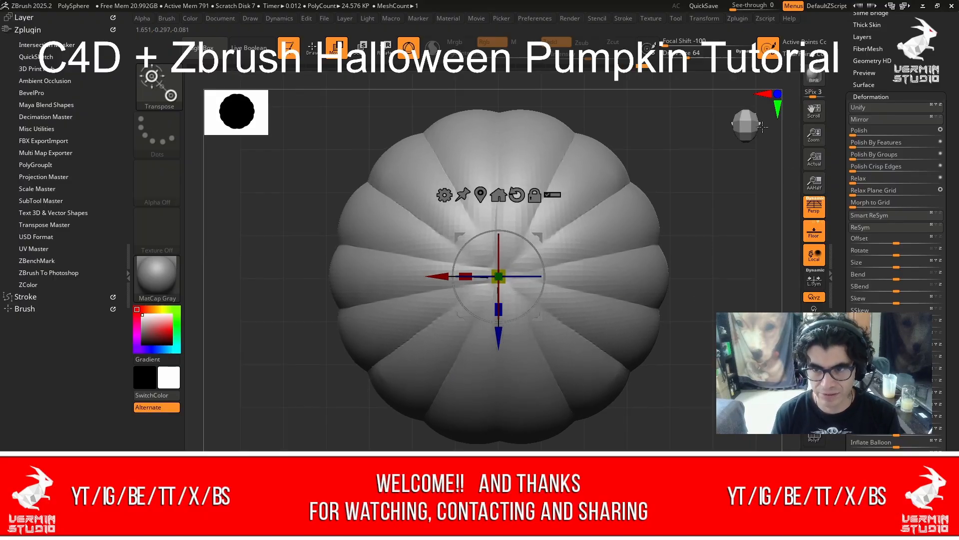
{"action": "left_click_drag", "start_coordinate": [763, 127], "coordinate": [744, 115]}
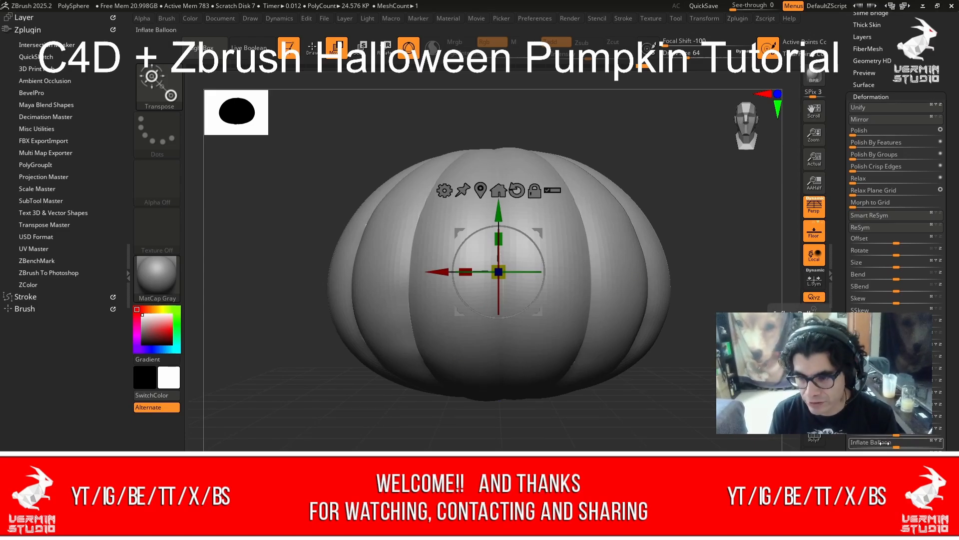
Mask the grooves between the pumpkin's ribs and extend the mask to the top centre with a draw size of about 31.
{"action": "left_click_drag", "start_coordinate": [897, 435], "coordinate": [882, 438]}
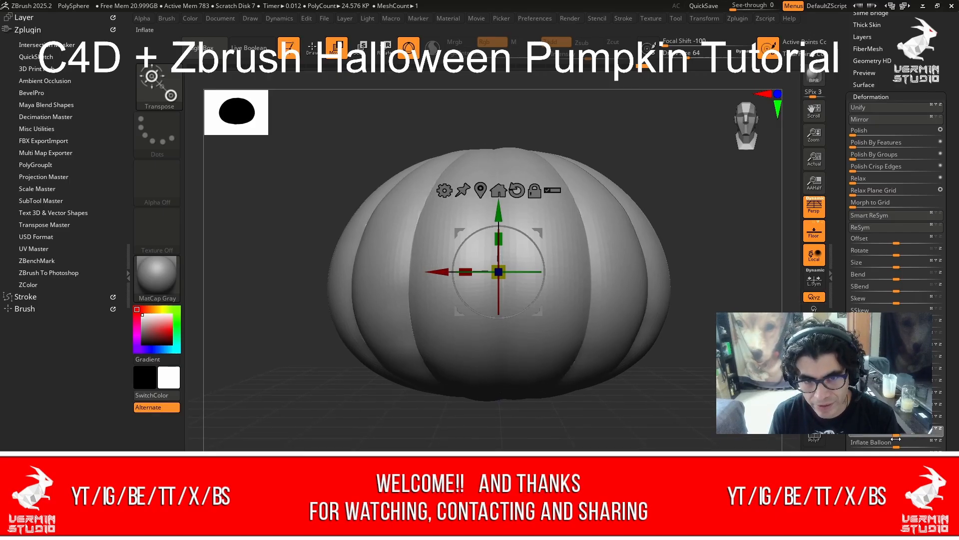
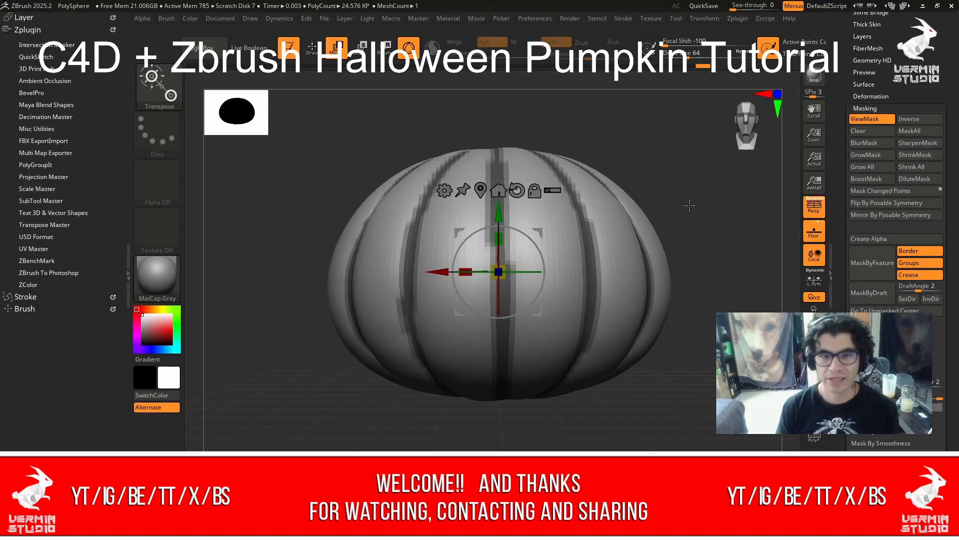
{"action": "left_click_drag", "start_coordinate": [690, 206], "coordinate": [696, 323]}
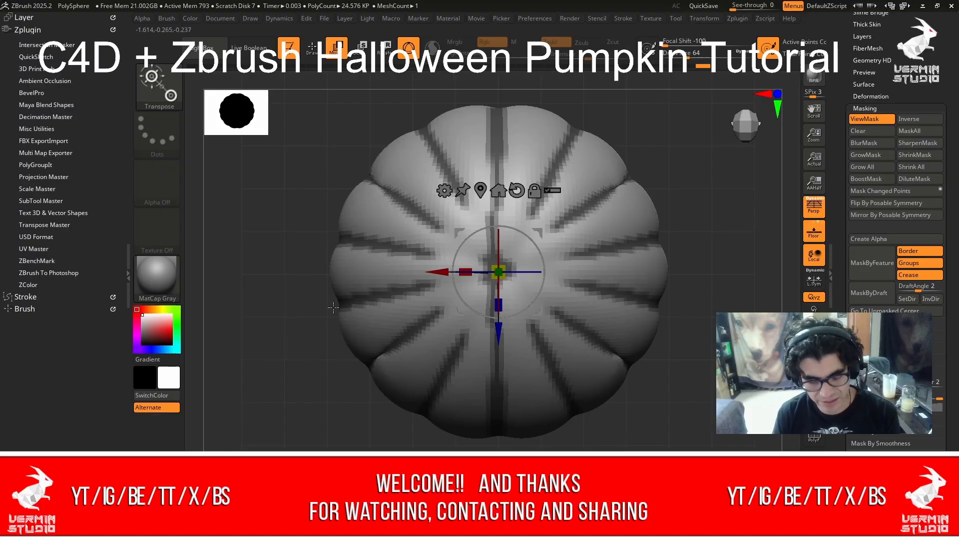
{"action": "key", "text": "b"}
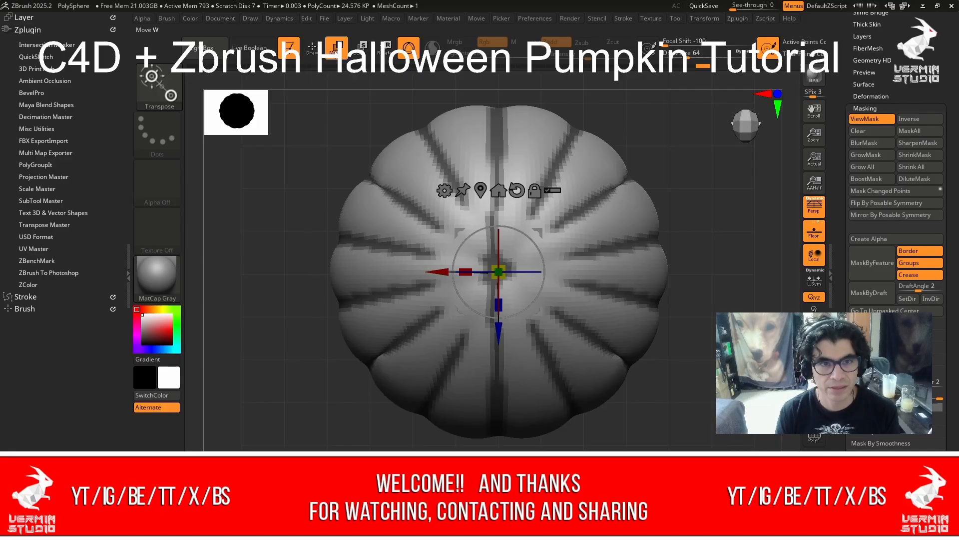
{"action": "left_click", "coordinate": [311, 47]}
{"action": "key", "text": "ctrl"}
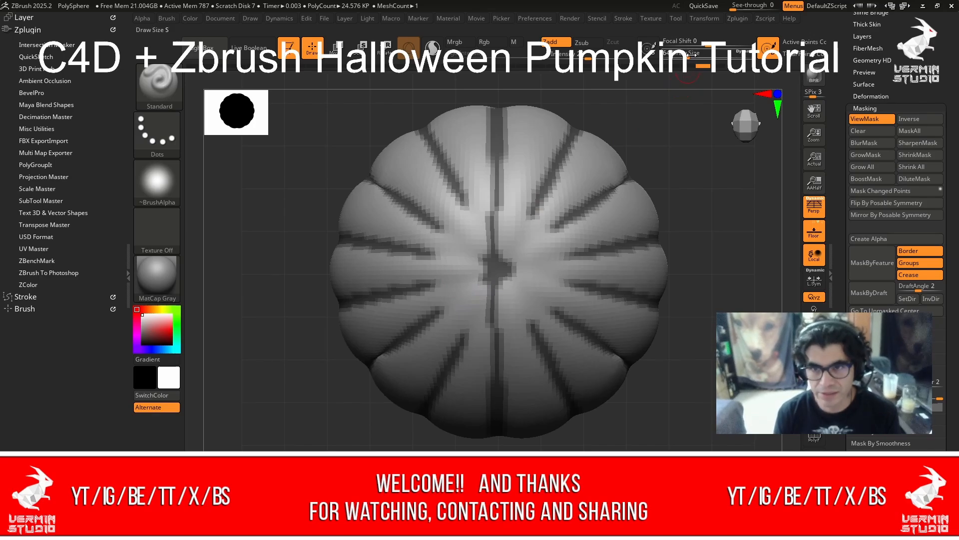
{"action": "left_click_drag", "start_coordinate": [695, 54], "coordinate": [693, 57]}
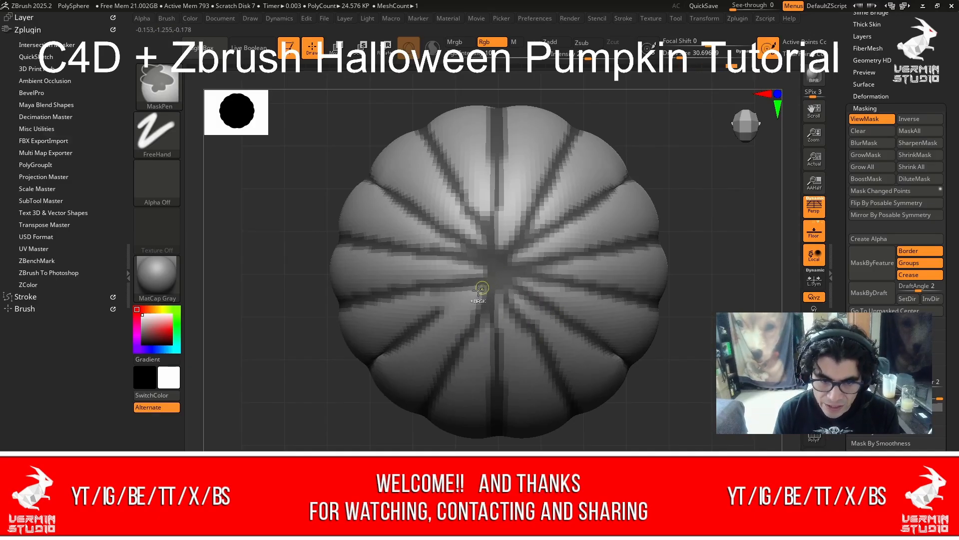
{"action": "left_click_drag", "start_coordinate": [440, 308], "coordinate": [498, 278], "text": "ctrl"}
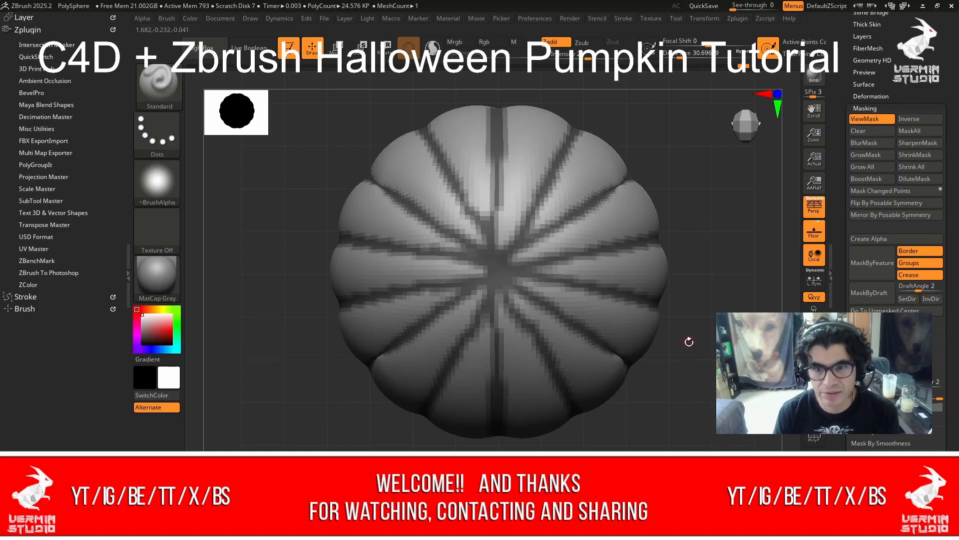
Paint the groove mask across the pumpkin's underside so the lines meet at the bottom centre, and return to the front view.
{"action": "left_click_drag", "start_coordinate": [690, 342], "coordinate": [682, 206]}
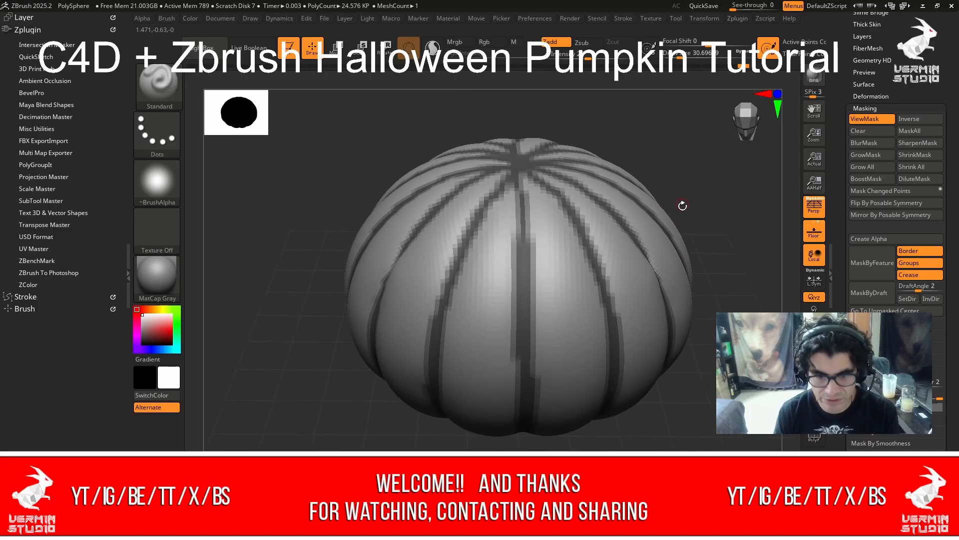
{"action": "left_click_drag", "start_coordinate": [665, 403], "coordinate": [661, 256]}
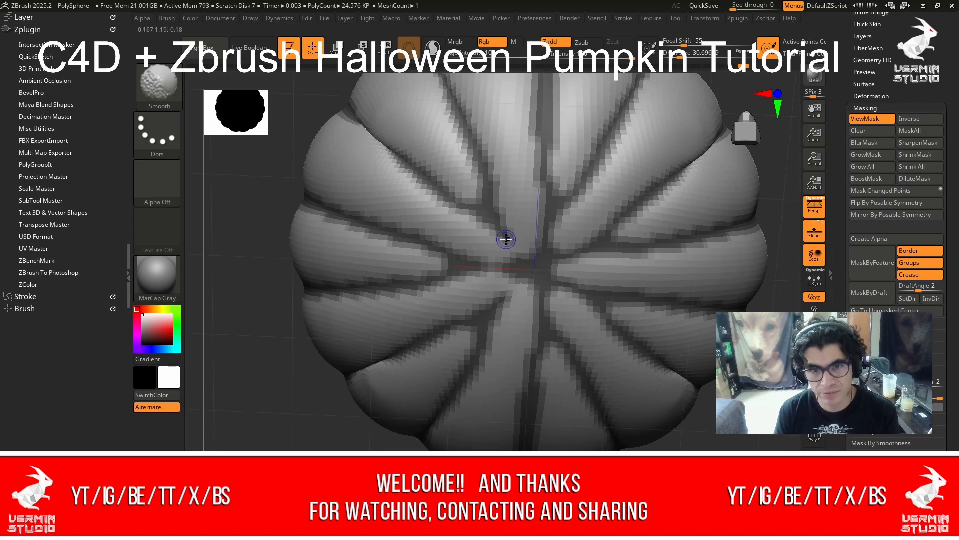
{"action": "key", "text": "ctrl"}
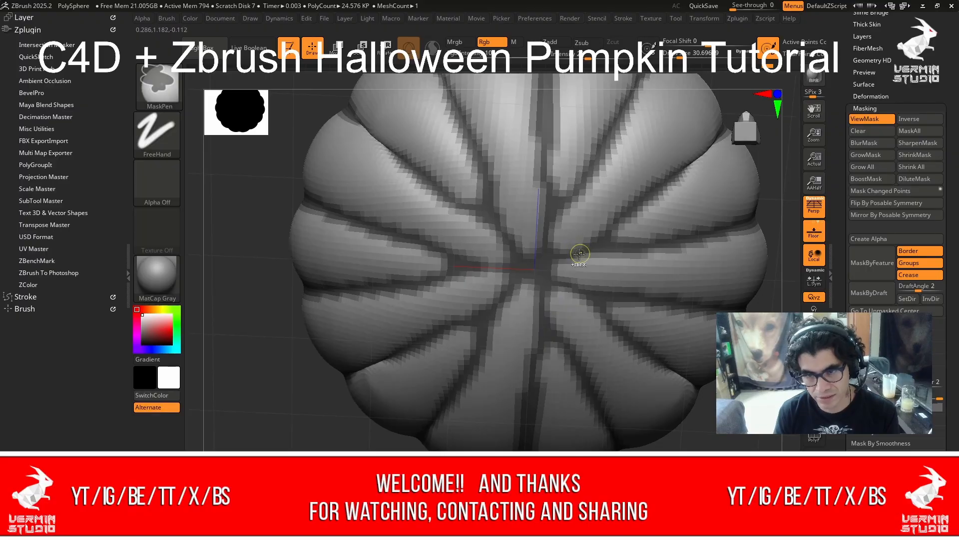
{"action": "left_click_drag", "start_coordinate": [758, 129], "coordinate": [751, 151]}
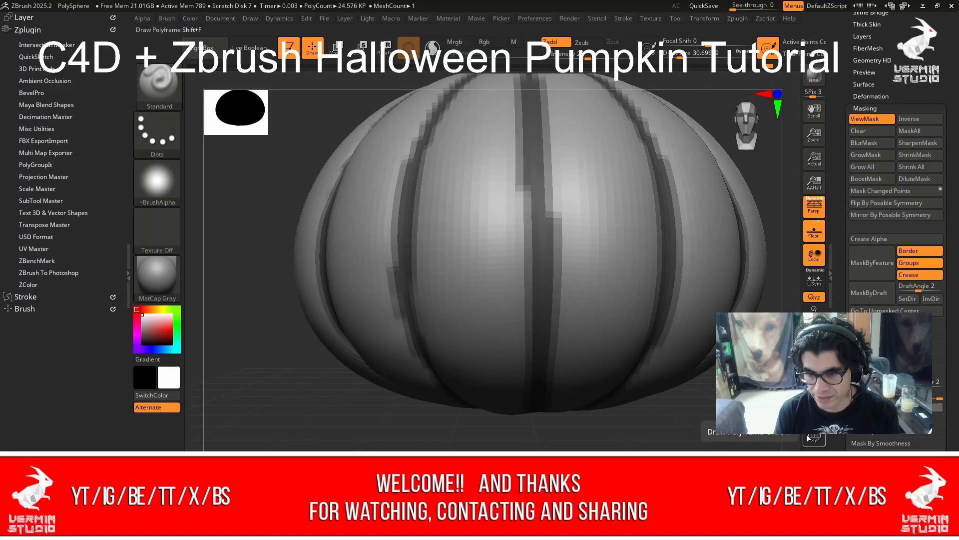
Swell the unmasked ribs with slight Inflate and Inflate Balloon deformations.
{"action": "key", "text": "f"}
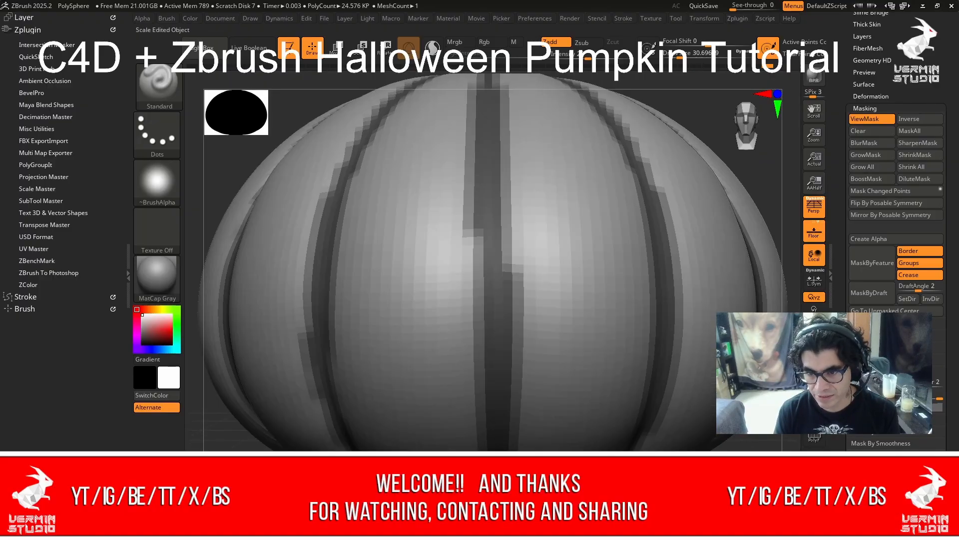
{"action": "right_click_drag", "start_coordinate": [462, 325], "coordinate": [462, 250], "text": "ctrl"}
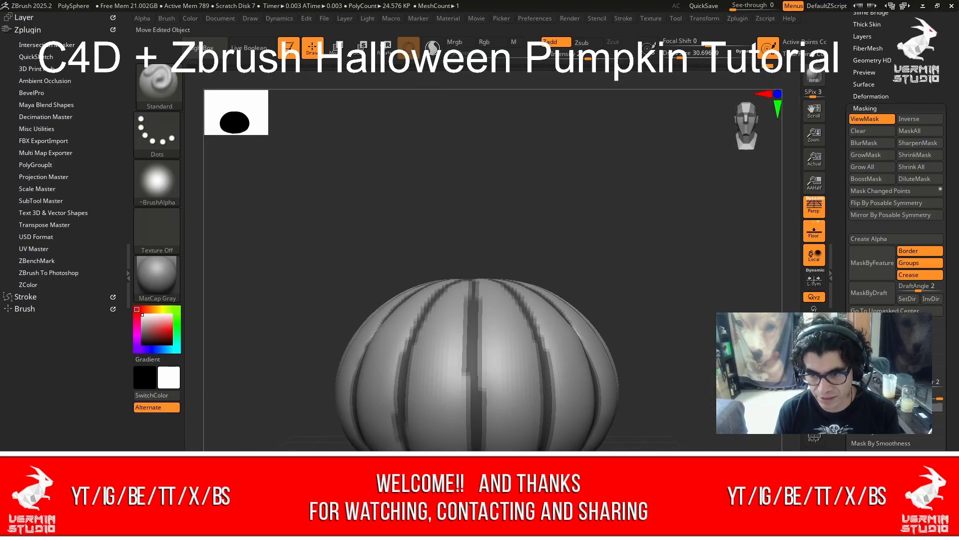
{"action": "right_click_drag", "start_coordinate": [465, 360], "coordinate": [449, 231], "text": "alt"}
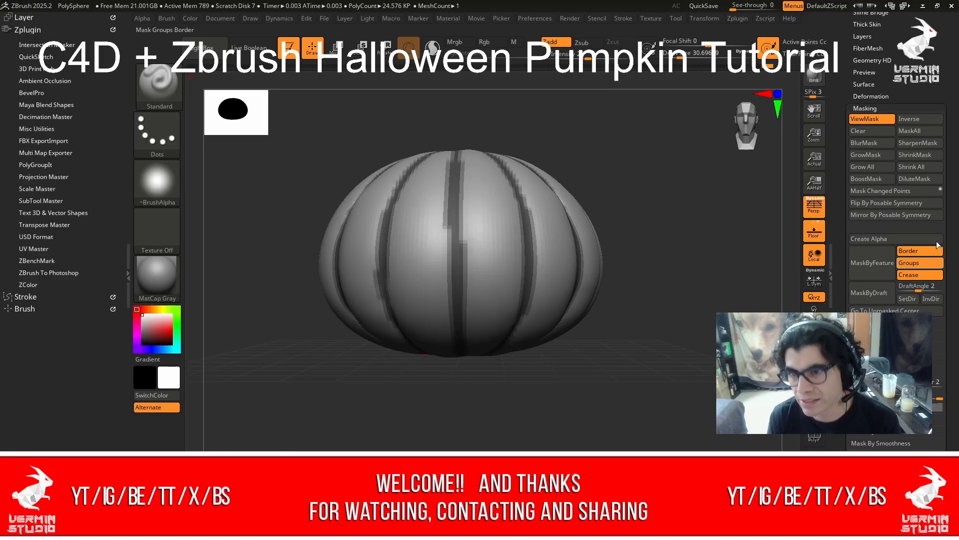
{"action": "left_click", "coordinate": [865, 109]}
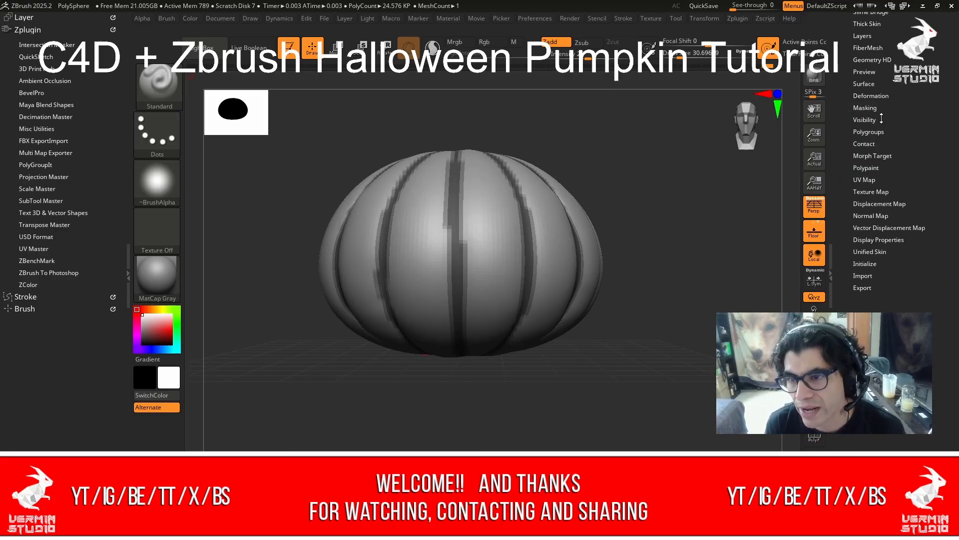
{"action": "left_click", "coordinate": [868, 96]}
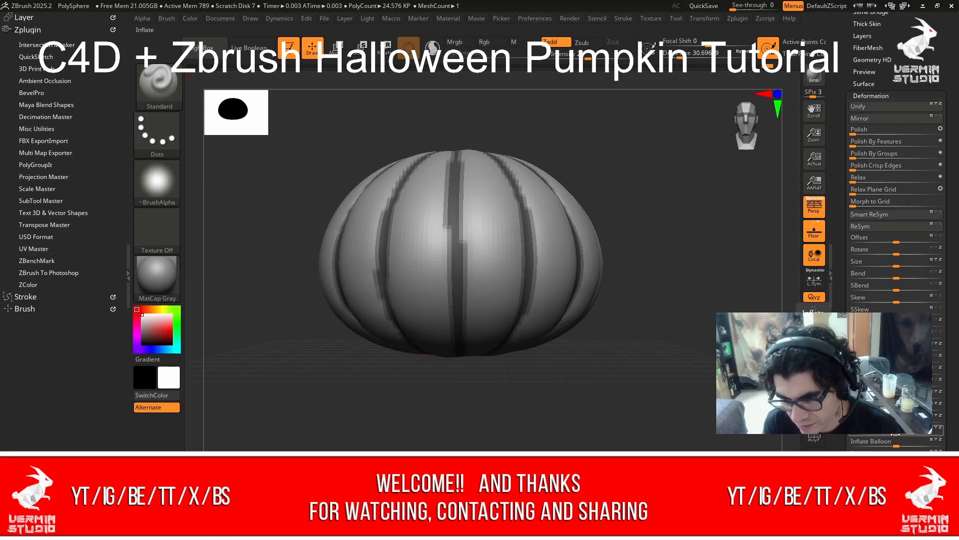
{"action": "left_click_drag", "start_coordinate": [899, 434], "coordinate": [901, 433]}
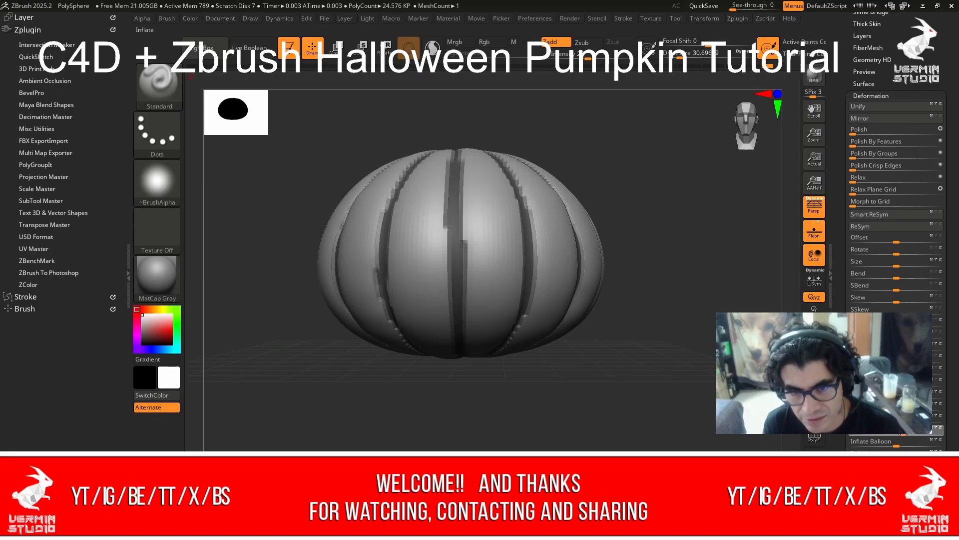
{"action": "left_click_drag", "start_coordinate": [896, 445], "coordinate": [905, 444]}
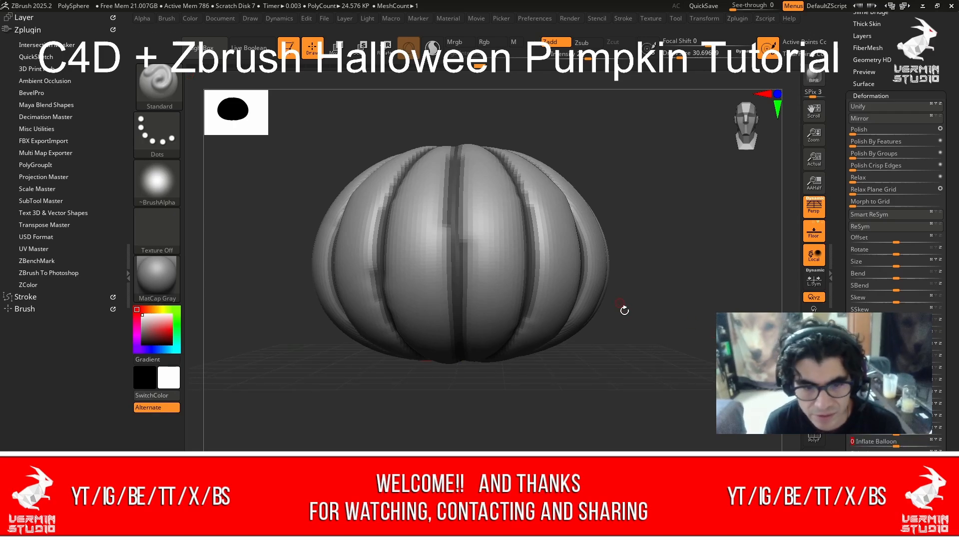
Compare the pumpkin with the concept overlay by lining up the view with the painted silhouette, and hide the overlay.
{"action": "left_click_drag", "start_coordinate": [623, 308], "coordinate": [640, 325]}
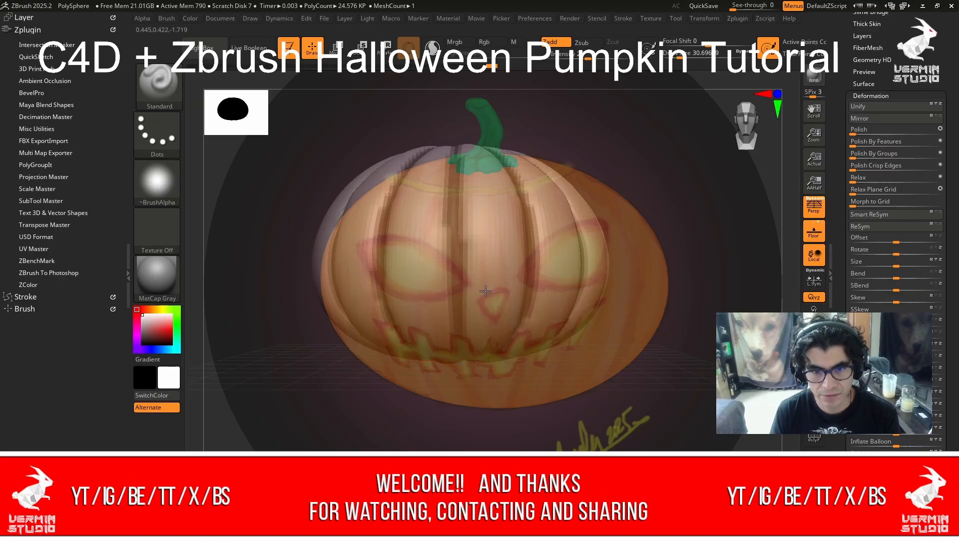
{"action": "key", "text": "ctrl"}
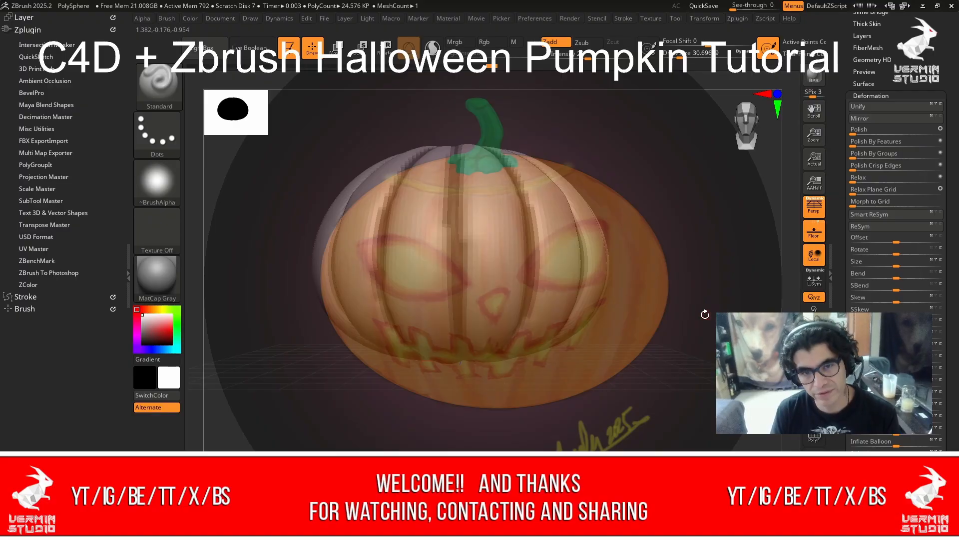
{"action": "mouse_move", "coordinate": [814, 363]}
{"action": "left_mouse_down"}
{"action": "mouse_move", "coordinate": [843, 388]}
{"action": "mouse_move", "coordinate": [814, 384]}
{"action": "mouse_move", "coordinate": [816, 400]}
{"action": "mouse_move", "coordinate": [818, 367]}
{"action": "mouse_move", "coordinate": [824, 373]}
{"action": "left_mouse_up"}
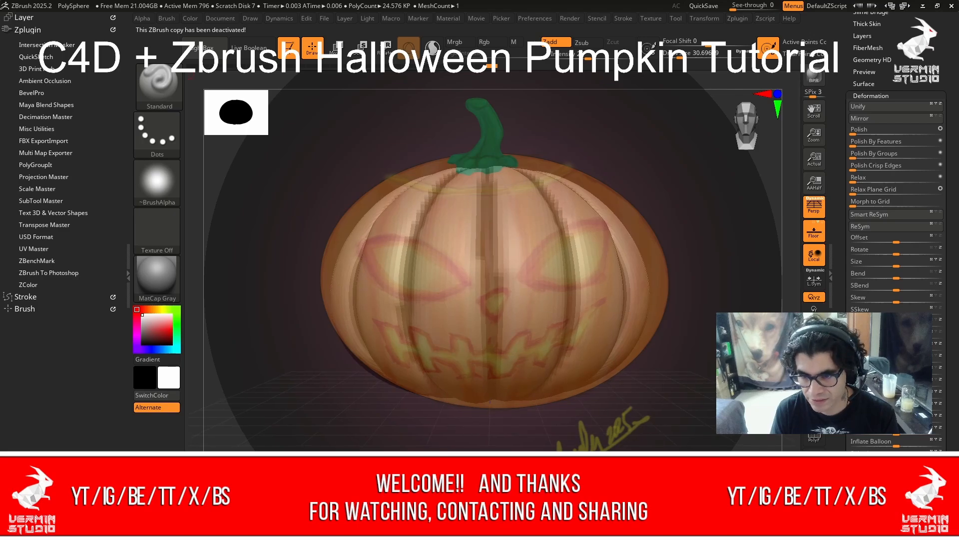
{"action": "key", "text": "shift+z"}
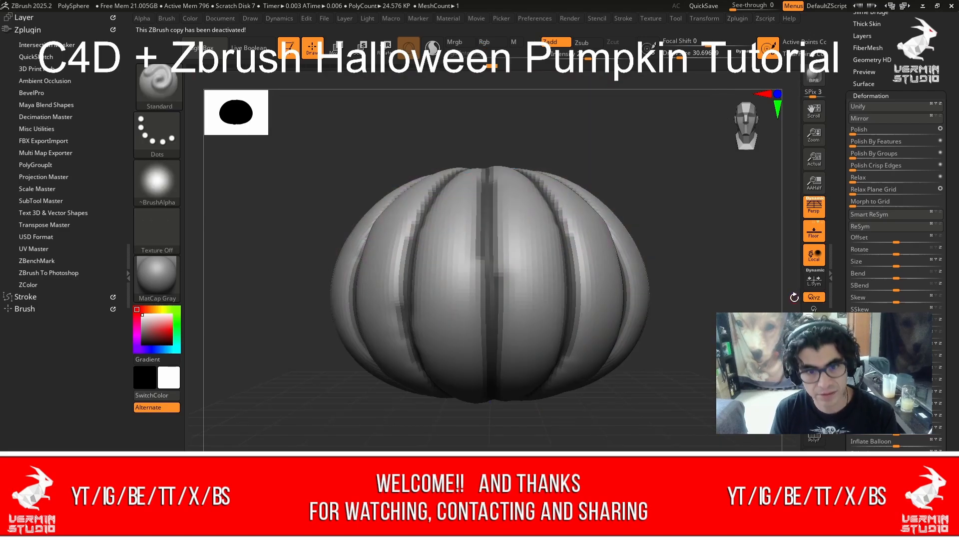
Clear the mask from the pumpkin and apply a Gravity deformation to the whole shape.
{"action": "left_click_drag", "start_coordinate": [684, 191], "coordinate": [689, 215]}
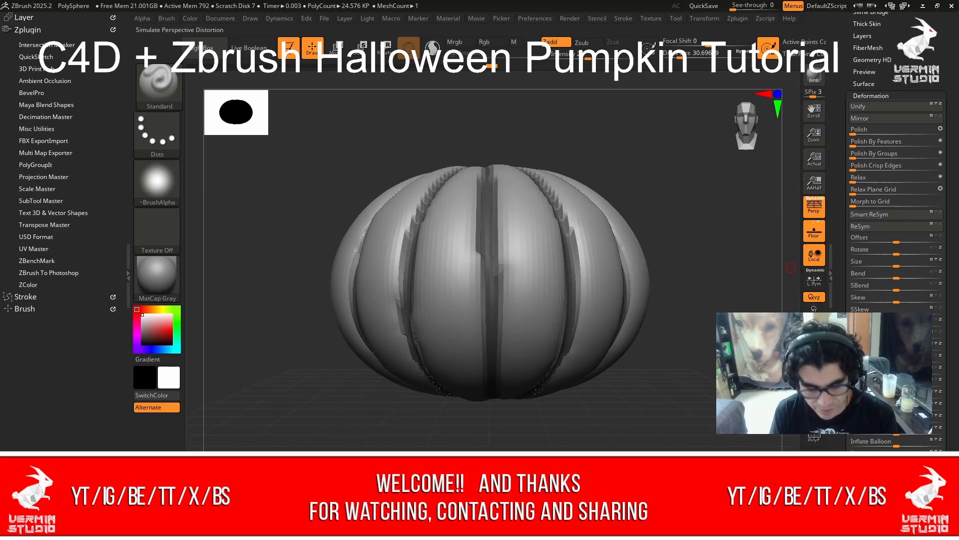
{"action": "key", "text": "ctrl"}
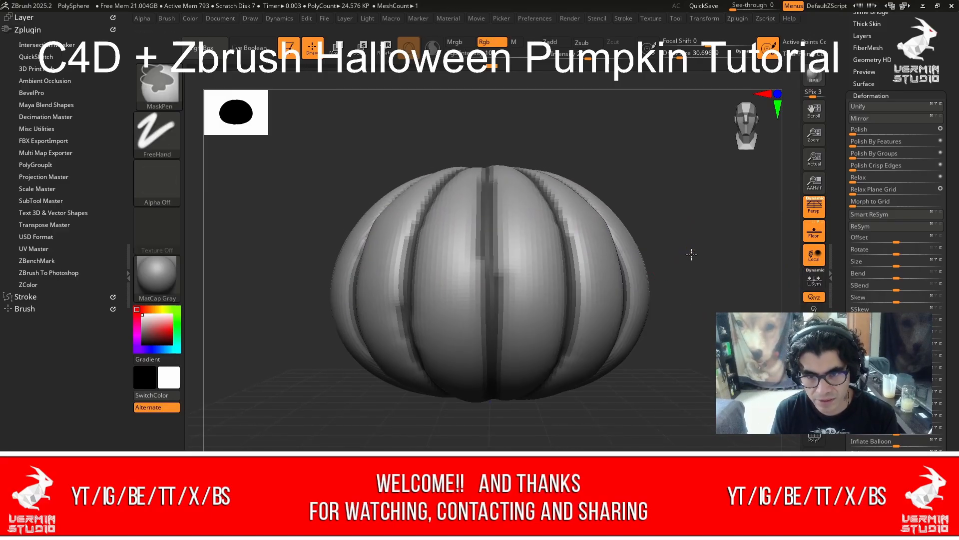
{"action": "left_click_drag", "start_coordinate": [692, 255], "coordinate": [724, 281], "text": "ctrl"}
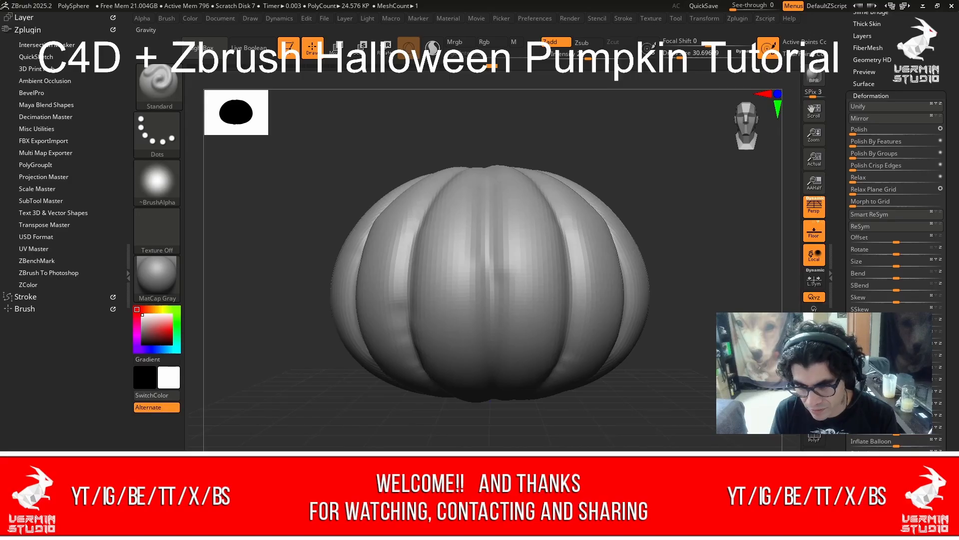
{"action": "left_click_drag", "start_coordinate": [896, 480], "coordinate": [886, 480]}
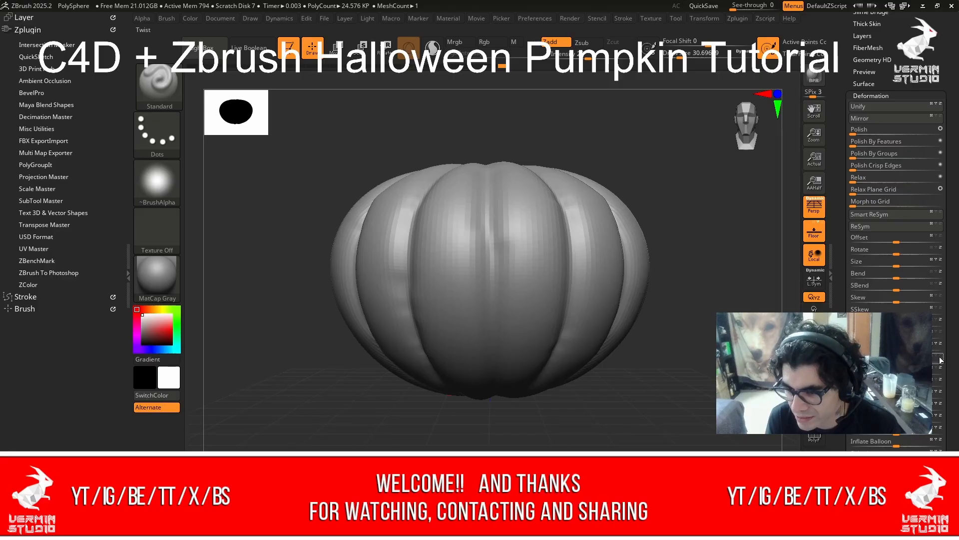
{"action": "mouse_move", "coordinate": [897, 357]}
{"action": "left_mouse_down"}
{"action": "mouse_move", "coordinate": [908, 358]}
{"action": "mouse_move", "coordinate": [899, 358]}
{"action": "left_mouse_up"}
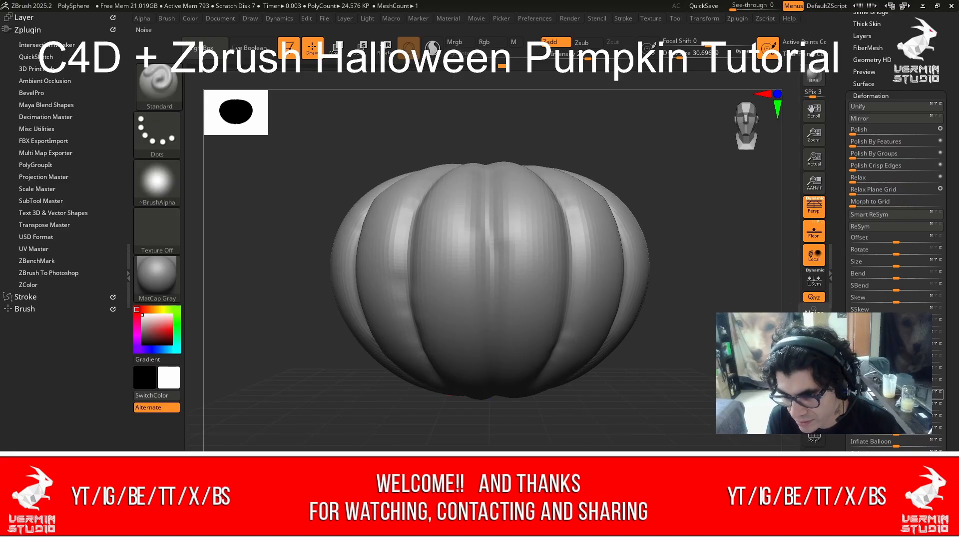
{"action": "left_click_drag", "start_coordinate": [896, 370], "coordinate": [898, 370]}
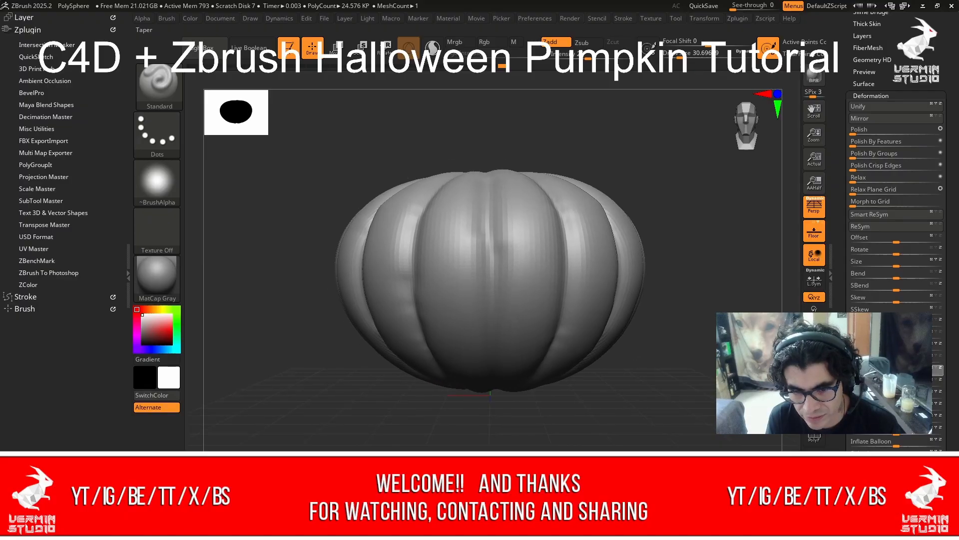
{"action": "key", "text": "ctrl+z"}
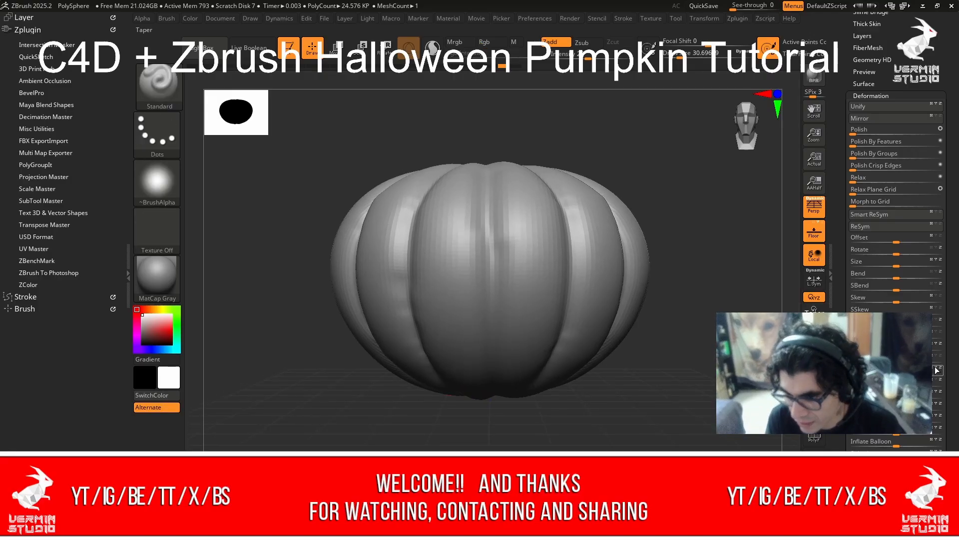
Apply a slight Taper deformation to the pumpkin and enlarge it slightly with the Size deformation.
{"action": "left_click_drag", "start_coordinate": [897, 371], "coordinate": [904, 370]}
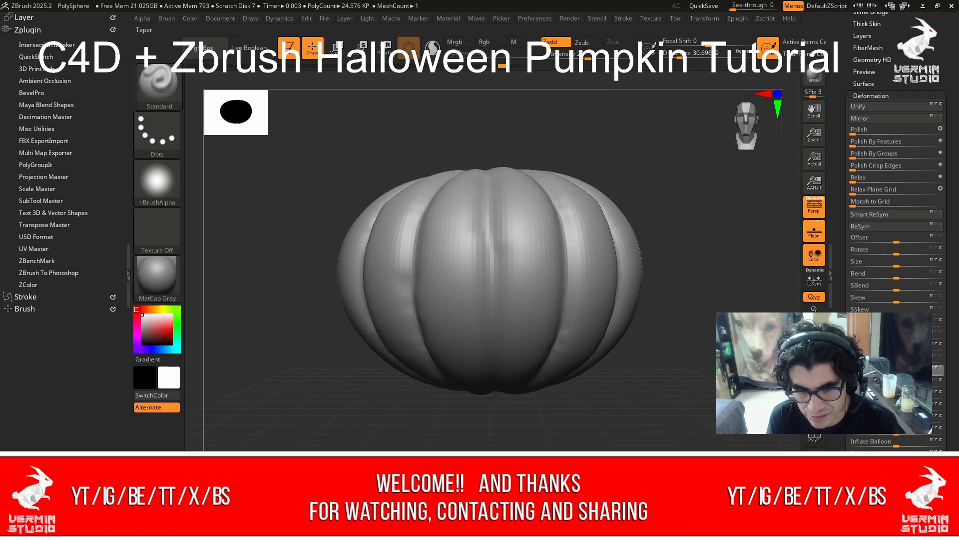
{"action": "mouse_move", "coordinate": [758, 134]}
{"action": "left_mouse_down"}
{"action": "mouse_move", "coordinate": [773, 150]}
{"action": "mouse_move", "coordinate": [796, 126]}
{"action": "mouse_move", "coordinate": [807, 129]}
{"action": "mouse_move", "coordinate": [758, 130]}
{"action": "left_mouse_up"}
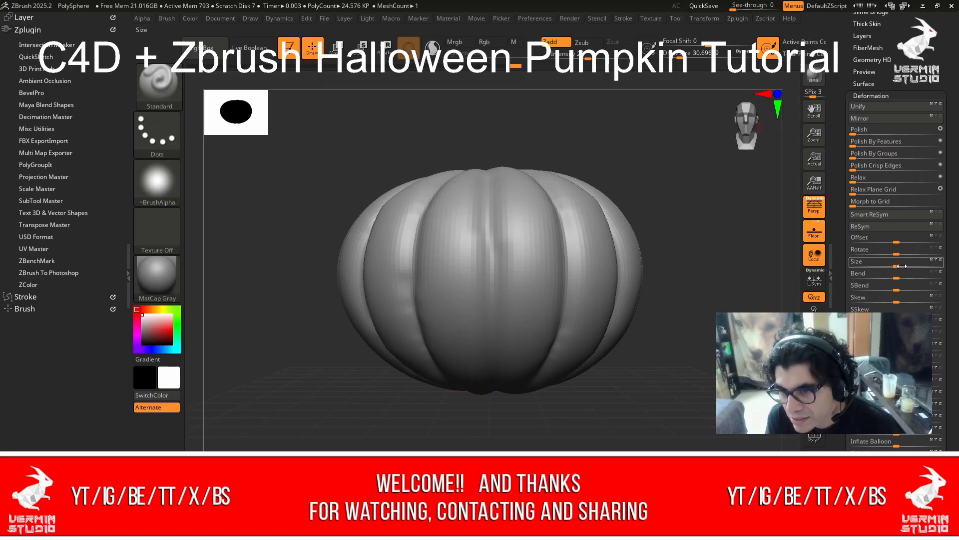
{"action": "left_click_drag", "start_coordinate": [897, 266], "coordinate": [900, 266]}
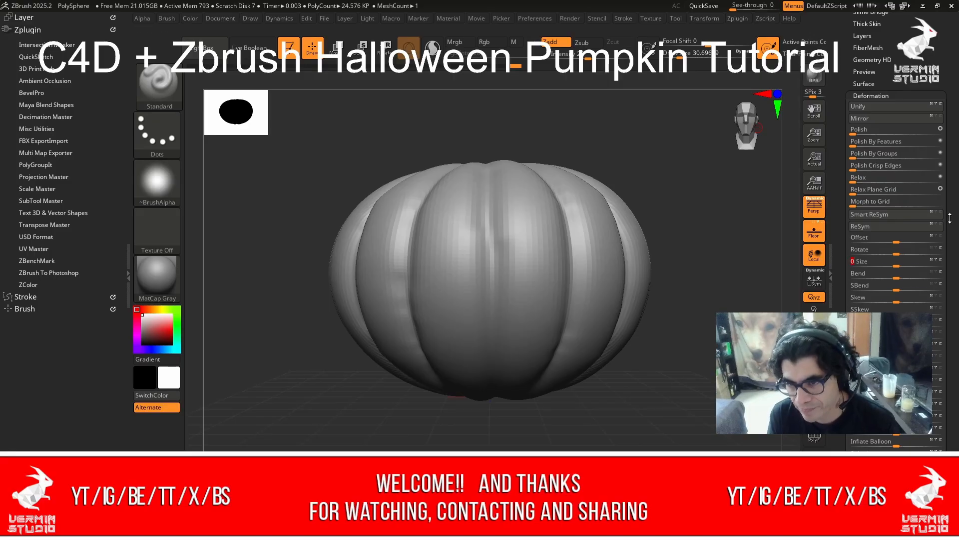
Subdivide the pumpkin mesh once to reach subdivision level 4.
{"action": "left_click", "coordinate": [867, 95]}
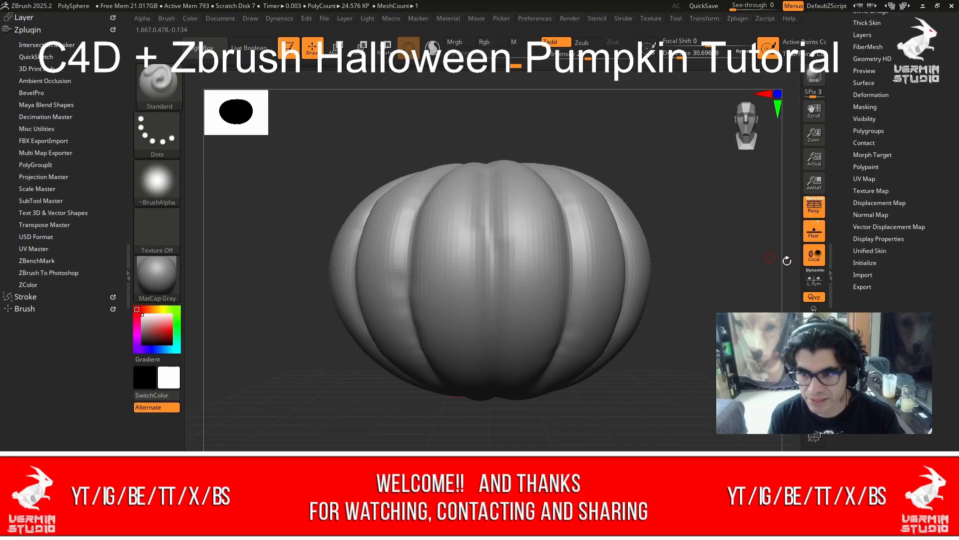
{"action": "left_click_drag", "start_coordinate": [906, 125], "coordinate": [893, 285]}
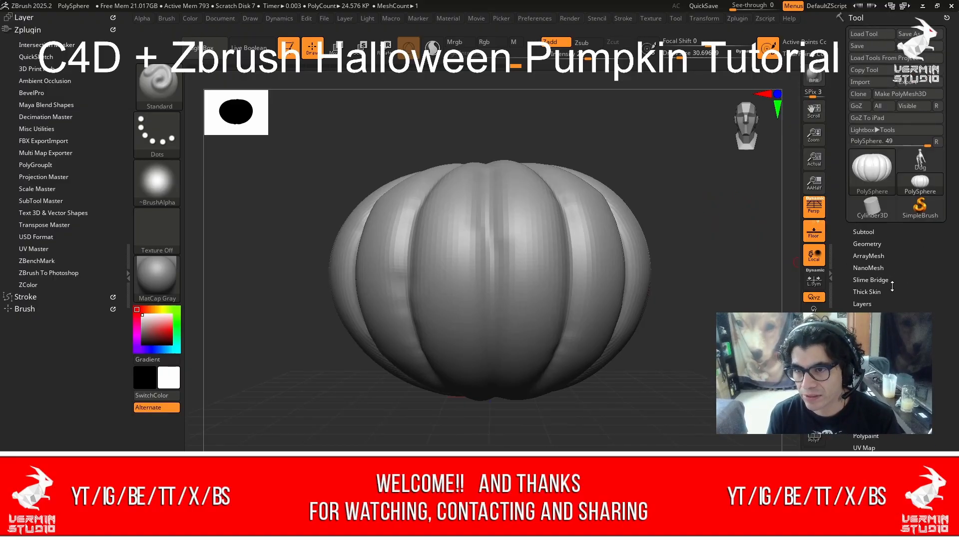
{"action": "left_click", "coordinate": [861, 243]}
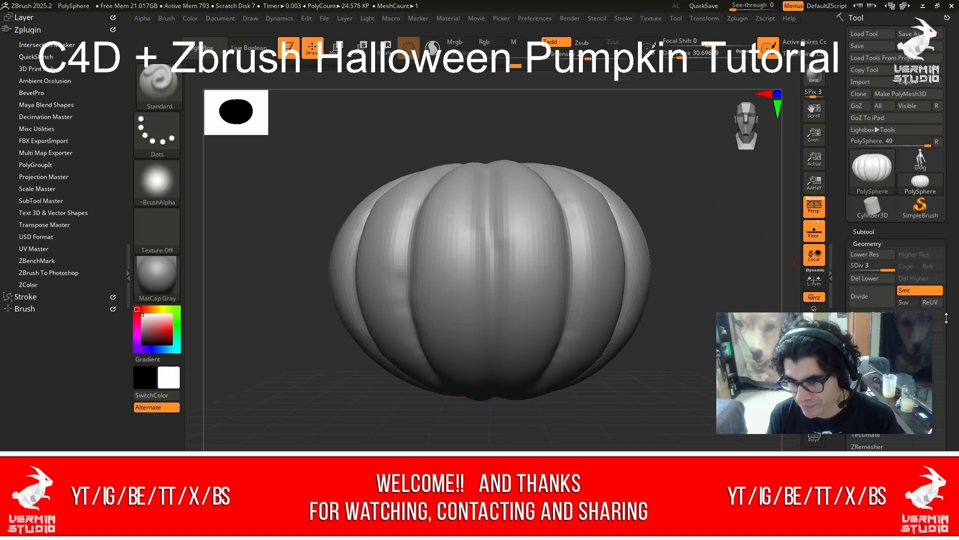
{"action": "left_click", "coordinate": [862, 298]}
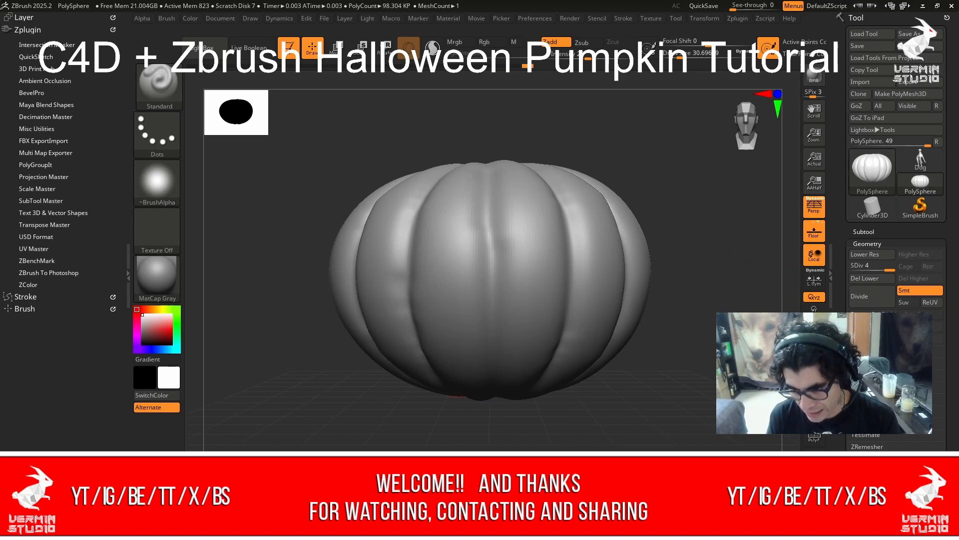
{"action": "left_click", "coordinate": [872, 442]}
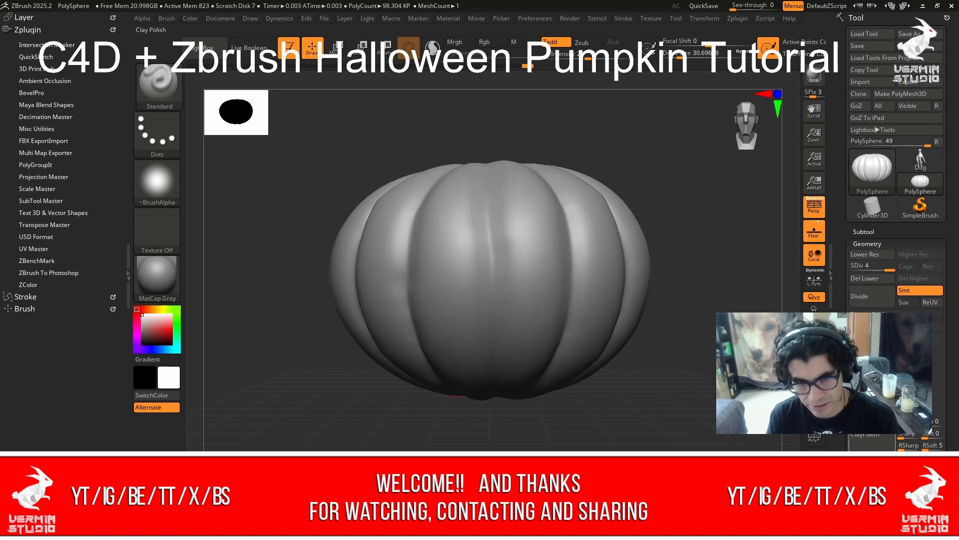
Flatten the centre of the pumpkin's top with the TrimDynamic brush at draw size about 120, and smooth the trimmed area.
{"action": "left_click_drag", "start_coordinate": [743, 221], "coordinate": [720, 285]}
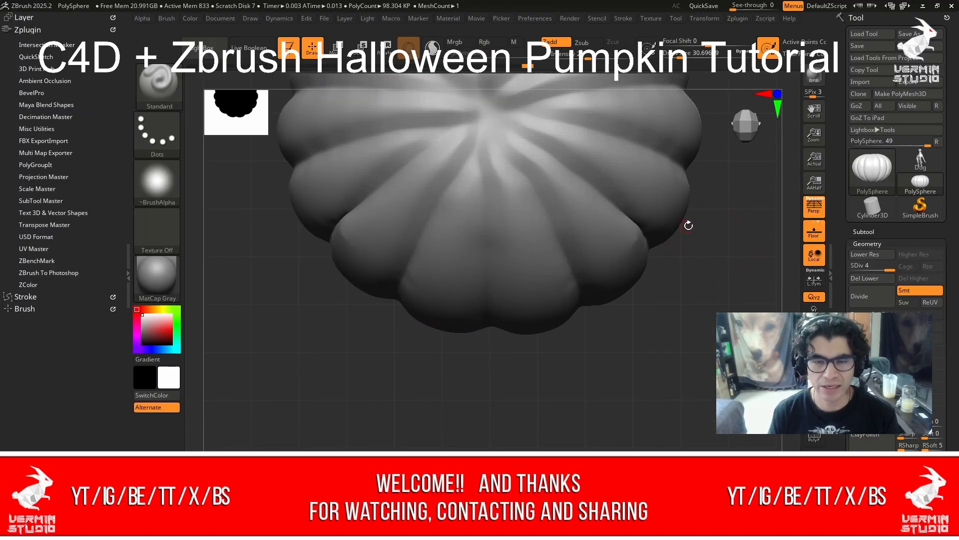
{"action": "left_click_drag", "start_coordinate": [656, 280], "coordinate": [668, 382]}
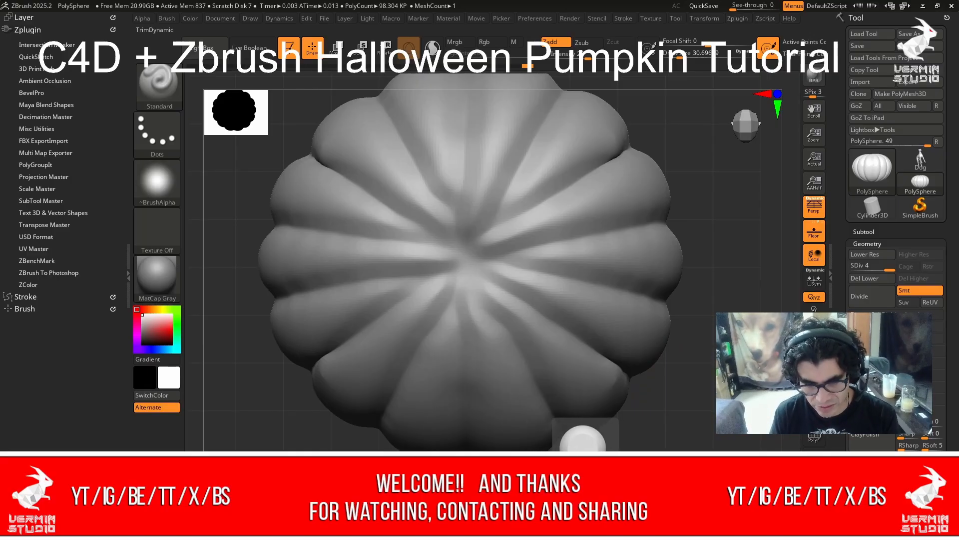
{"action": "left_click", "coordinate": [555, 438]}
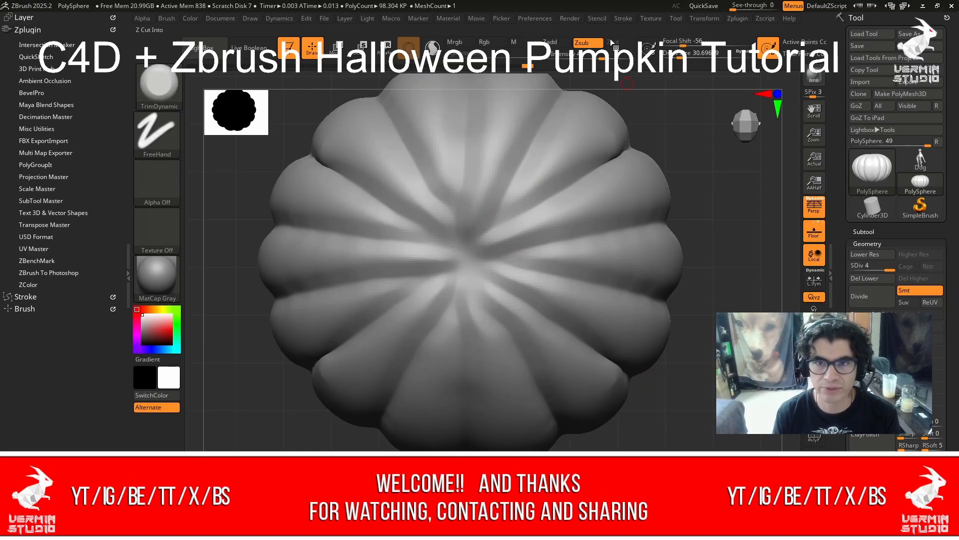
{"action": "left_click_drag", "start_coordinate": [685, 57], "coordinate": [697, 60]}
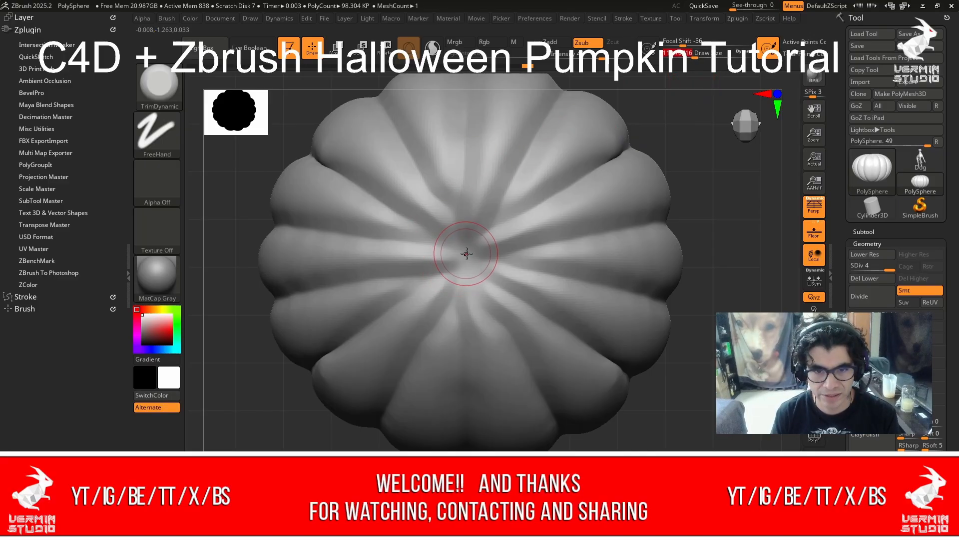
{"action": "mouse_move", "coordinate": [461, 257]}
{"action": "left_mouse_down"}
{"action": "mouse_move", "coordinate": [466, 246]}
{"action": "mouse_move", "coordinate": [481, 267]}
{"action": "mouse_move", "coordinate": [477, 279]}
{"action": "left_mouse_up"}
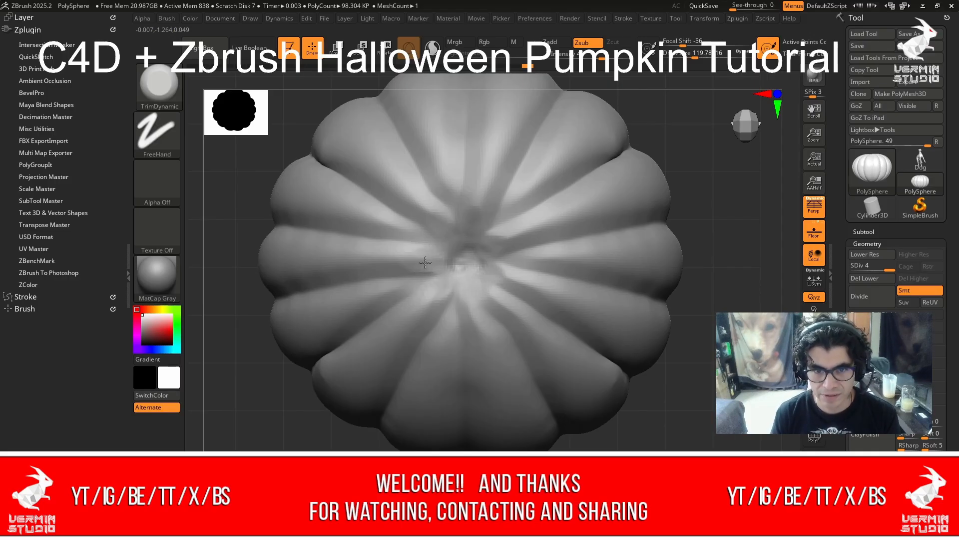
{"action": "mouse_move", "coordinate": [454, 239]}
{"action": "left_mouse_down"}
{"action": "mouse_move", "coordinate": [471, 261]}
{"action": "mouse_move", "coordinate": [487, 259]}
{"action": "mouse_move", "coordinate": [462, 268]}
{"action": "left_mouse_up"}
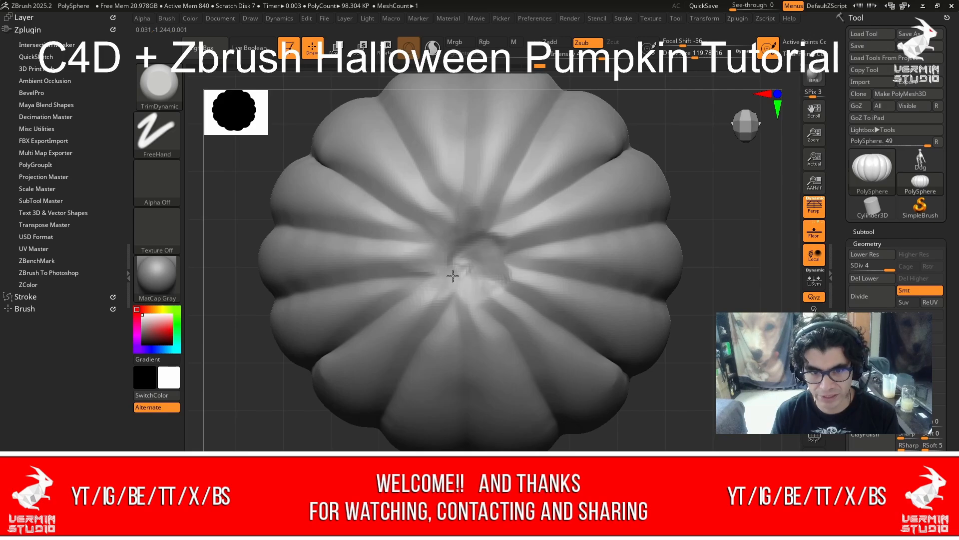
{"action": "left_click_drag", "start_coordinate": [444, 265], "coordinate": [484, 226]}
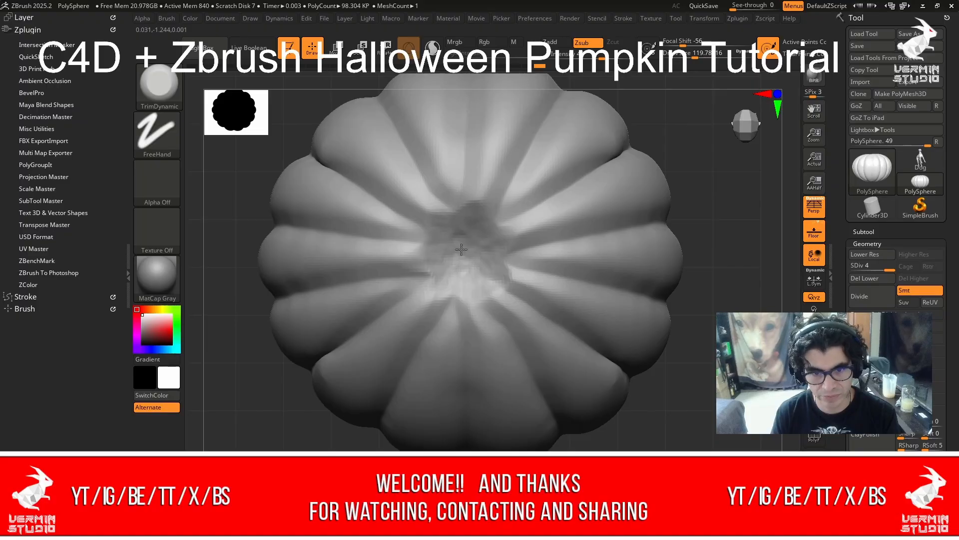
{"action": "mouse_move", "coordinate": [462, 248]}
{"action": "left_mouse_down", "text": "shift"}
{"action": "mouse_move", "coordinate": [477, 246]}
{"action": "mouse_move", "coordinate": [476, 265]}
{"action": "mouse_move", "coordinate": [480, 204]}
{"action": "left_mouse_up", "text": "shift"}
{"action": "mouse_move", "coordinate": [479, 283]}
{"action": "left_mouse_down", "text": "shift"}
{"action": "mouse_move", "coordinate": [488, 228]}
{"action": "mouse_move", "coordinate": [478, 270]}
{"action": "mouse_move", "coordinate": [485, 255]}
{"action": "left_mouse_up", "text": "shift"}
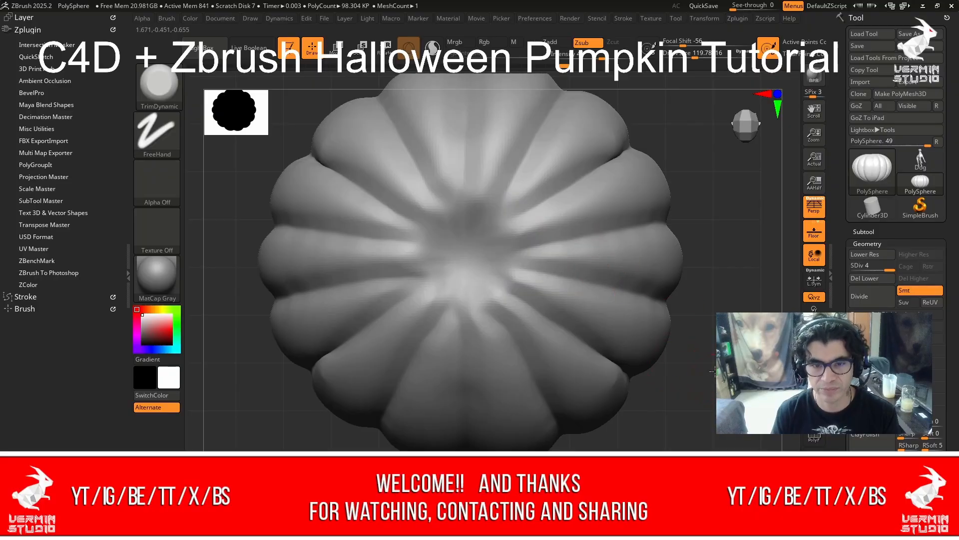
Flatten the centre of the pumpkin's underside with the TrimDynamic brush and smooth the trimmed area.
{"action": "left_click_drag", "start_coordinate": [710, 322], "coordinate": [770, 255]}
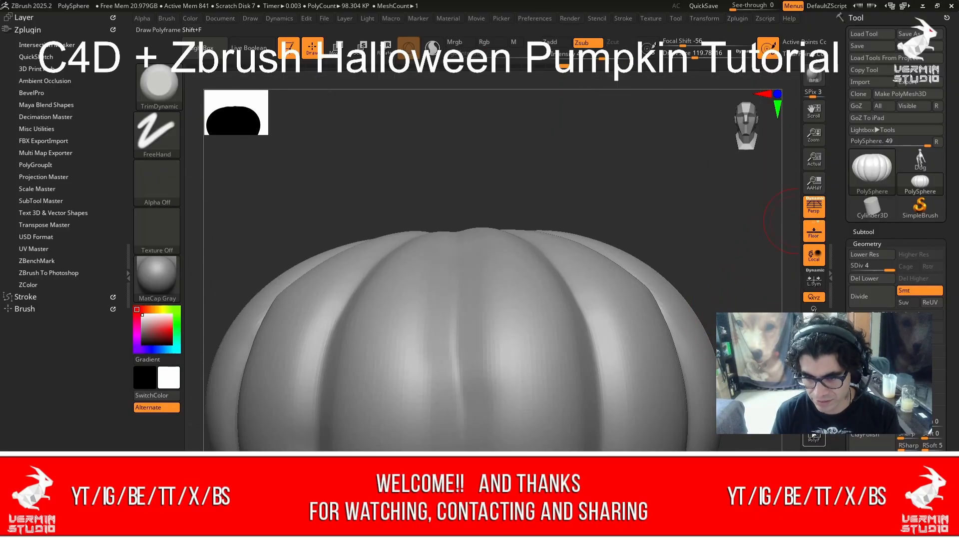
{"action": "key", "text": "f"}
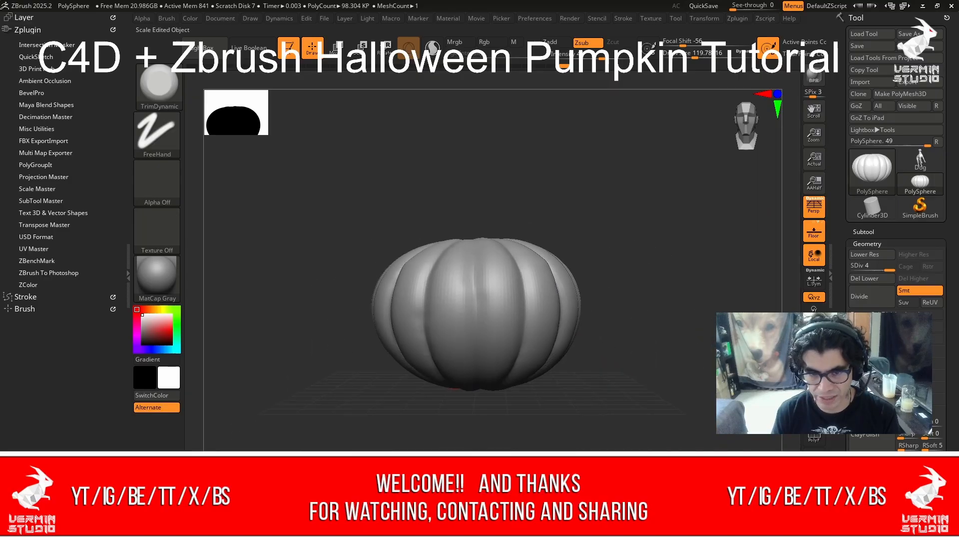
{"action": "left_click_drag", "start_coordinate": [651, 313], "coordinate": [645, 185]}
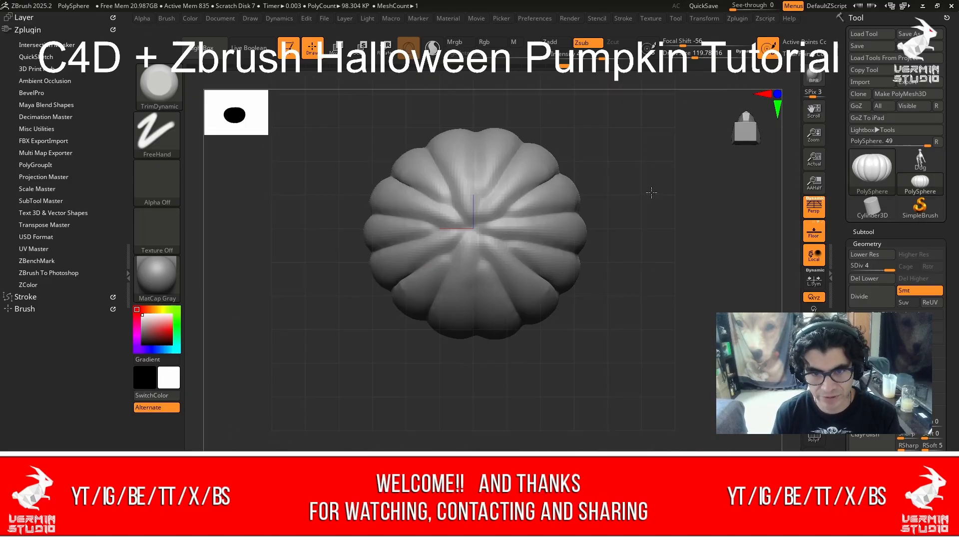
{"action": "left_click_drag", "start_coordinate": [475, 216], "coordinate": [472, 221], "text": "shift"}
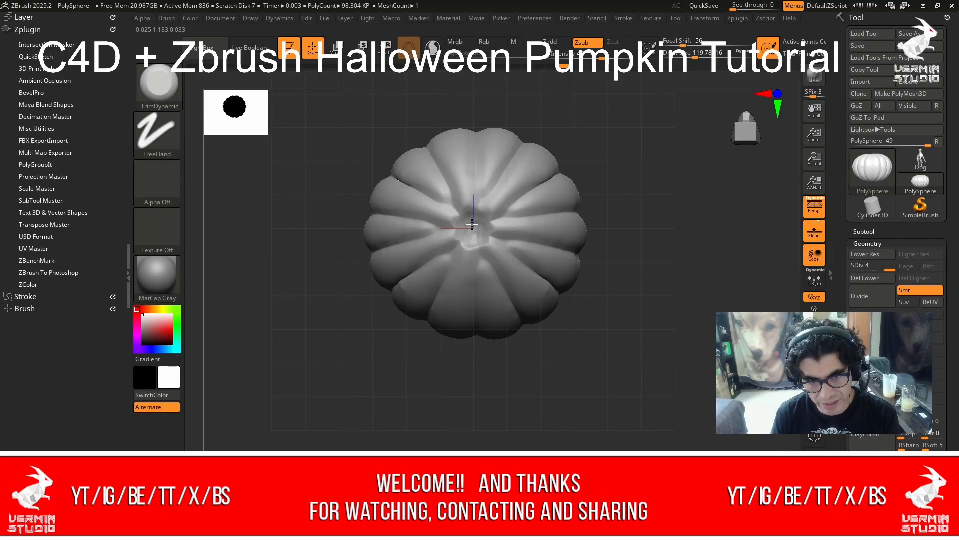
{"action": "key", "text": "shift"}
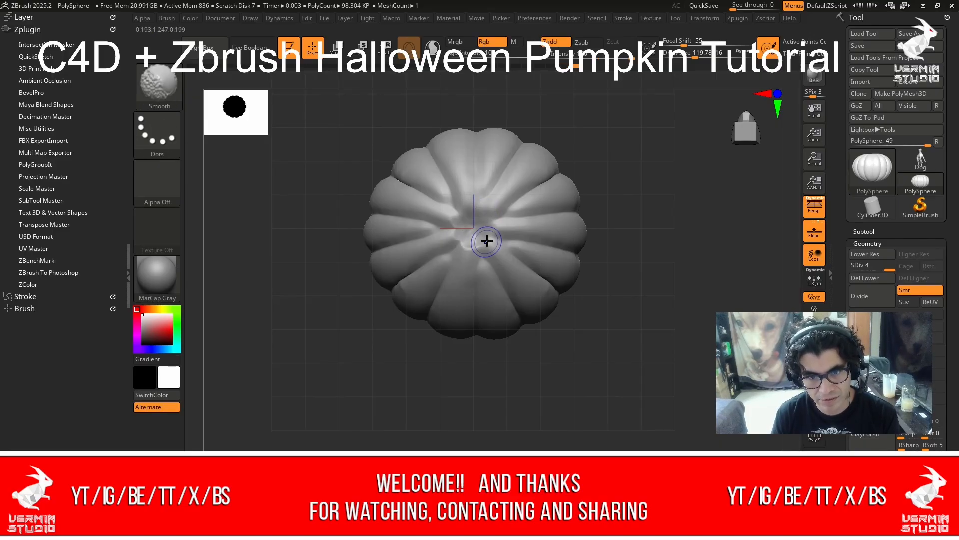
{"action": "left_click_drag", "start_coordinate": [455, 222], "coordinate": [480, 245], "text": "shift"}
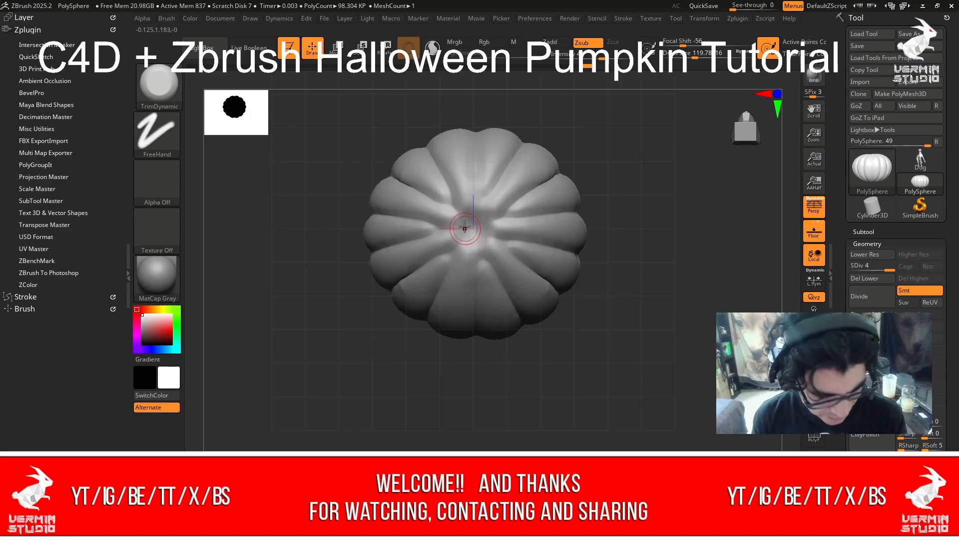
Mask everything except a small circle at the centre of the underside, and shrink the mask once.
{"action": "key", "text": "ctrl"}
{"action": "left_click_drag", "start_coordinate": [468, 226], "coordinate": [481, 233], "text": "ctrl"}
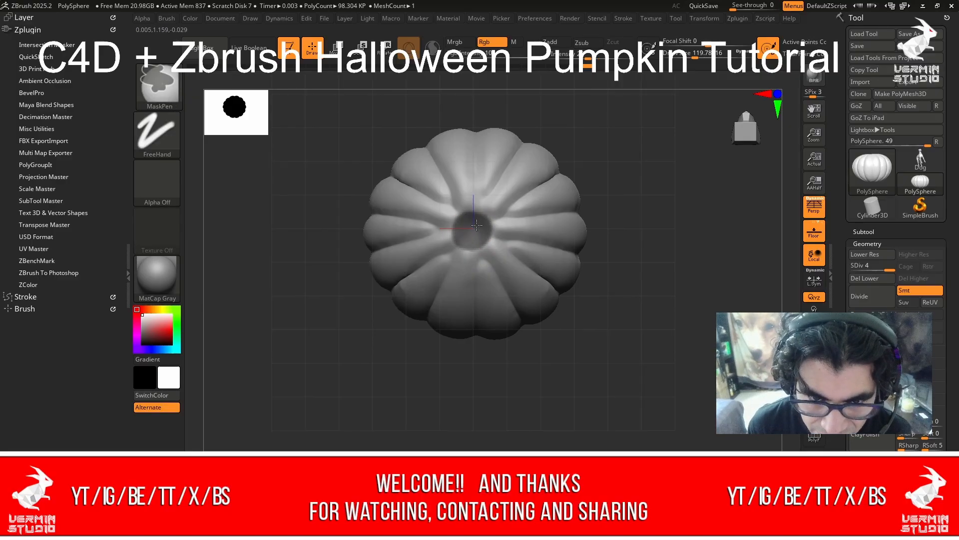
{"action": "left_click", "coordinate": [623, 268], "text": "ctrl"}
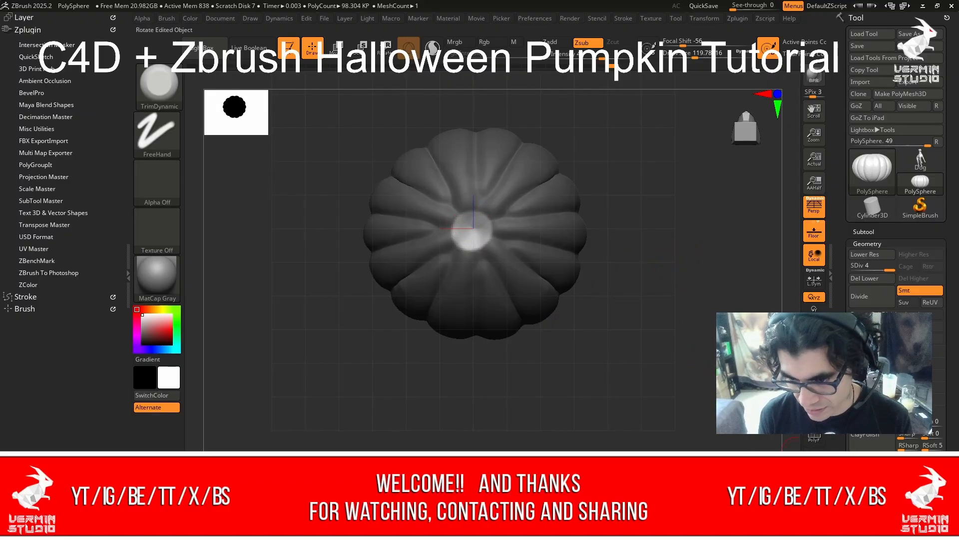
{"action": "mouse_move", "coordinate": [704, 290]}
{"action": "right_mouse_down", "text": "ctrl"}
{"action": "mouse_move", "coordinate": [706, 267]}
{"action": "mouse_move", "coordinate": [715, 372]}
{"action": "right_mouse_up", "text": "ctrl"}
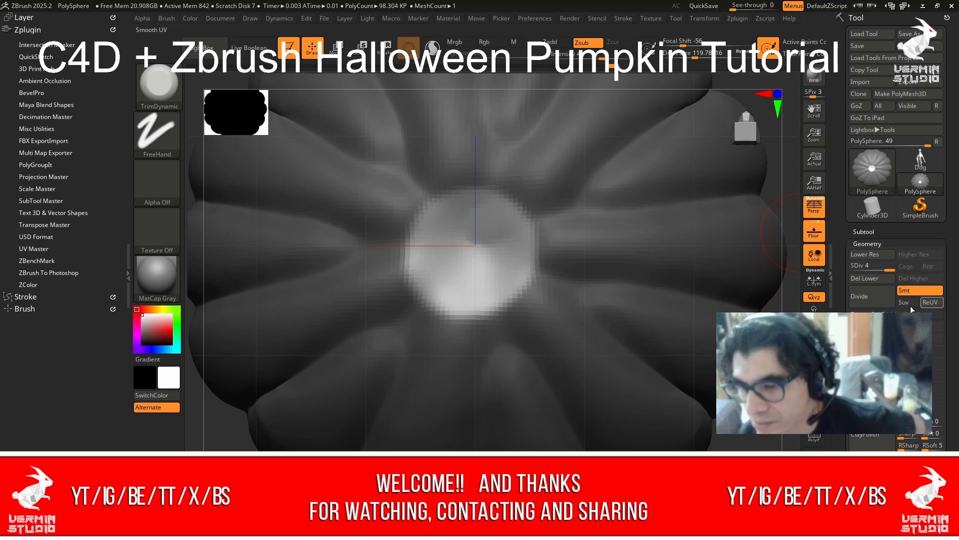
{"action": "left_click", "coordinate": [874, 244]}
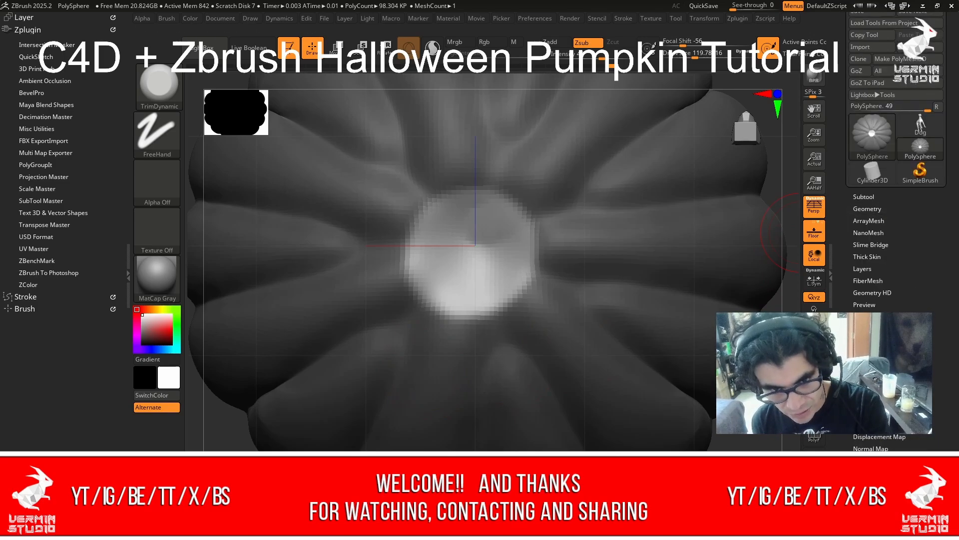
{"action": "left_click", "coordinate": [867, 340]}
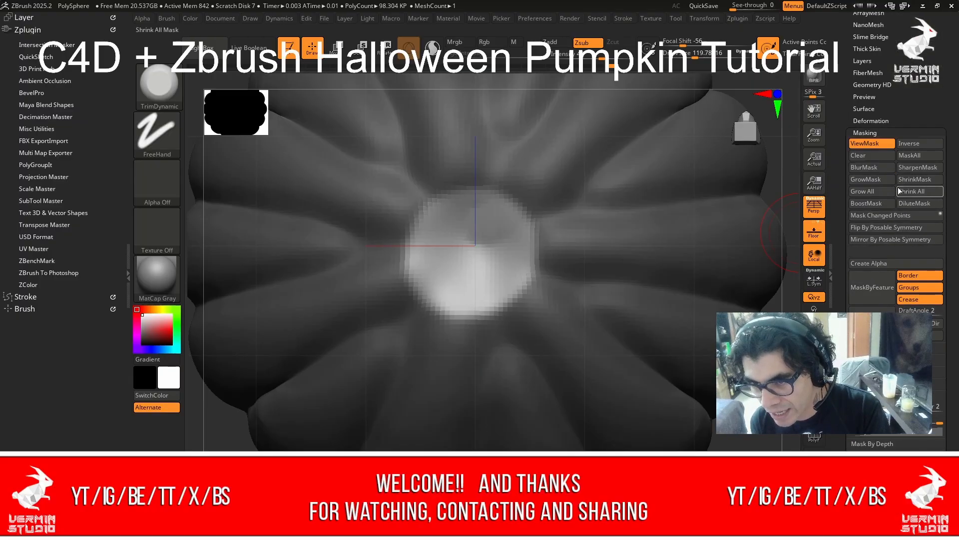
{"action": "left_click", "coordinate": [915, 179]}
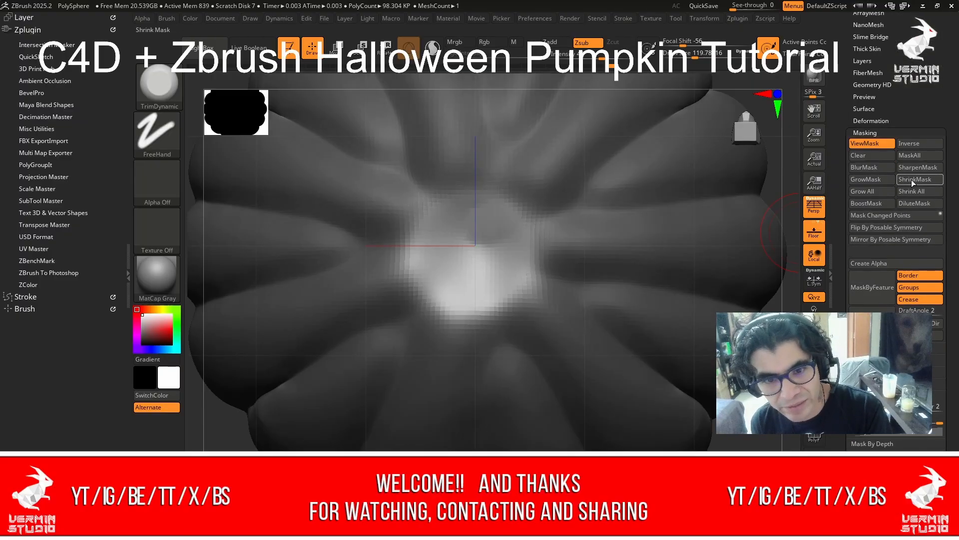
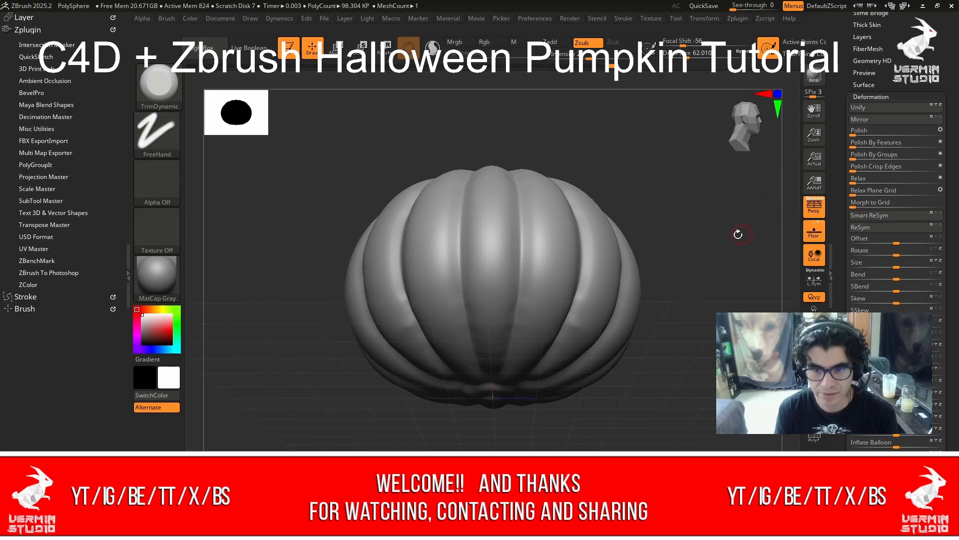
Refine the flattened centre of the pumpkin's top with TrimDynamic strokes at draw size about 62, and smooth them.
{"action": "left_click_drag", "start_coordinate": [708, 244], "coordinate": [713, 268]}
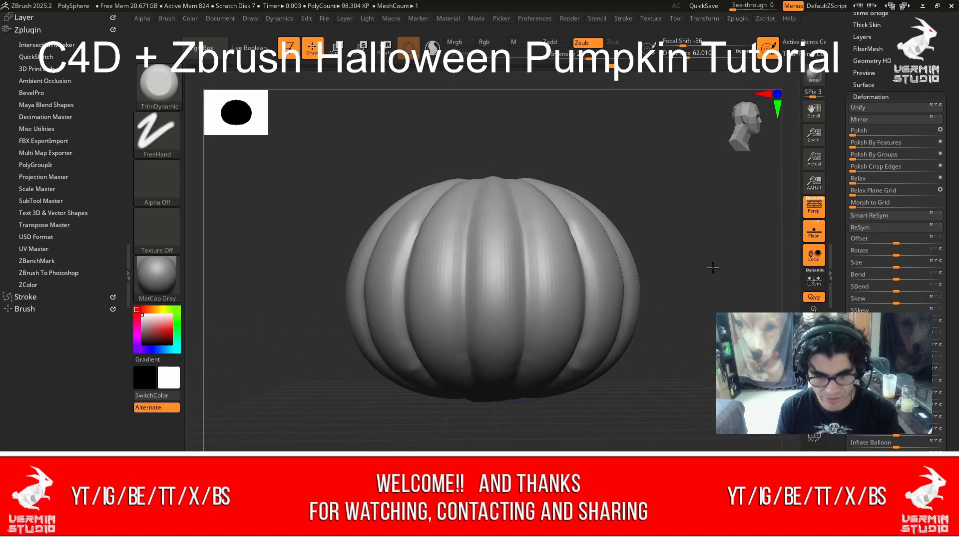
{"action": "left_click_drag", "start_coordinate": [692, 223], "coordinate": [684, 320]}
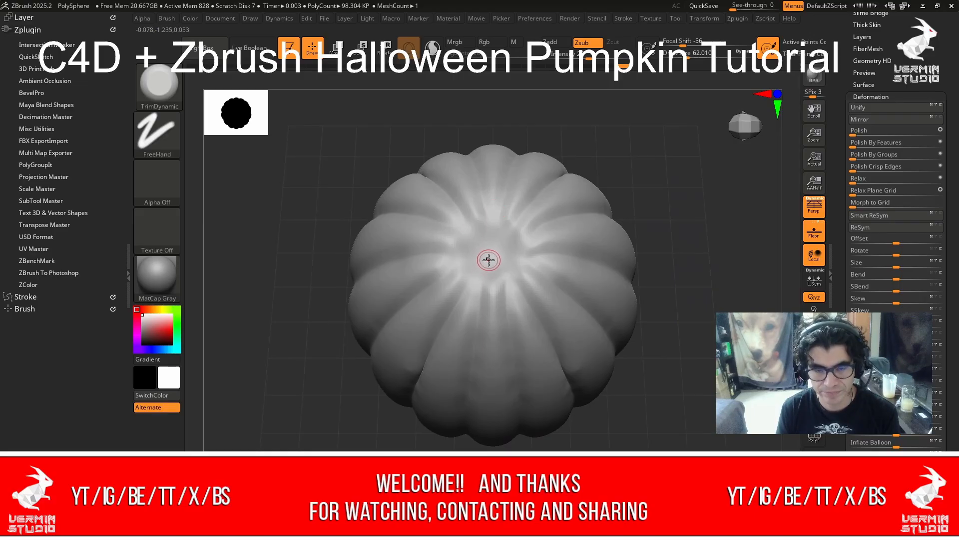
{"action": "left_click", "coordinate": [159, 86]}
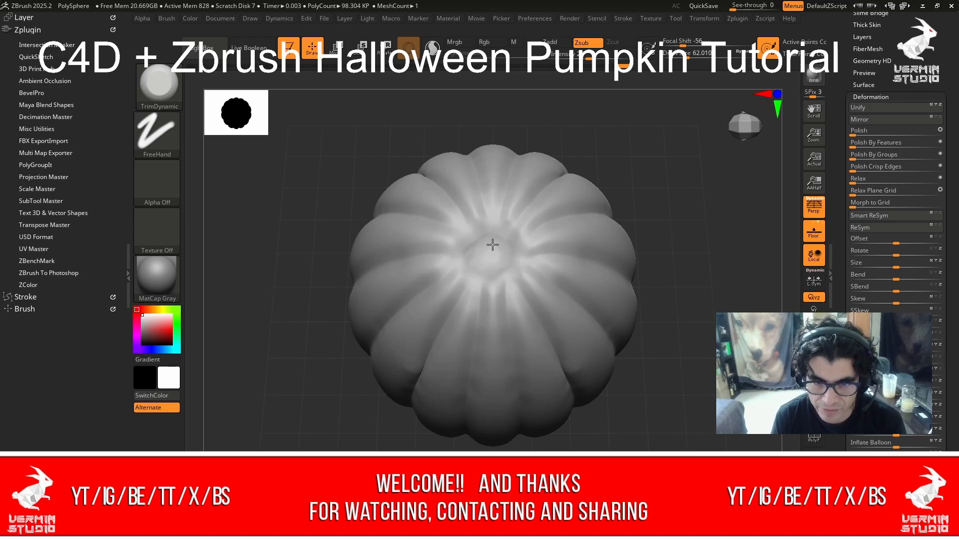
{"action": "key", "text": "shift"}
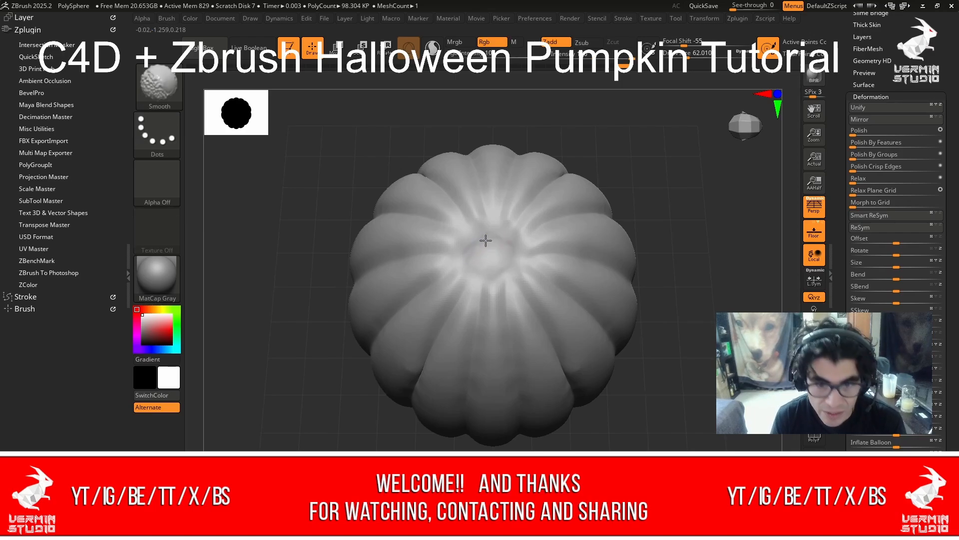
{"action": "mouse_move", "coordinate": [494, 244]}
{"action": "left_mouse_down", "text": "shift"}
{"action": "mouse_move", "coordinate": [508, 241]}
{"action": "mouse_move", "coordinate": [477, 272]}
{"action": "mouse_move", "coordinate": [486, 274]}
{"action": "left_mouse_up", "text": "shift"}
Build up the pumpkin's side ribs with vertical ClayBuildup brush strokes at draw size about 145.
{"action": "mouse_move", "coordinate": [757, 209]}
{"action": "left_mouse_down"}
{"action": "mouse_move", "coordinate": [713, 199]}
{"action": "mouse_move", "coordinate": [714, 173]}
{"action": "left_mouse_up"}
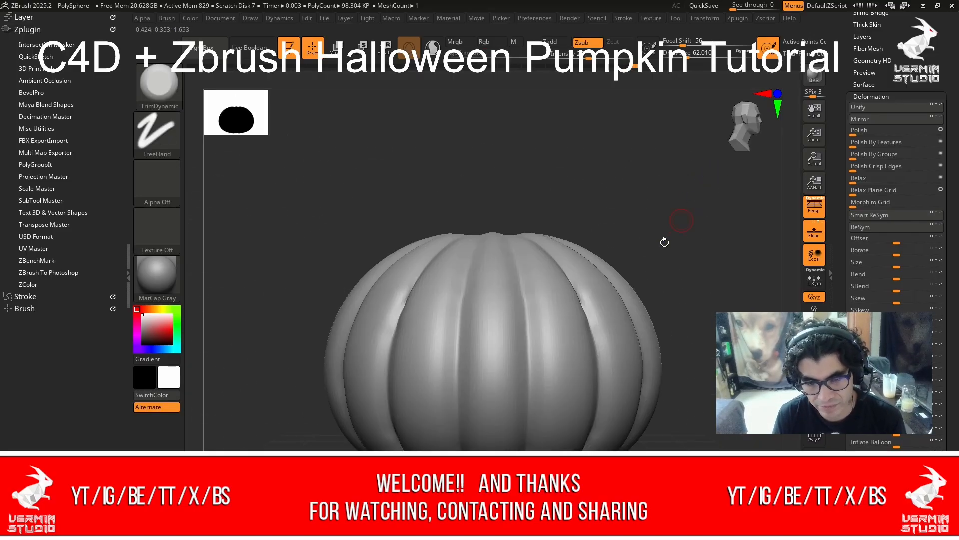
{"action": "mouse_move", "coordinate": [657, 227]}
{"action": "left_mouse_down"}
{"action": "mouse_move", "coordinate": [666, 296]}
{"action": "mouse_move", "coordinate": [681, 218]}
{"action": "left_mouse_up"}
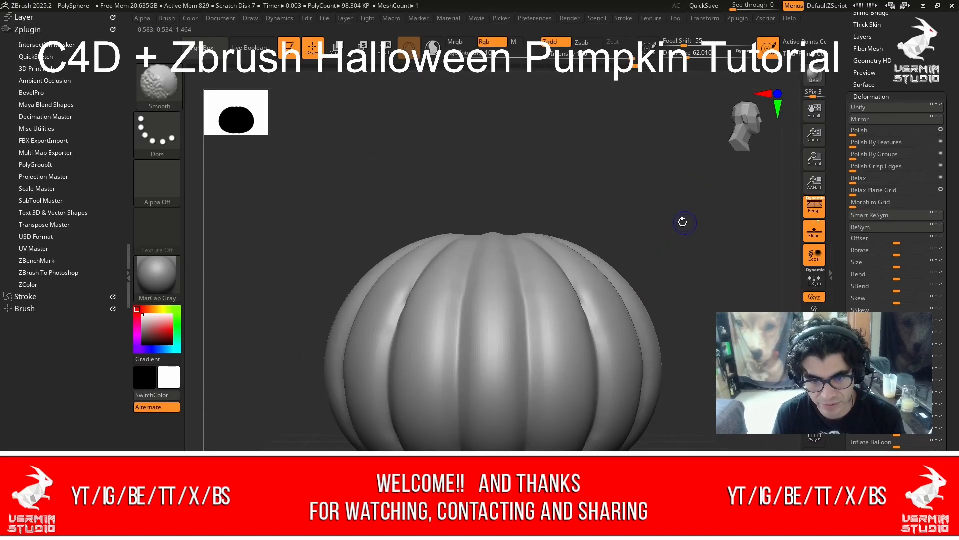
{"action": "left_click_drag", "start_coordinate": [630, 247], "coordinate": [628, 202], "text": "alt"}
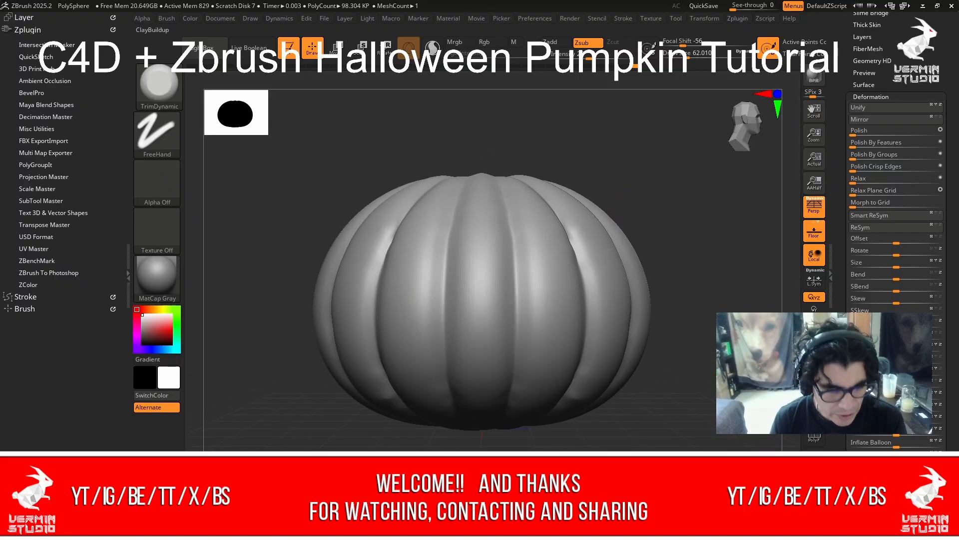
{"action": "key", "text": "b"}
{"action": "key", "text": "c"}
{"action": "key", "text": "b"}
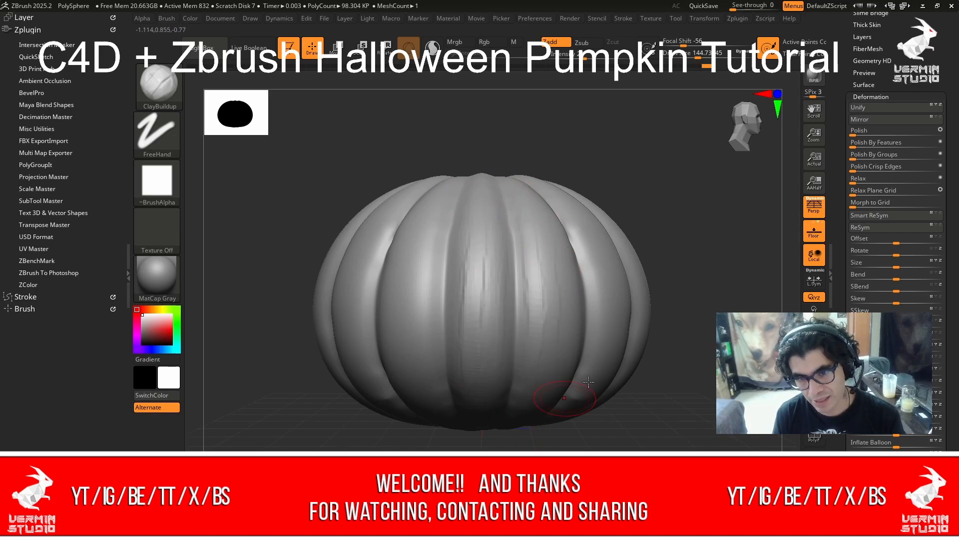
{"action": "left_click_drag", "start_coordinate": [697, 287], "coordinate": [655, 280]}
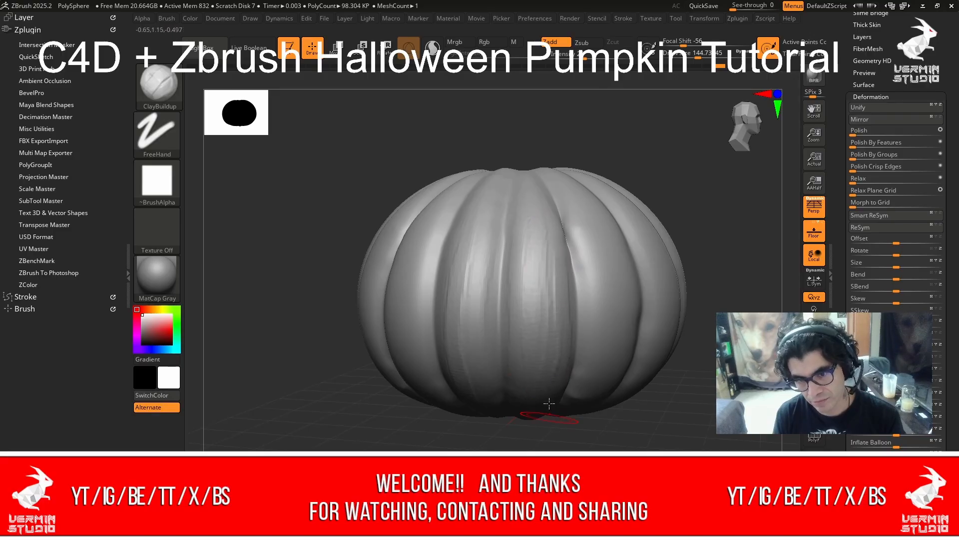
{"action": "left_click_drag", "start_coordinate": [728, 285], "coordinate": [714, 266]}
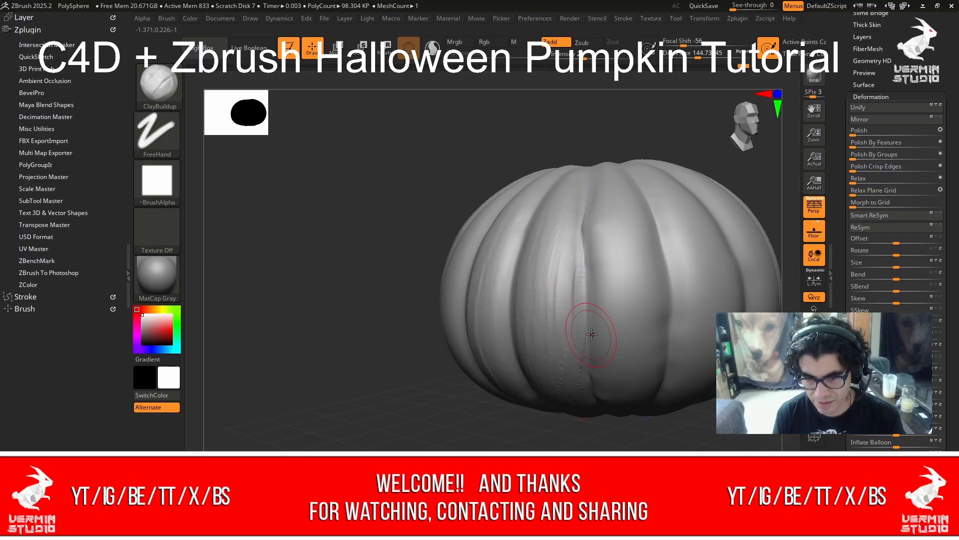
{"action": "left_click_drag", "start_coordinate": [600, 422], "coordinate": [621, 399]}
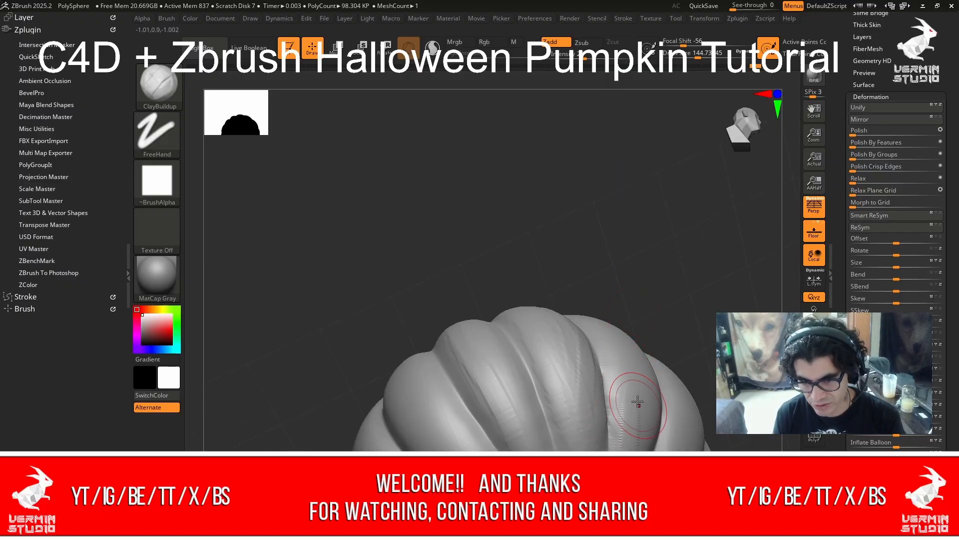
Build up the ribs around the centre of the pumpkin's underside with ClayBuildup strokes and smooth them.
{"action": "left_click_drag", "start_coordinate": [700, 286], "coordinate": [621, 152]}
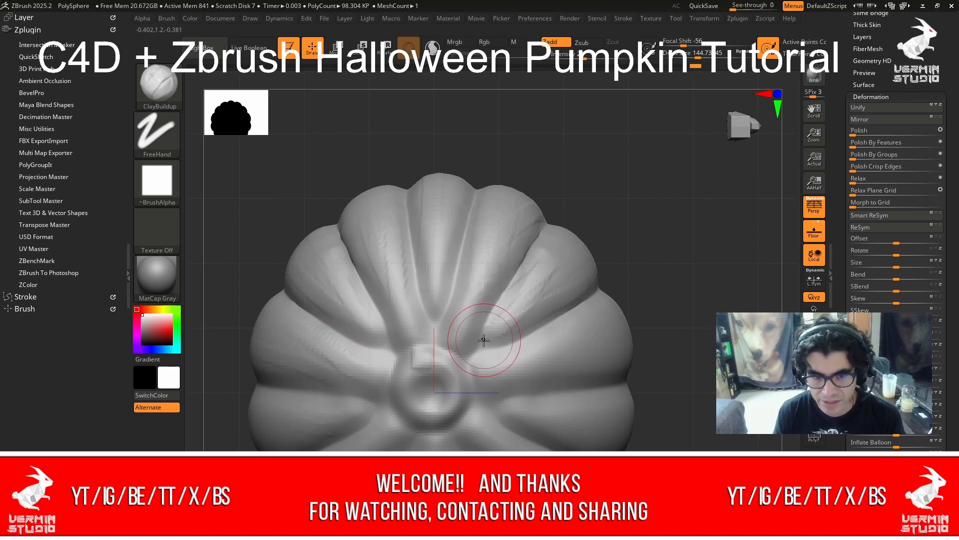
{"action": "key", "text": "shift"}
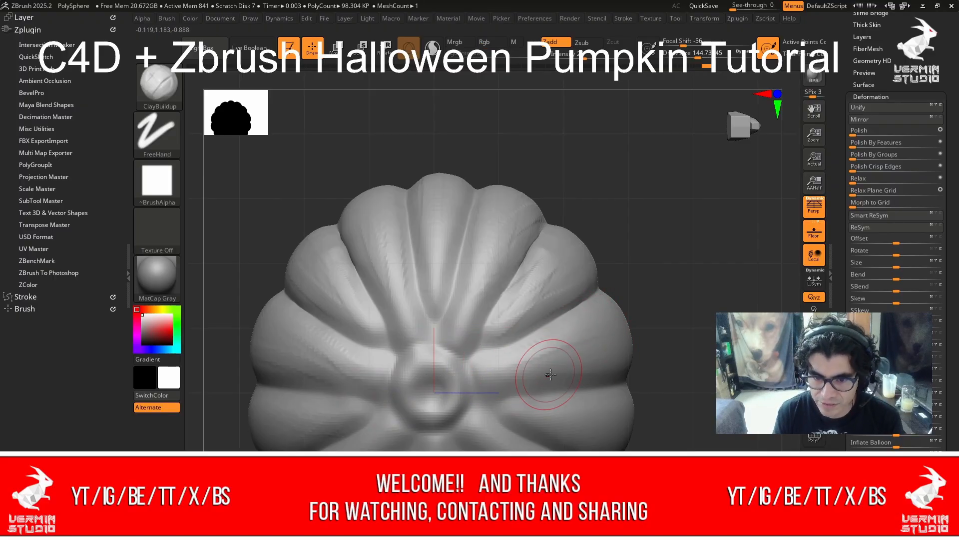
{"action": "left_click_drag", "start_coordinate": [664, 332], "coordinate": [556, 214]}
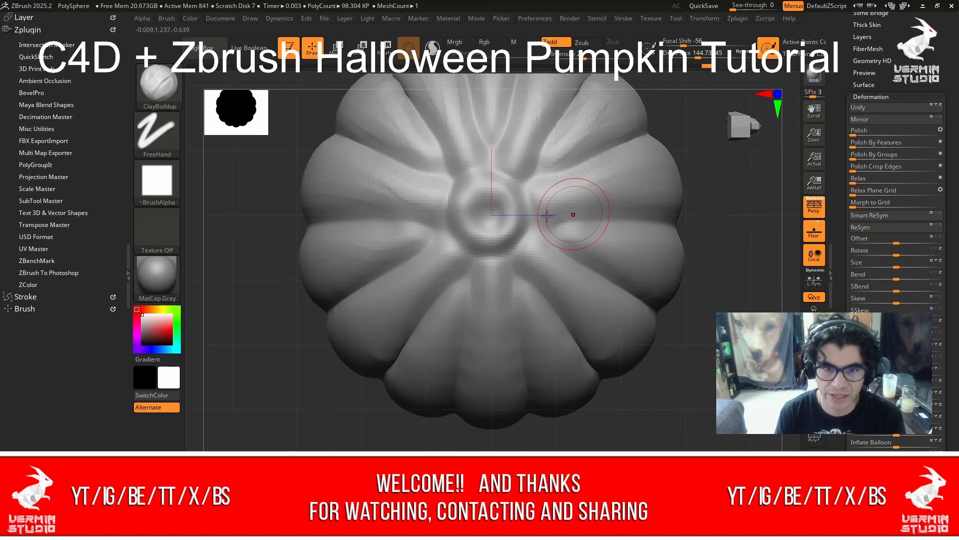
{"action": "key", "text": "shift"}
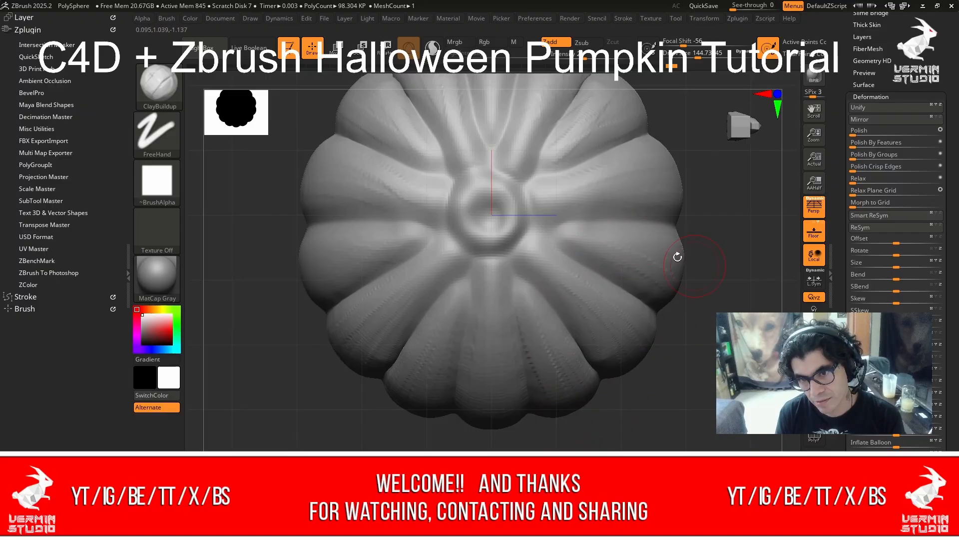
Smooth the lower part of the pumpkin's wide front rib and add ClayBuildup strokes along its length.
{"action": "left_click_drag", "start_coordinate": [710, 216], "coordinate": [677, 261]}
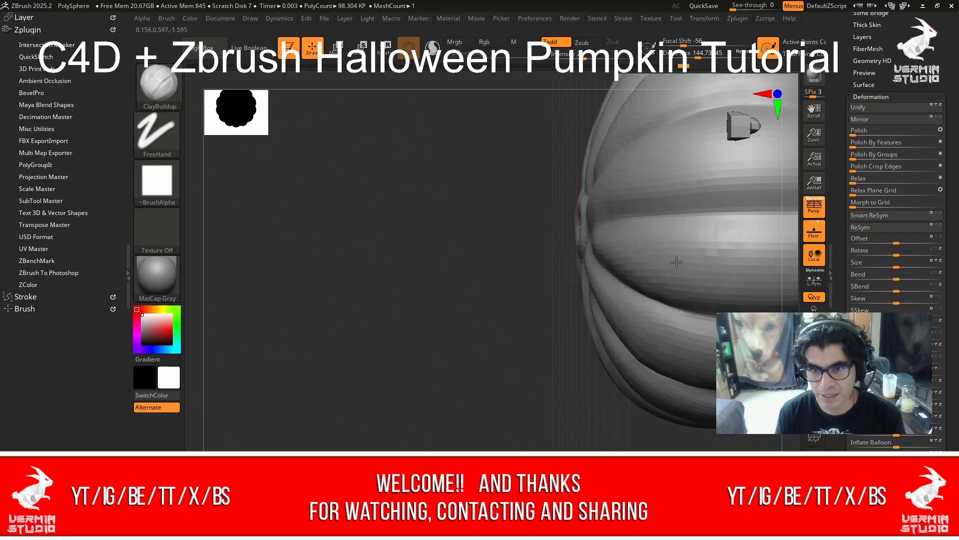
{"action": "right_click_drag", "start_coordinate": [654, 255], "coordinate": [593, 237]}
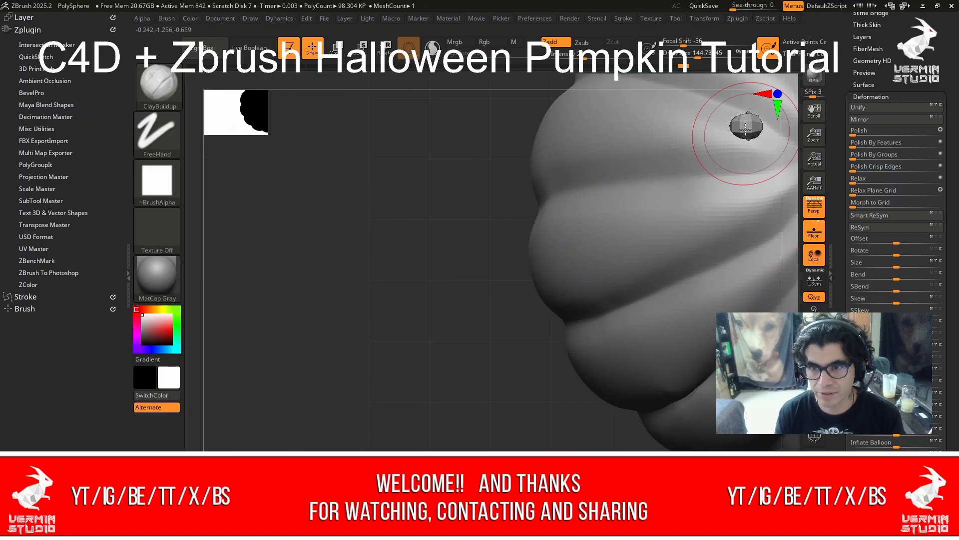
{"action": "mouse_move", "coordinate": [745, 128]}
{"action": "right_mouse_down"}
{"action": "mouse_move", "coordinate": [774, 94]}
{"action": "mouse_move", "coordinate": [762, 115]}
{"action": "mouse_move", "coordinate": [765, 107]}
{"action": "right_mouse_up"}
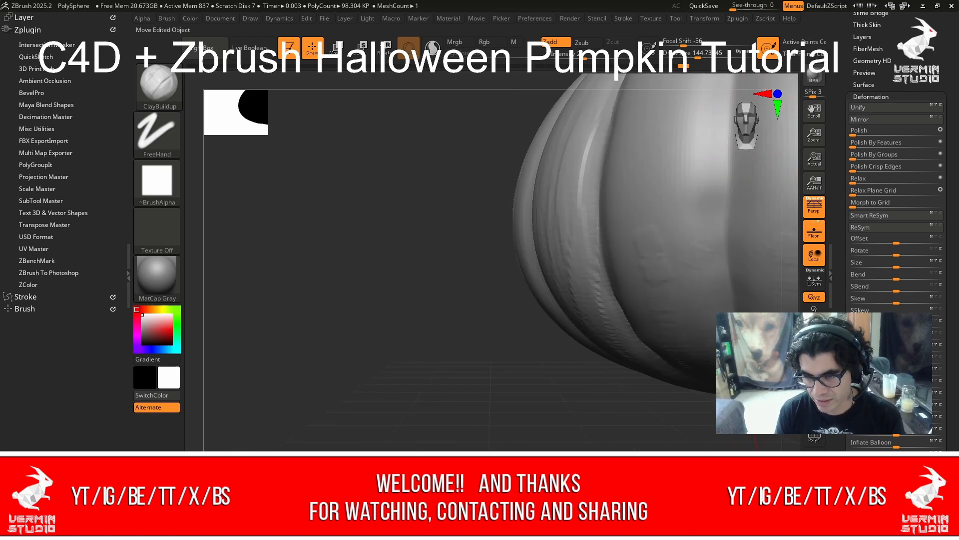
{"action": "key", "text": "f"}
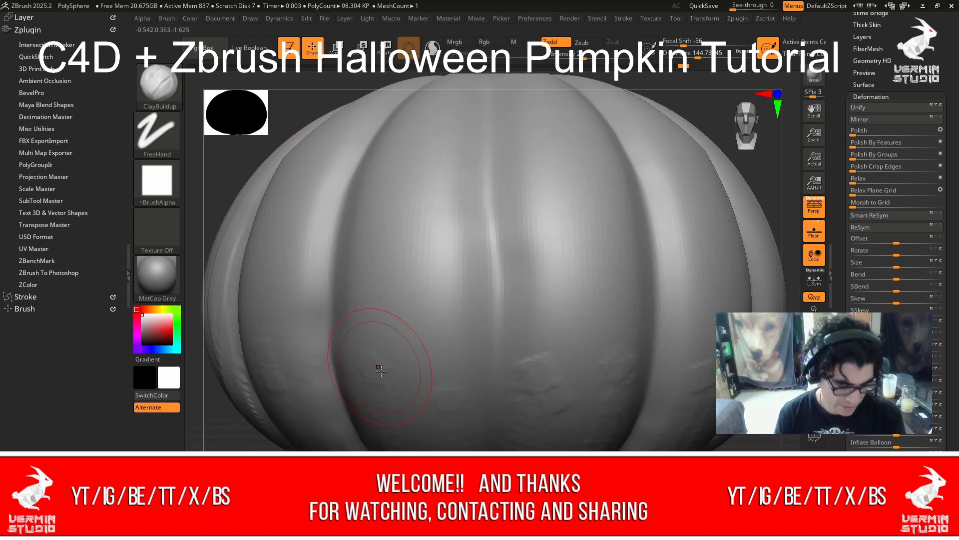
{"action": "mouse_move", "coordinate": [394, 403]}
{"action": "left_mouse_down", "text": "shift"}
{"action": "mouse_move", "coordinate": [409, 245]}
{"action": "mouse_move", "coordinate": [406, 288]}
{"action": "left_mouse_up", "text": "shift"}
{"action": "left_click_drag", "start_coordinate": [423, 232], "coordinate": [398, 320]}
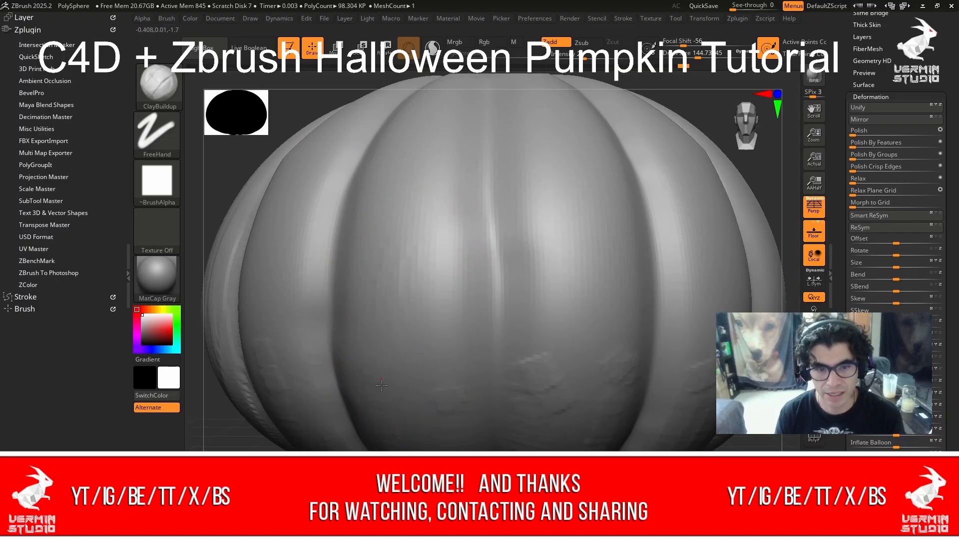
{"action": "left_click_drag", "start_coordinate": [440, 161], "coordinate": [419, 197]}
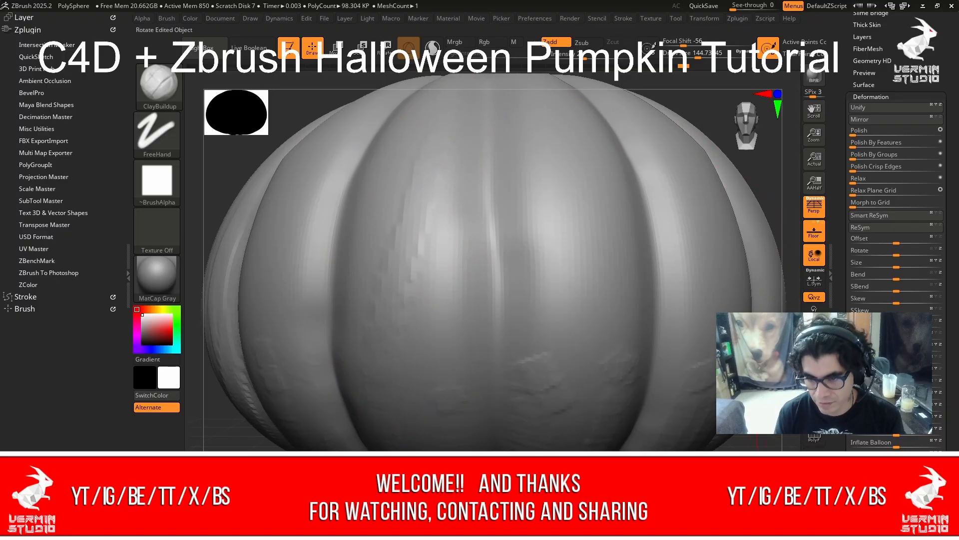
Run long ClayBuildup strokes from the top of the pumpkin down over the front ribs.
{"action": "mouse_move", "coordinate": [815, 388]}
{"action": "left_mouse_down"}
{"action": "mouse_move", "coordinate": [809, 350]}
{"action": "mouse_move", "coordinate": [750, 280]}
{"action": "left_mouse_up"}
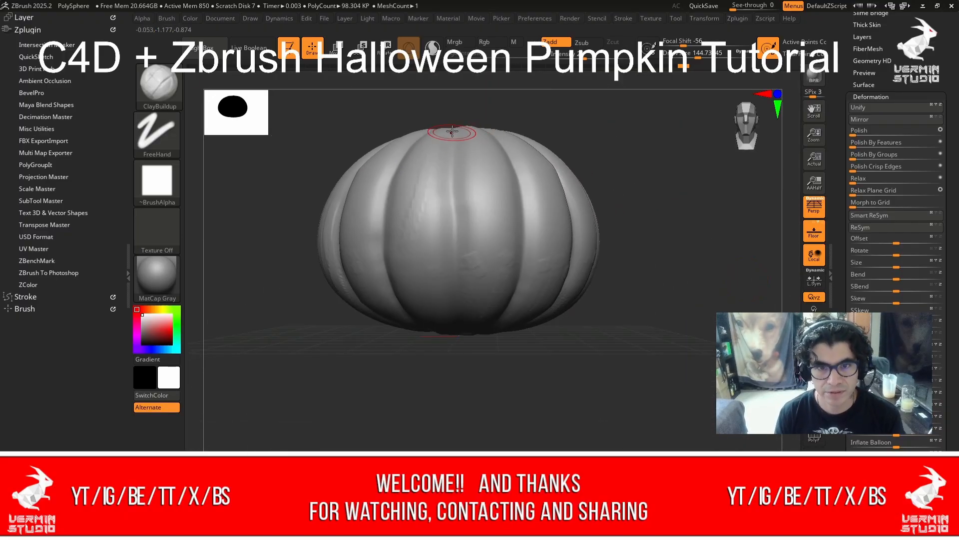
{"action": "left_click_drag", "start_coordinate": [451, 130], "coordinate": [424, 241]}
{"action": "left_click_drag", "start_coordinate": [441, 167], "coordinate": [429, 245]}
{"action": "mouse_move", "coordinate": [431, 344]}
{"action": "left_mouse_down"}
{"action": "mouse_move", "coordinate": [428, 195]}
{"action": "mouse_move", "coordinate": [420, 197]}
{"action": "left_mouse_up"}
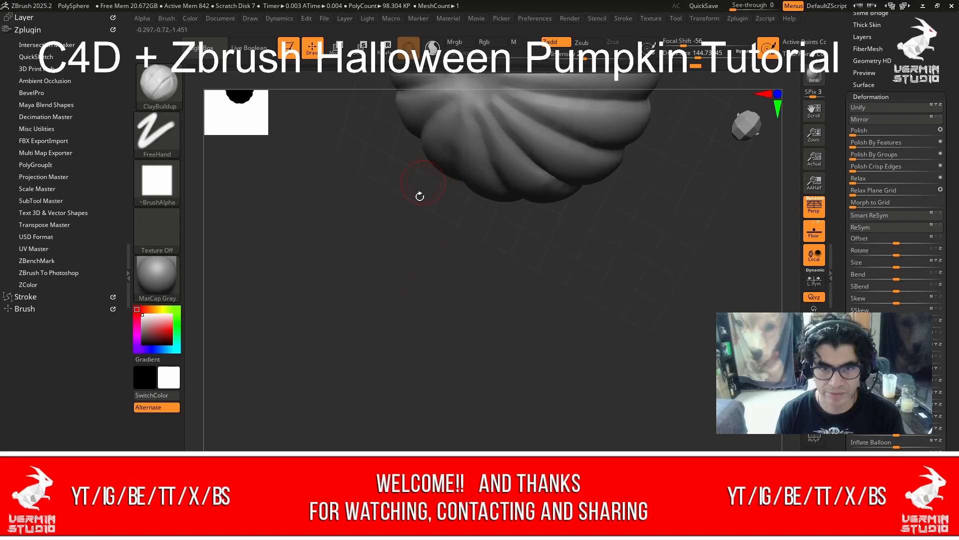
{"action": "left_click_drag", "start_coordinate": [407, 268], "coordinate": [428, 143]}
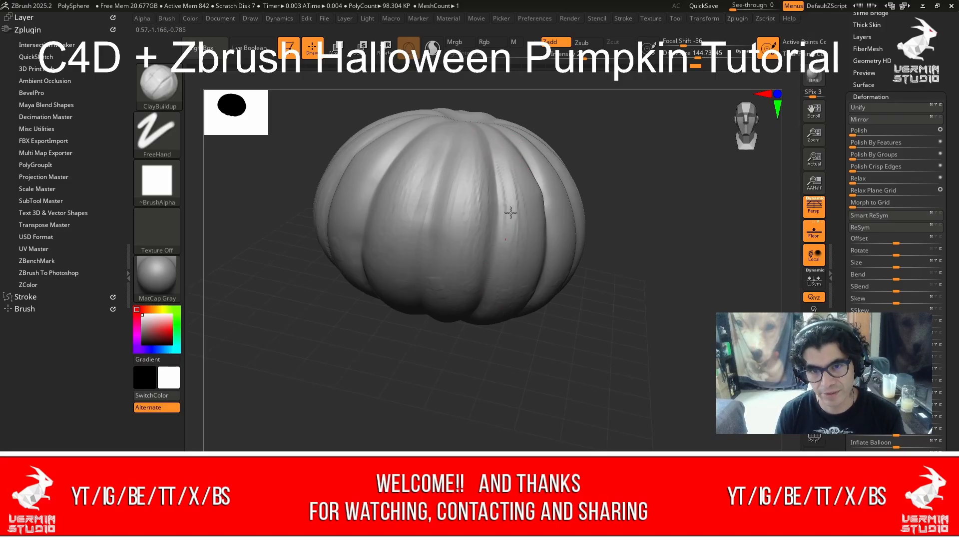
Continue the ClayBuildup strokes along the ribs on the back of the pumpkin.
{"action": "left_click_drag", "start_coordinate": [671, 216], "coordinate": [543, 157]}
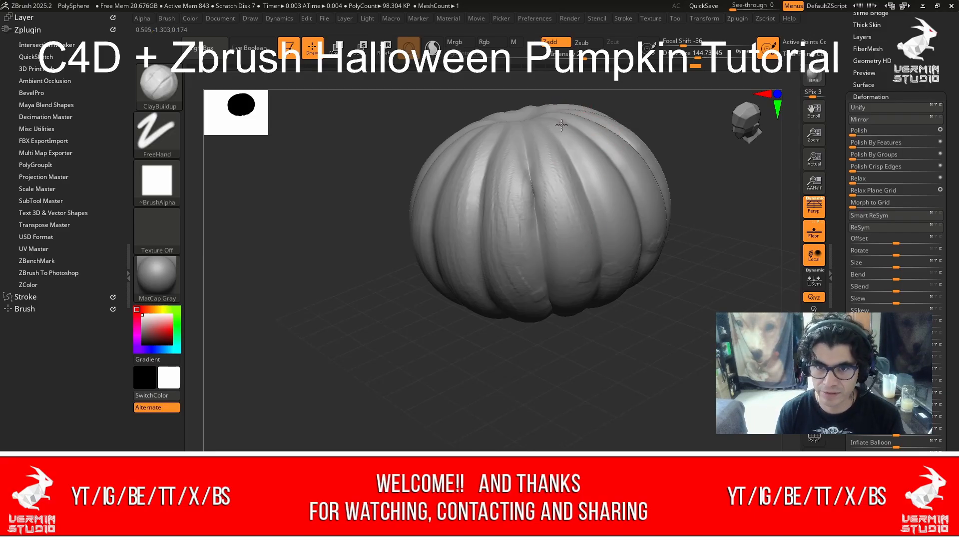
{"action": "left_click_drag", "start_coordinate": [609, 184], "coordinate": [611, 191]}
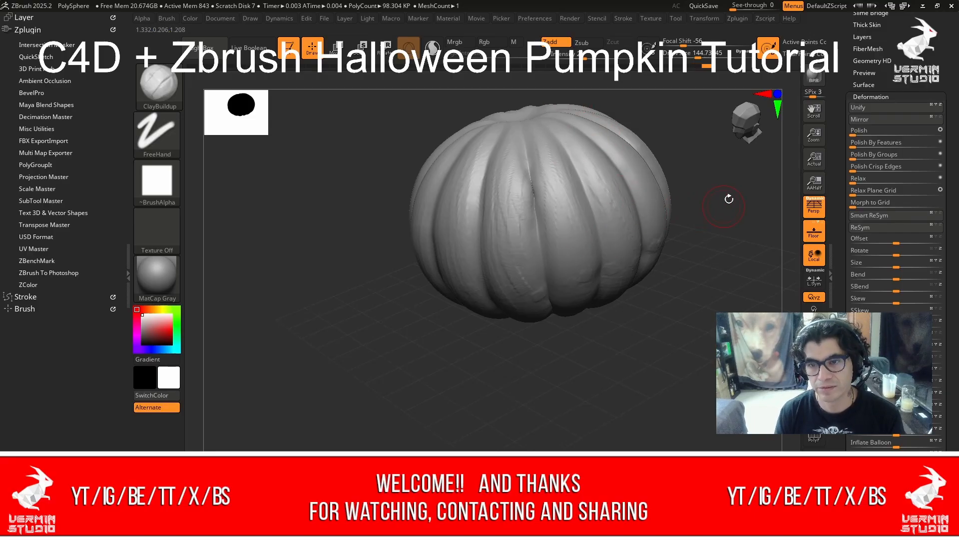
{"action": "mouse_move", "coordinate": [743, 189]}
{"action": "left_mouse_down", "text": "alt"}
{"action": "mouse_move", "coordinate": [645, 258]}
{"action": "mouse_move", "coordinate": [626, 300]}
{"action": "left_mouse_up", "text": "alt"}
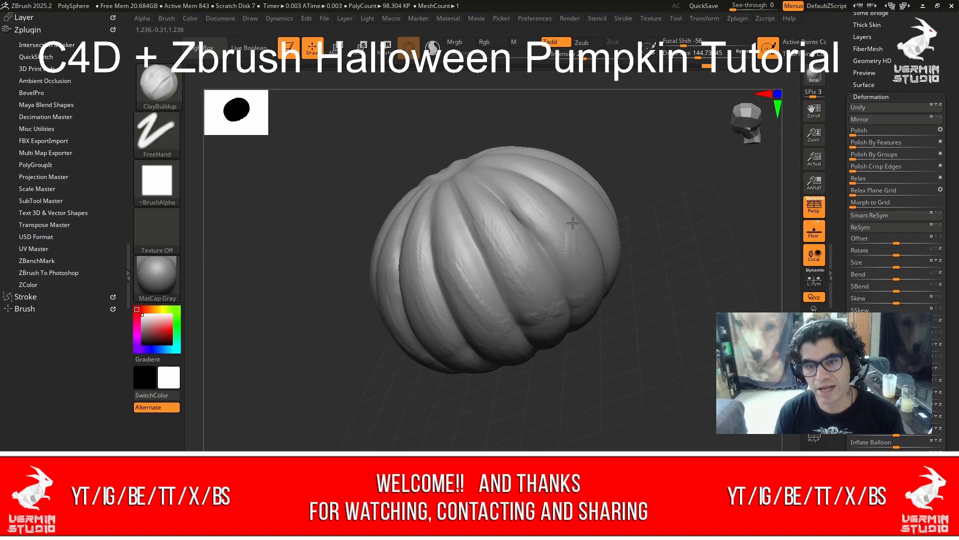
{"action": "left_click_drag", "start_coordinate": [690, 189], "coordinate": [625, 178]}
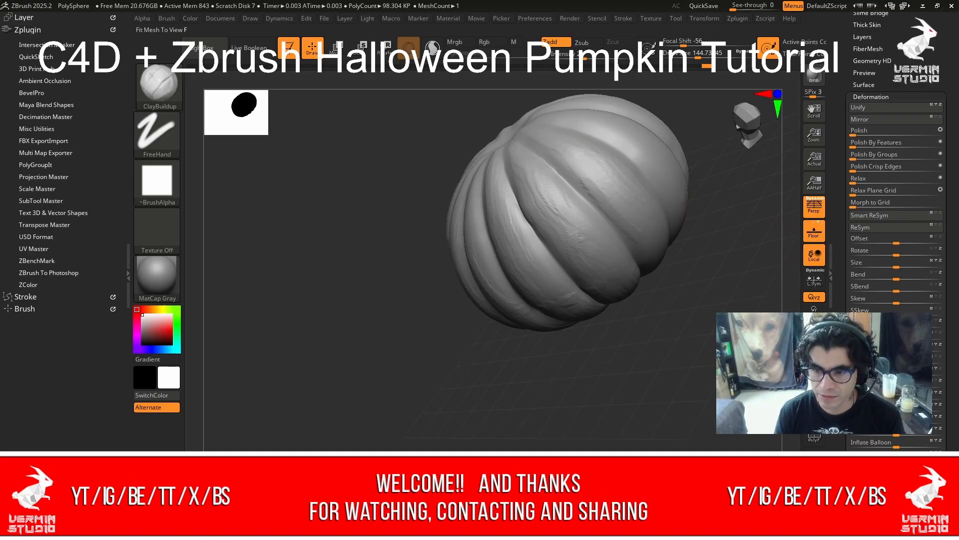
{"action": "key", "text": "f"}
{"action": "left_click_drag", "start_coordinate": [739, 199], "coordinate": [610, 216], "text": "alt"}
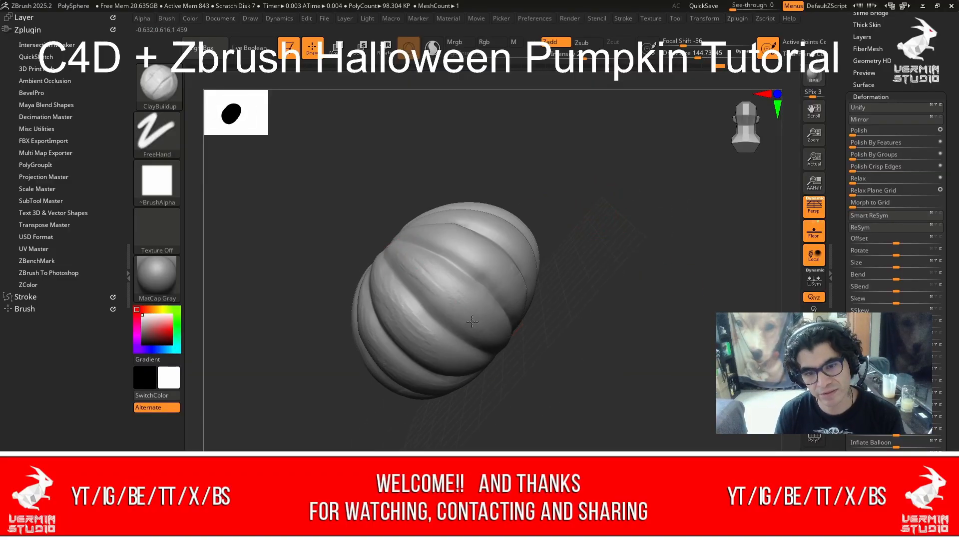
Add further lengthwise ClayBuildup strokes to the ribs running from the pumpkin's back around its side.
{"action": "left_click_drag", "start_coordinate": [504, 364], "coordinate": [428, 225]}
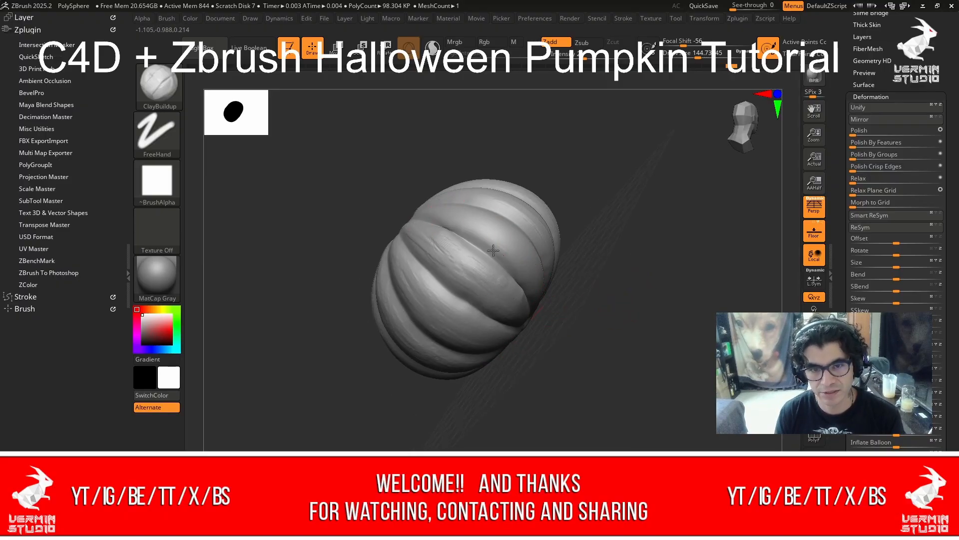
{"action": "left_click_drag", "start_coordinate": [517, 237], "coordinate": [484, 213]}
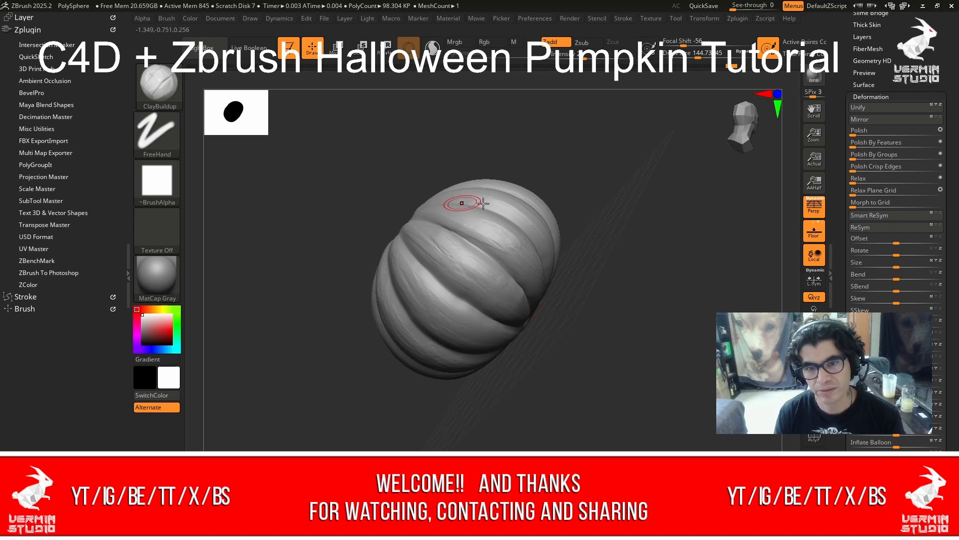
{"action": "left_click_drag", "start_coordinate": [697, 300], "coordinate": [642, 274]}
{"action": "left_click_drag", "start_coordinate": [446, 198], "coordinate": [499, 225]}
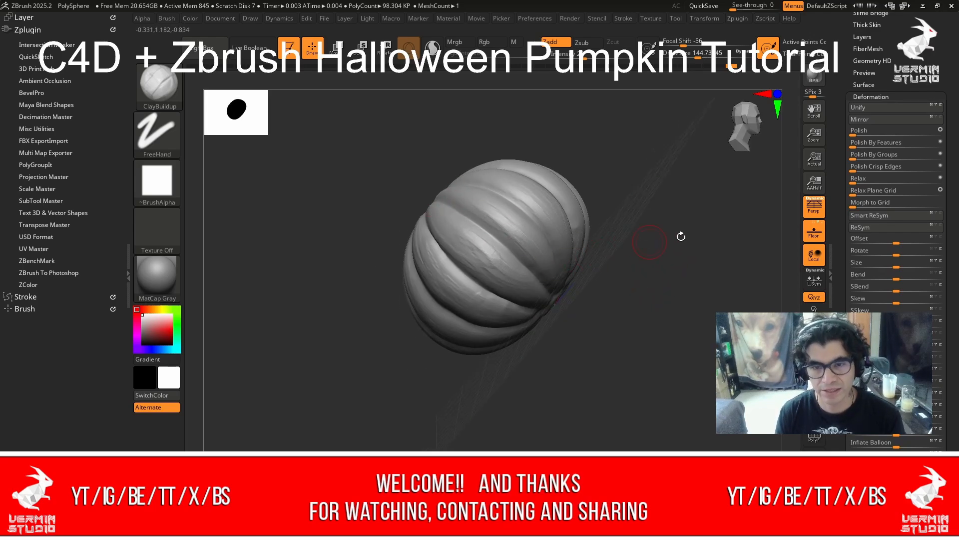
{"action": "left_click_drag", "start_coordinate": [682, 236], "coordinate": [574, 180]}
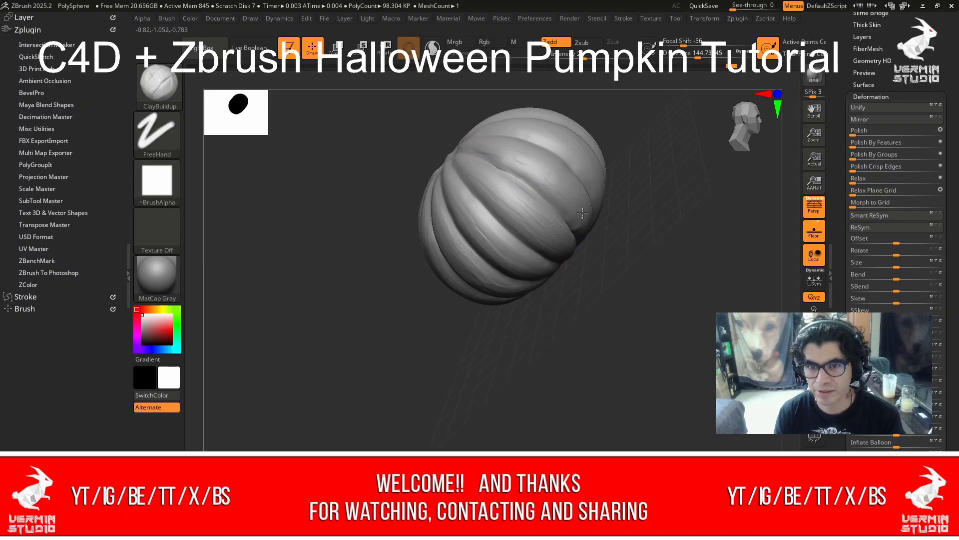
{"action": "mouse_move", "coordinate": [686, 216]}
{"action": "left_mouse_down"}
{"action": "mouse_move", "coordinate": [693, 226]}
{"action": "mouse_move", "coordinate": [699, 209]}
{"action": "left_mouse_up"}
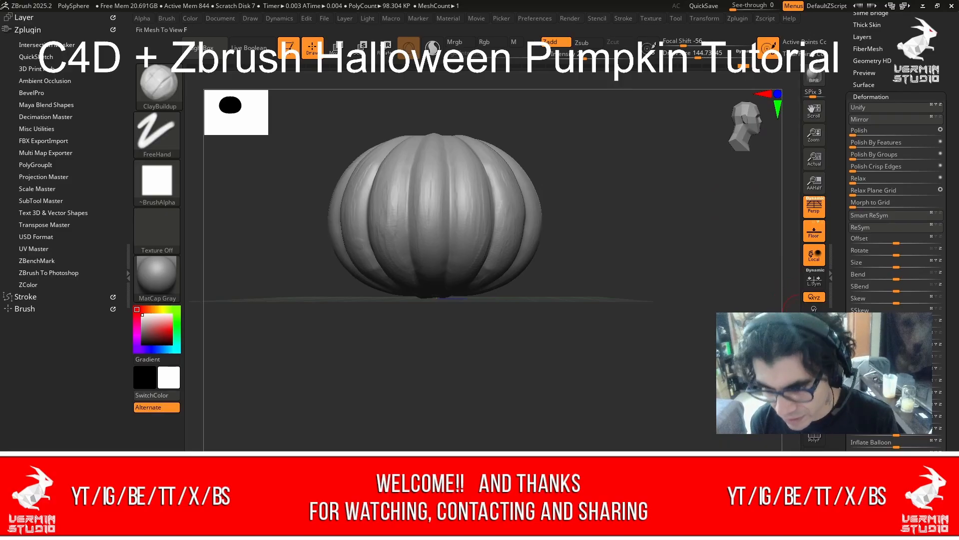
Try the Polish deformation at 7 on the whole pumpkin, undo it, and polish the pumpkin at 3 instead.
{"action": "key", "text": "f"}
{"action": "left_click_drag", "start_coordinate": [814, 387], "coordinate": [794, 315]}
{"action": "left_click_drag", "start_coordinate": [709, 150], "coordinate": [632, 248], "text": "alt"}
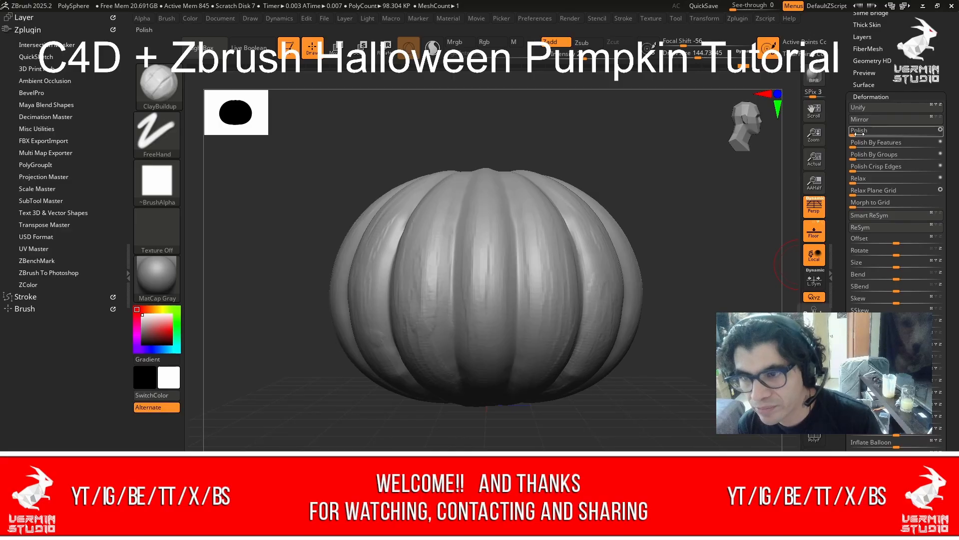
{"action": "left_click_drag", "start_coordinate": [860, 133], "coordinate": [861, 134]}
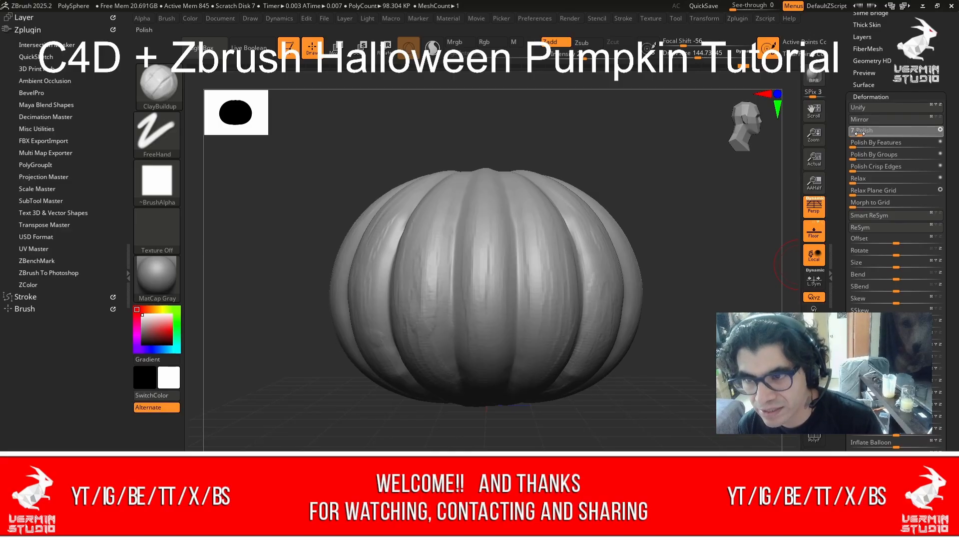
{"action": "left_click_drag", "start_coordinate": [855, 134], "coordinate": [854, 134]}
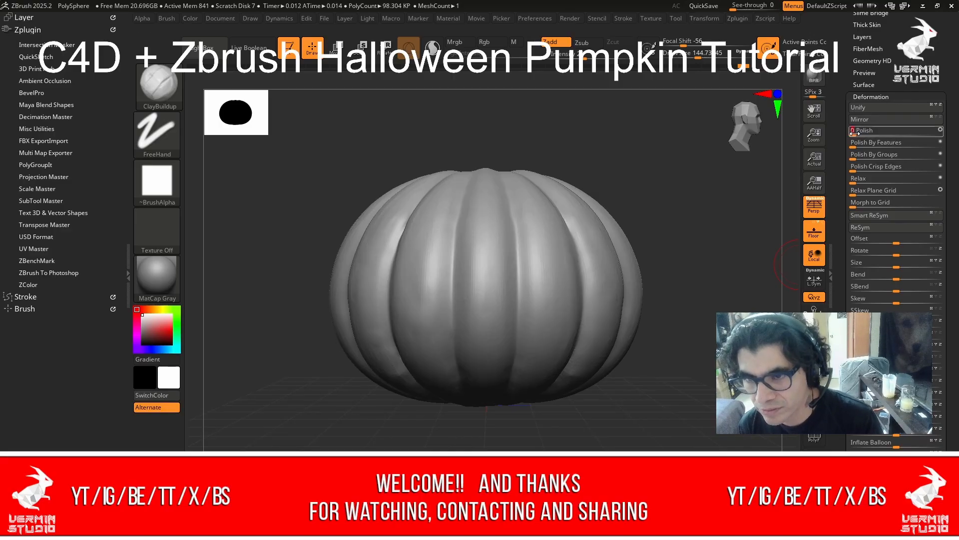
{"action": "key", "text": "ctrl"}
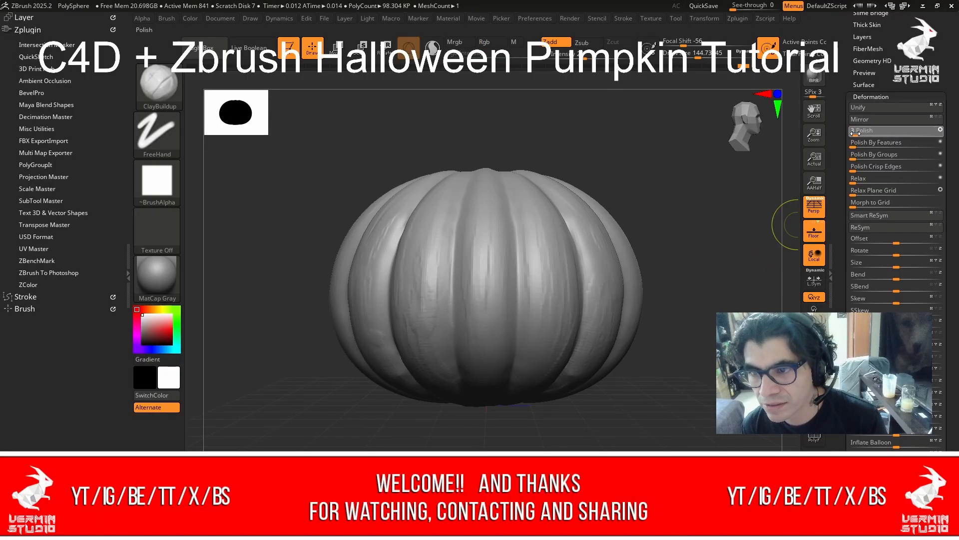
{"action": "left_click_drag", "start_coordinate": [854, 133], "coordinate": [854, 133]}
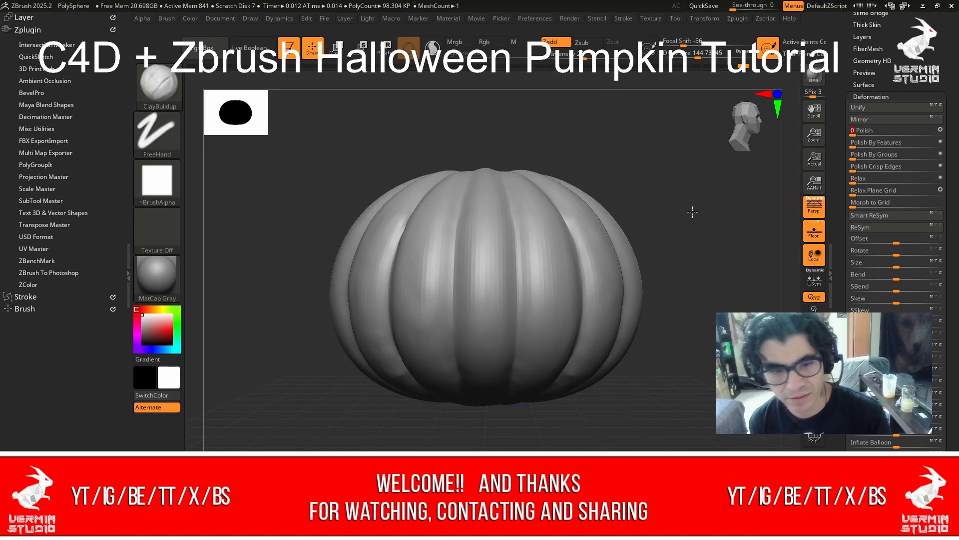
Switch to the ClayTubes brush and set its draw size to about 365.
{"action": "mouse_move", "coordinate": [676, 295]}
{"action": "left_mouse_down"}
{"action": "mouse_move", "coordinate": [711, 282]}
{"action": "mouse_move", "coordinate": [685, 308]}
{"action": "left_mouse_up"}
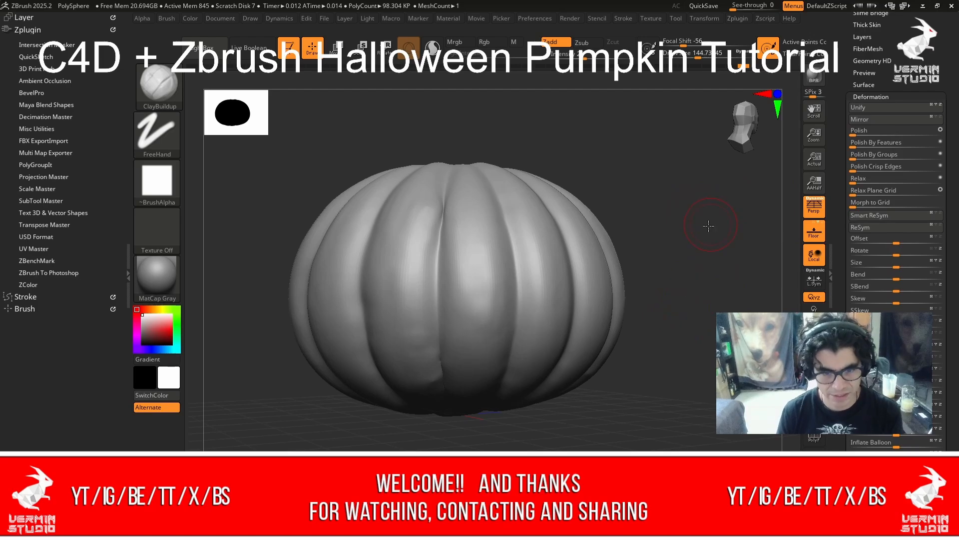
{"action": "left_click_drag", "start_coordinate": [708, 226], "coordinate": [700, 263]}
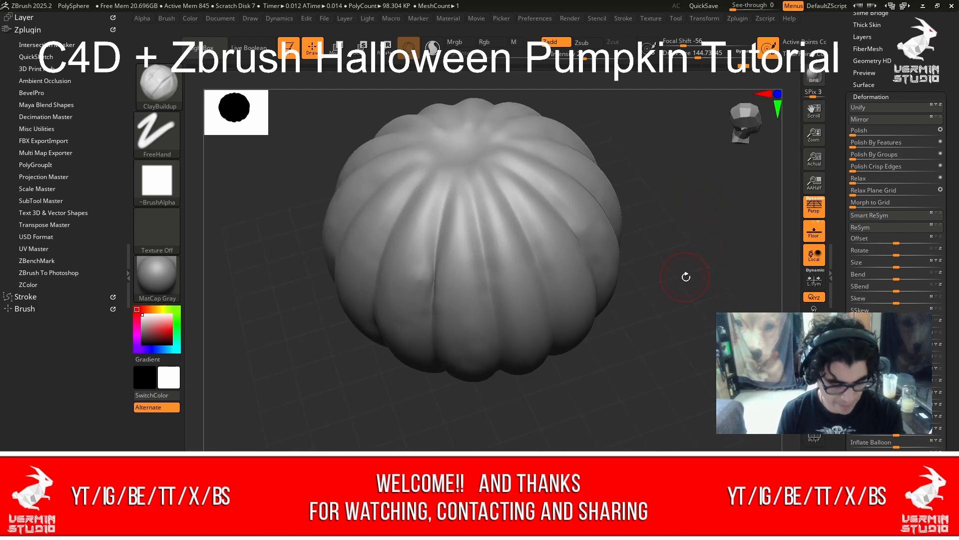
{"action": "left_click_drag", "start_coordinate": [686, 276], "coordinate": [696, 214]}
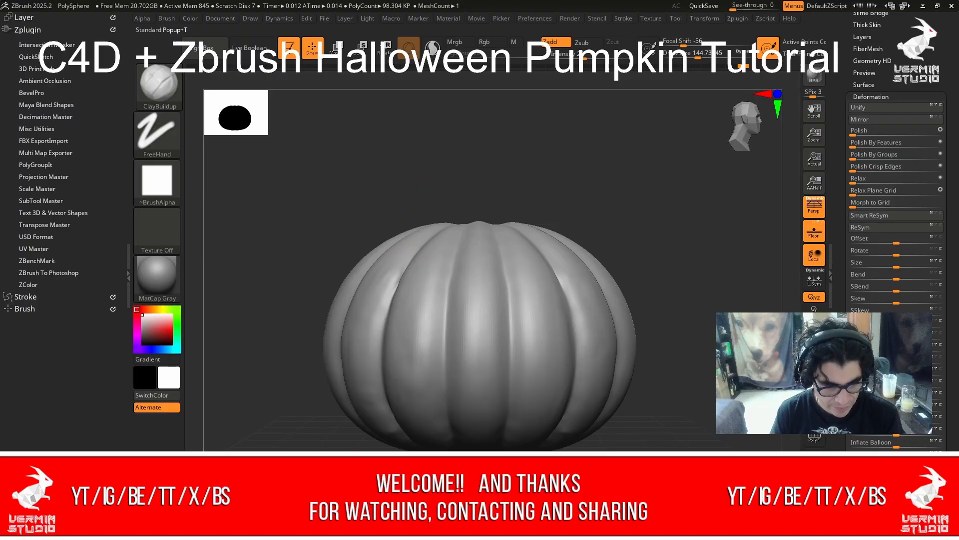
{"action": "left_click", "coordinate": [158, 82]}
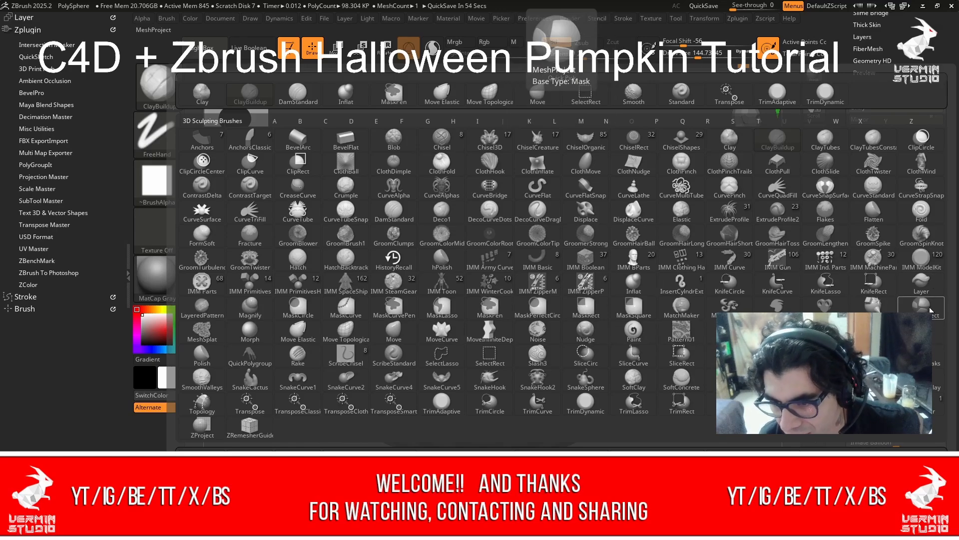
{"action": "left_click", "coordinate": [248, 85]}
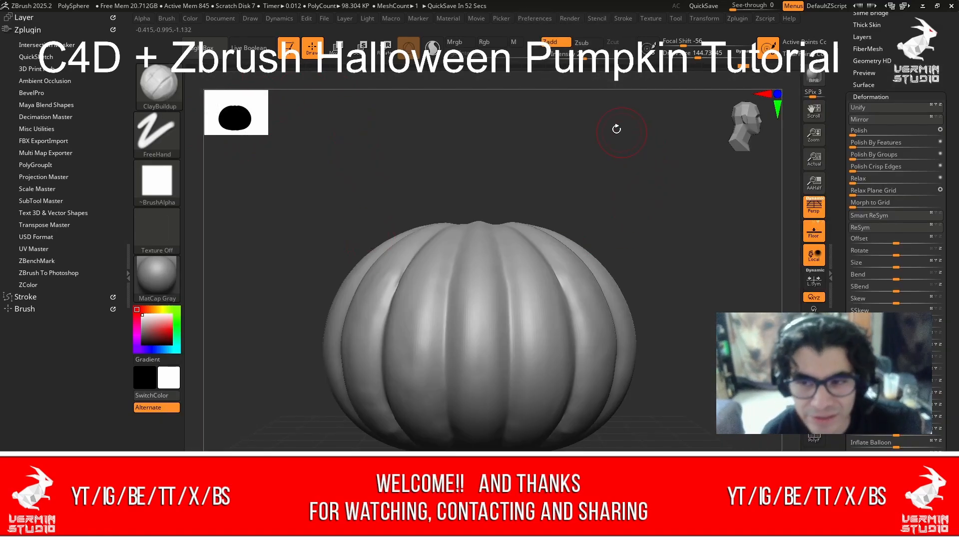
{"action": "left_click", "coordinate": [159, 85]}
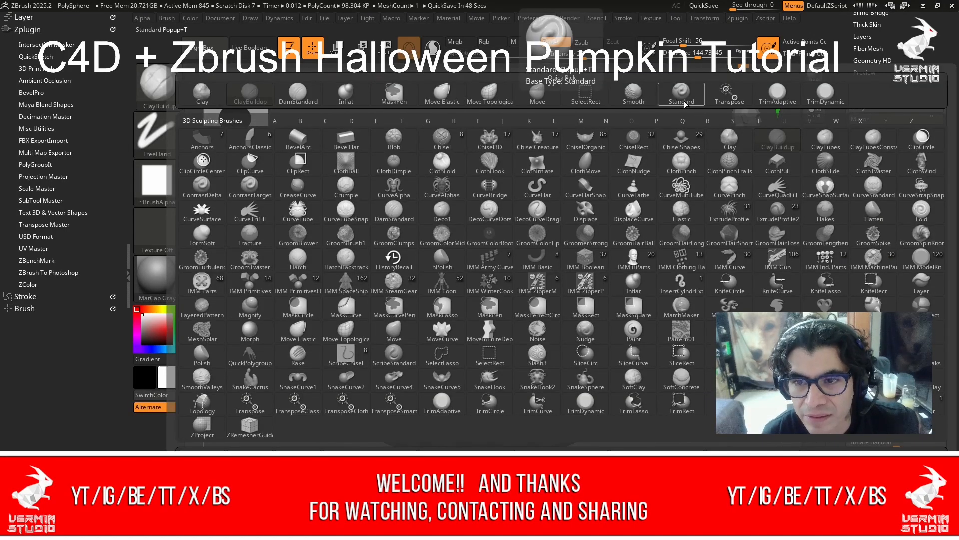
{"action": "left_click", "coordinate": [813, 145]}
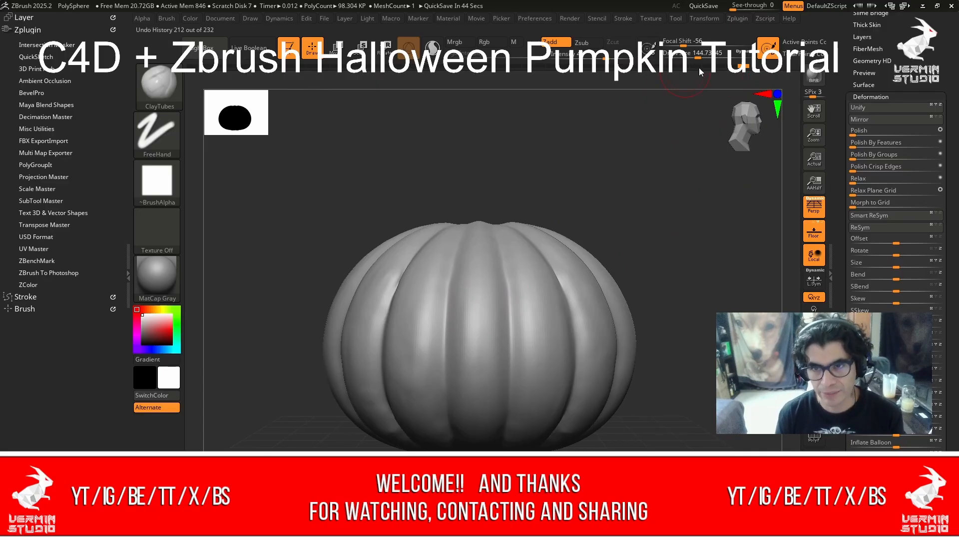
{"action": "left_click_drag", "start_coordinate": [701, 56], "coordinate": [718, 55]}
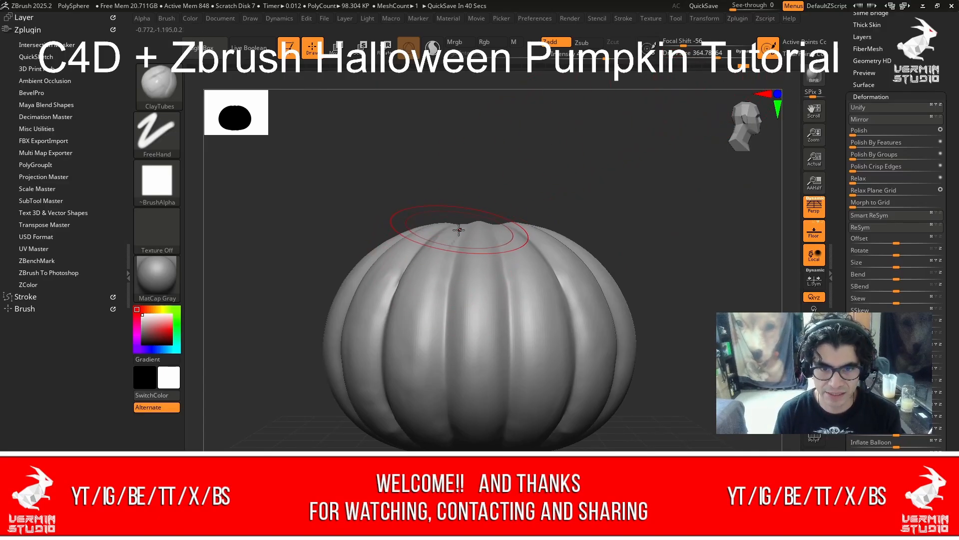
Run long ClayTubes strokes from top to base down the ribs on one side of the pumpkin, continuing around towards the front.
{"action": "left_click_drag", "start_coordinate": [417, 242], "coordinate": [422, 430]}
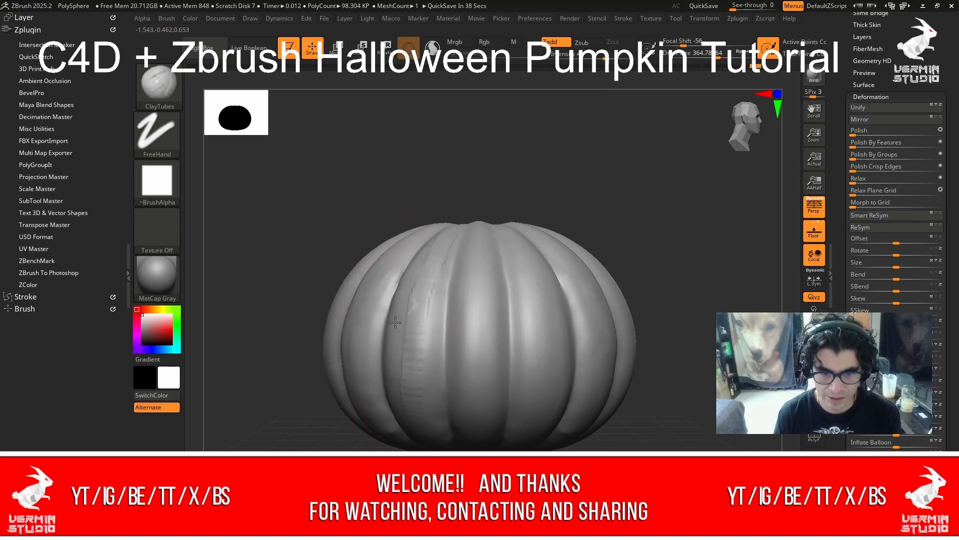
{"action": "left_click_drag", "start_coordinate": [473, 230], "coordinate": [478, 445]}
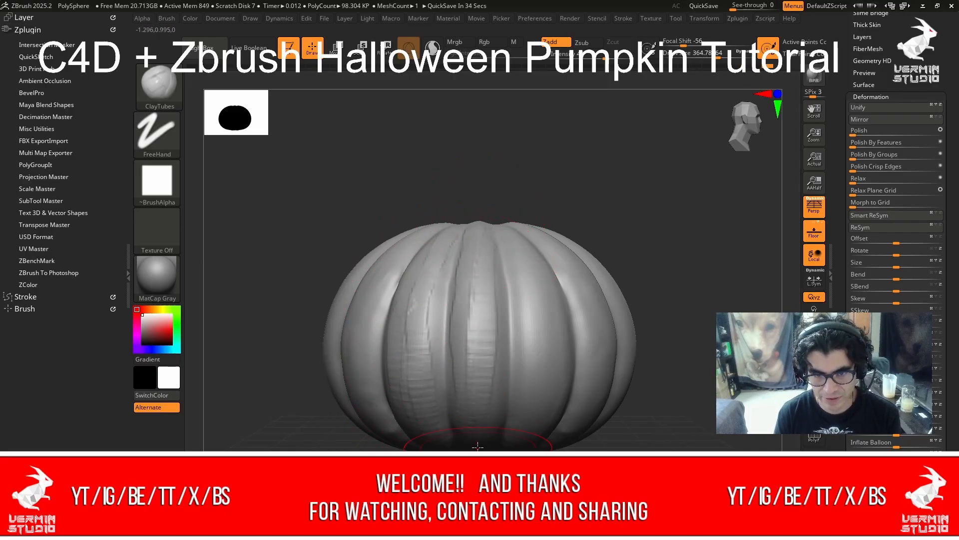
{"action": "left_click_drag", "start_coordinate": [491, 243], "coordinate": [490, 427]}
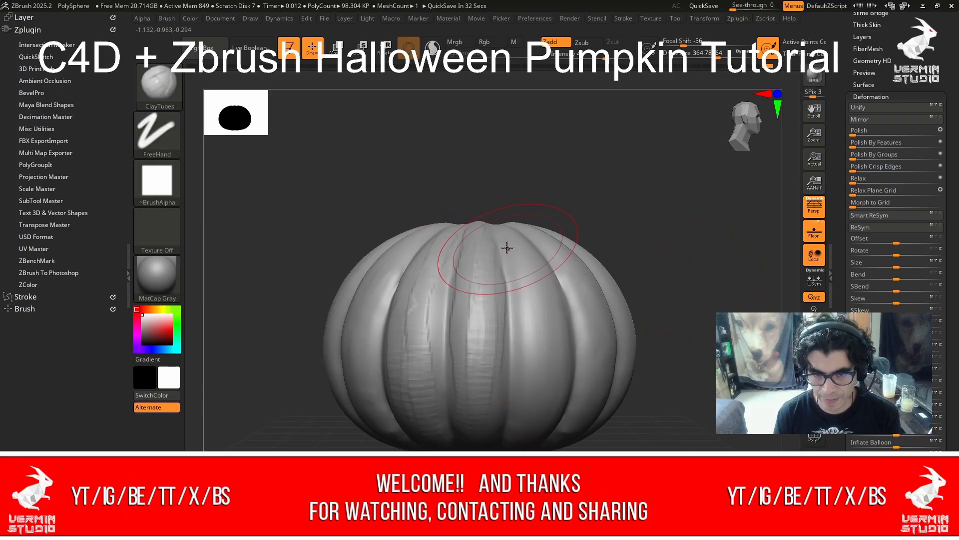
{"action": "left_click_drag", "start_coordinate": [505, 232], "coordinate": [537, 352]}
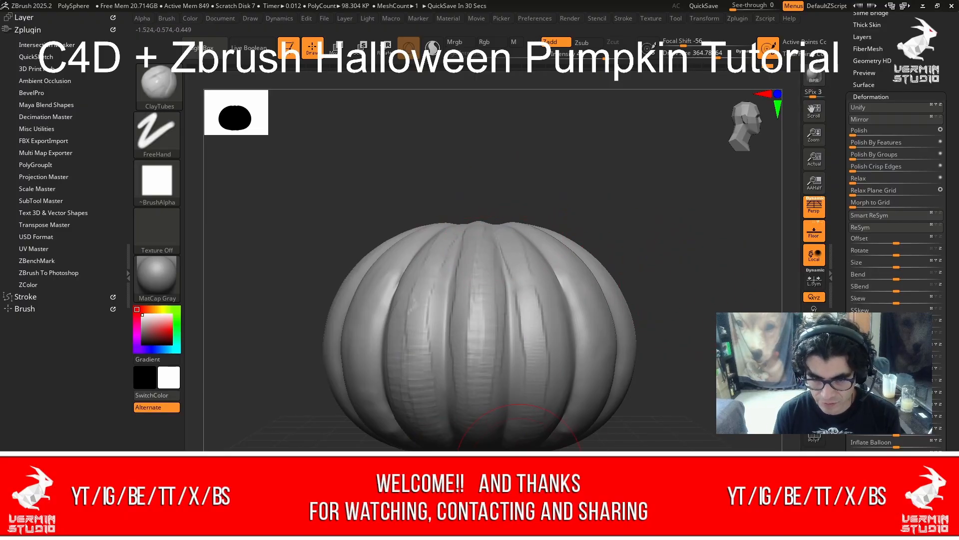
{"action": "left_click_drag", "start_coordinate": [525, 241], "coordinate": [545, 292]}
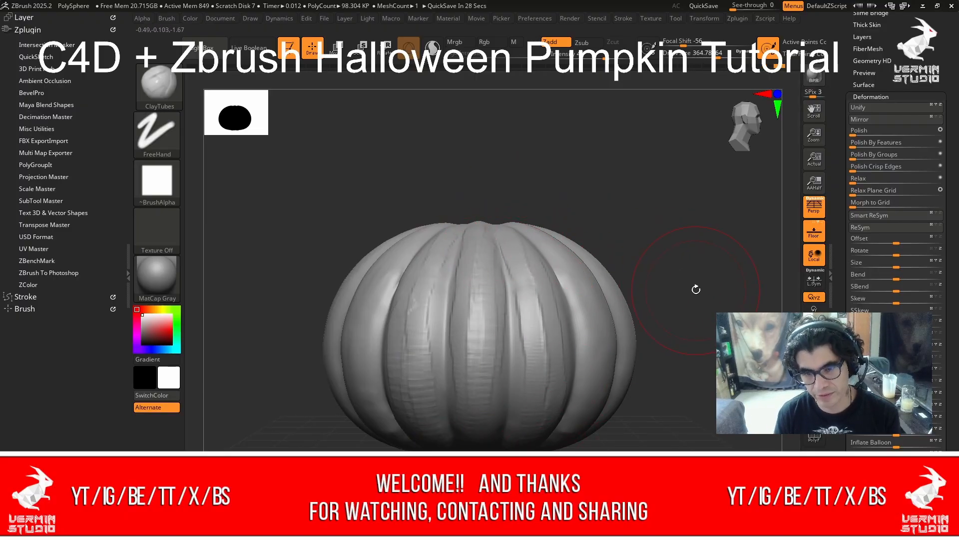
{"action": "left_click_drag", "start_coordinate": [697, 289], "coordinate": [634, 288]}
{"action": "left_click_drag", "start_coordinate": [572, 242], "coordinate": [583, 359]}
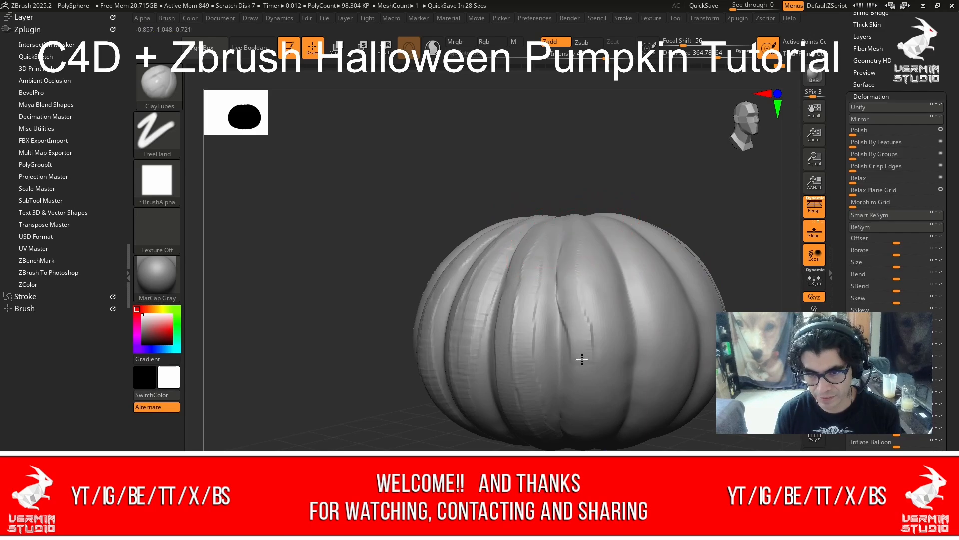
{"action": "mouse_move", "coordinate": [588, 234]}
{"action": "left_mouse_down"}
{"action": "mouse_move", "coordinate": [605, 292]}
{"action": "mouse_move", "coordinate": [592, 439]}
{"action": "left_mouse_up"}
Lay ClayTubes strokes lengthwise over the ribs on the pumpkin's front.
{"action": "right_click_drag", "start_coordinate": [641, 330], "coordinate": [445, 317], "text": "alt"}
{"action": "left_click_drag", "start_coordinate": [668, 296], "coordinate": [607, 275]}
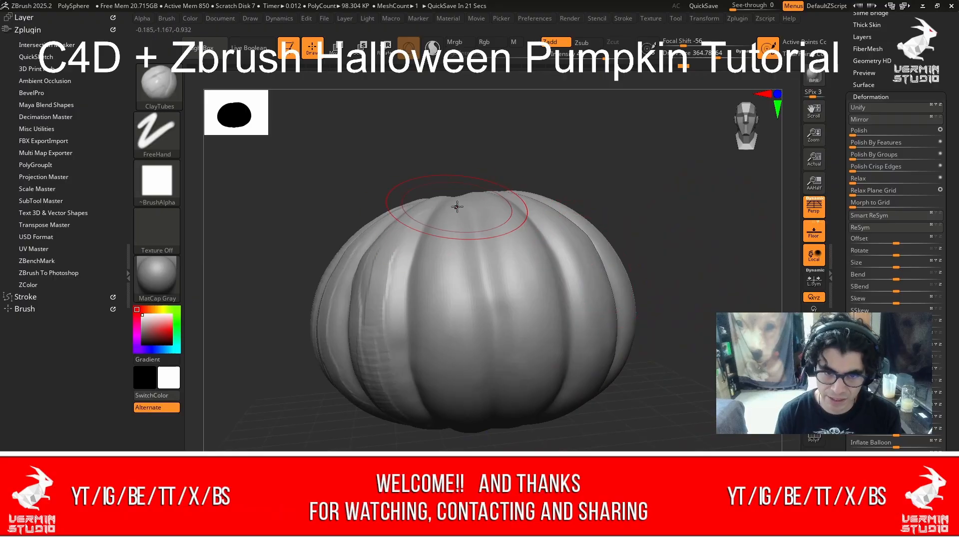
{"action": "left_click_drag", "start_coordinate": [426, 327], "coordinate": [429, 370]}
{"action": "mouse_move", "coordinate": [454, 206]}
{"action": "left_mouse_down"}
{"action": "mouse_move", "coordinate": [446, 375]}
{"action": "mouse_move", "coordinate": [451, 295]}
{"action": "mouse_move", "coordinate": [455, 372]}
{"action": "mouse_move", "coordinate": [465, 261]}
{"action": "mouse_move", "coordinate": [451, 422]}
{"action": "left_mouse_up"}
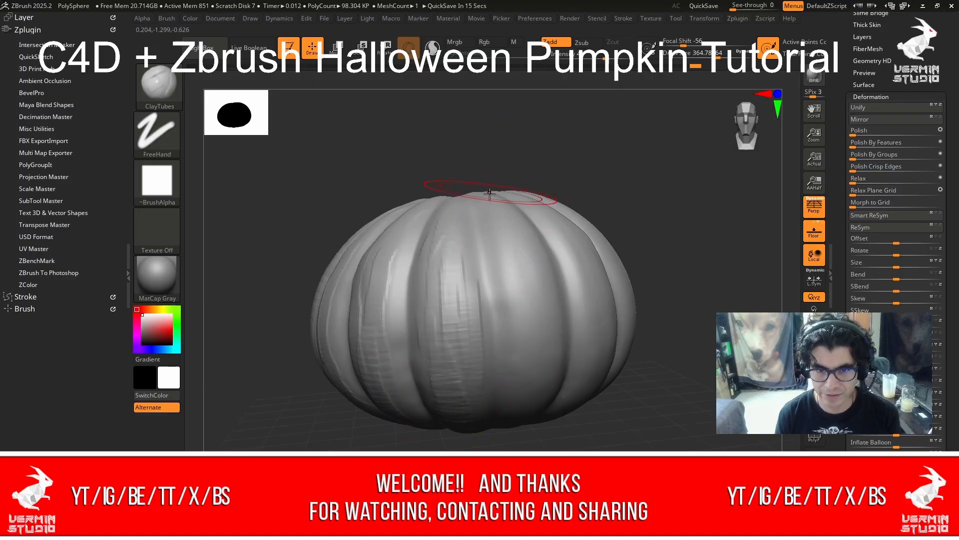
{"action": "left_click_drag", "start_coordinate": [488, 231], "coordinate": [508, 351]}
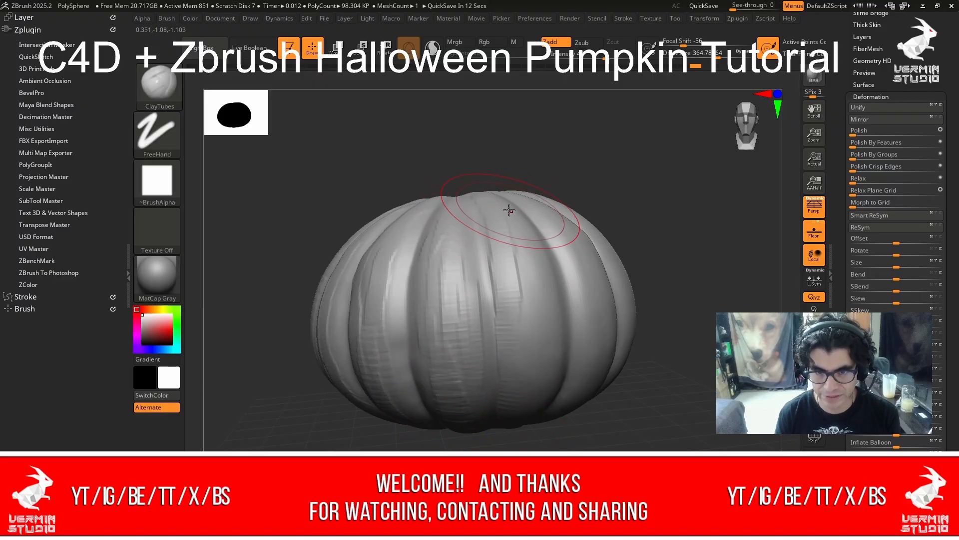
{"action": "left_click_drag", "start_coordinate": [514, 200], "coordinate": [524, 286]}
Extend the ClayTubes strokes along the next front ribs, from near the top down to the pumpkin's underside.
{"action": "mouse_move", "coordinate": [662, 377]}
{"action": "left_mouse_down", "text": "alt"}
{"action": "mouse_move", "coordinate": [746, 362]}
{"action": "mouse_move", "coordinate": [720, 350]}
{"action": "left_mouse_up", "text": "alt"}
{"action": "left_click_drag", "start_coordinate": [554, 162], "coordinate": [551, 196]}
{"action": "right_click_drag", "start_coordinate": [551, 197], "coordinate": [550, 175]}
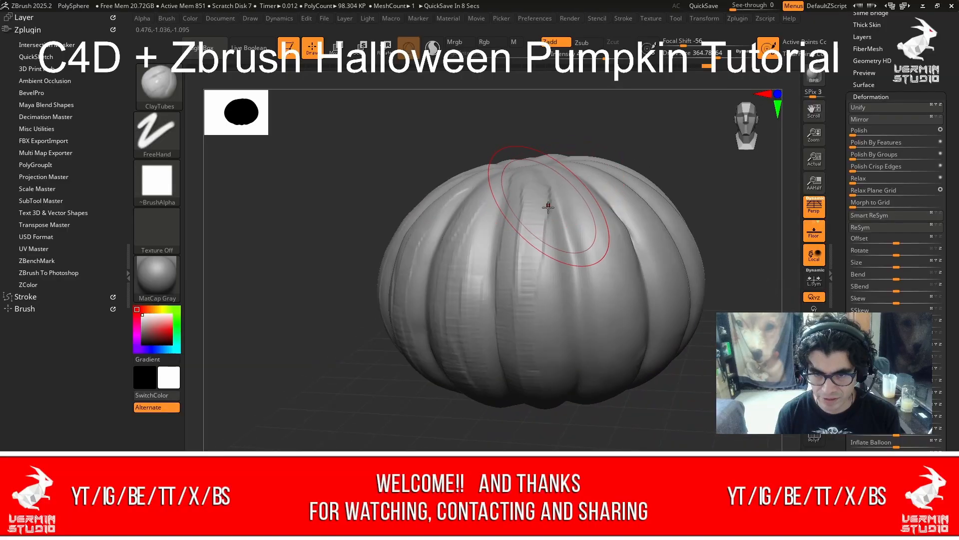
{"action": "left_click_drag", "start_coordinate": [548, 205], "coordinate": [557, 315]}
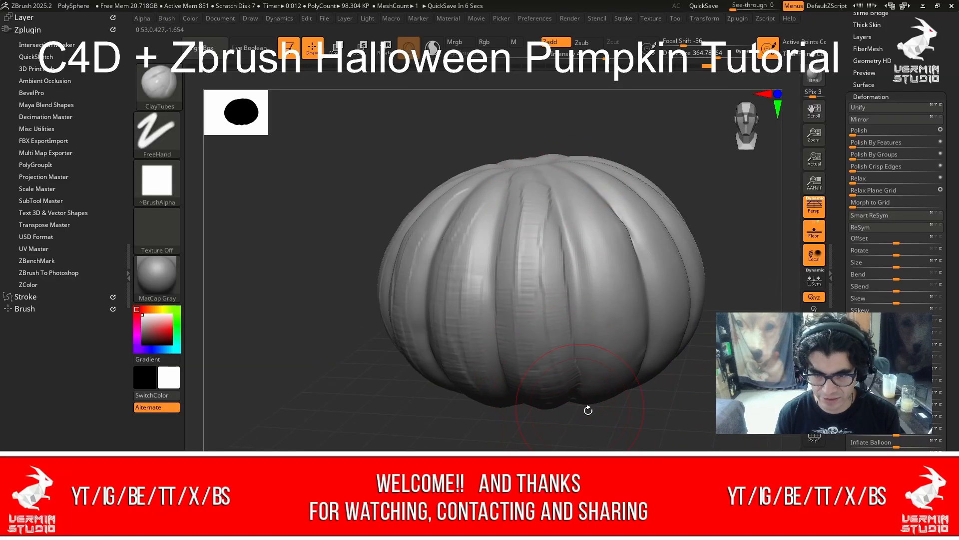
{"action": "right_click_drag", "start_coordinate": [553, 364], "coordinate": [589, 444]}
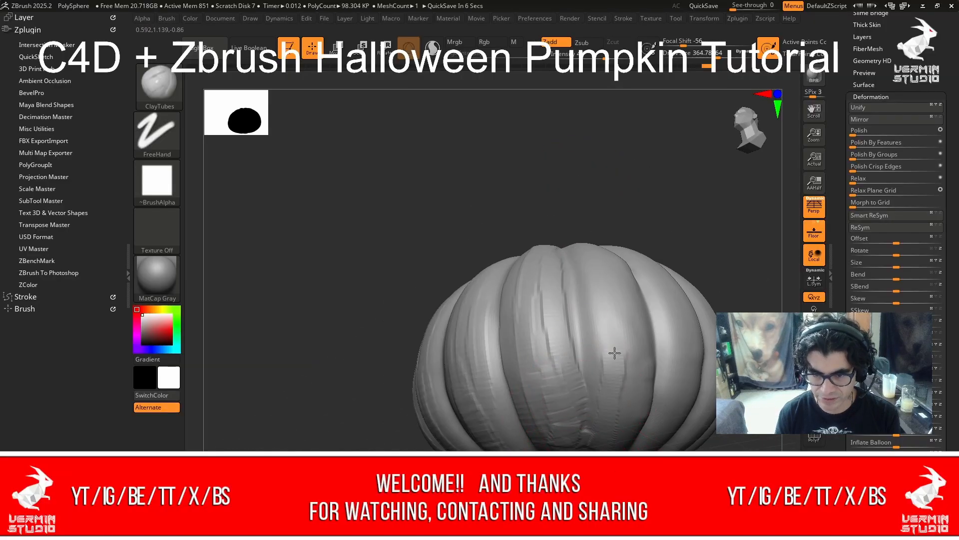
{"action": "left_click_drag", "start_coordinate": [614, 352], "coordinate": [587, 227]}
{"action": "left_click_drag", "start_coordinate": [623, 371], "coordinate": [619, 253]}
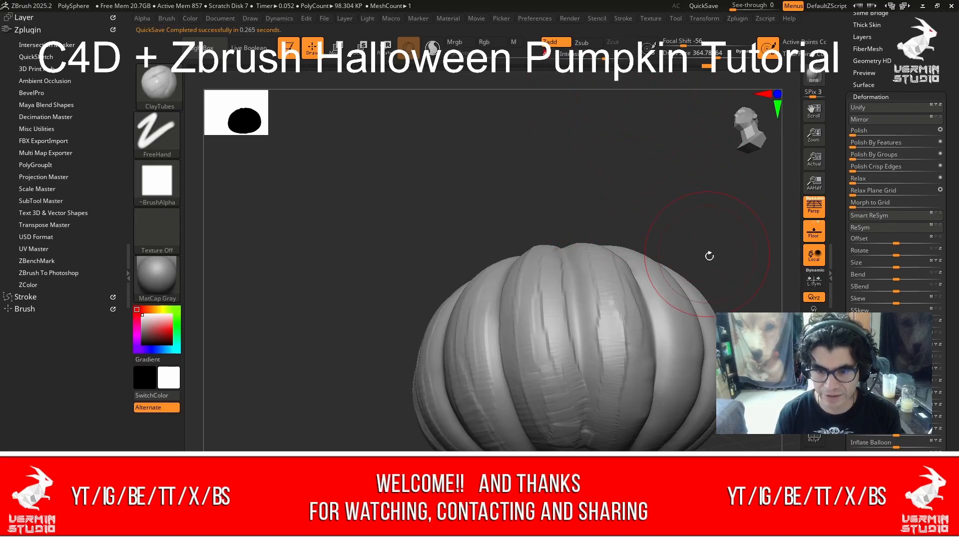
Build up the ribs on the opposite side of the pumpkin with overlapping lengthwise ClayTubes strokes, working towards the back.
{"action": "right_click_drag", "start_coordinate": [665, 309], "coordinate": [685, 242]}
{"action": "key", "text": "f"}
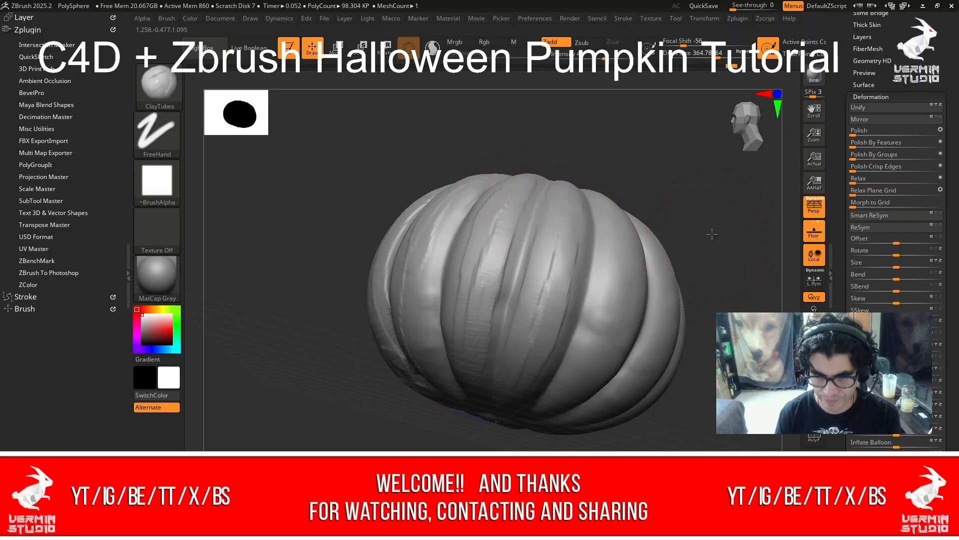
{"action": "left_click_drag", "start_coordinate": [712, 233], "coordinate": [750, 132]}
{"action": "left_click_drag", "start_coordinate": [683, 156], "coordinate": [523, 157], "text": "alt"}
{"action": "left_click_drag", "start_coordinate": [408, 373], "coordinate": [472, 222]}
{"action": "left_click_drag", "start_coordinate": [392, 322], "coordinate": [462, 215]}
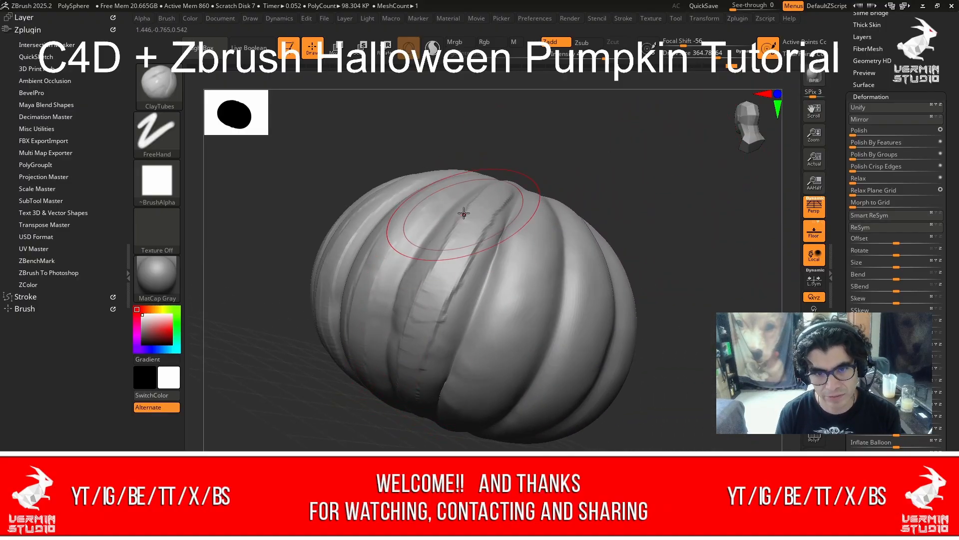
{"action": "left_click_drag", "start_coordinate": [402, 295], "coordinate": [454, 231]}
{"action": "left_click_drag", "start_coordinate": [430, 278], "coordinate": [488, 228]}
{"action": "left_click_drag", "start_coordinate": [424, 332], "coordinate": [467, 240]}
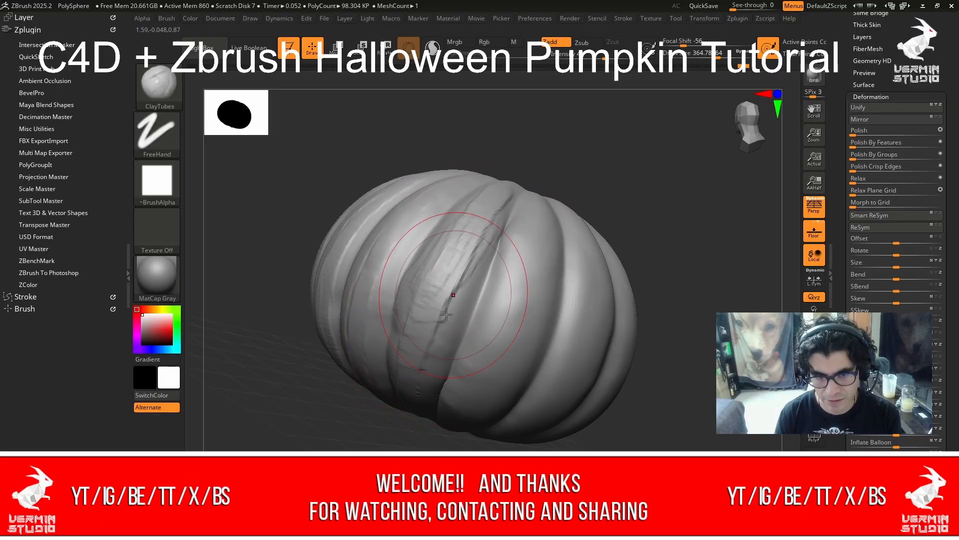
{"action": "left_click_drag", "start_coordinate": [448, 280], "coordinate": [487, 234]}
Continue the ClayTubes strokes from the top down along the ribs on the pumpkin's back.
{"action": "mouse_move", "coordinate": [711, 206]}
{"action": "left_mouse_down"}
{"action": "mouse_move", "coordinate": [650, 200]}
{"action": "mouse_move", "coordinate": [563, 231]}
{"action": "mouse_move", "coordinate": [485, 325]}
{"action": "mouse_move", "coordinate": [492, 362]}
{"action": "left_mouse_up"}
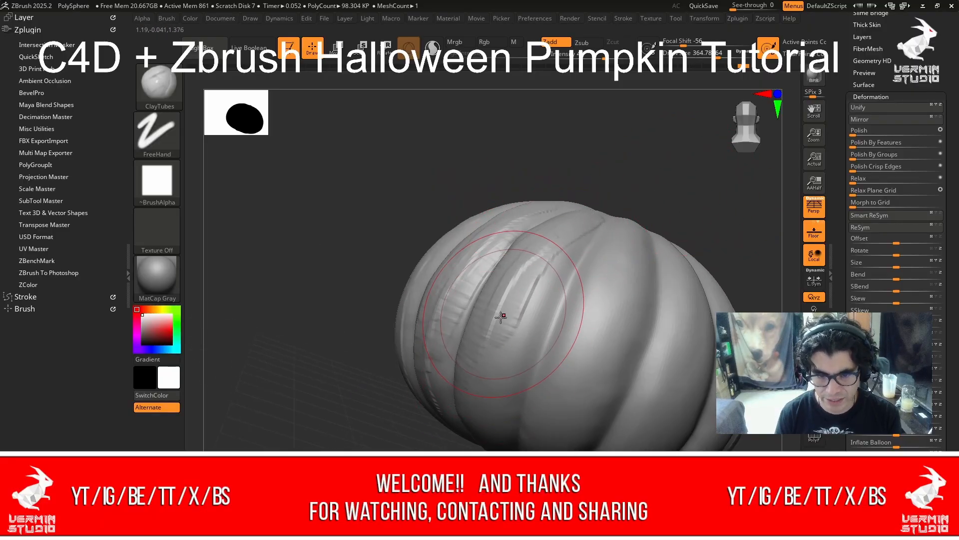
{"action": "left_click_drag", "start_coordinate": [504, 310], "coordinate": [492, 390]}
{"action": "mouse_move", "coordinate": [580, 242]}
{"action": "left_mouse_down"}
{"action": "mouse_move", "coordinate": [527, 323]}
{"action": "mouse_move", "coordinate": [511, 395]}
{"action": "left_mouse_up"}
{"action": "mouse_move", "coordinate": [660, 200]}
{"action": "left_mouse_down", "text": "alt"}
{"action": "mouse_move", "coordinate": [623, 145]}
{"action": "mouse_move", "coordinate": [567, 121]}
{"action": "left_mouse_up", "text": "alt"}
{"action": "mouse_move", "coordinate": [529, 150]}
{"action": "left_mouse_down"}
{"action": "mouse_move", "coordinate": [486, 219]}
{"action": "mouse_move", "coordinate": [447, 350]}
{"action": "left_mouse_up"}
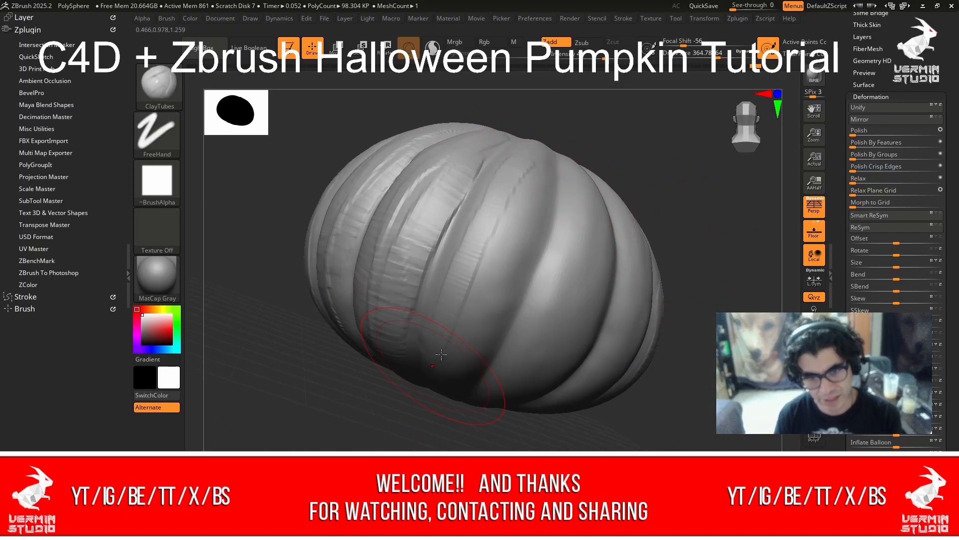
{"action": "left_click_drag", "start_coordinate": [549, 153], "coordinate": [511, 224]}
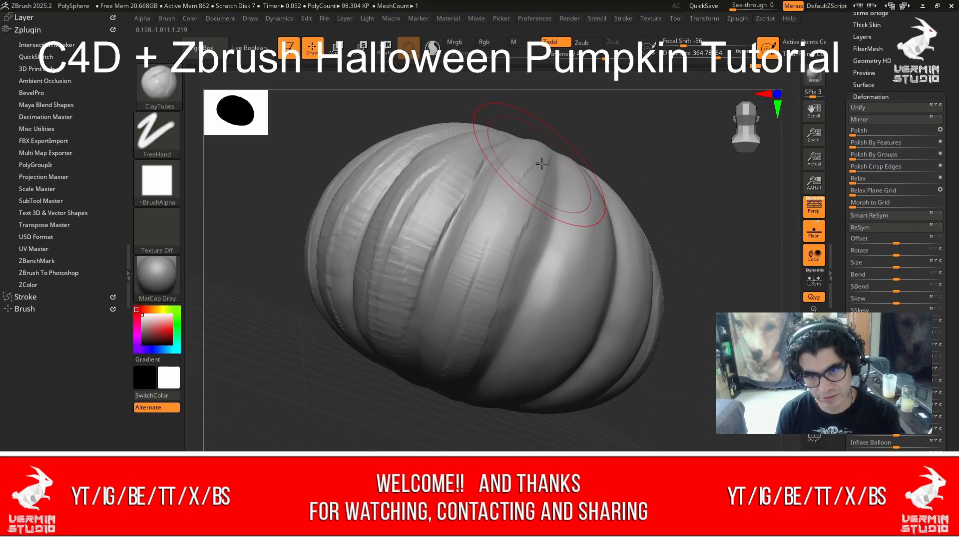
{"action": "left_click_drag", "start_coordinate": [495, 122], "coordinate": [503, 226]}
{"action": "left_click_drag", "start_coordinate": [499, 153], "coordinate": [549, 195]}
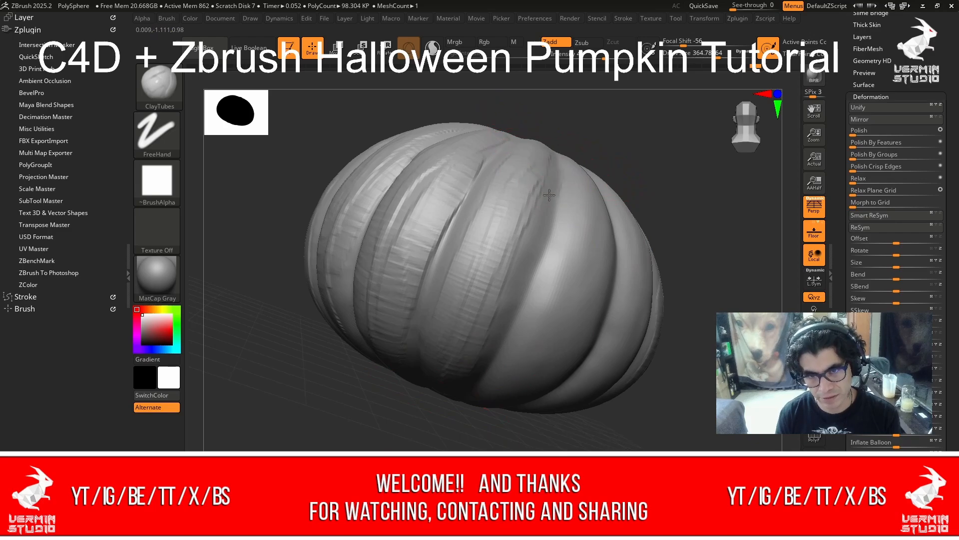
Fill in the remaining smooth ribs between the pumpkin's back and the first side with lengthwise ClayTubes strokes.
{"action": "mouse_move", "coordinate": [684, 279]}
{"action": "left_mouse_down"}
{"action": "mouse_move", "coordinate": [687, 255]}
{"action": "mouse_move", "coordinate": [660, 229]}
{"action": "left_mouse_up"}
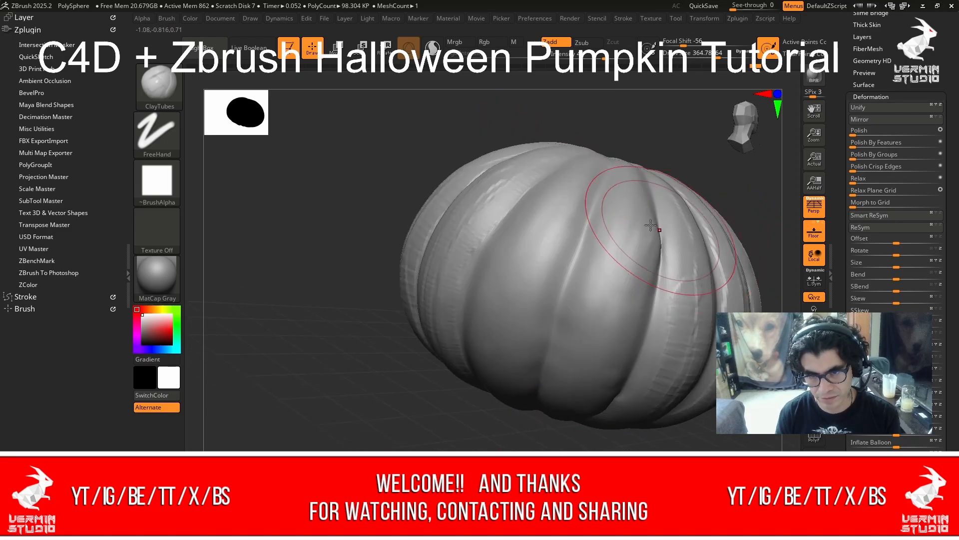
{"action": "mouse_move", "coordinate": [607, 161]}
{"action": "left_mouse_down"}
{"action": "mouse_move", "coordinate": [584, 167]}
{"action": "mouse_move", "coordinate": [528, 377]}
{"action": "left_mouse_up"}
{"action": "left_click_drag", "start_coordinate": [526, 219], "coordinate": [481, 326]}
{"action": "left_click_drag", "start_coordinate": [549, 328], "coordinate": [551, 389]}
{"action": "left_click_drag", "start_coordinate": [637, 192], "coordinate": [571, 370]}
{"action": "left_click_drag", "start_coordinate": [648, 212], "coordinate": [591, 389]}
Smooth the ClayTubes marks on the whole pumpkin with the Polish deformation and inspect the shape from several angles.
{"action": "left_click", "coordinate": [746, 104]}
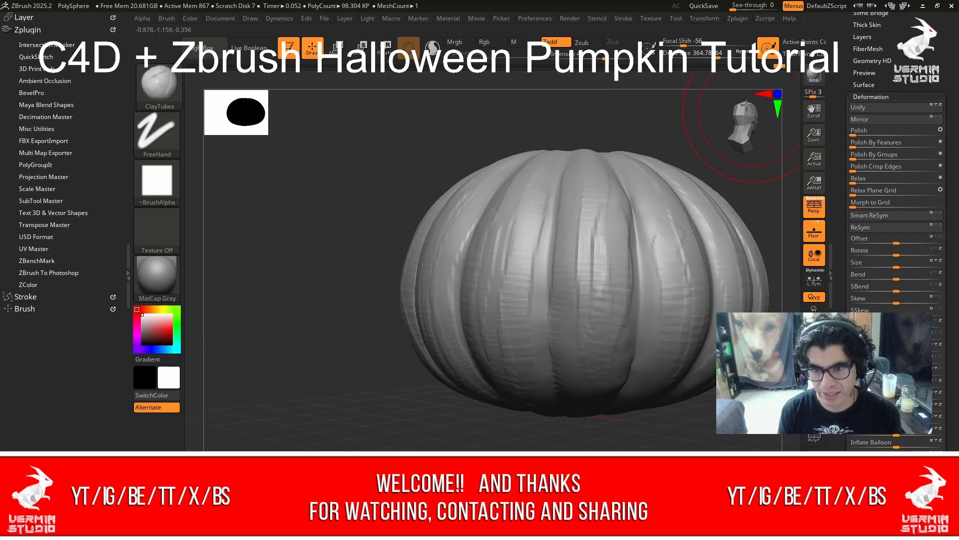
{"action": "left_click_drag", "start_coordinate": [746, 104], "coordinate": [744, 110]}
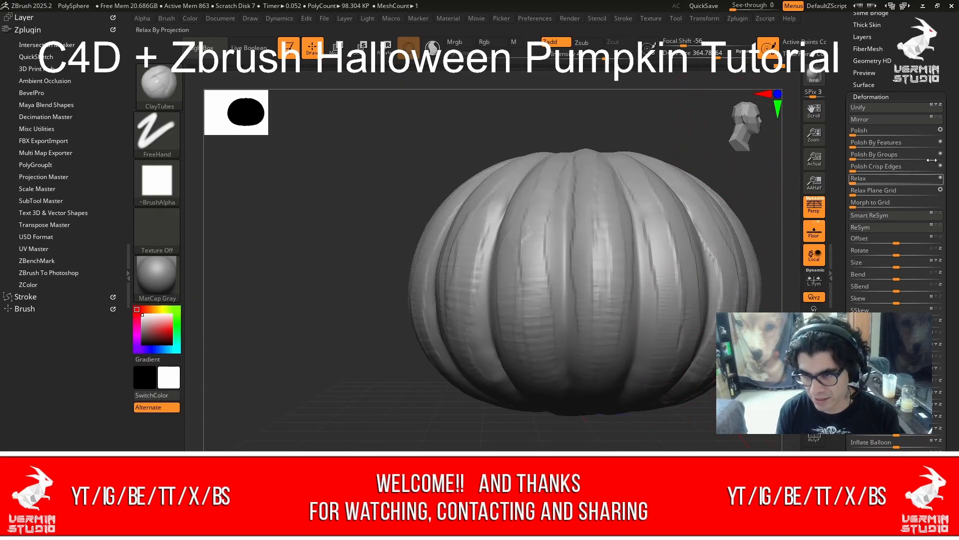
{"action": "left_click_drag", "start_coordinate": [856, 135], "coordinate": [858, 135]}
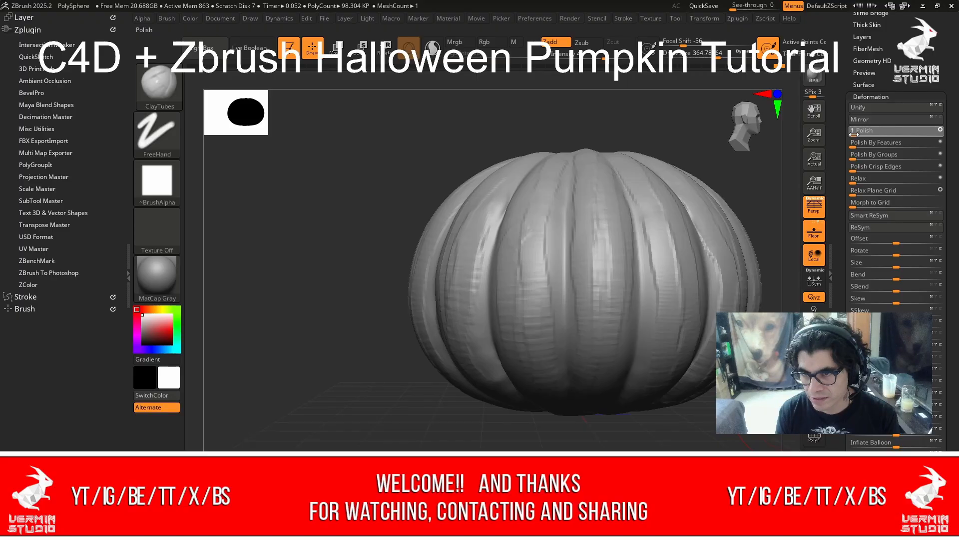
{"action": "left_click_drag", "start_coordinate": [854, 134], "coordinate": [854, 134]}
{"action": "left_click_drag", "start_coordinate": [496, 145], "coordinate": [388, 153]}
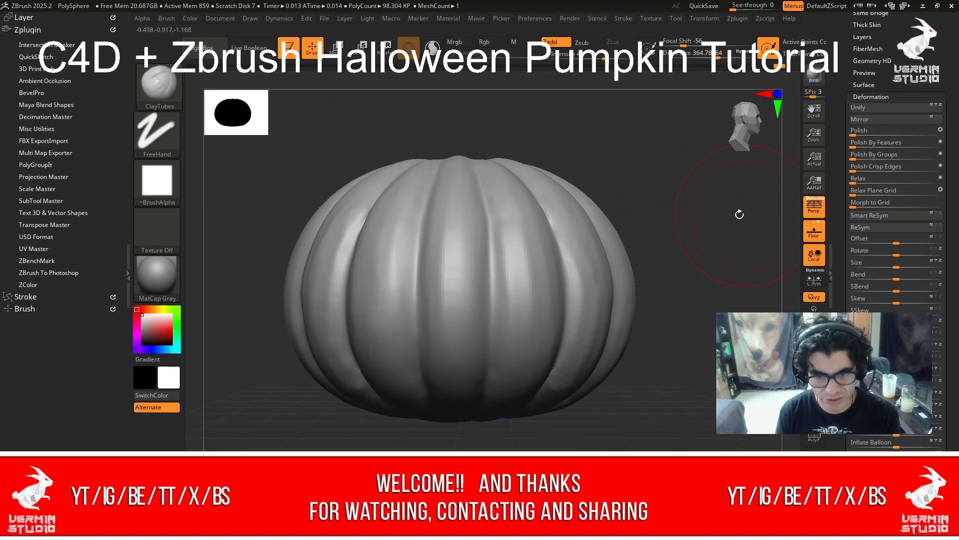
{"action": "left_click_drag", "start_coordinate": [724, 216], "coordinate": [533, 211]}
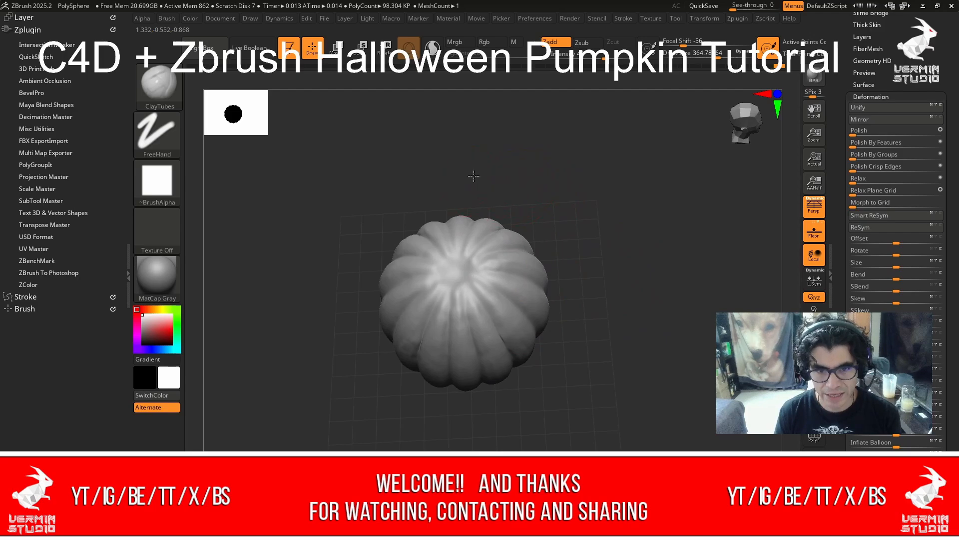
{"action": "left_click_drag", "start_coordinate": [474, 176], "coordinate": [480, 135]}
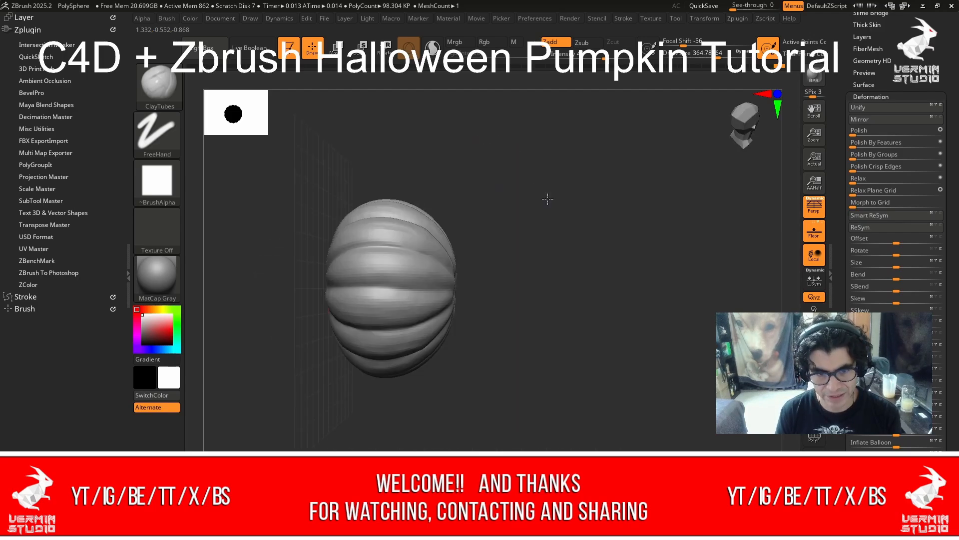
Collapse the Deformation settings of the pumpkin tool and return to the start of its tool settings.
{"action": "mouse_move", "coordinate": [547, 199]}
{"action": "left_mouse_down"}
{"action": "mouse_move", "coordinate": [541, 239]}
{"action": "mouse_move", "coordinate": [531, 188]}
{"action": "mouse_move", "coordinate": [549, 161]}
{"action": "left_mouse_up"}
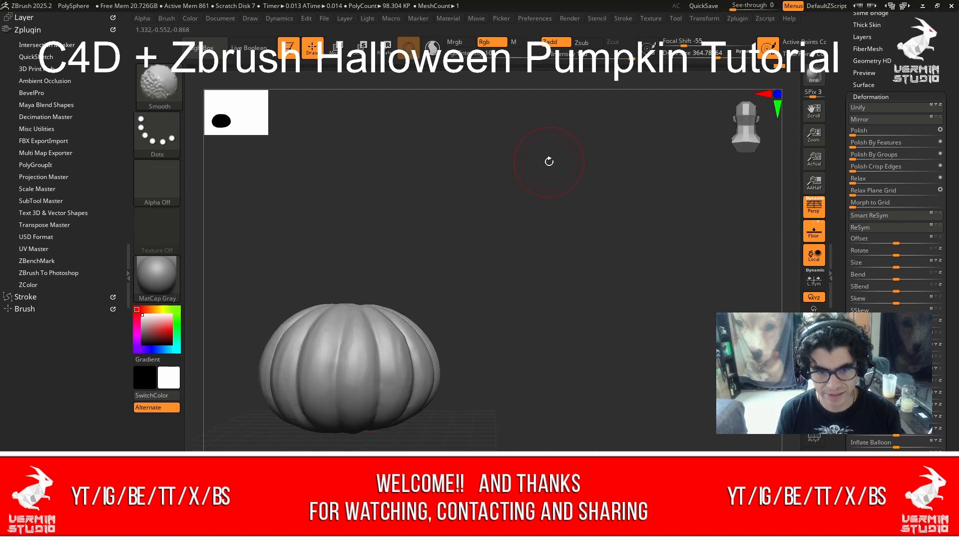
{"action": "left_click_drag", "start_coordinate": [495, 305], "coordinate": [657, 283], "text": "alt"}
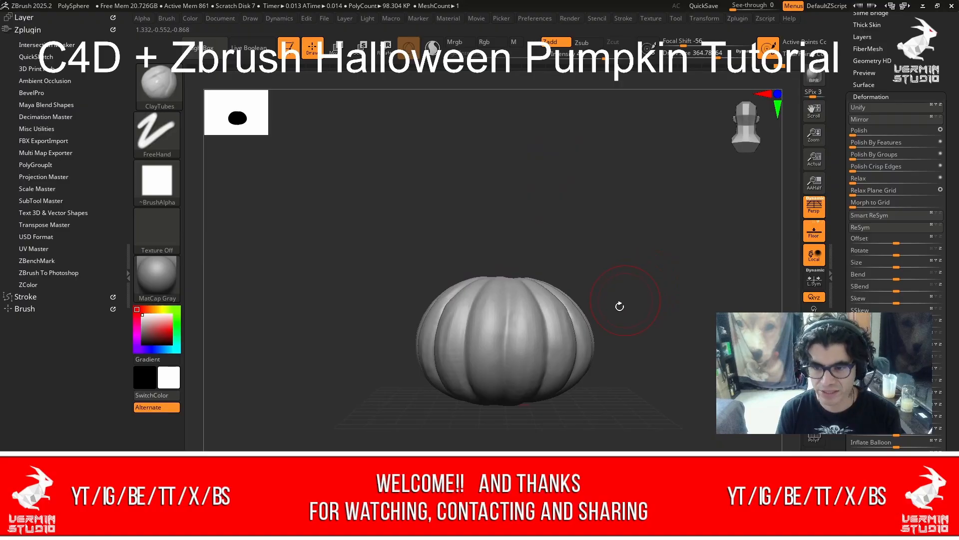
{"action": "left_click", "coordinate": [891, 98]}
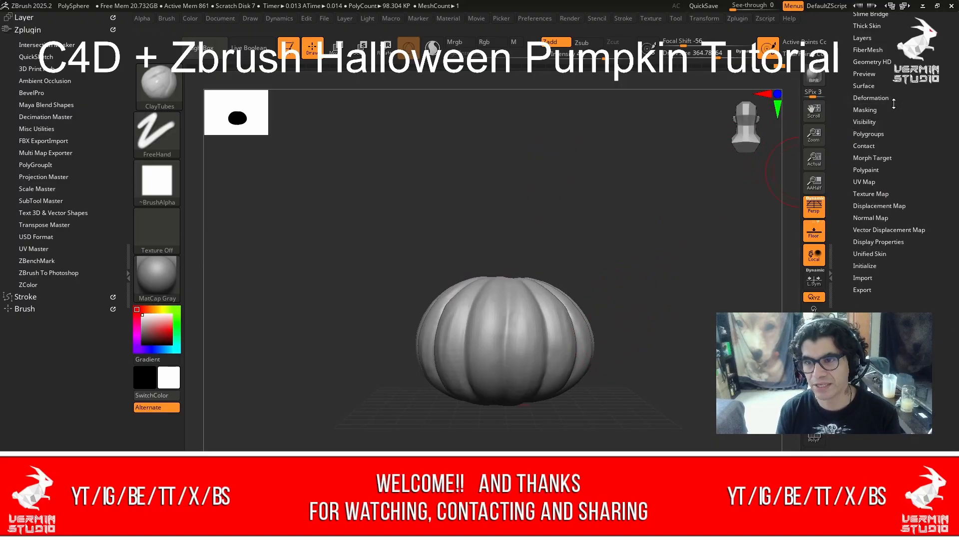
{"action": "left_click_drag", "start_coordinate": [910, 89], "coordinate": [853, 225]}
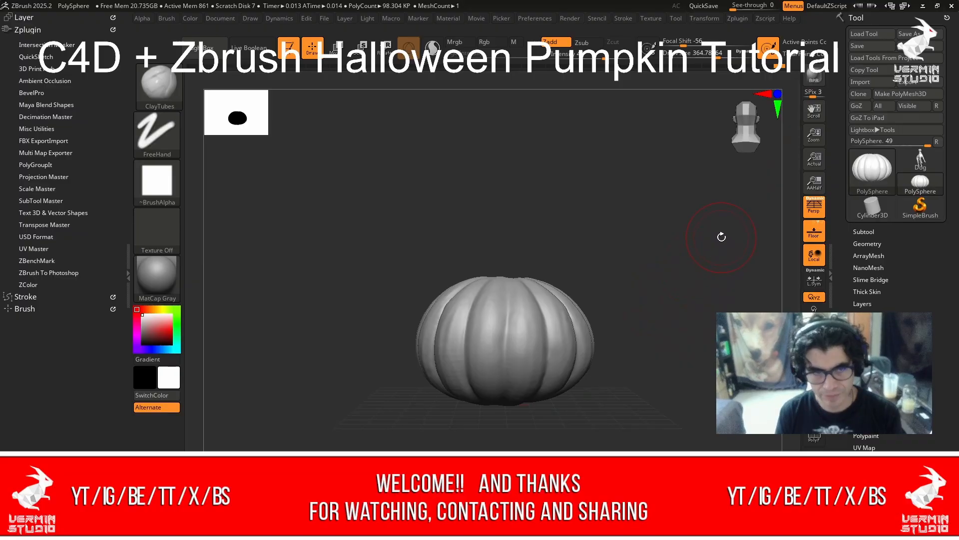
{"action": "key", "text": "ctrl"}
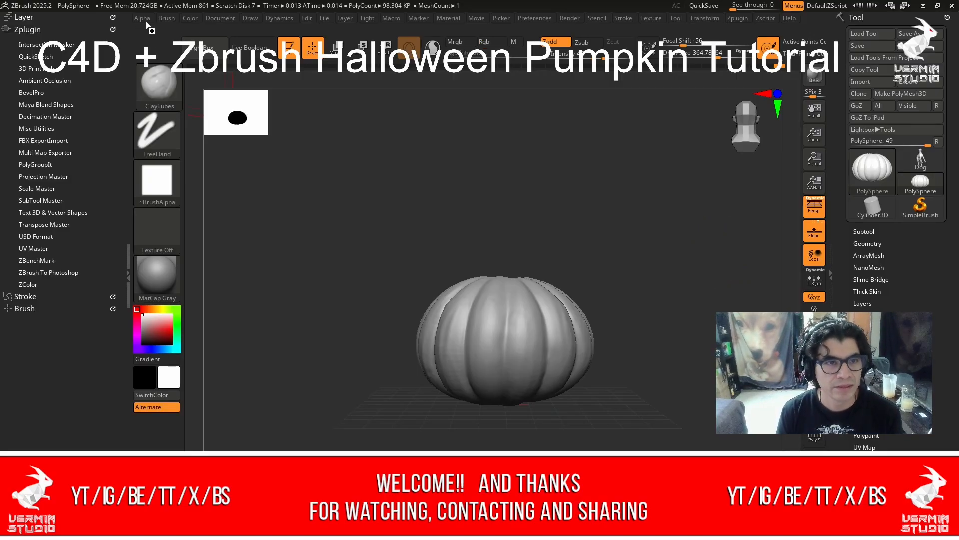
Save the pumpkin to disk as a tool named Body, keep it in 3D mode and close LightBox.
{"action": "left_click", "coordinate": [220, 19]}
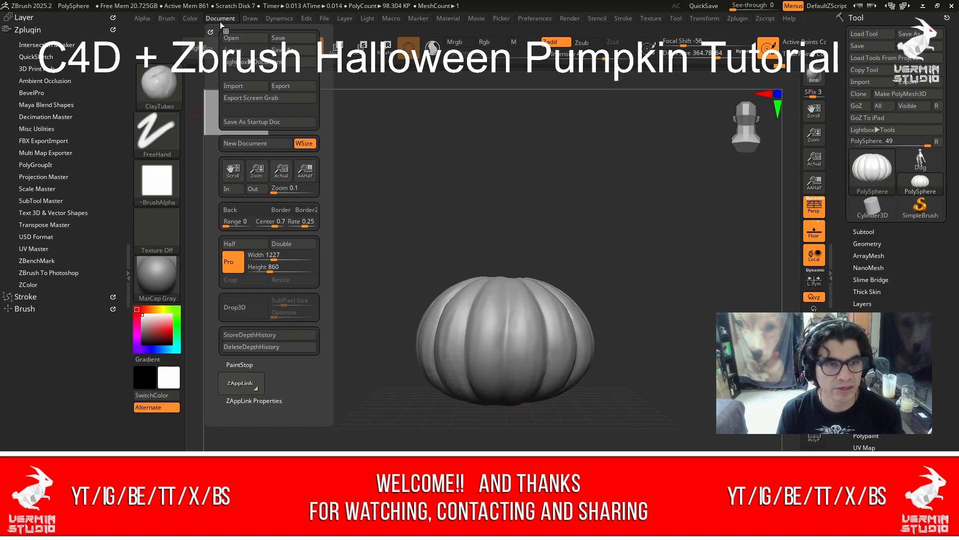
{"action": "left_click", "coordinate": [291, 60]}
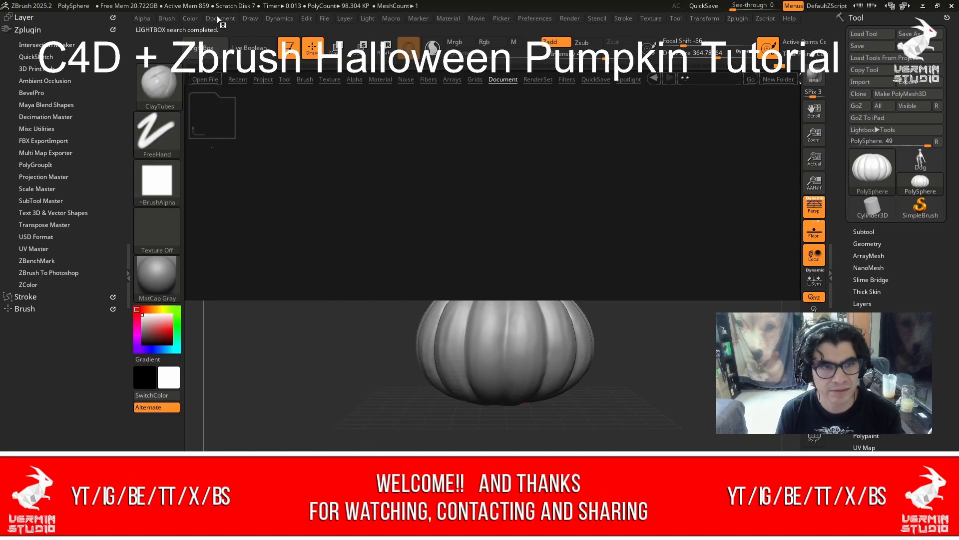
{"action": "left_click", "coordinate": [219, 19]}
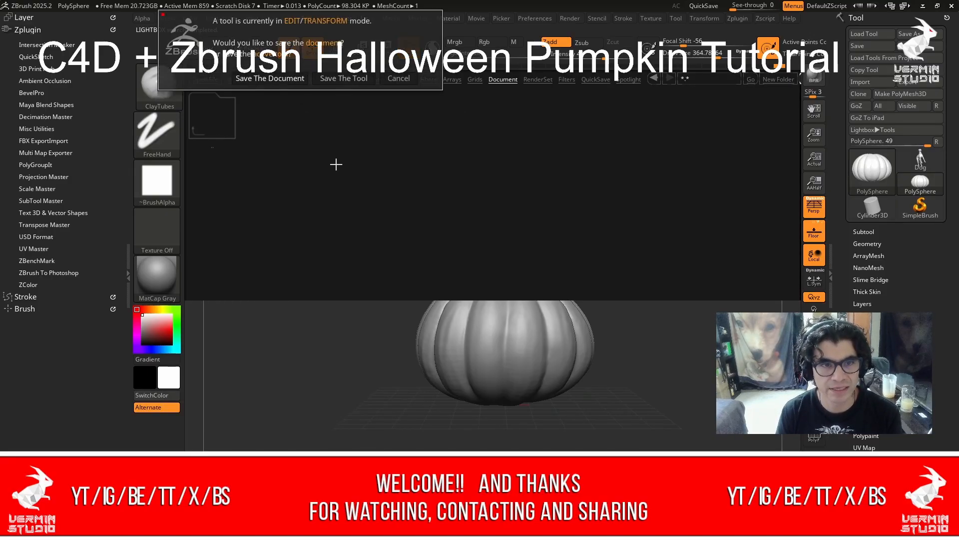
{"action": "left_click", "coordinate": [338, 79]}
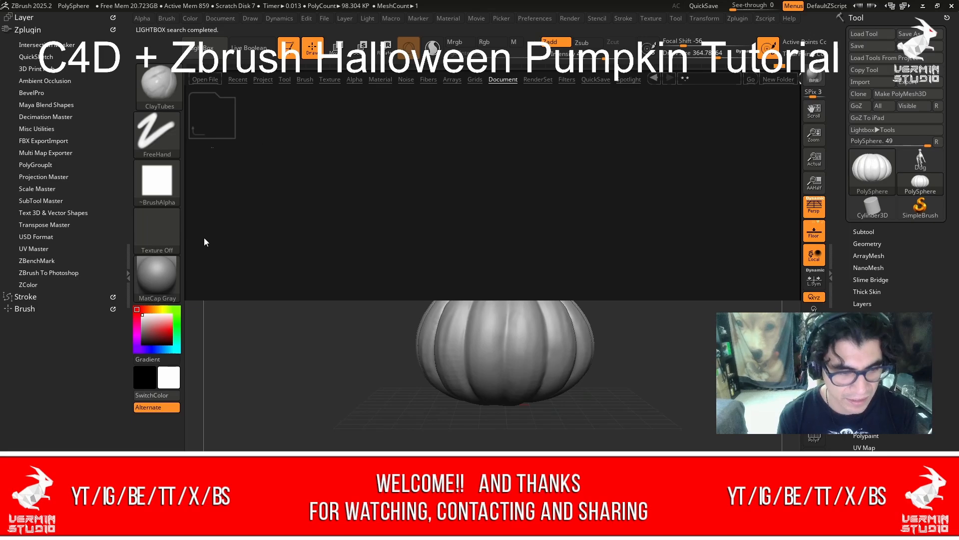
{"action": "key", "text": "ctrl+s"}
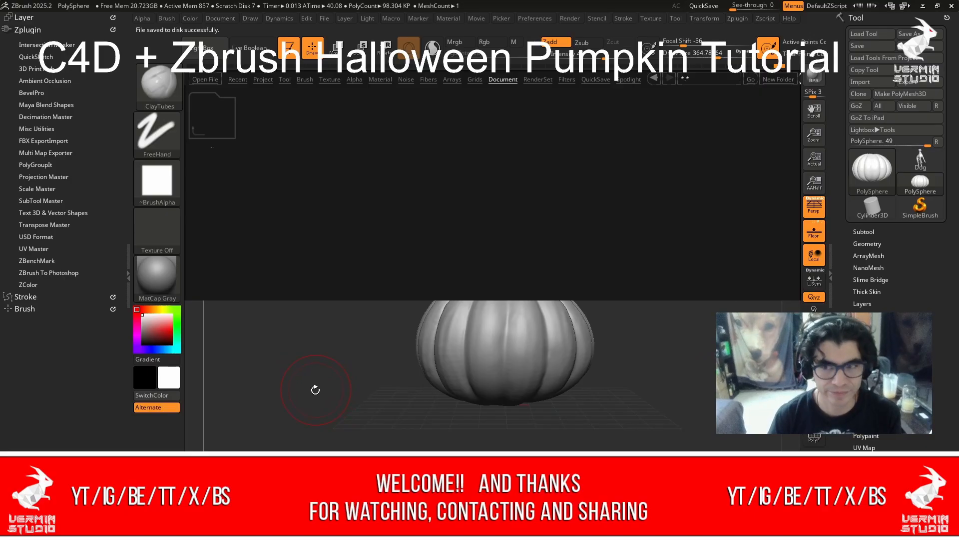
{"action": "left_click", "coordinate": [299, 46]}
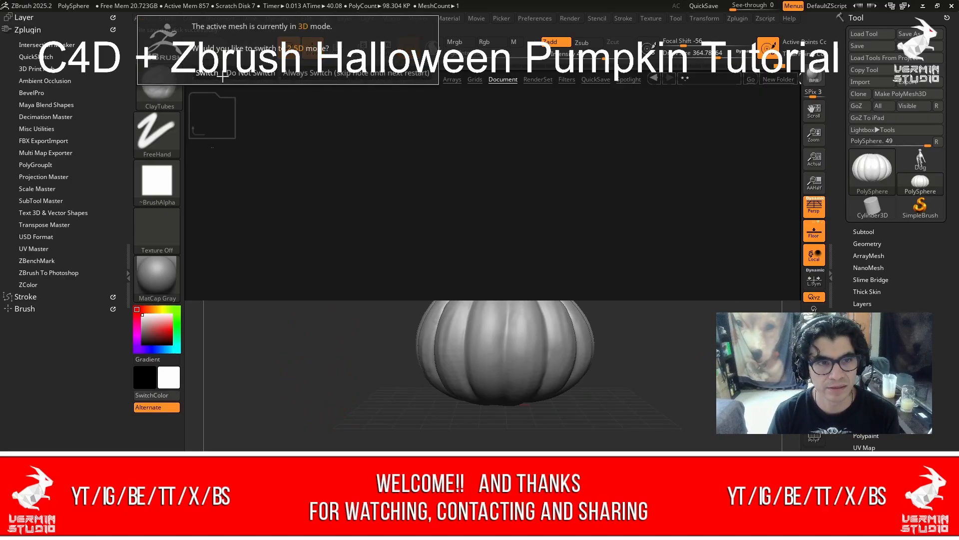
{"action": "left_click", "coordinate": [247, 73]}
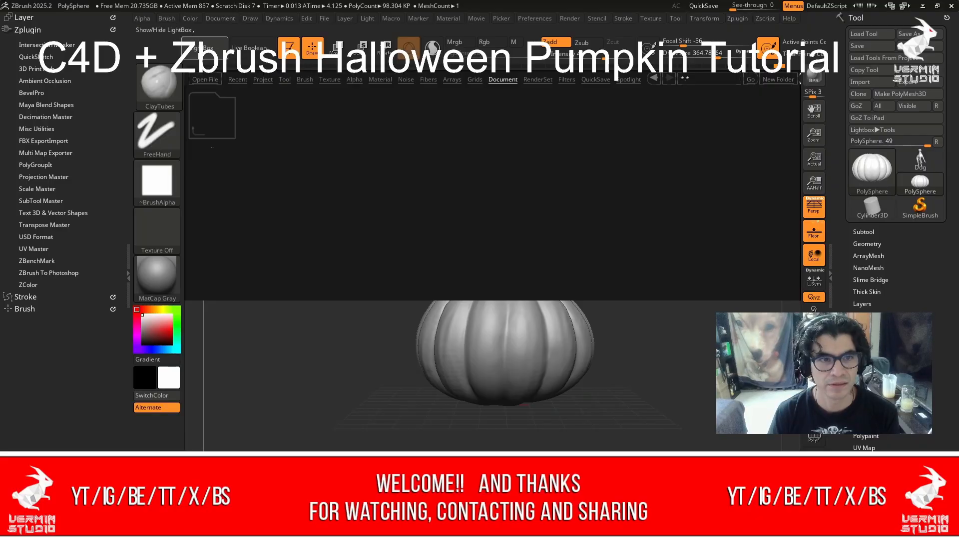
{"action": "left_click", "coordinate": [202, 48]}
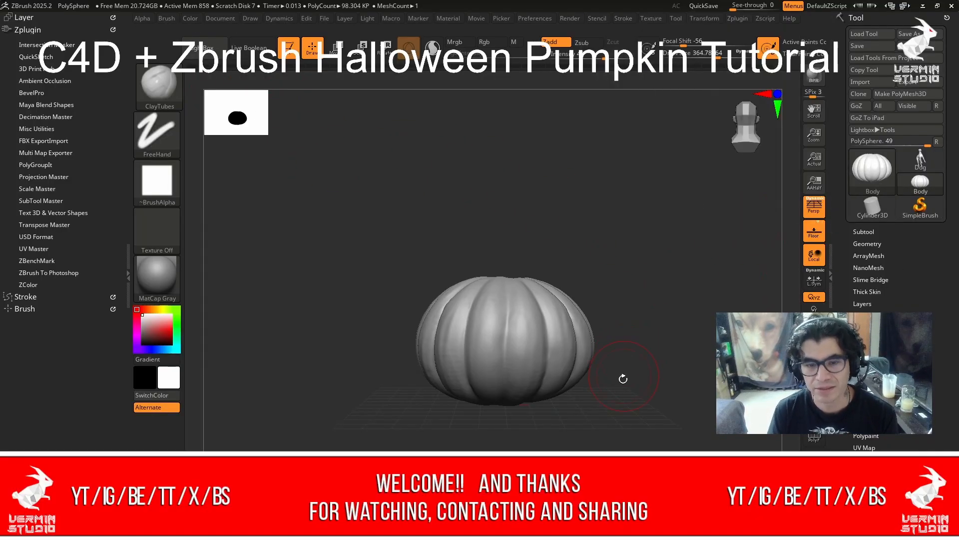
Duplicate the Body subtool, show both copies and place the duplicate directly above the original pumpkin.
{"action": "left_click_drag", "start_coordinate": [624, 378], "coordinate": [649, 248]}
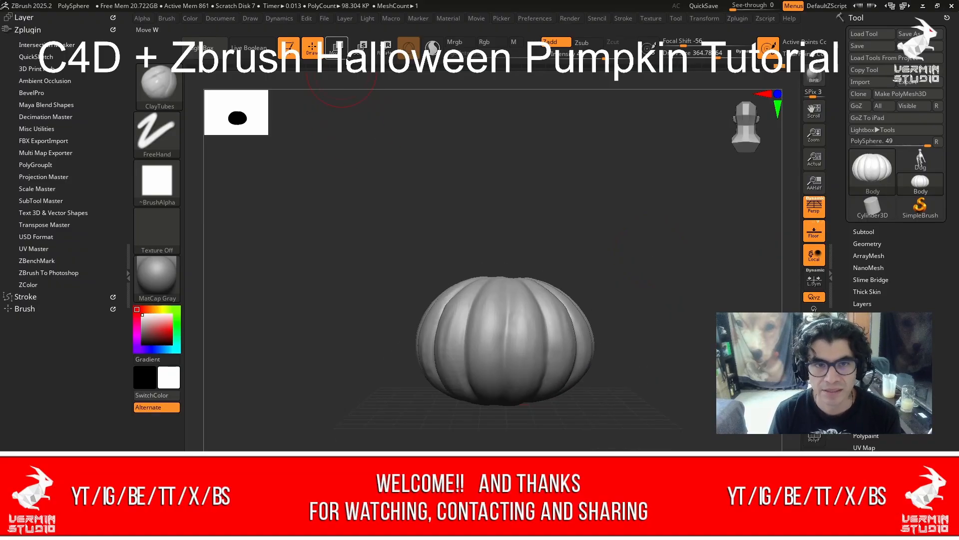
{"action": "left_click", "coordinate": [863, 231]}
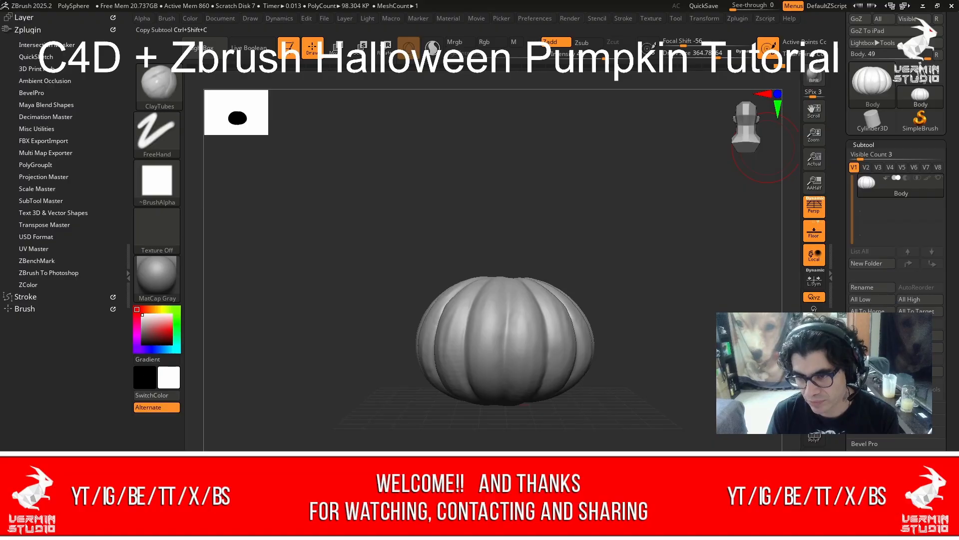
{"action": "left_click", "coordinate": [872, 335]}
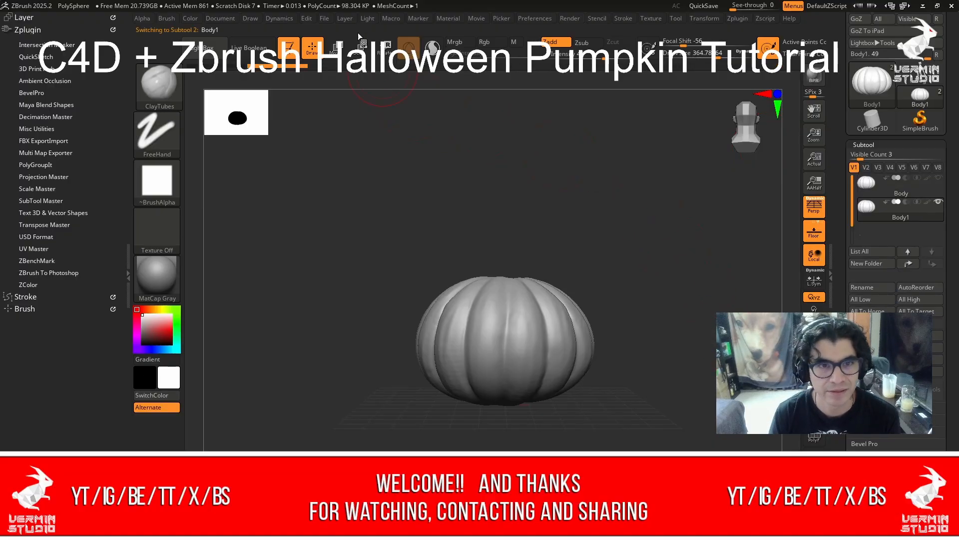
{"action": "left_click", "coordinate": [337, 46]}
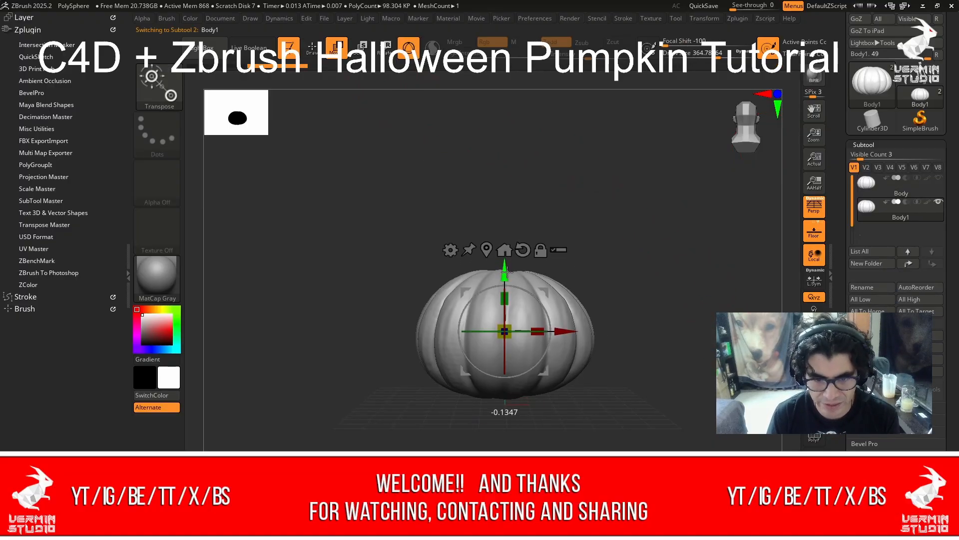
{"action": "left_click_drag", "start_coordinate": [506, 272], "coordinate": [535, 120]}
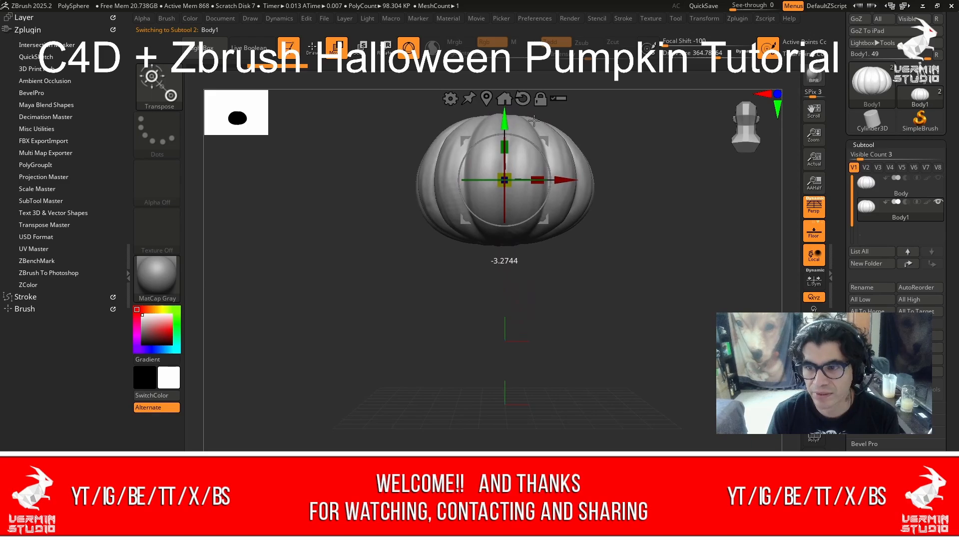
{"action": "left_click", "coordinate": [938, 178]}
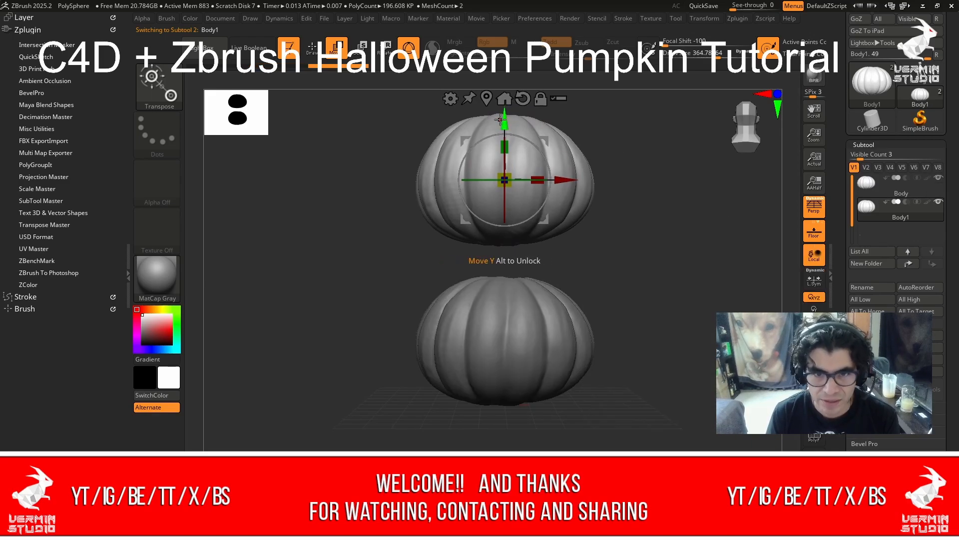
{"action": "left_click_drag", "start_coordinate": [500, 119], "coordinate": [503, 158]}
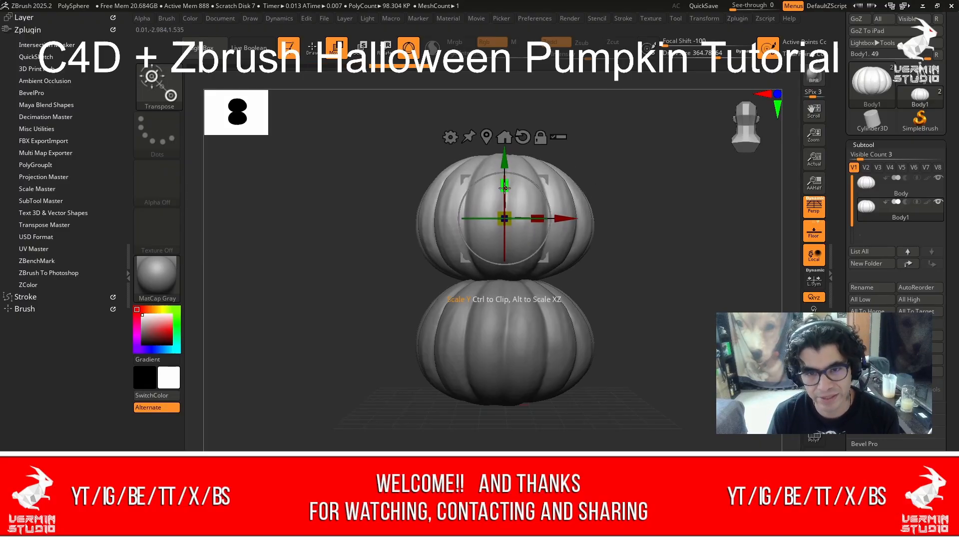
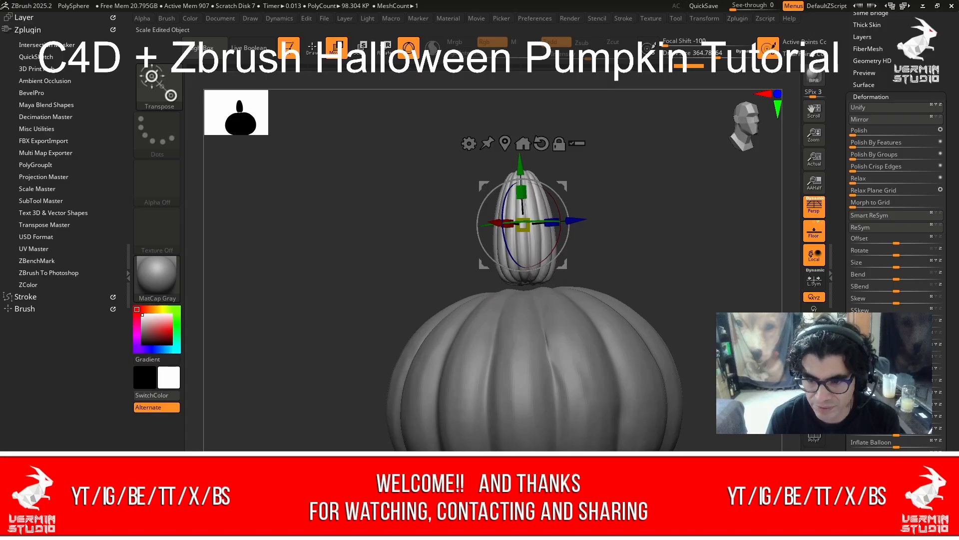
{"action": "right_click_drag", "start_coordinate": [565, 235], "coordinate": [572, 333], "text": "ctrl"}
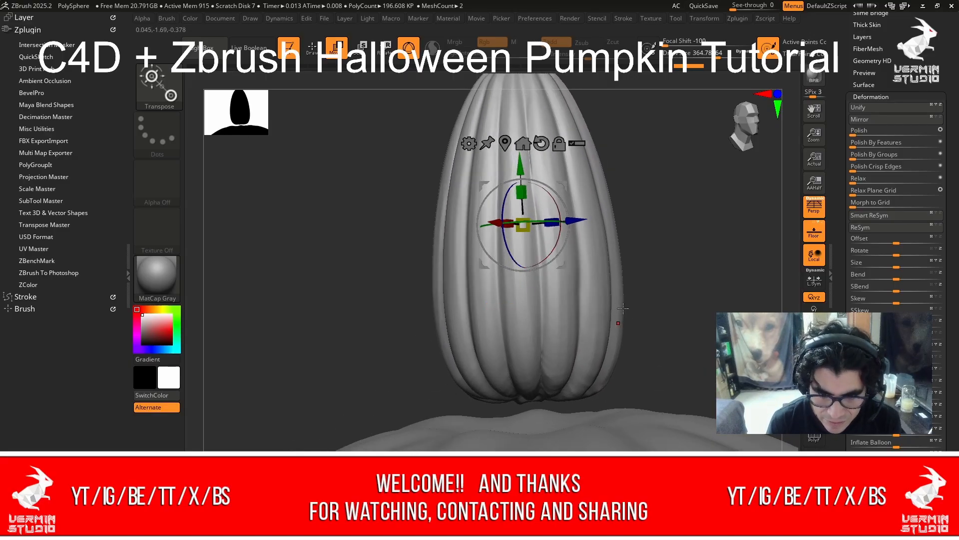
{"action": "key", "text": "q"}
{"action": "mouse_move", "coordinate": [625, 307]}
{"action": "left_mouse_down"}
{"action": "mouse_move", "coordinate": [696, 303]}
{"action": "mouse_move", "coordinate": [535, 288]}
{"action": "mouse_move", "coordinate": [489, 311]}
{"action": "left_mouse_up"}
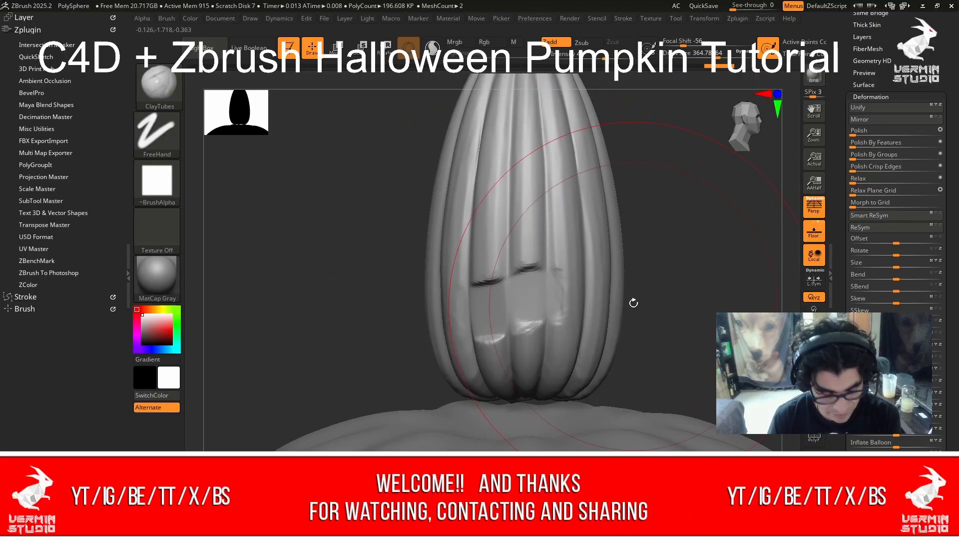
{"action": "key", "text": "ctrl+z"}
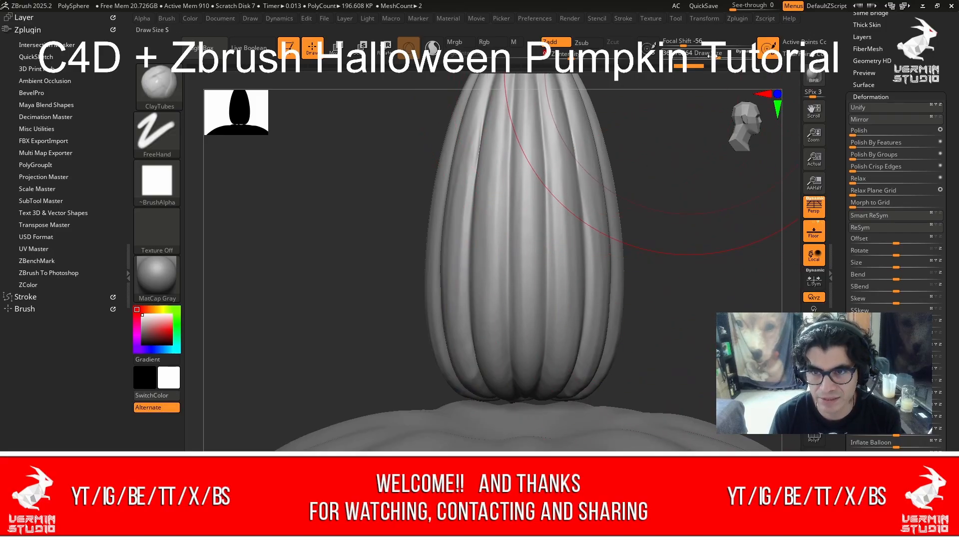
Reduce the brush draw size to about 39 and soften the stem's ribs with slight Polish and Smooth deformations.
{"action": "left_click_drag", "start_coordinate": [713, 56], "coordinate": [681, 57]}
{"action": "left_click_drag", "start_coordinate": [682, 291], "coordinate": [575, 315]}
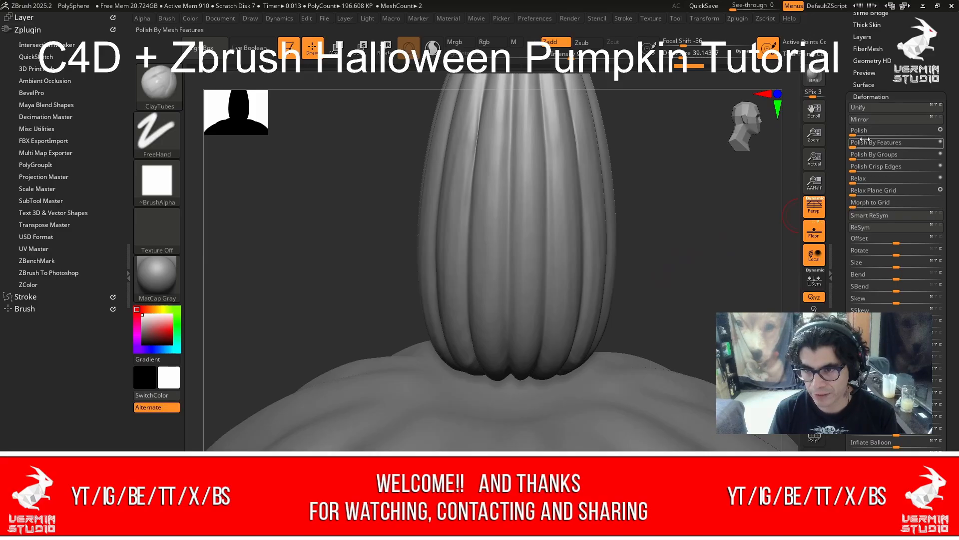
{"action": "left_click_drag", "start_coordinate": [865, 135], "coordinate": [866, 134]}
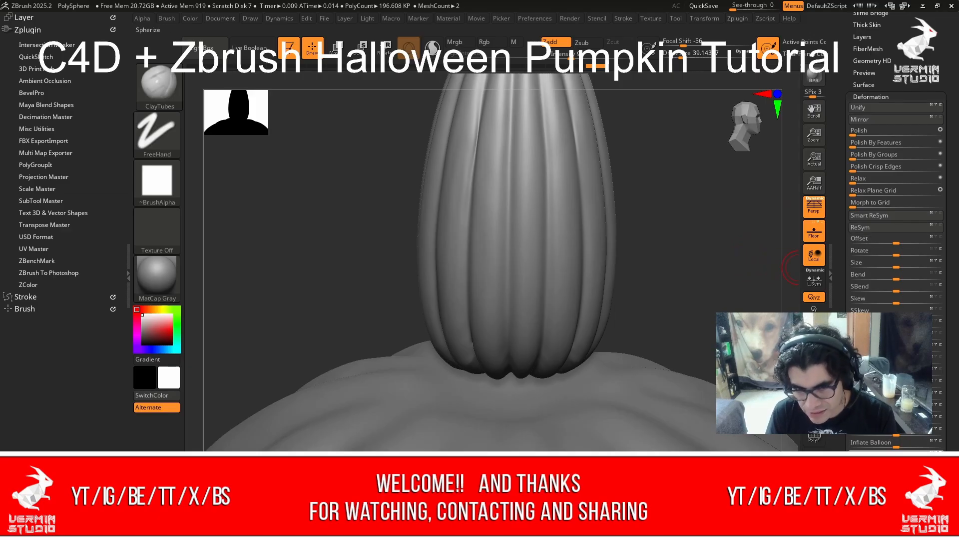
{"action": "left_click_drag", "start_coordinate": [896, 420], "coordinate": [909, 420]}
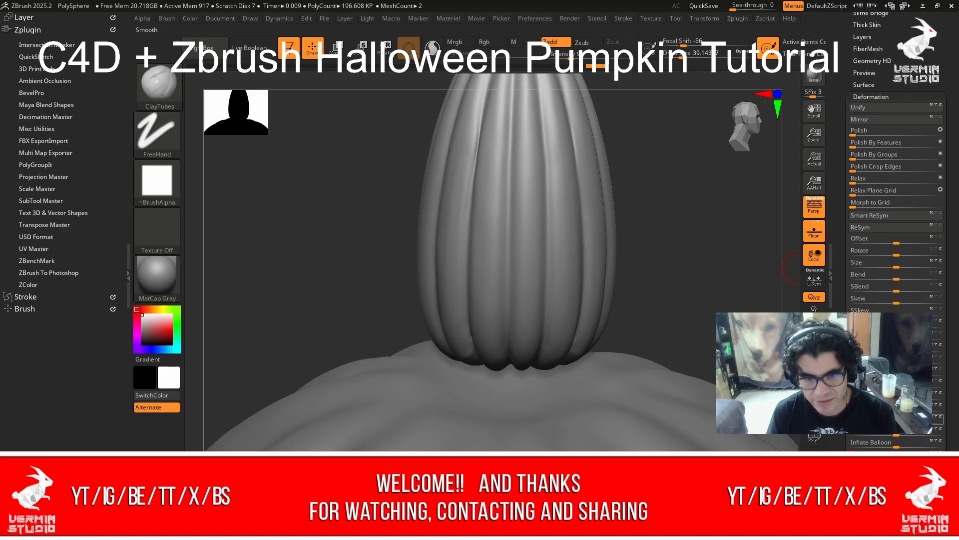
{"action": "left_click_drag", "start_coordinate": [664, 216], "coordinate": [668, 189]}
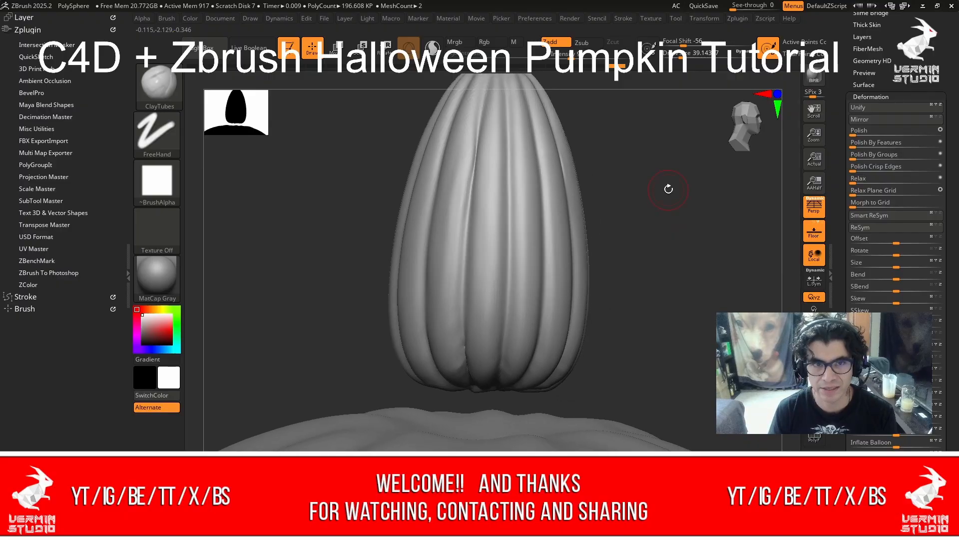
Lower the stem onto the pumpkin's crown, stretch it vertically by about 1.07, and check the fit from several angles.
{"action": "key", "text": "w"}
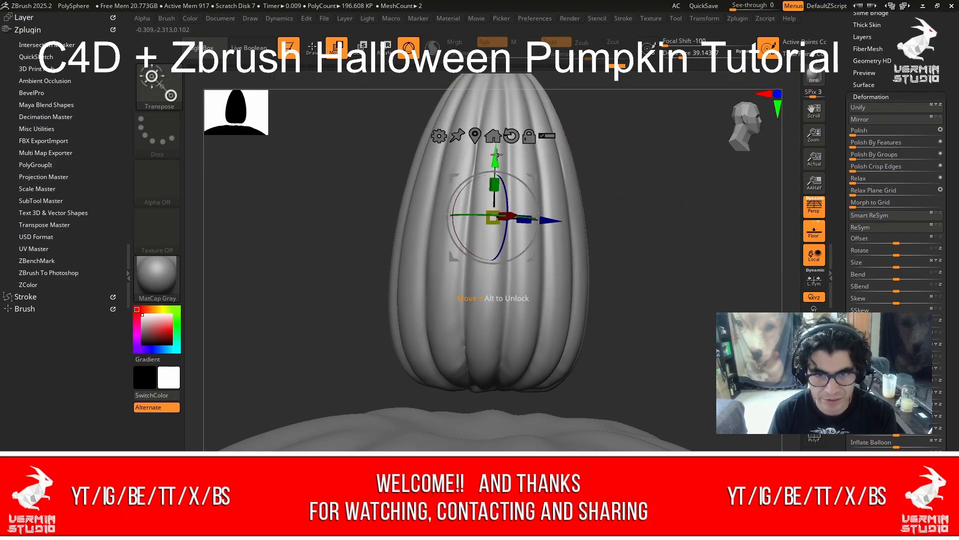
{"action": "left_click_drag", "start_coordinate": [496, 155], "coordinate": [502, 194]}
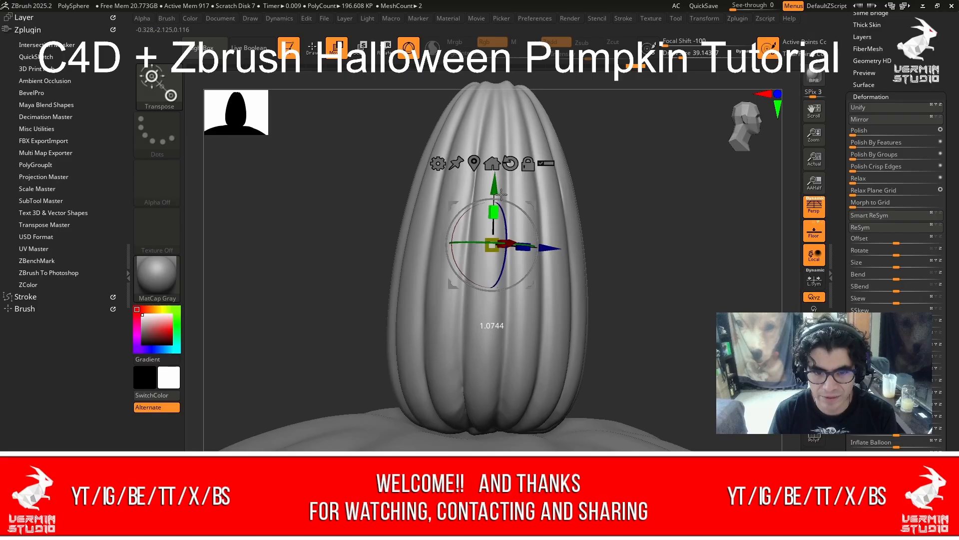
{"action": "left_click_drag", "start_coordinate": [608, 228], "coordinate": [605, 190], "text": "shift"}
{"action": "left_click_drag", "start_coordinate": [812, 387], "coordinate": [811, 278]}
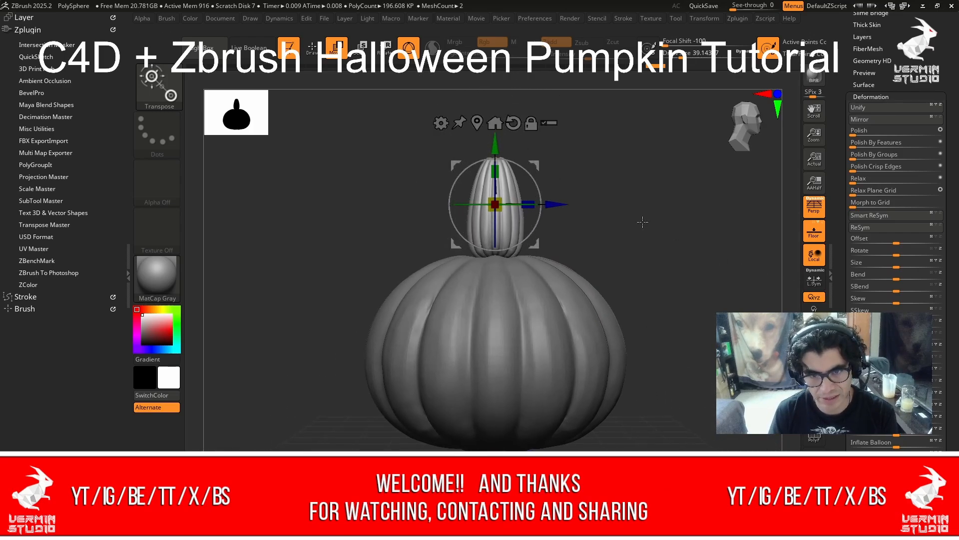
{"action": "left_click_drag", "start_coordinate": [630, 222], "coordinate": [592, 225]}
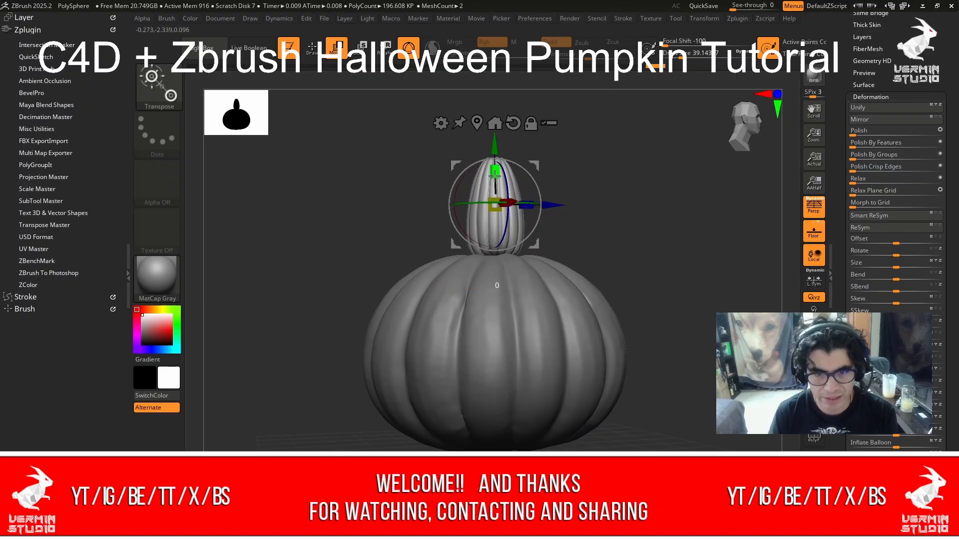
{"action": "left_click_drag", "start_coordinate": [495, 174], "coordinate": [496, 175]}
{"action": "left_click_drag", "start_coordinate": [617, 231], "coordinate": [649, 281]}
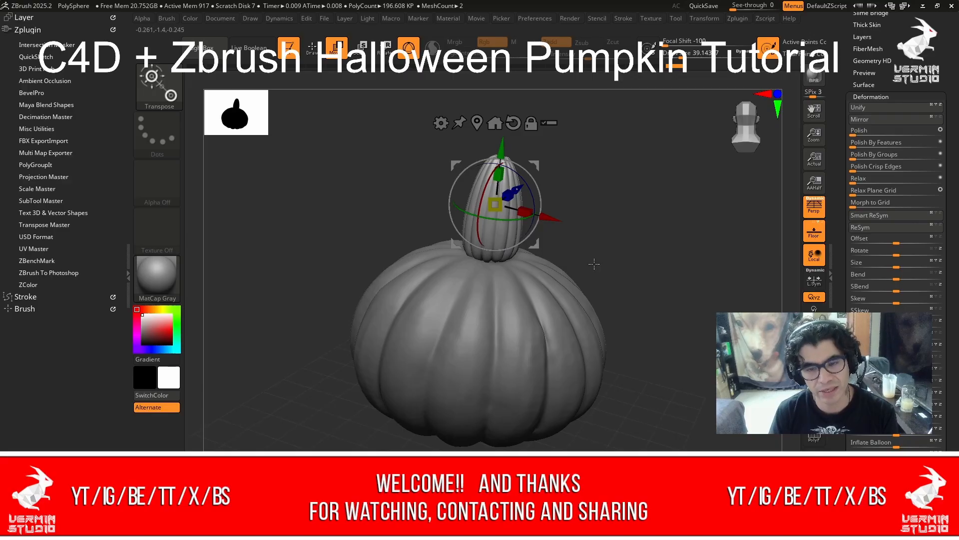
{"action": "left_click_drag", "start_coordinate": [594, 264], "coordinate": [592, 290]}
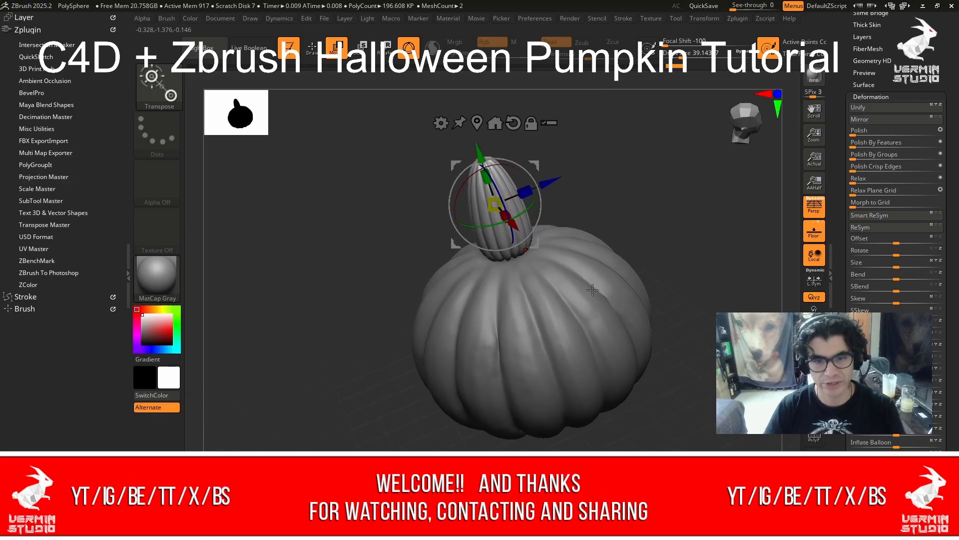
{"action": "left_click_drag", "start_coordinate": [663, 213], "coordinate": [580, 159]}
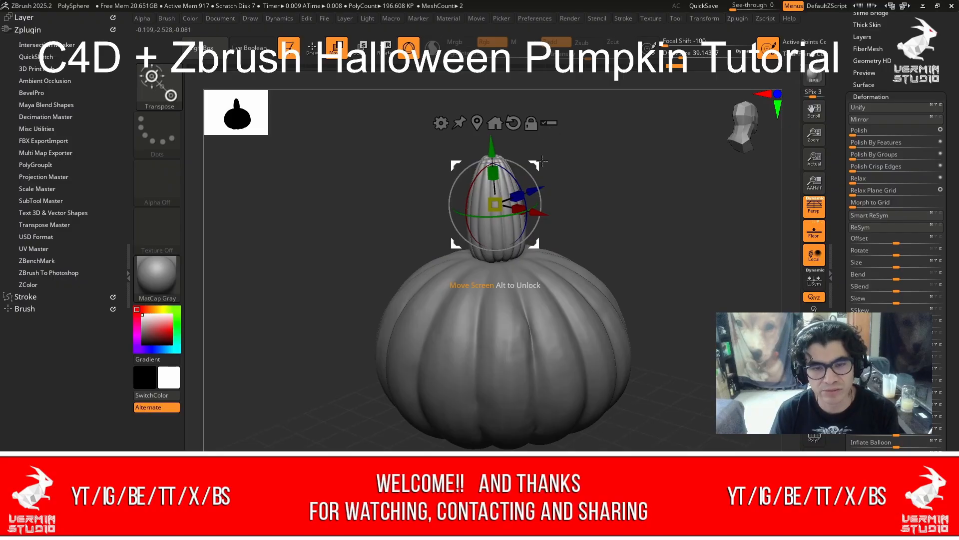
Set the brush draw size to about 101, flatten the stem's tip with TrimDynamic and soften it with the Smooth brush.
{"action": "key", "text": "q"}
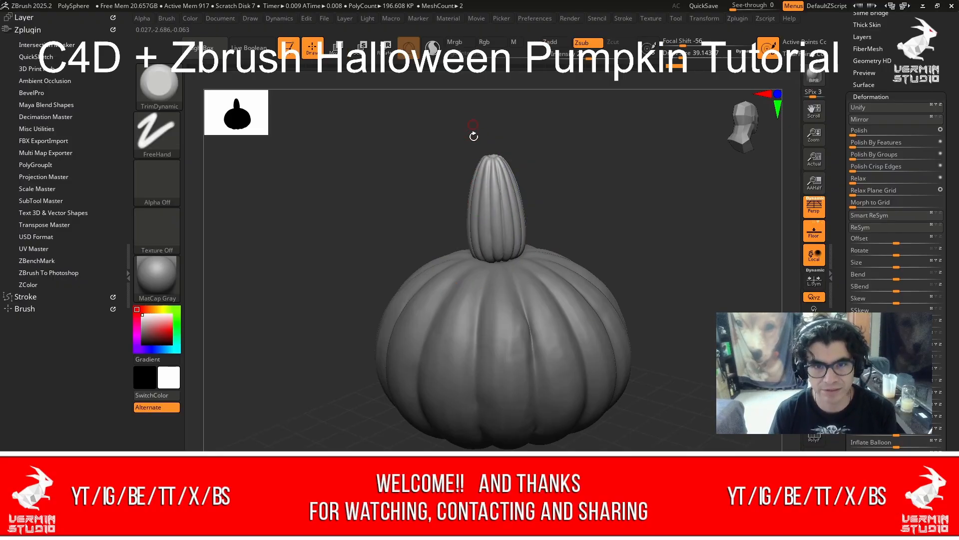
{"action": "mouse_move", "coordinate": [473, 137]}
{"action": "left_mouse_down", "text": "alt"}
{"action": "mouse_move", "coordinate": [462, 145]}
{"action": "mouse_move", "coordinate": [557, 182]}
{"action": "mouse_move", "coordinate": [647, 190]}
{"action": "mouse_move", "coordinate": [674, 256]}
{"action": "mouse_move", "coordinate": [471, 155]}
{"action": "left_mouse_up", "text": "alt"}
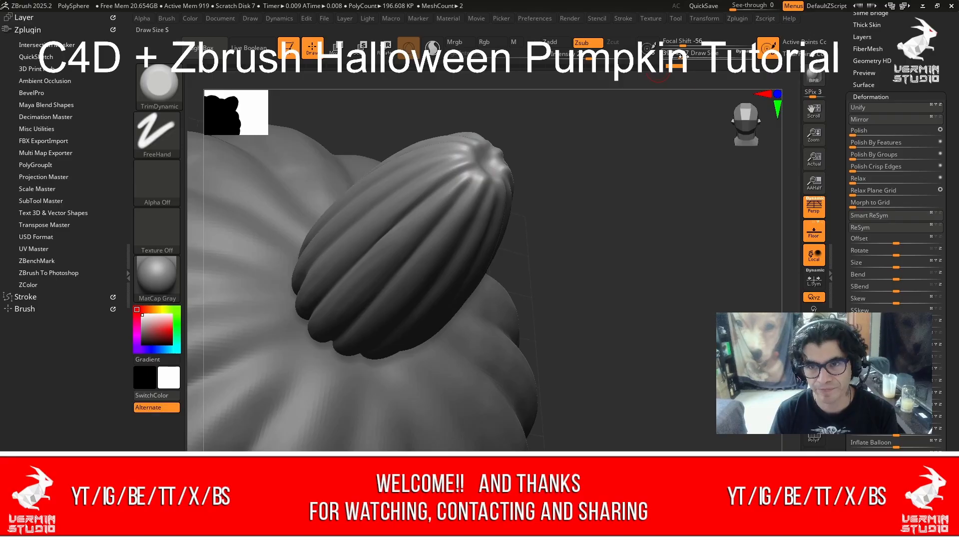
{"action": "left_click_drag", "start_coordinate": [681, 56], "coordinate": [666, 56]}
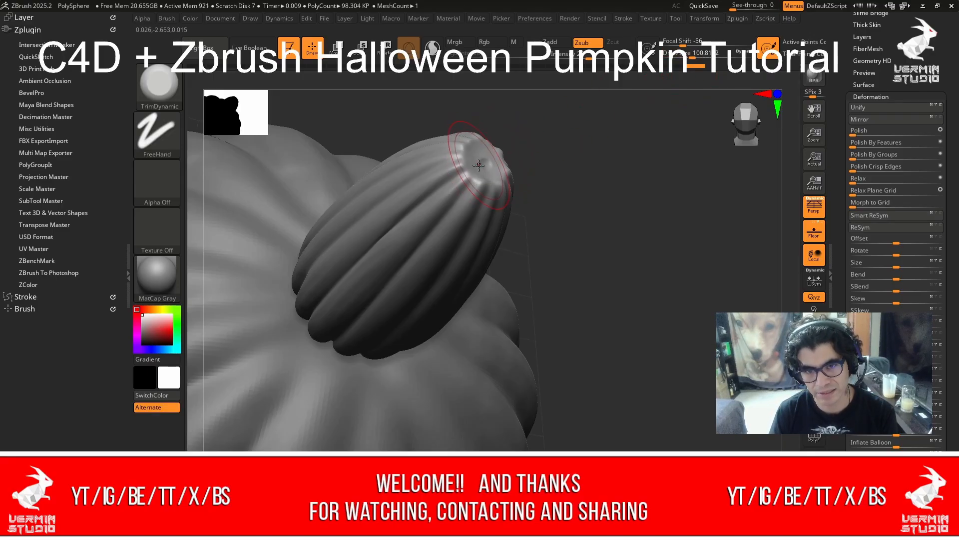
{"action": "key", "text": "shift"}
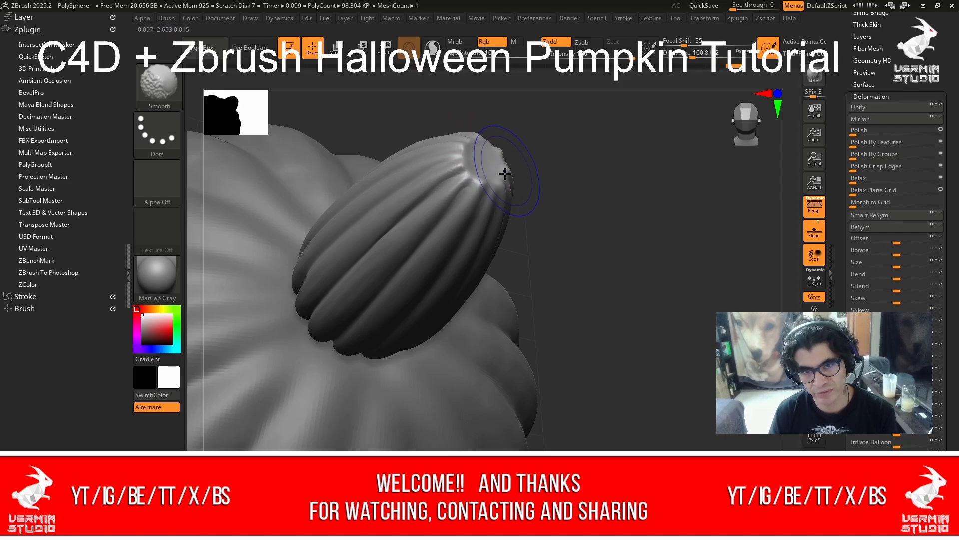
{"action": "mouse_move", "coordinate": [501, 163]}
{"action": "left_mouse_down", "text": "shift"}
{"action": "mouse_move", "coordinate": [476, 150]}
{"action": "mouse_move", "coordinate": [426, 214]}
{"action": "mouse_move", "coordinate": [452, 203]}
{"action": "left_mouse_up", "text": "shift"}
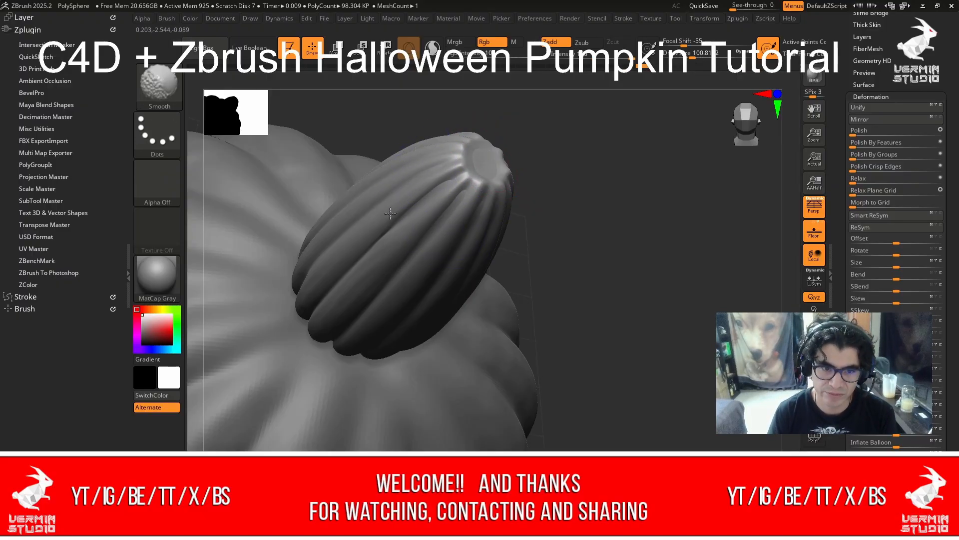
Smooth the stem's tip and ribs around its other sides and apply a slight Polish By Features deformation.
{"action": "left_click_drag", "start_coordinate": [631, 235], "coordinate": [485, 222]}
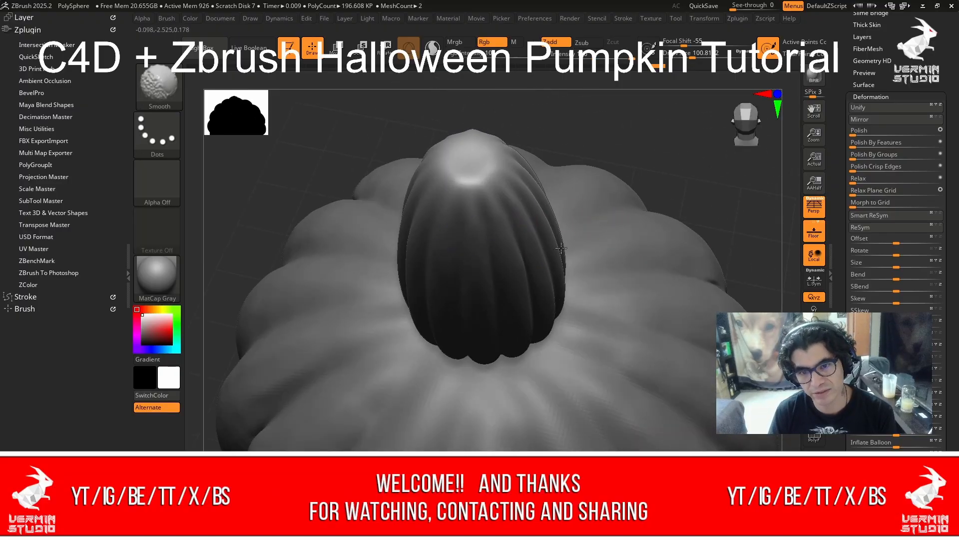
{"action": "left_click_drag", "start_coordinate": [561, 248], "coordinate": [564, 255], "text": "shift"}
{"action": "left_click_drag", "start_coordinate": [737, 171], "coordinate": [602, 207]}
{"action": "left_click_drag", "start_coordinate": [550, 191], "coordinate": [552, 214], "text": "shift"}
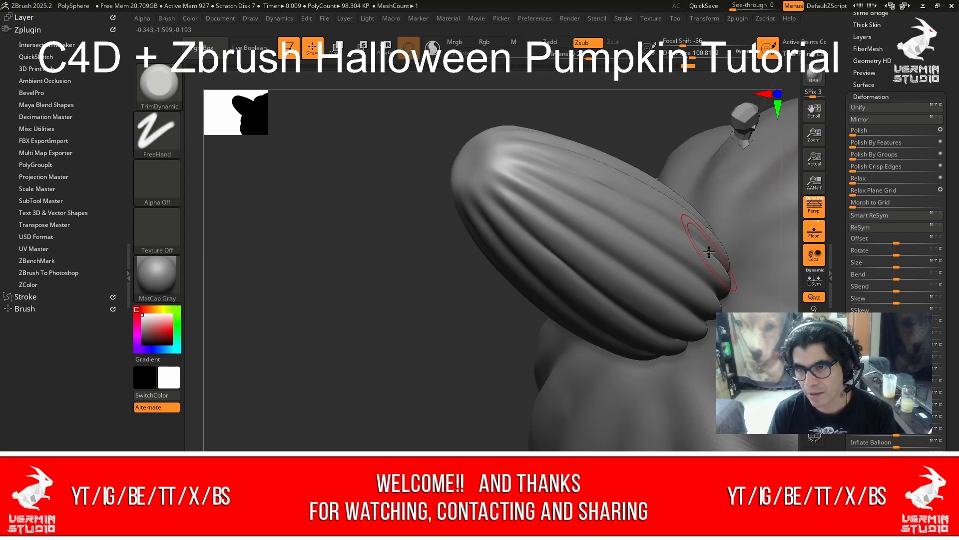
{"action": "left_click_drag", "start_coordinate": [857, 145], "coordinate": [853, 146]}
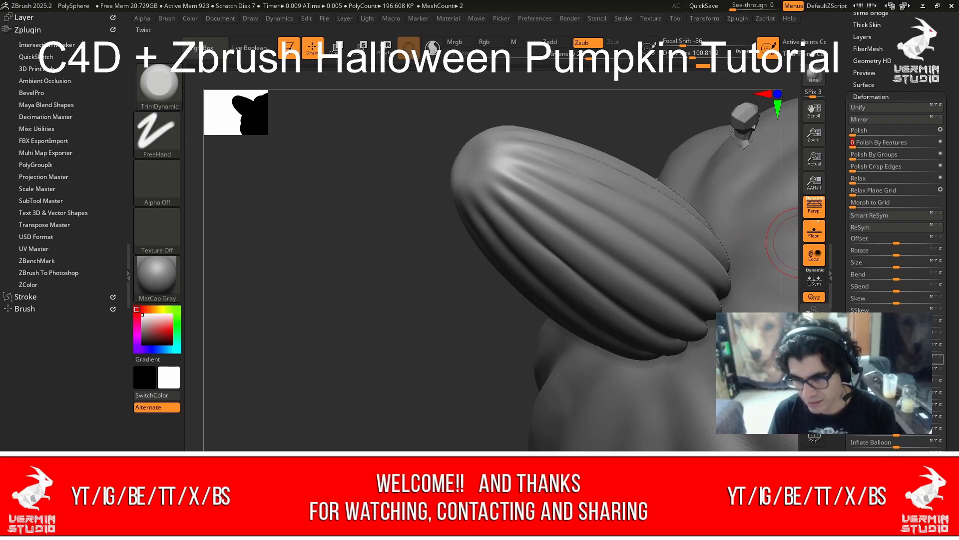
Narrow the pumpkin stem slightly toward its tip with the Taper deformation.
{"action": "left_click_drag", "start_coordinate": [897, 359], "coordinate": [902, 360]}
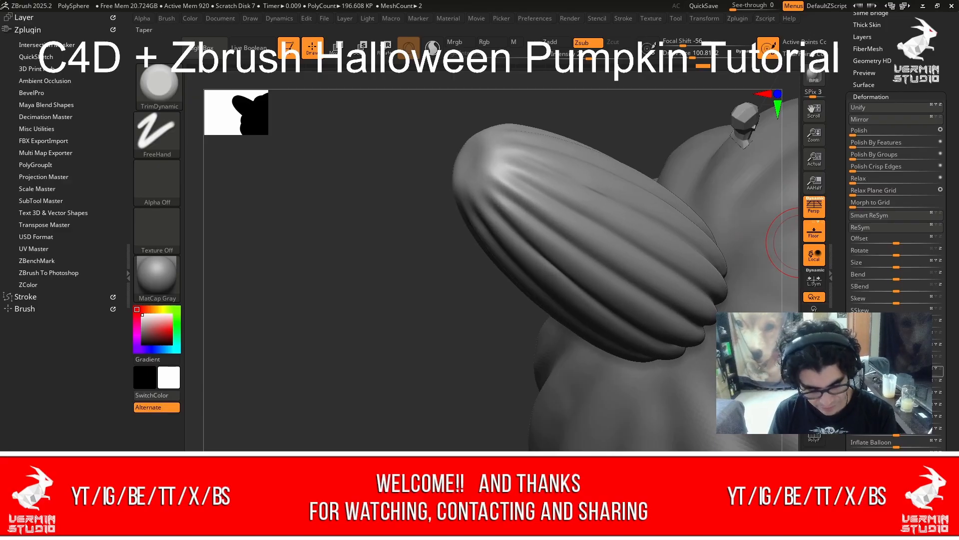
{"action": "key", "text": "ctrl"}
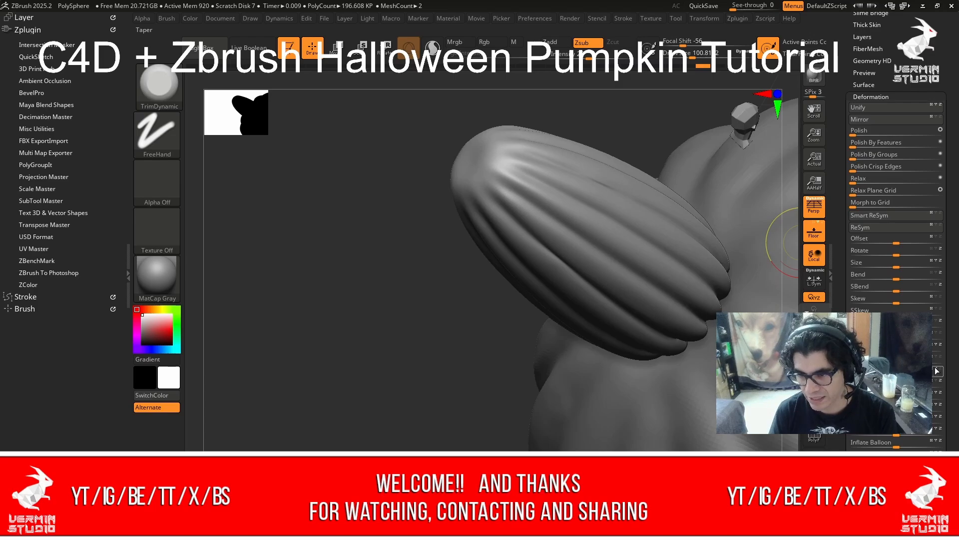
{"action": "left_click_drag", "start_coordinate": [897, 371], "coordinate": [902, 371]}
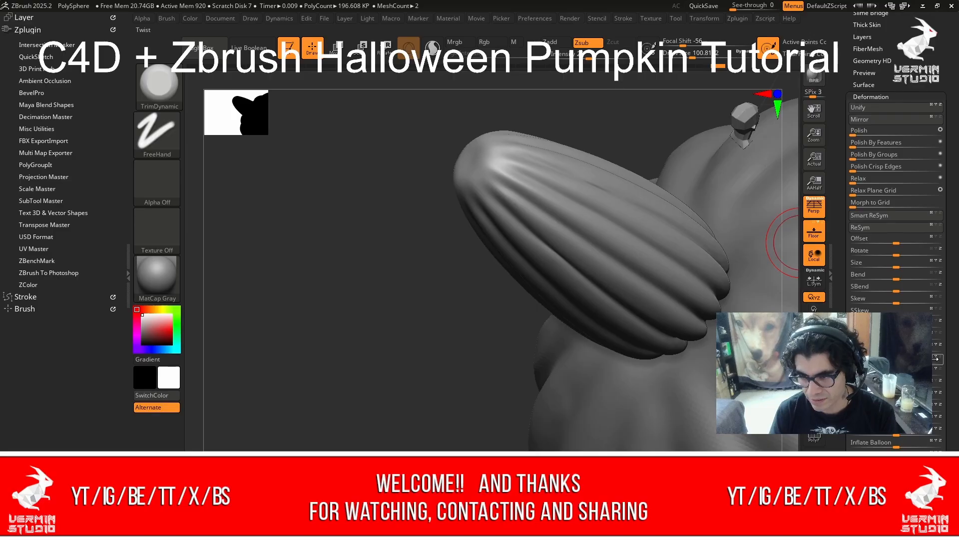
Twist the stem's ridges and try the Smooth Skew deformation on different axes.
{"action": "left_click_drag", "start_coordinate": [896, 360], "coordinate": [899, 359]}
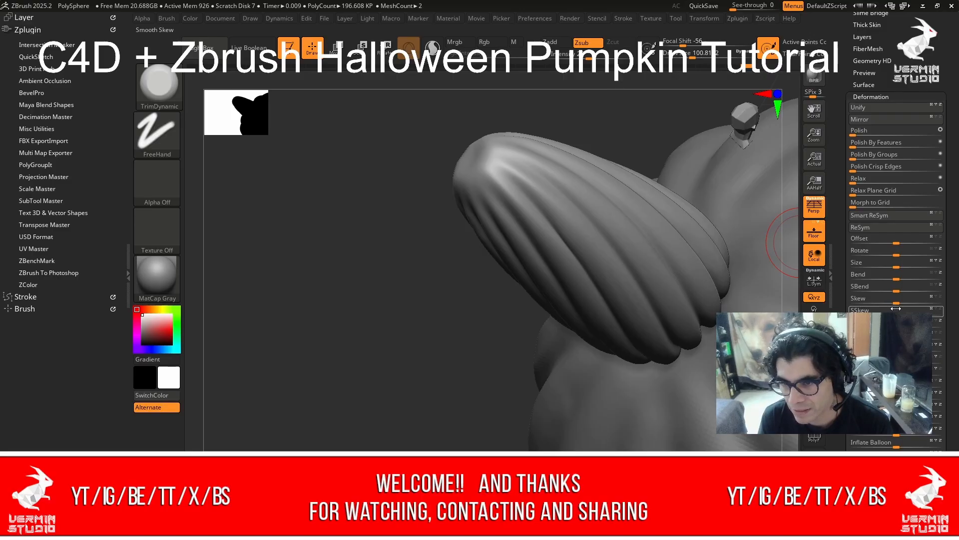
{"action": "left_click_drag", "start_coordinate": [892, 306], "coordinate": [903, 311]}
{"action": "key", "text": "ctrl+z"}
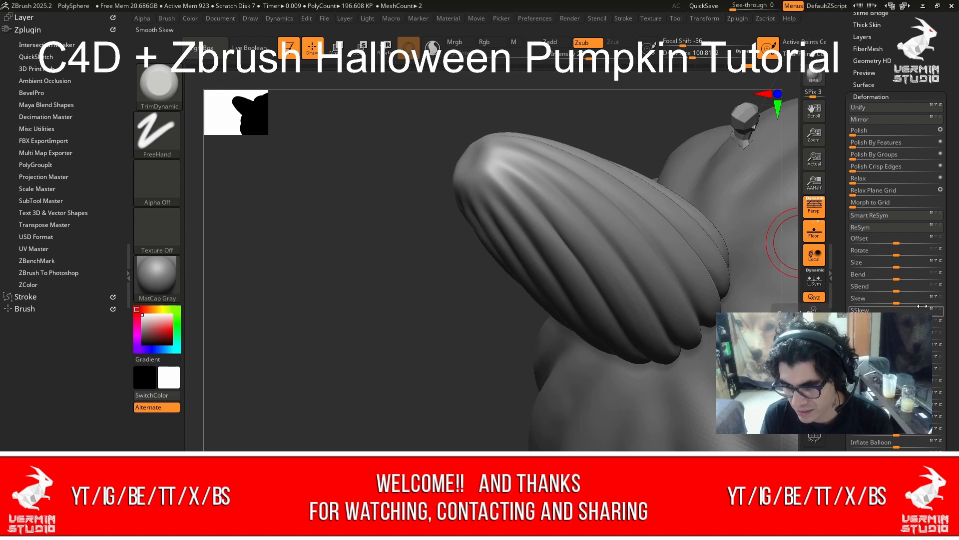
{"action": "left_click", "coordinate": [924, 302]}
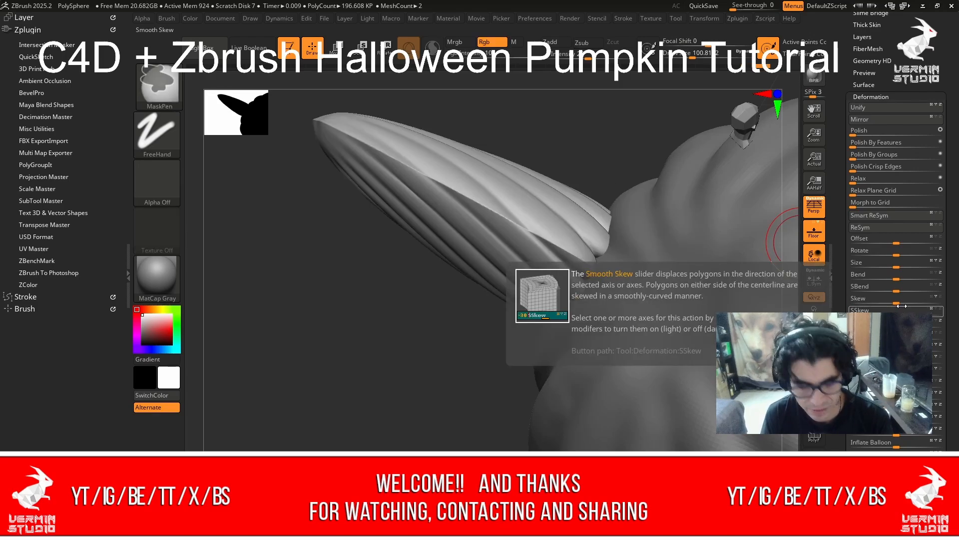
{"action": "key", "text": "ctrl+z"}
Try the Squeeze deformation on the twisted stem.
{"action": "left_click_drag", "start_coordinate": [397, 339], "coordinate": [542, 206]}
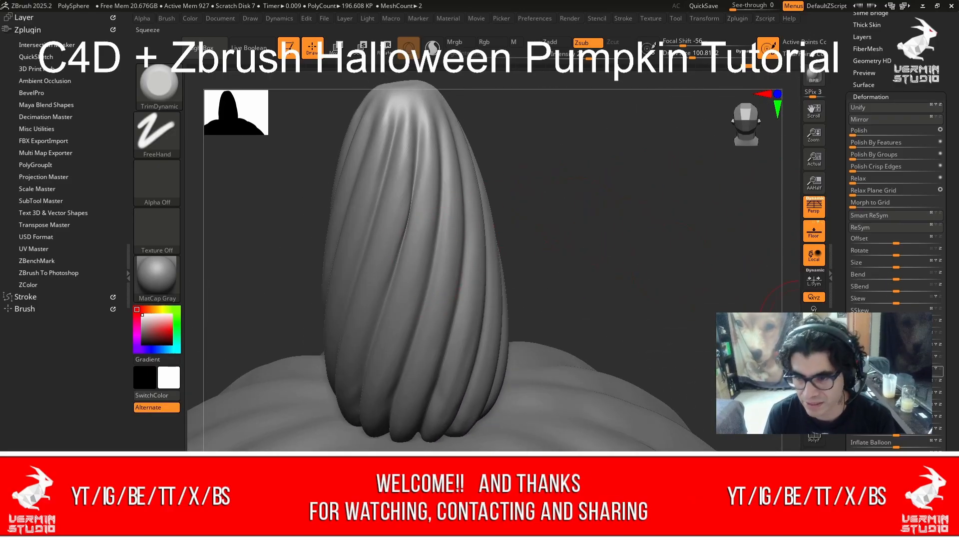
{"action": "key", "text": "ctrl+z"}
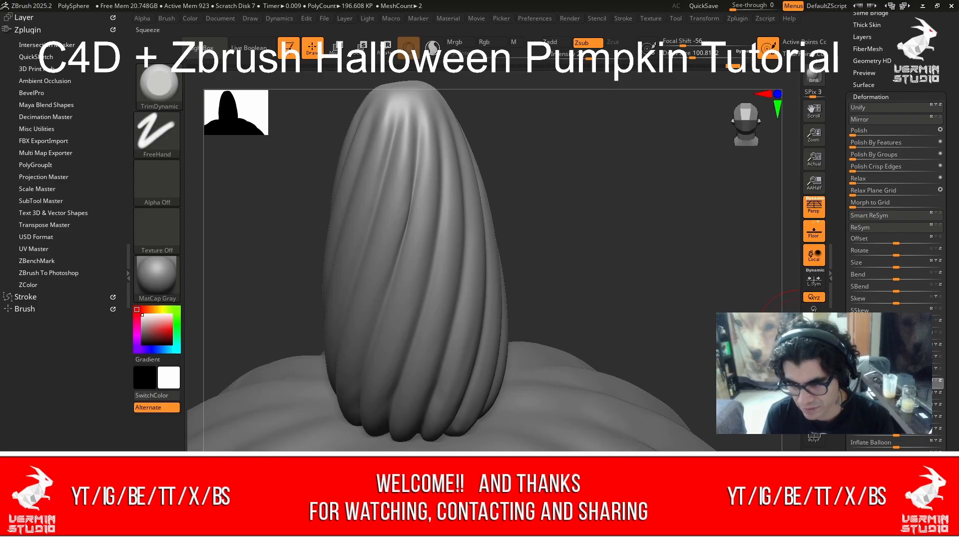
{"action": "mouse_move", "coordinate": [897, 386]}
{"action": "left_mouse_down"}
{"action": "mouse_move", "coordinate": [912, 387]}
{"action": "mouse_move", "coordinate": [896, 386]}
{"action": "left_mouse_up"}
{"action": "key", "text": "ctrl"}
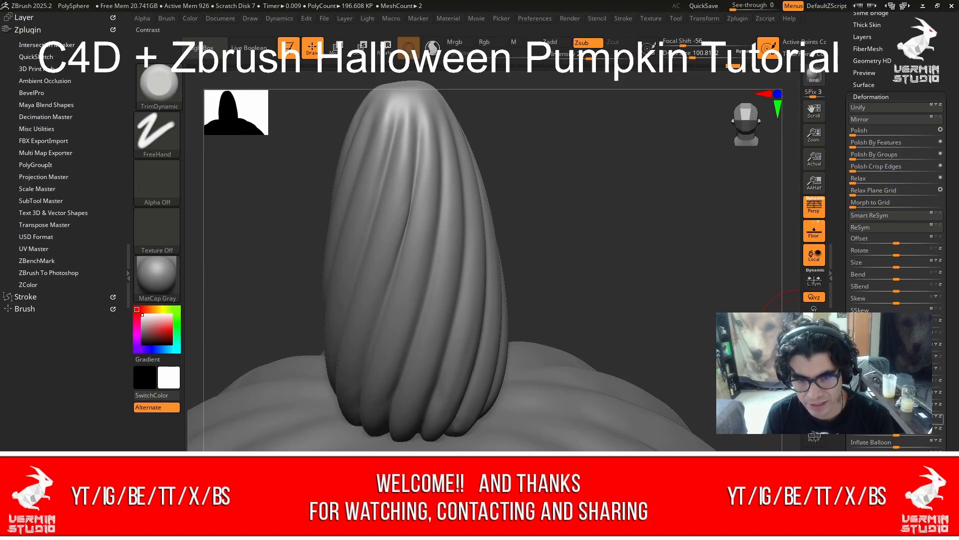
Roll the stem back in the undo history to before the twist and apply a milder Twist deformation.
{"action": "left_click_drag", "start_coordinate": [611, 228], "coordinate": [378, 241], "text": "alt"}
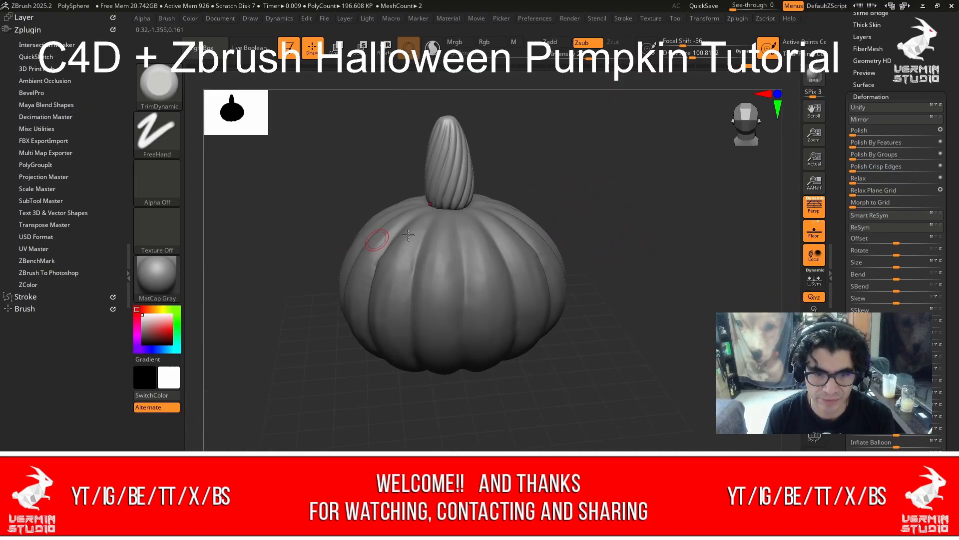
{"action": "right_click_drag", "start_coordinate": [544, 244], "coordinate": [548, 342], "text": "alt"}
{"action": "right_click_drag", "start_coordinate": [517, 252], "coordinate": [509, 224]}
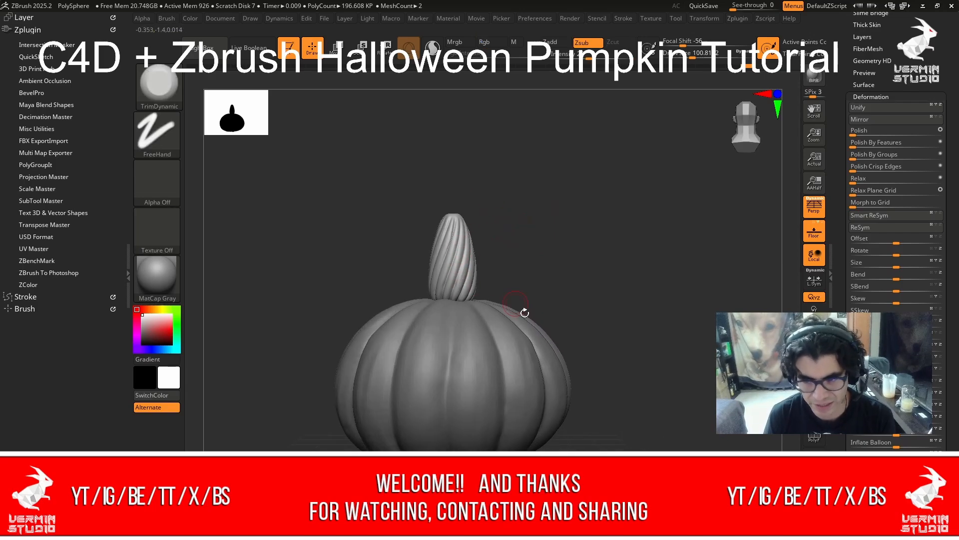
{"action": "mouse_move", "coordinate": [748, 71]}
{"action": "left_mouse_down"}
{"action": "mouse_move", "coordinate": [702, 77]}
{"action": "mouse_move", "coordinate": [734, 74]}
{"action": "left_mouse_up"}
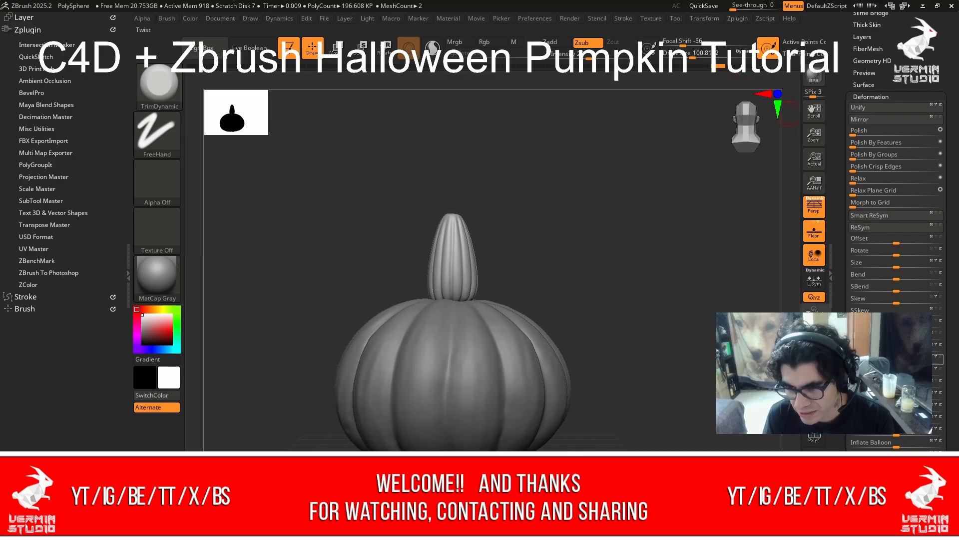
{"action": "left_click_drag", "start_coordinate": [896, 359], "coordinate": [907, 359]}
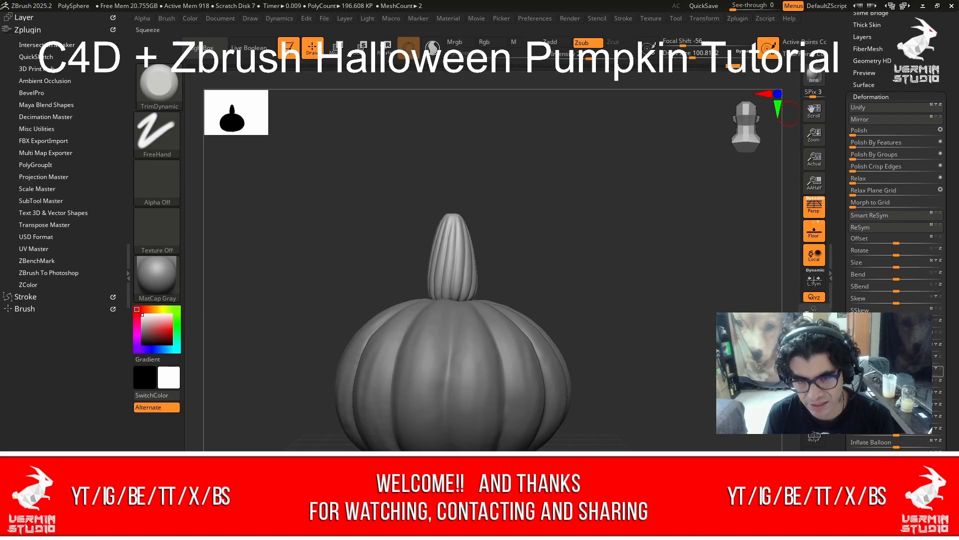
Show the transform gizmo on the stem and try to add a Bend Curve deformer.
{"action": "left_click", "coordinate": [336, 48]}
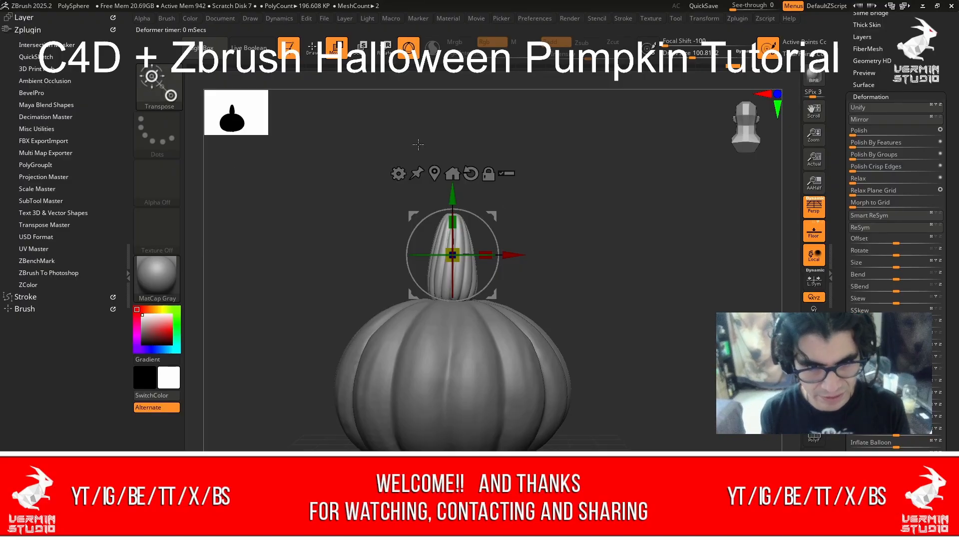
{"action": "left_click", "coordinate": [399, 170]}
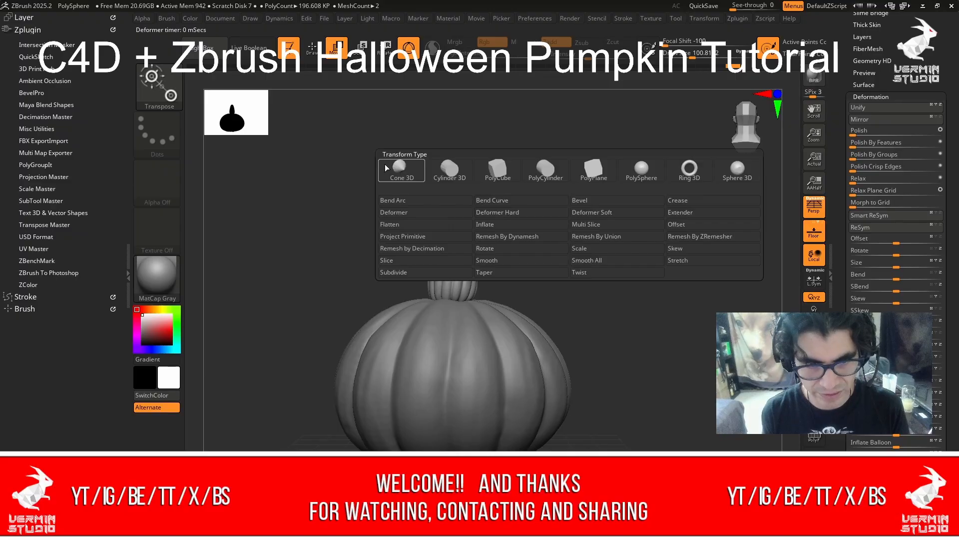
{"action": "left_click", "coordinate": [496, 202]}
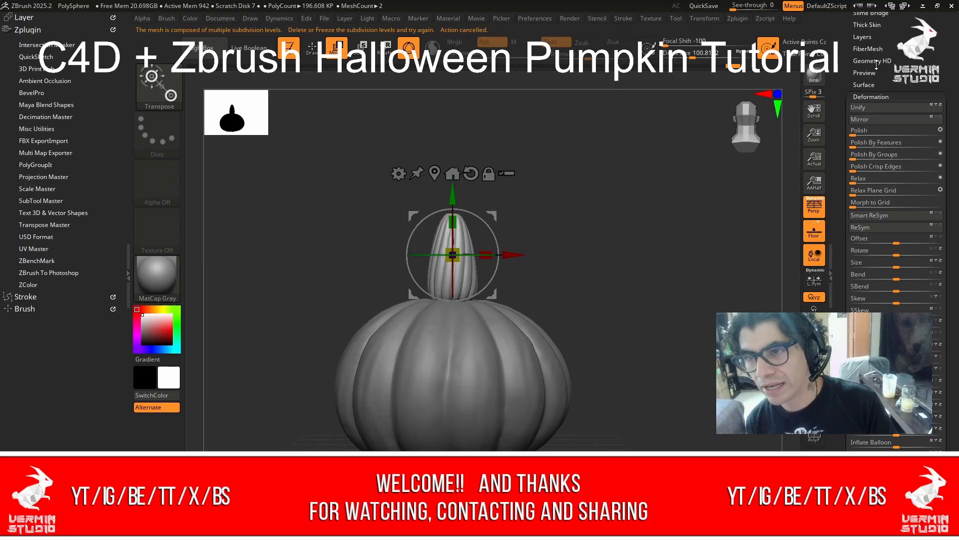
Freeze the stem's subdivision levels in its geometry settings.
{"action": "left_click", "coordinate": [895, 97]}
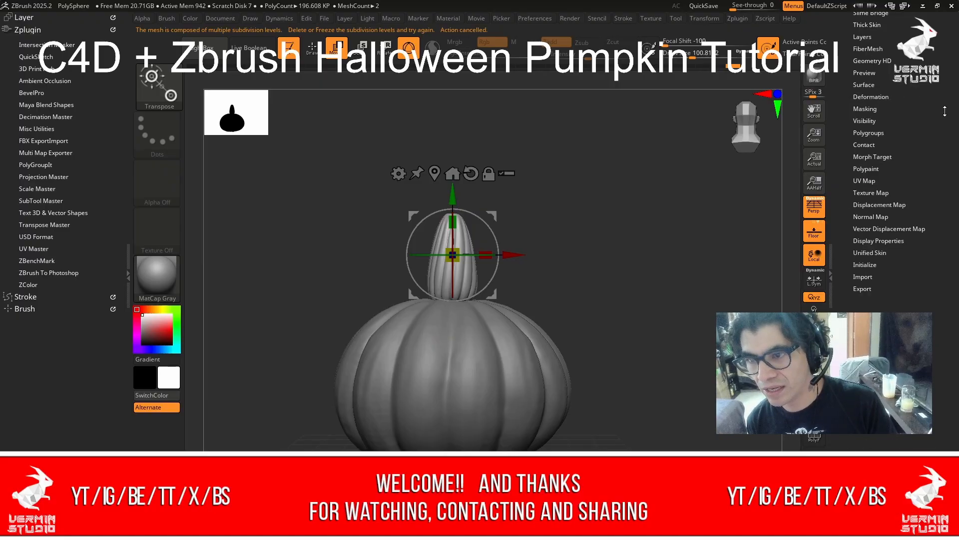
{"action": "left_click_drag", "start_coordinate": [945, 111], "coordinate": [934, 205]}
{"action": "left_click", "coordinate": [873, 160]}
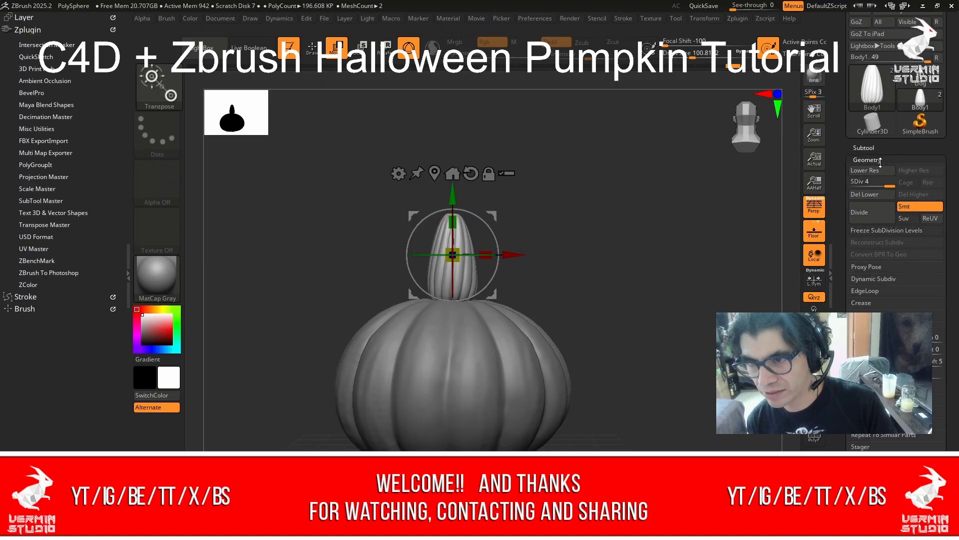
{"action": "left_click", "coordinate": [899, 231]}
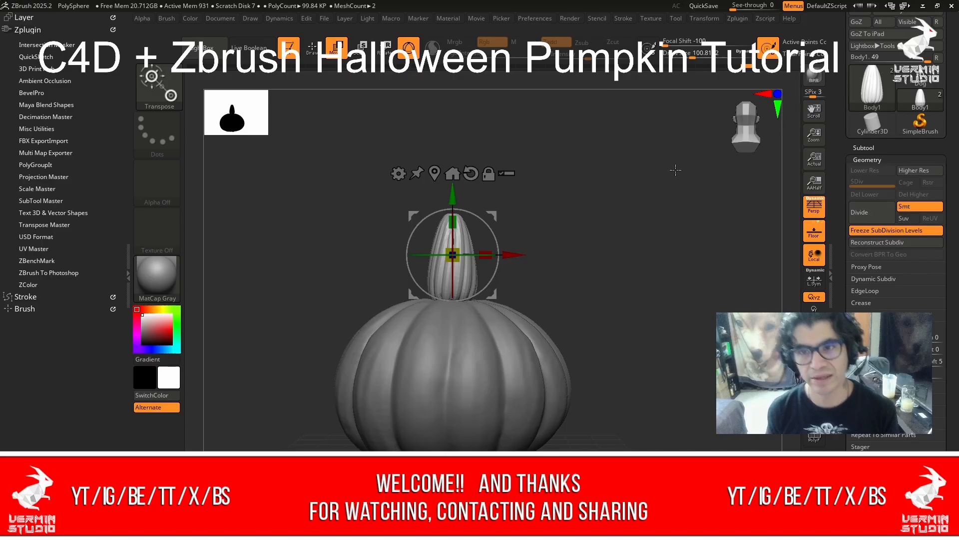
Add a Bend Curve deformer to the stem and move its curve points to arch the stem sideways.
{"action": "left_click", "coordinate": [399, 174]}
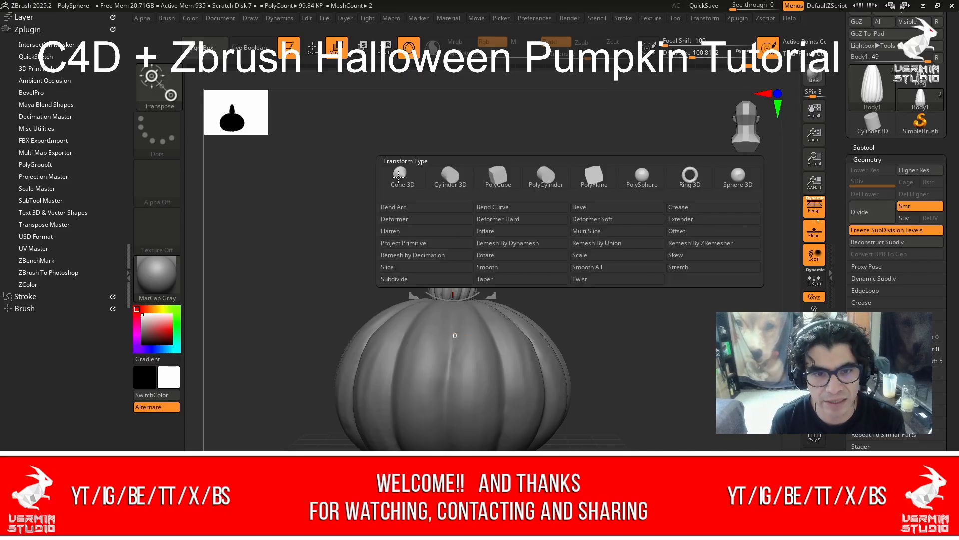
{"action": "left_click", "coordinate": [495, 209]}
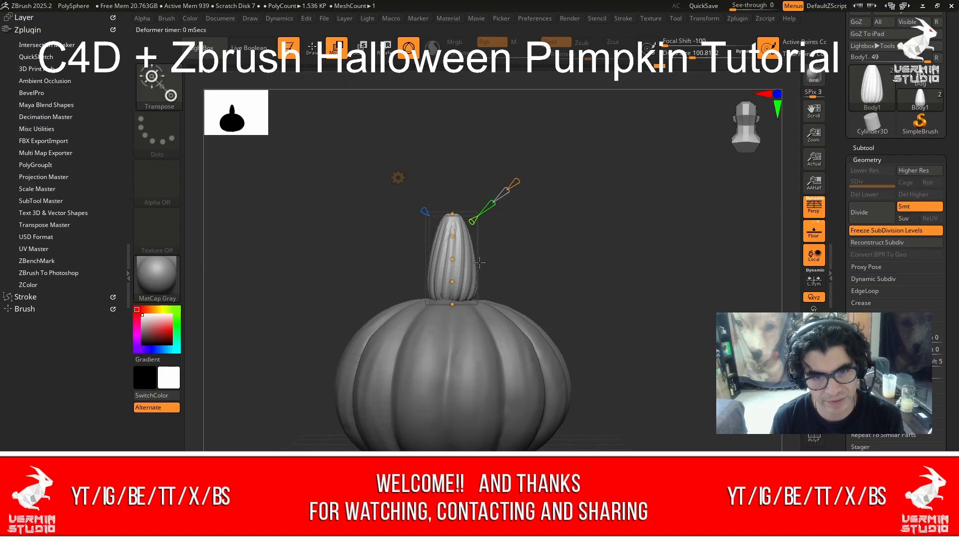
{"action": "left_click_drag", "start_coordinate": [453, 259], "coordinate": [460, 281]}
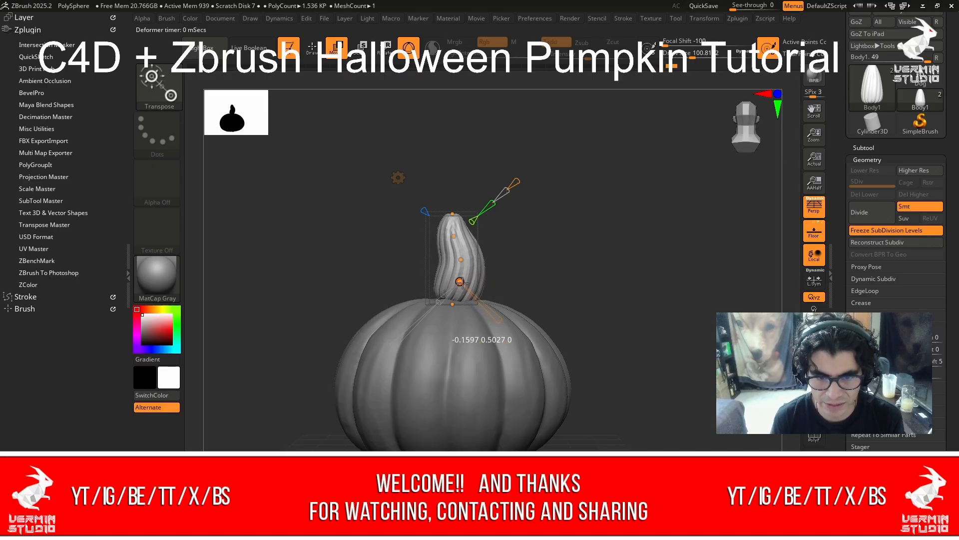
{"action": "left_click_drag", "start_coordinate": [452, 214], "coordinate": [439, 307]}
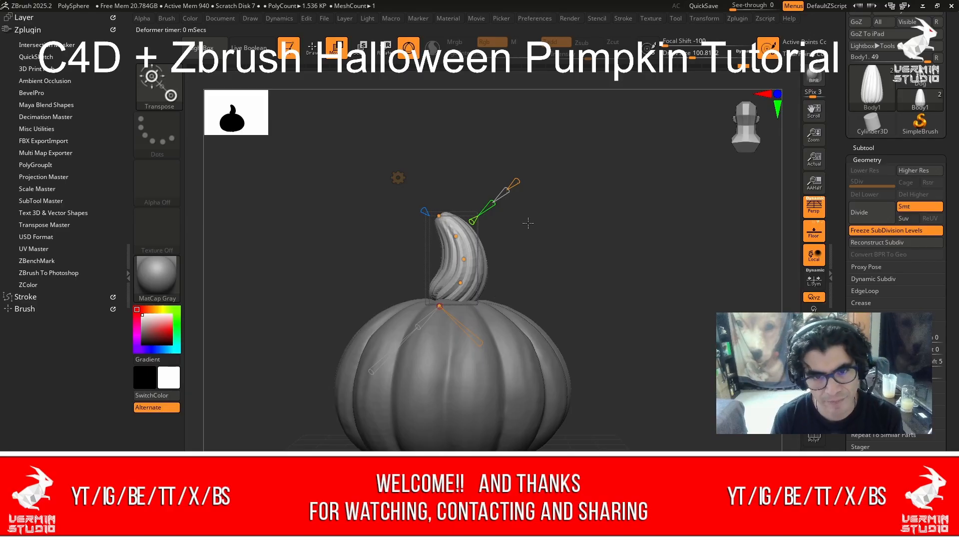
Adjust the stem's top and lower Bend Curve points from a side view and accept the deformation.
{"action": "left_click_drag", "start_coordinate": [602, 288], "coordinate": [660, 295]}
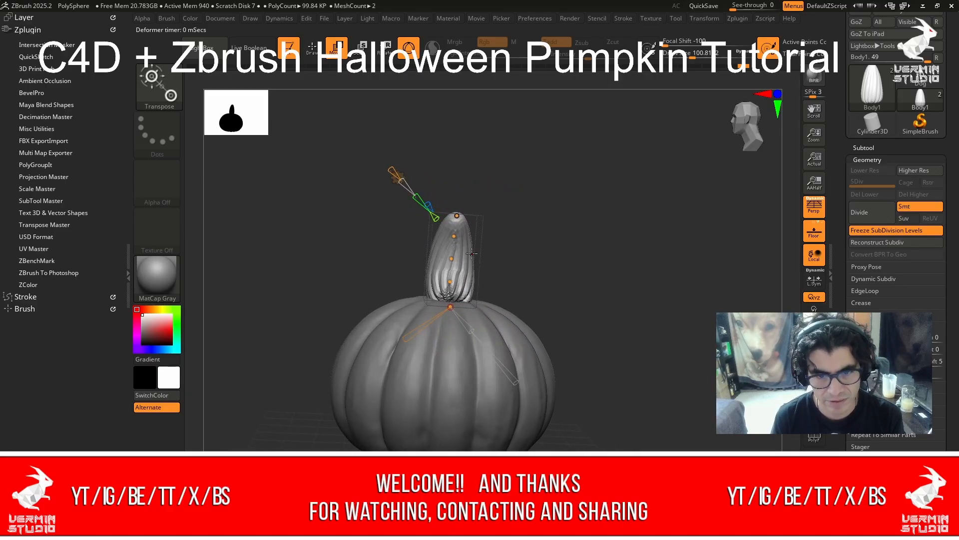
{"action": "left_click_drag", "start_coordinate": [452, 255], "coordinate": [458, 219]}
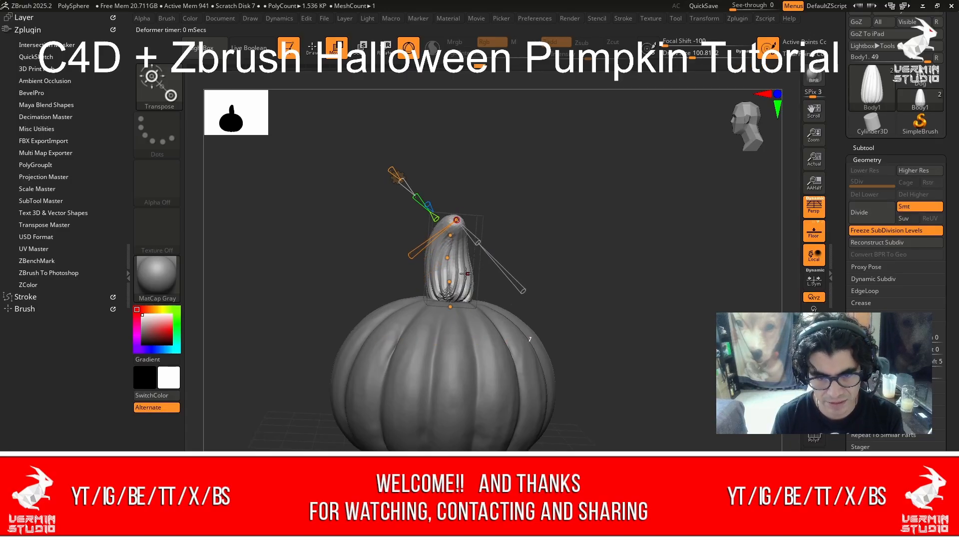
{"action": "left_click", "coordinate": [449, 282]}
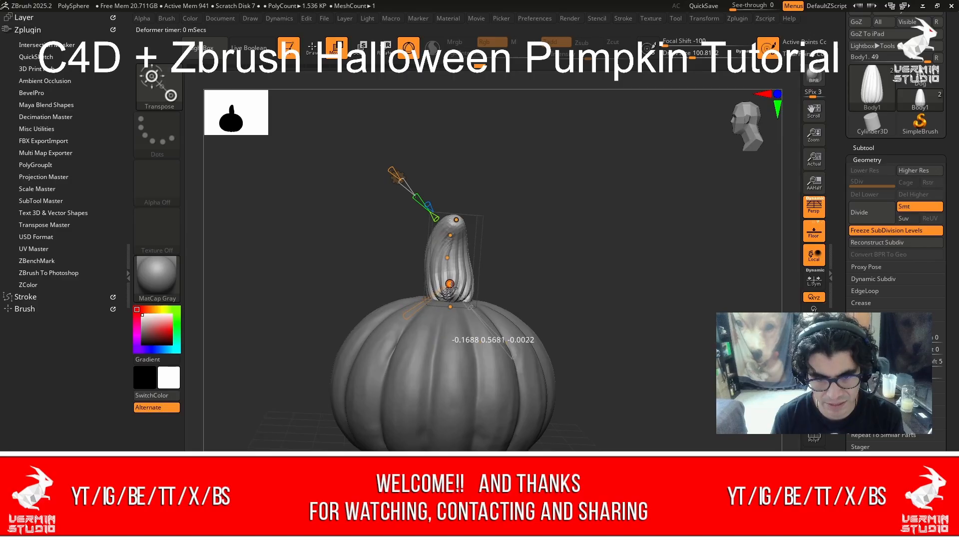
{"action": "left_click_drag", "start_coordinate": [451, 286], "coordinate": [451, 276]}
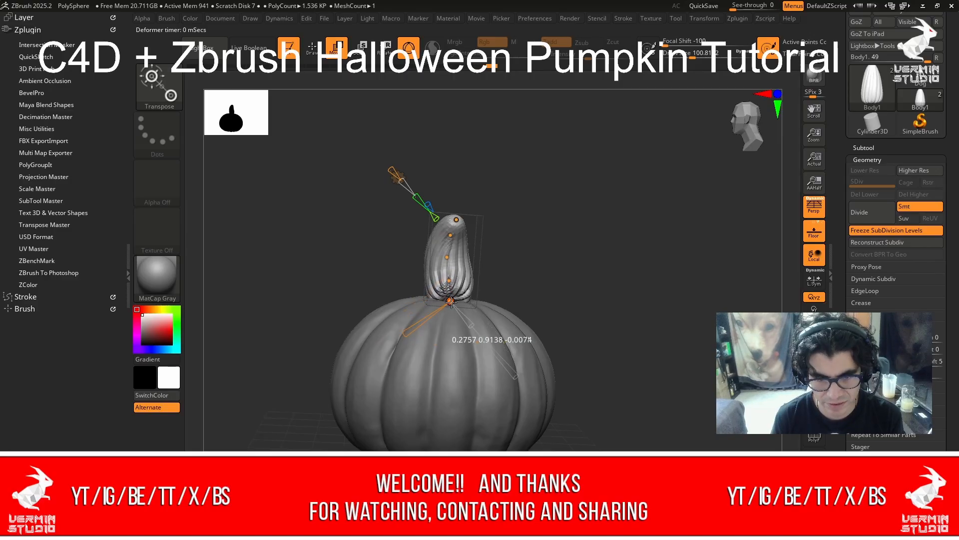
{"action": "left_click_drag", "start_coordinate": [554, 264], "coordinate": [485, 230]}
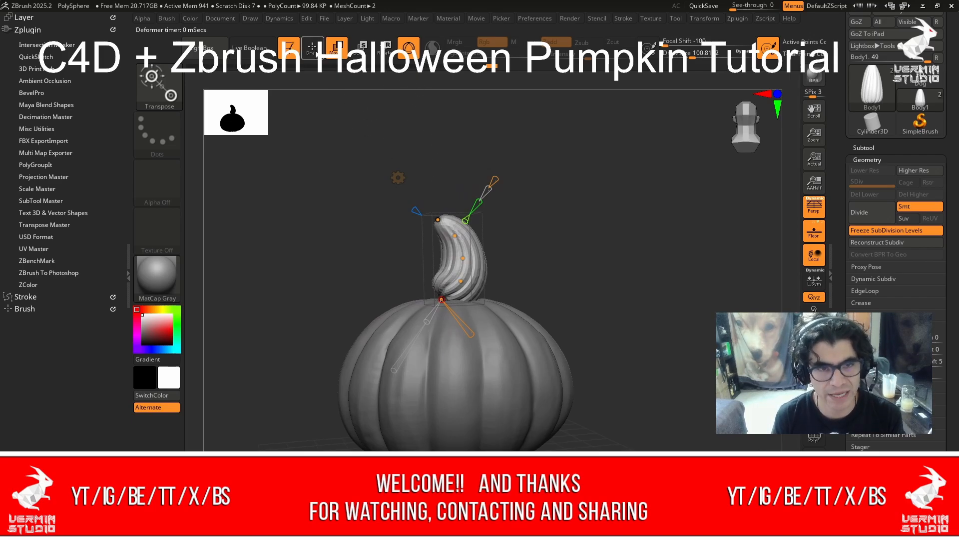
{"action": "left_click", "coordinate": [344, 57]}
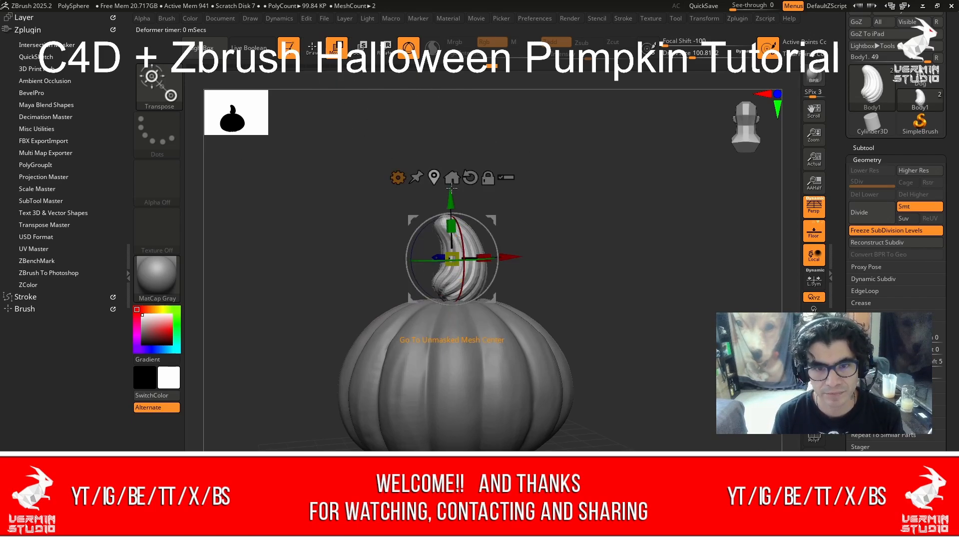
Rotate the curved stem with the gizmo so that its tip leans over to one side.
{"action": "left_click_drag", "start_coordinate": [424, 232], "coordinate": [421, 266]}
{"action": "left_click_drag", "start_coordinate": [578, 254], "coordinate": [537, 260]}
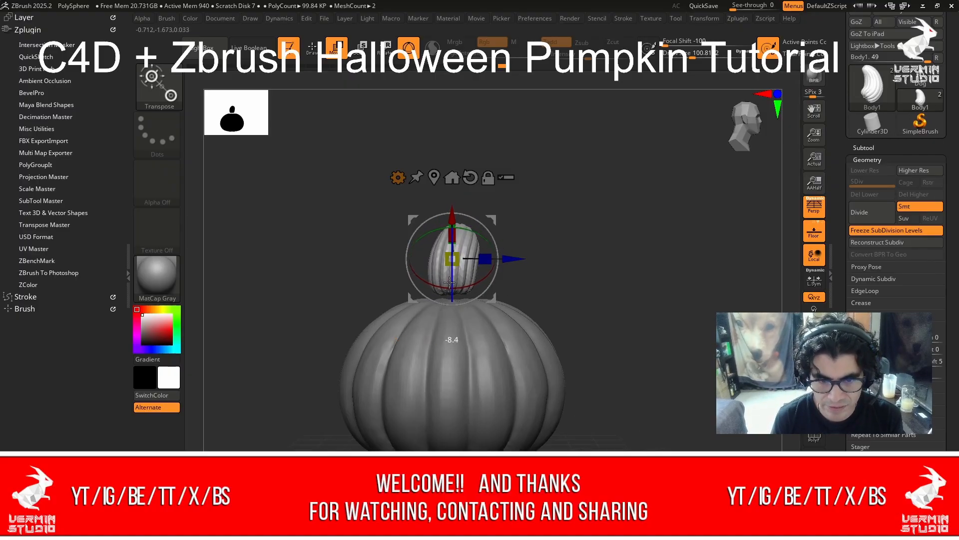
{"action": "left_click_drag", "start_coordinate": [556, 328], "coordinate": [617, 314]}
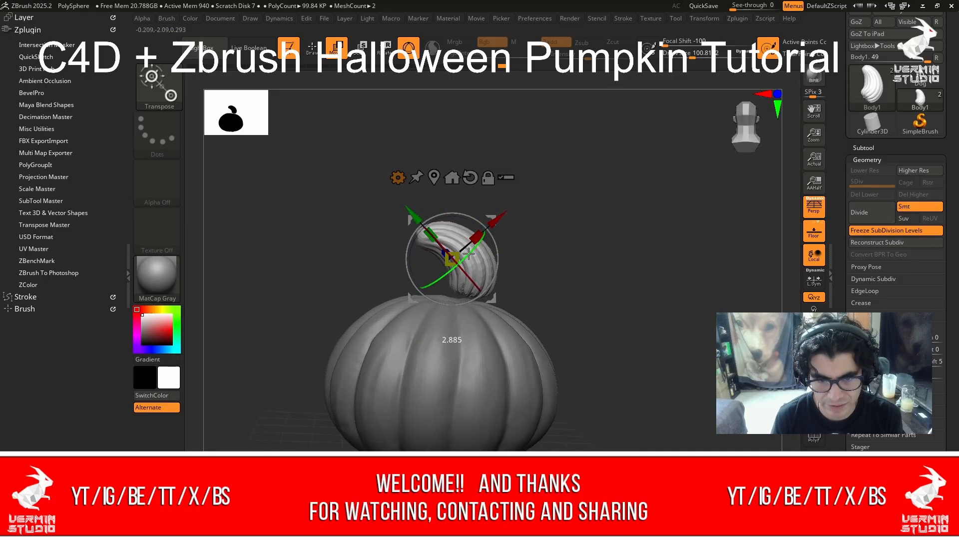
Move the leaning stem with the gizmo to seat its base on the pumpkin's top centre, adjusting it from front and side views.
{"action": "left_click_drag", "start_coordinate": [505, 220], "coordinate": [418, 227]}
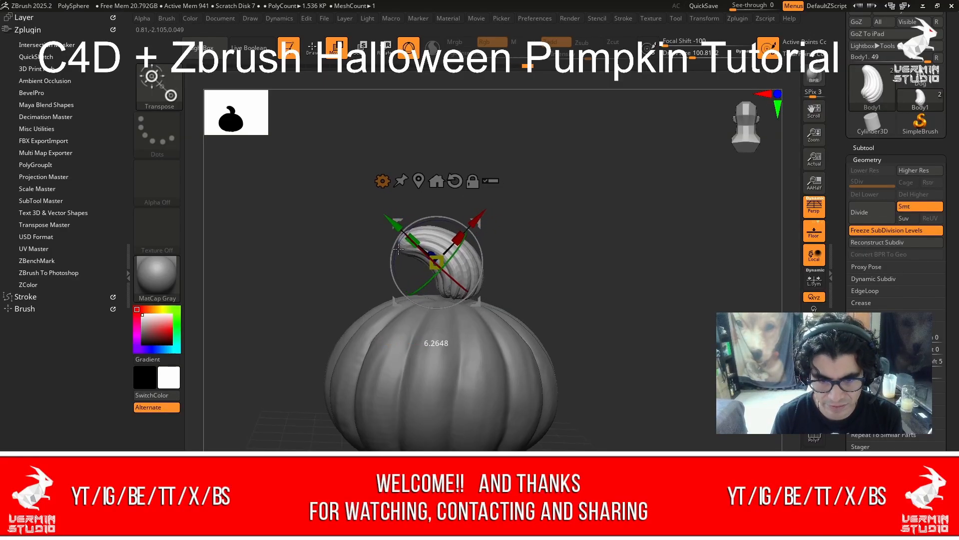
{"action": "left_click_drag", "start_coordinate": [488, 223], "coordinate": [472, 225]}
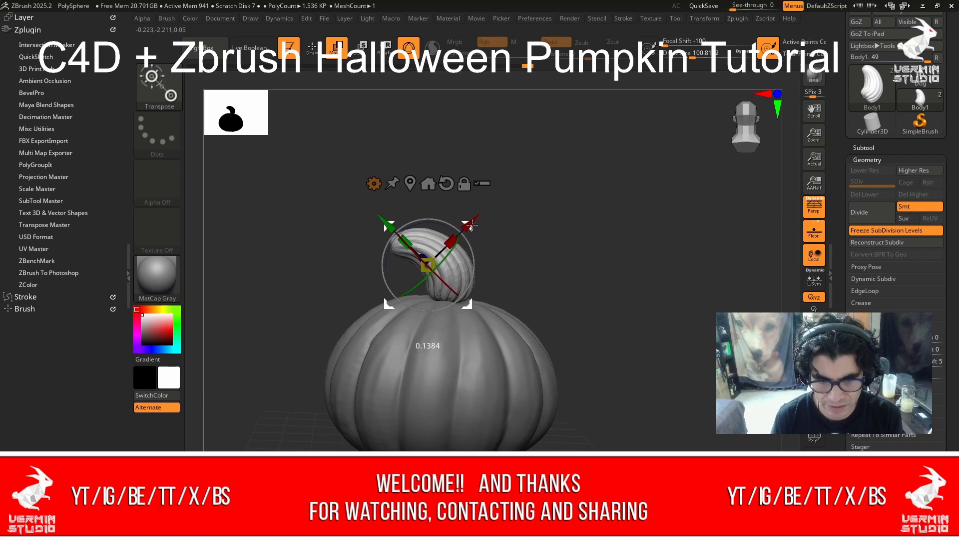
{"action": "left_click_drag", "start_coordinate": [391, 227], "coordinate": [394, 230]}
{"action": "left_click_drag", "start_coordinate": [561, 249], "coordinate": [537, 269]}
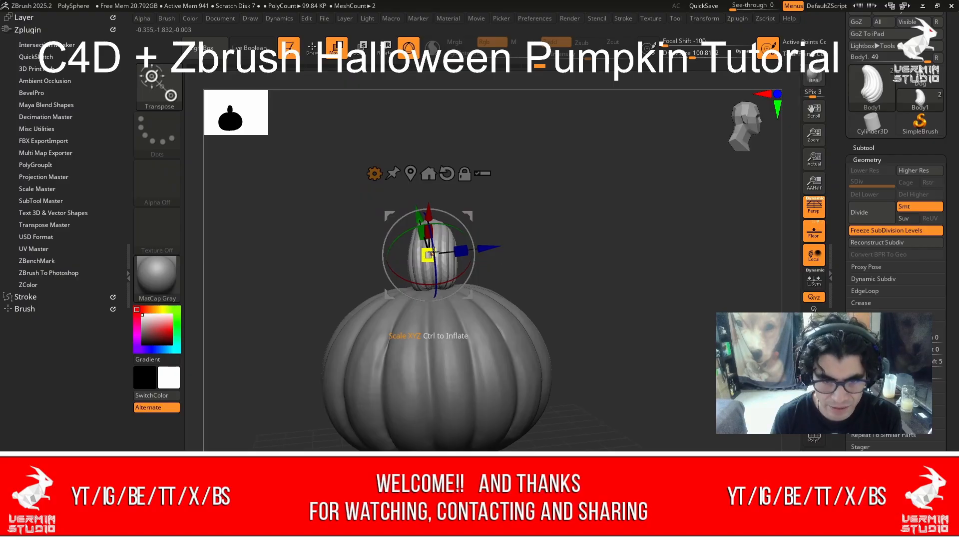
{"action": "left_click_drag", "start_coordinate": [433, 241], "coordinate": [433, 248]}
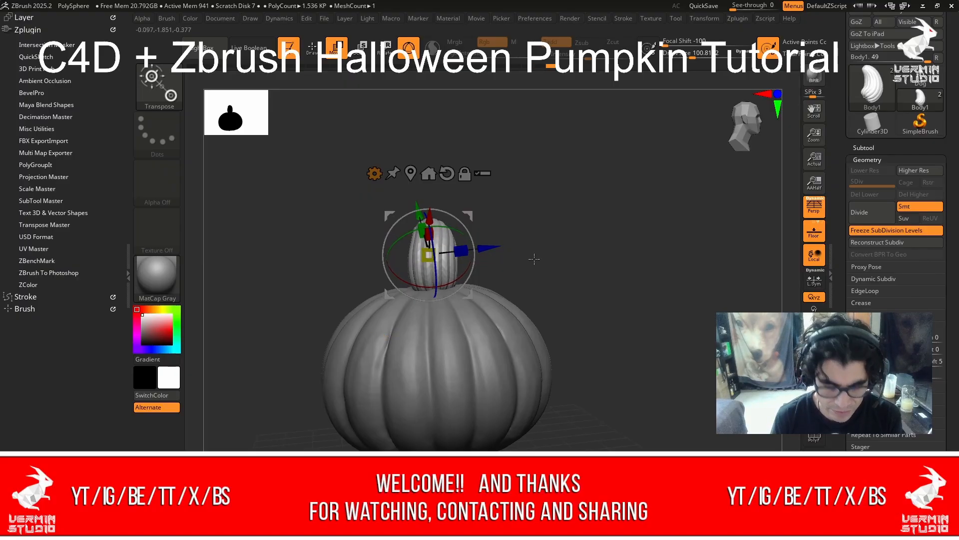
Try to restore the stem's subdivision levels by turning off Freeze SubDivision Levels.
{"action": "left_click_drag", "start_coordinate": [575, 284], "coordinate": [669, 278]}
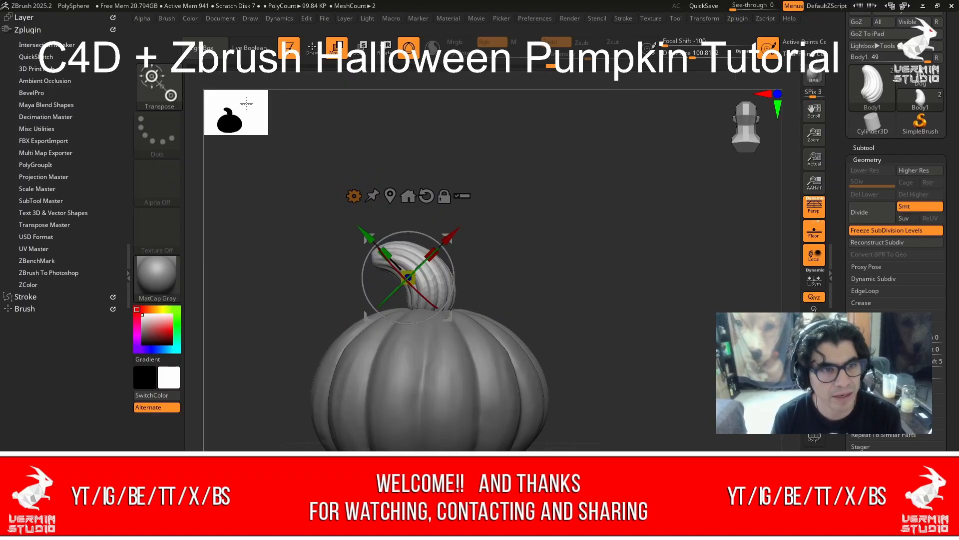
{"action": "left_click", "coordinate": [891, 234]}
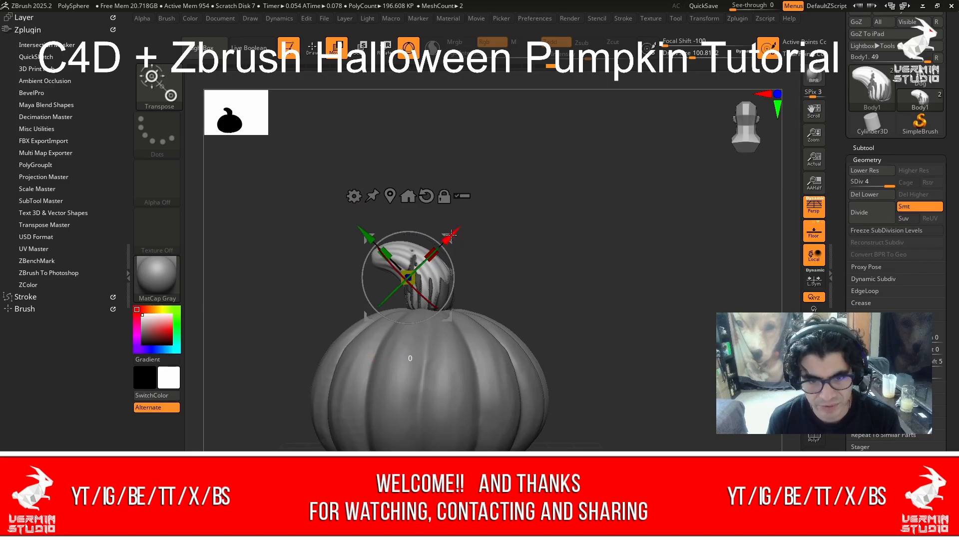
{"action": "left_click_drag", "start_coordinate": [452, 235], "coordinate": [516, 171]}
{"action": "key", "text": "ctrl+z"}
{"action": "key", "text": "ctrl+z"}
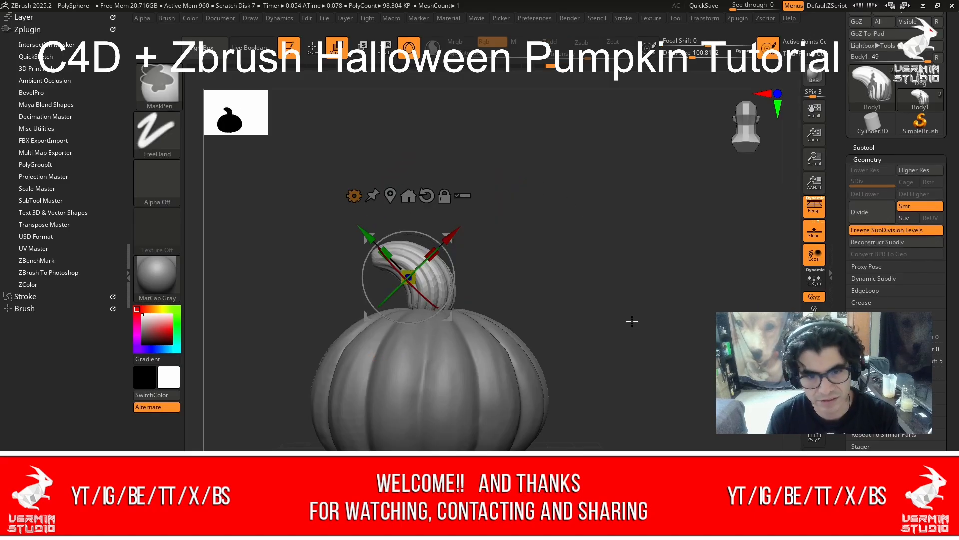
Hide the Body subtool and frame the curved stem on its own.
{"action": "mouse_move", "coordinate": [597, 260]}
{"action": "left_mouse_down"}
{"action": "mouse_move", "coordinate": [647, 258]}
{"action": "mouse_move", "coordinate": [619, 261]}
{"action": "mouse_move", "coordinate": [612, 248]}
{"action": "left_mouse_up"}
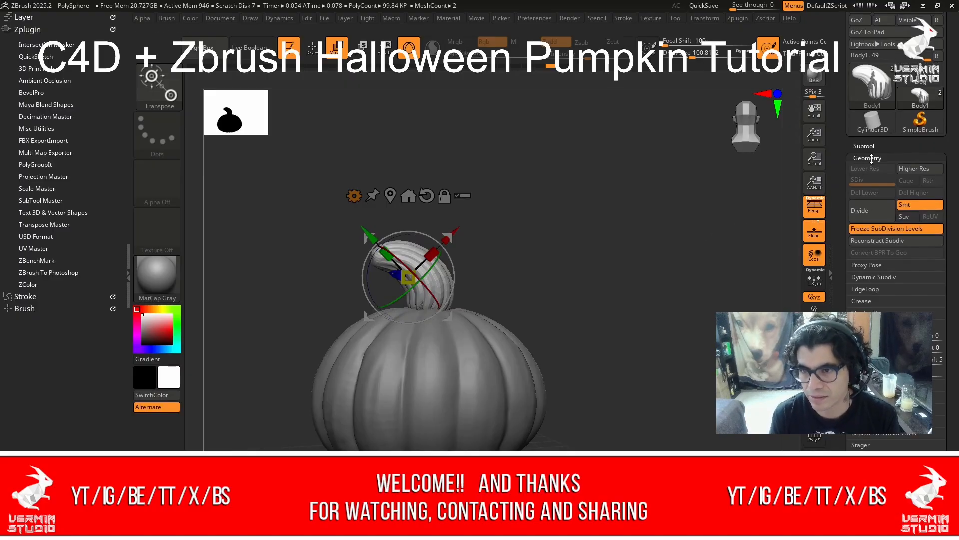
{"action": "left_click", "coordinate": [868, 159]}
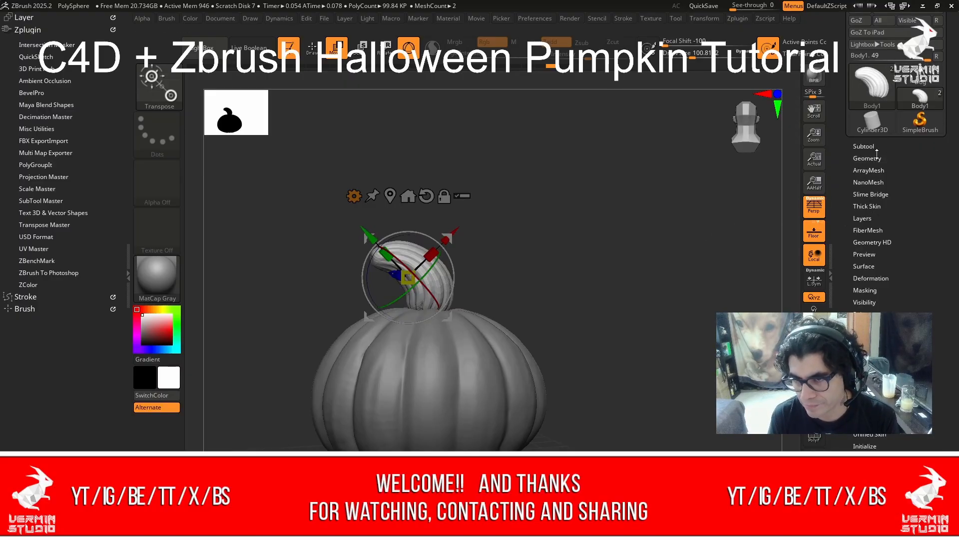
{"action": "left_click", "coordinate": [869, 145]}
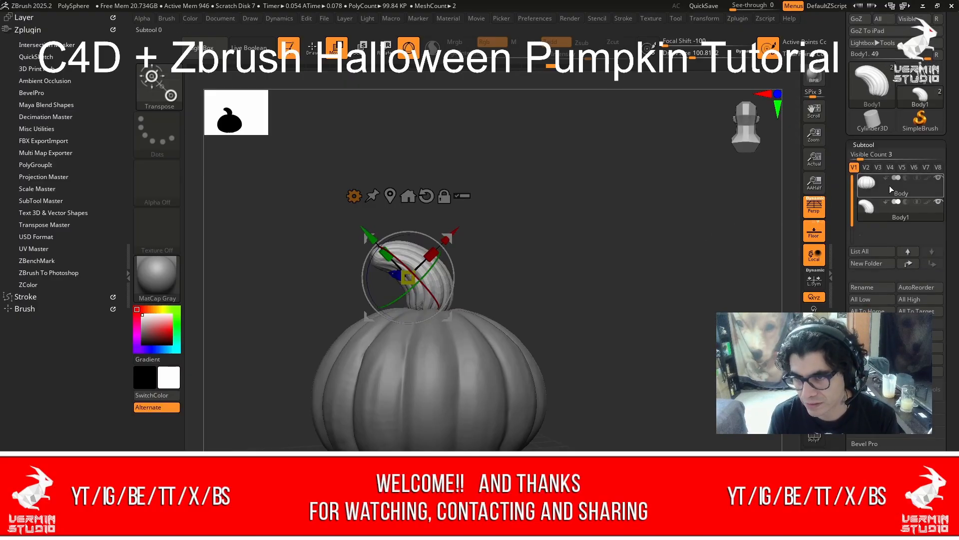
{"action": "left_click", "coordinate": [939, 179]}
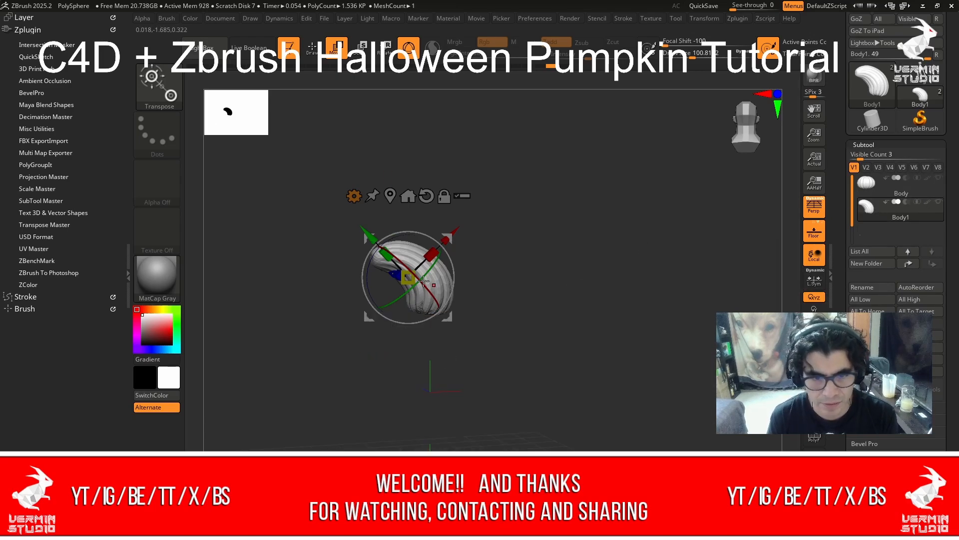
{"action": "right_click_drag", "start_coordinate": [421, 271], "coordinate": [438, 270], "text": "alt"}
{"action": "key", "text": "f"}
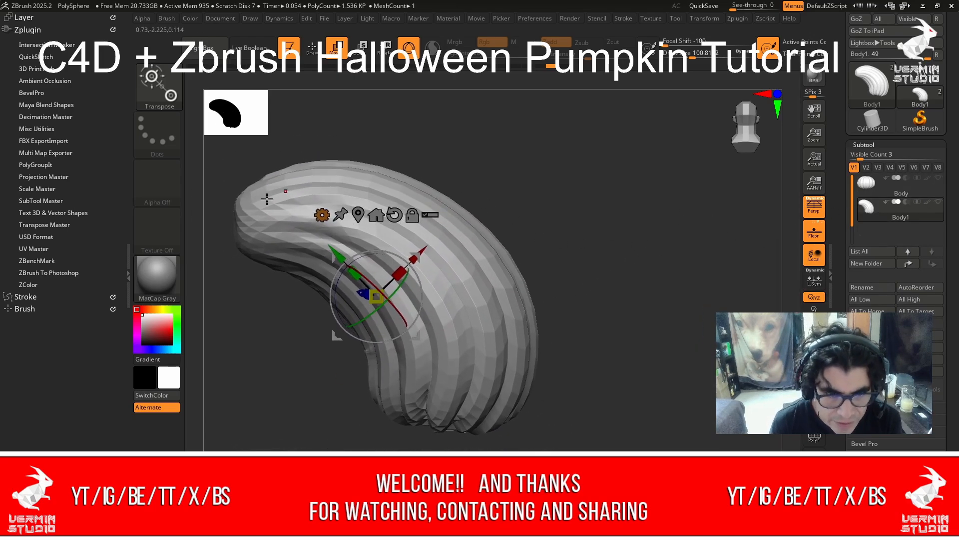
{"action": "left_click", "coordinate": [322, 215]}
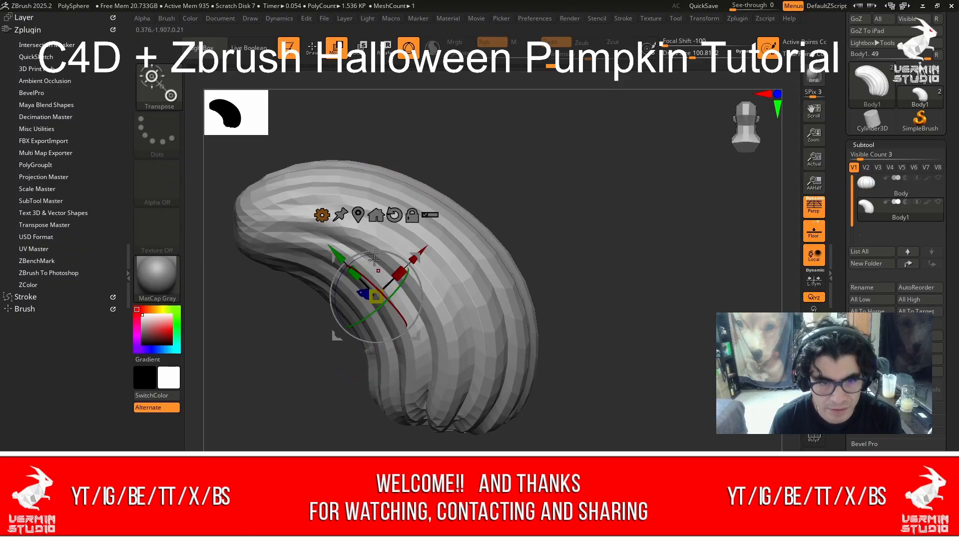
Divide the stem mesh once to smooth its faceted surface, giving it a second subdivision level.
{"action": "left_click", "coordinate": [881, 145]}
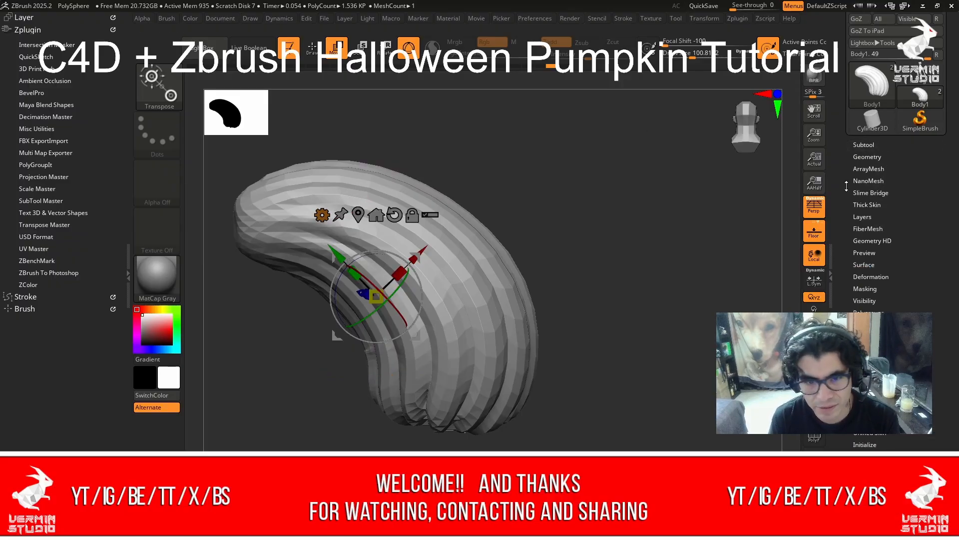
{"action": "left_click", "coordinate": [868, 156]}
{"action": "left_click", "coordinate": [867, 210]}
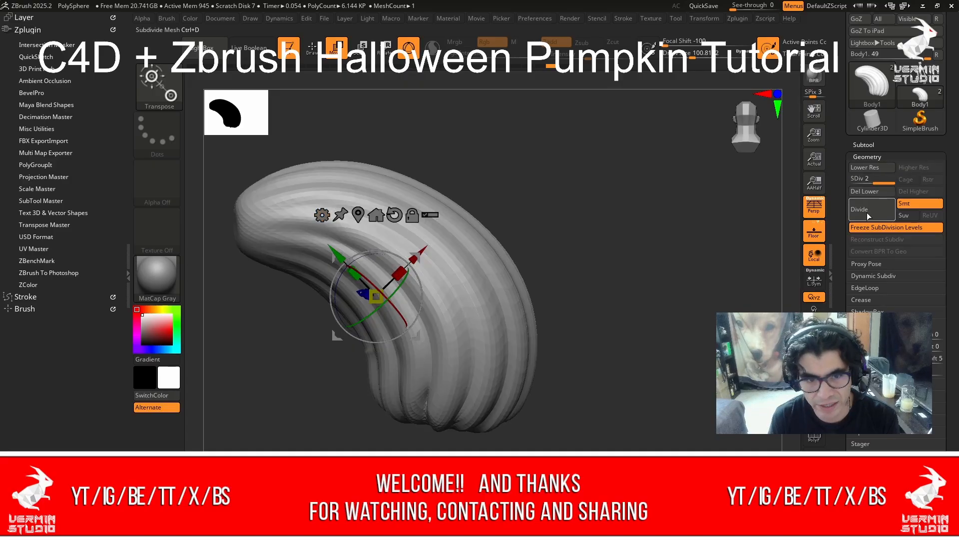
Return to draw mode, keeping the stem in 3D editing, and smooth the underside of its base.
{"action": "left_click_drag", "start_coordinate": [588, 275], "coordinate": [645, 245]}
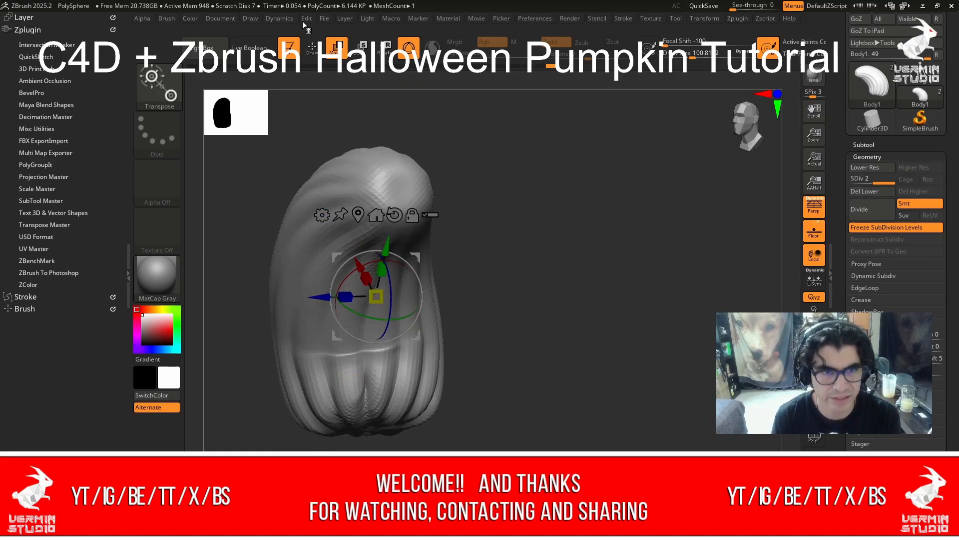
{"action": "left_click", "coordinate": [291, 50]}
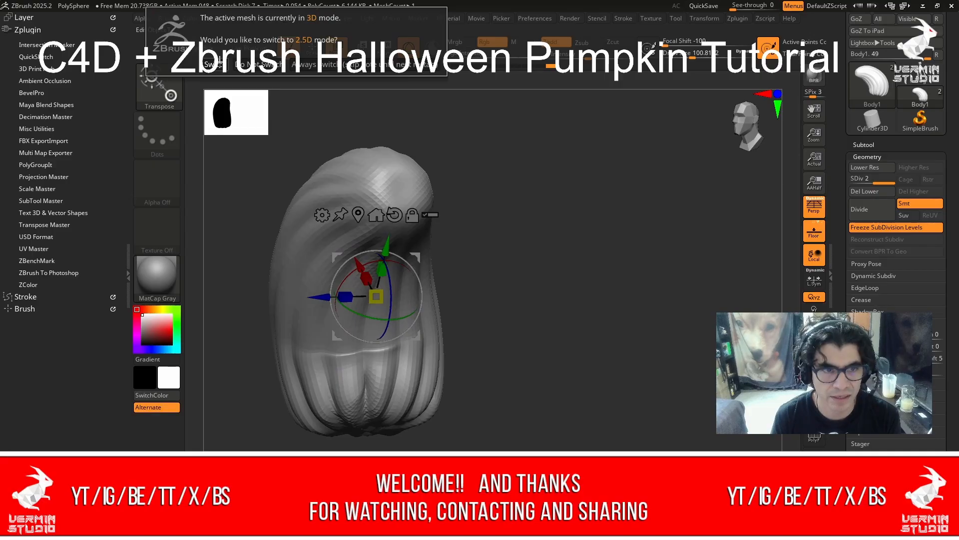
{"action": "left_click", "coordinate": [262, 64]}
{"action": "left_click", "coordinate": [312, 49]}
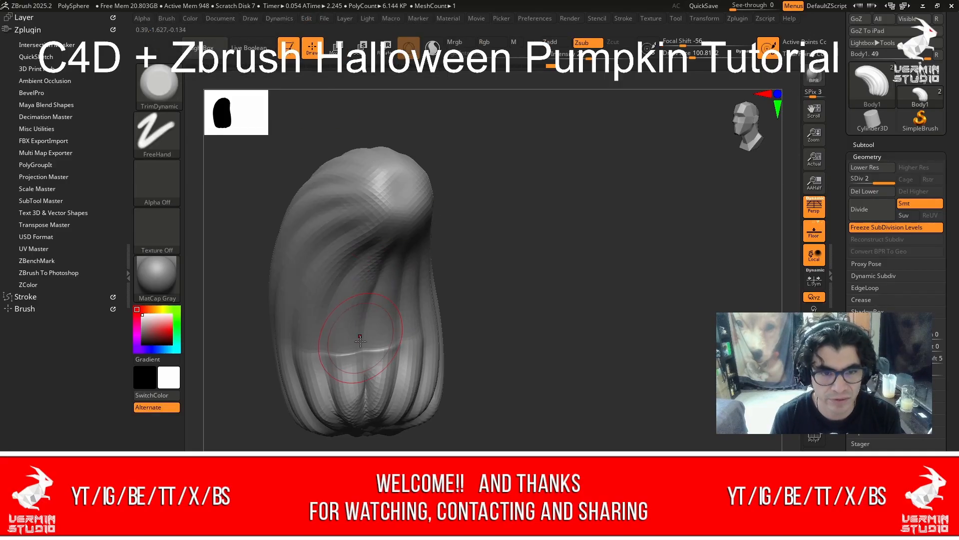
{"action": "key", "text": "shift"}
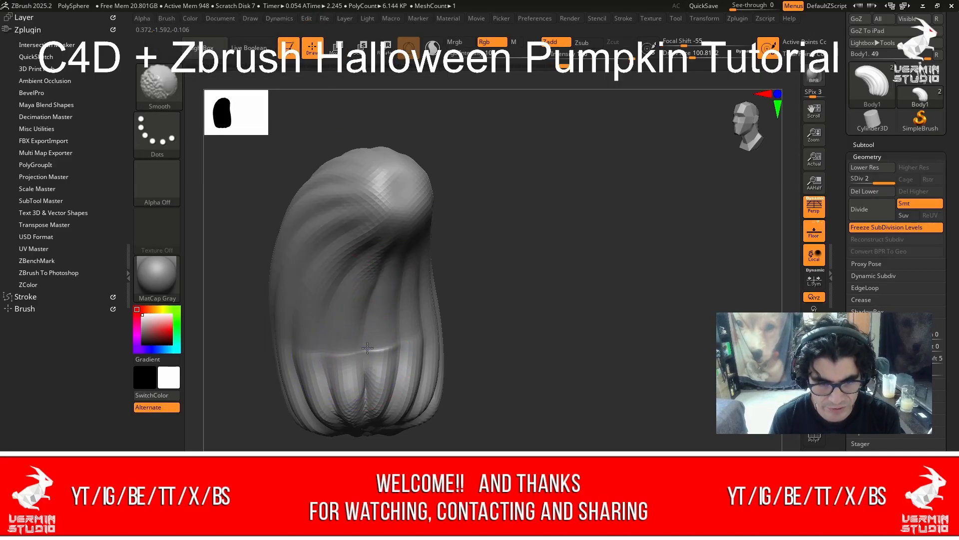
{"action": "left_click_drag", "start_coordinate": [499, 349], "coordinate": [539, 259]}
{"action": "mouse_move", "coordinate": [375, 383]}
{"action": "left_mouse_down", "text": "shift"}
{"action": "mouse_move", "coordinate": [382, 440]}
{"action": "mouse_move", "coordinate": [387, 410]}
{"action": "left_mouse_up", "text": "shift"}
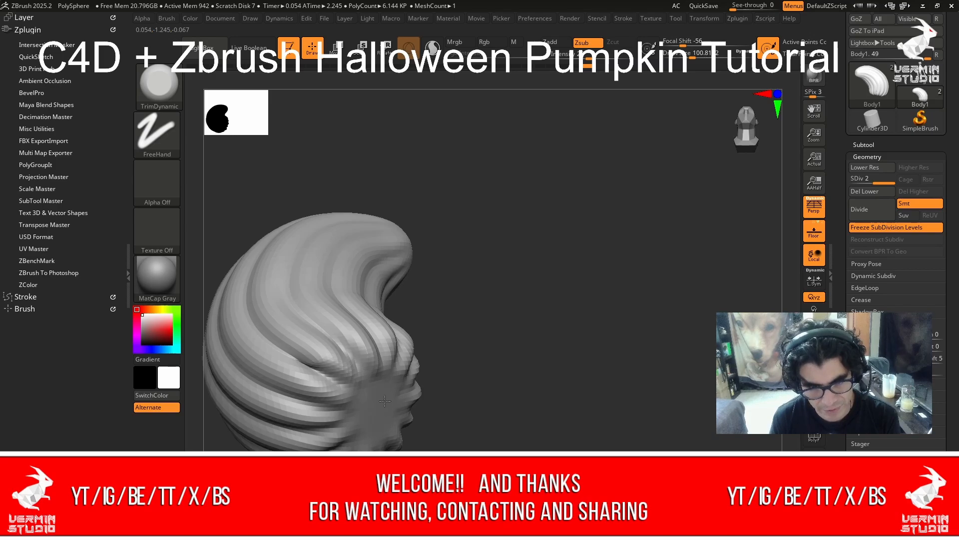
Smooth away the horizontal crease on the stem's inner side using a draw size of about 41.
{"action": "right_click_drag", "start_coordinate": [389, 406], "coordinate": [391, 397]}
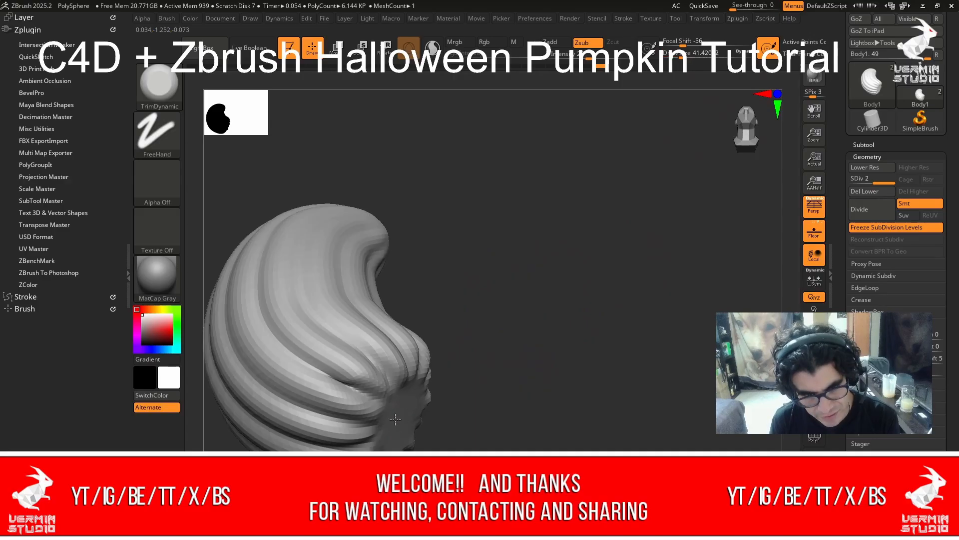
{"action": "right_click_drag", "start_coordinate": [548, 305], "coordinate": [571, 362]}
{"action": "mouse_move", "coordinate": [405, 336]}
{"action": "left_mouse_down", "text": "shift"}
{"action": "mouse_move", "coordinate": [385, 336]}
{"action": "mouse_move", "coordinate": [422, 336]}
{"action": "mouse_move", "coordinate": [411, 303]}
{"action": "mouse_move", "coordinate": [411, 325]}
{"action": "mouse_move", "coordinate": [425, 332]}
{"action": "mouse_move", "coordinate": [396, 365]}
{"action": "mouse_move", "coordinate": [398, 349]}
{"action": "mouse_move", "coordinate": [364, 351]}
{"action": "left_mouse_up", "text": "shift"}
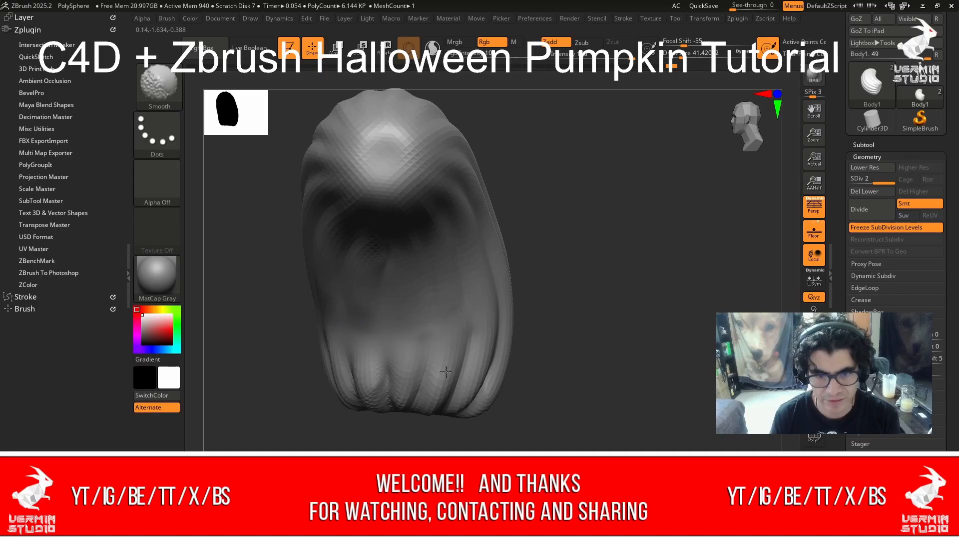
{"action": "left_click_drag", "start_coordinate": [633, 335], "coordinate": [600, 330], "text": "shift"}
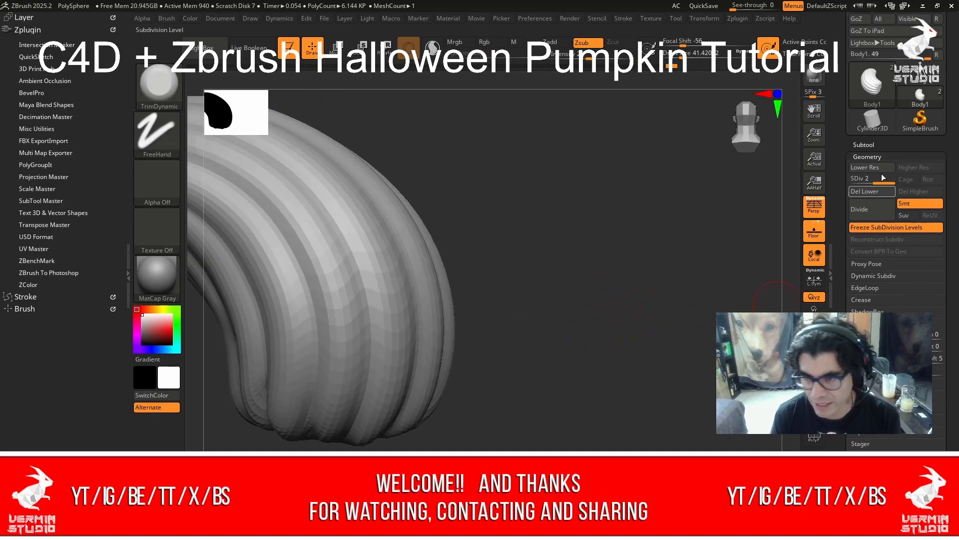
Thicken the whole stem slightly with the Inflate deformation.
{"action": "left_click_drag", "start_coordinate": [871, 153], "coordinate": [871, 157]}
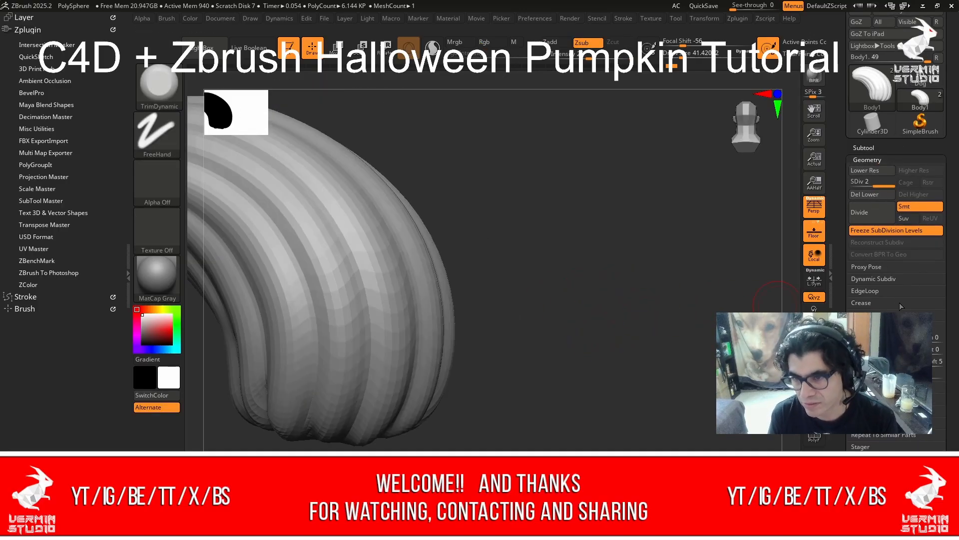
{"action": "left_click", "coordinate": [868, 160]}
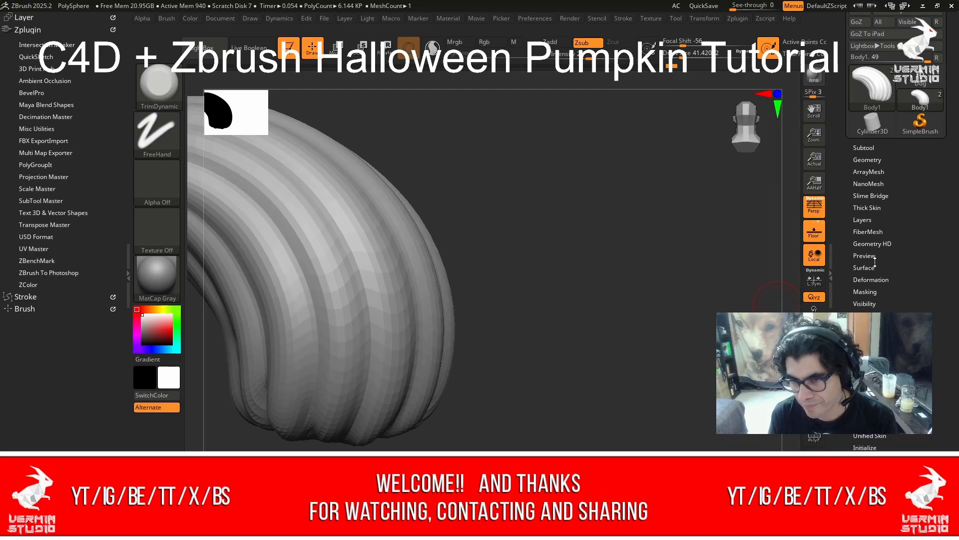
{"action": "left_click_drag", "start_coordinate": [642, 275], "coordinate": [548, 306], "text": "alt"}
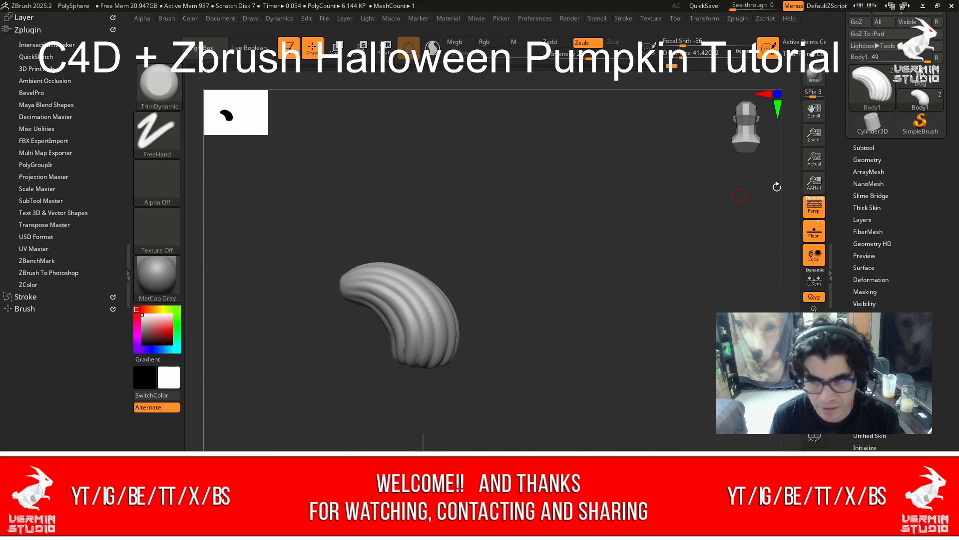
{"action": "left_click", "coordinate": [870, 278]}
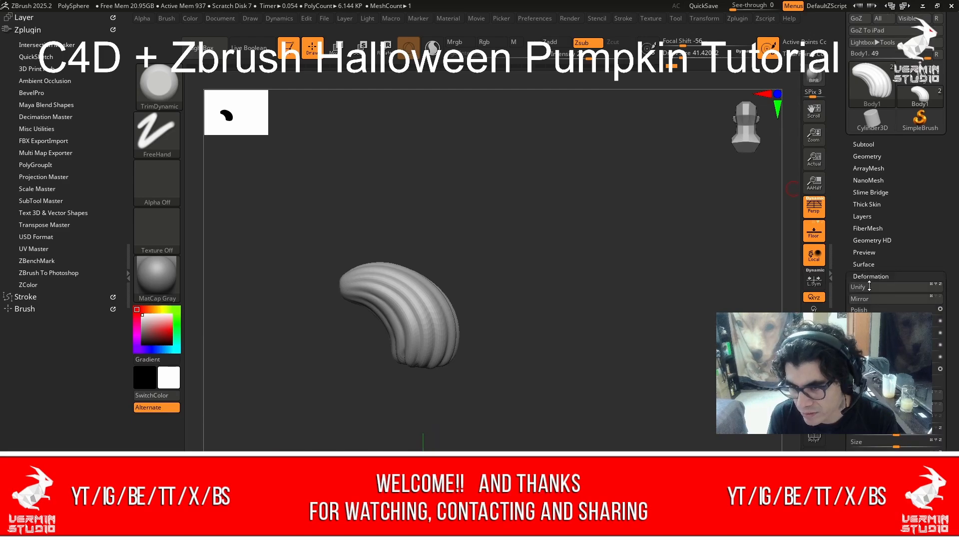
{"action": "left_click_drag", "start_coordinate": [857, 134], "coordinate": [852, 133]}
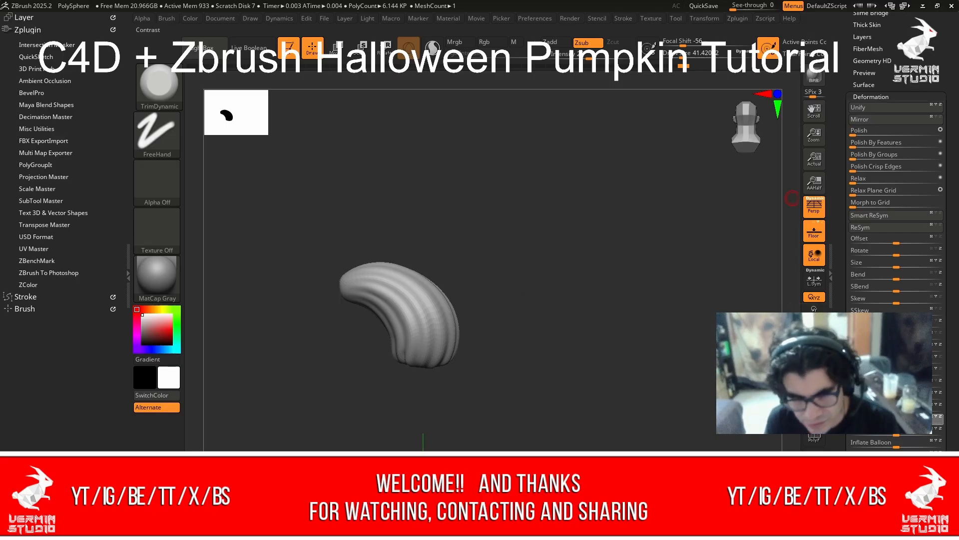
{"action": "left_click_drag", "start_coordinate": [897, 433], "coordinate": [899, 434]}
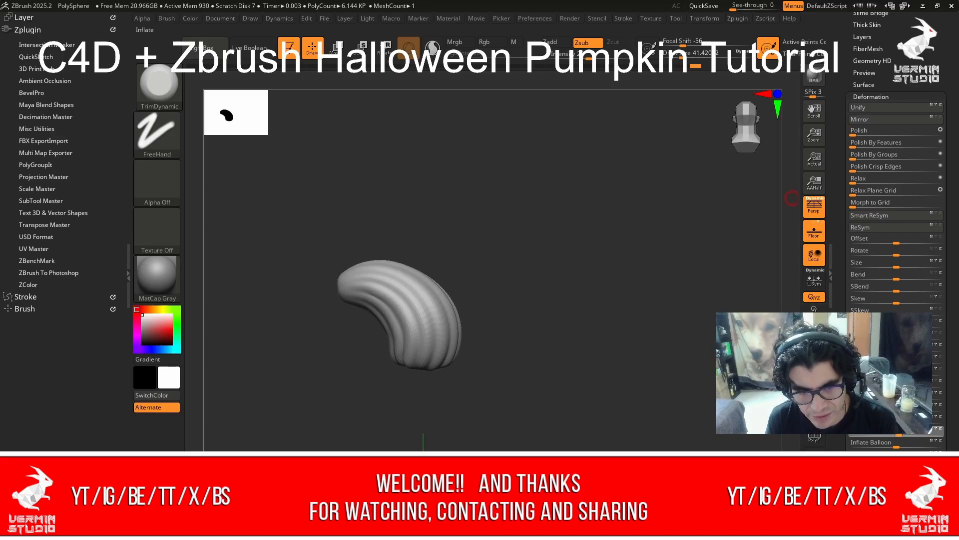
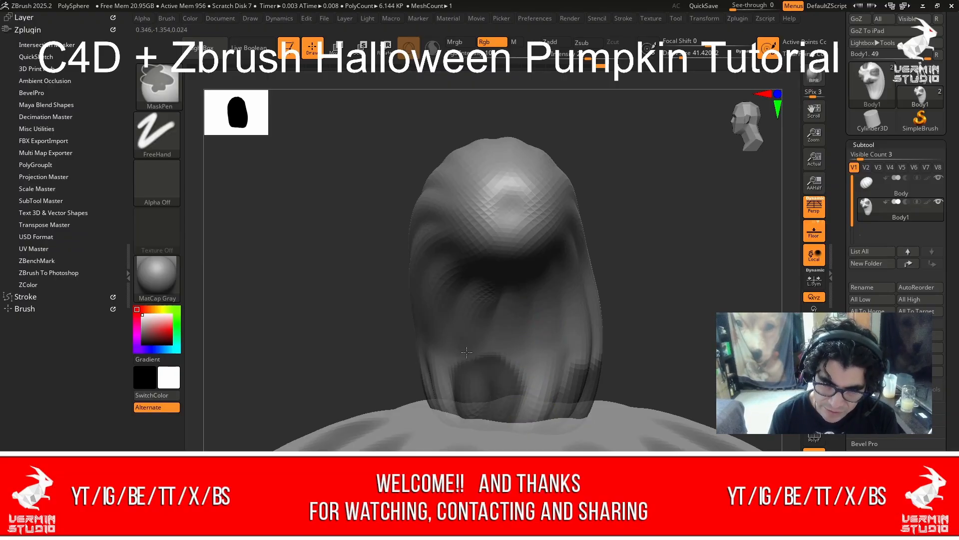
Undo the last mask stroke around the stem's lower ribs.
{"action": "key", "text": "ctrl+z"}
{"action": "mouse_move", "coordinate": [704, 250]}
{"action": "left_mouse_down"}
{"action": "mouse_move", "coordinate": [682, 256]}
{"action": "mouse_move", "coordinate": [700, 244]}
{"action": "left_mouse_up"}
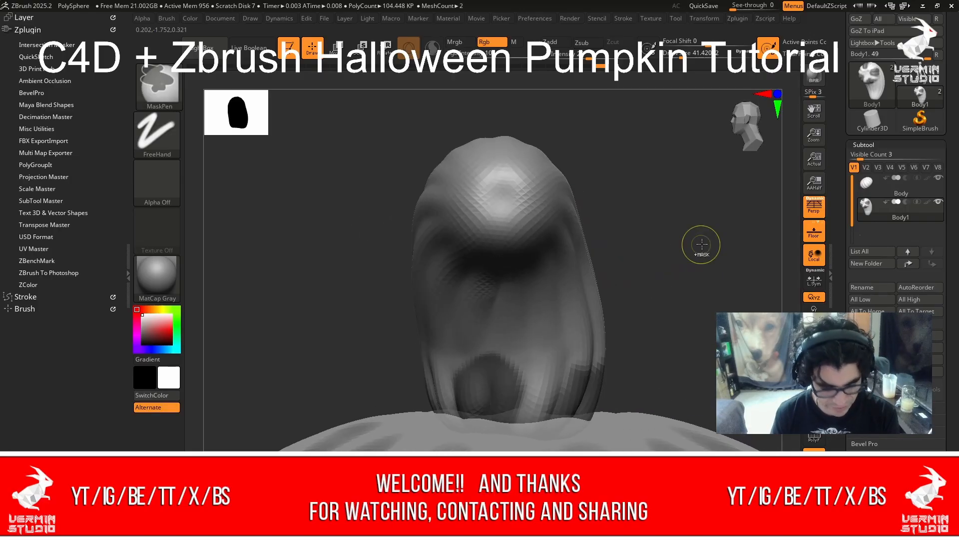
Invert the stem's mask and try to swell the unmasked rib ends at the base with the Inflat brush.
{"action": "left_click", "coordinate": [694, 263], "text": "ctrl"}
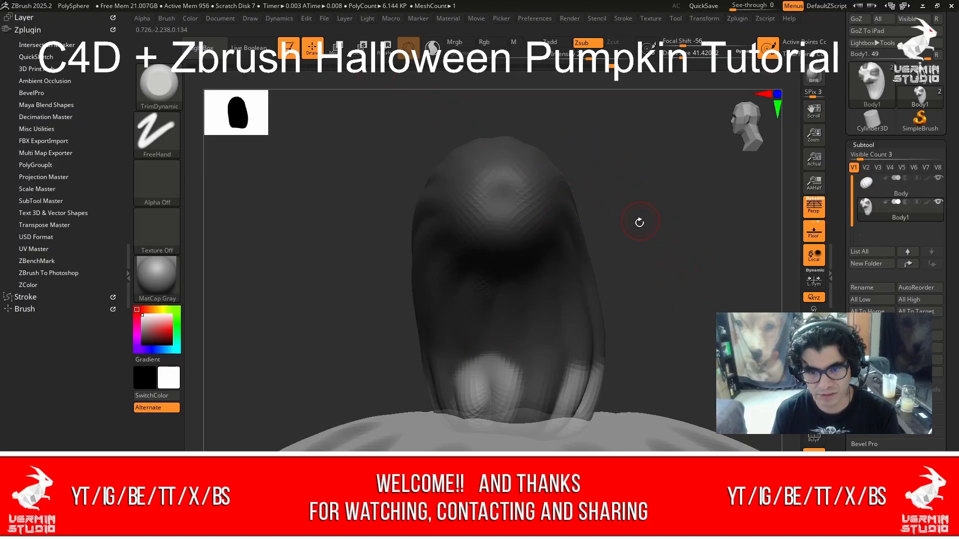
{"action": "mouse_move", "coordinate": [642, 248]}
{"action": "left_mouse_down"}
{"action": "mouse_move", "coordinate": [653, 250]}
{"action": "mouse_move", "coordinate": [630, 255]}
{"action": "left_mouse_up"}
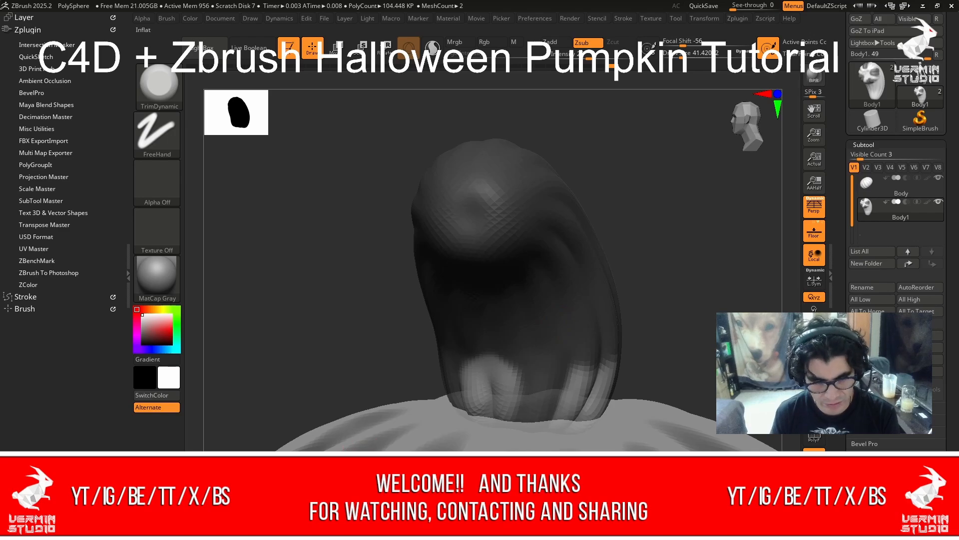
{"action": "key", "text": "b"}
{"action": "key", "text": "i"}
{"action": "key", "text": "n"}
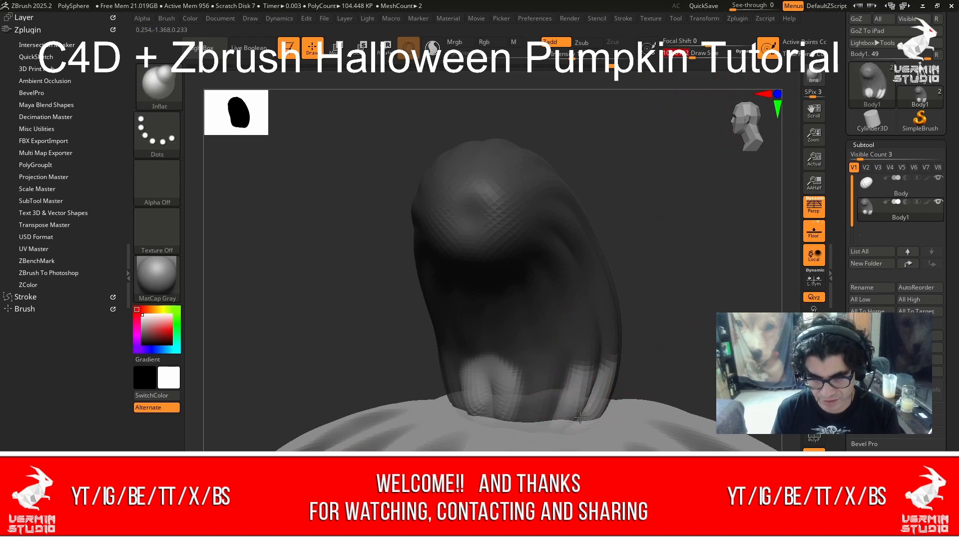
{"action": "mouse_move", "coordinate": [580, 416]}
{"action": "left_mouse_down"}
{"action": "mouse_move", "coordinate": [611, 371]}
{"action": "mouse_move", "coordinate": [614, 382]}
{"action": "mouse_move", "coordinate": [587, 394]}
{"action": "mouse_move", "coordinate": [582, 410]}
{"action": "mouse_move", "coordinate": [607, 395]}
{"action": "mouse_move", "coordinate": [620, 405]}
{"action": "mouse_move", "coordinate": [579, 394]}
{"action": "left_mouse_up"}
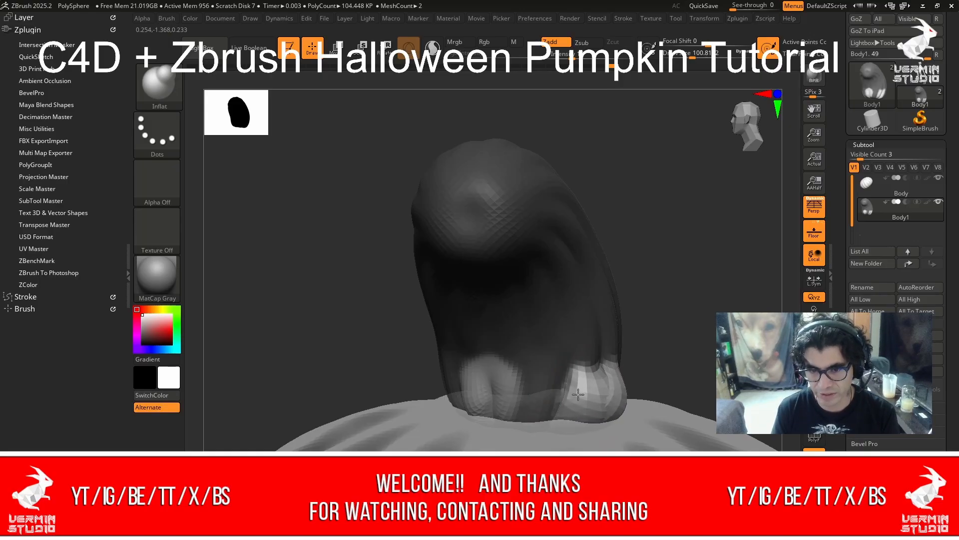
{"action": "left_click_drag", "start_coordinate": [724, 310], "coordinate": [644, 313]}
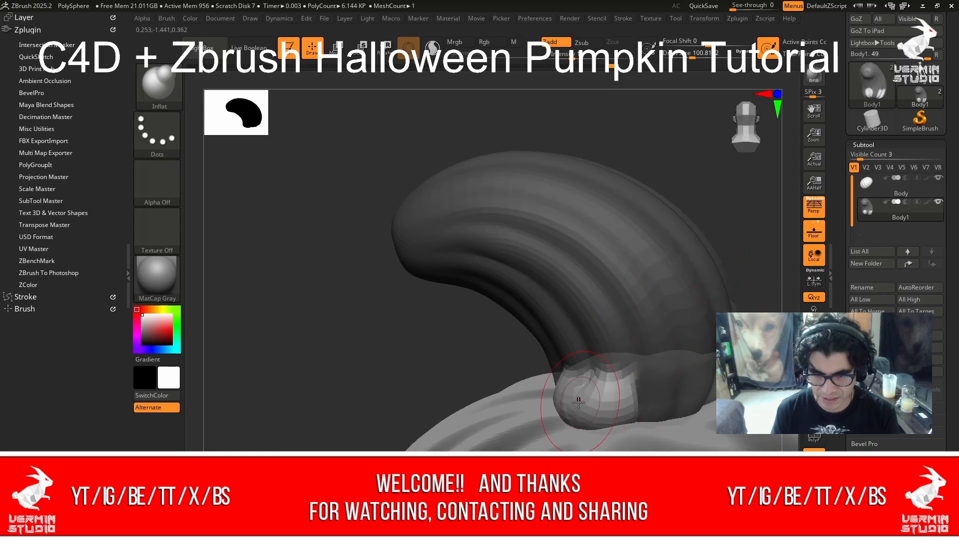
{"action": "mouse_move", "coordinate": [582, 396]}
{"action": "left_mouse_down"}
{"action": "mouse_move", "coordinate": [599, 416]}
{"action": "mouse_move", "coordinate": [575, 397]}
{"action": "mouse_move", "coordinate": [566, 416]}
{"action": "mouse_move", "coordinate": [616, 404]}
{"action": "left_mouse_up"}
{"action": "mouse_move", "coordinate": [752, 277]}
{"action": "left_mouse_down", "text": "alt"}
{"action": "mouse_move", "coordinate": [666, 221]}
{"action": "mouse_move", "coordinate": [515, 197]}
{"action": "left_mouse_up", "text": "alt"}
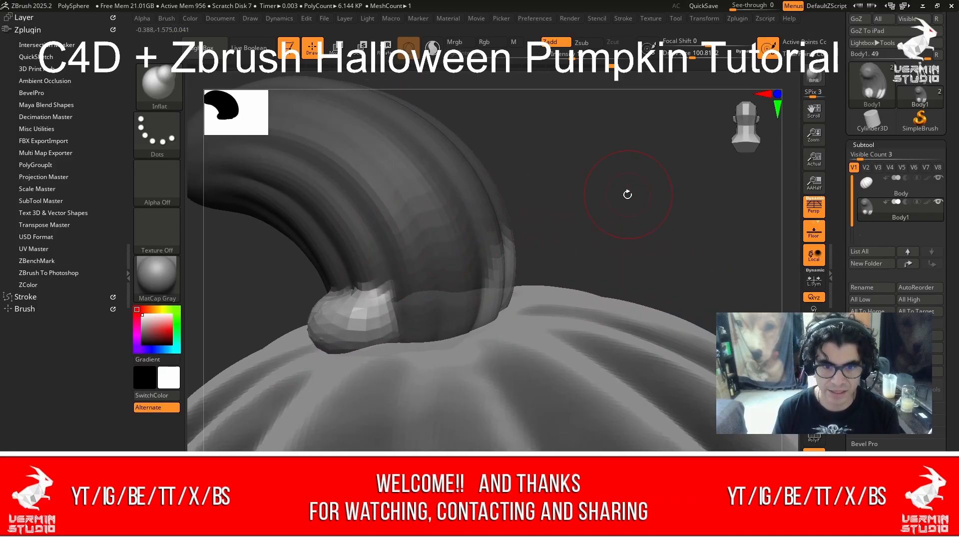
{"action": "mouse_move", "coordinate": [628, 194]}
{"action": "left_mouse_down"}
{"action": "mouse_move", "coordinate": [607, 214]}
{"action": "mouse_move", "coordinate": [574, 200]}
{"action": "left_mouse_up"}
{"action": "mouse_move", "coordinate": [502, 285]}
{"action": "left_mouse_down"}
{"action": "mouse_move", "coordinate": [489, 272]}
{"action": "mouse_move", "coordinate": [475, 286]}
{"action": "left_mouse_up"}
Undo the Inflat strokes on the stem's base and the mask inversion.
{"action": "key", "text": "ctrl+z"}
{"action": "key", "text": "ctrl+z"}
{"action": "key", "text": "ctrl+z"}
{"action": "key", "text": "ctrl+z"}
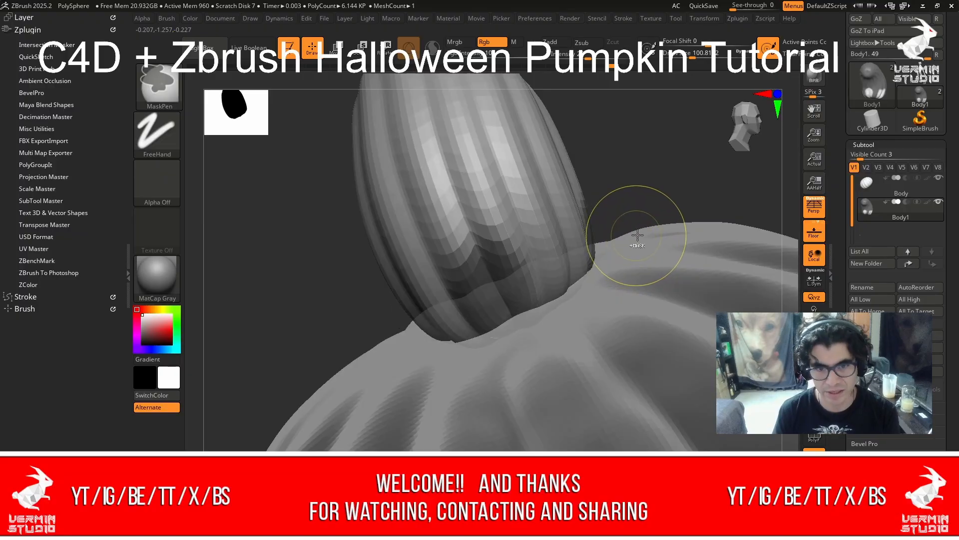
{"action": "mouse_move", "coordinate": [645, 169]}
{"action": "left_mouse_down"}
{"action": "mouse_move", "coordinate": [687, 167]}
{"action": "mouse_move", "coordinate": [640, 210]}
{"action": "mouse_move", "coordinate": [705, 162]}
{"action": "left_mouse_up"}
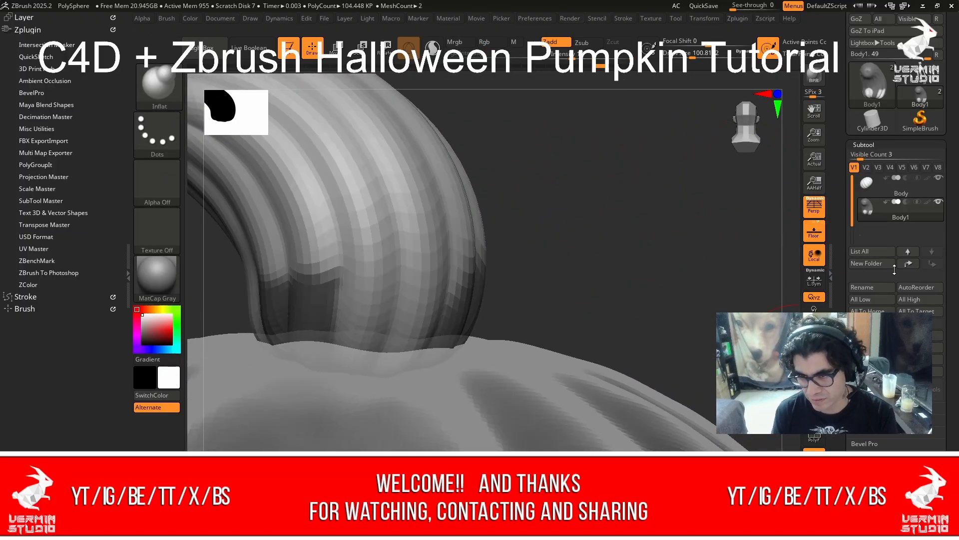
Invert and clear the mask on the stem, leaving its base ribs unmasked.
{"action": "left_click", "coordinate": [576, 232], "text": "ctrl"}
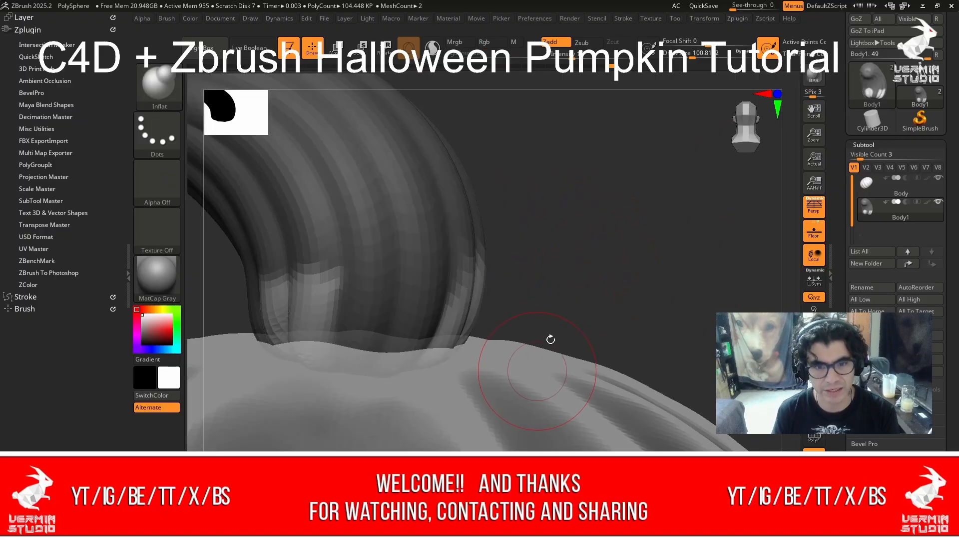
{"action": "left_click_drag", "start_coordinate": [624, 239], "coordinate": [636, 273], "text": "ctrl"}
{"action": "left_click_drag", "start_coordinate": [634, 234], "coordinate": [494, 245], "text": "alt"}
{"action": "left_click_drag", "start_coordinate": [606, 231], "coordinate": [640, 255], "text": "alt"}
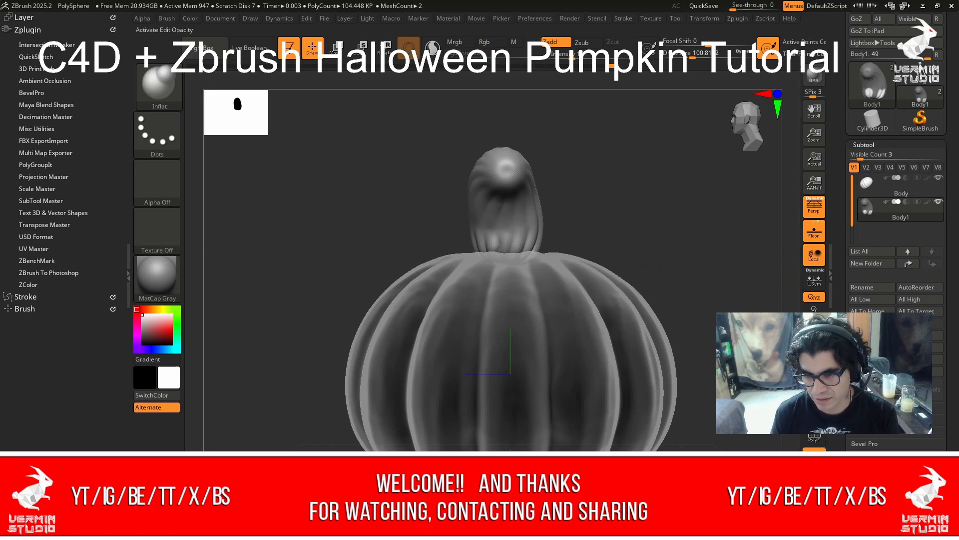
Turn off the see-through display of the pumpkin body and undo the stray Inflat stroke on the stem's tip.
{"action": "left_click", "coordinate": [814, 459]}
{"action": "left_click_drag", "start_coordinate": [584, 195], "coordinate": [506, 222]}
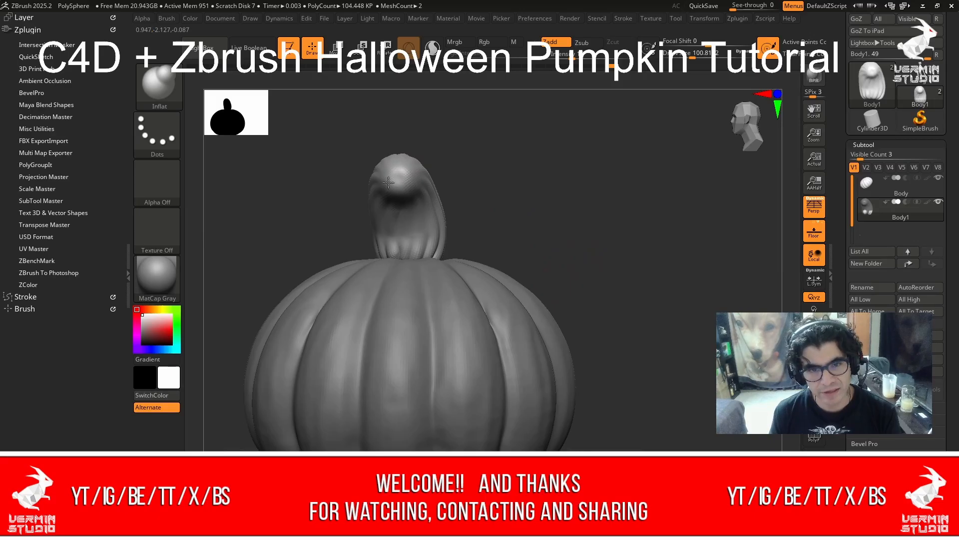
{"action": "key", "text": "ctrl+z"}
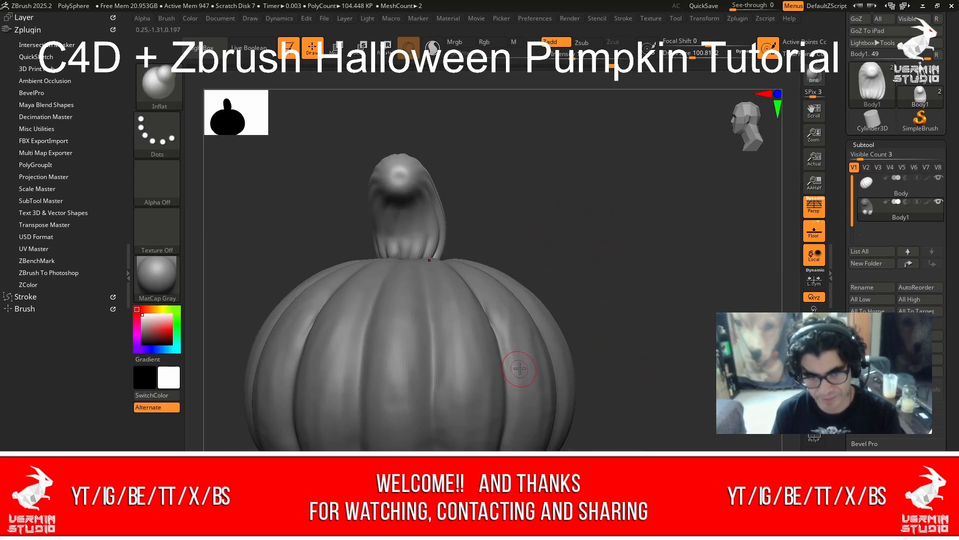
Look over the stem's geometry settings, including its DynaMesh options.
{"action": "left_click", "coordinate": [863, 145]}
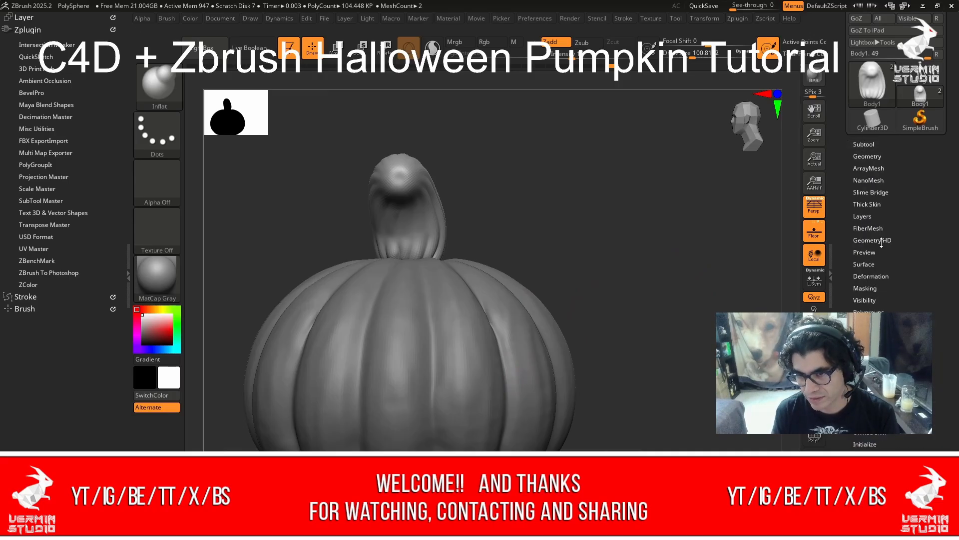
{"action": "left_click", "coordinate": [867, 157]}
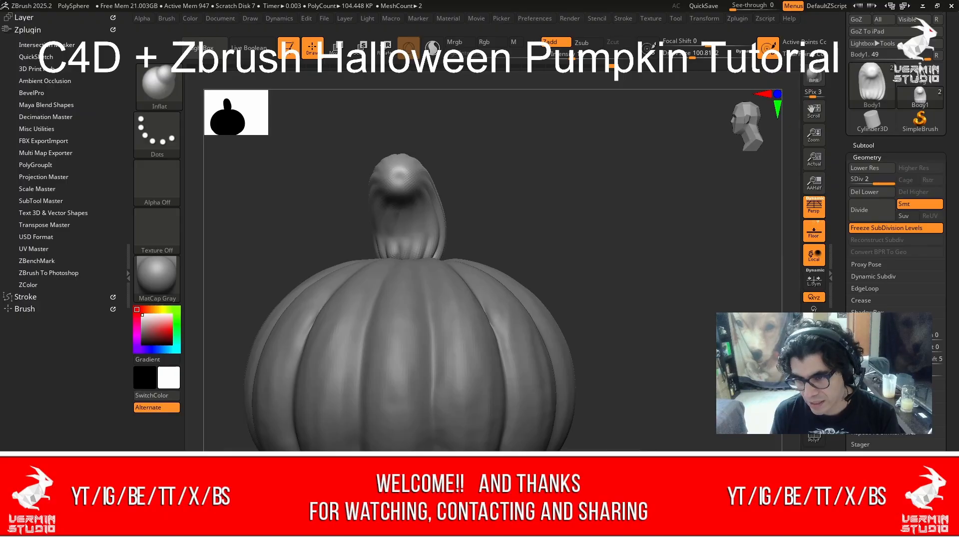
{"action": "left_click", "coordinate": [863, 384]}
{"action": "left_click", "coordinate": [862, 351]}
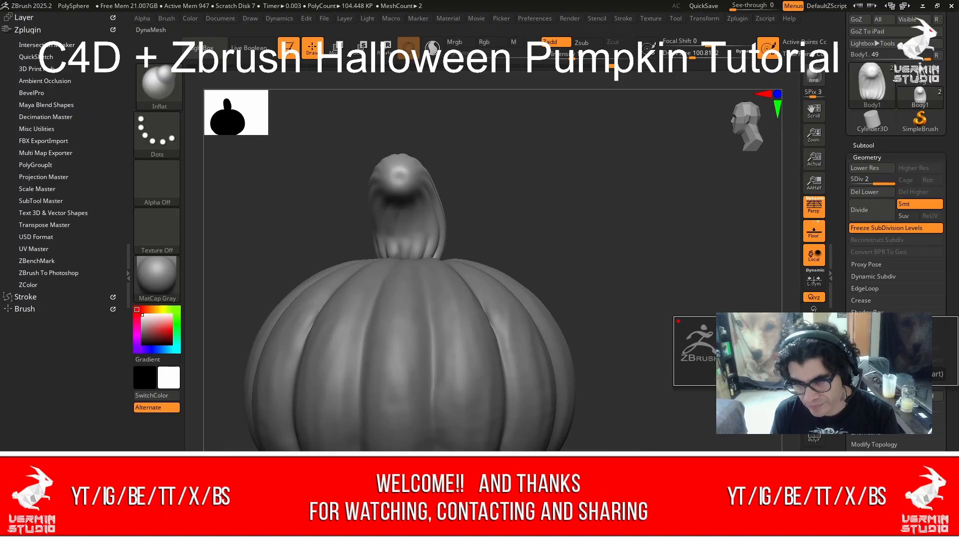
{"action": "left_click", "coordinate": [785, 374]}
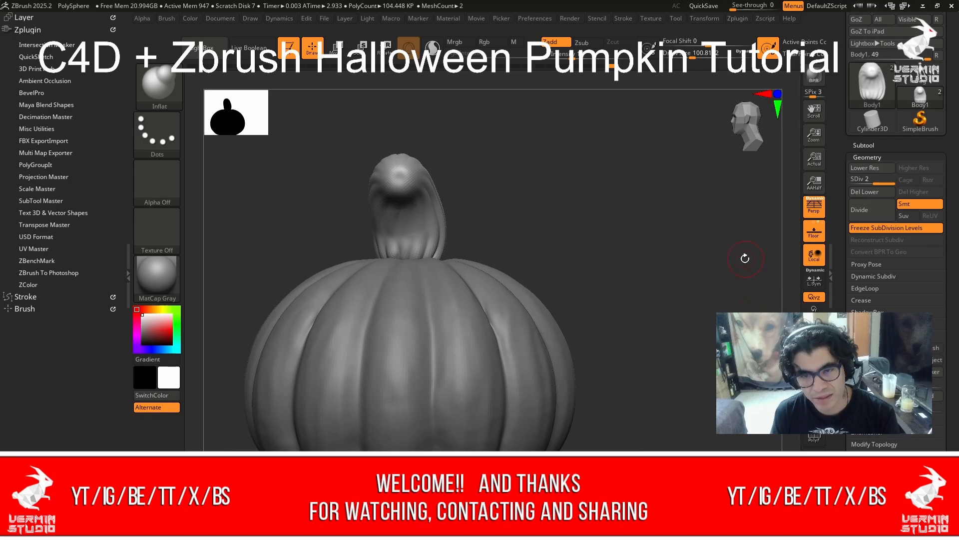
Display the stem's wireframe, examine the polygon density around its base ribs, and hide the wireframe.
{"action": "left_click", "coordinate": [817, 437]}
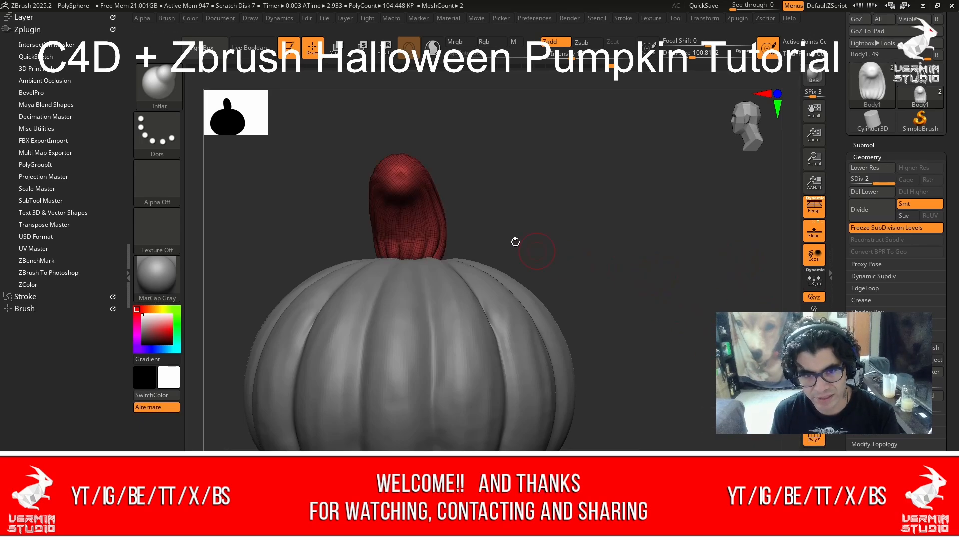
{"action": "left_click_drag", "start_coordinate": [535, 204], "coordinate": [557, 221]}
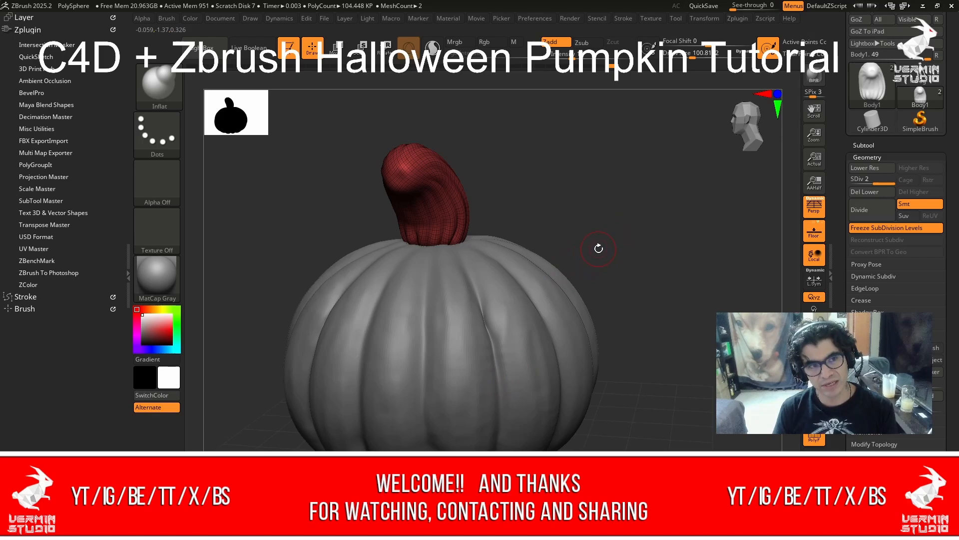
{"action": "mouse_move", "coordinate": [536, 247]}
{"action": "left_mouse_down", "text": "alt"}
{"action": "mouse_move", "coordinate": [583, 227]}
{"action": "mouse_move", "coordinate": [559, 236]}
{"action": "left_mouse_up", "text": "alt"}
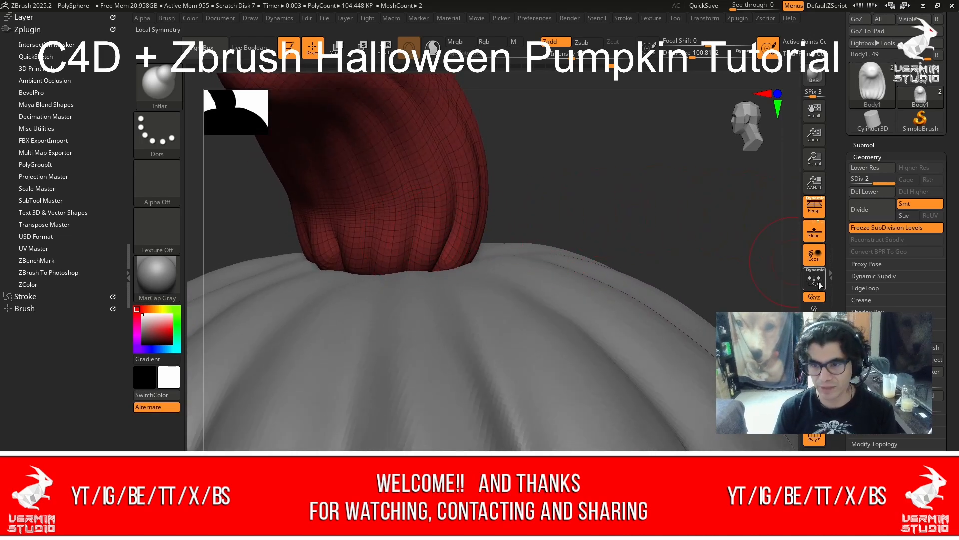
{"action": "left_click", "coordinate": [806, 440]}
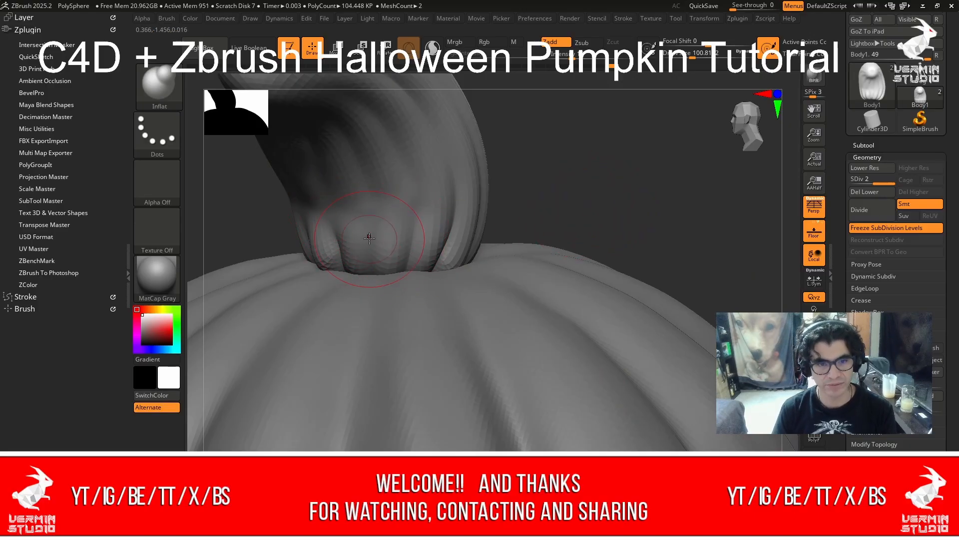
Paint masks over the lower ends of the stem's ribs where they meet the pumpkin body.
{"action": "key", "text": "ctrl"}
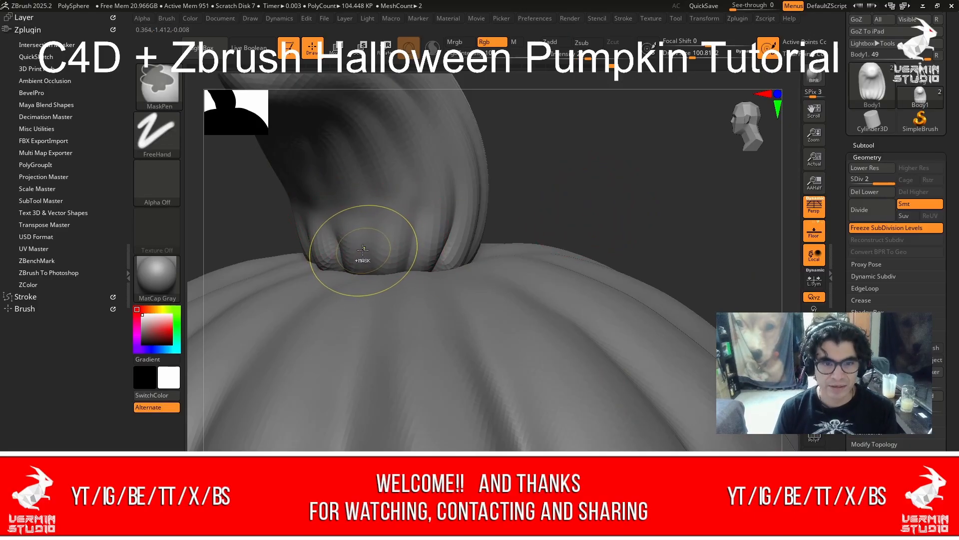
{"action": "mouse_move", "coordinate": [357, 254]}
{"action": "left_mouse_down", "text": "ctrl"}
{"action": "mouse_move", "coordinate": [360, 265]}
{"action": "mouse_move", "coordinate": [387, 257]}
{"action": "mouse_move", "coordinate": [356, 233]}
{"action": "mouse_move", "coordinate": [368, 208]}
{"action": "mouse_move", "coordinate": [355, 196]}
{"action": "mouse_move", "coordinate": [368, 251]}
{"action": "left_mouse_up", "text": "ctrl"}
{"action": "left_click_drag", "start_coordinate": [660, 187], "coordinate": [600, 195]}
{"action": "left_click_drag", "start_coordinate": [702, 172], "coordinate": [662, 172]}
{"action": "mouse_move", "coordinate": [472, 255]}
{"action": "left_mouse_down", "text": "ctrl"}
{"action": "mouse_move", "coordinate": [492, 240]}
{"action": "mouse_move", "coordinate": [489, 249]}
{"action": "mouse_move", "coordinate": [464, 165]}
{"action": "mouse_move", "coordinate": [483, 169]}
{"action": "left_mouse_up", "text": "ctrl"}
{"action": "left_click_drag", "start_coordinate": [688, 122], "coordinate": [639, 172]}
{"action": "mouse_move", "coordinate": [535, 133]}
{"action": "left_mouse_down", "text": "ctrl"}
{"action": "mouse_move", "coordinate": [530, 107]}
{"action": "mouse_move", "coordinate": [566, 204]}
{"action": "left_mouse_up", "text": "ctrl"}
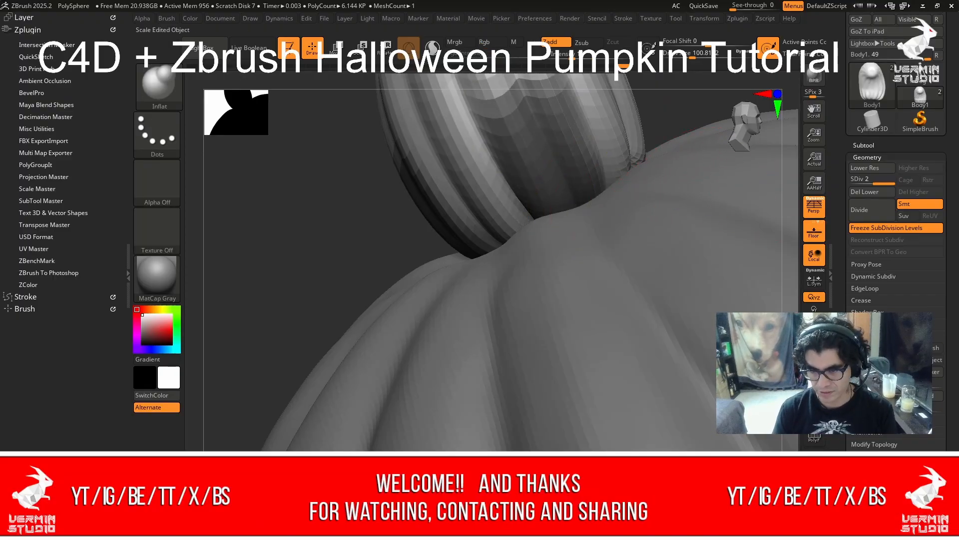
Continue masking the lower rib ends around the remaining sides of the stem's base.
{"action": "key", "text": "f"}
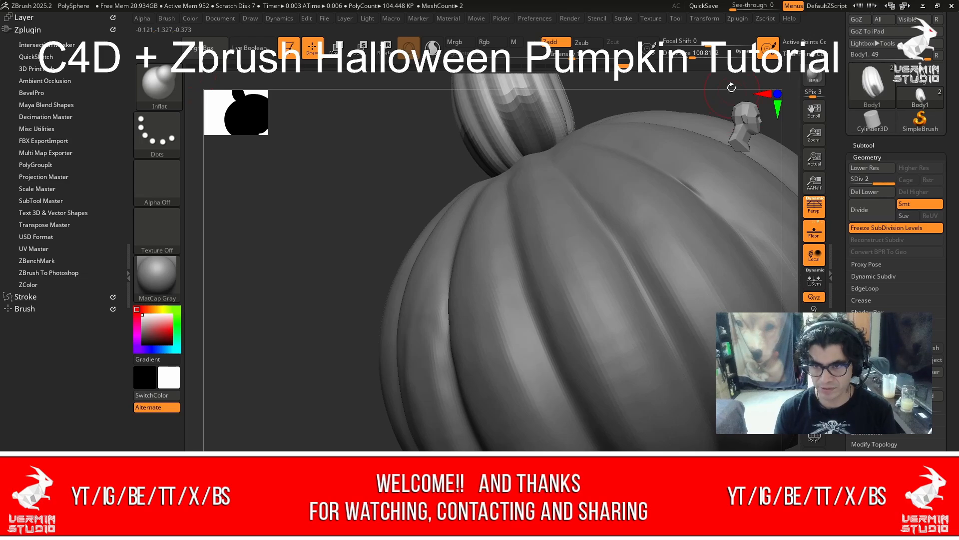
{"action": "left_click_drag", "start_coordinate": [731, 88], "coordinate": [735, 149], "text": "shift"}
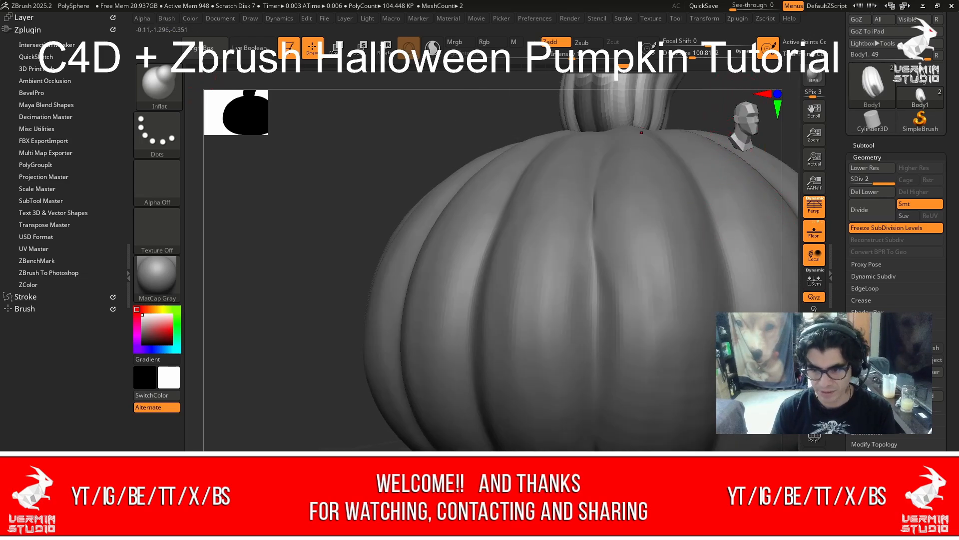
{"action": "left_click_drag", "start_coordinate": [740, 102], "coordinate": [598, 136], "text": "alt"}
{"action": "left_click_drag", "start_coordinate": [650, 125], "coordinate": [650, 105]}
{"action": "left_click_drag", "start_coordinate": [630, 260], "coordinate": [694, 300]}
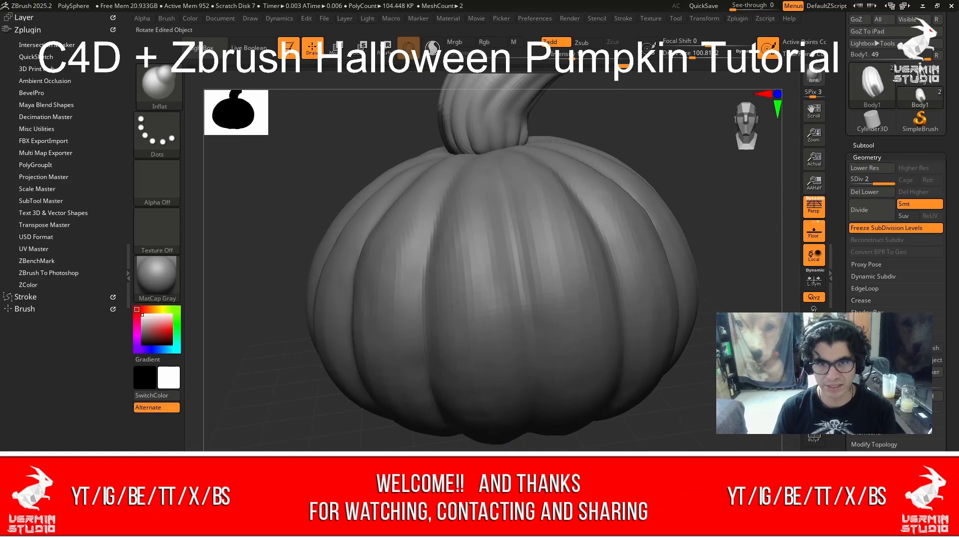
{"action": "mouse_move", "coordinate": [612, 135]}
{"action": "left_mouse_down"}
{"action": "mouse_move", "coordinate": [624, 131]}
{"action": "mouse_move", "coordinate": [605, 129]}
{"action": "left_mouse_up"}
{"action": "key", "text": "ctrl"}
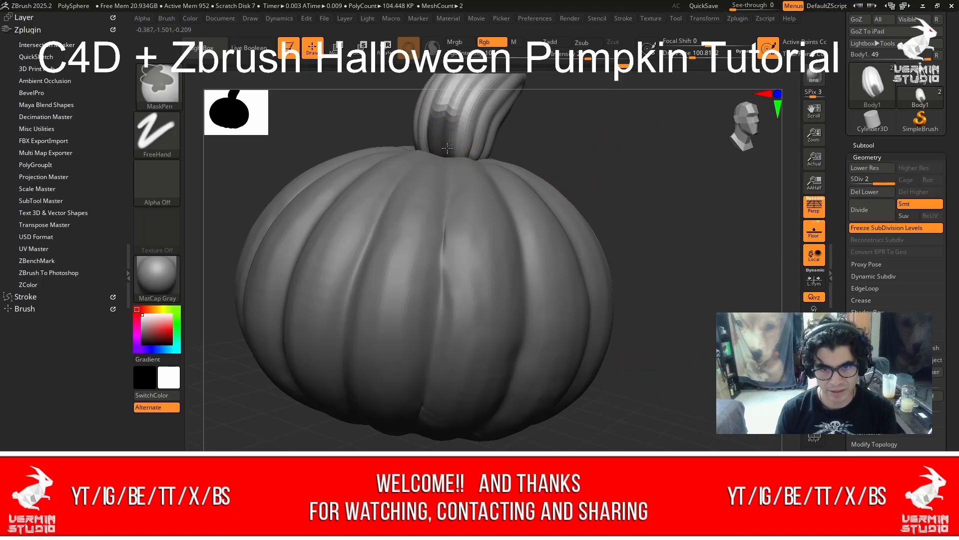
{"action": "mouse_move", "coordinate": [582, 163]}
{"action": "left_mouse_down"}
{"action": "mouse_move", "coordinate": [576, 152]}
{"action": "mouse_move", "coordinate": [602, 149]}
{"action": "mouse_move", "coordinate": [499, 126]}
{"action": "mouse_move", "coordinate": [500, 143]}
{"action": "mouse_move", "coordinate": [499, 111]}
{"action": "mouse_move", "coordinate": [502, 140]}
{"action": "left_mouse_up"}
{"action": "key", "text": "ctrl"}
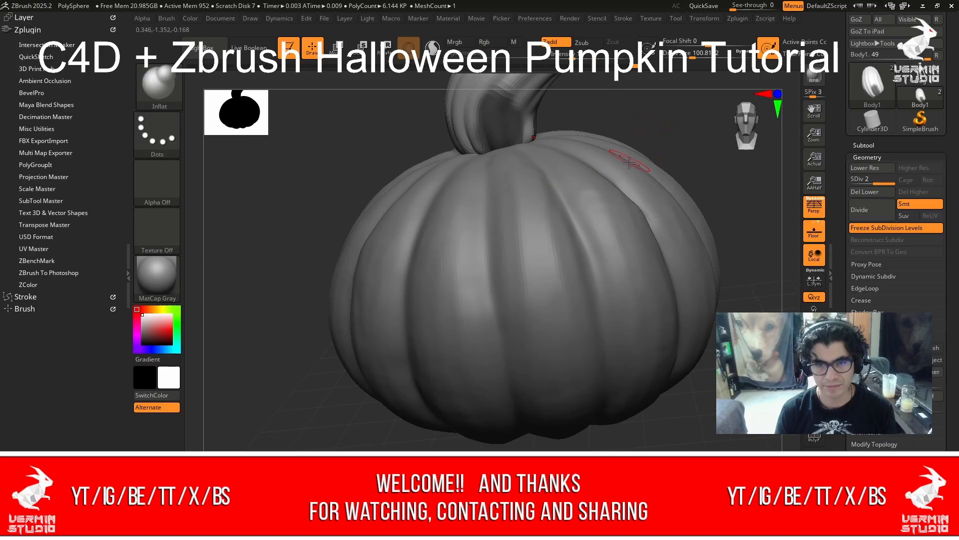
{"action": "left_click_drag", "start_coordinate": [653, 111], "coordinate": [667, 93]}
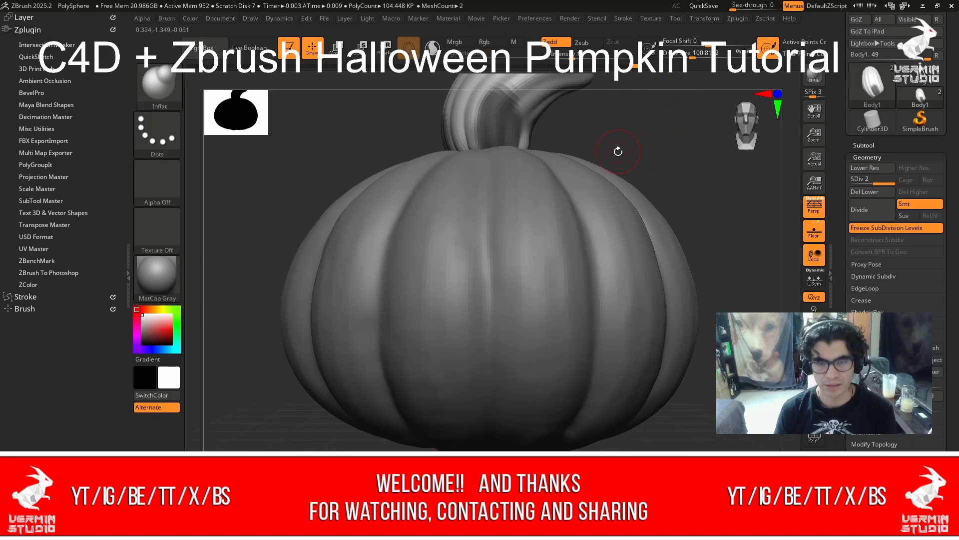
Hide the pumpkin body subtool to isolate the stem.
{"action": "left_click", "coordinate": [883, 158]}
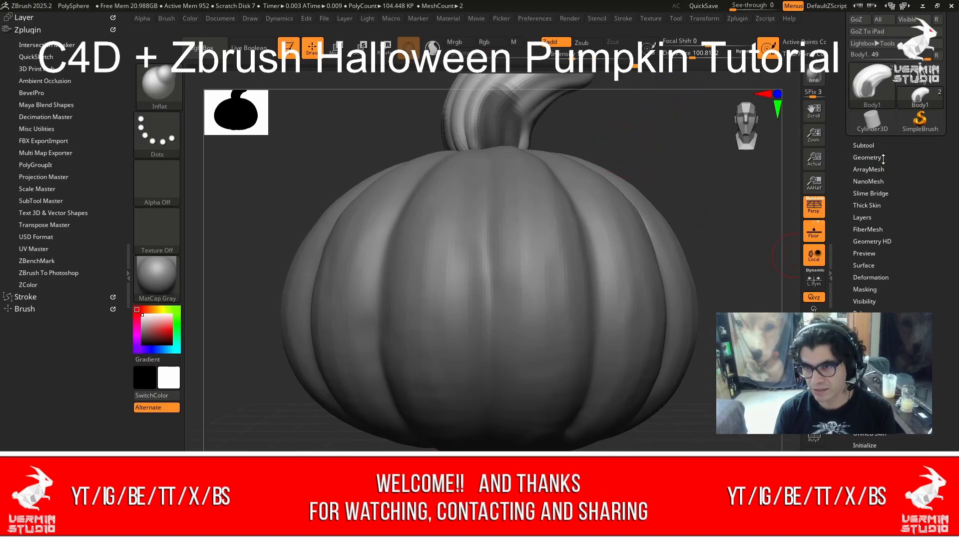
{"action": "left_click_drag", "start_coordinate": [872, 143], "coordinate": [871, 145]}
{"action": "left_click", "coordinate": [883, 145]}
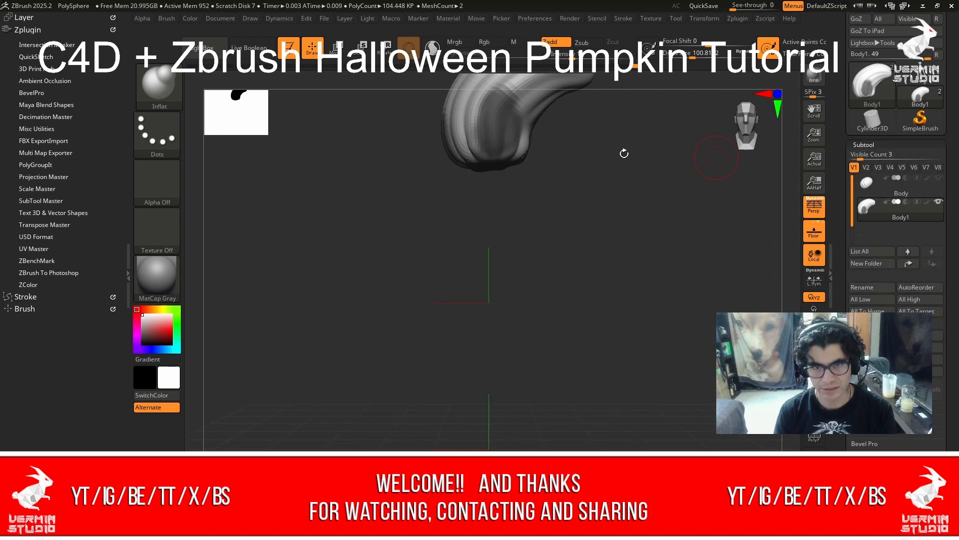
Erase the excess mask beside the masked rib at the isolated stem's base.
{"action": "mouse_move", "coordinate": [541, 197]}
{"action": "left_mouse_down"}
{"action": "mouse_move", "coordinate": [542, 87]}
{"action": "mouse_move", "coordinate": [484, 132]}
{"action": "left_mouse_up"}
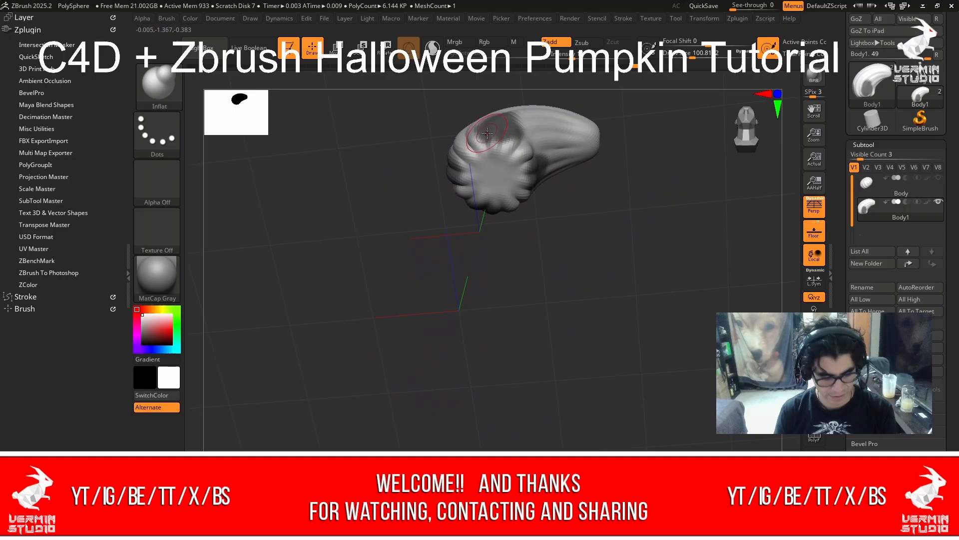
{"action": "key", "text": "ctrl"}
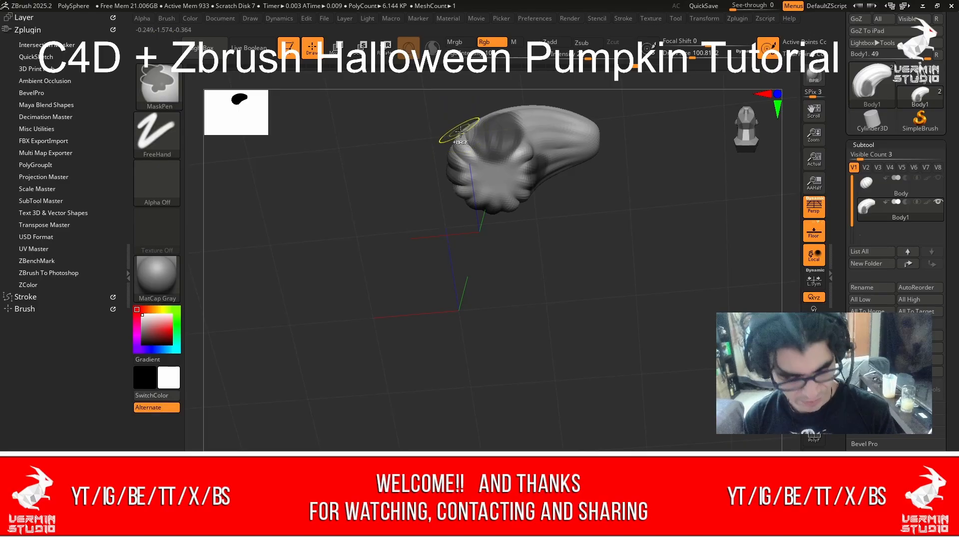
{"action": "left_click_drag", "start_coordinate": [470, 136], "coordinate": [473, 135], "text": "ctrl+alt"}
Reduce the brush draw size to about 48.6 and refine the mask's outline on the stem's front base rib.
{"action": "left_click_drag", "start_coordinate": [694, 57], "coordinate": [678, 57]}
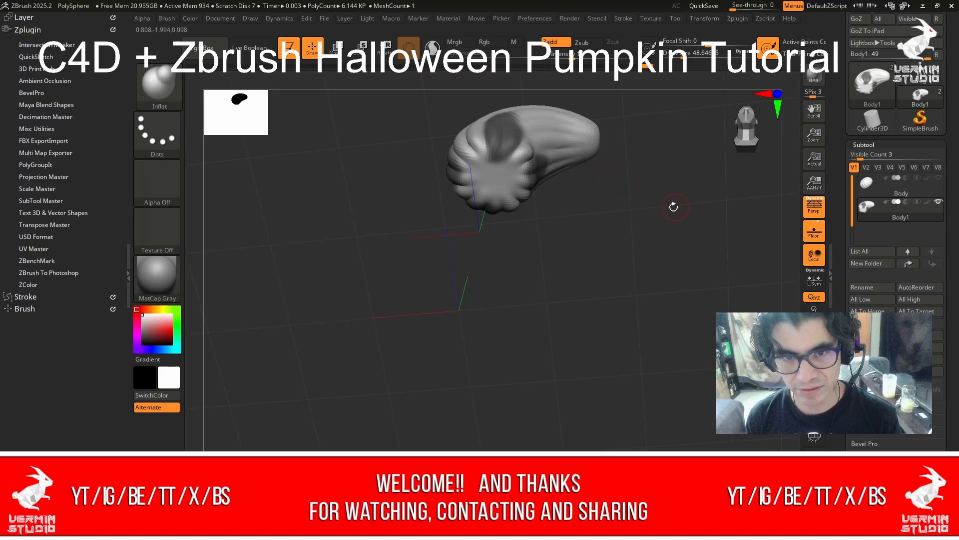
{"action": "mouse_move", "coordinate": [673, 205]}
{"action": "left_mouse_down"}
{"action": "mouse_move", "coordinate": [681, 259]}
{"action": "mouse_move", "coordinate": [667, 295]}
{"action": "left_mouse_up"}
{"action": "left_click_drag", "start_coordinate": [604, 157], "coordinate": [557, 285], "text": "alt"}
{"action": "key", "text": "ctrl"}
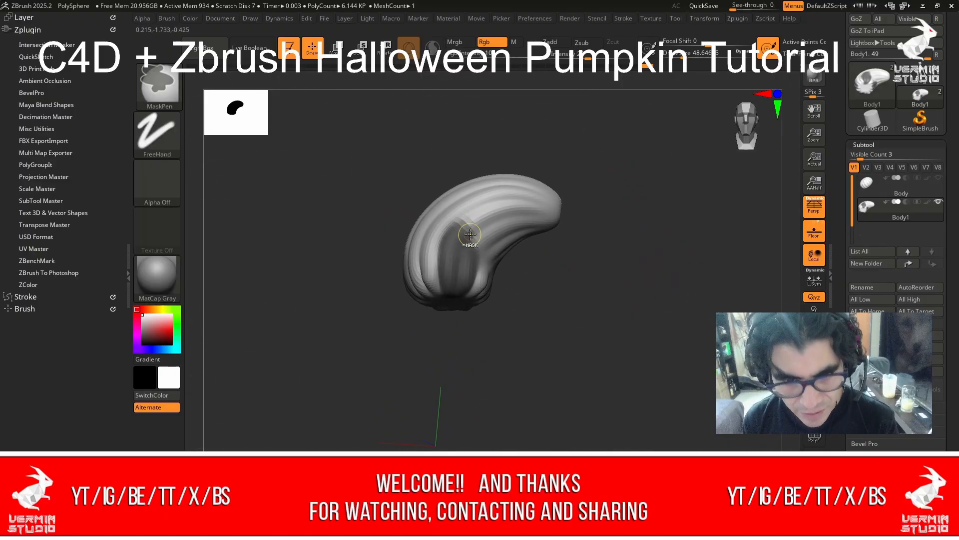
{"action": "key", "text": "ctrl"}
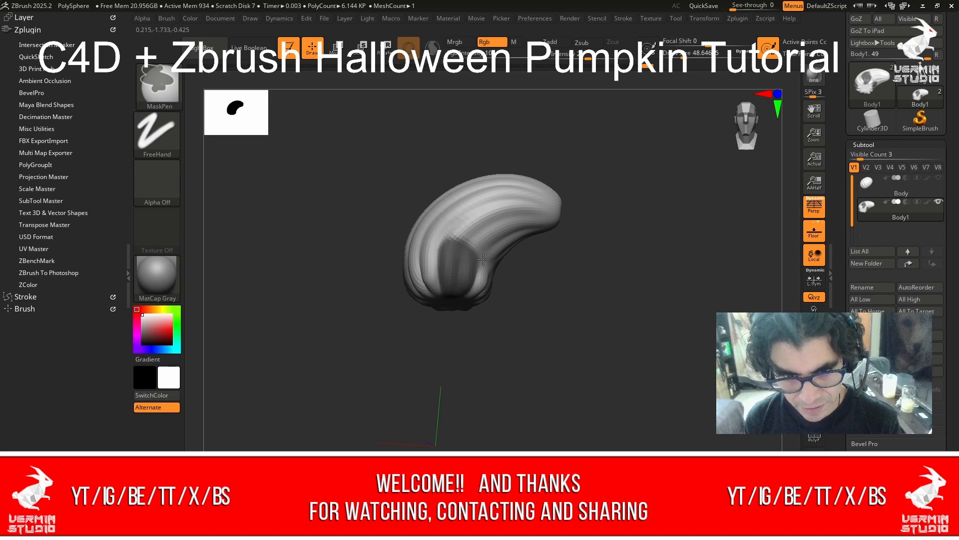
Refine the mask with MaskPen along the base ribs on the side and inner curve of the stem.
{"action": "mouse_move", "coordinate": [603, 288]}
{"action": "left_mouse_down"}
{"action": "mouse_move", "coordinate": [584, 262]}
{"action": "mouse_move", "coordinate": [480, 273]}
{"action": "mouse_move", "coordinate": [484, 297]}
{"action": "left_mouse_up"}
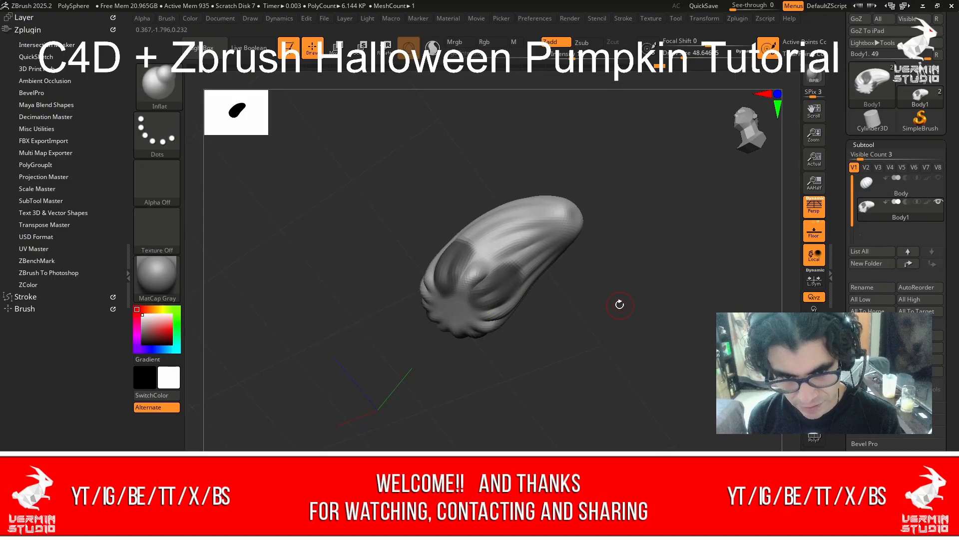
{"action": "mouse_move", "coordinate": [619, 304]}
{"action": "left_mouse_down"}
{"action": "mouse_move", "coordinate": [584, 295]}
{"action": "mouse_move", "coordinate": [593, 236]}
{"action": "mouse_move", "coordinate": [481, 301]}
{"action": "left_mouse_up"}
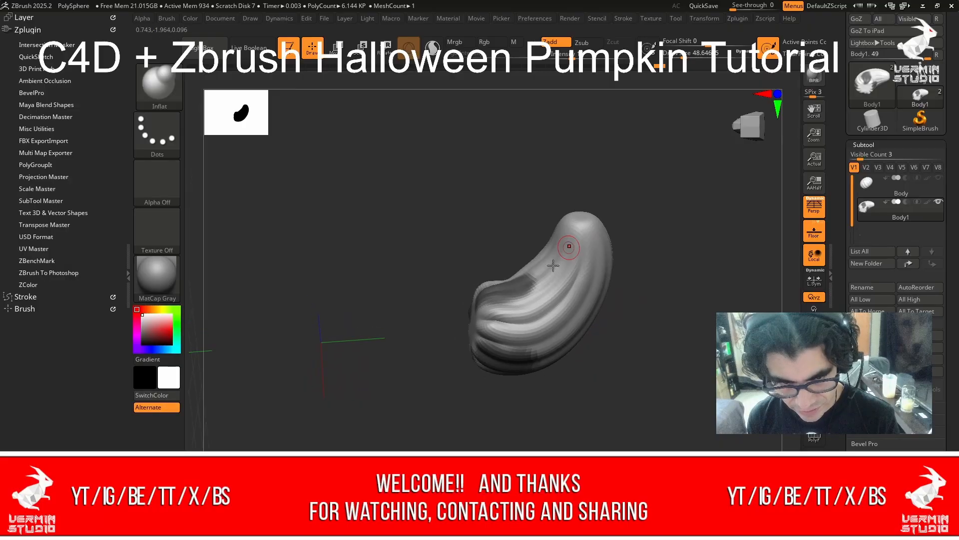
{"action": "key", "text": "ctrl"}
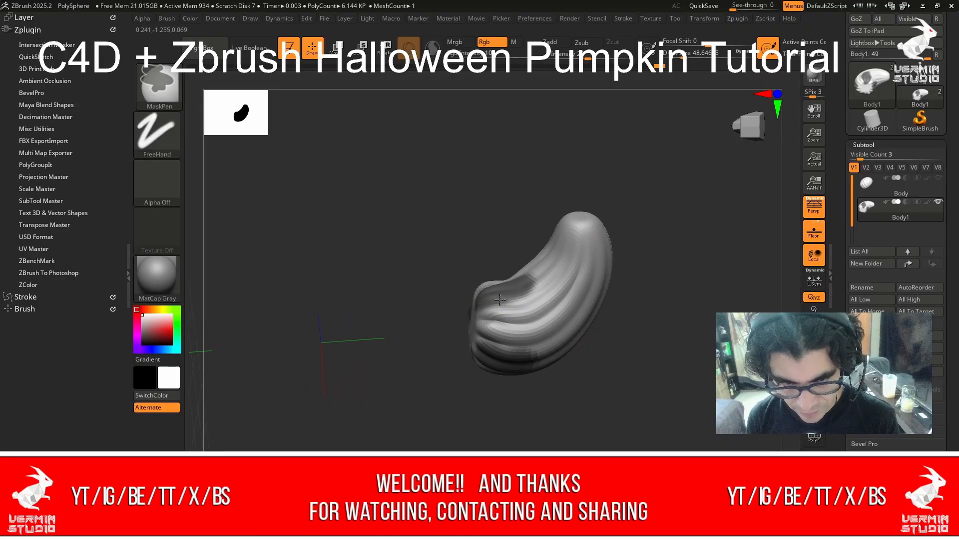
{"action": "mouse_move", "coordinate": [621, 389]}
{"action": "left_mouse_down"}
{"action": "mouse_move", "coordinate": [626, 331]}
{"action": "mouse_move", "coordinate": [600, 327]}
{"action": "left_mouse_up"}
{"action": "key", "text": "ctrl"}
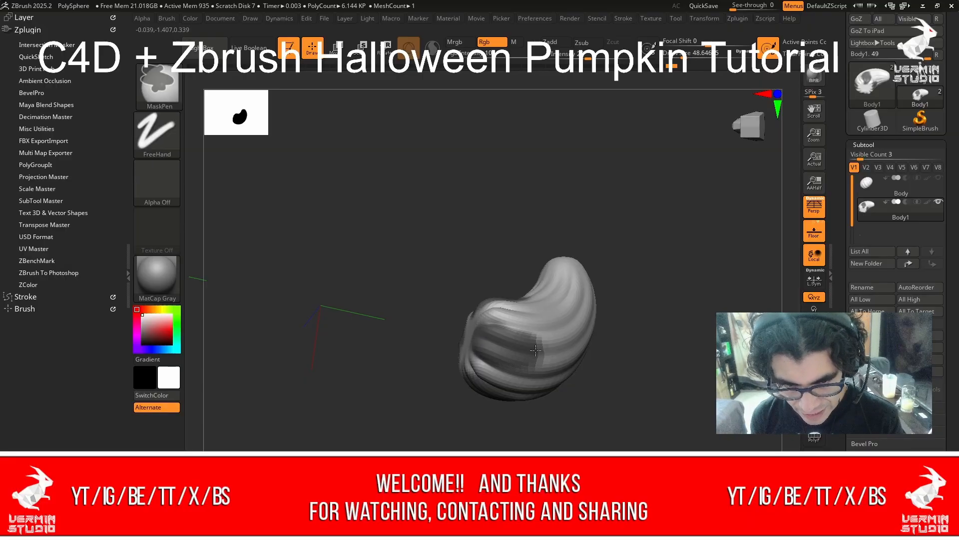
{"action": "left_click_drag", "start_coordinate": [535, 351], "coordinate": [509, 328], "text": "ctrl"}
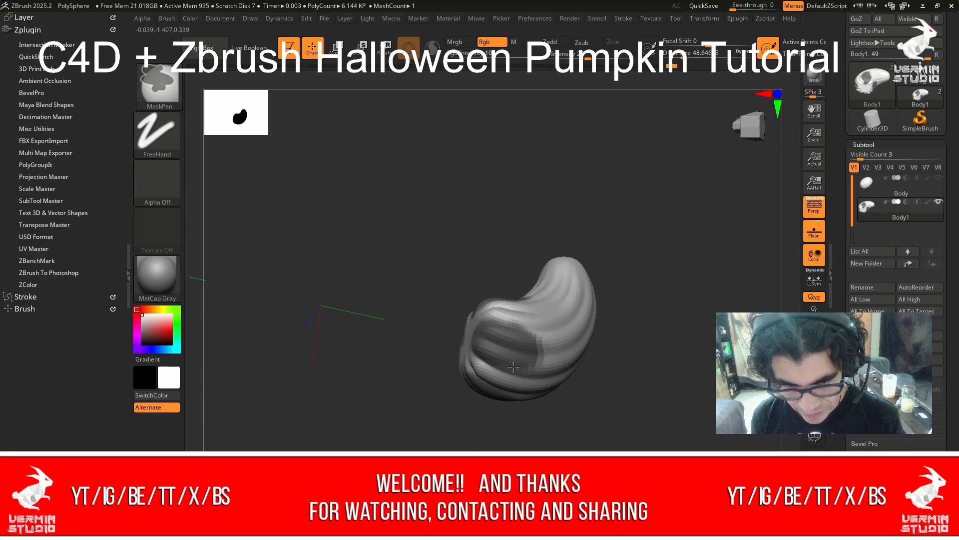
Refine the mask on the stem's remaining base ribs, working around its underside and opposite side.
{"action": "mouse_move", "coordinate": [647, 388]}
{"action": "left_mouse_down"}
{"action": "mouse_move", "coordinate": [479, 388]}
{"action": "mouse_move", "coordinate": [472, 367]}
{"action": "left_mouse_up"}
{"action": "key", "text": "ctrl"}
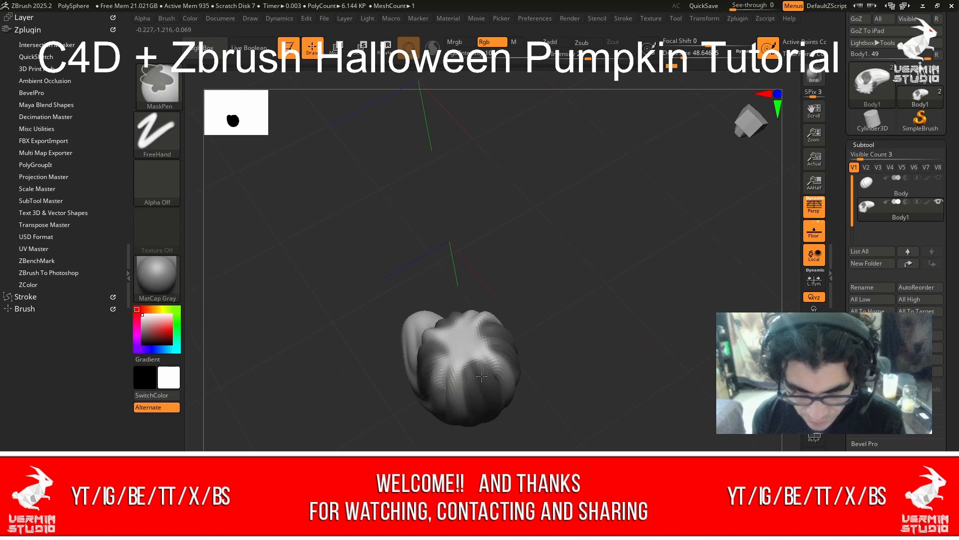
{"action": "left_click_drag", "start_coordinate": [586, 356], "coordinate": [514, 386]}
{"action": "key", "text": "ctrl"}
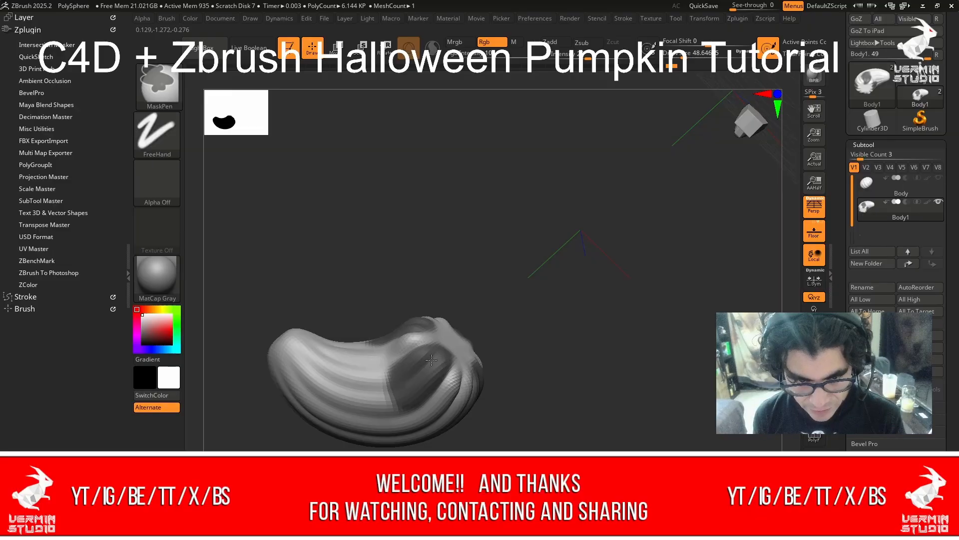
{"action": "mouse_move", "coordinate": [365, 214]}
{"action": "left_mouse_down"}
{"action": "mouse_move", "coordinate": [391, 199]}
{"action": "mouse_move", "coordinate": [426, 150]}
{"action": "left_mouse_up"}
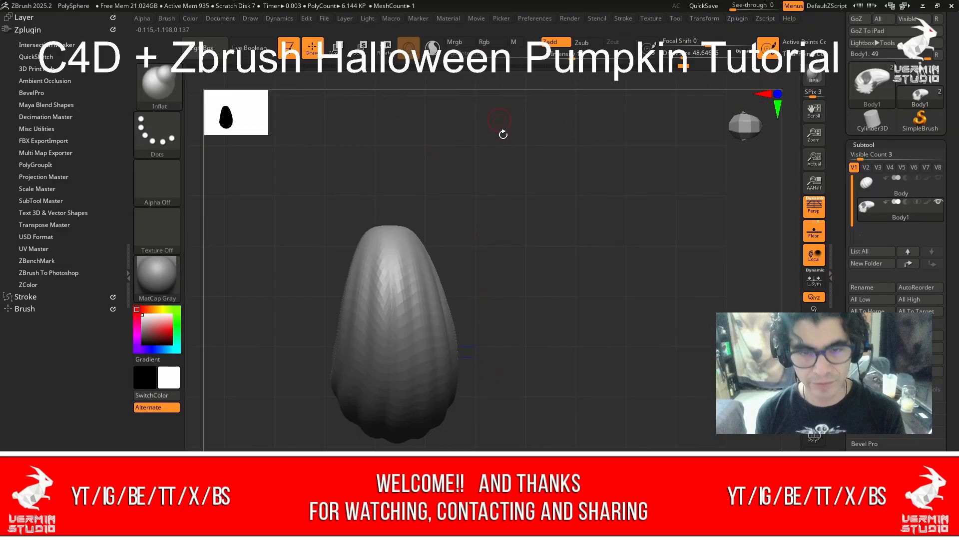
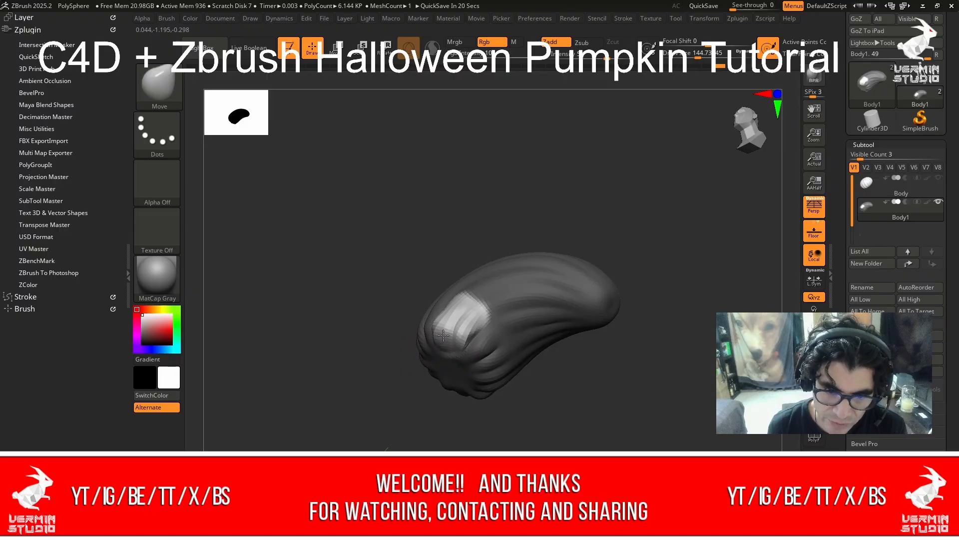
Pull the unmasked rib end outward from the stem's base with the Move brush and smooth its tip.
{"action": "right_click_drag", "start_coordinate": [524, 378], "coordinate": [452, 328]}
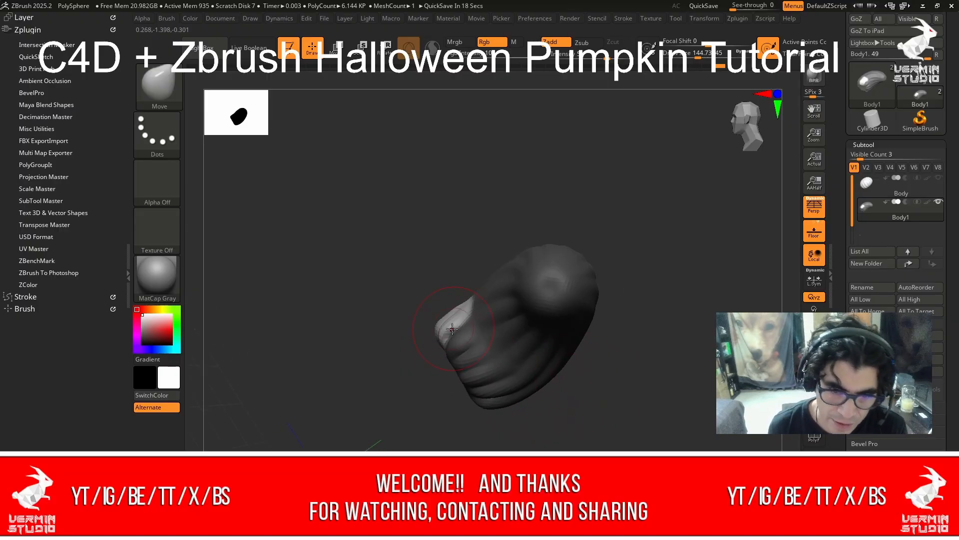
{"action": "left_click_drag", "start_coordinate": [428, 301], "coordinate": [417, 297]}
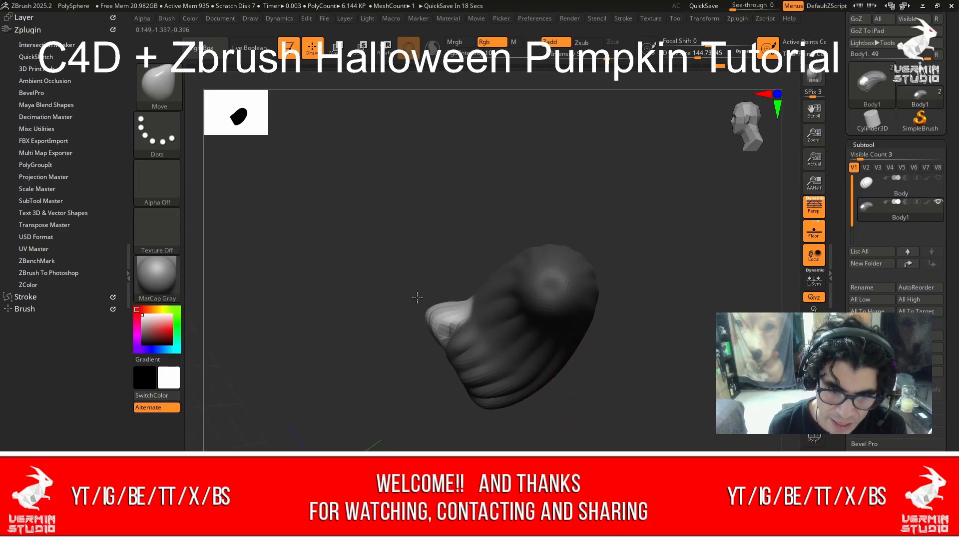
{"action": "left_click_drag", "start_coordinate": [401, 373], "coordinate": [510, 450]}
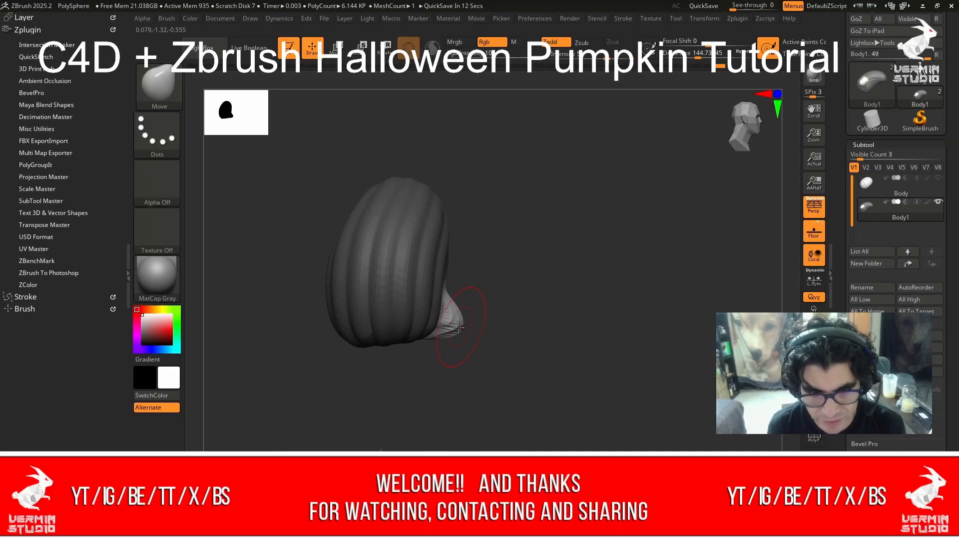
{"action": "left_click_drag", "start_coordinate": [457, 327], "coordinate": [445, 345], "text": "shift"}
{"action": "left_click_drag", "start_coordinate": [518, 359], "coordinate": [456, 354]}
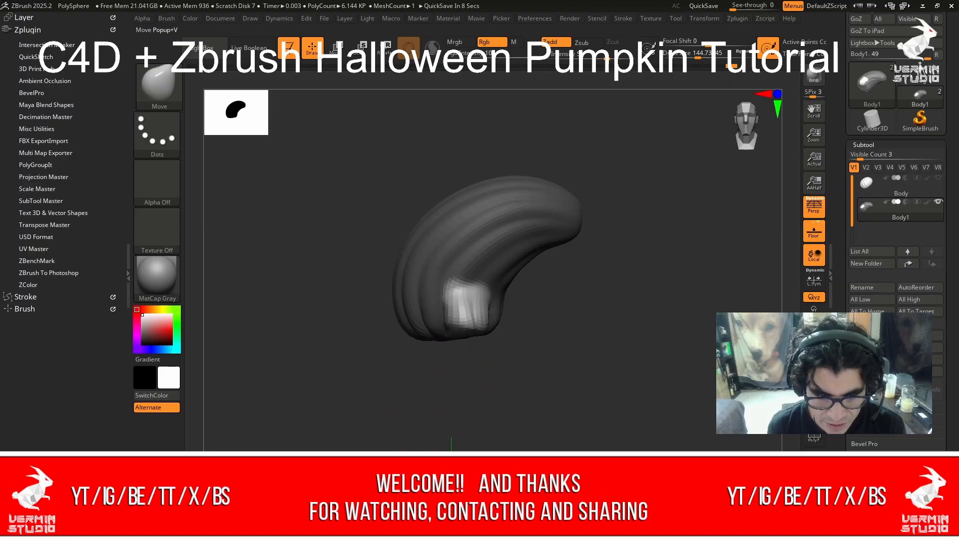
Inflate the unmasked rib end with the Inflat brush and smooth its lower edge and side.
{"action": "key", "text": "b"}
{"action": "key", "text": "i"}
{"action": "key", "text": "n"}
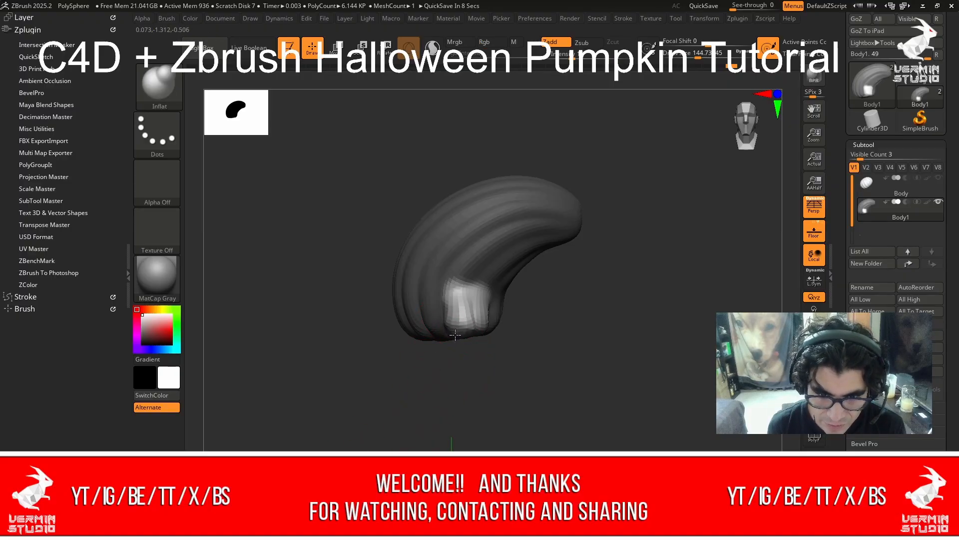
{"action": "key", "text": "shift"}
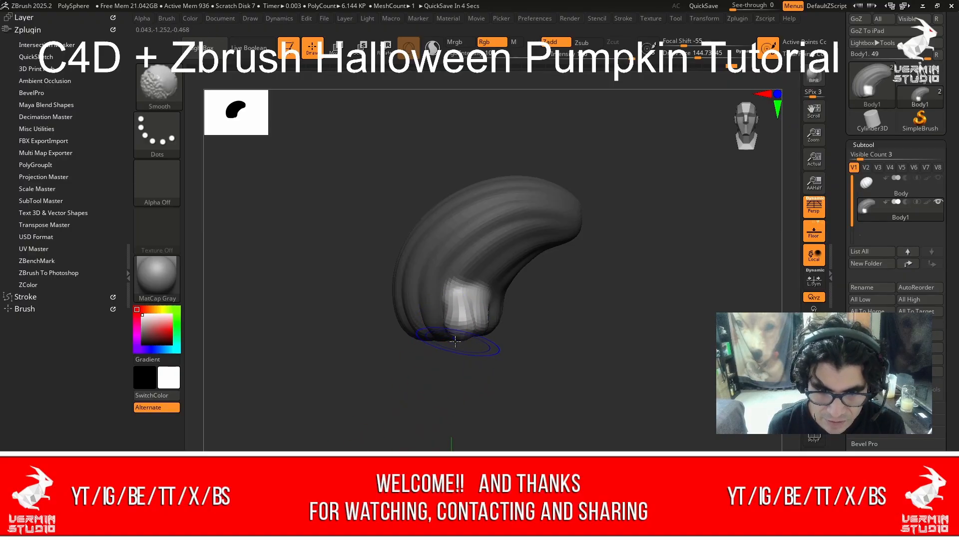
{"action": "left_click_drag", "start_coordinate": [601, 367], "coordinate": [568, 384]}
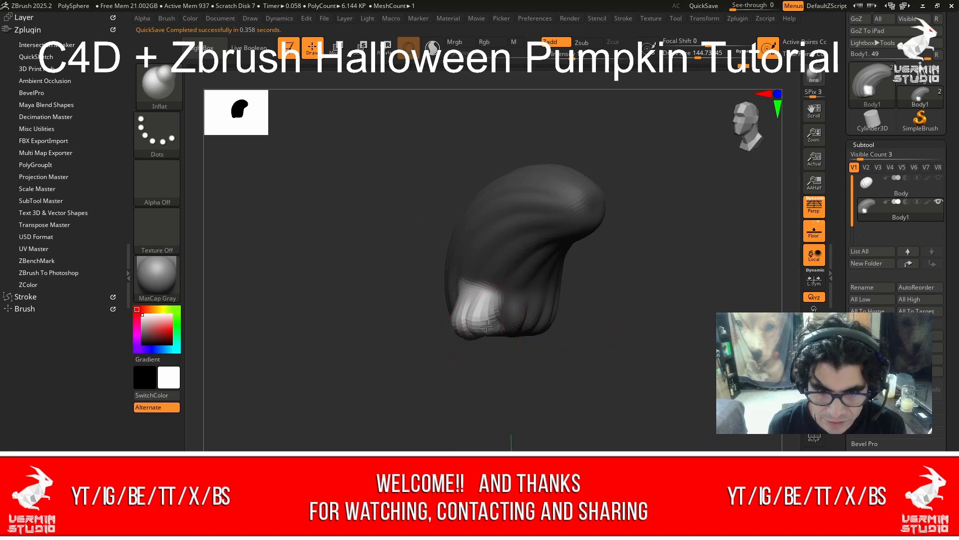
{"action": "key", "text": "shift"}
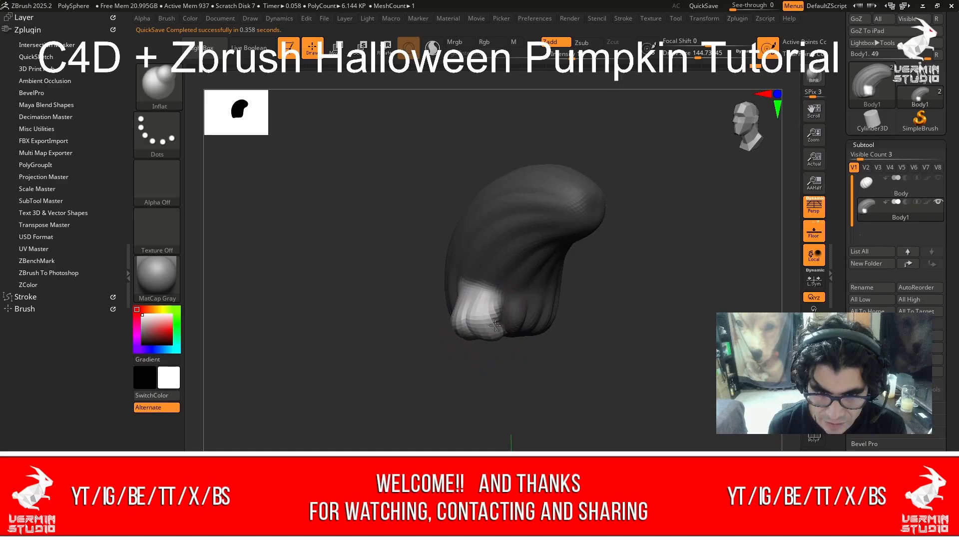
{"action": "key", "text": "shift"}
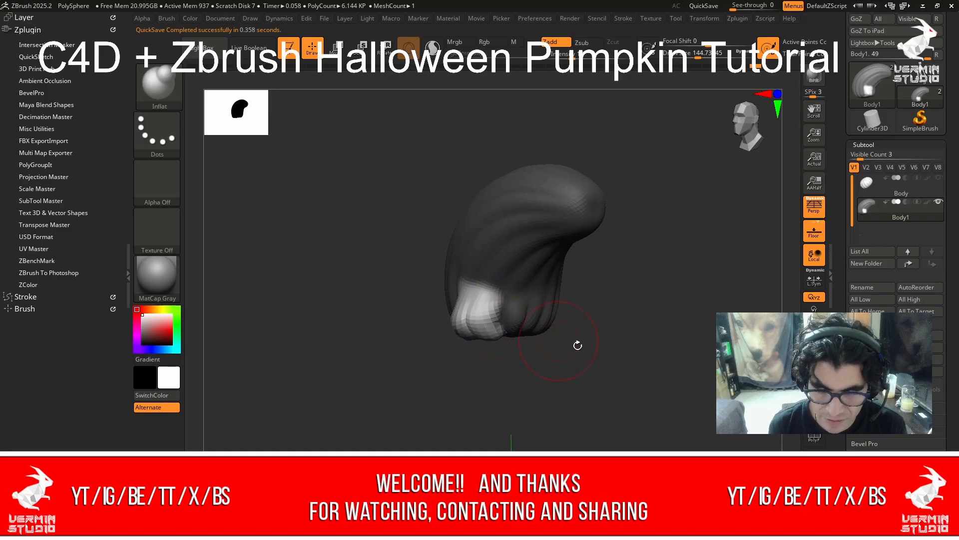
{"action": "left_click_drag", "start_coordinate": [578, 343], "coordinate": [653, 332]}
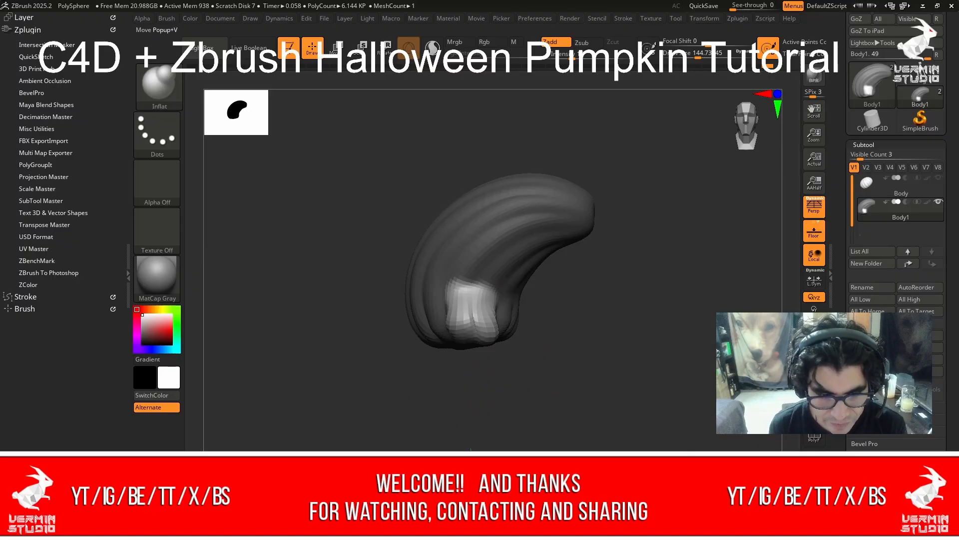
Reshape the protruding rib end with the Move brush and clear the mask from the stem.
{"action": "key", "text": "b"}
{"action": "key", "text": "m"}
{"action": "key", "text": "v"}
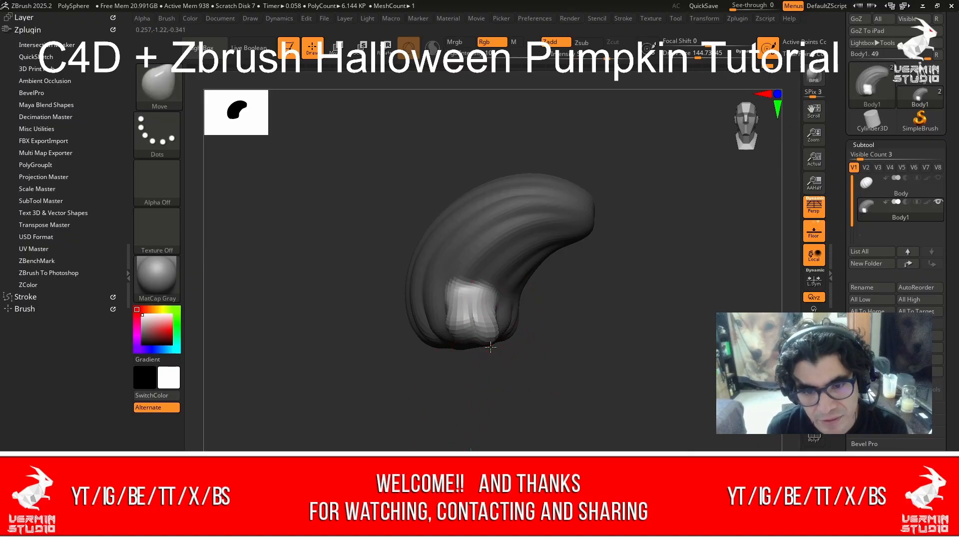
{"action": "left_click_drag", "start_coordinate": [562, 368], "coordinate": [469, 327]}
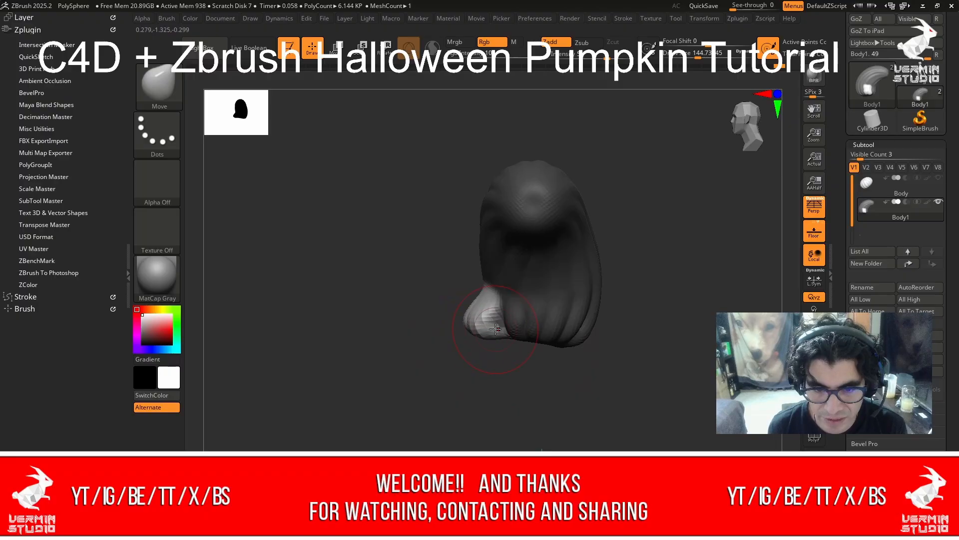
{"action": "mouse_move", "coordinate": [489, 359]}
{"action": "left_mouse_down"}
{"action": "mouse_move", "coordinate": [508, 377]}
{"action": "mouse_move", "coordinate": [602, 399]}
{"action": "left_mouse_up"}
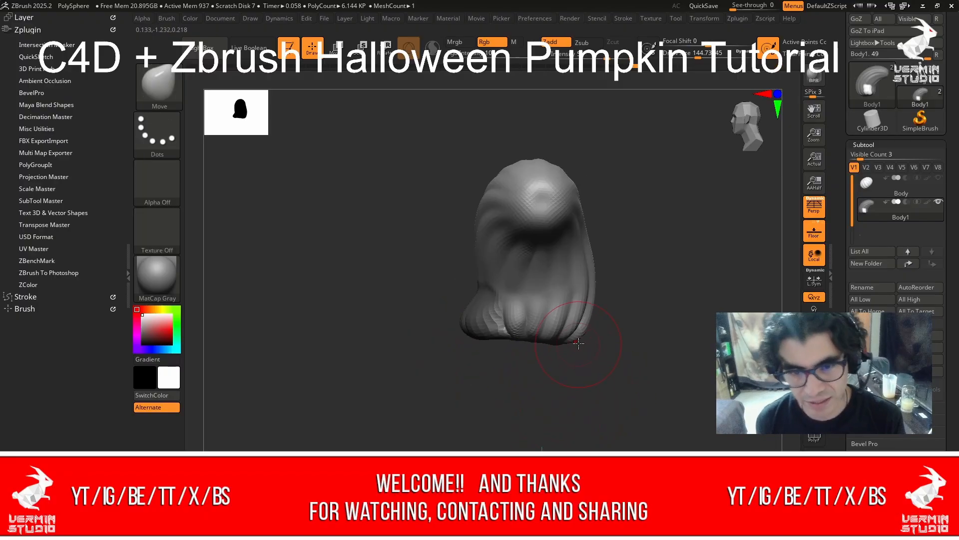
{"action": "mouse_move", "coordinate": [683, 289]}
{"action": "left_mouse_down", "text": "alt"}
{"action": "mouse_move", "coordinate": [716, 317]}
{"action": "mouse_move", "coordinate": [710, 286]}
{"action": "left_mouse_up", "text": "alt"}
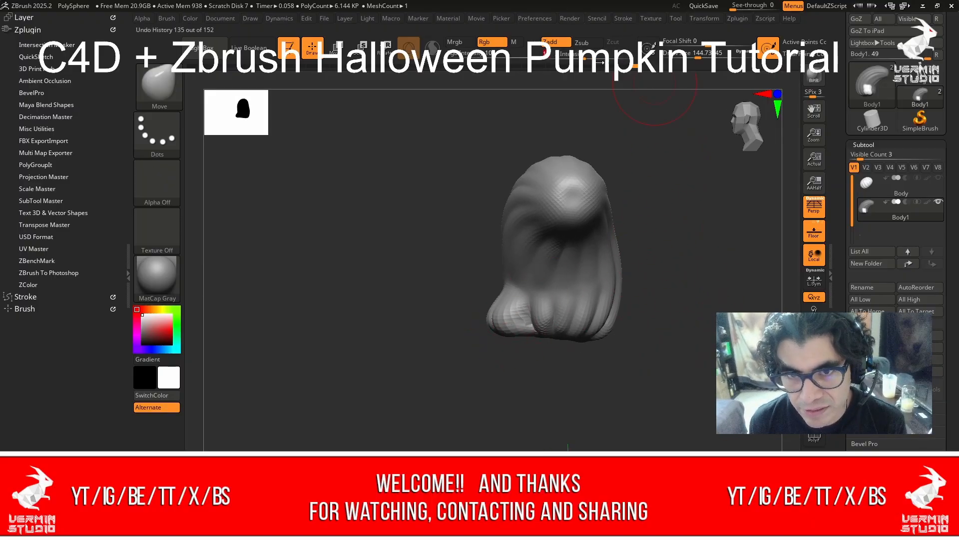
Reduce the brush draw size to about 56.5 and smooth both sides of the protruding rib where it meets the neighbouring ribs.
{"action": "left_click_drag", "start_coordinate": [696, 56], "coordinate": [686, 56]}
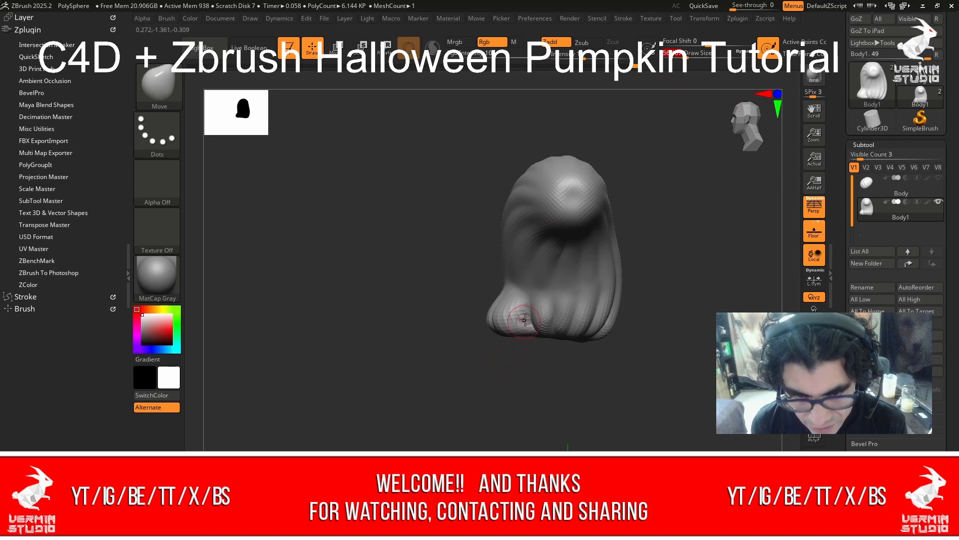
{"action": "key", "text": "shift"}
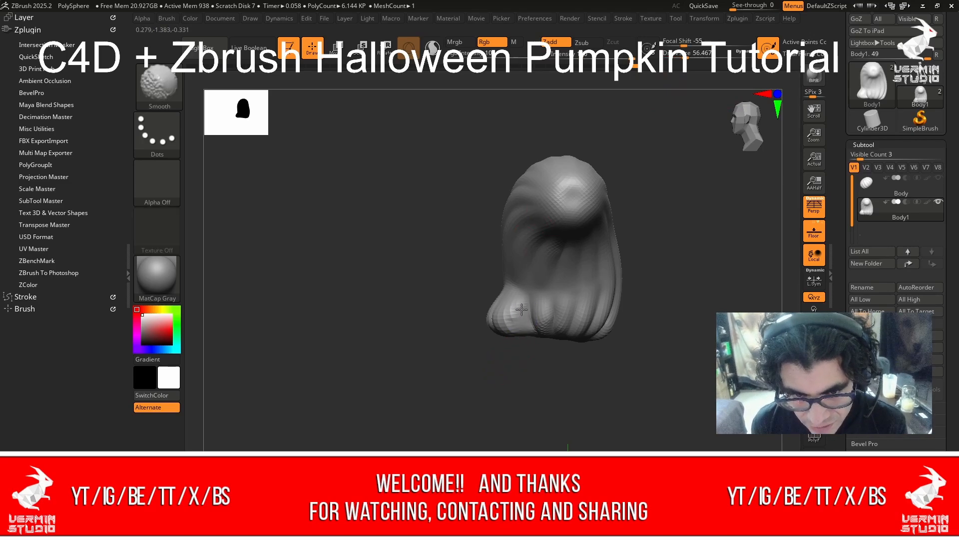
{"action": "mouse_move", "coordinate": [521, 327]}
{"action": "left_mouse_down", "text": "shift"}
{"action": "mouse_move", "coordinate": [512, 312]}
{"action": "mouse_move", "coordinate": [509, 332]}
{"action": "left_mouse_up", "text": "shift"}
{"action": "mouse_move", "coordinate": [486, 376]}
{"action": "left_mouse_down"}
{"action": "mouse_move", "coordinate": [534, 378]}
{"action": "mouse_move", "coordinate": [550, 396]}
{"action": "mouse_move", "coordinate": [519, 378]}
{"action": "mouse_move", "coordinate": [546, 375]}
{"action": "left_mouse_up"}
{"action": "key", "text": "shift"}
{"action": "key", "text": "shift"}
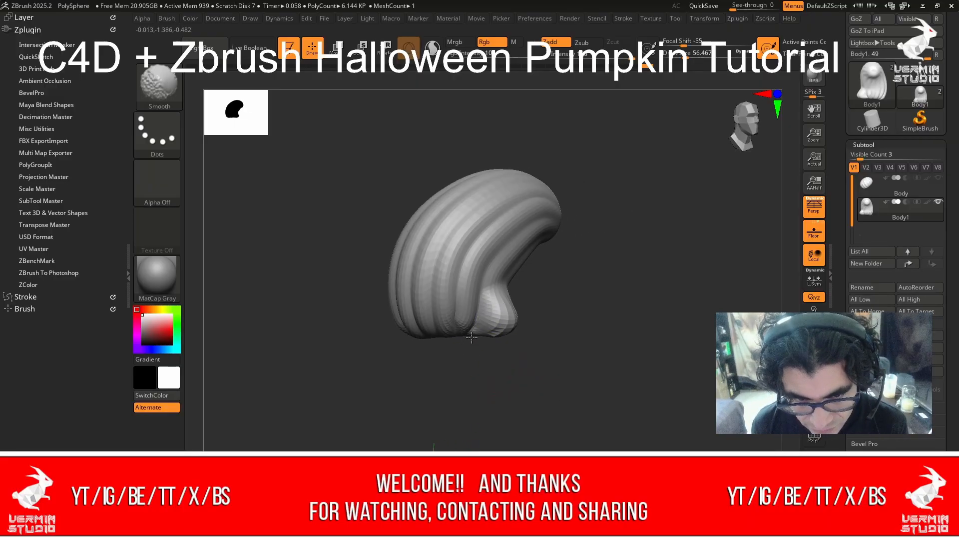
Build up the surface around the protruding rib's lower edge with the Inflat brush and smooth it.
{"action": "left_click_drag", "start_coordinate": [524, 338], "coordinate": [555, 335]}
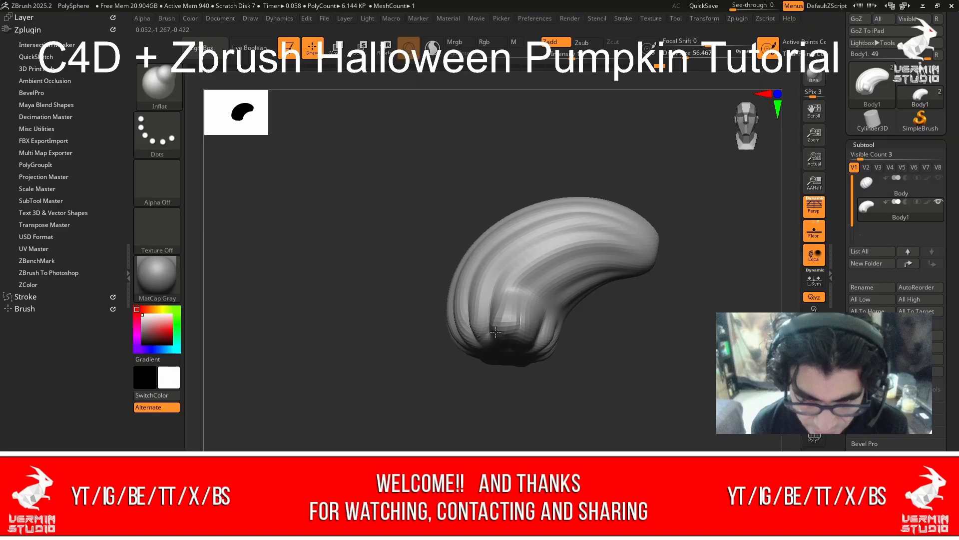
{"action": "key", "text": "shift"}
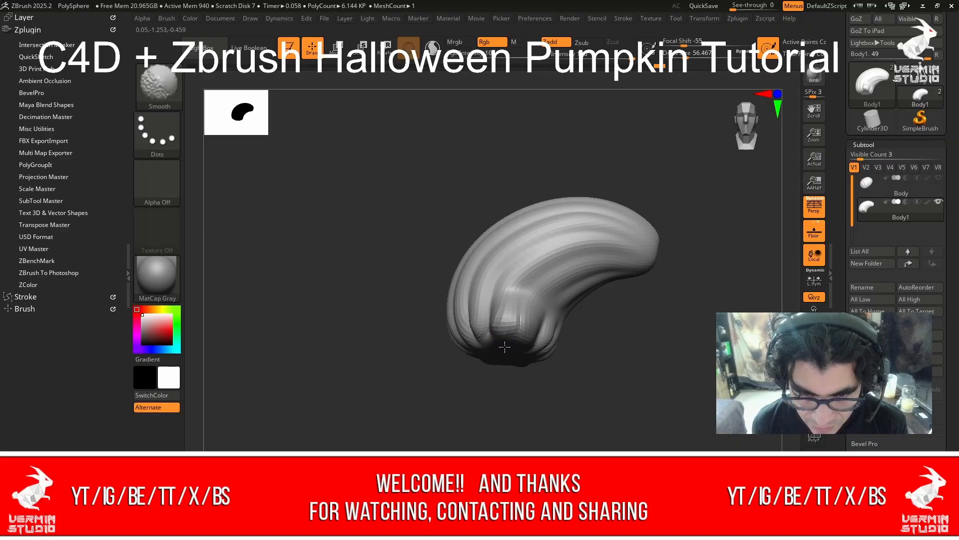
{"action": "mouse_move", "coordinate": [483, 345]}
{"action": "left_mouse_down"}
{"action": "mouse_move", "coordinate": [654, 328]}
{"action": "mouse_move", "coordinate": [681, 340]}
{"action": "mouse_move", "coordinate": [655, 335]}
{"action": "mouse_move", "coordinate": [673, 329]}
{"action": "mouse_move", "coordinate": [644, 330]}
{"action": "left_mouse_up"}
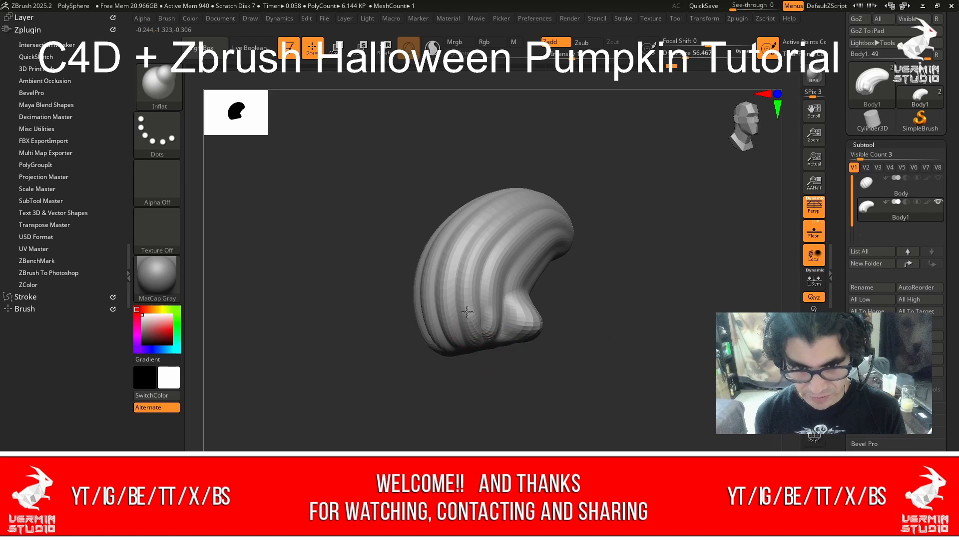
Mask the lower end of the next rib group on the stem's back with MaskPen, including its underside, and invert the mask.
{"action": "left_click_drag", "start_coordinate": [567, 296], "coordinate": [585, 297]}
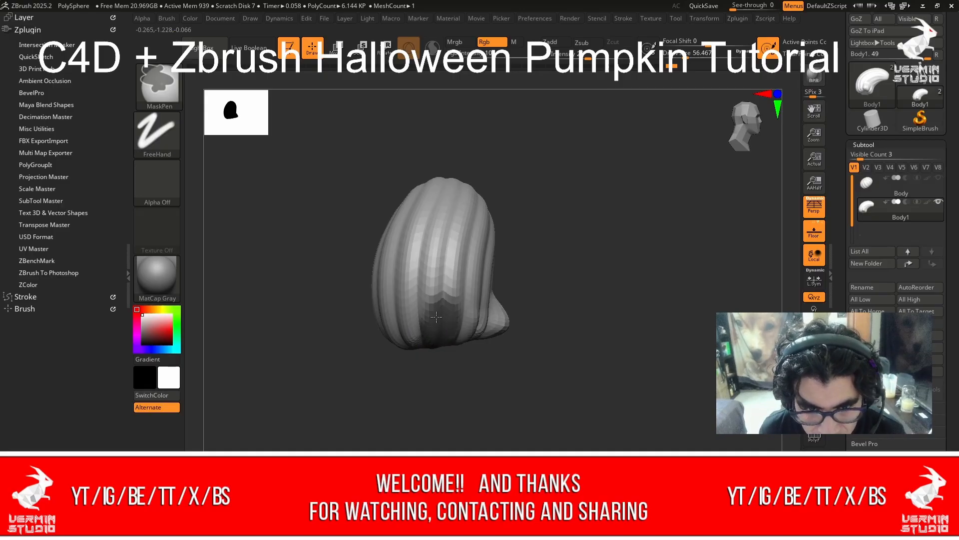
{"action": "left_click_drag", "start_coordinate": [456, 391], "coordinate": [445, 338]}
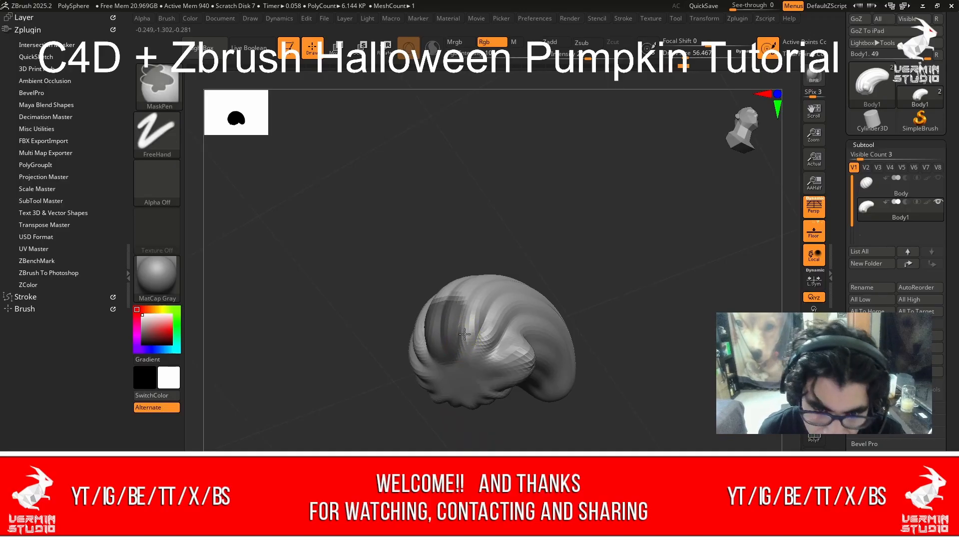
{"action": "key", "text": "ctrl"}
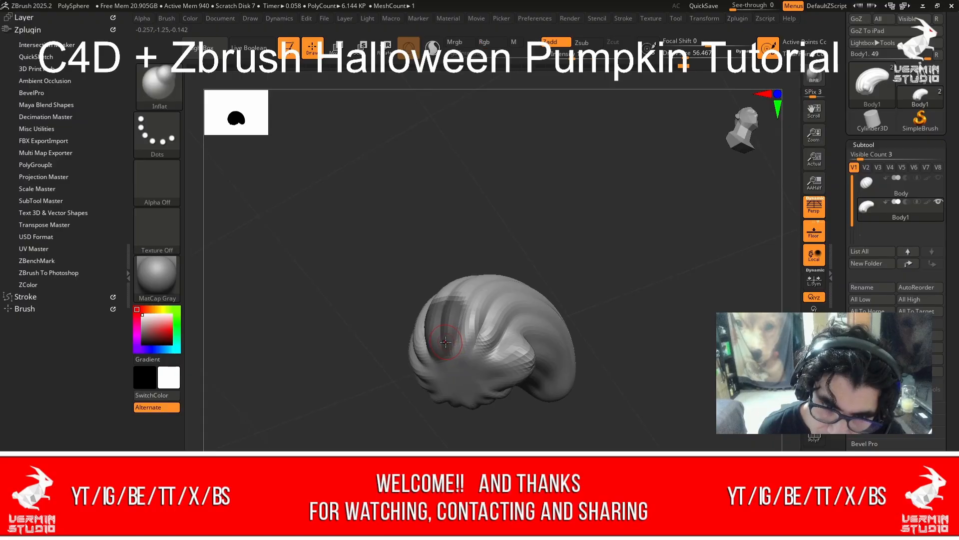
{"action": "key", "text": "ctrl"}
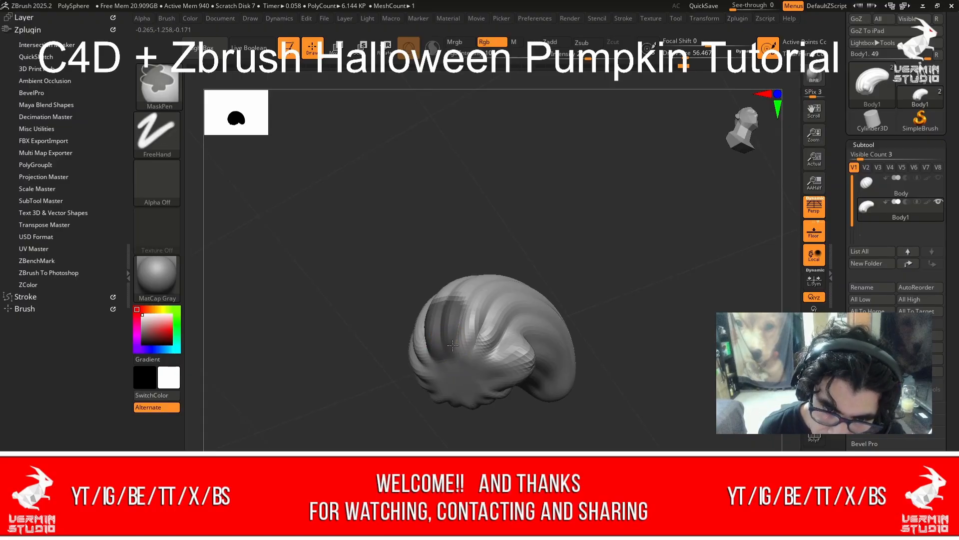
{"action": "mouse_move", "coordinate": [649, 315]}
{"action": "left_mouse_down"}
{"action": "mouse_move", "coordinate": [679, 330]}
{"action": "mouse_move", "coordinate": [662, 370]}
{"action": "left_mouse_up"}
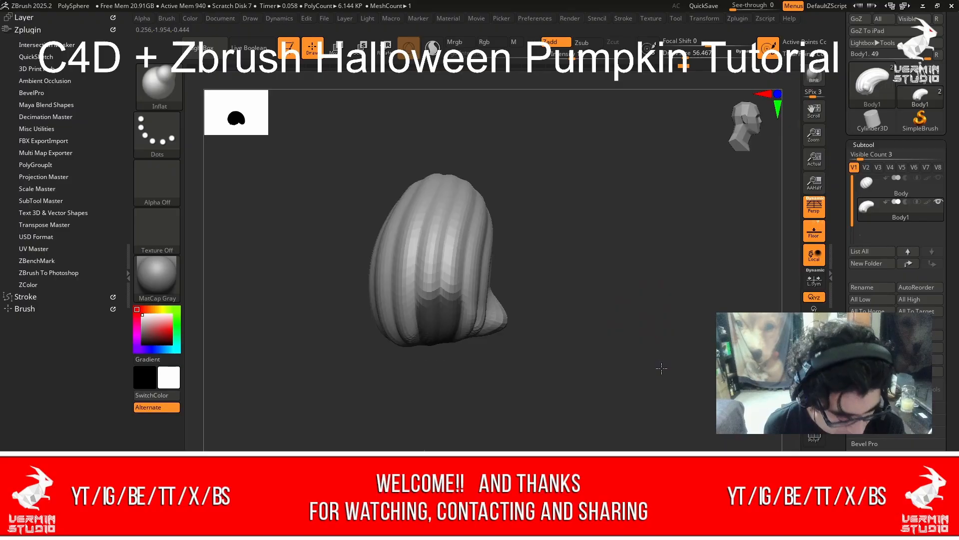
{"action": "key", "text": "ctrl"}
{"action": "left_click", "coordinate": [643, 308], "text": "ctrl"}
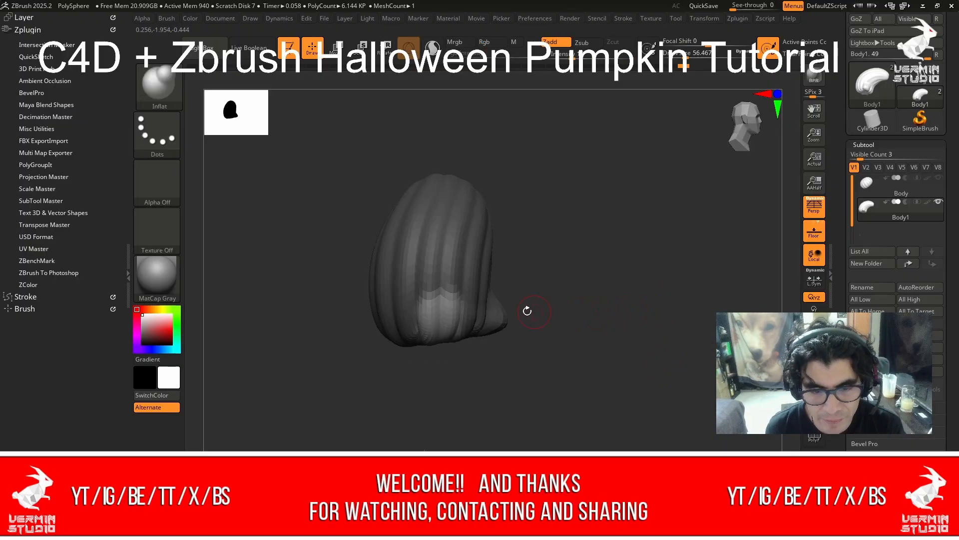
Refine the inverted mask's edge beside the exposed back ribs, down to the stem's lower rim.
{"action": "key", "text": "ctrl"}
{"action": "key", "text": "ctrl"}
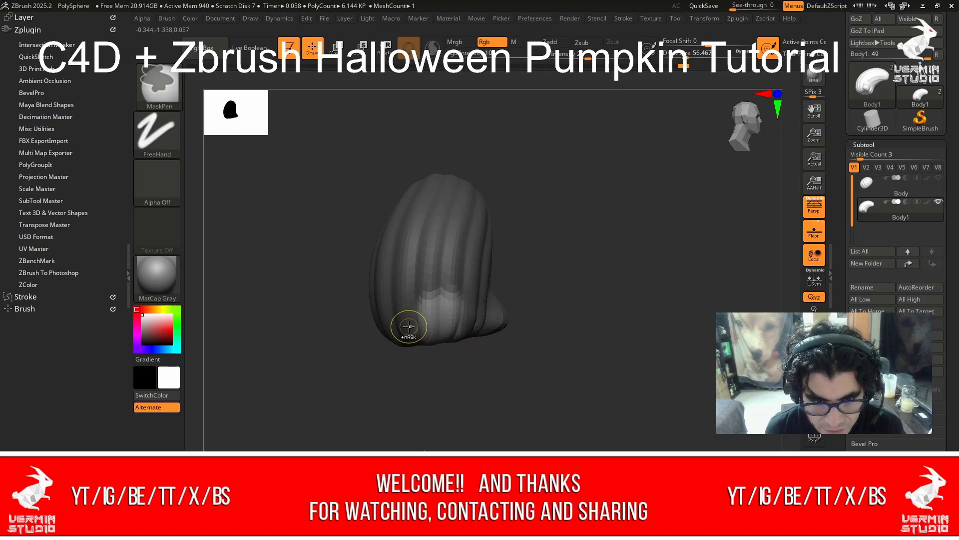
{"action": "key", "text": "ctrl"}
{"action": "left_click", "coordinate": [412, 337], "text": "ctrl"}
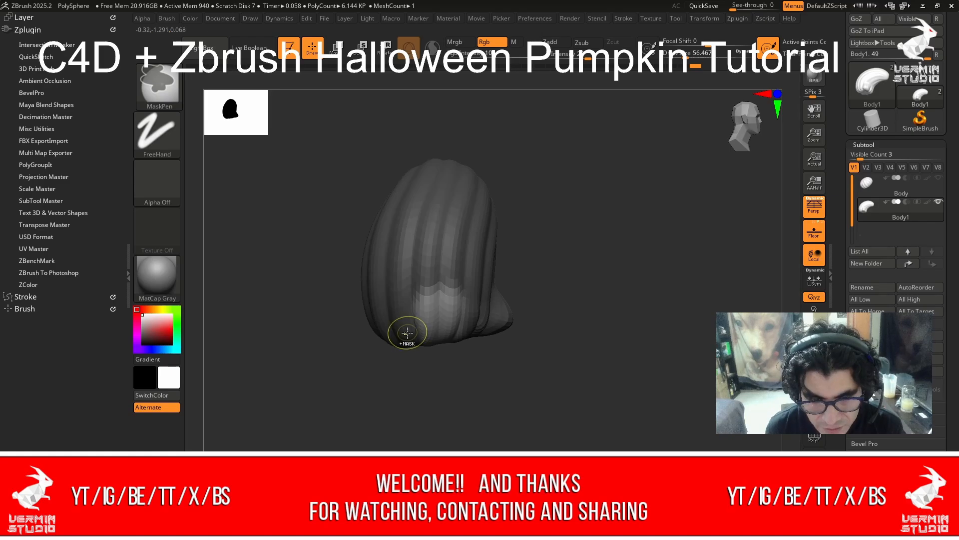
{"action": "left_click", "coordinate": [414, 337], "text": "ctrl"}
{"action": "mouse_move", "coordinate": [414, 338]}
{"action": "right_mouse_down", "text": "ctrl"}
{"action": "mouse_move", "coordinate": [413, 349]}
{"action": "mouse_move", "coordinate": [403, 322]}
{"action": "right_mouse_up", "text": "ctrl"}
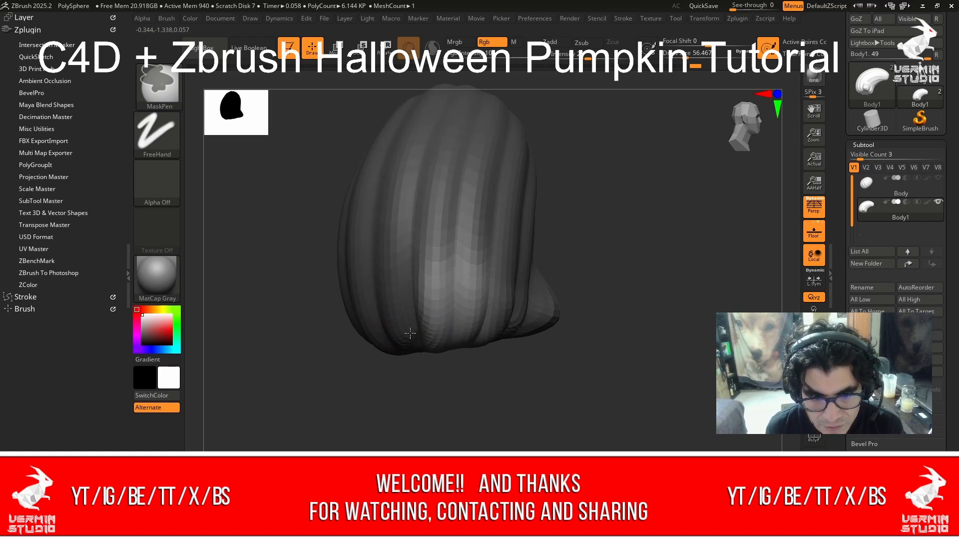
{"action": "key", "text": "ctrl"}
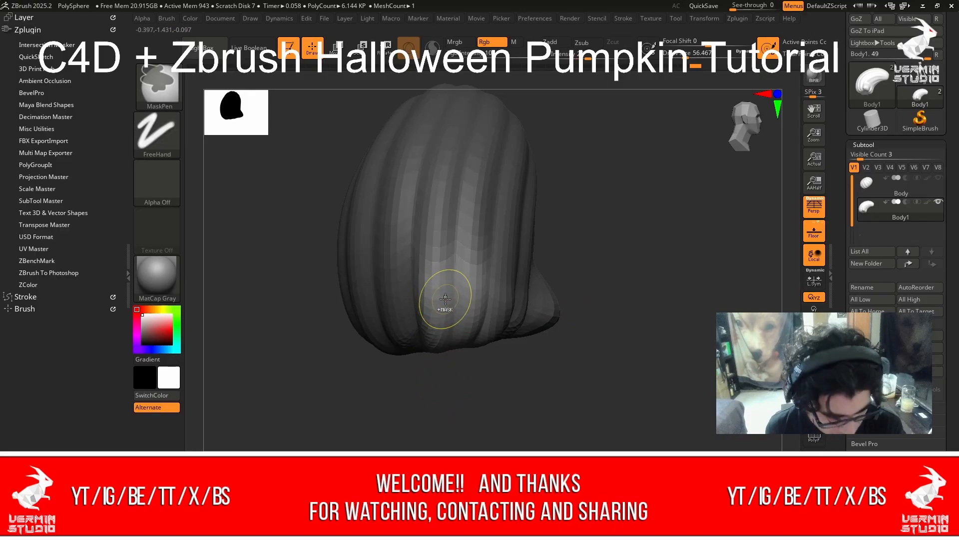
{"action": "left_click_drag", "start_coordinate": [437, 339], "coordinate": [435, 350], "text": "ctrl"}
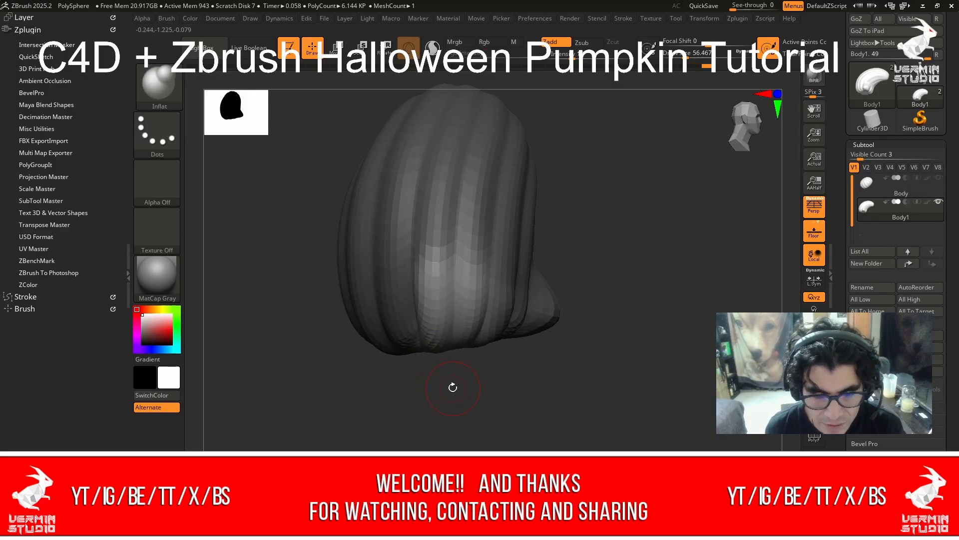
Extend the mask along the exposed ribs' opposite edge, facing the protruding rib end, working from below.
{"action": "mouse_move", "coordinate": [451, 388]}
{"action": "left_mouse_down"}
{"action": "mouse_move", "coordinate": [445, 316]}
{"action": "mouse_move", "coordinate": [409, 368]}
{"action": "mouse_move", "coordinate": [423, 390]}
{"action": "left_mouse_up"}
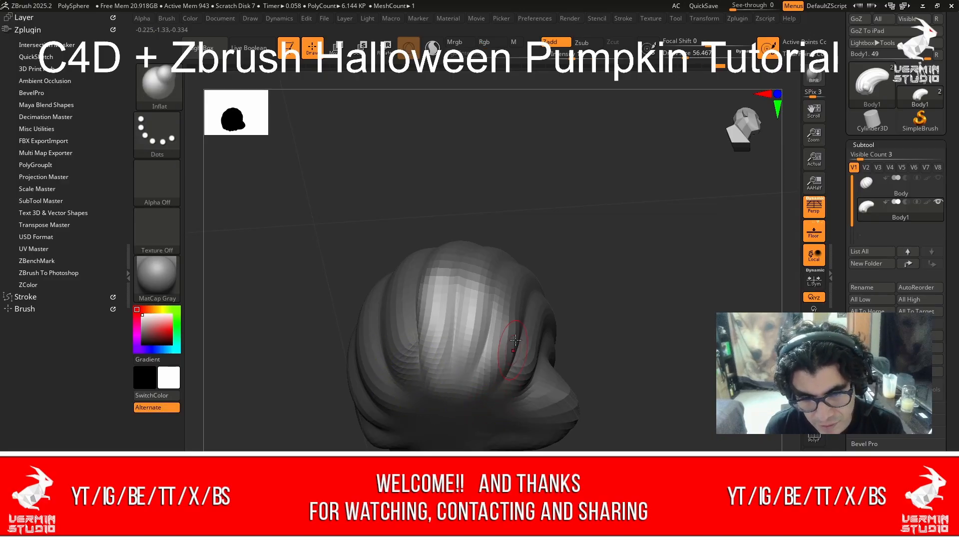
{"action": "mouse_move", "coordinate": [512, 306]}
{"action": "left_mouse_down", "text": "ctrl"}
{"action": "mouse_move", "coordinate": [486, 384]}
{"action": "mouse_move", "coordinate": [502, 326]}
{"action": "mouse_move", "coordinate": [492, 372]}
{"action": "left_mouse_up", "text": "ctrl"}
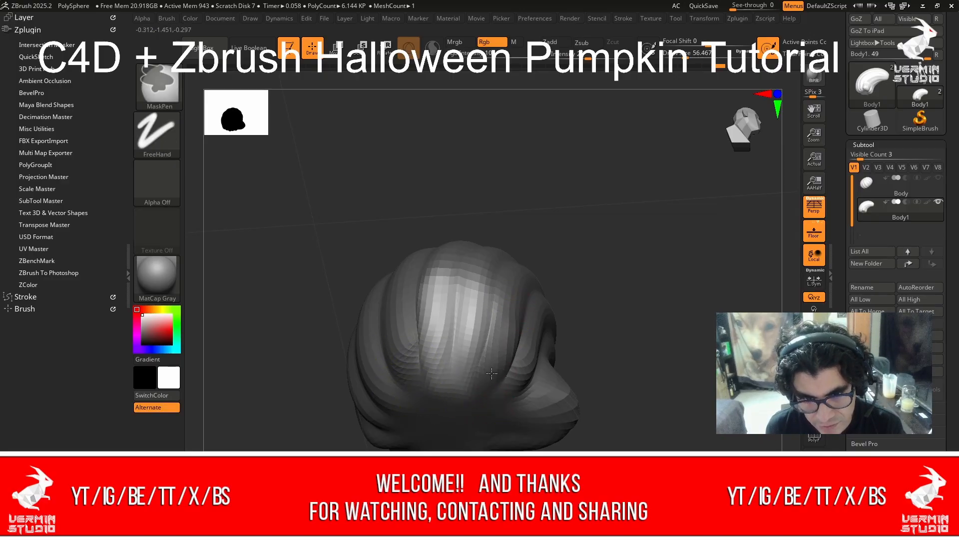
{"action": "left_click_drag", "start_coordinate": [508, 331], "coordinate": [498, 295], "text": "ctrl"}
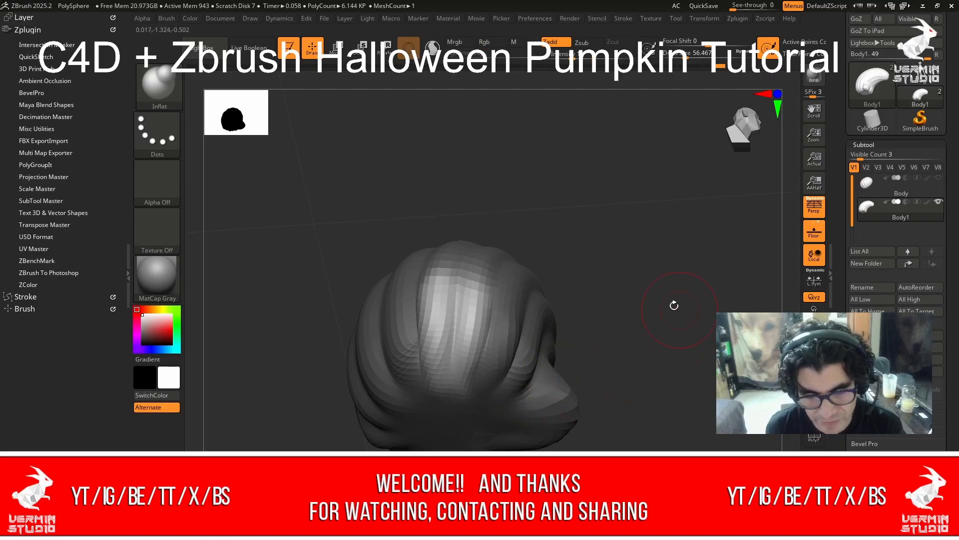
Pull the lower end of the exposed back ribs outward with the Move brush at a draw size of about 132.
{"action": "left_click_drag", "start_coordinate": [621, 329], "coordinate": [650, 389]}
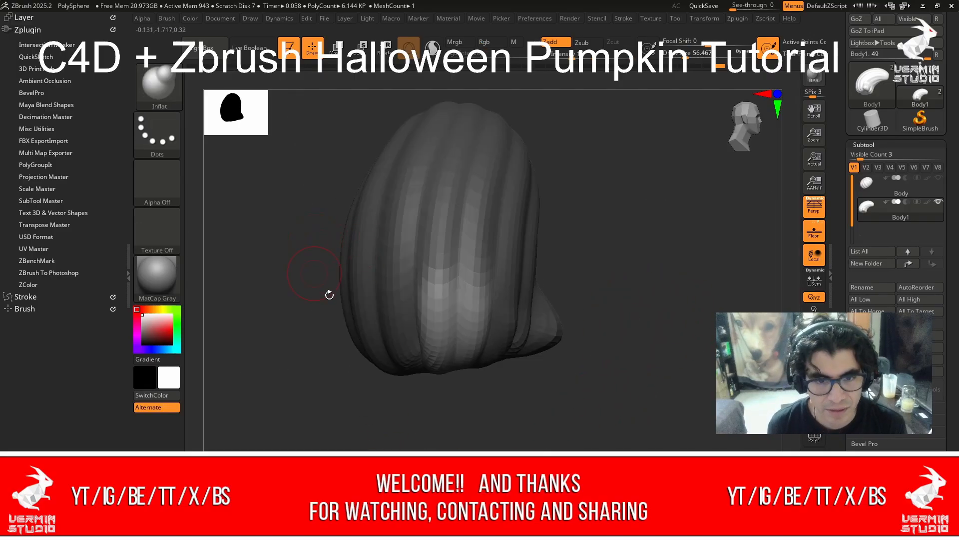
{"action": "left_click_drag", "start_coordinate": [630, 279], "coordinate": [544, 313]}
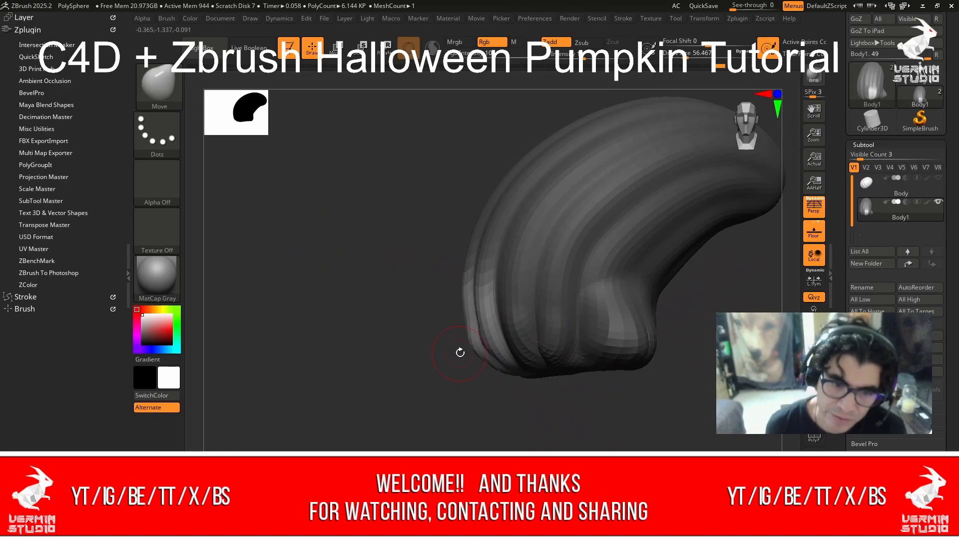
{"action": "key", "text": "ctrl"}
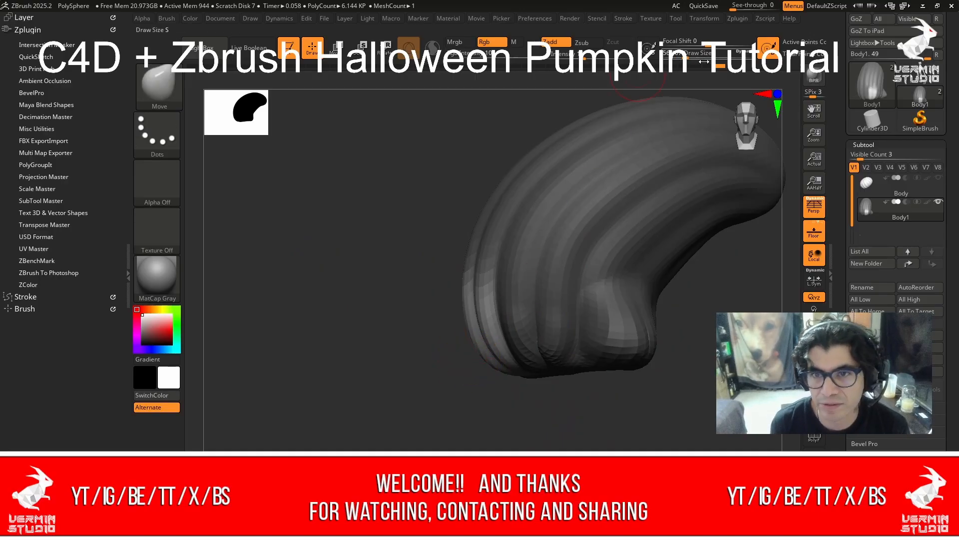
{"action": "left_click_drag", "start_coordinate": [685, 55], "coordinate": [692, 56]}
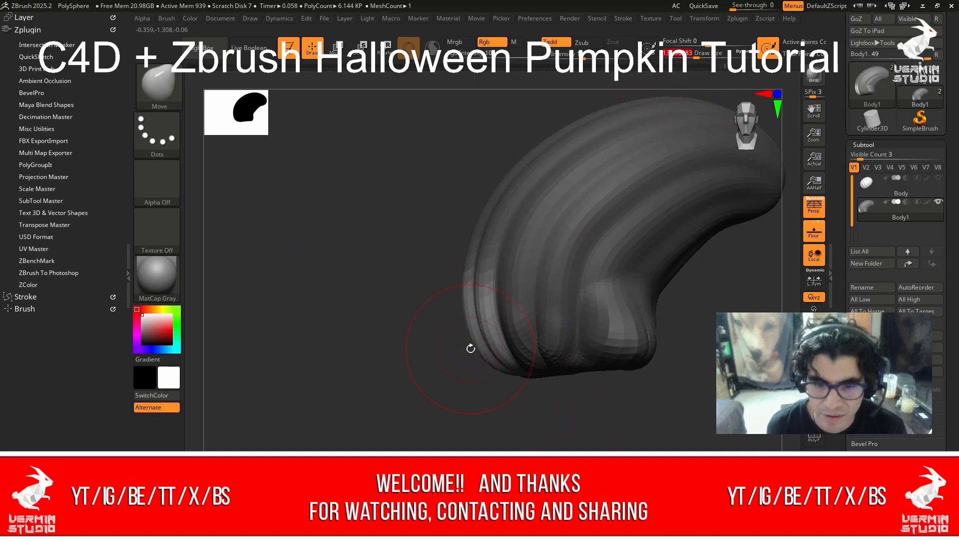
{"action": "left_click_drag", "start_coordinate": [457, 334], "coordinate": [306, 381]}
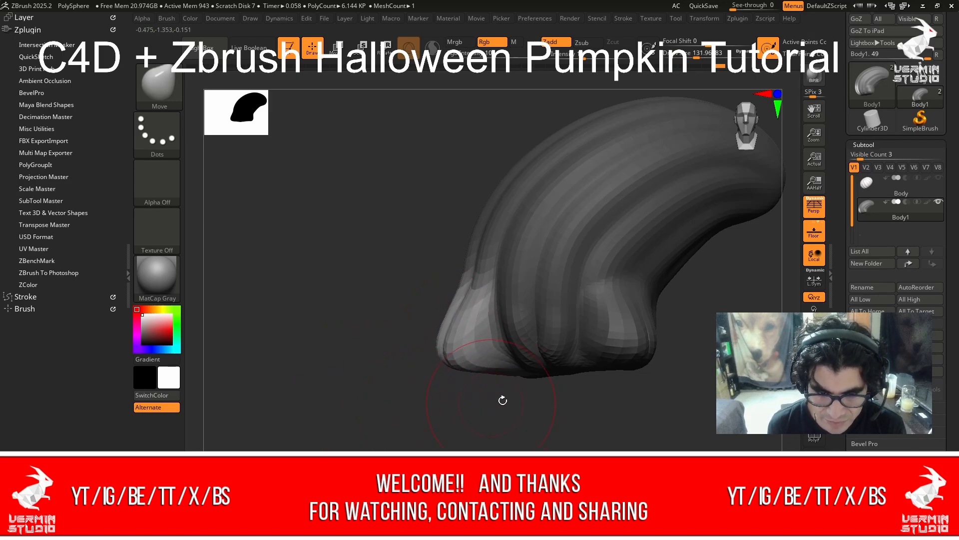
{"action": "mouse_move", "coordinate": [501, 398]}
{"action": "left_mouse_down"}
{"action": "mouse_move", "coordinate": [453, 349]}
{"action": "mouse_move", "coordinate": [472, 348]}
{"action": "left_mouse_up"}
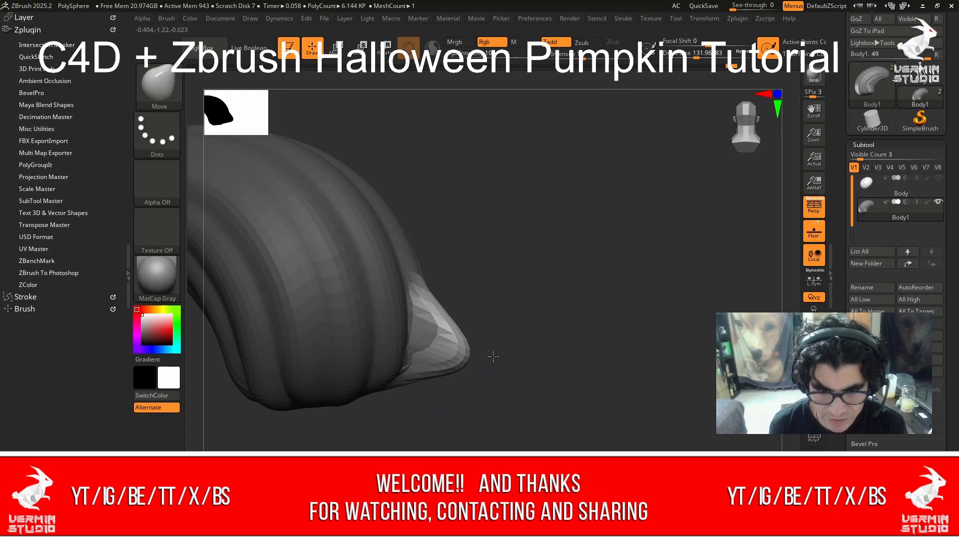
{"action": "left_click_drag", "start_coordinate": [557, 345], "coordinate": [447, 356]}
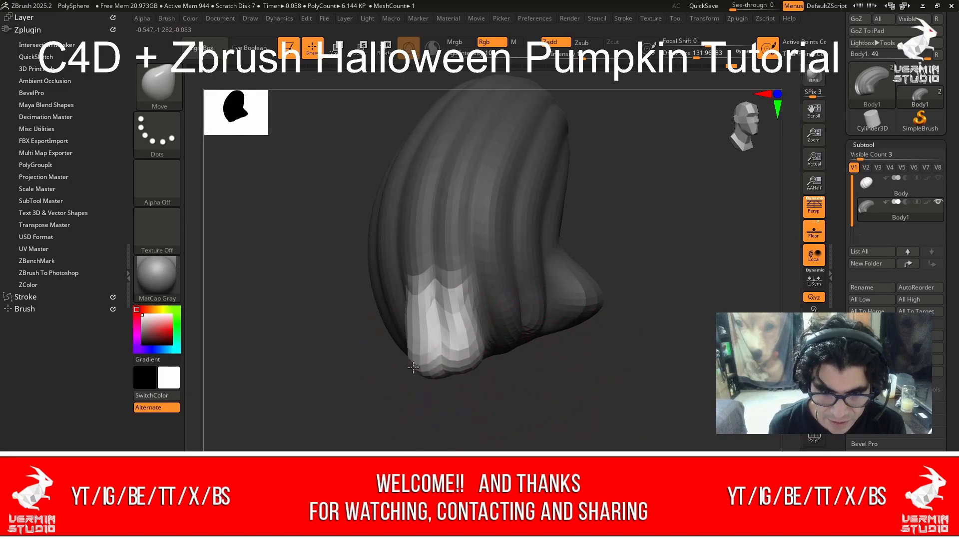
Inflate the pulled-out back rib end with the Inflat brush and smooth its surface, tip and lower edge.
{"action": "left_click", "coordinate": [377, 511]}
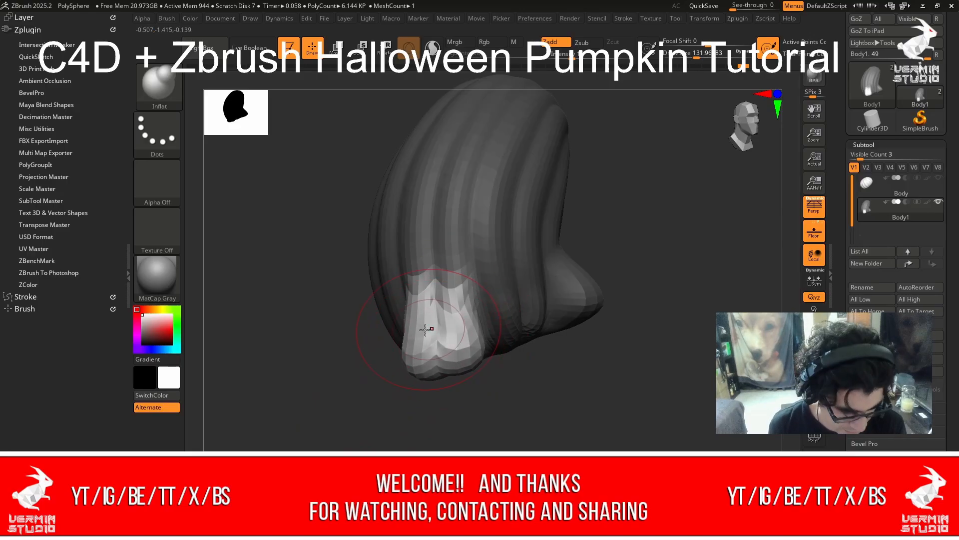
{"action": "left_click_drag", "start_coordinate": [425, 329], "coordinate": [427, 318], "text": "shift"}
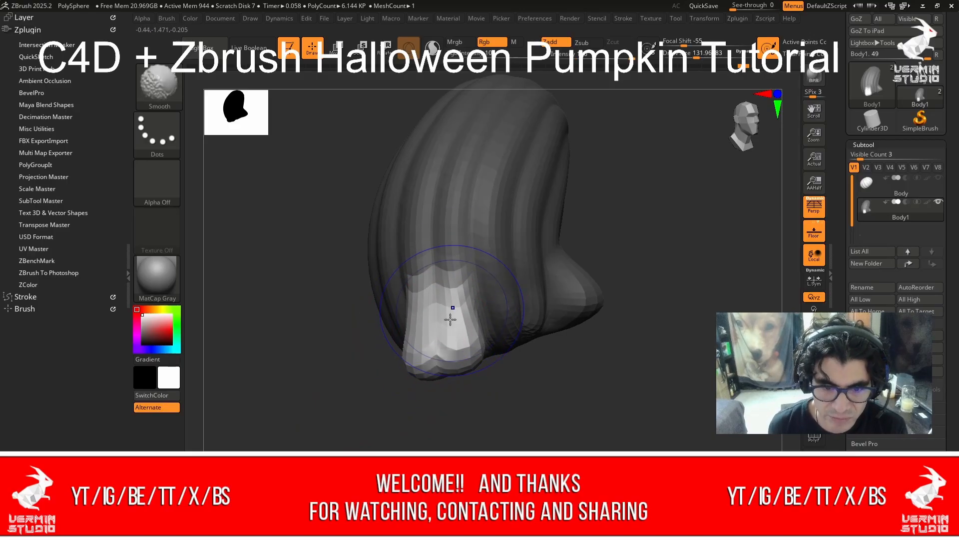
{"action": "left_click_drag", "start_coordinate": [507, 390], "coordinate": [557, 344]}
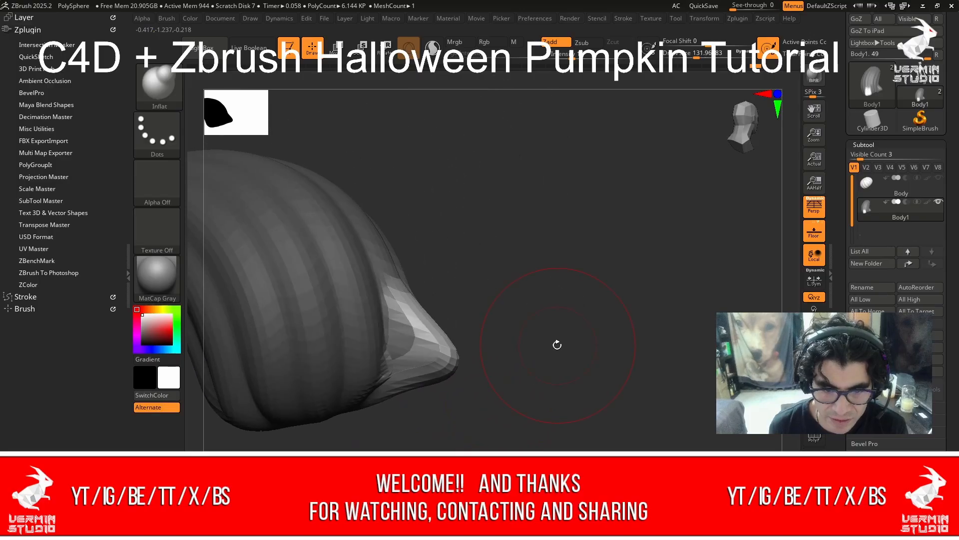
{"action": "mouse_move", "coordinate": [440, 353]}
{"action": "left_mouse_down", "text": "shift"}
{"action": "mouse_move", "coordinate": [384, 407]}
{"action": "mouse_move", "coordinate": [507, 373]}
{"action": "mouse_move", "coordinate": [381, 396]}
{"action": "mouse_move", "coordinate": [428, 391]}
{"action": "left_mouse_up", "text": "shift"}
{"action": "left_click_drag", "start_coordinate": [517, 405], "coordinate": [552, 395]}
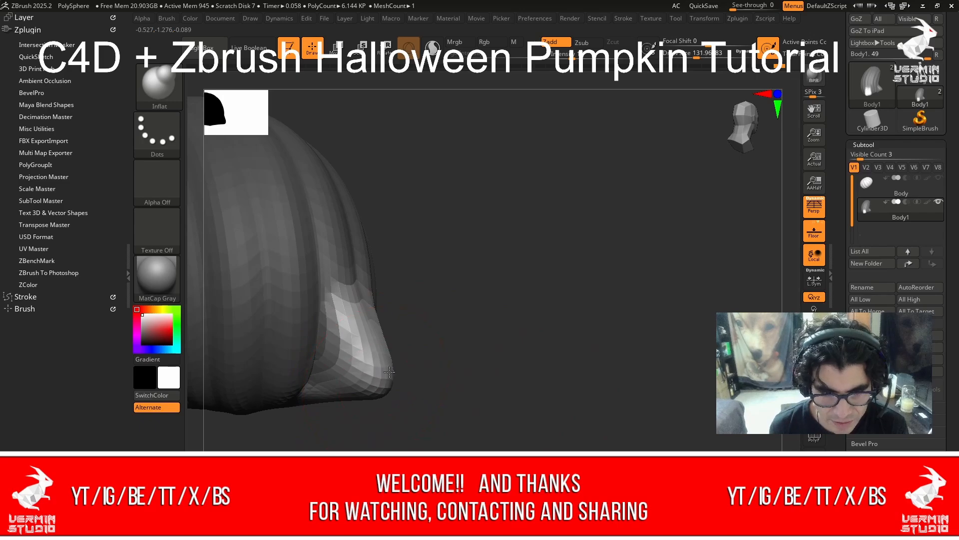
Reshape the flared rib end's tip and lower edge with the Move brush and clear the mask.
{"action": "key", "text": "v"}
{"action": "left_click_drag", "start_coordinate": [374, 398], "coordinate": [398, 348]}
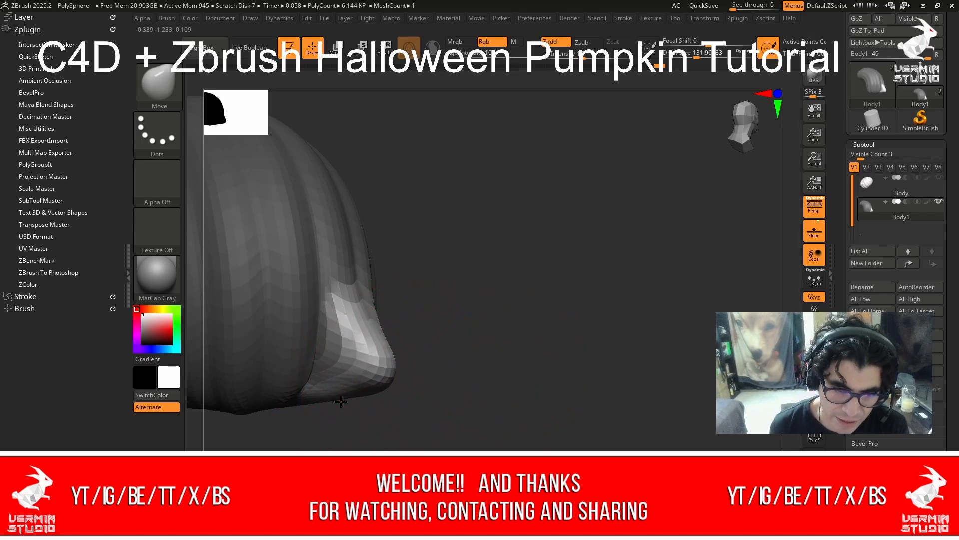
{"action": "left_click_drag", "start_coordinate": [392, 385], "coordinate": [328, 408]}
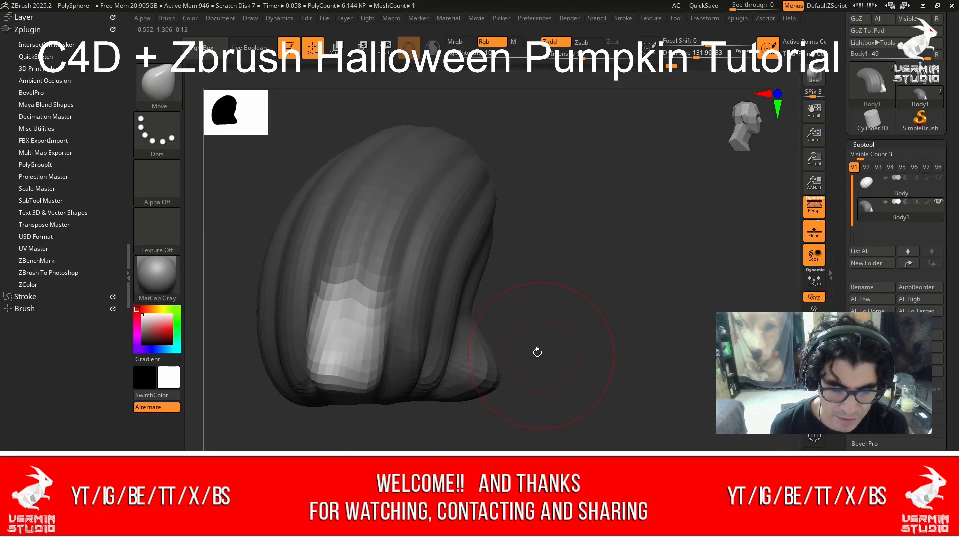
{"action": "left_click_drag", "start_coordinate": [537, 352], "coordinate": [580, 369], "text": "ctrl"}
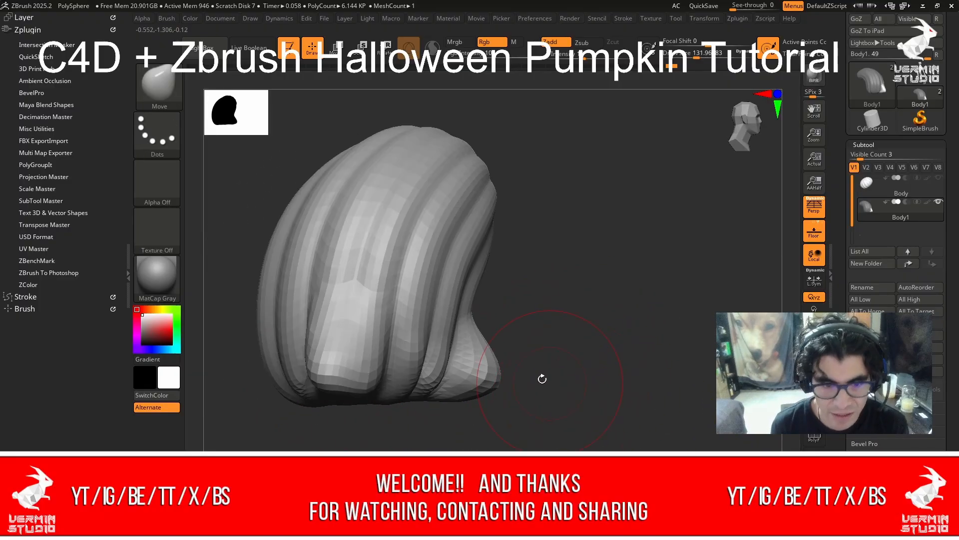
Mask the lower end of the rib group beside the newly flared end with MaskPen, including its underside.
{"action": "mouse_move", "coordinate": [608, 317]}
{"action": "left_mouse_down"}
{"action": "mouse_move", "coordinate": [587, 337]}
{"action": "mouse_move", "coordinate": [510, 349]}
{"action": "mouse_move", "coordinate": [612, 355]}
{"action": "mouse_move", "coordinate": [542, 340]}
{"action": "mouse_move", "coordinate": [606, 399]}
{"action": "mouse_move", "coordinate": [617, 396]}
{"action": "left_mouse_up"}
{"action": "key", "text": "ctrl"}
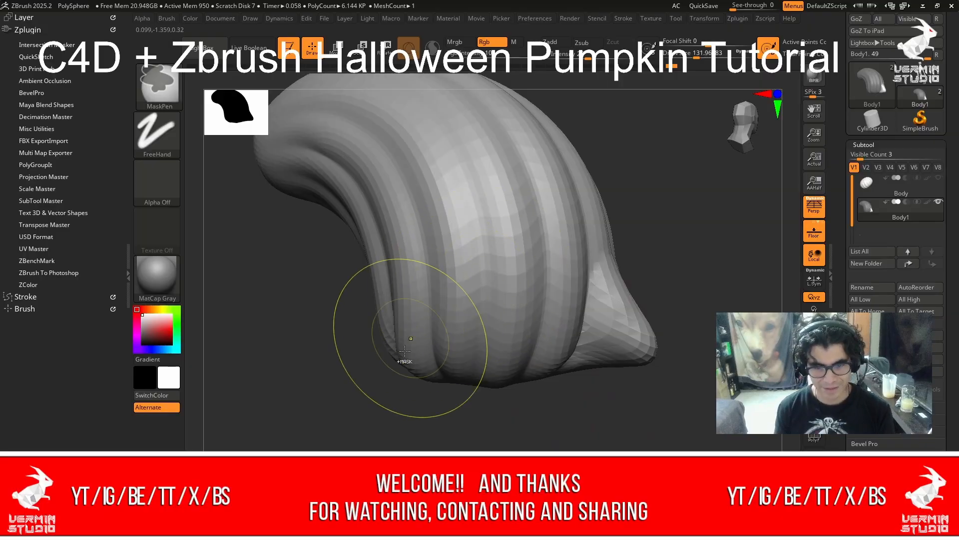
{"action": "mouse_move", "coordinate": [454, 424]}
{"action": "left_mouse_down"}
{"action": "mouse_move", "coordinate": [490, 256]}
{"action": "mouse_move", "coordinate": [480, 265]}
{"action": "mouse_move", "coordinate": [510, 248]}
{"action": "mouse_move", "coordinate": [516, 196]}
{"action": "mouse_move", "coordinate": [501, 202]}
{"action": "mouse_move", "coordinate": [499, 280]}
{"action": "left_mouse_up"}
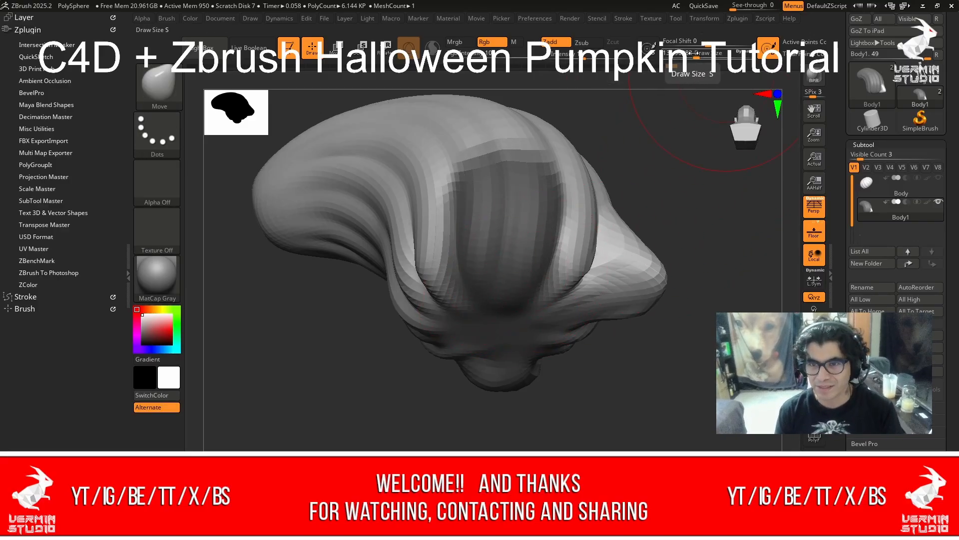
Trim the mask's upper and side edges with MaskPen at a draw size of about 31 and invert the mask.
{"action": "key", "text": "ctrl"}
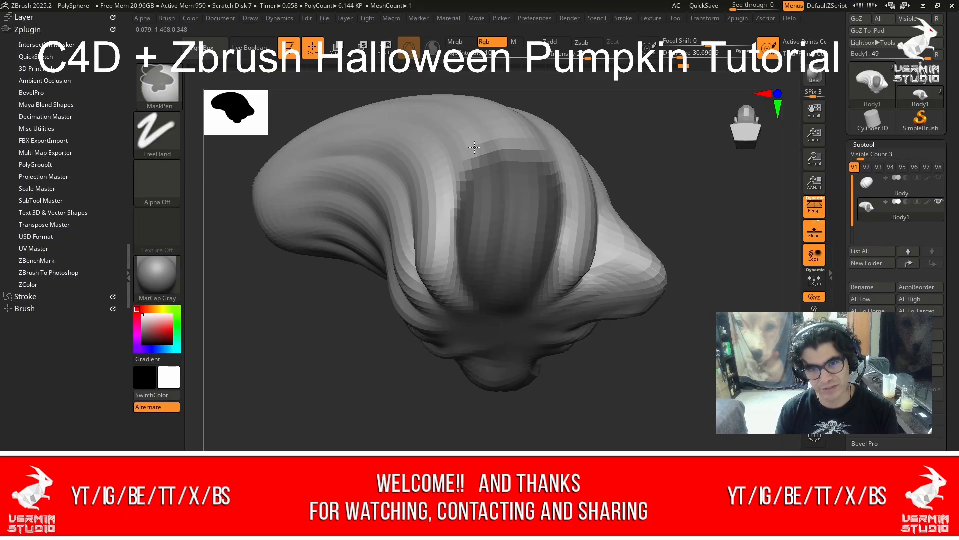
{"action": "left_click_drag", "start_coordinate": [475, 147], "coordinate": [544, 151], "text": "ctrl+alt"}
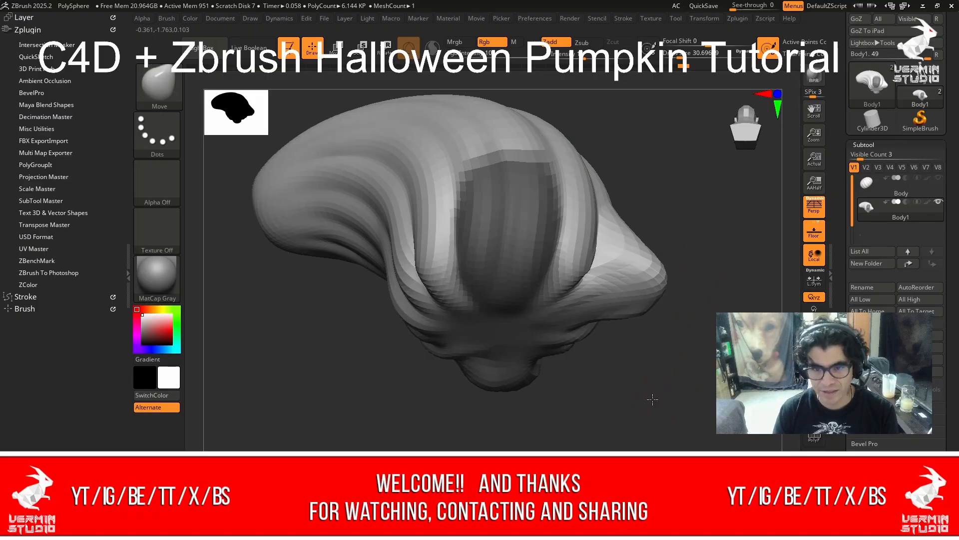
{"action": "left_click_drag", "start_coordinate": [697, 369], "coordinate": [635, 356]}
{"action": "key", "text": "ctrl"}
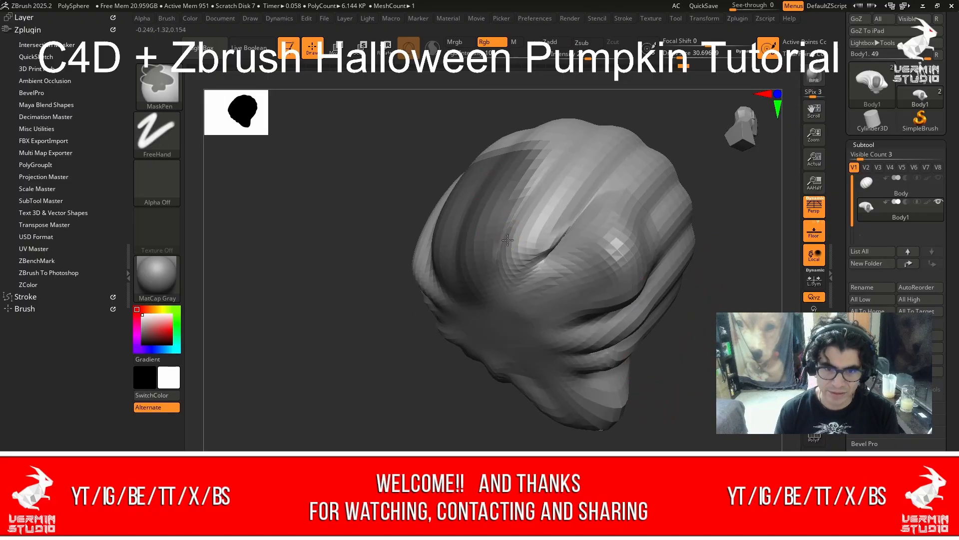
{"action": "left_click_drag", "start_coordinate": [495, 302], "coordinate": [490, 304], "text": "ctrl+alt"}
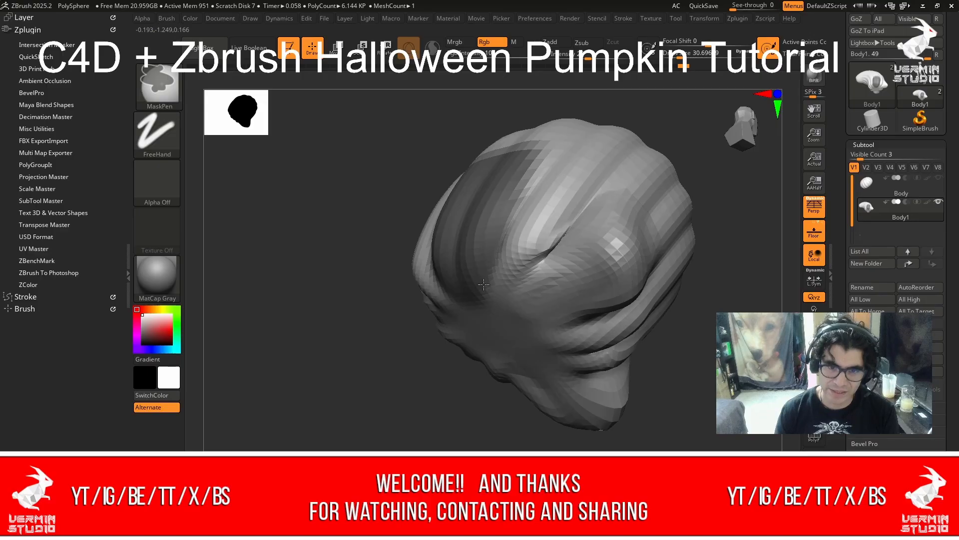
{"action": "left_click_drag", "start_coordinate": [651, 353], "coordinate": [705, 361]}
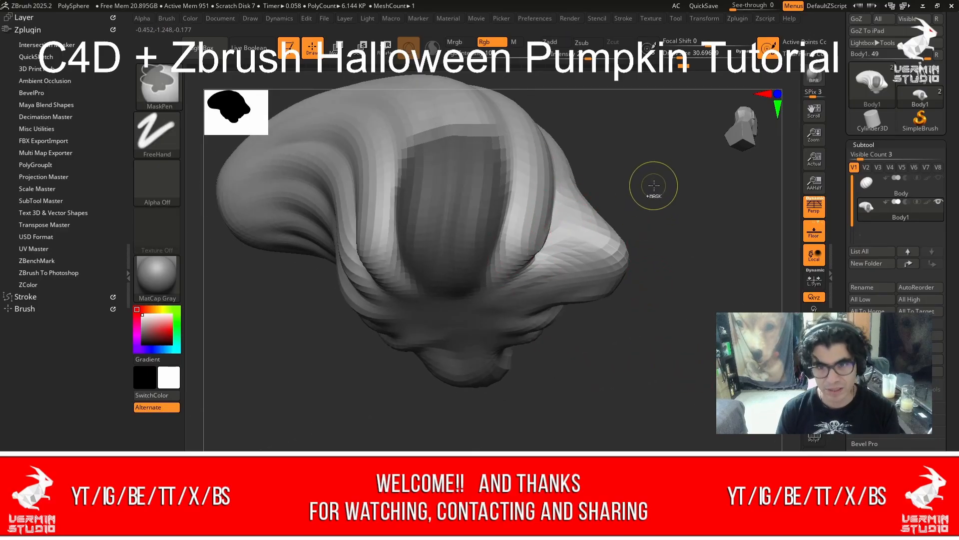
{"action": "left_click", "coordinate": [670, 246], "text": "ctrl"}
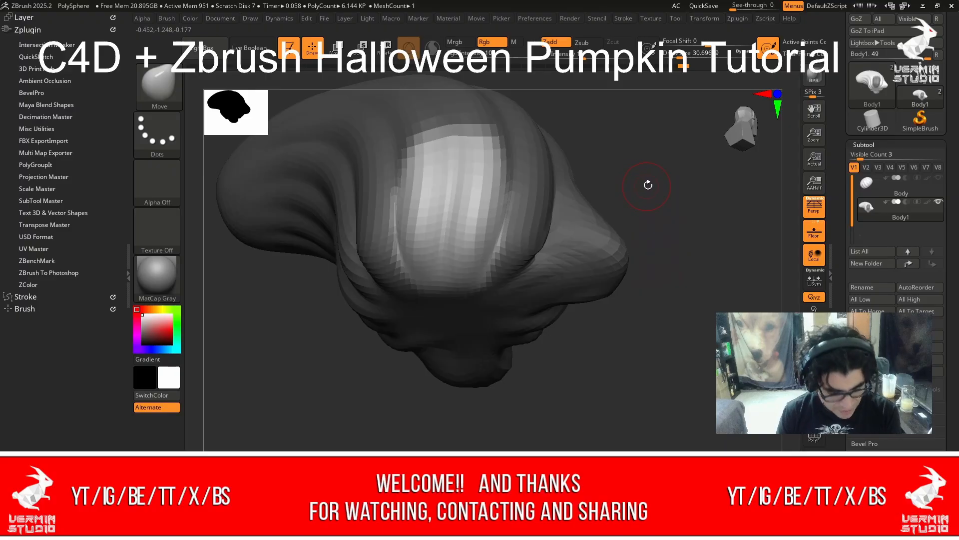
Pull the newly exposed rib end outward from the stem's base with the Move brush at a draw size of about 140.
{"action": "left_click_drag", "start_coordinate": [648, 185], "coordinate": [663, 278]}
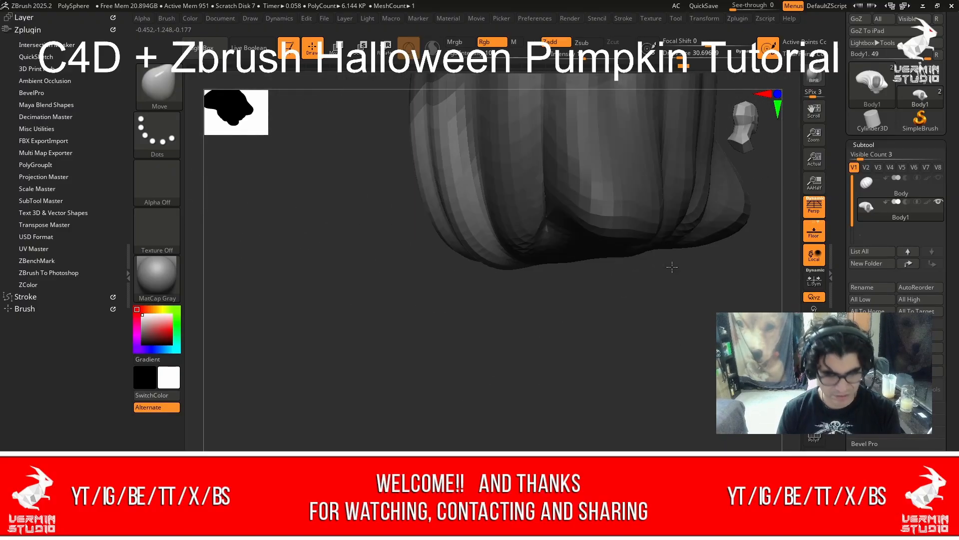
{"action": "left_click", "coordinate": [742, 120]}
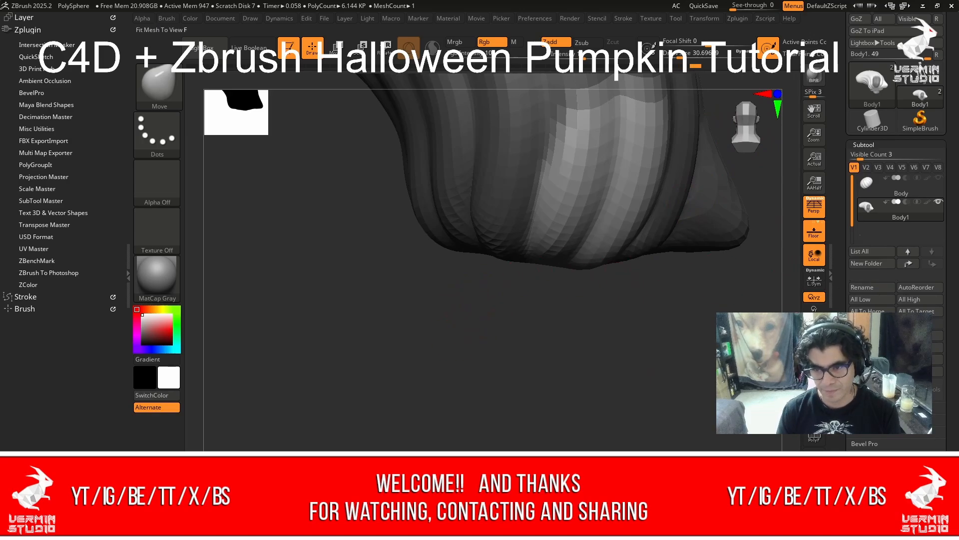
{"action": "key", "text": "f"}
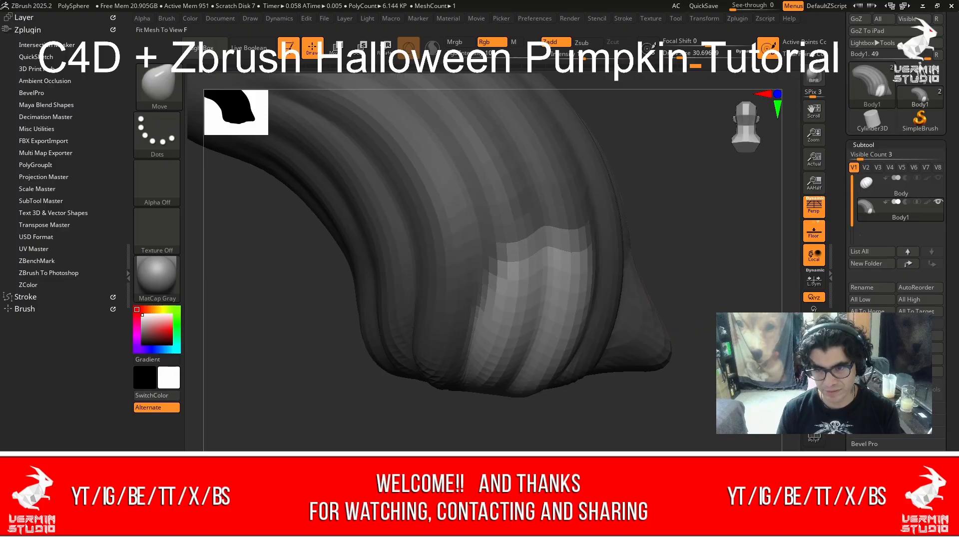
{"action": "left_click_drag", "start_coordinate": [746, 124], "coordinate": [757, 129]}
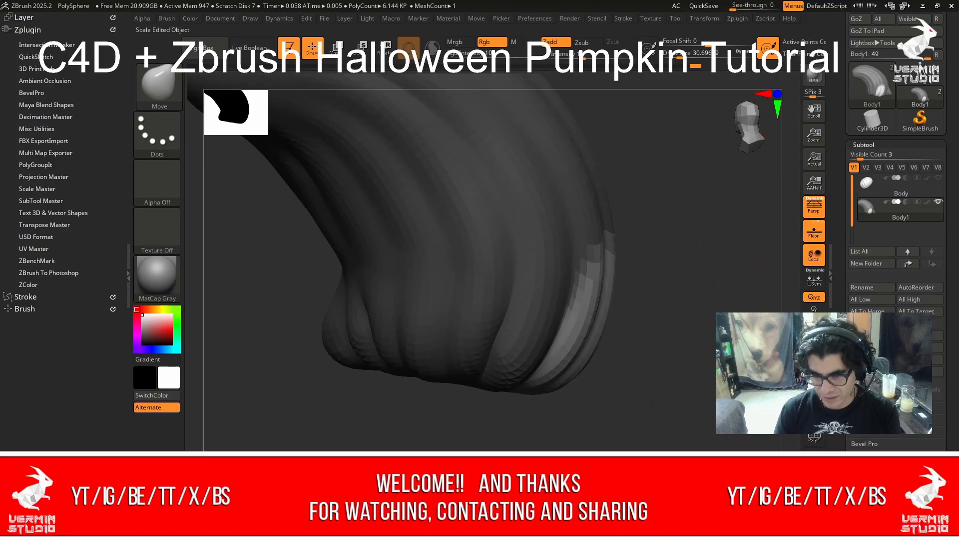
{"action": "mouse_move", "coordinate": [642, 280]}
{"action": "right_mouse_down", "text": "ctrl"}
{"action": "mouse_move", "coordinate": [642, 320]}
{"action": "mouse_move", "coordinate": [631, 198]}
{"action": "mouse_move", "coordinate": [630, 291]}
{"action": "right_mouse_up", "text": "ctrl"}
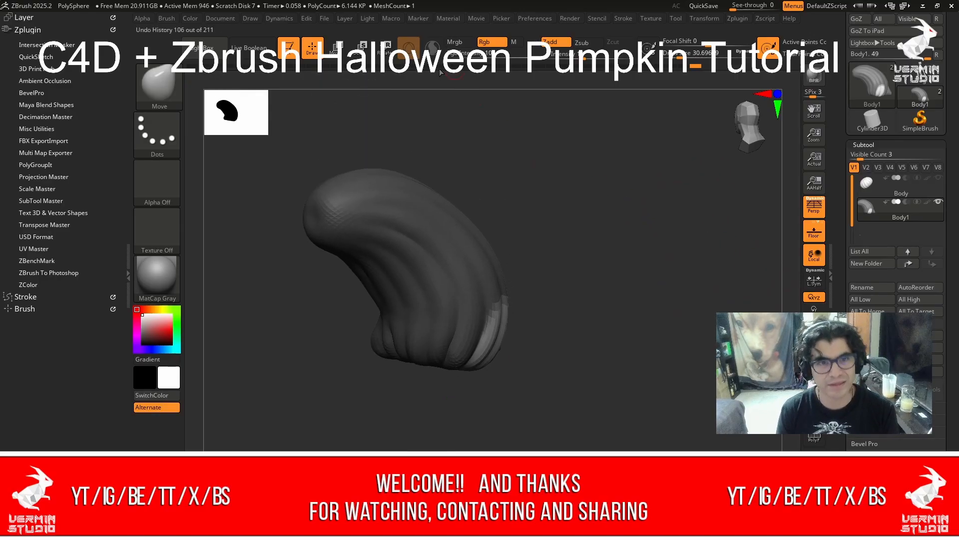
{"action": "left_click", "coordinate": [344, 52]}
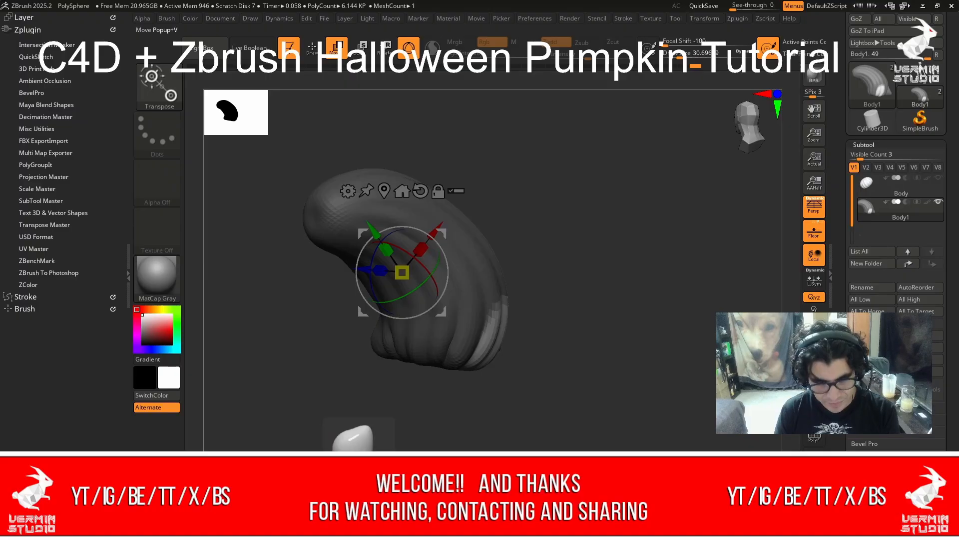
{"action": "key", "text": "b"}
{"action": "key", "text": "m"}
{"action": "key", "text": "v"}
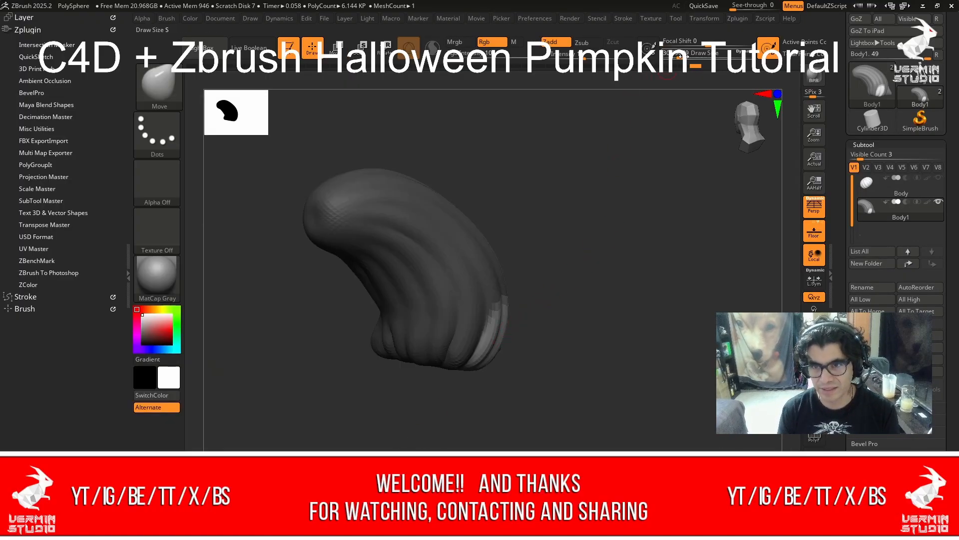
{"action": "left_click_drag", "start_coordinate": [680, 56], "coordinate": [692, 56]}
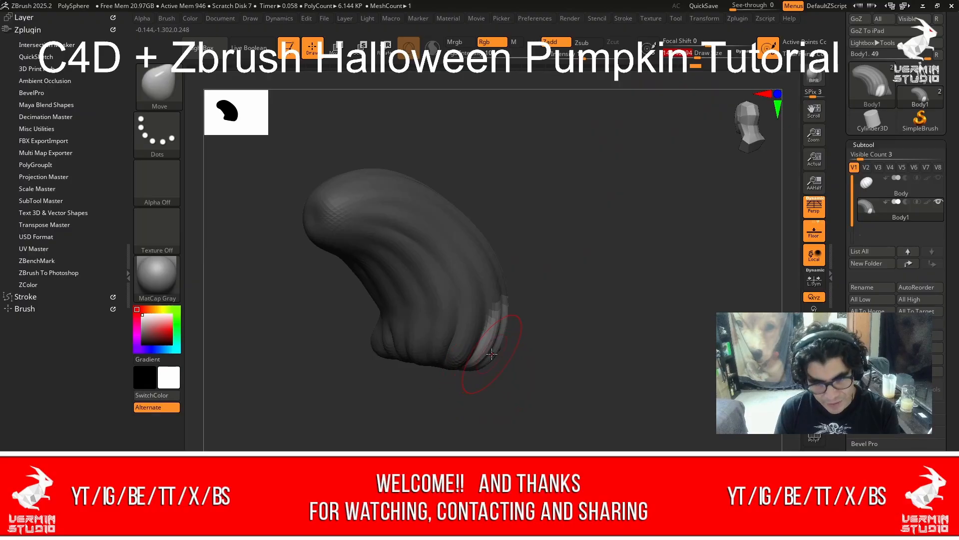
{"action": "mouse_move", "coordinate": [489, 355]}
{"action": "left_mouse_down"}
{"action": "mouse_move", "coordinate": [561, 355]}
{"action": "mouse_move", "coordinate": [589, 341]}
{"action": "left_mouse_up"}
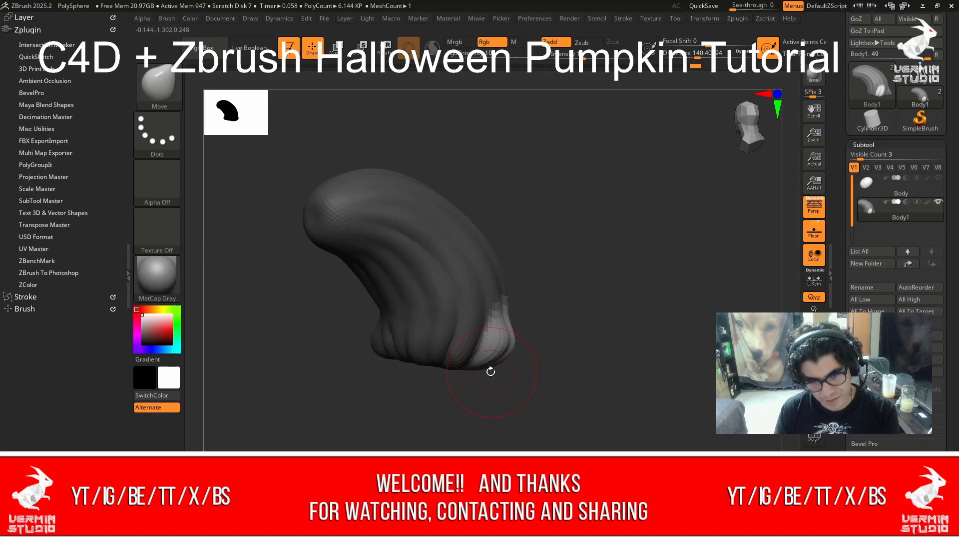
Smooth the pulled-out rib end into a rounded flare, working on it from several sides.
{"action": "mouse_move", "coordinate": [504, 371]}
{"action": "left_mouse_down"}
{"action": "mouse_move", "coordinate": [539, 388]}
{"action": "mouse_move", "coordinate": [545, 371]}
{"action": "mouse_move", "coordinate": [418, 360]}
{"action": "mouse_move", "coordinate": [408, 402]}
{"action": "mouse_move", "coordinate": [455, 376]}
{"action": "mouse_move", "coordinate": [531, 411]}
{"action": "mouse_move", "coordinate": [511, 411]}
{"action": "left_mouse_up"}
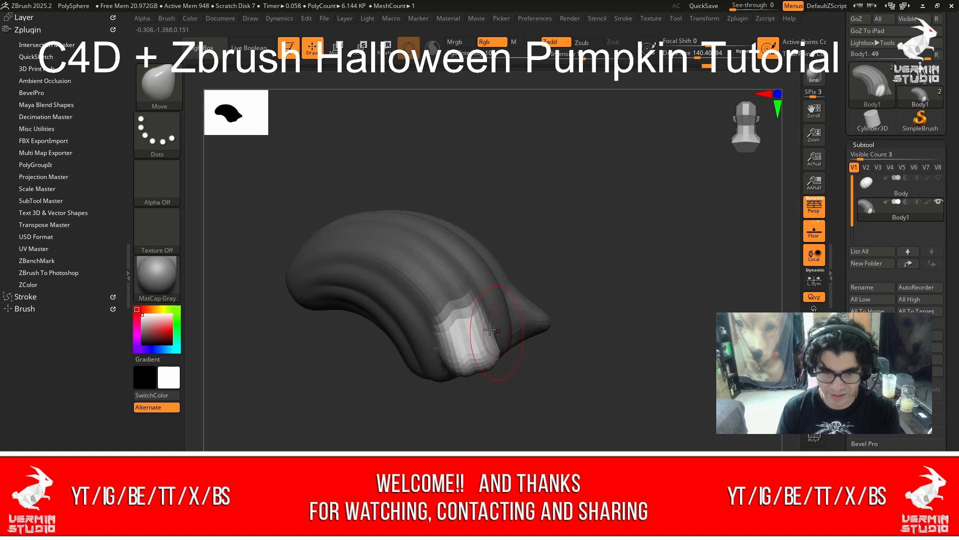
{"action": "left_click_drag", "start_coordinate": [547, 362], "coordinate": [580, 343]}
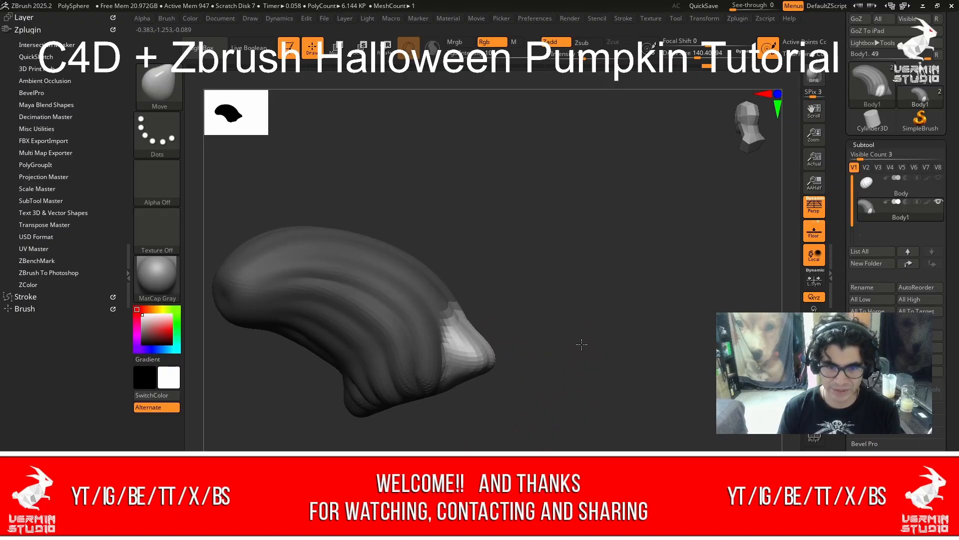
{"action": "key", "text": "shift"}
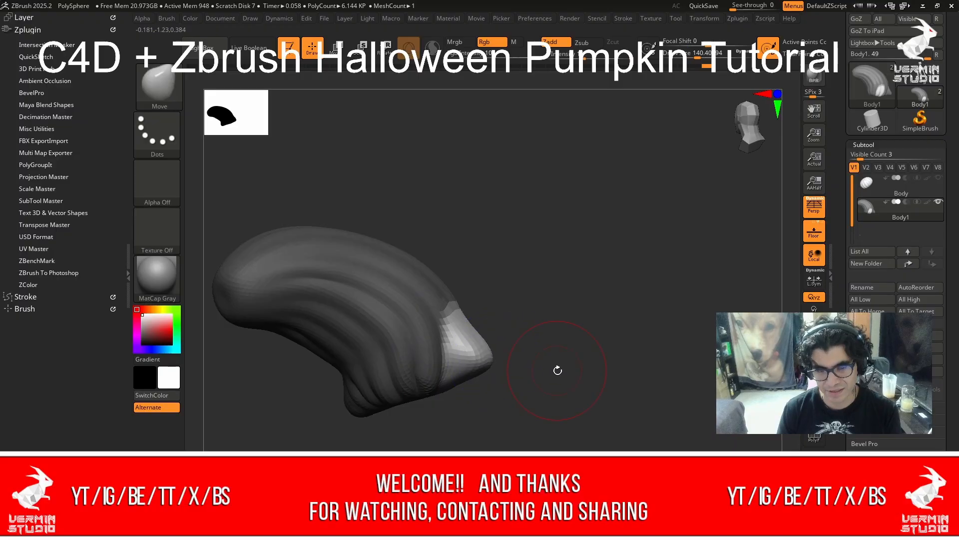
{"action": "mouse_move", "coordinate": [556, 368]}
{"action": "left_mouse_down"}
{"action": "mouse_move", "coordinate": [524, 399]}
{"action": "mouse_move", "coordinate": [501, 399]}
{"action": "mouse_move", "coordinate": [520, 423]}
{"action": "left_mouse_up"}
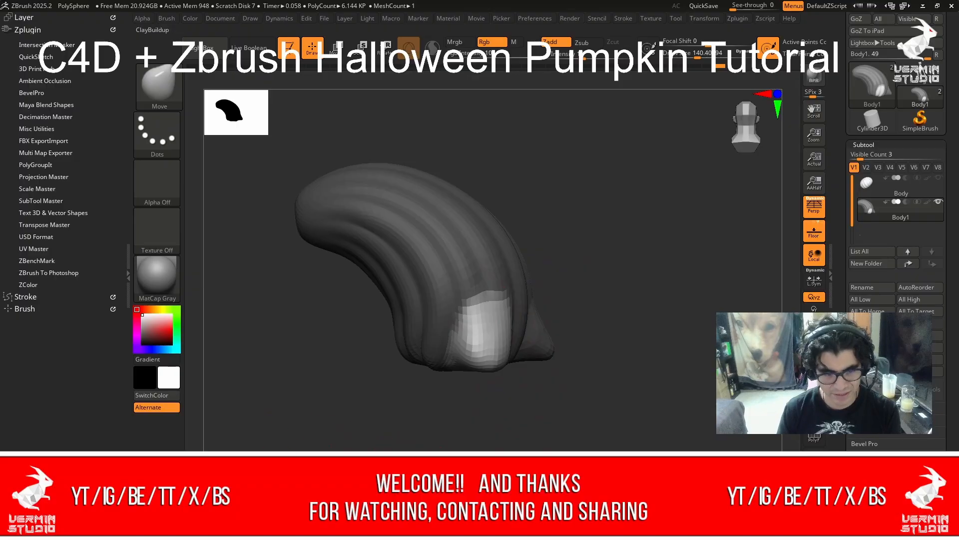
Build up ribbed strokes along the exposed rib end at the stem's base with ClayBuildup at a draw size of about 41.
{"action": "key", "text": "b"}
{"action": "key", "text": "c"}
{"action": "key", "text": "b"}
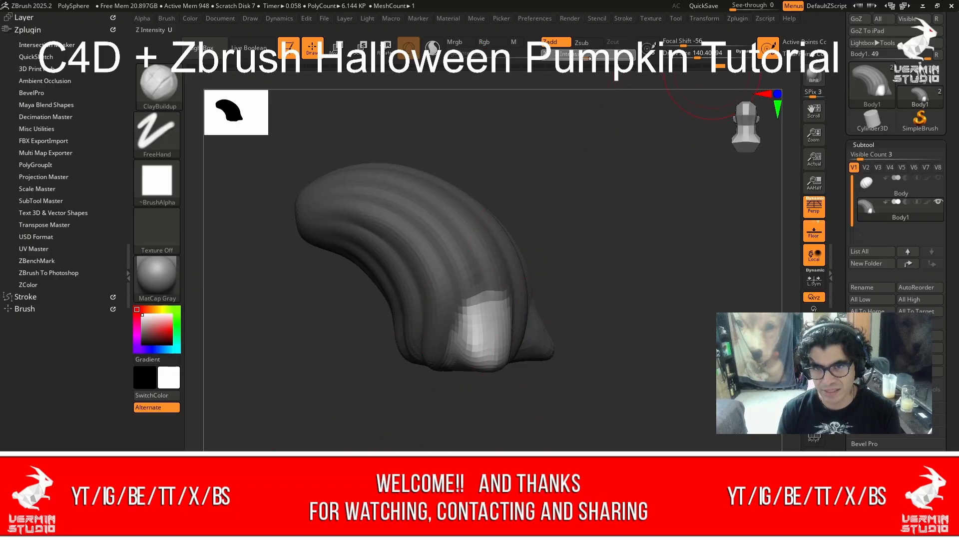
{"action": "left_click_drag", "start_coordinate": [697, 56], "coordinate": [692, 55]}
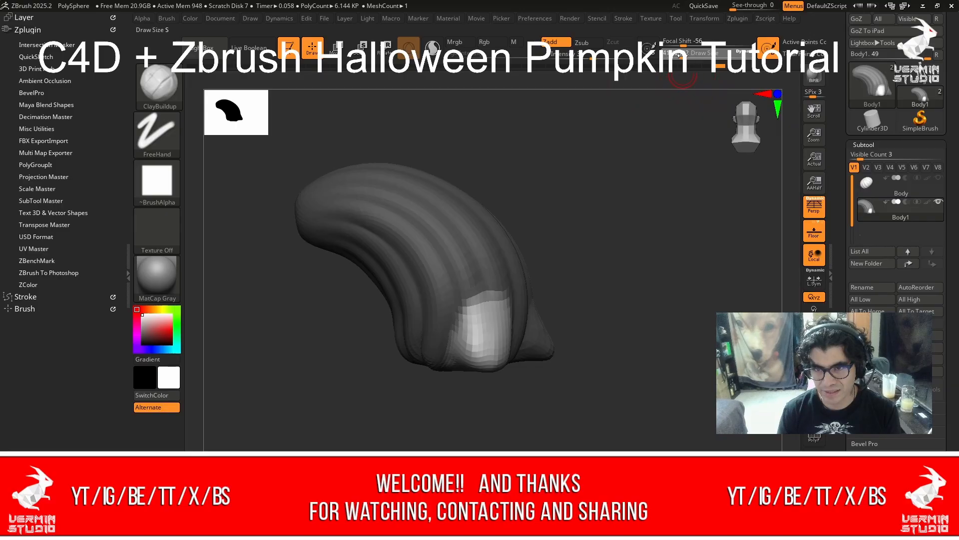
{"action": "mouse_move", "coordinate": [471, 304]}
{"action": "left_mouse_down"}
{"action": "mouse_move", "coordinate": [476, 361]}
{"action": "mouse_move", "coordinate": [465, 363]}
{"action": "left_mouse_up"}
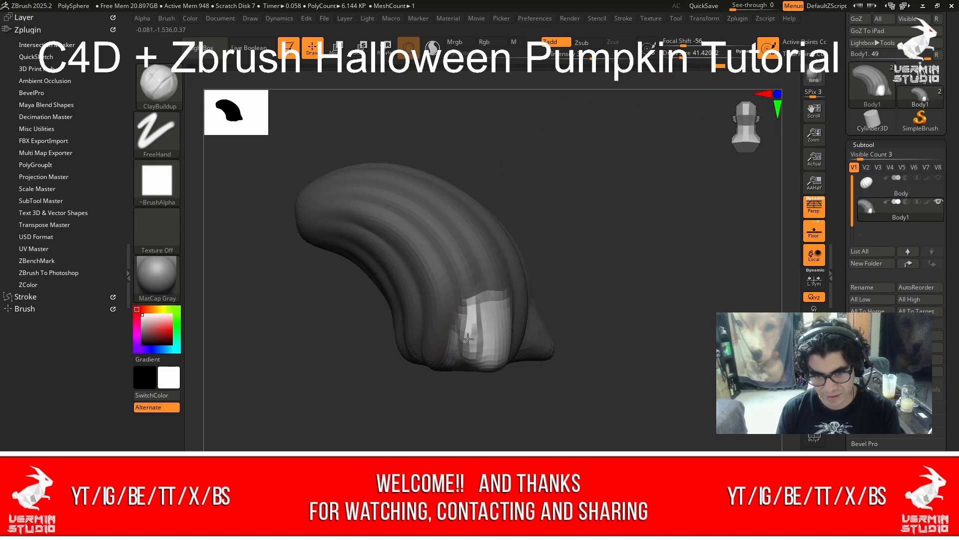
{"action": "mouse_move", "coordinate": [485, 305]}
{"action": "left_mouse_down"}
{"action": "mouse_move", "coordinate": [495, 350]}
{"action": "mouse_move", "coordinate": [500, 311]}
{"action": "mouse_move", "coordinate": [498, 358]}
{"action": "left_mouse_up"}
{"action": "mouse_move", "coordinate": [653, 328]}
{"action": "left_mouse_down"}
{"action": "mouse_move", "coordinate": [638, 347]}
{"action": "mouse_move", "coordinate": [612, 349]}
{"action": "left_mouse_up"}
{"action": "mouse_move", "coordinate": [504, 319]}
{"action": "left_mouse_down"}
{"action": "mouse_move", "coordinate": [501, 344]}
{"action": "mouse_move", "coordinate": [503, 332]}
{"action": "mouse_move", "coordinate": [515, 343]}
{"action": "mouse_move", "coordinate": [497, 315]}
{"action": "mouse_move", "coordinate": [502, 349]}
{"action": "mouse_move", "coordinate": [486, 352]}
{"action": "mouse_move", "coordinate": [522, 353]}
{"action": "left_mouse_up"}
Smooth the built-up strokes on the exposed rib end and swell it with the Inflat brush.
{"action": "left_click_drag", "start_coordinate": [493, 407], "coordinate": [574, 409]}
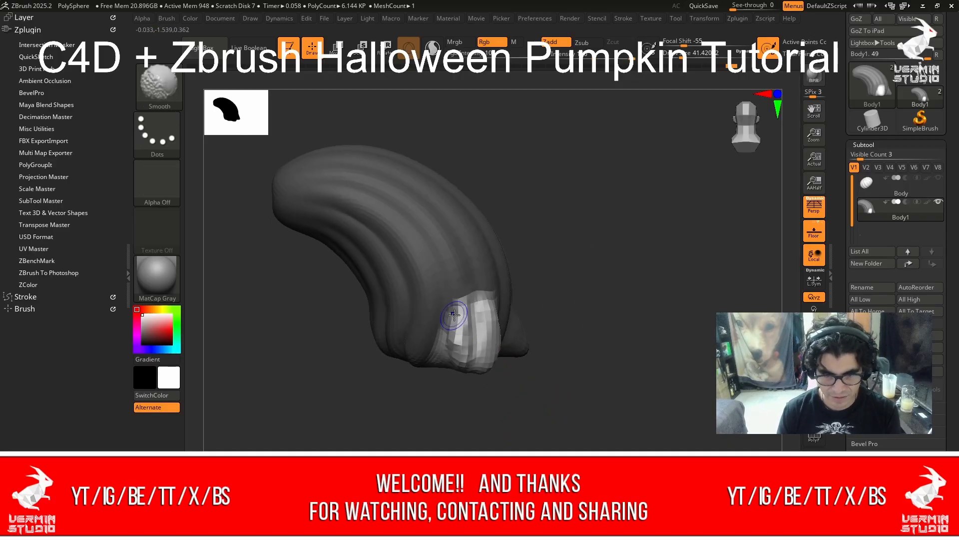
{"action": "left_click_drag", "start_coordinate": [454, 315], "coordinate": [458, 367], "text": "shift"}
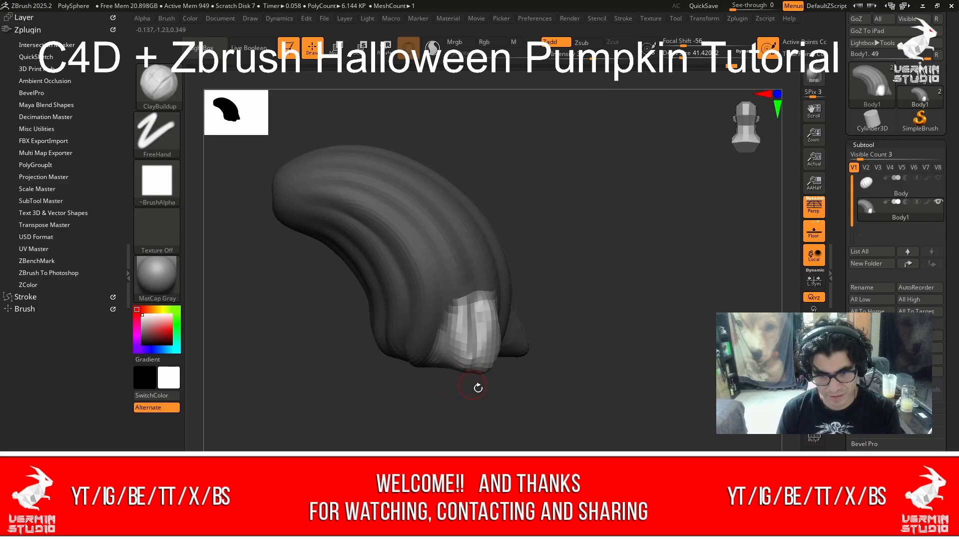
{"action": "key", "text": "shift"}
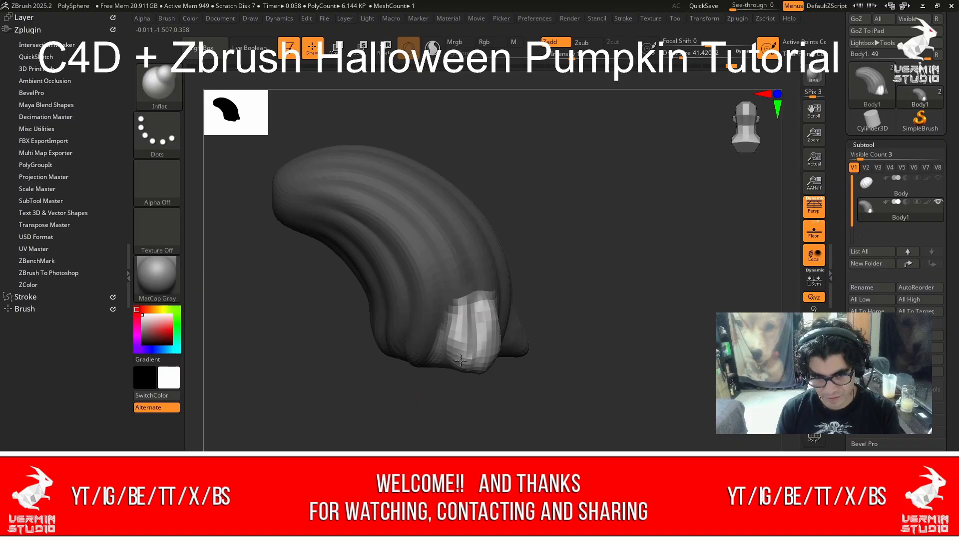
{"action": "mouse_move", "coordinate": [549, 360]}
{"action": "left_mouse_down"}
{"action": "mouse_move", "coordinate": [582, 358]}
{"action": "mouse_move", "coordinate": [502, 367]}
{"action": "left_mouse_up"}
{"action": "left_click_drag", "start_coordinate": [500, 337], "coordinate": [488, 311]}
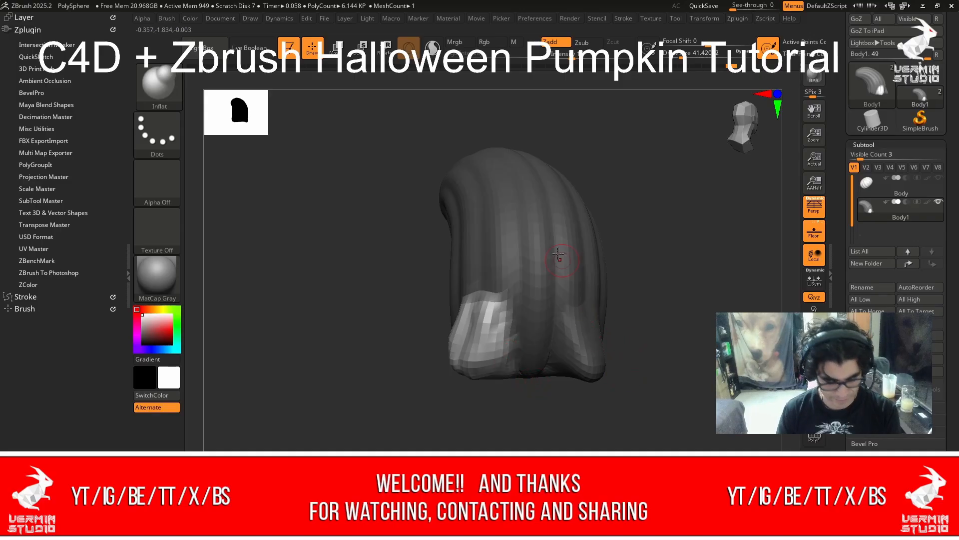
Clear the mask, mask the lower rib group beneath the stem's overhanging tip with MaskPen, including its underside, and invert the mask.
{"action": "mouse_move", "coordinate": [399, 380]}
{"action": "left_mouse_down"}
{"action": "mouse_move", "coordinate": [542, 358]}
{"action": "mouse_move", "coordinate": [618, 295]}
{"action": "mouse_move", "coordinate": [510, 304]}
{"action": "mouse_move", "coordinate": [482, 285]}
{"action": "left_mouse_up"}
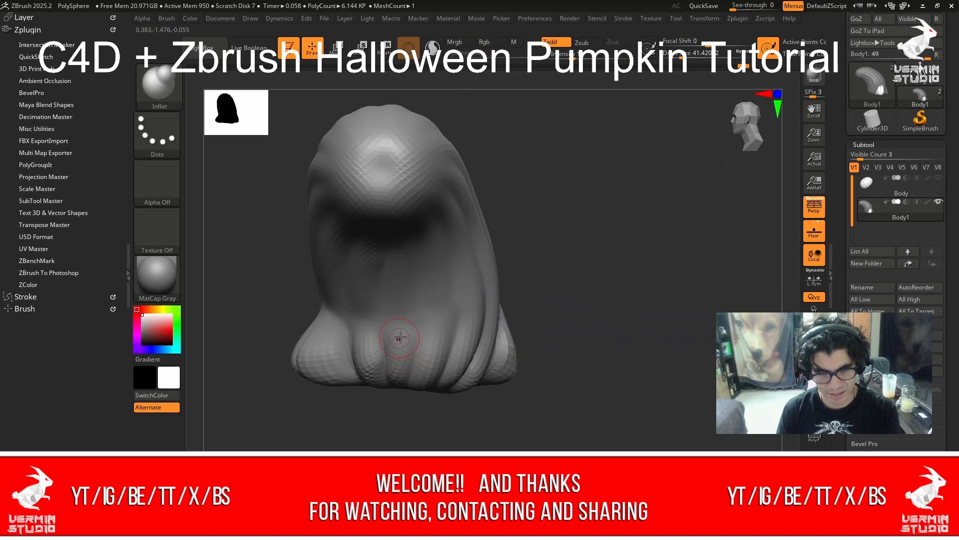
{"action": "mouse_move", "coordinate": [400, 383]}
{"action": "left_mouse_down", "text": "ctrl"}
{"action": "mouse_move", "coordinate": [406, 328]}
{"action": "mouse_move", "coordinate": [402, 346]}
{"action": "mouse_move", "coordinate": [403, 338]}
{"action": "mouse_move", "coordinate": [422, 365]}
{"action": "mouse_move", "coordinate": [440, 315]}
{"action": "mouse_move", "coordinate": [430, 345]}
{"action": "mouse_move", "coordinate": [460, 339]}
{"action": "mouse_move", "coordinate": [448, 371]}
{"action": "mouse_move", "coordinate": [463, 320]}
{"action": "mouse_move", "coordinate": [428, 291]}
{"action": "left_mouse_up", "text": "ctrl"}
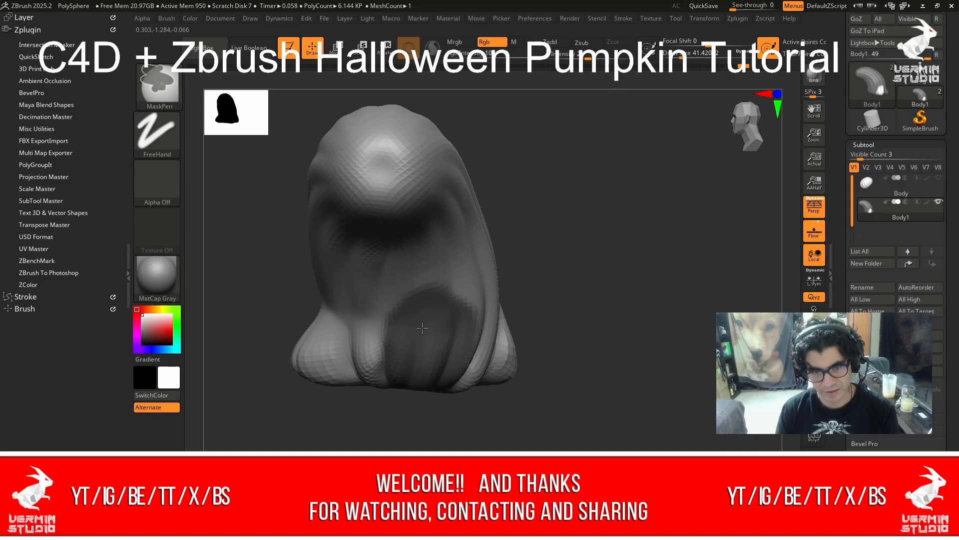
{"action": "mouse_move", "coordinate": [595, 325]}
{"action": "left_mouse_down"}
{"action": "mouse_move", "coordinate": [419, 399]}
{"action": "mouse_move", "coordinate": [467, 367]}
{"action": "left_mouse_up"}
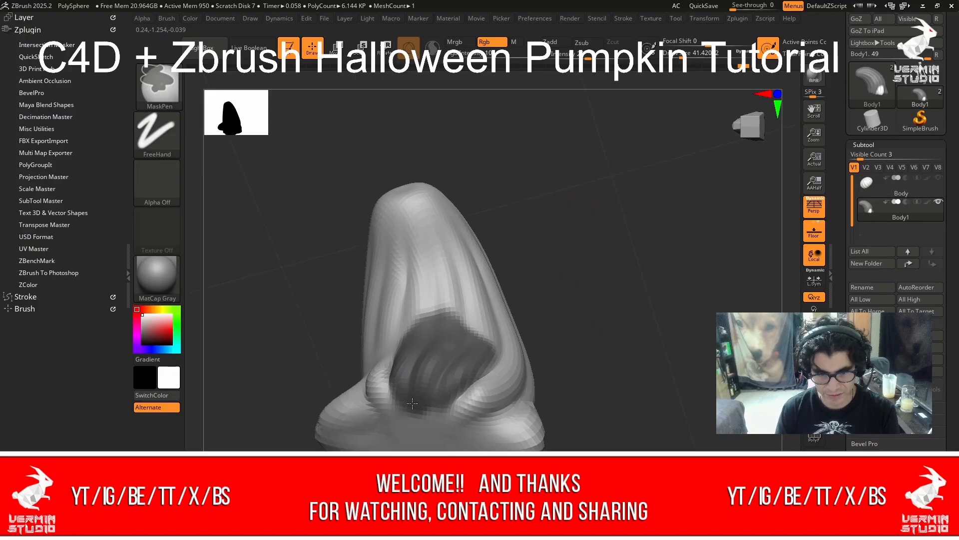
{"action": "left_click_drag", "start_coordinate": [449, 335], "coordinate": [418, 348], "text": "ctrl"}
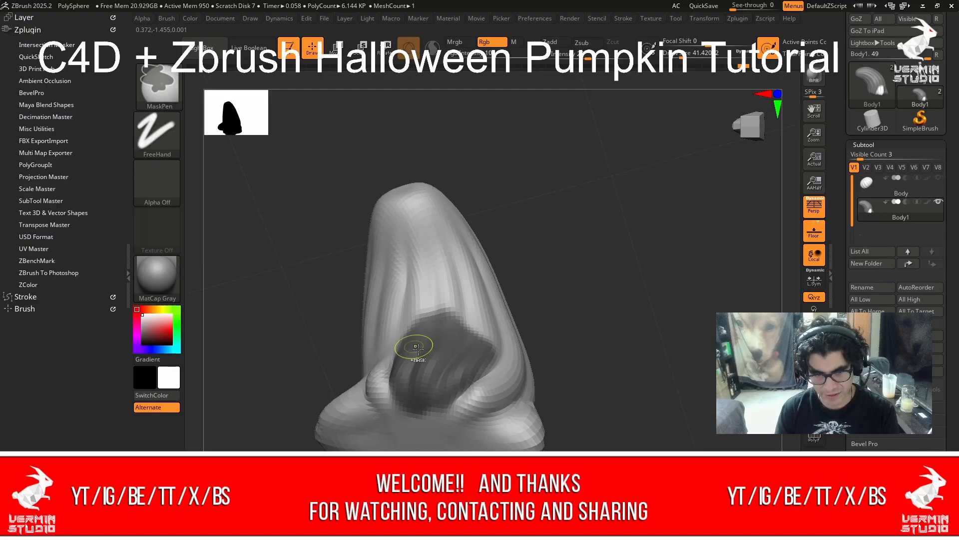
{"action": "mouse_move", "coordinate": [656, 283]}
{"action": "left_mouse_down"}
{"action": "mouse_move", "coordinate": [634, 312]}
{"action": "mouse_move", "coordinate": [653, 264]}
{"action": "left_mouse_up"}
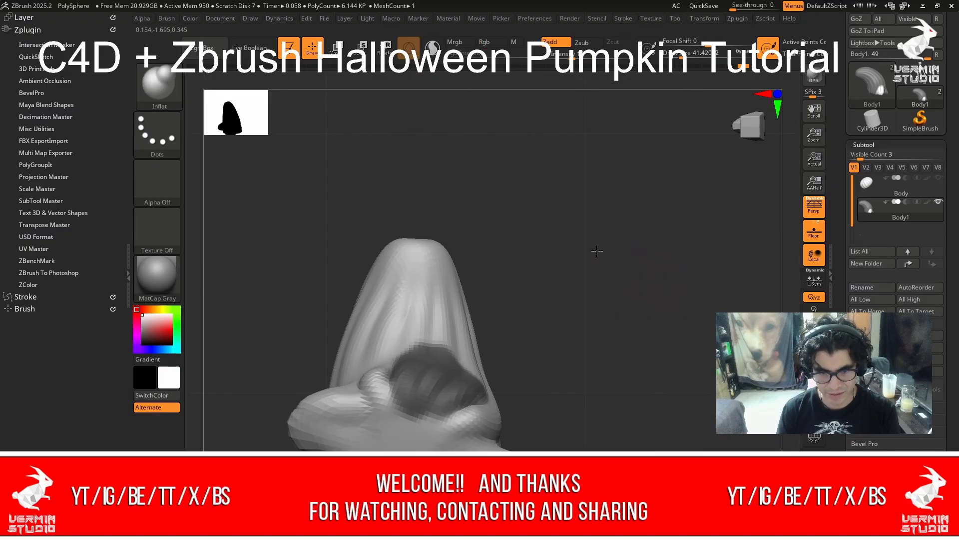
{"action": "left_click_drag", "start_coordinate": [597, 251], "coordinate": [596, 326]}
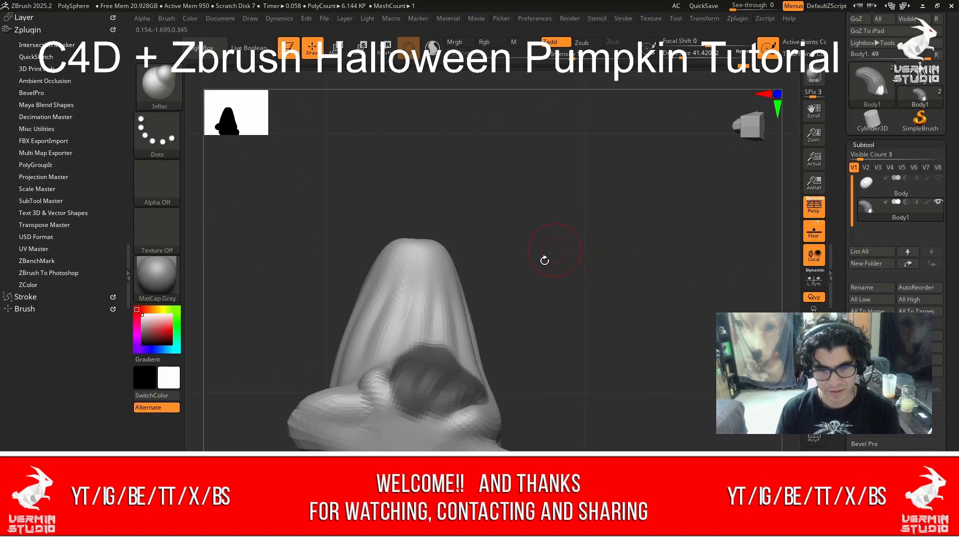
{"action": "left_click", "coordinate": [590, 311], "text": "ctrl"}
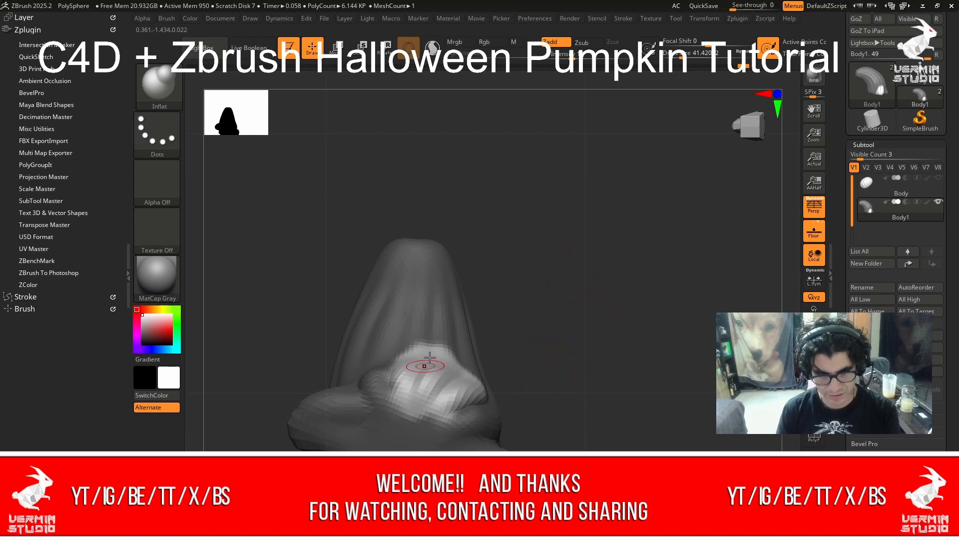
Pull the exposed rib group outward from the stem's base with the Move brush at a draw size of about 268.
{"action": "key", "text": "b"}
{"action": "key", "text": "m"}
{"action": "key", "text": "v"}
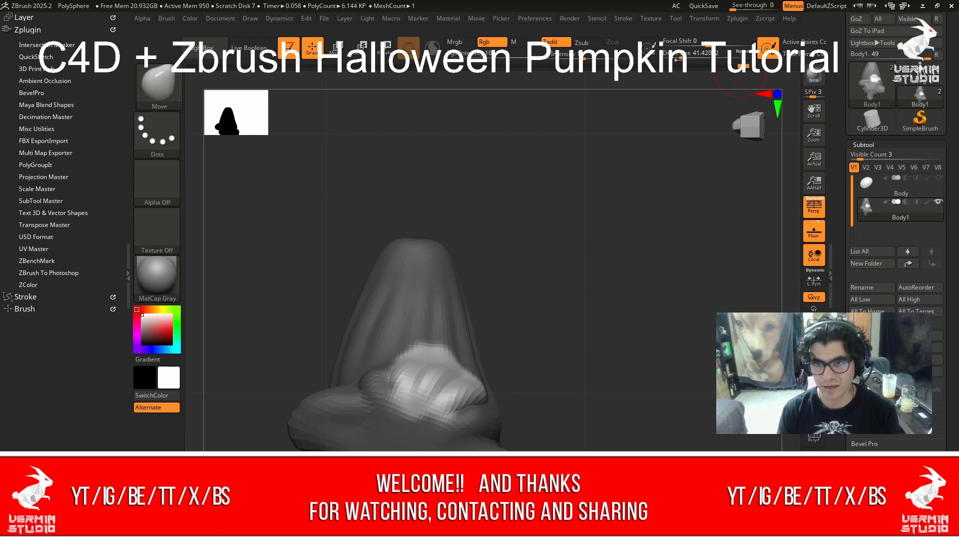
{"action": "left_click_drag", "start_coordinate": [685, 58], "coordinate": [695, 58]}
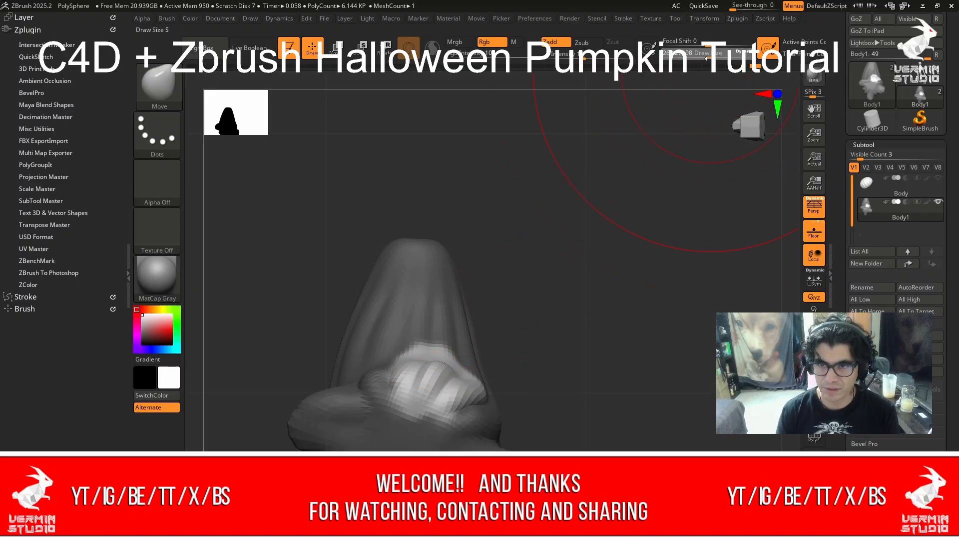
{"action": "mouse_move", "coordinate": [423, 380]}
{"action": "left_mouse_down"}
{"action": "mouse_move", "coordinate": [470, 280]}
{"action": "mouse_move", "coordinate": [487, 188]}
{"action": "left_mouse_up"}
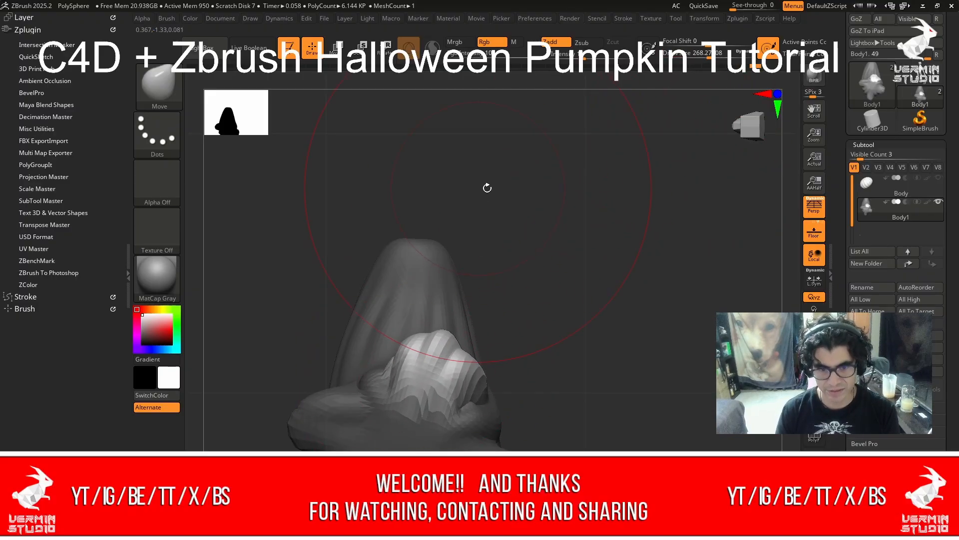
{"action": "left_click_drag", "start_coordinate": [606, 253], "coordinate": [549, 320]}
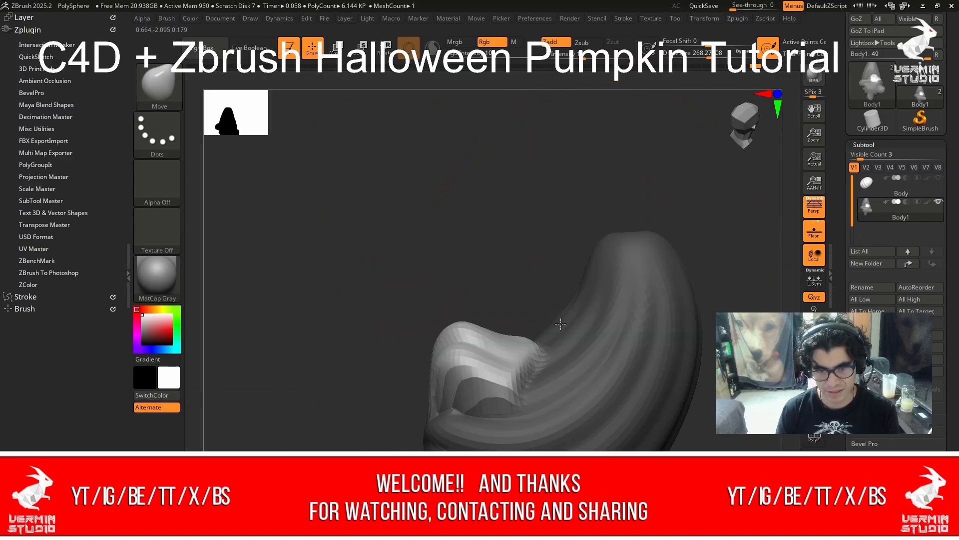
{"action": "key", "text": "shift"}
{"action": "left_click_drag", "start_coordinate": [480, 333], "coordinate": [510, 300]}
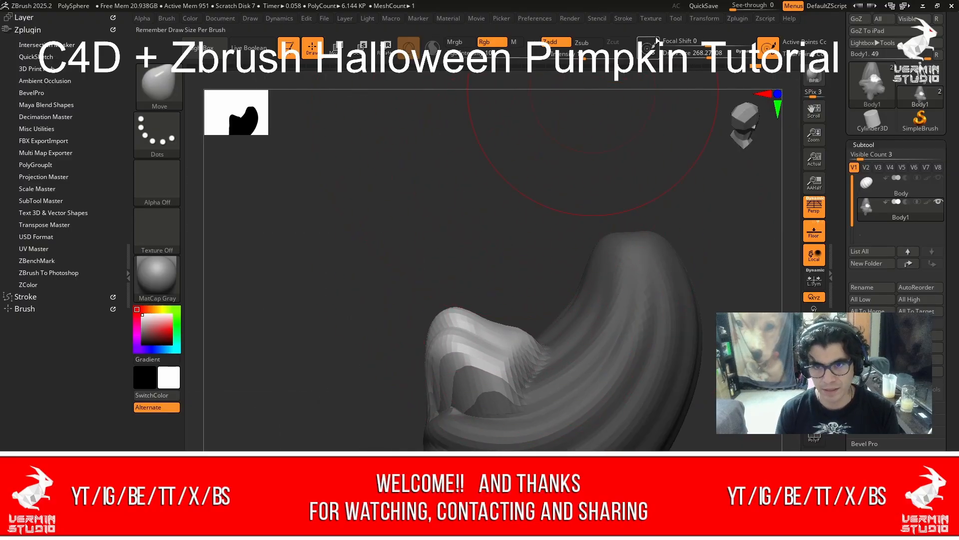
Smooth the pulled-out rib group into a rounded flare at a draw size of about 83, working on its top and underside.
{"action": "left_click_drag", "start_coordinate": [707, 58], "coordinate": [684, 59]}
{"action": "left_click_drag", "start_coordinate": [495, 325], "coordinate": [524, 348], "text": "shift"}
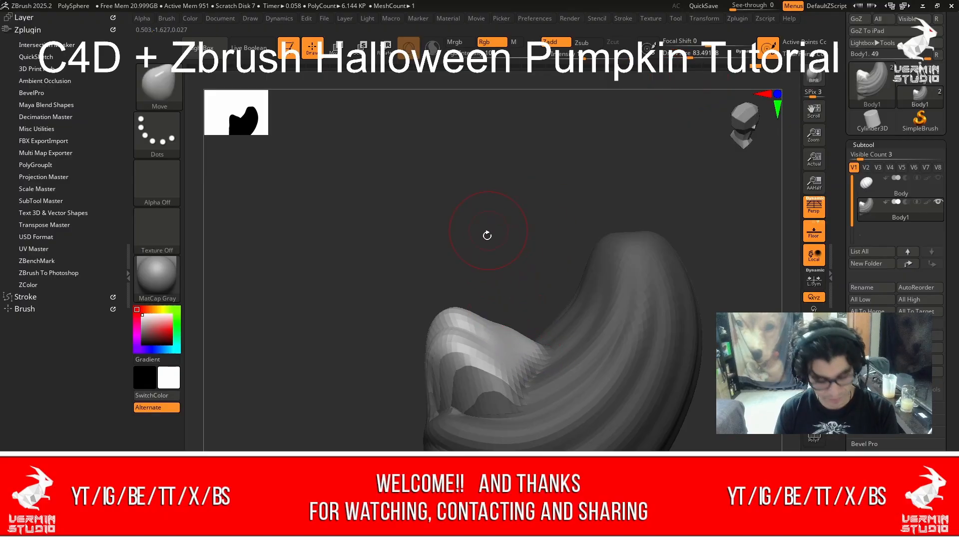
{"action": "key", "text": "ctrl+z"}
{"action": "left_click_drag", "start_coordinate": [481, 246], "coordinate": [488, 343]}
{"action": "key", "text": "shift"}
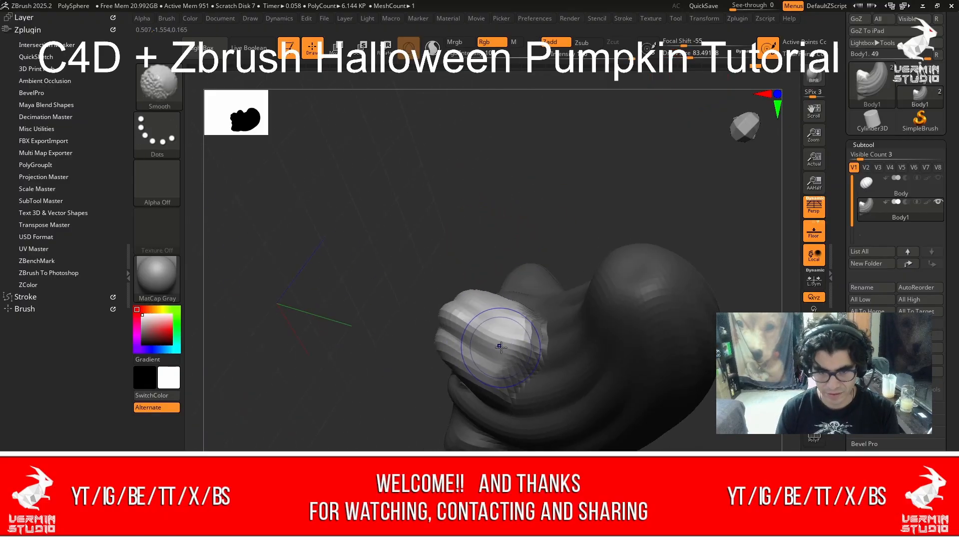
{"action": "mouse_move", "coordinate": [484, 375]}
{"action": "left_mouse_down", "text": "shift"}
{"action": "mouse_move", "coordinate": [470, 339]}
{"action": "mouse_move", "coordinate": [519, 329]}
{"action": "mouse_move", "coordinate": [506, 309]}
{"action": "mouse_move", "coordinate": [538, 344]}
{"action": "mouse_move", "coordinate": [530, 325]}
{"action": "mouse_move", "coordinate": [497, 321]}
{"action": "left_mouse_up", "text": "shift"}
{"action": "left_click_drag", "start_coordinate": [409, 220], "coordinate": [429, 223]}
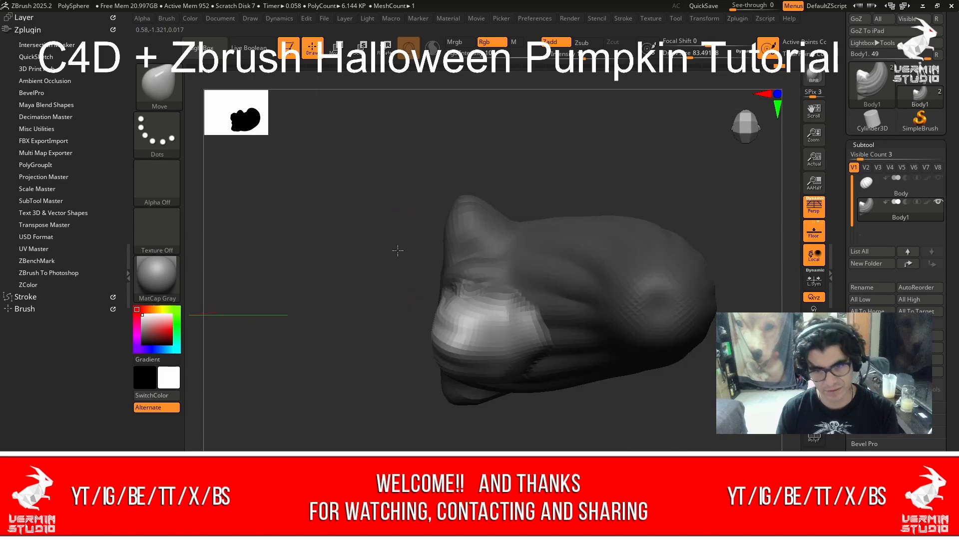
Clear the mask from the stem and return to an upright view of the whole stem.
{"action": "left_click_drag", "start_coordinate": [398, 250], "coordinate": [422, 183]}
{"action": "left_click", "coordinate": [428, 160], "text": "ctrl"}
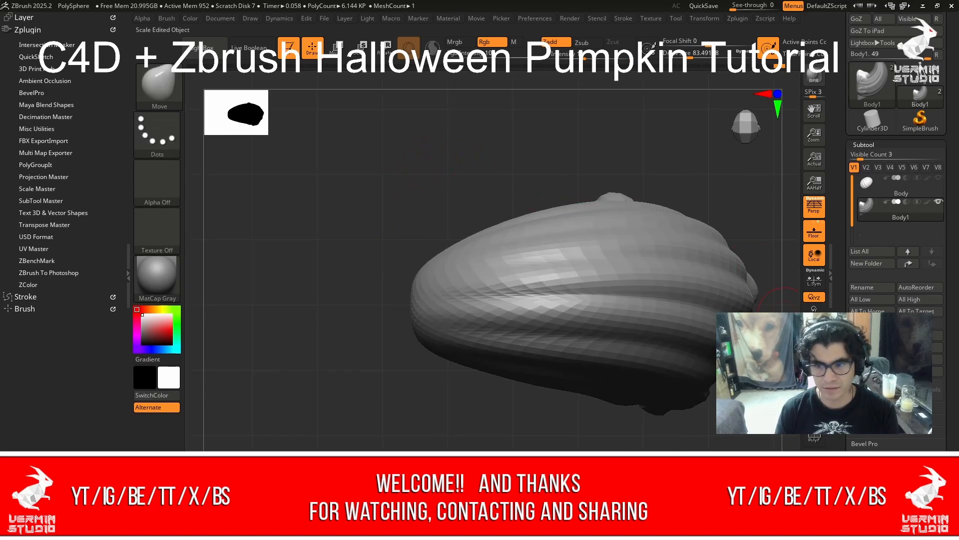
{"action": "left_click", "coordinate": [764, 126]}
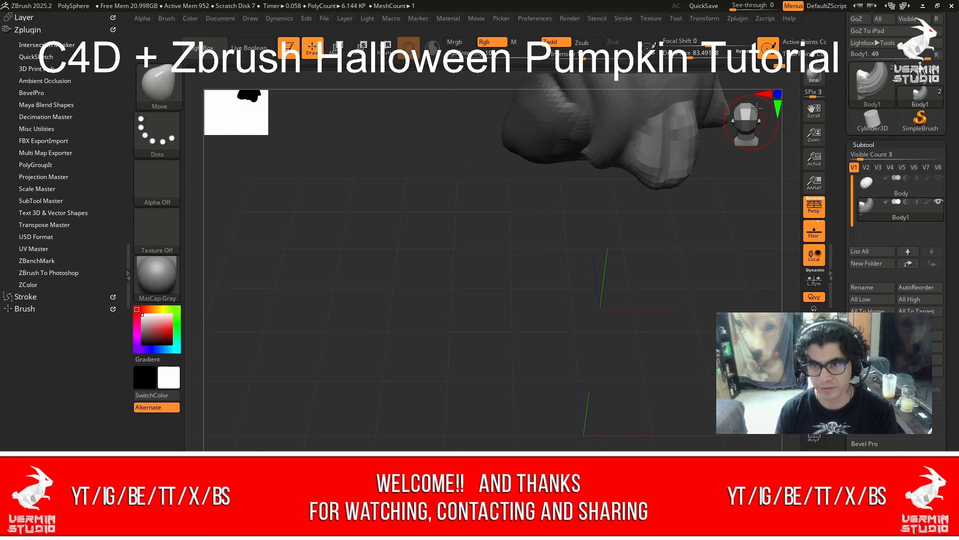
{"action": "left_click", "coordinate": [668, 196], "text": "ctrl"}
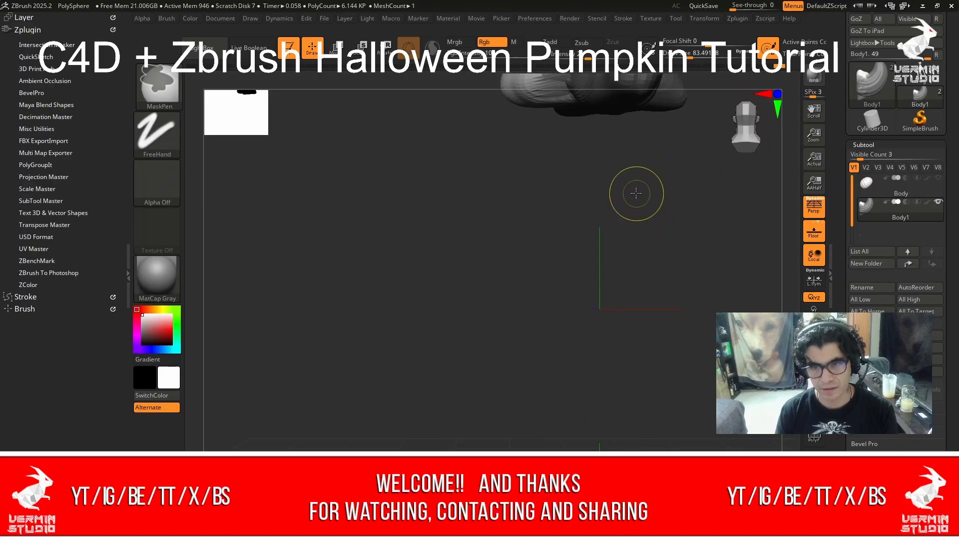
{"action": "left_click_drag", "start_coordinate": [636, 193], "coordinate": [585, 329], "text": "ctrl"}
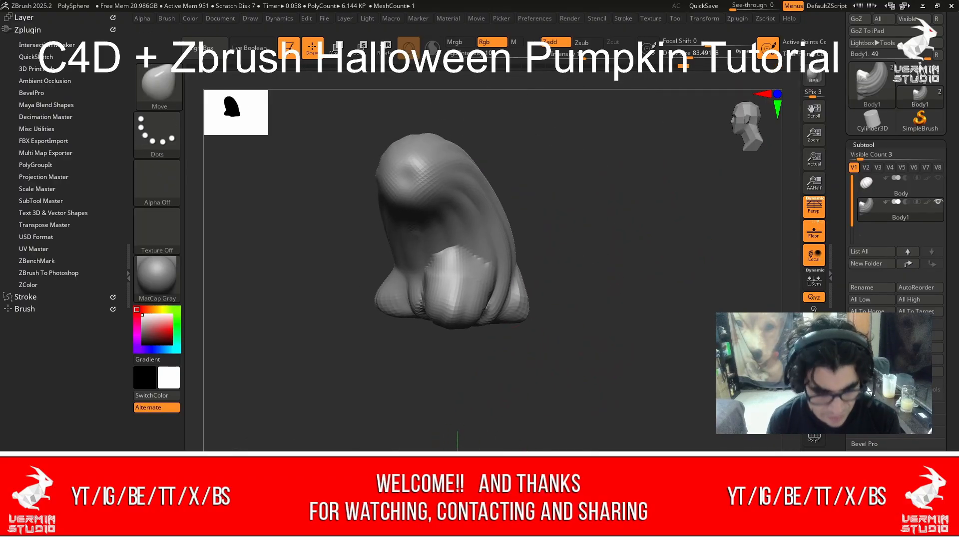
Build up the upper edge of the new flare with ClayBuildup at a draw size of about 71 and smooth it into the stem.
{"action": "key", "text": "b"}
{"action": "key", "text": "c"}
{"action": "key", "text": "b"}
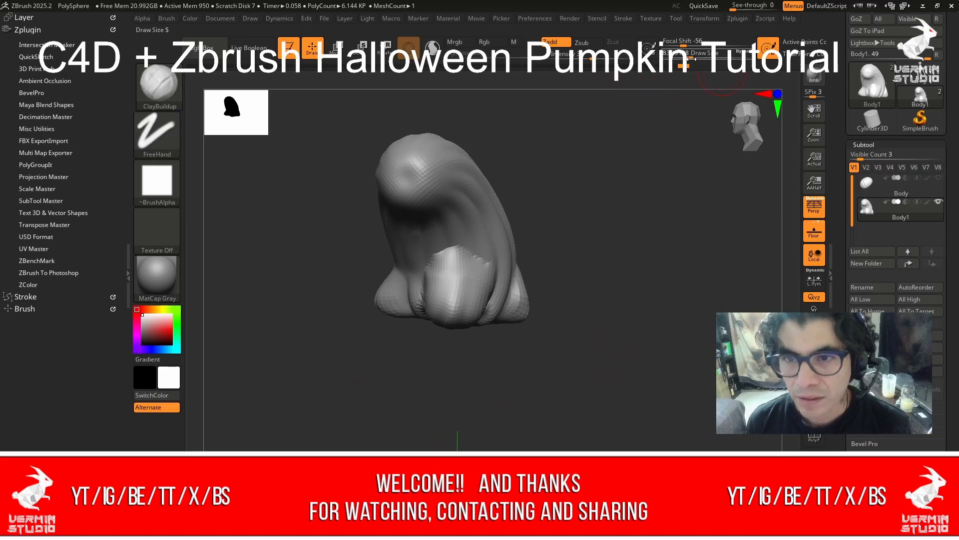
{"action": "key", "text": "shift"}
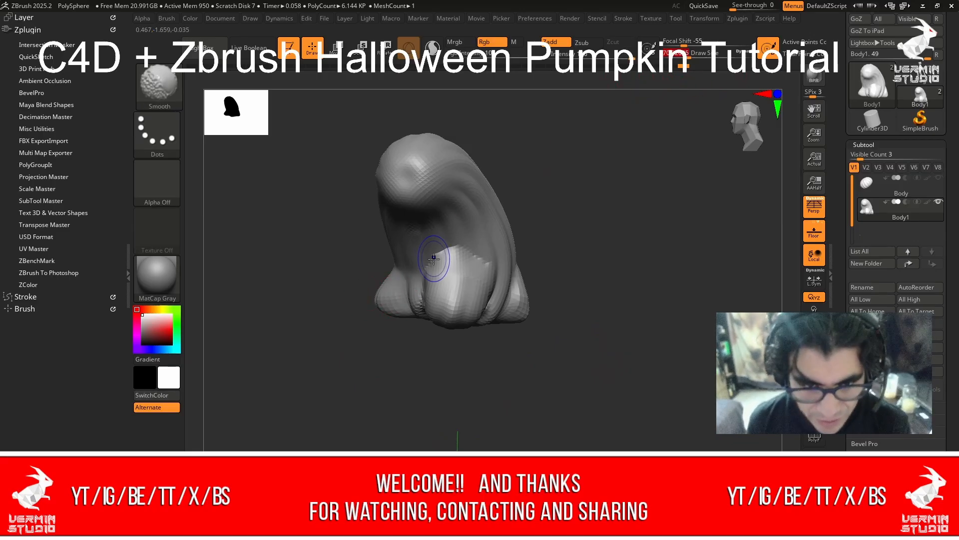
{"action": "mouse_move", "coordinate": [434, 259]}
{"action": "left_mouse_down"}
{"action": "mouse_move", "coordinate": [433, 302]}
{"action": "mouse_move", "coordinate": [450, 258]}
{"action": "mouse_move", "coordinate": [452, 279]}
{"action": "mouse_move", "coordinate": [478, 295]}
{"action": "mouse_move", "coordinate": [472, 264]}
{"action": "mouse_move", "coordinate": [487, 287]}
{"action": "mouse_move", "coordinate": [469, 226]}
{"action": "left_mouse_up"}
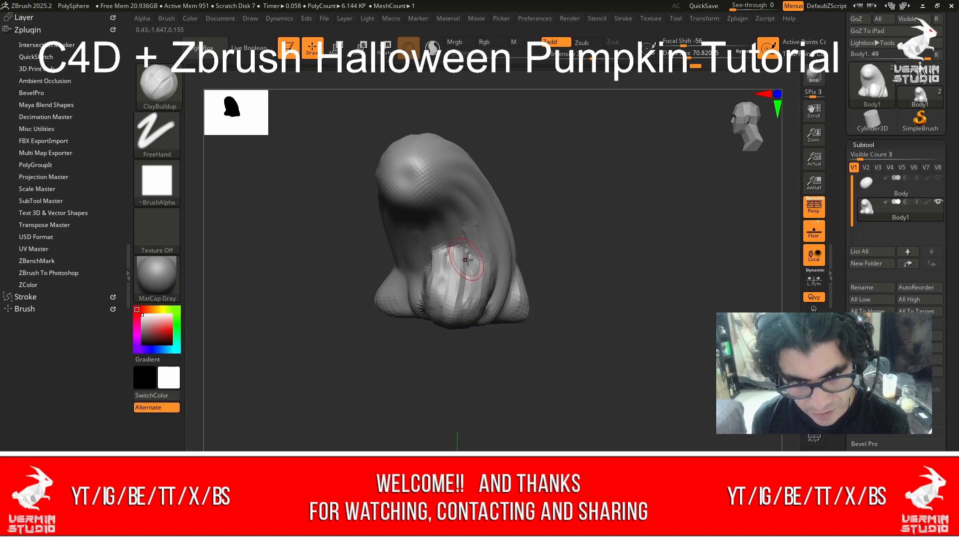
{"action": "mouse_move", "coordinate": [466, 262]}
{"action": "left_mouse_down"}
{"action": "mouse_move", "coordinate": [465, 234]}
{"action": "mouse_move", "coordinate": [471, 265]}
{"action": "left_mouse_up"}
{"action": "mouse_move", "coordinate": [477, 248]}
{"action": "left_mouse_down", "text": "shift"}
{"action": "mouse_move", "coordinate": [462, 290]}
{"action": "mouse_move", "coordinate": [450, 228]}
{"action": "mouse_move", "coordinate": [424, 292]}
{"action": "mouse_move", "coordinate": [418, 278]}
{"action": "left_mouse_up", "text": "shift"}
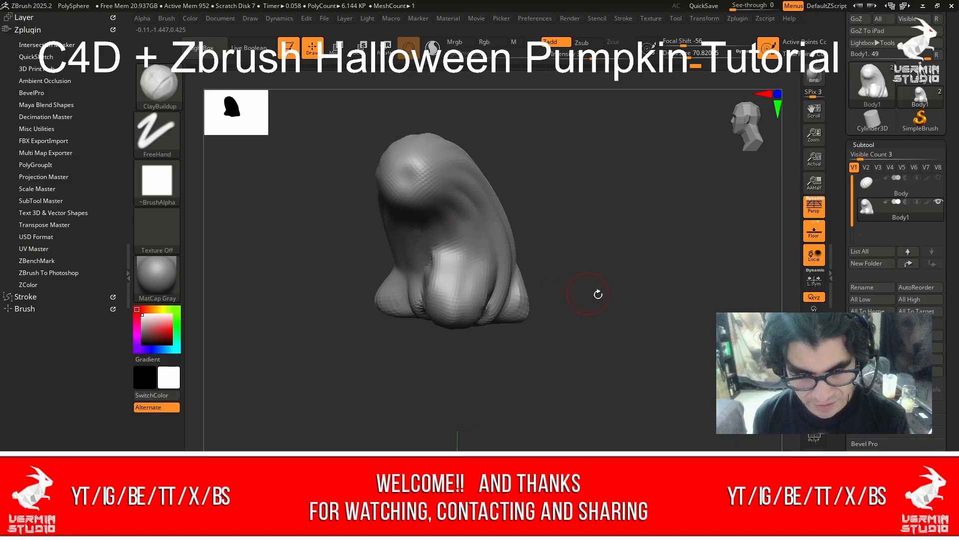
Smooth the creases and transitions around the flared rib ends on the stem's other sides.
{"action": "left_click_drag", "start_coordinate": [600, 293], "coordinate": [635, 286]}
{"action": "mouse_move", "coordinate": [410, 295]}
{"action": "left_mouse_down", "text": "shift"}
{"action": "mouse_move", "coordinate": [401, 277]}
{"action": "mouse_move", "coordinate": [438, 269]}
{"action": "mouse_move", "coordinate": [422, 311]}
{"action": "mouse_move", "coordinate": [430, 300]}
{"action": "left_mouse_up", "text": "shift"}
{"action": "mouse_move", "coordinate": [620, 283]}
{"action": "left_mouse_down"}
{"action": "mouse_move", "coordinate": [583, 271]}
{"action": "mouse_move", "coordinate": [465, 307]}
{"action": "left_mouse_up"}
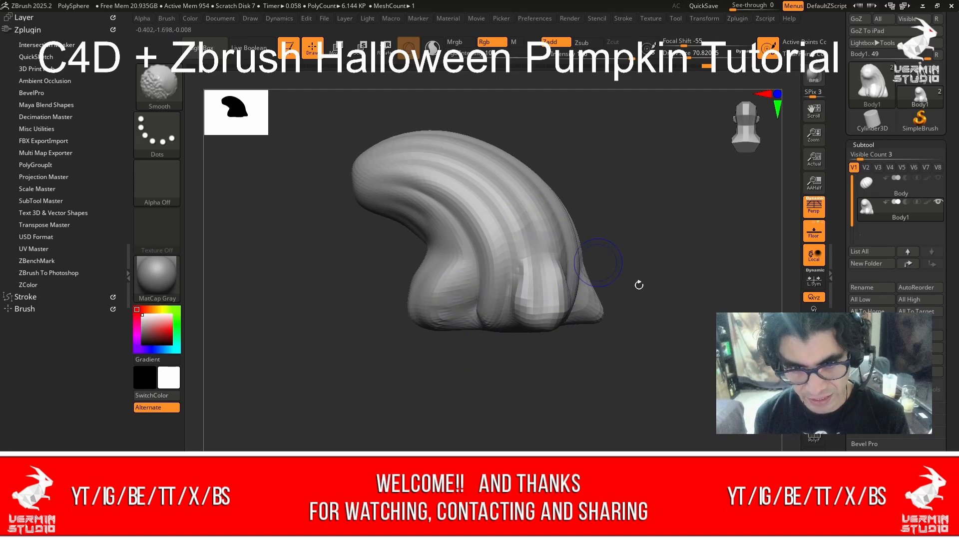
{"action": "left_click_drag", "start_coordinate": [639, 285], "coordinate": [610, 305]}
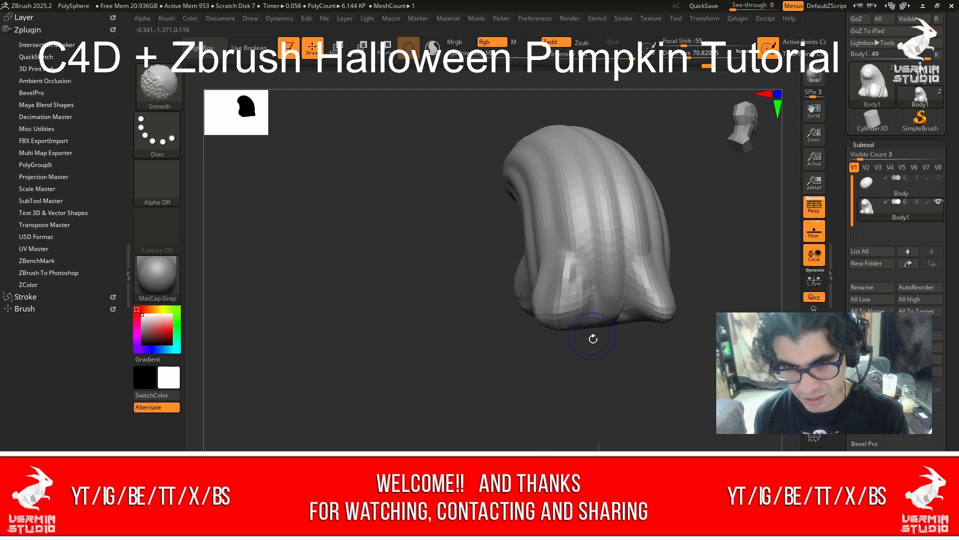
Fill the base between the two neighbouring flared rib ends with ClayBuildup and show the pumpkin body beneath the stem.
{"action": "key", "text": "b"}
{"action": "key", "text": "c"}
{"action": "key", "text": "b"}
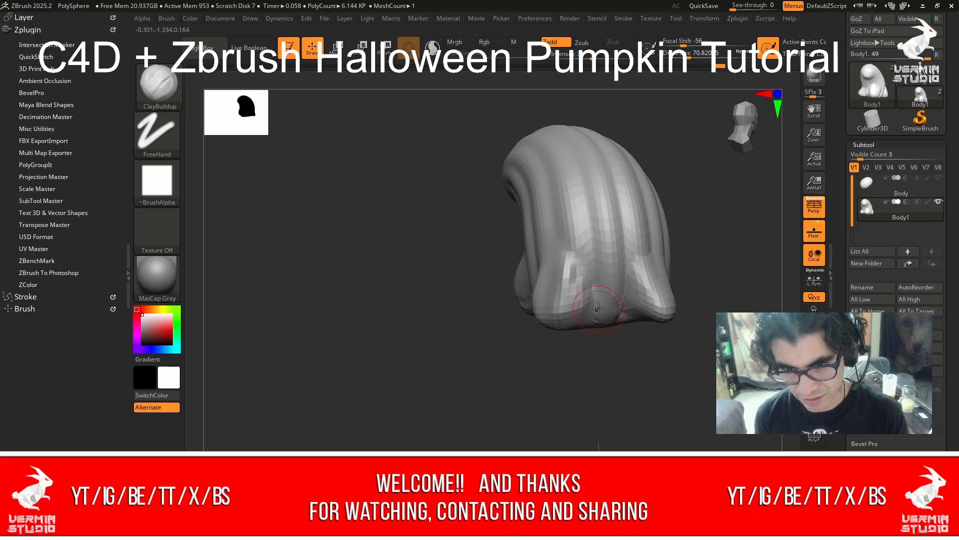
{"action": "left_click_drag", "start_coordinate": [490, 404], "coordinate": [518, 401]}
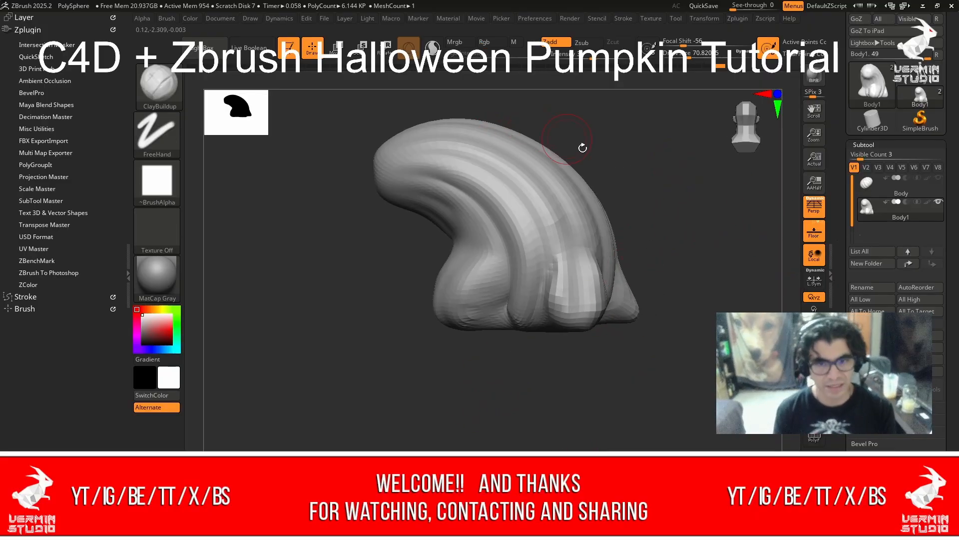
{"action": "left_click", "coordinate": [932, 195]}
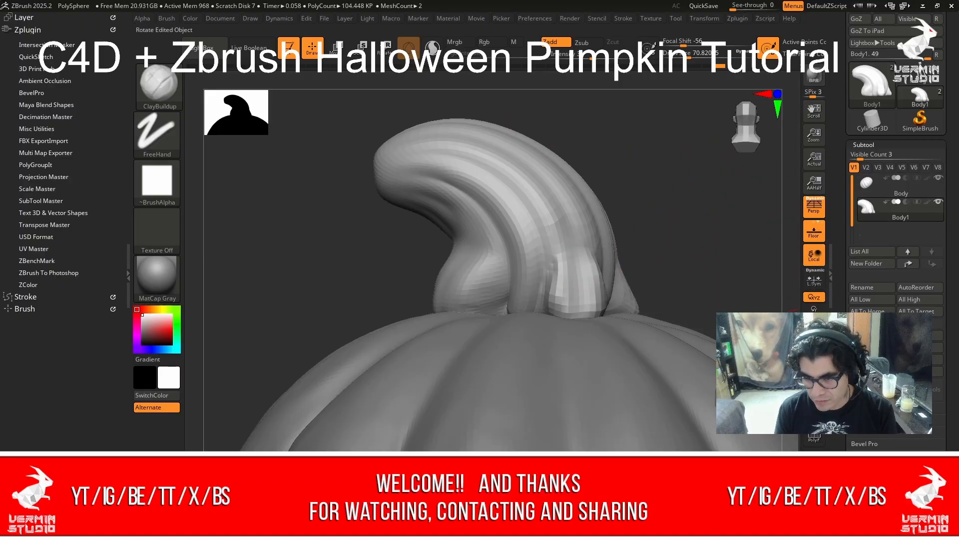
Compare the whole pumpkin and its stem with the reference drawing by briefly showing the reference overlay.
{"action": "left_click_drag", "start_coordinate": [814, 388], "coordinate": [814, 282]}
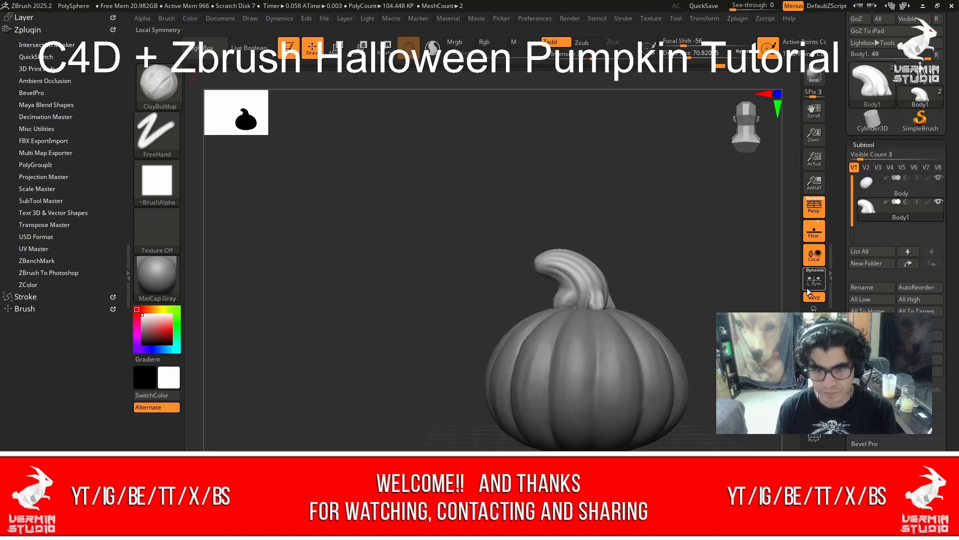
{"action": "left_click_drag", "start_coordinate": [708, 334], "coordinate": [563, 252]}
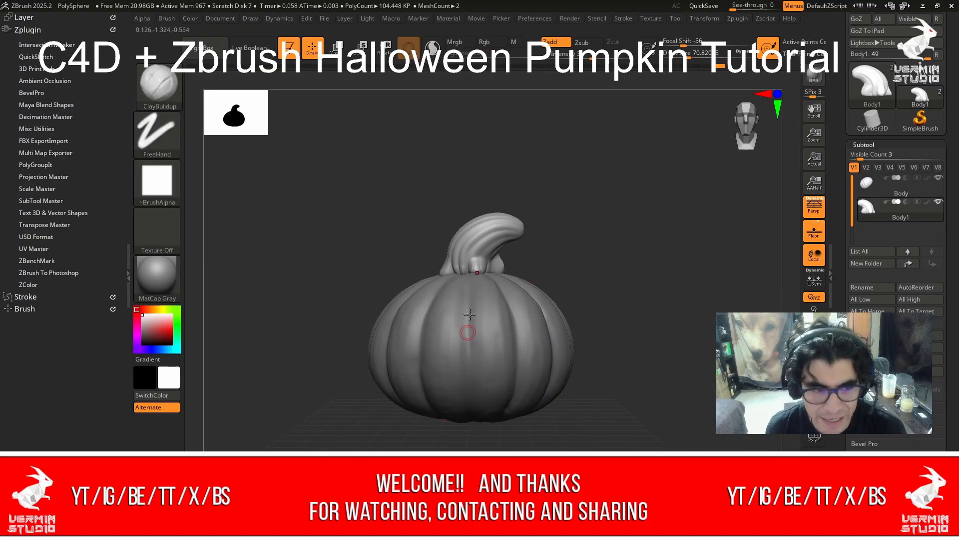
{"action": "key", "text": "shift+z"}
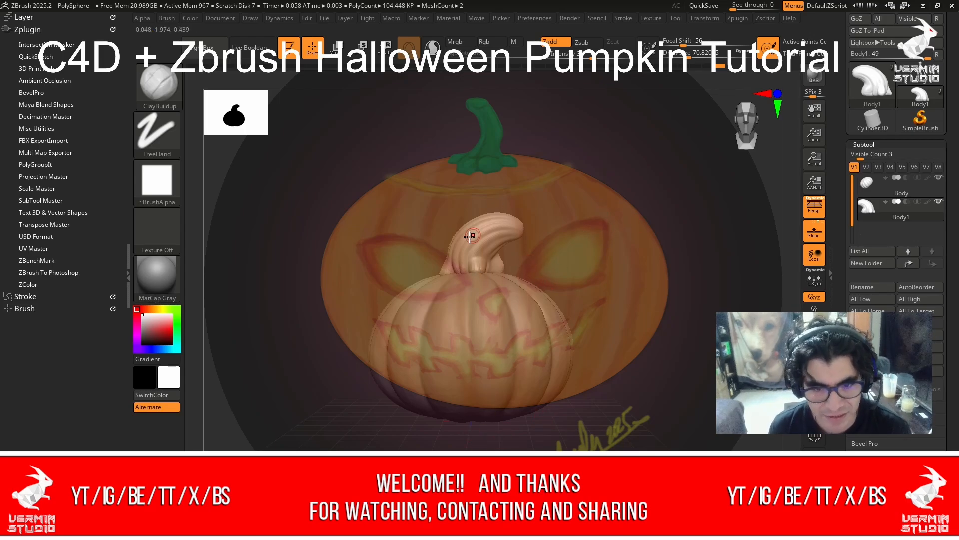
{"action": "key", "text": "shift+z"}
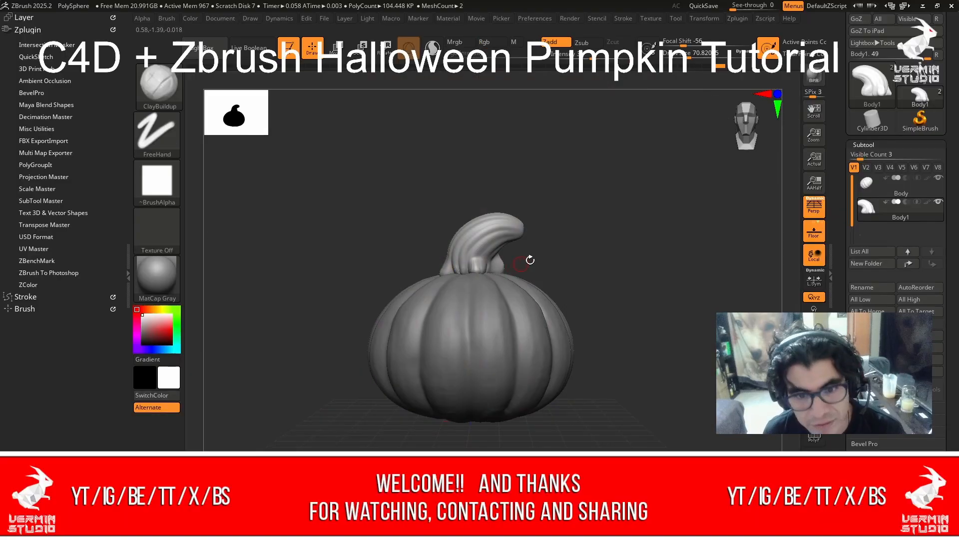
{"action": "left_click_drag", "start_coordinate": [644, 240], "coordinate": [570, 276]}
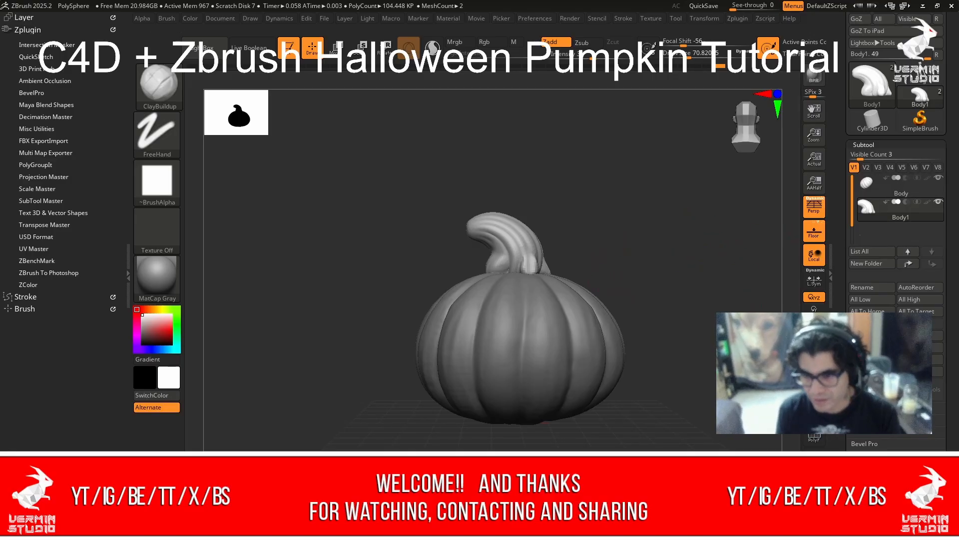
Show the polygon wireframe, set all subtools to their lowest subdivision level and duplicate the pumpkin body subtool.
{"action": "left_click", "coordinate": [815, 438]}
{"action": "left_click_drag", "start_coordinate": [676, 249], "coordinate": [725, 252]}
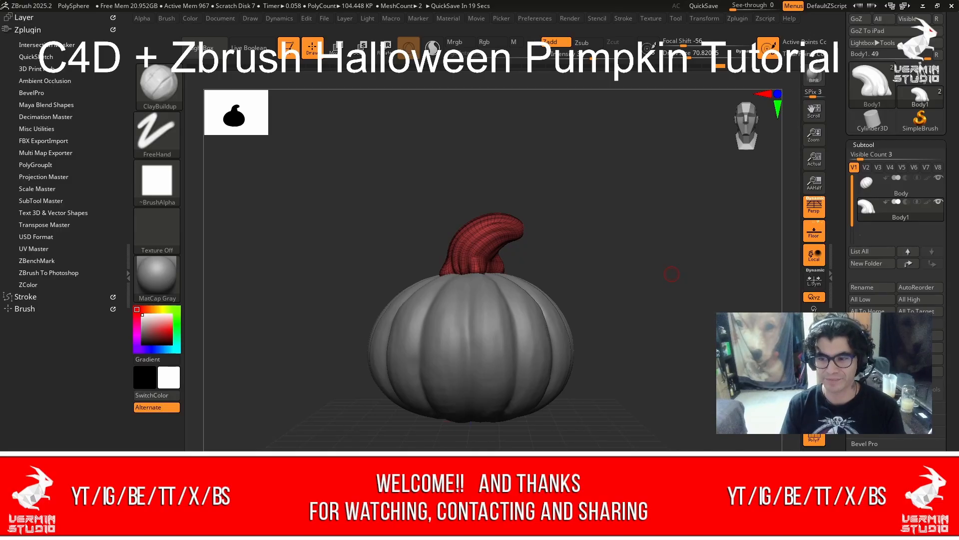
{"action": "left_click", "coordinate": [901, 189]}
{"action": "left_click", "coordinate": [861, 300]}
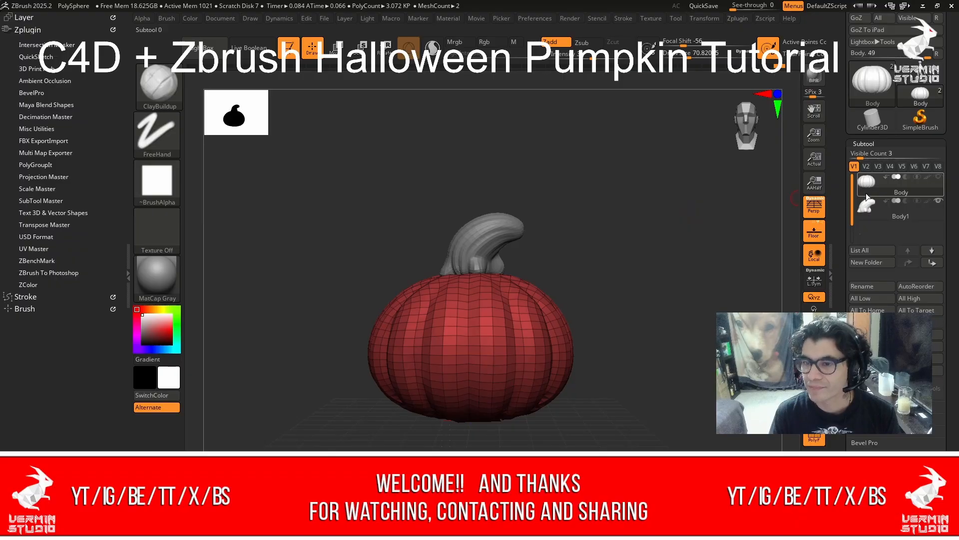
{"action": "left_click", "coordinate": [872, 335]}
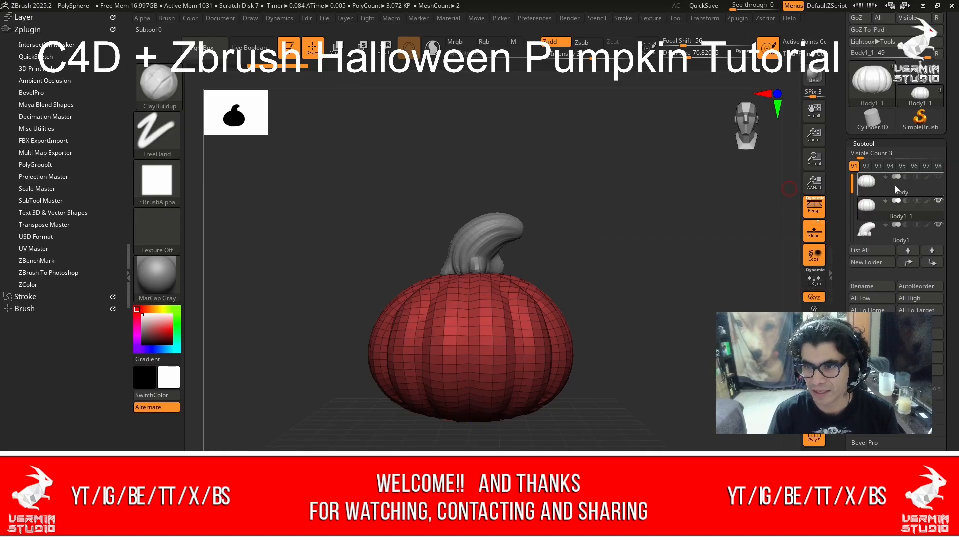
Make the other subtools transparent and activate the transform gizmo on the duplicated pumpkin body.
{"action": "left_click", "coordinate": [920, 213]}
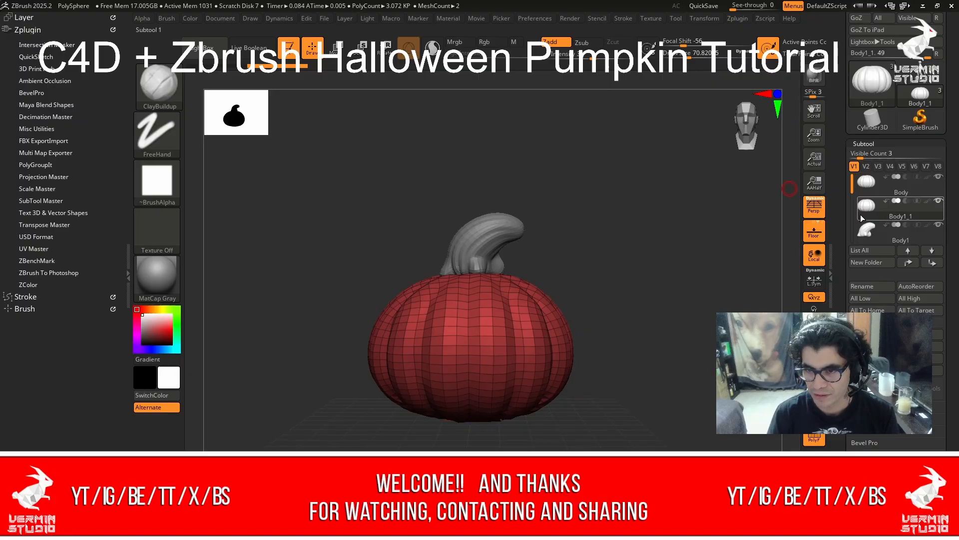
{"action": "left_click", "coordinate": [862, 183]}
{"action": "left_click", "coordinate": [814, 457]}
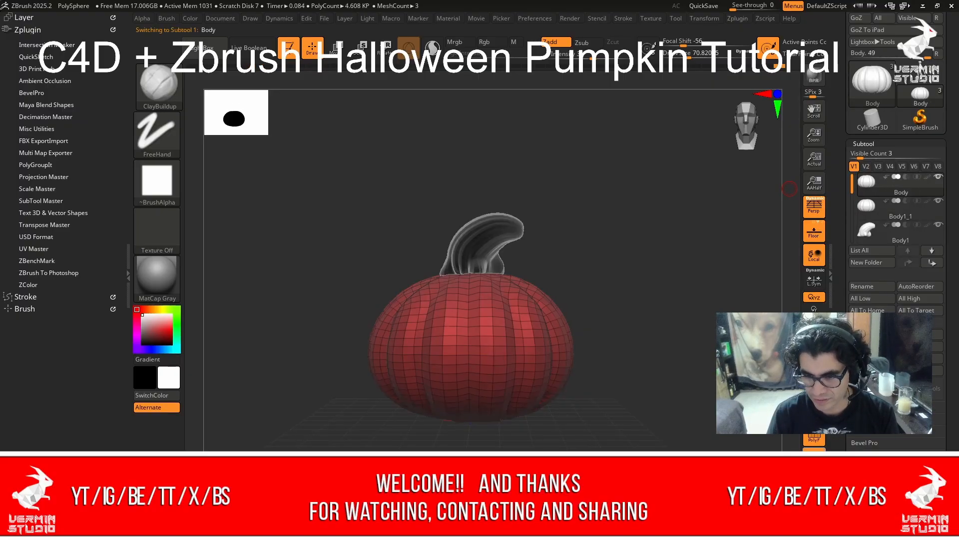
{"action": "left_click", "coordinate": [883, 214]}
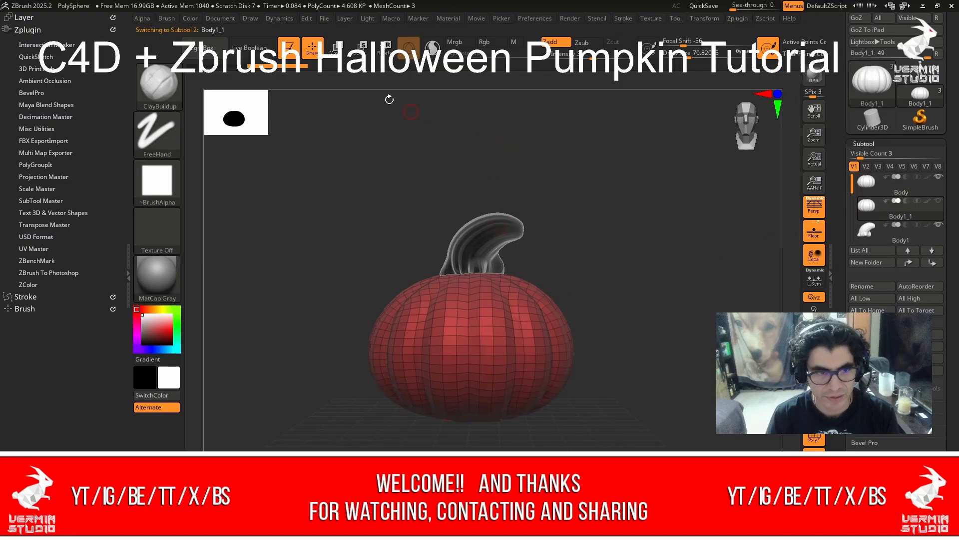
{"action": "left_click", "coordinate": [356, 50]}
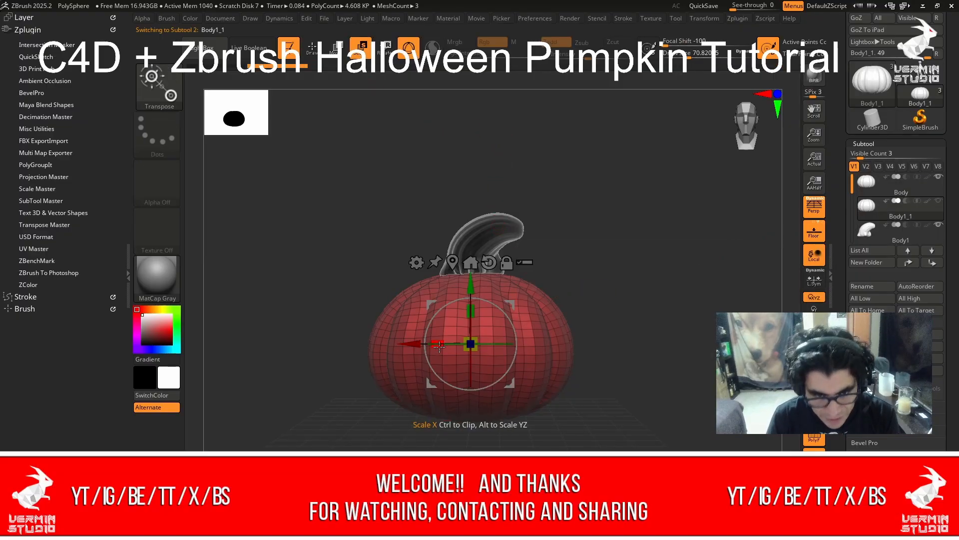
Scale the duplicated body slightly inward along X, Y and Z inside the original pumpkin and raise it a little.
{"action": "left_click_drag", "start_coordinate": [437, 345], "coordinate": [445, 348]}
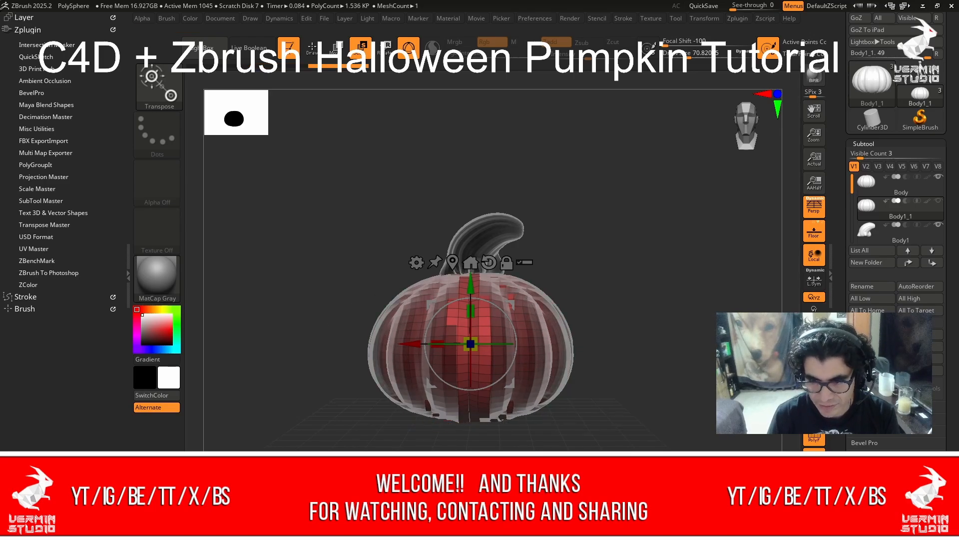
{"action": "scroll", "coordinate": [449, 346], "scroll_direction": "up", "scroll_amount": 5}
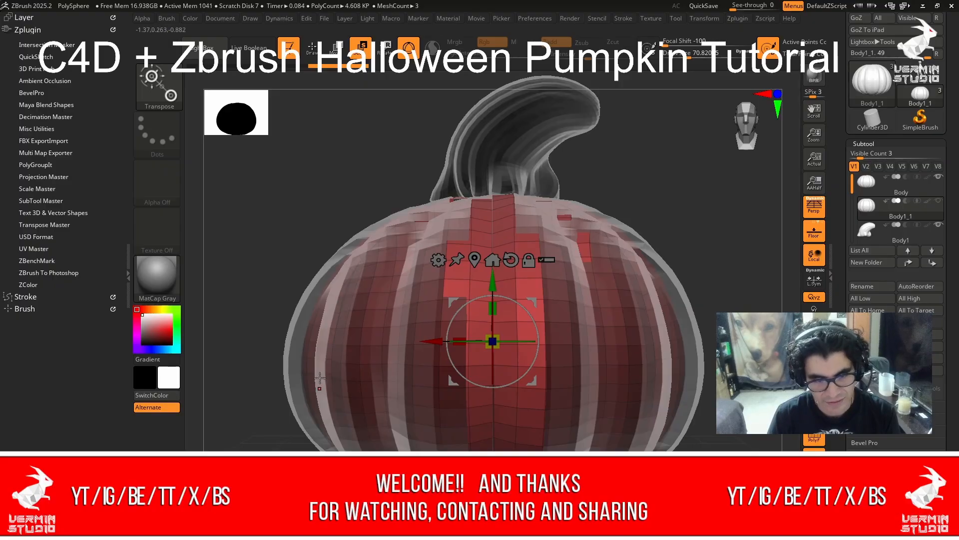
{"action": "left_click_drag", "start_coordinate": [492, 307], "coordinate": [489, 325]}
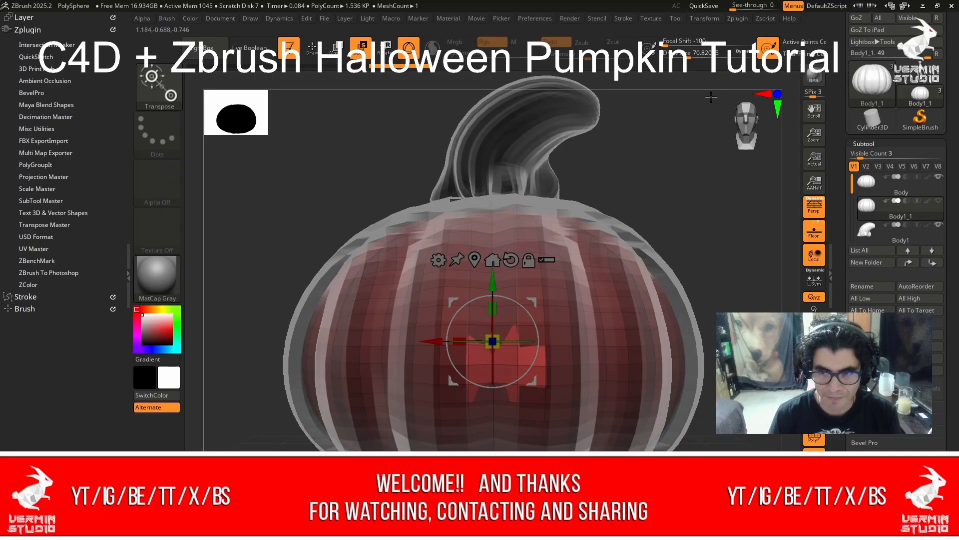
{"action": "left_click", "coordinate": [733, 117]}
{"action": "left_click", "coordinate": [725, 117]}
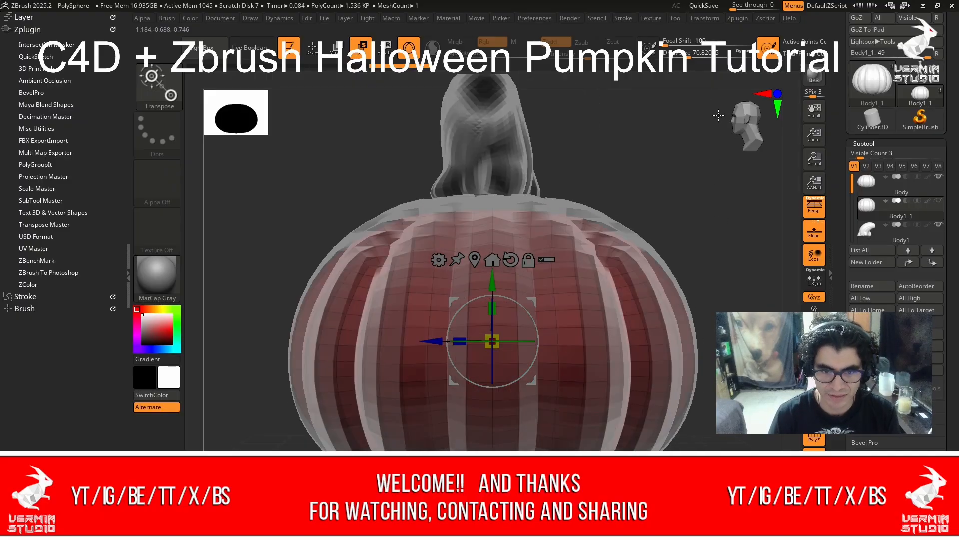
{"action": "left_click_drag", "start_coordinate": [451, 344], "coordinate": [469, 348]}
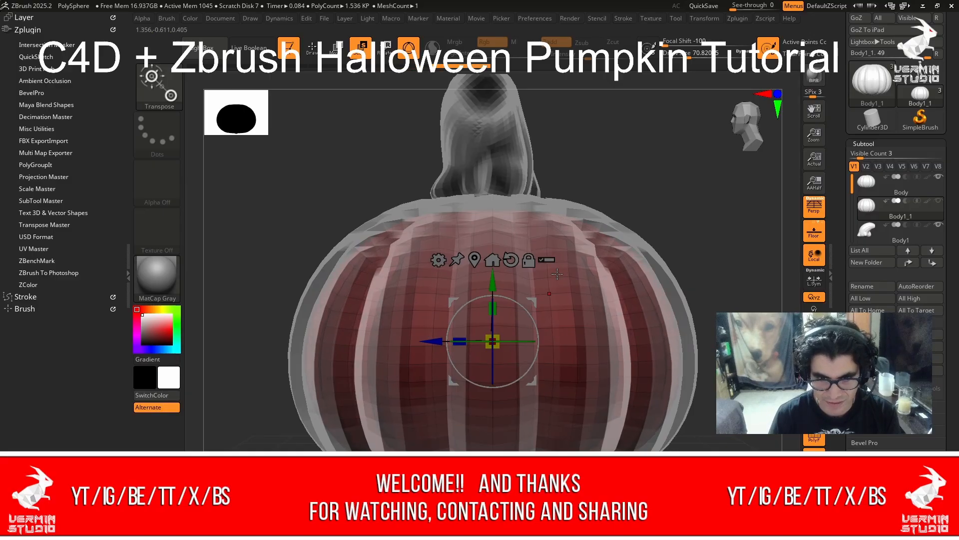
{"action": "left_click_drag", "start_coordinate": [494, 281], "coordinate": [497, 278]}
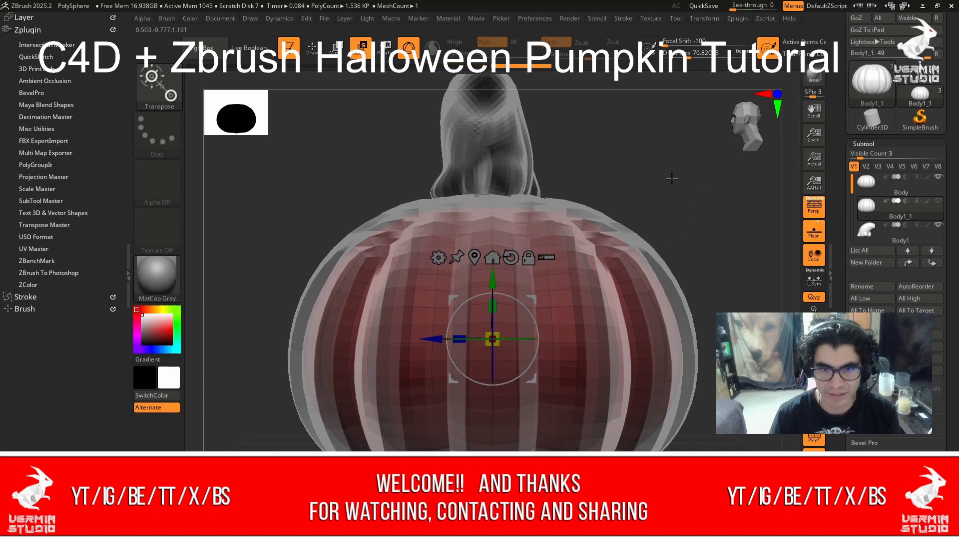
Inspect the wall thickness between the pumpkin body and its smaller inner duplicate from several views.
{"action": "left_click_drag", "start_coordinate": [673, 178], "coordinate": [722, 192]}
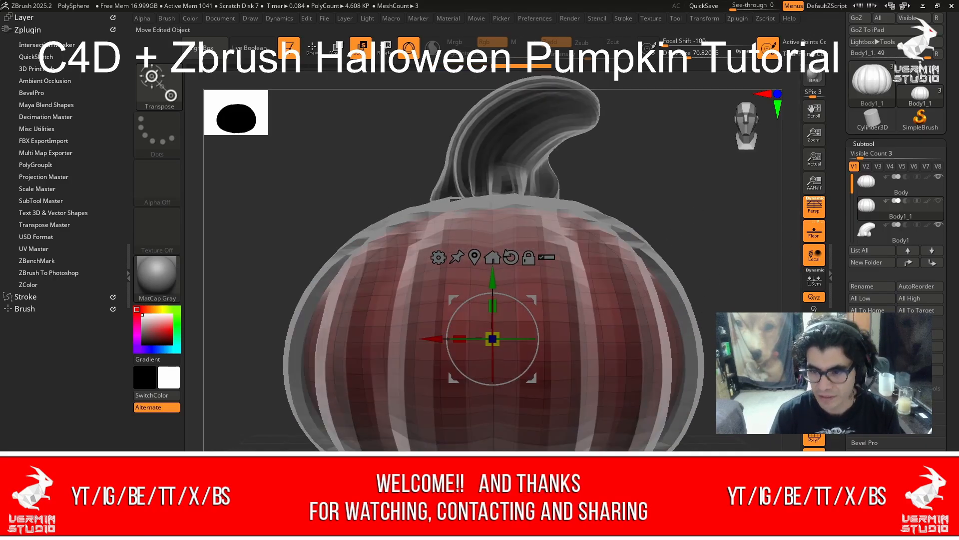
{"action": "key", "text": "f"}
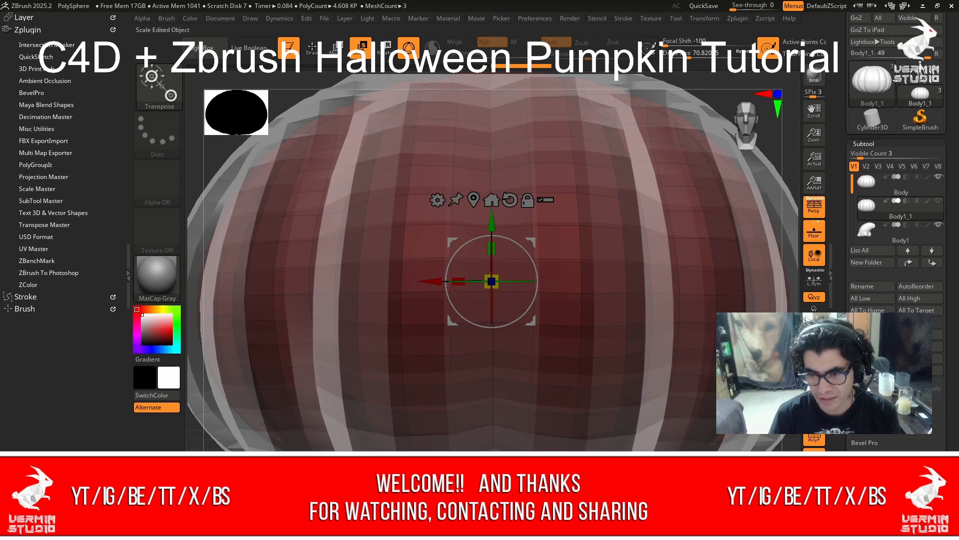
{"action": "right_click_drag", "start_coordinate": [669, 319], "coordinate": [669, 261], "text": "ctrl"}
{"action": "mouse_move", "coordinate": [665, 302]}
{"action": "right_mouse_down"}
{"action": "mouse_move", "coordinate": [669, 185]}
{"action": "mouse_move", "coordinate": [660, 298]}
{"action": "mouse_move", "coordinate": [676, 272]}
{"action": "mouse_move", "coordinate": [673, 308]}
{"action": "right_mouse_up"}
{"action": "right_click_drag", "start_coordinate": [667, 274], "coordinate": [606, 312]}
{"action": "left_click_drag", "start_coordinate": [627, 300], "coordinate": [636, 337], "text": "shift"}
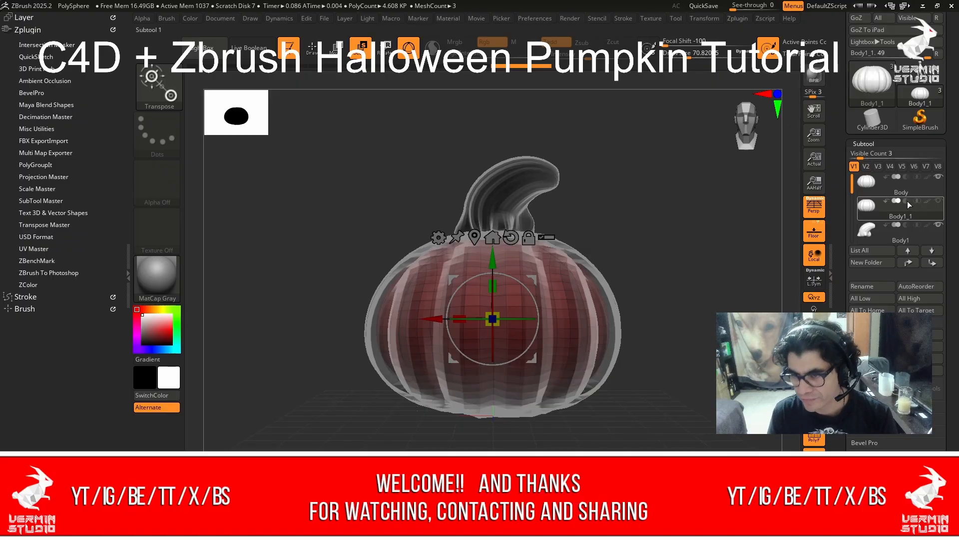
Mark the pumpkin body as the boolean start group, set its inner duplicate to subtraction and turn off transparency.
{"action": "mouse_move", "coordinate": [906, 201]}
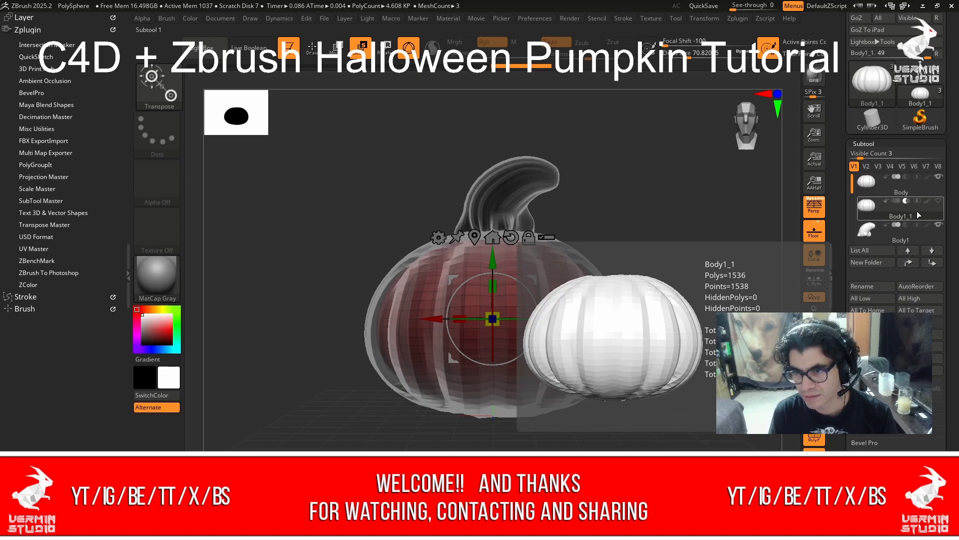
{"action": "left_click", "coordinate": [918, 201]}
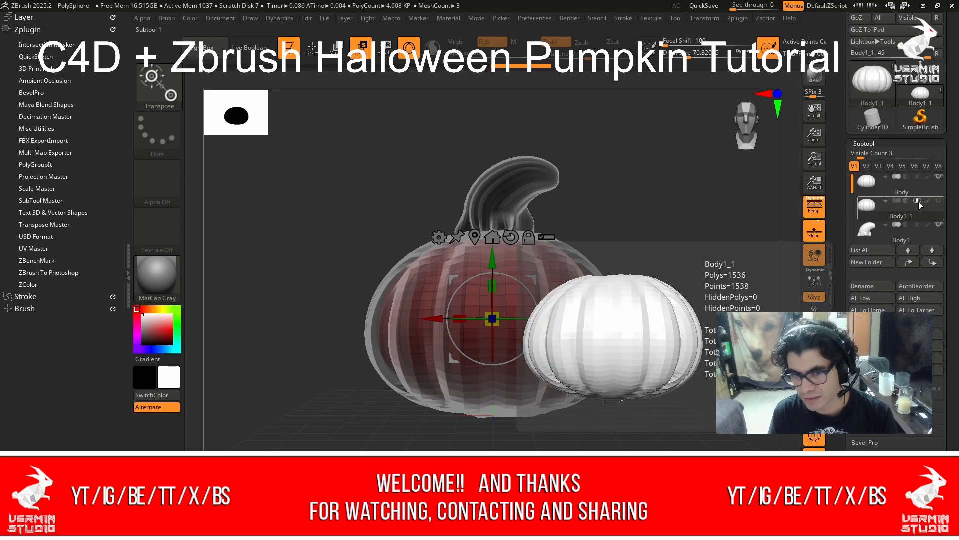
{"action": "mouse_move", "coordinate": [655, 259]}
{"action": "left_mouse_down"}
{"action": "mouse_move", "coordinate": [705, 272]}
{"action": "mouse_move", "coordinate": [631, 260]}
{"action": "mouse_move", "coordinate": [640, 261]}
{"action": "left_mouse_up"}
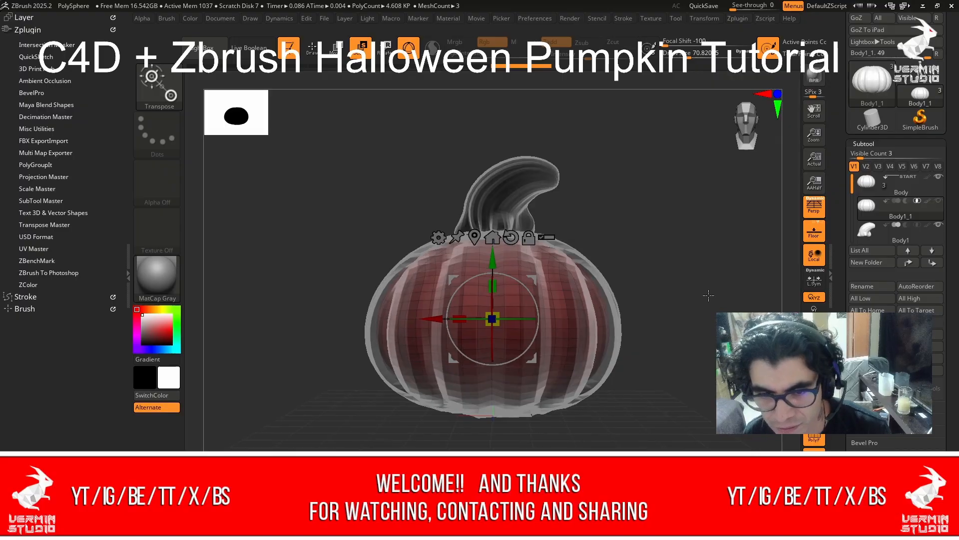
{"action": "left_click_drag", "start_coordinate": [640, 299], "coordinate": [695, 289]}
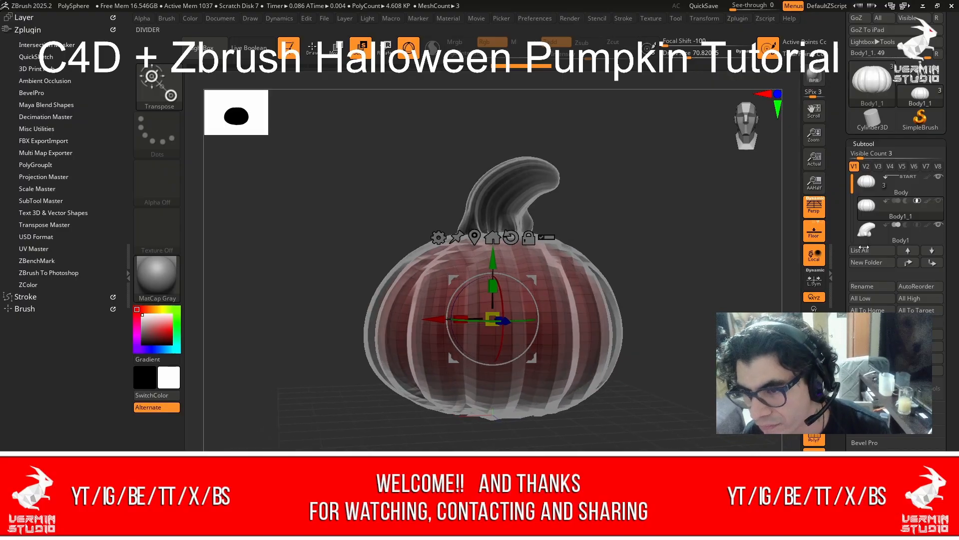
{"action": "left_click", "coordinate": [906, 201]}
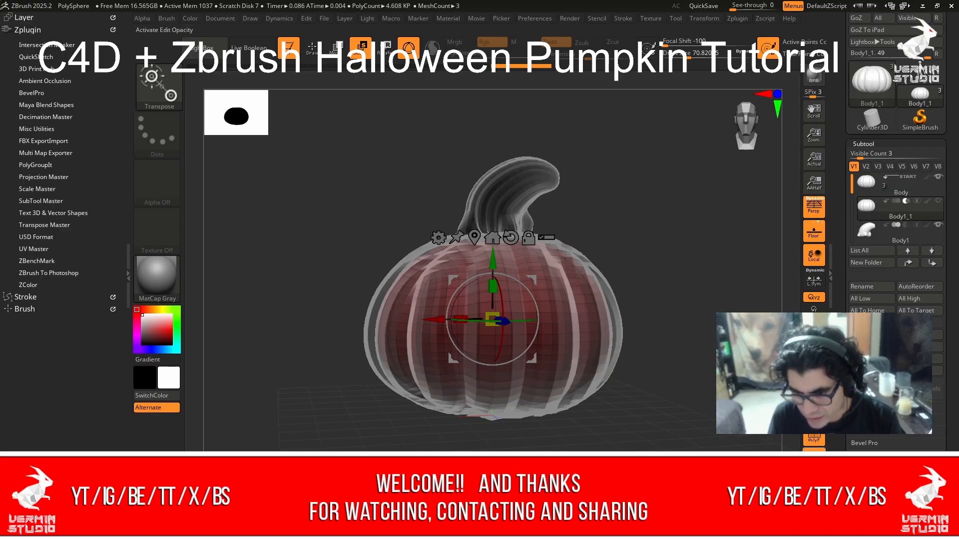
{"action": "left_click", "coordinate": [815, 459]}
{"action": "left_click_drag", "start_coordinate": [680, 237], "coordinate": [674, 303]}
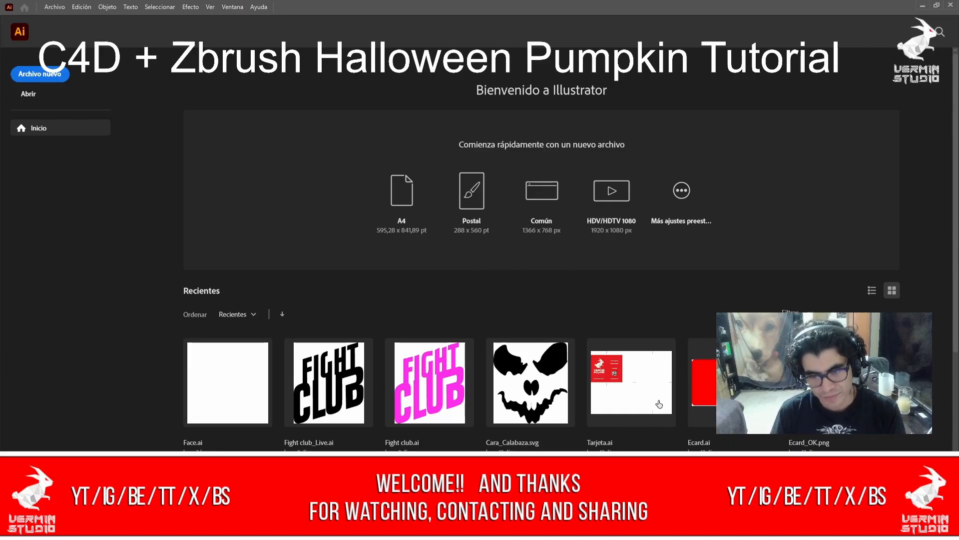
In Illustrator, create a new HDV/HDTV 1080 document and place the pumpkin reference drawing aligned to the artboard's corner.
{"action": "left_click", "coordinate": [612, 198]}
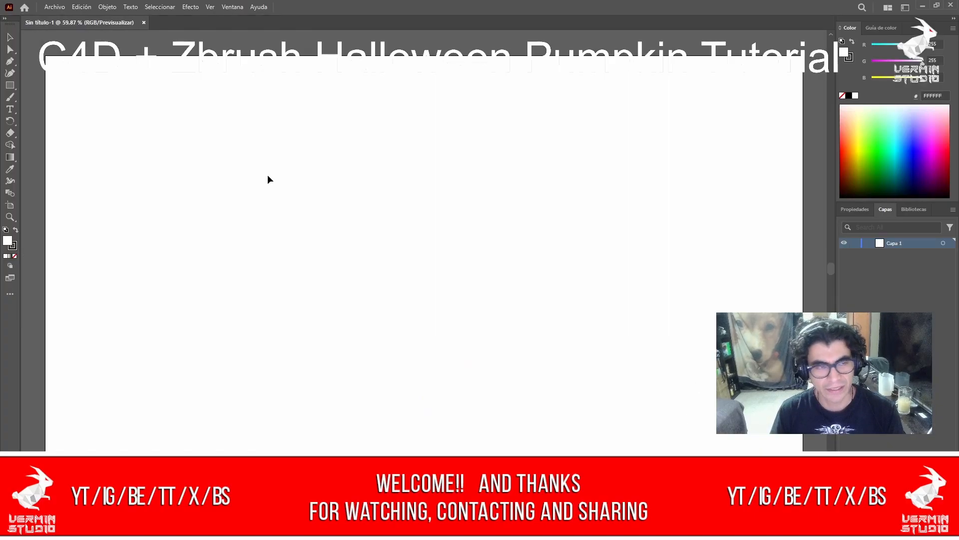
{"action": "left_click", "coordinate": [51, 8]}
{"action": "left_click", "coordinate": [111, 192]}
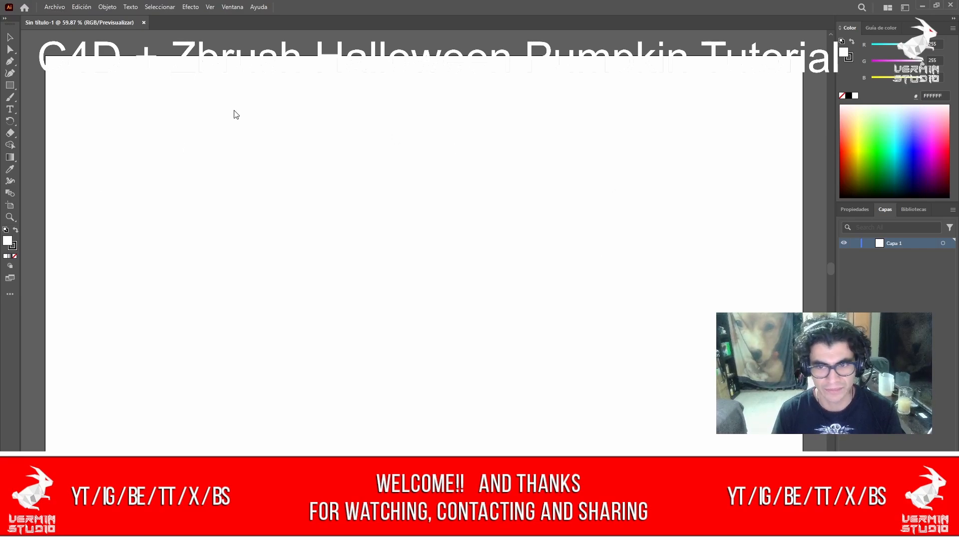
{"action": "left_click", "coordinate": [562, 246]}
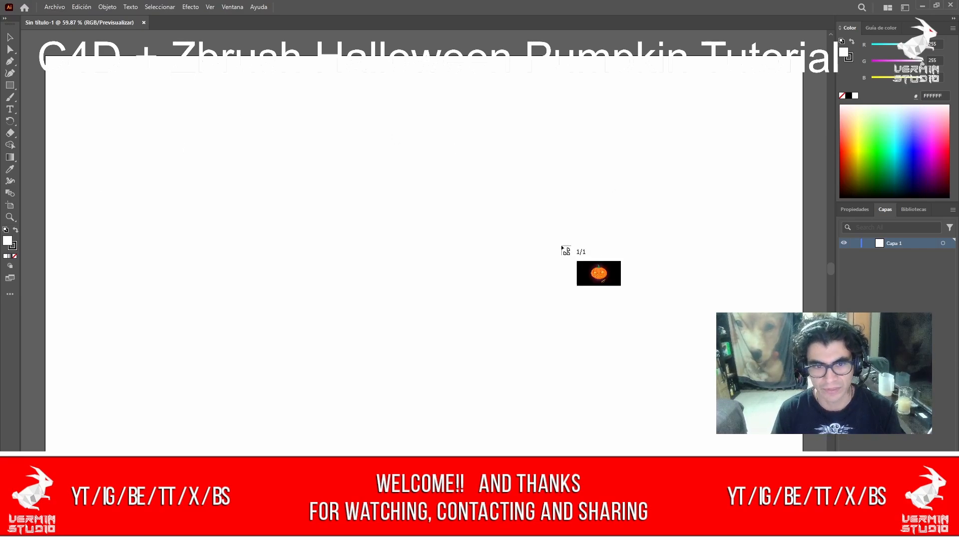
{"action": "left_click", "coordinate": [46, 58]}
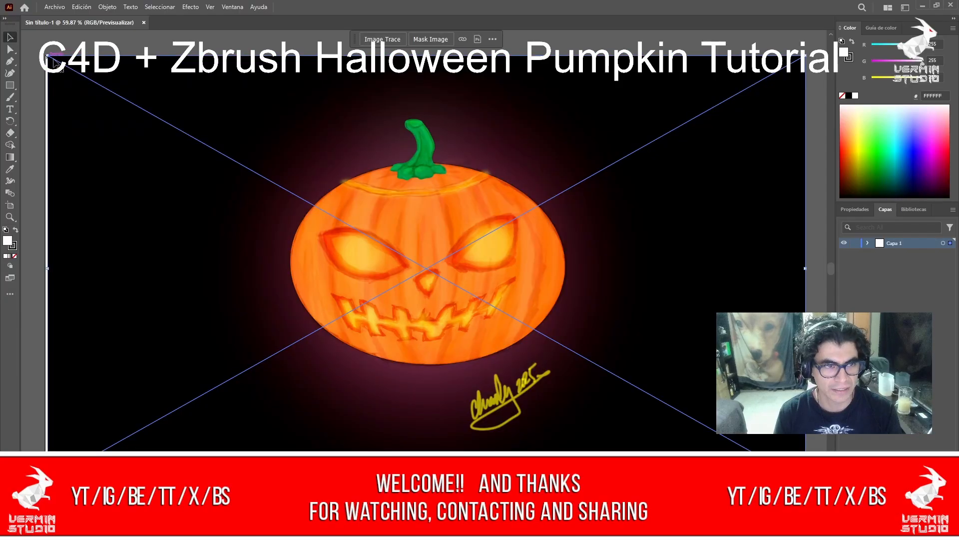
Lock the layer holding the reference drawing and add a new empty layer above it for tracing the face.
{"action": "left_click", "coordinate": [855, 242]}
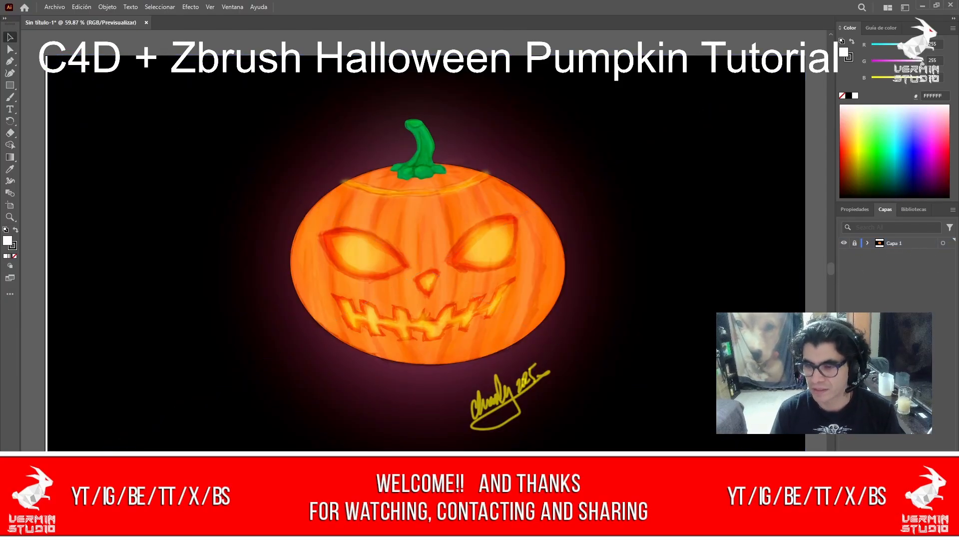
{"action": "left_click", "coordinate": [940, 513]}
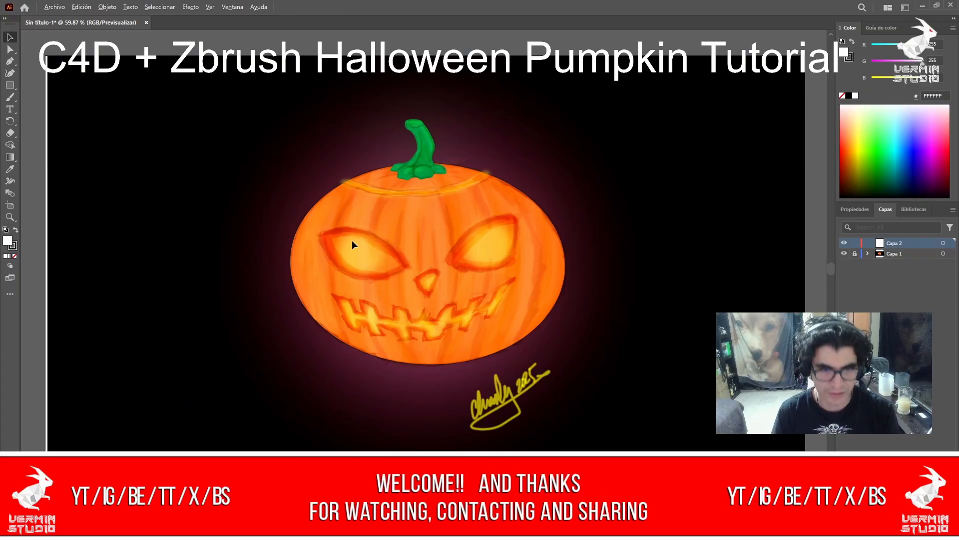
{"action": "key", "text": "z"}
{"action": "left_click", "coordinate": [442, 265]}
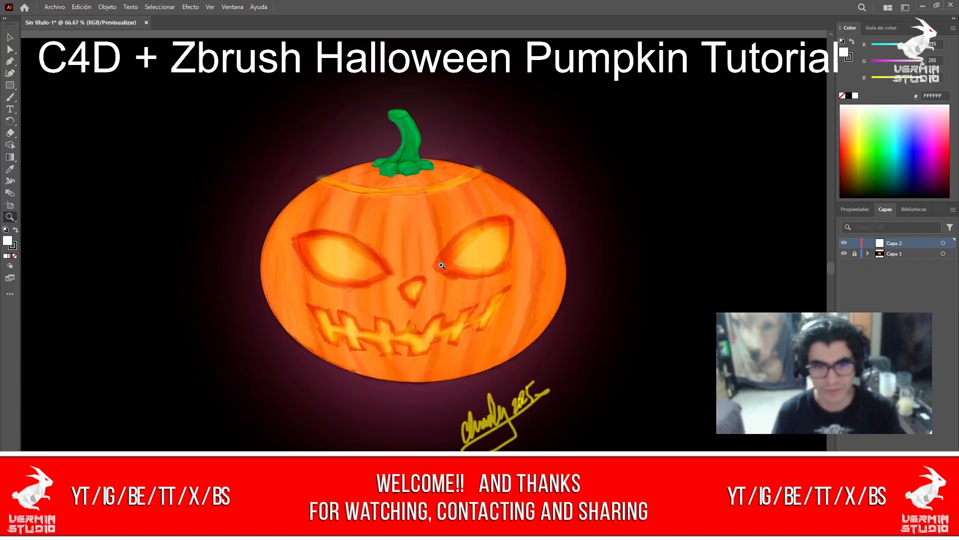
{"action": "left_click", "coordinate": [441, 265]}
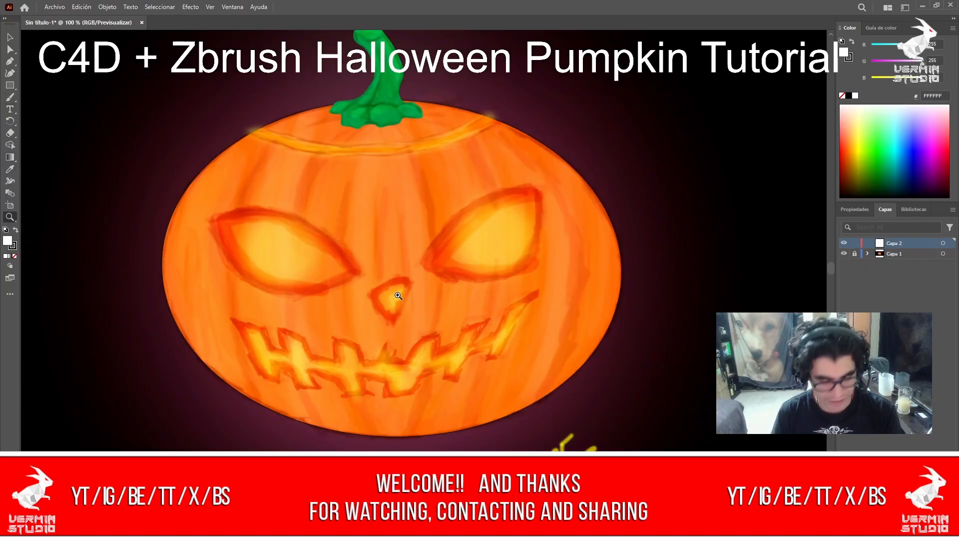
Trace the pumpkin's left eye as a closed curved shape with the Pen tool, following the reference drawing.
{"action": "key", "text": "p"}
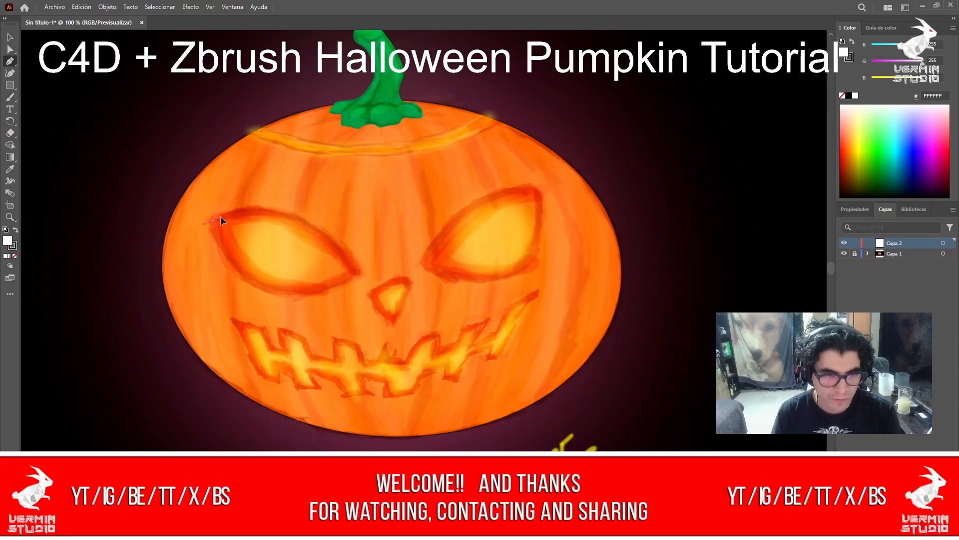
{"action": "left_click_drag", "start_coordinate": [233, 213], "coordinate": [236, 213]}
{"action": "left_click_drag", "start_coordinate": [300, 220], "coordinate": [328, 238]}
{"action": "left_click_drag", "start_coordinate": [357, 275], "coordinate": [226, 265]}
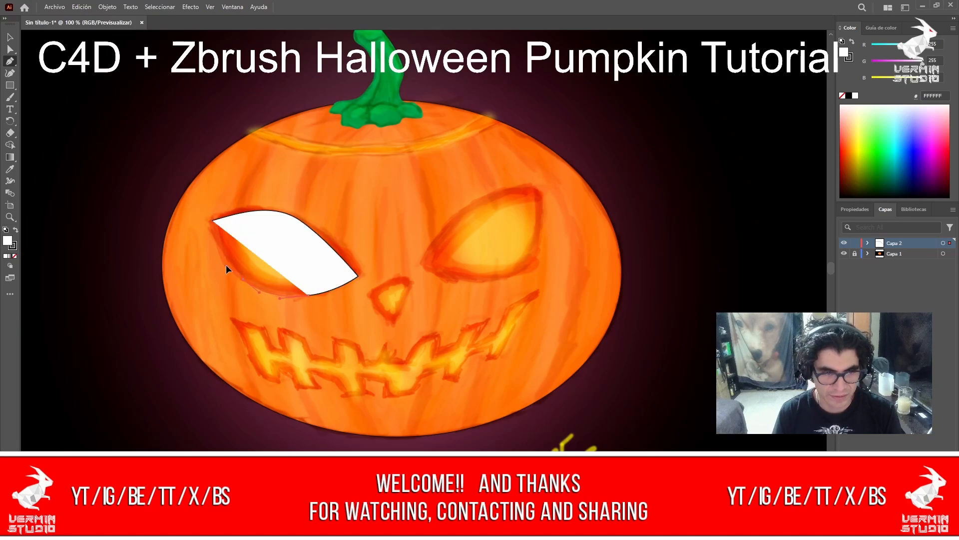
{"action": "left_click", "coordinate": [213, 220]}
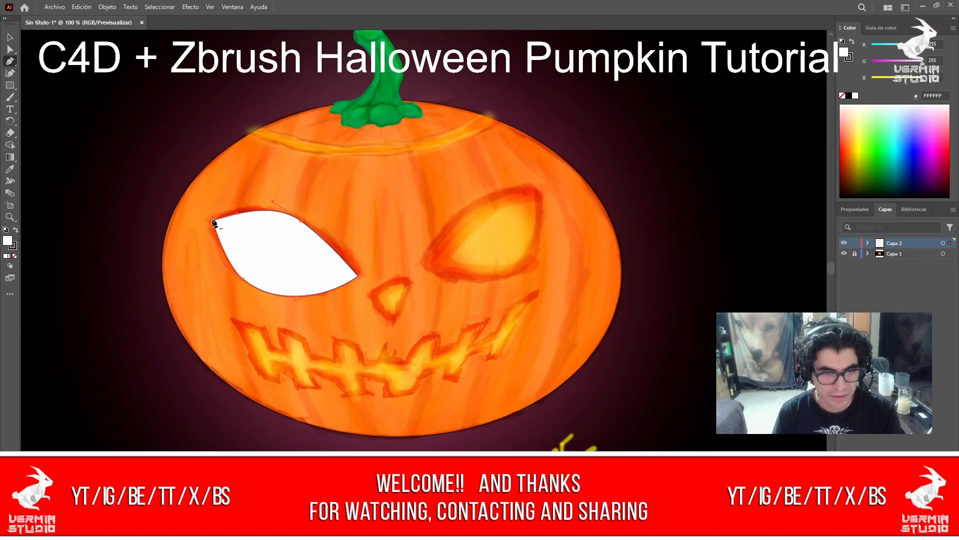
Trace the right eye as a closed shape with a narrow scar-like spike projecting from its upper and lower edges.
{"action": "left_click", "coordinate": [421, 262]}
{"action": "left_click_drag", "start_coordinate": [453, 228], "coordinate": [477, 168]}
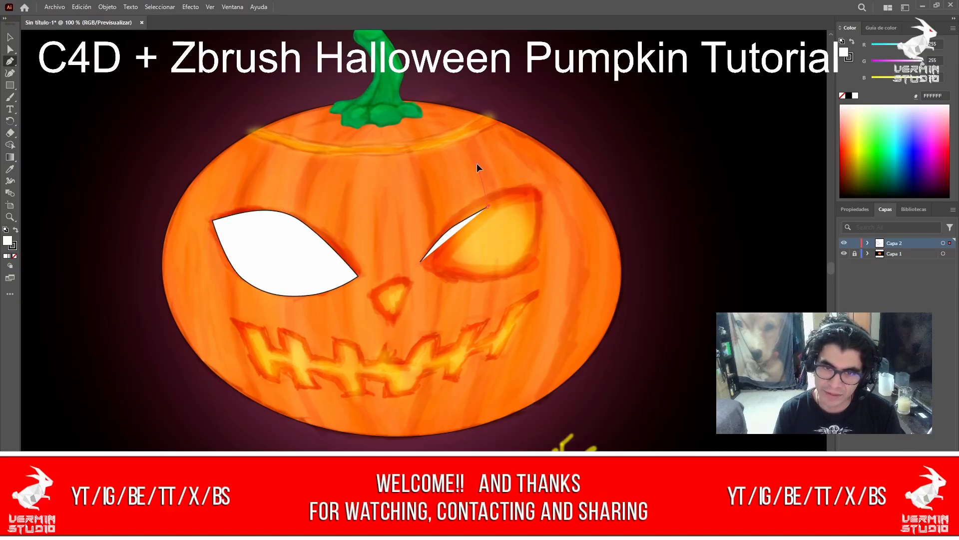
{"action": "left_click", "coordinate": [477, 163]}
{"action": "left_click", "coordinate": [495, 203]}
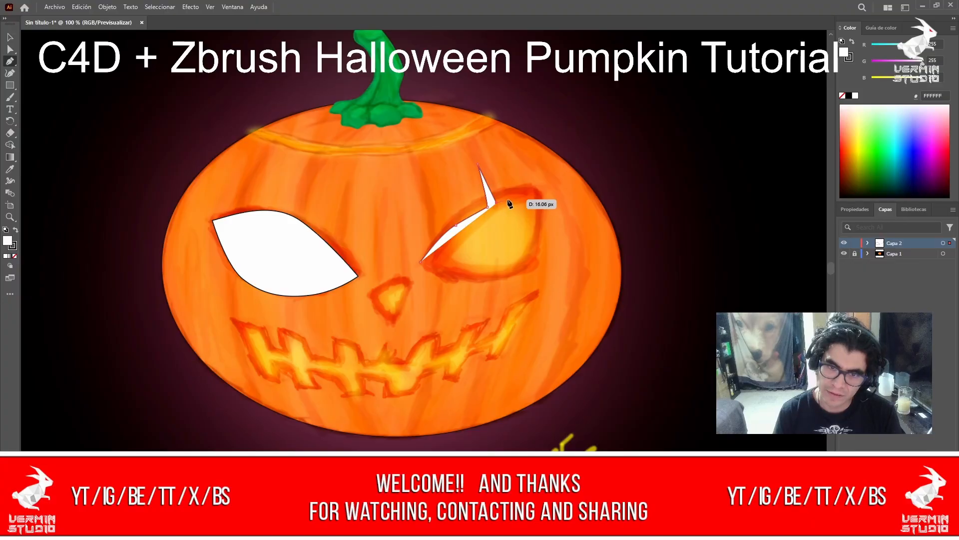
{"action": "left_click_drag", "start_coordinate": [509, 204], "coordinate": [512, 306]}
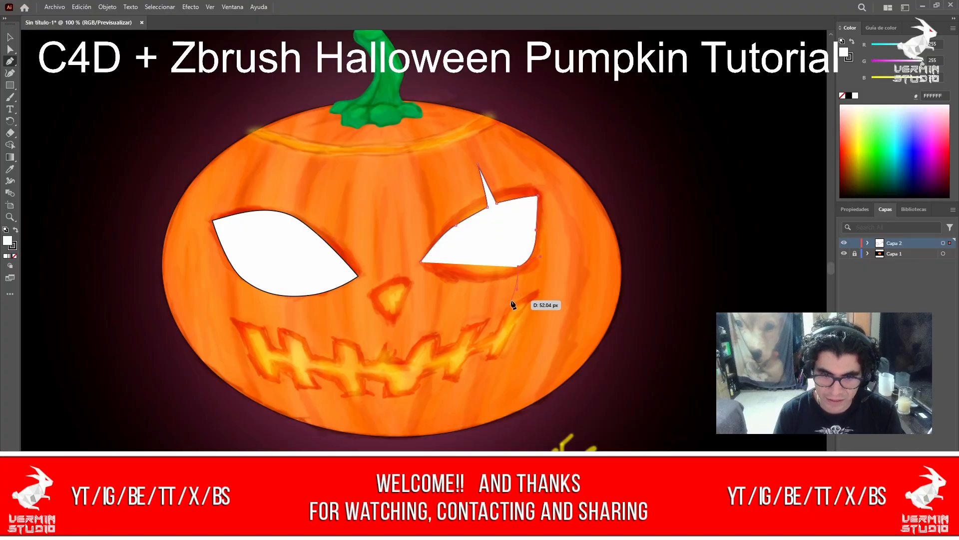
{"action": "left_click", "coordinate": [511, 300]}
{"action": "left_click", "coordinate": [510, 269]}
{"action": "mouse_move", "coordinate": [511, 268]}
{"action": "left_mouse_down"}
{"action": "mouse_move", "coordinate": [505, 257]}
{"action": "mouse_move", "coordinate": [493, 272]}
{"action": "left_mouse_up"}
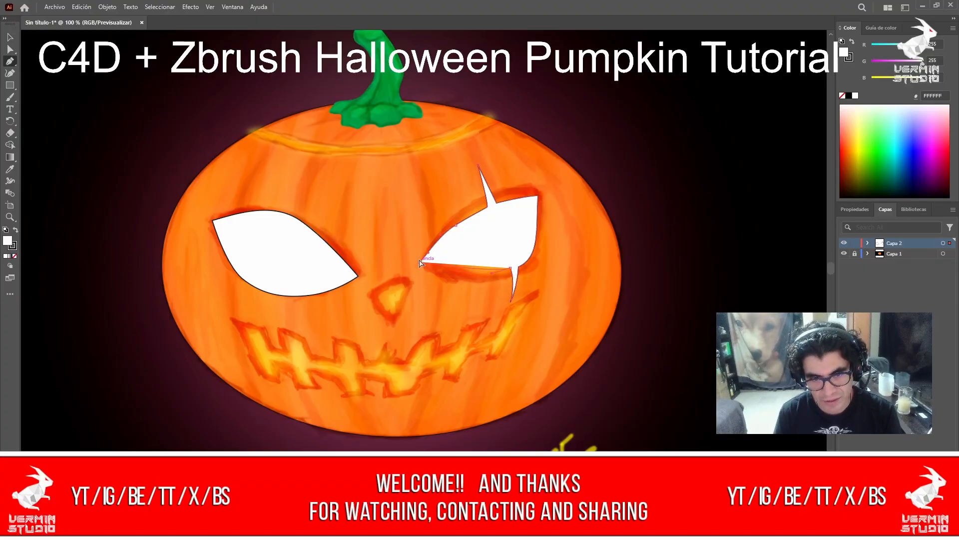
{"action": "left_click_drag", "start_coordinate": [422, 261], "coordinate": [411, 253]}
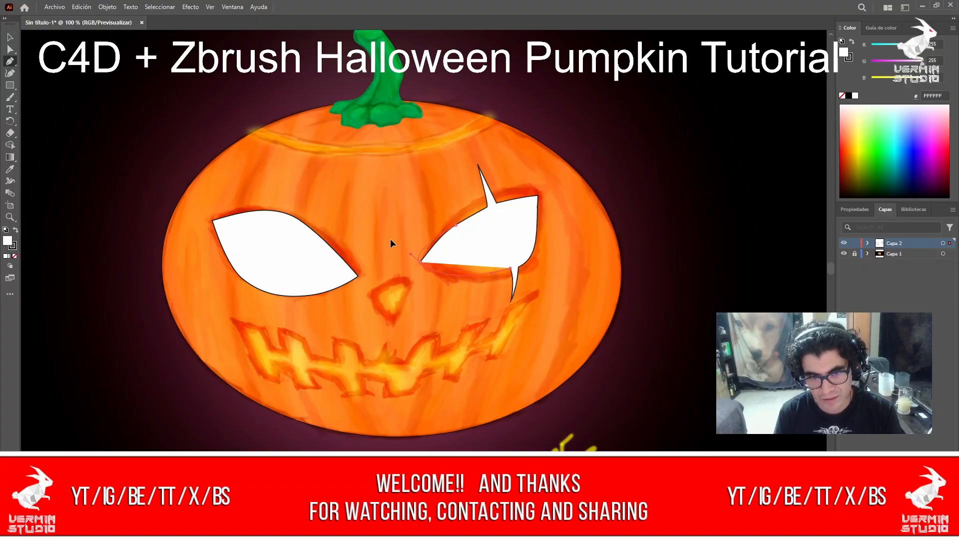
{"action": "left_click", "coordinate": [421, 261], "text": "alt"}
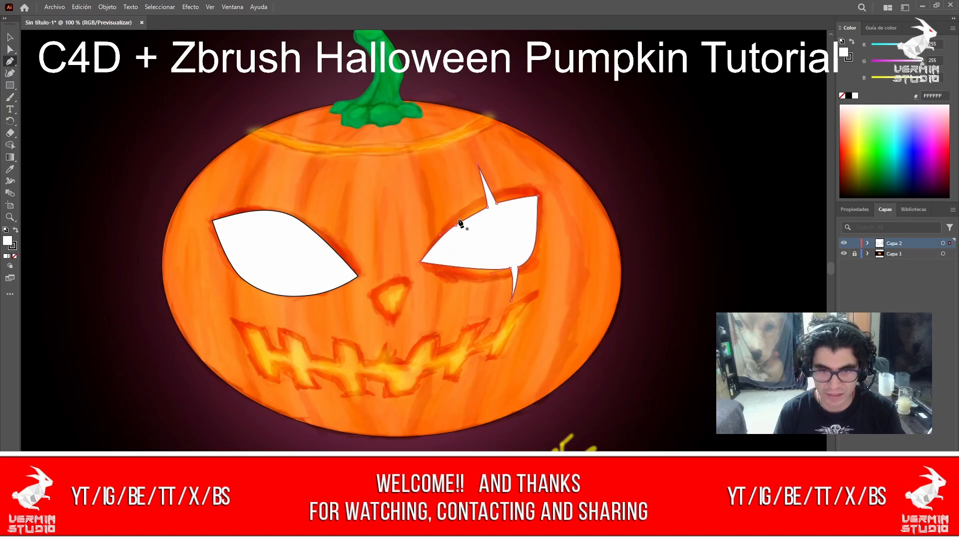
Adjust the right eye's upper anchor points and shift both scar spikes toward the nose, the lower one further, using Direct Selection.
{"action": "key", "text": "a"}
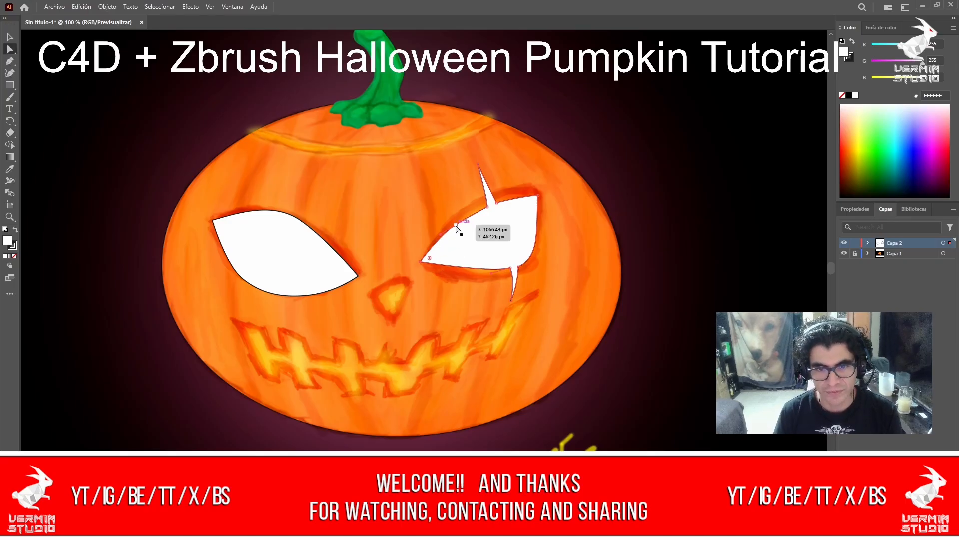
{"action": "left_click_drag", "start_coordinate": [454, 226], "coordinate": [486, 207]}
{"action": "mouse_move", "coordinate": [471, 216]}
{"action": "left_mouse_down"}
{"action": "mouse_move", "coordinate": [463, 225]}
{"action": "mouse_move", "coordinate": [471, 211]}
{"action": "mouse_move", "coordinate": [488, 210]}
{"action": "left_mouse_up"}
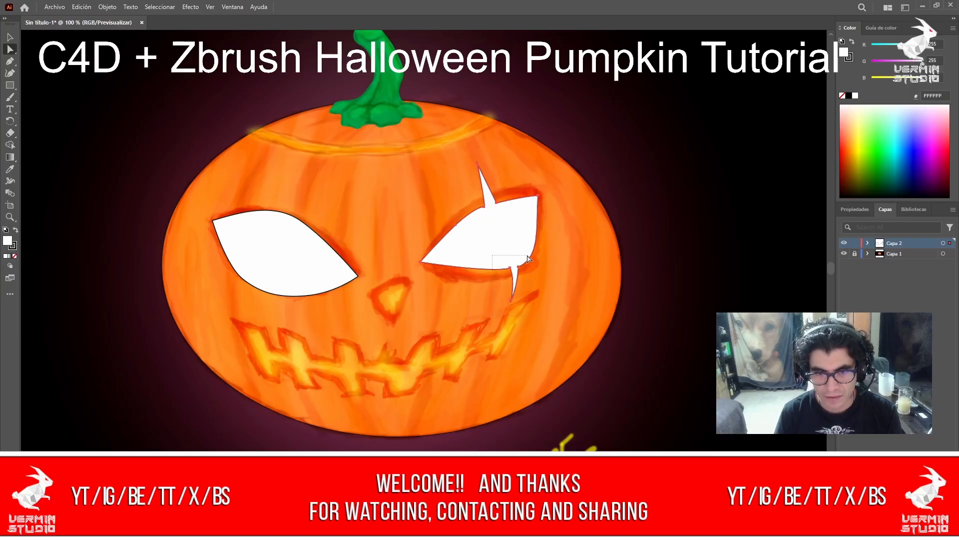
{"action": "left_click_drag", "start_coordinate": [518, 270], "coordinate": [503, 271]}
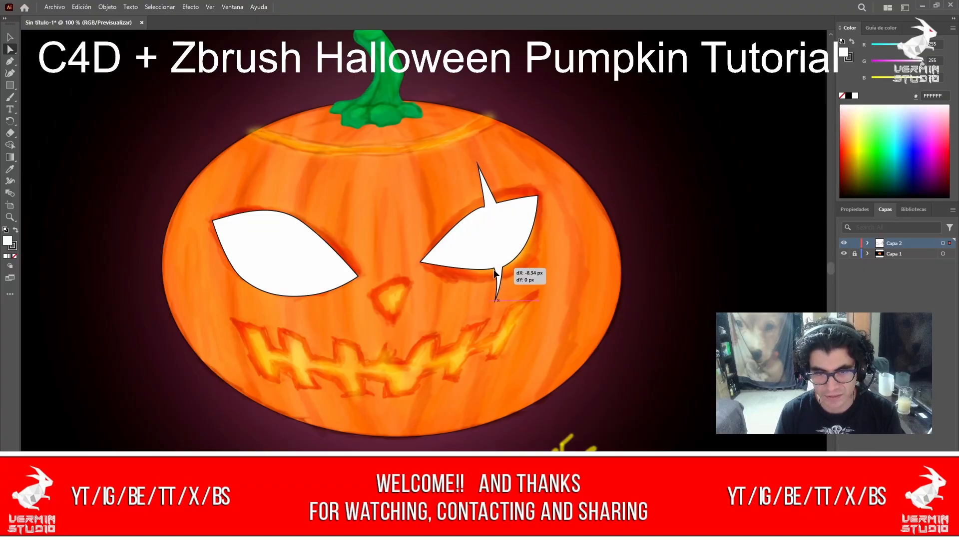
{"action": "left_click", "coordinate": [559, 289]}
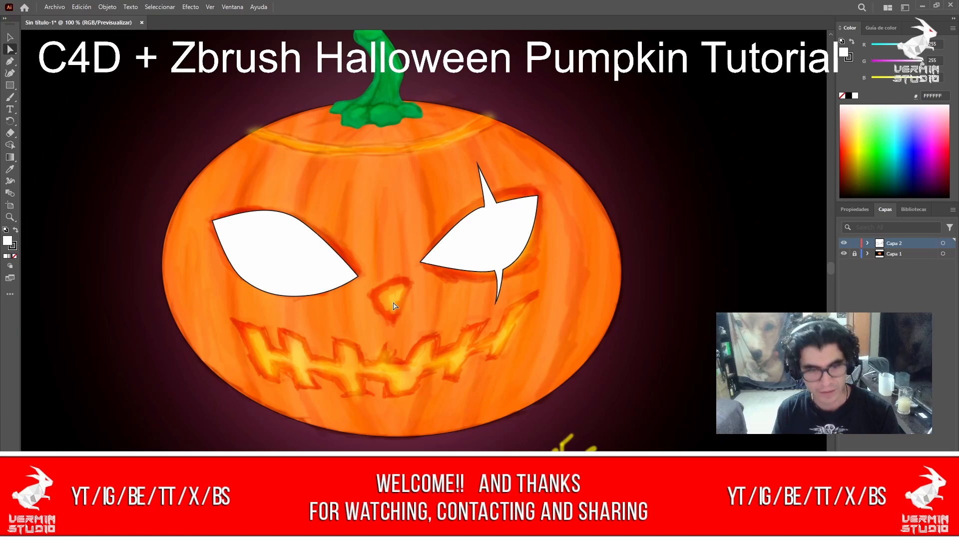
Trace the nose as a closed rounded triangle pointing downward with the Pen tool.
{"action": "key", "text": "p"}
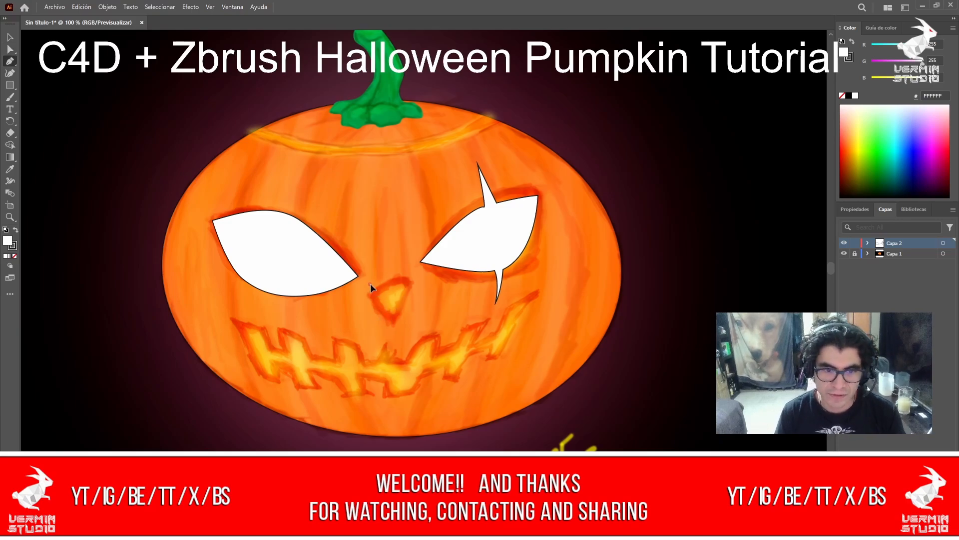
{"action": "left_click_drag", "start_coordinate": [379, 279], "coordinate": [381, 278]}
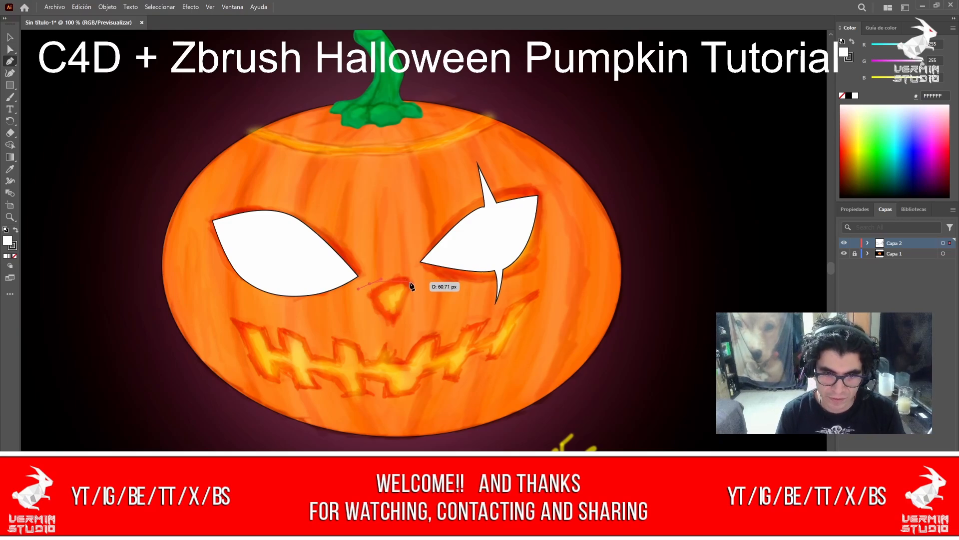
{"action": "left_click", "coordinate": [419, 286]}
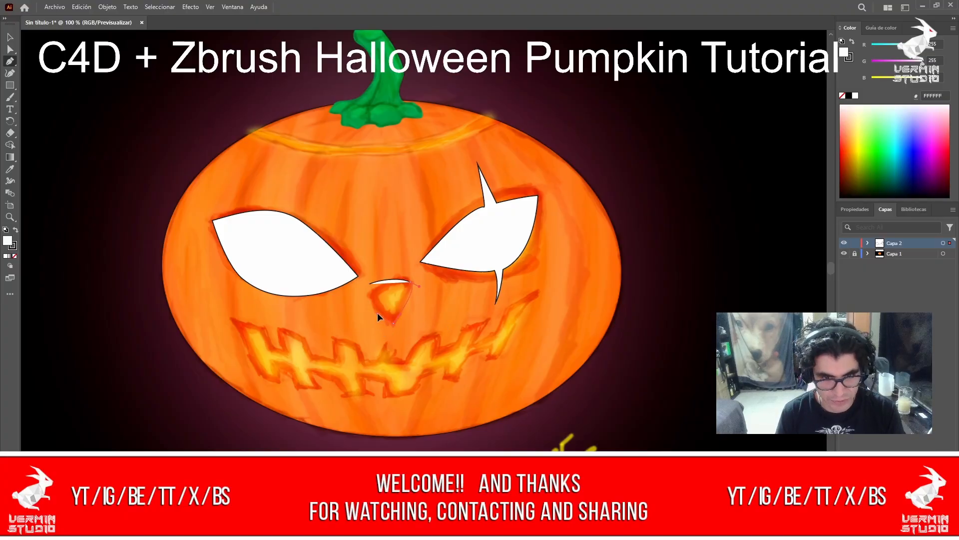
{"action": "left_click_drag", "start_coordinate": [377, 313], "coordinate": [377, 276], "text": "alt"}
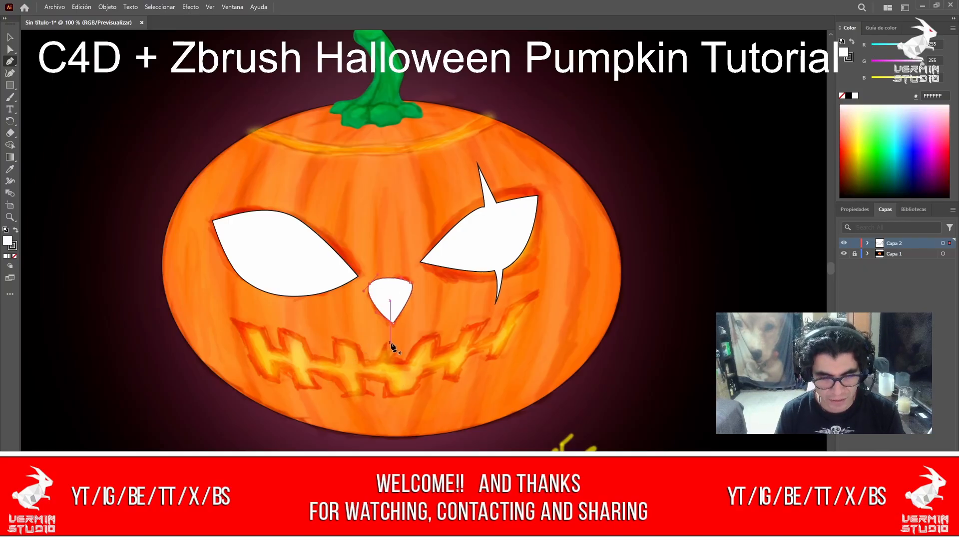
Trace the toothed upper edge of the mouth's left half with straight segments, from the centre out to the left corner.
{"action": "left_click_drag", "start_coordinate": [388, 359], "coordinate": [383, 374]}
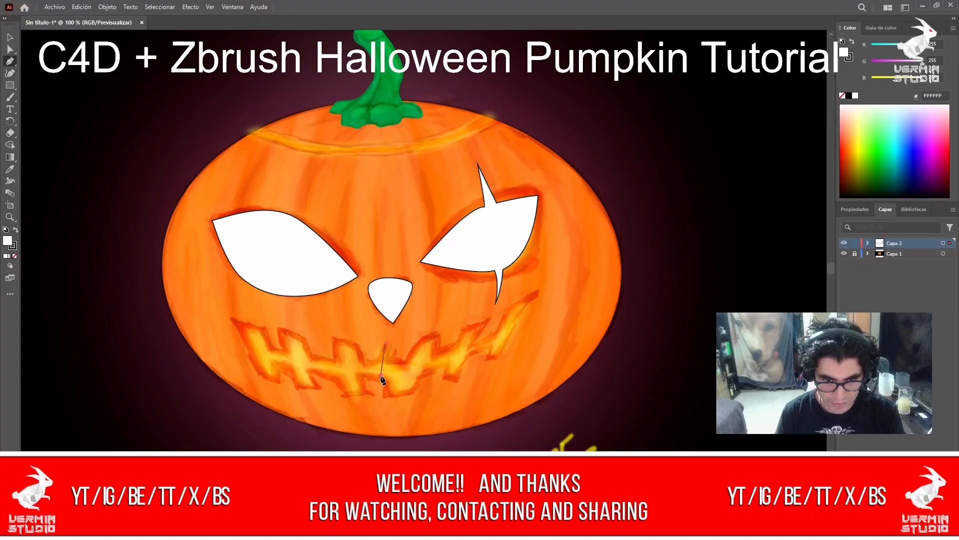
{"action": "left_click", "coordinate": [366, 375]}
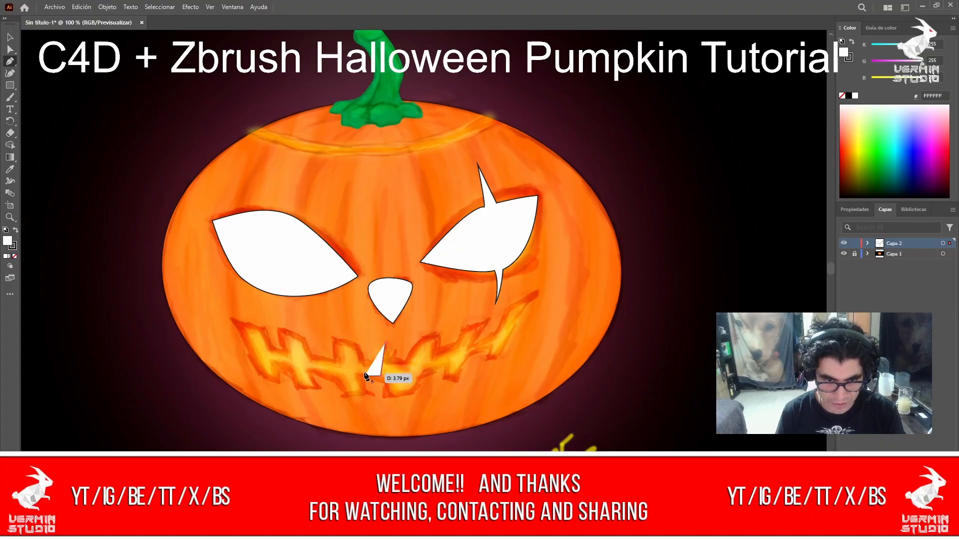
{"action": "left_click", "coordinate": [360, 348]}
{"action": "left_click", "coordinate": [335, 338]}
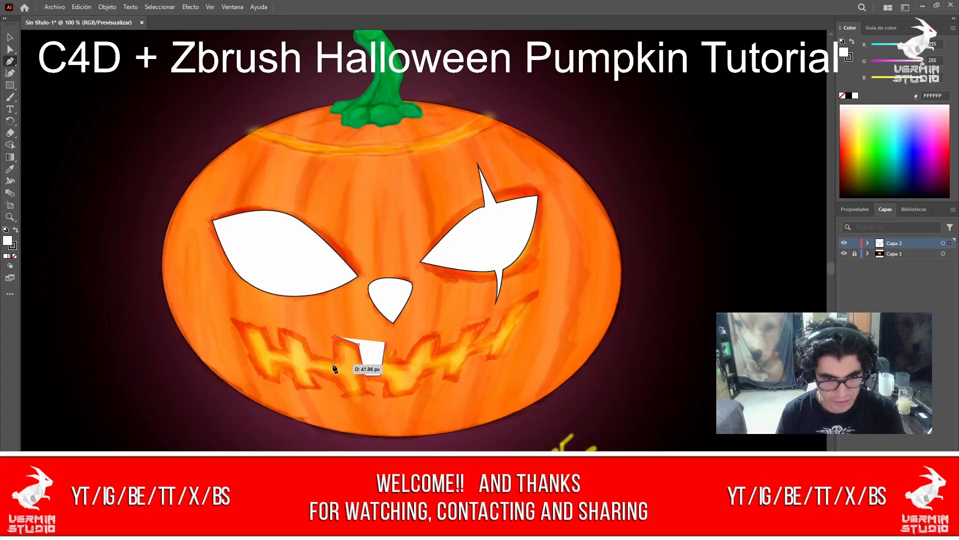
{"action": "left_click", "coordinate": [299, 338]}
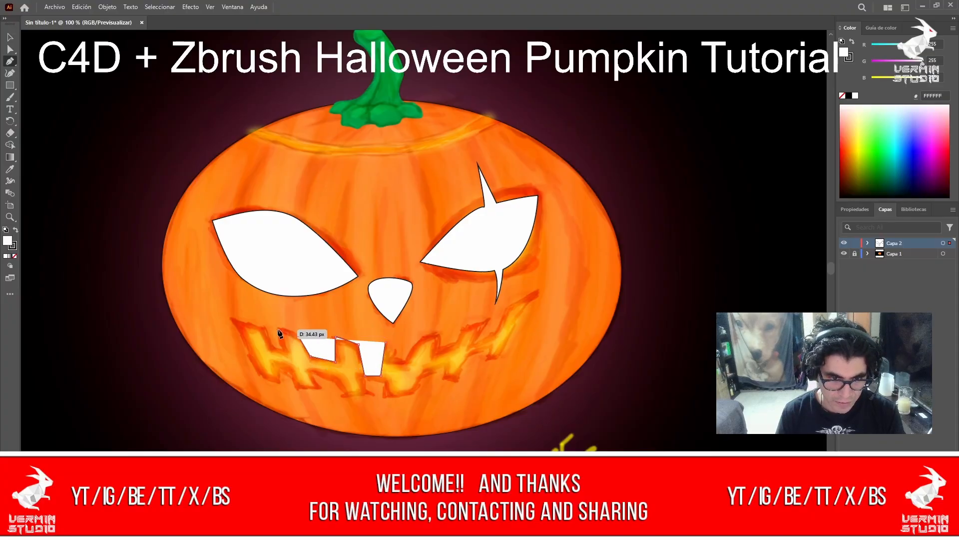
{"action": "left_click", "coordinate": [281, 332]}
{"action": "left_click", "coordinate": [286, 352]}
{"action": "left_click", "coordinate": [269, 352]}
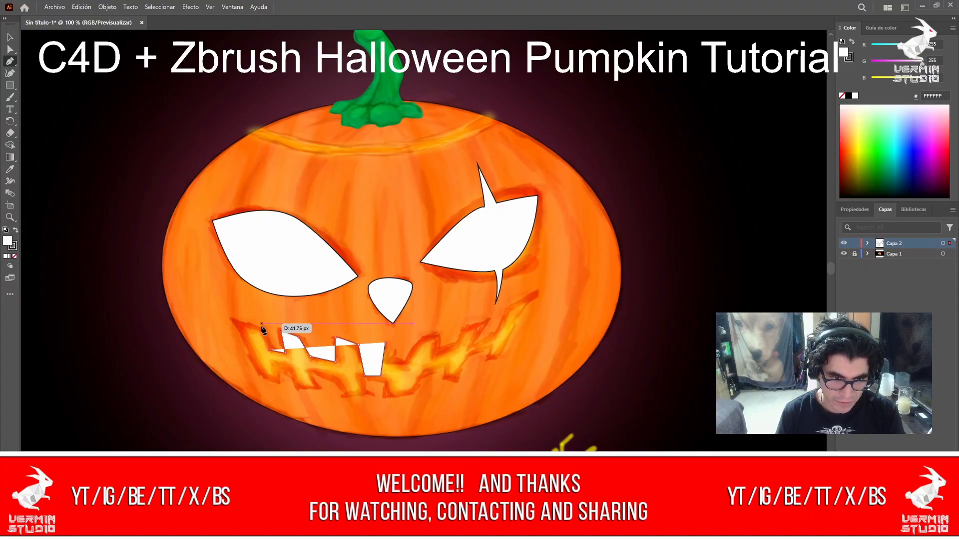
{"action": "left_click", "coordinate": [262, 326]}
{"action": "left_click", "coordinate": [236, 318]}
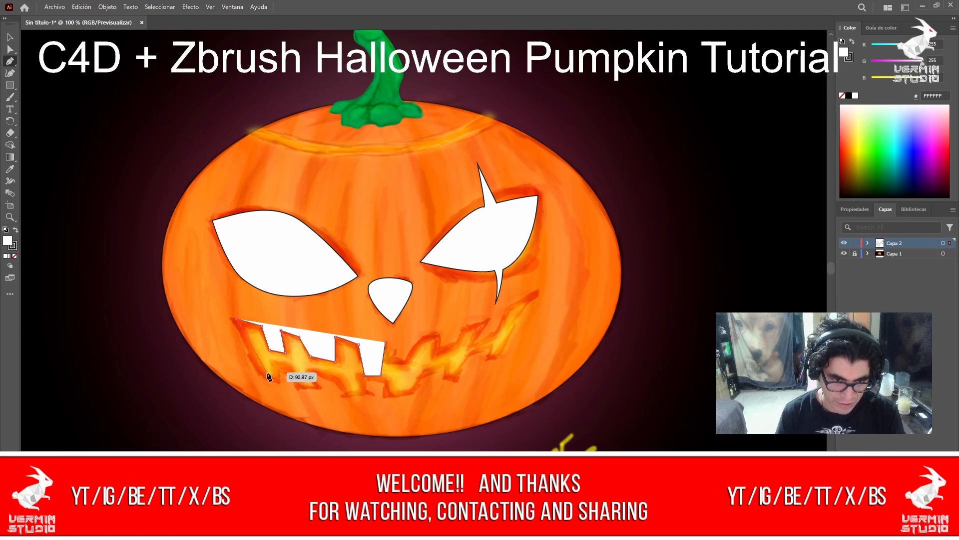
Trace the jagged lower edge of the mouth's left half back to the centre and close the shape below the nose.
{"action": "left_click_drag", "start_coordinate": [279, 381], "coordinate": [277, 363]}
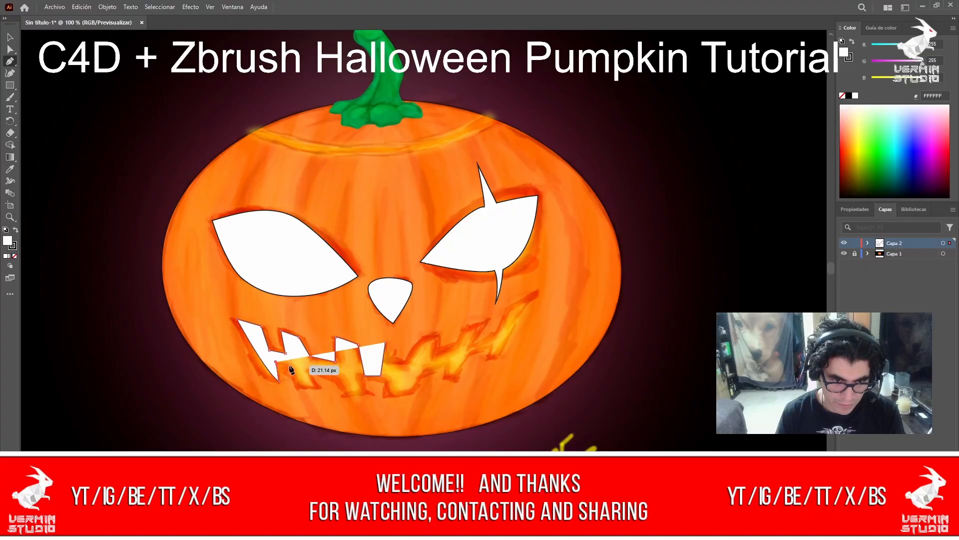
{"action": "left_click", "coordinate": [292, 365]}
{"action": "left_click", "coordinate": [302, 387]}
{"action": "left_click", "coordinate": [316, 385]}
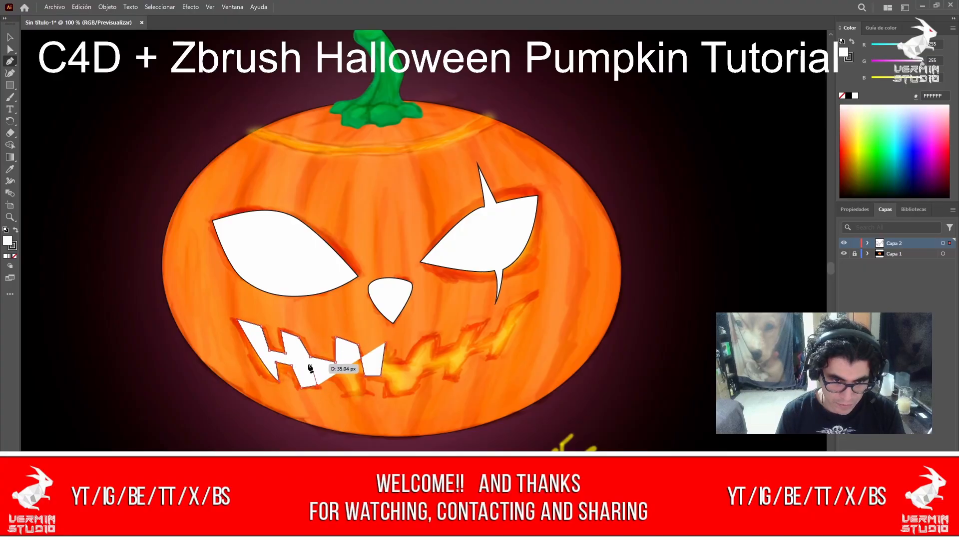
{"action": "left_click", "coordinate": [309, 364]}
{"action": "left_click", "coordinate": [338, 373]}
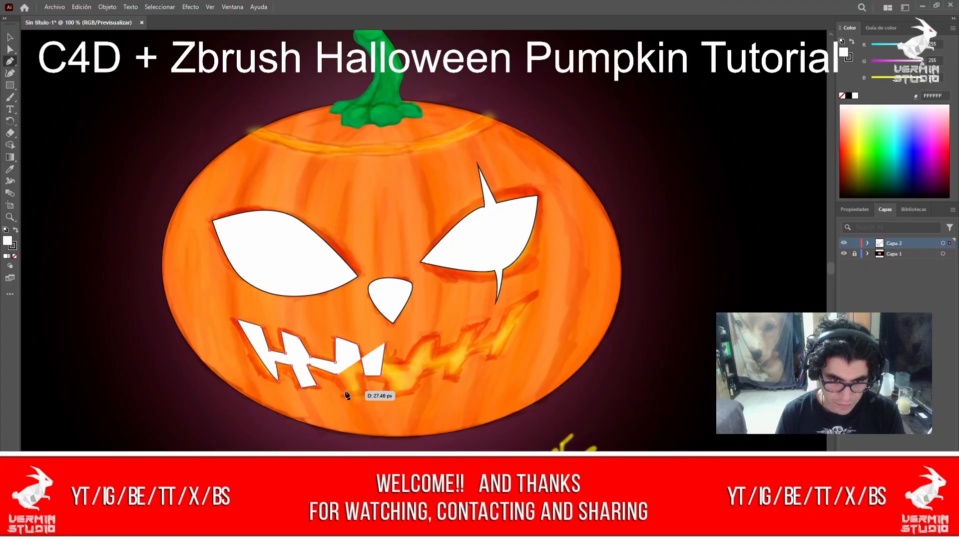
{"action": "left_click", "coordinate": [346, 395]}
{"action": "left_click", "coordinate": [368, 396]}
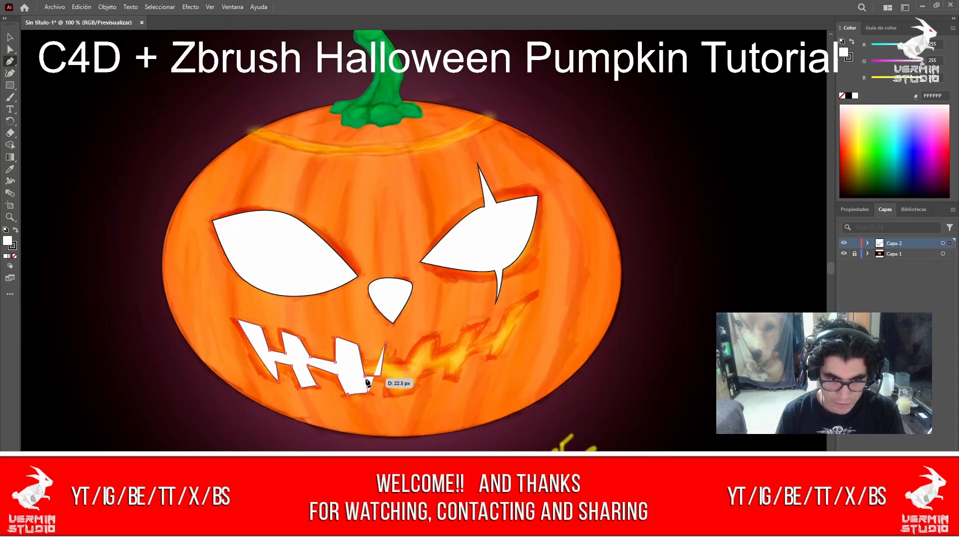
{"action": "left_click", "coordinate": [390, 395]}
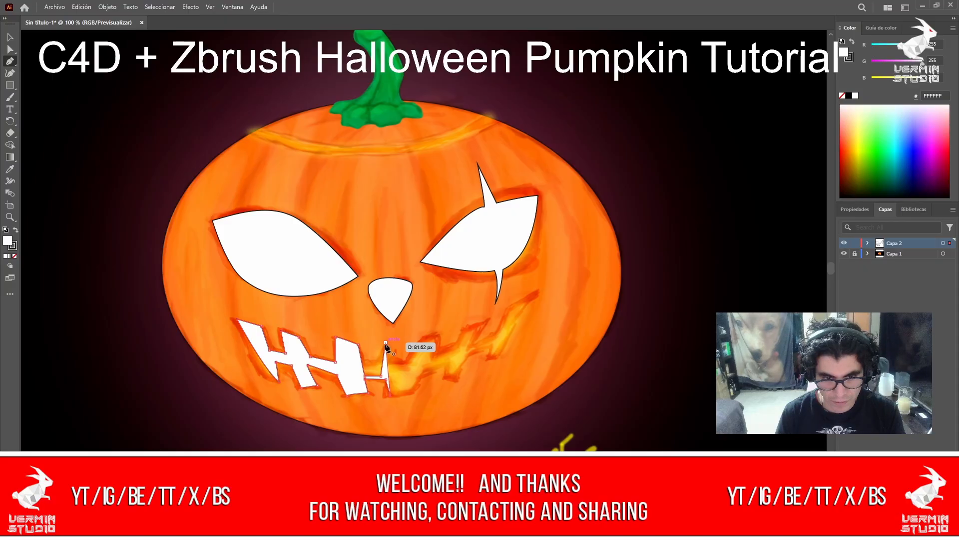
{"action": "left_click", "coordinate": [386, 343]}
Trace the jagged lower edge of the mouth's right half with straight segments, from the centre toward the right corner.
{"action": "left_click", "coordinate": [388, 380]}
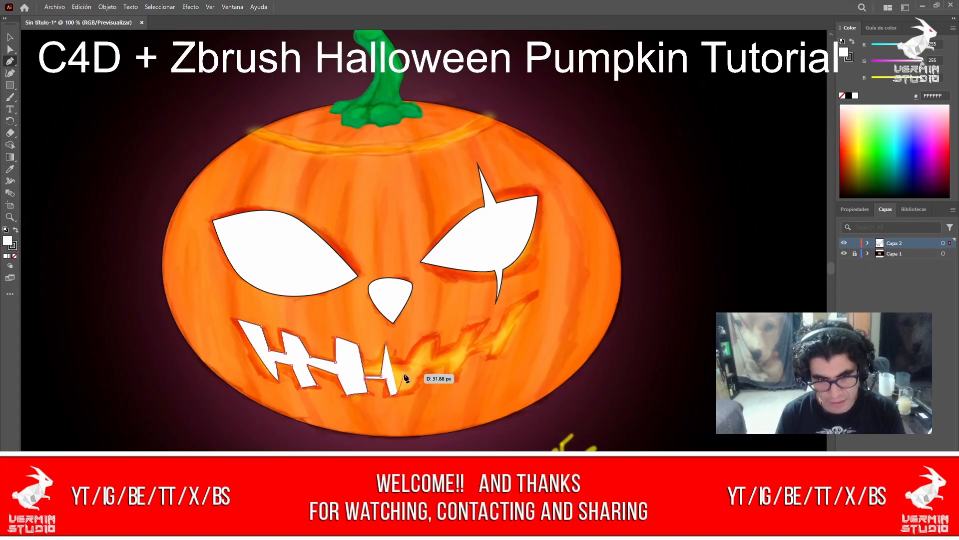
{"action": "left_click", "coordinate": [401, 373]}
{"action": "left_click", "coordinate": [425, 369]}
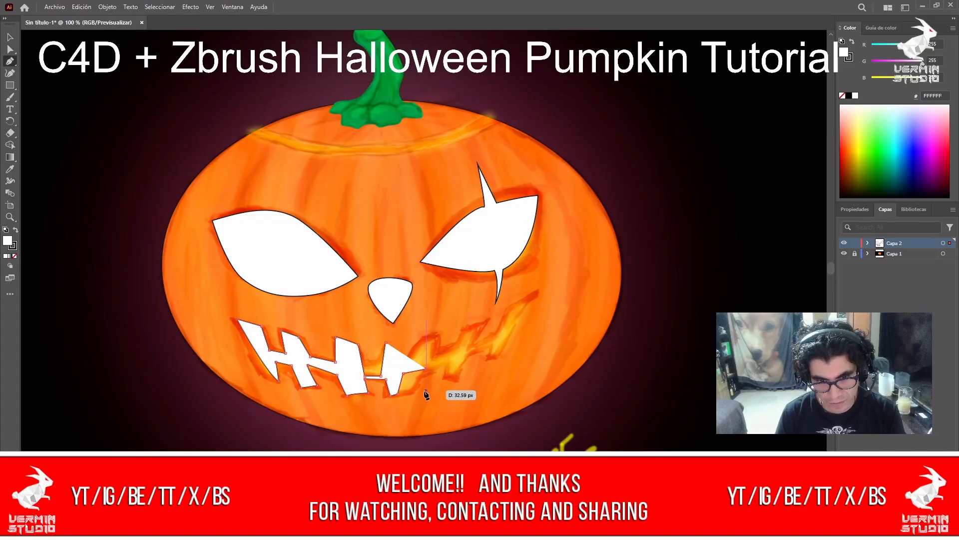
{"action": "left_click", "coordinate": [443, 389]}
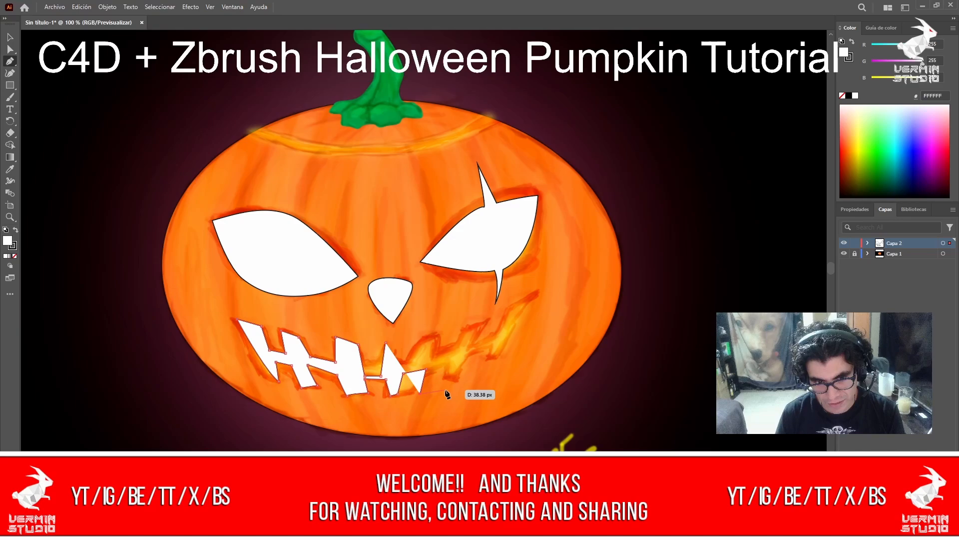
{"action": "left_click", "coordinate": [453, 364]}
{"action": "left_click", "coordinate": [468, 361]}
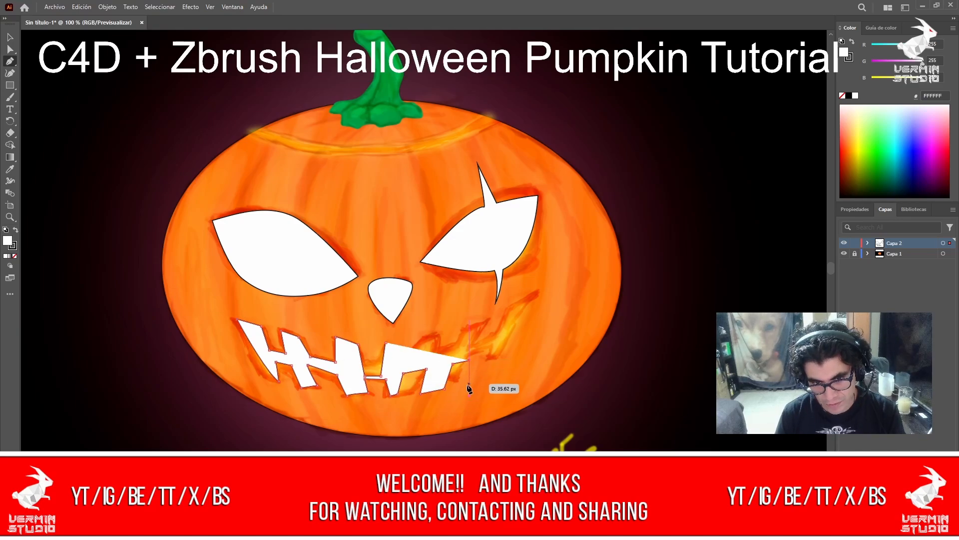
{"action": "left_click", "coordinate": [466, 388]}
{"action": "left_click_drag", "start_coordinate": [471, 390], "coordinate": [489, 357]}
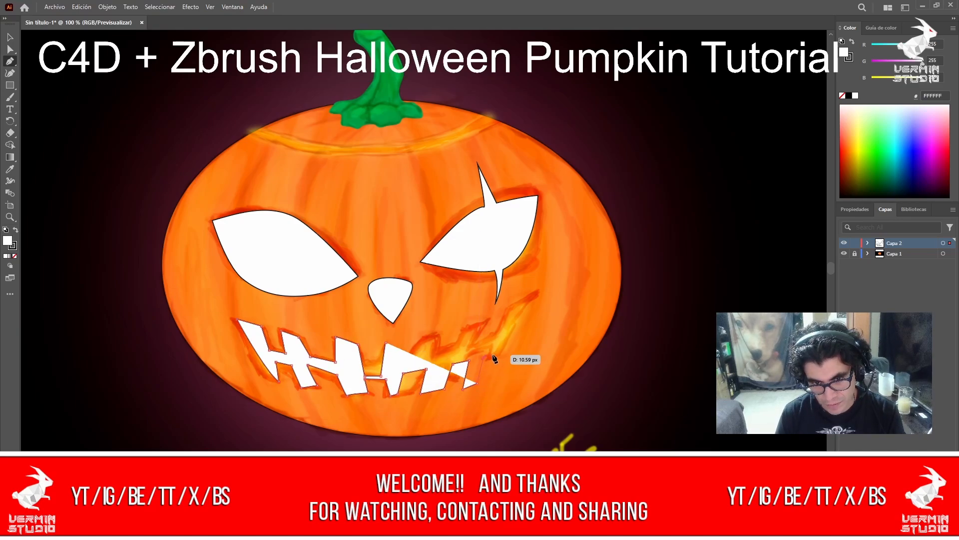
Trace the mouth's last lower tooth and its right corner with the Pen tool, then end the path along the upper edge.
{"action": "left_click", "coordinate": [498, 358]}
{"action": "left_click", "coordinate": [499, 371]}
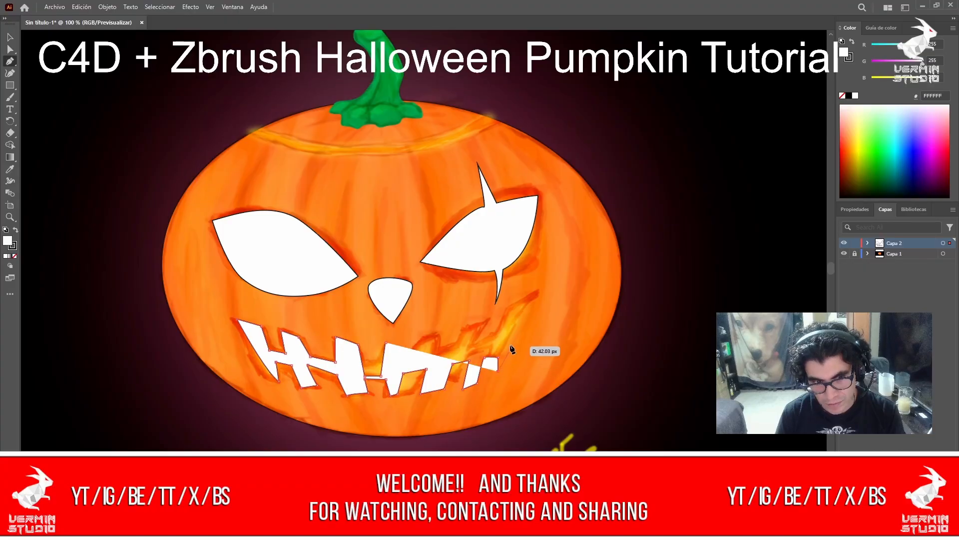
{"action": "left_click_drag", "start_coordinate": [538, 294], "coordinate": [508, 306]}
{"action": "key", "text": "v"}
{"action": "left_click", "coordinate": [549, 334]}
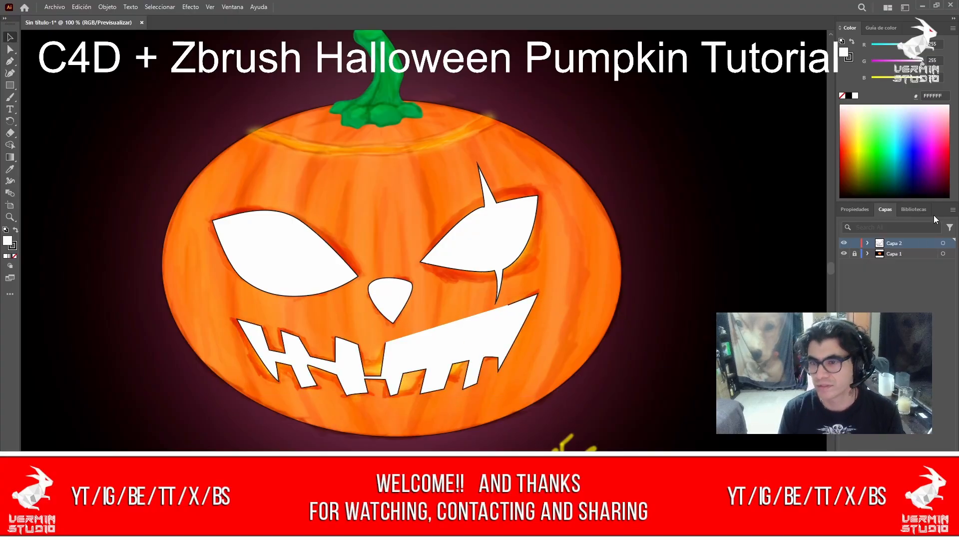
Lower the mouth shape's opacity enough to see the pumpkin sketch through it.
{"action": "left_click", "coordinate": [863, 208]}
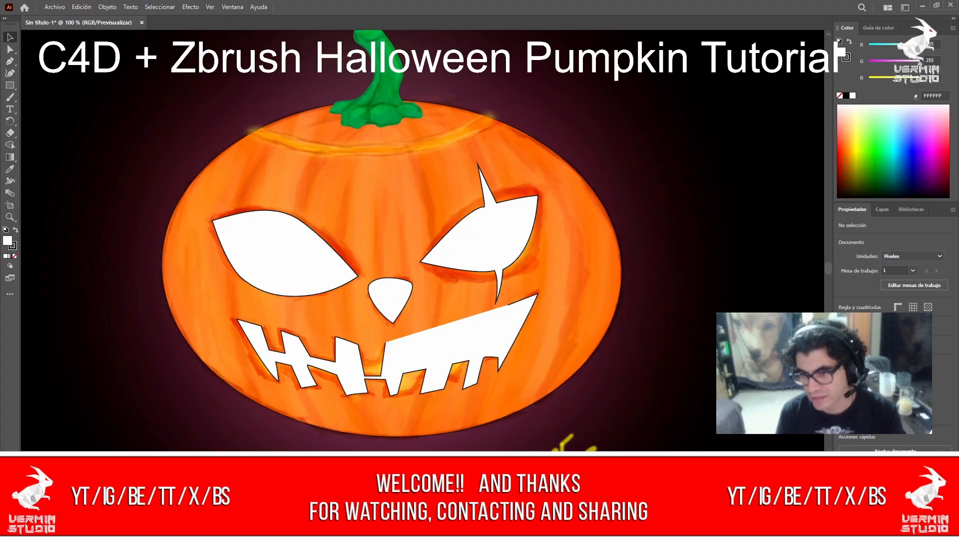
{"action": "left_click", "coordinate": [386, 376]}
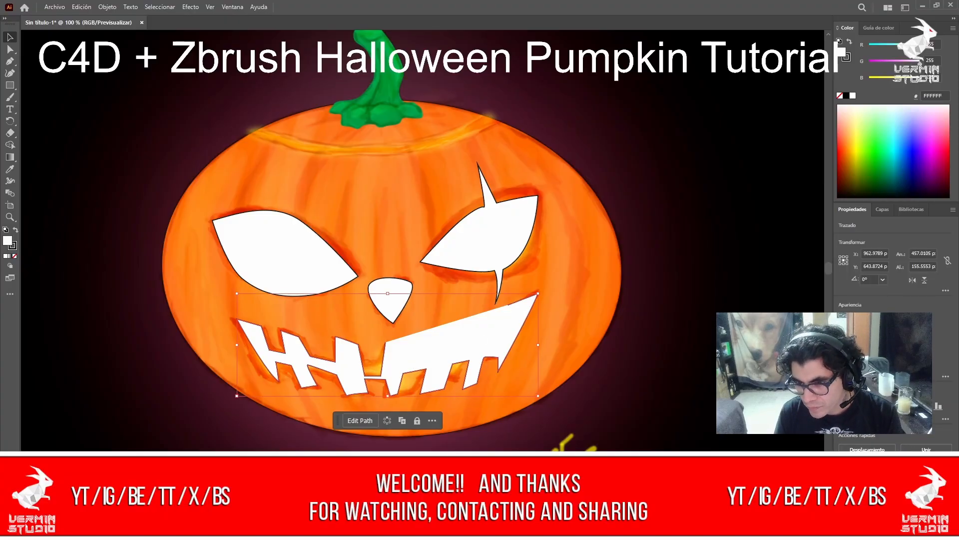
{"action": "key", "text": "Return"}
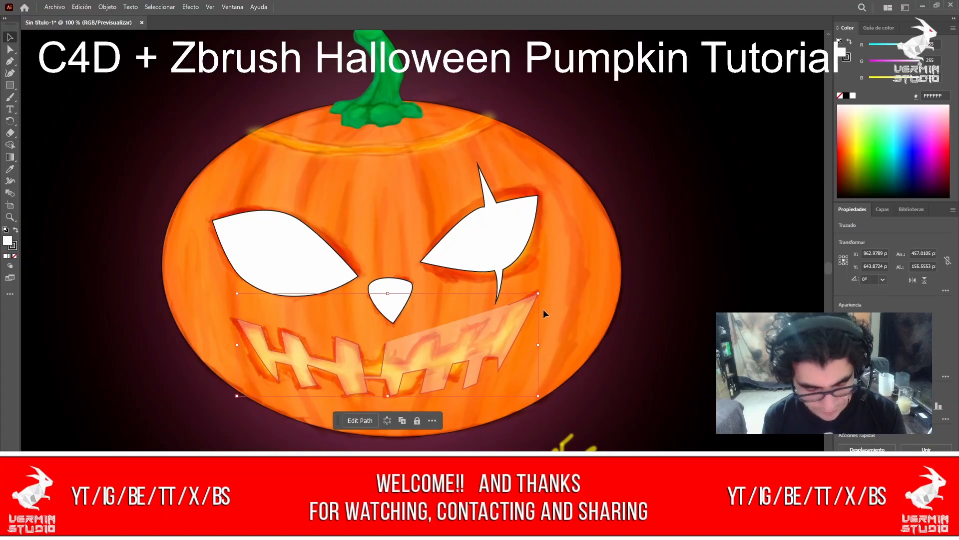
{"action": "left_click", "coordinate": [586, 304]}
{"action": "left_click", "coordinate": [508, 316]}
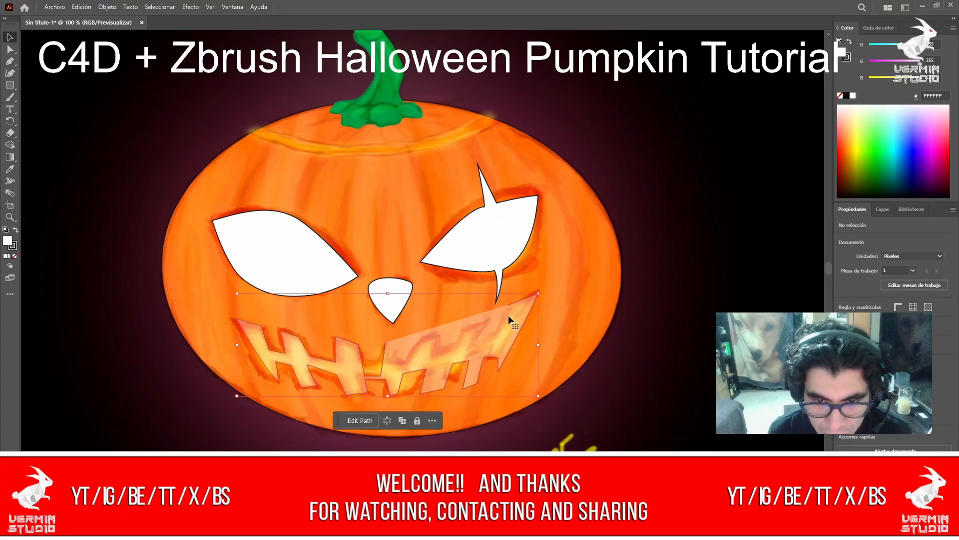
Continue the mouth path with the Pen tool, tracing the upper teeth from the right corner to the centre and closing the shape.
{"action": "key", "text": "p"}
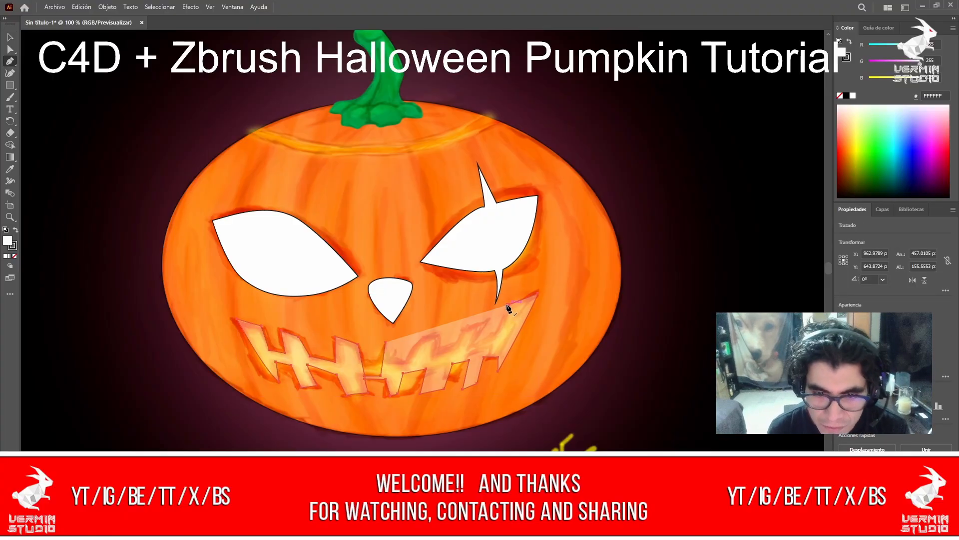
{"action": "left_click", "coordinate": [506, 303]}
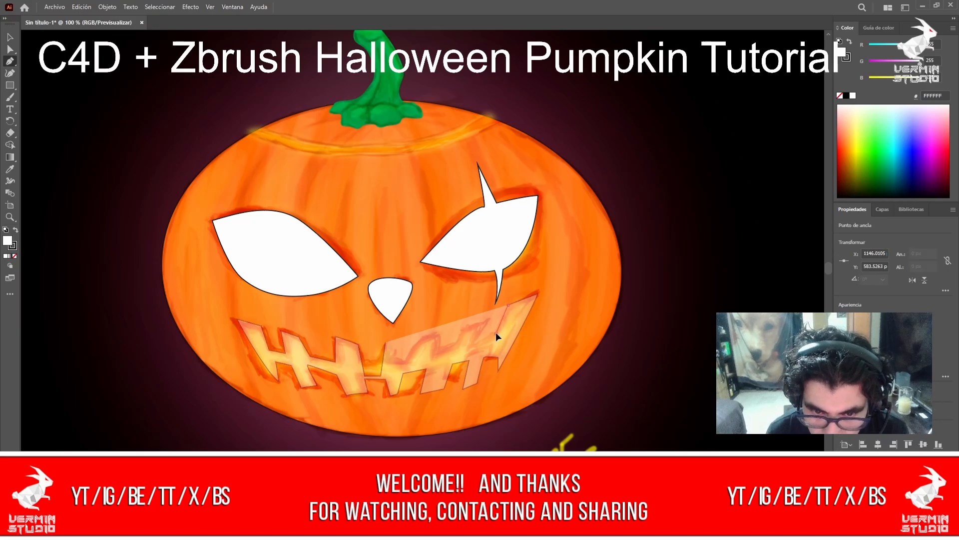
{"action": "left_click", "coordinate": [480, 342]}
{"action": "left_click_drag", "start_coordinate": [480, 342], "coordinate": [489, 325]}
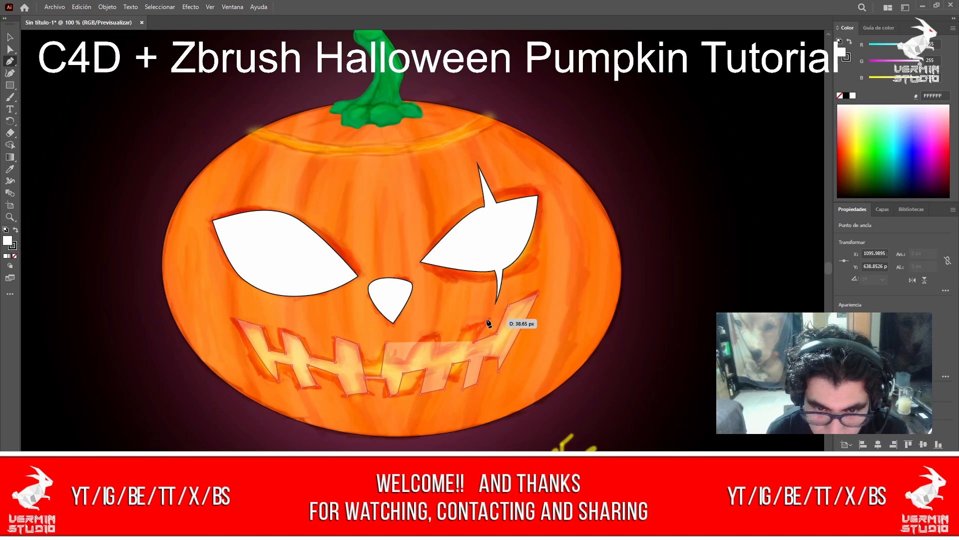
{"action": "left_click", "coordinate": [486, 319]}
{"action": "left_click", "coordinate": [465, 326]}
{"action": "left_click", "coordinate": [454, 349]}
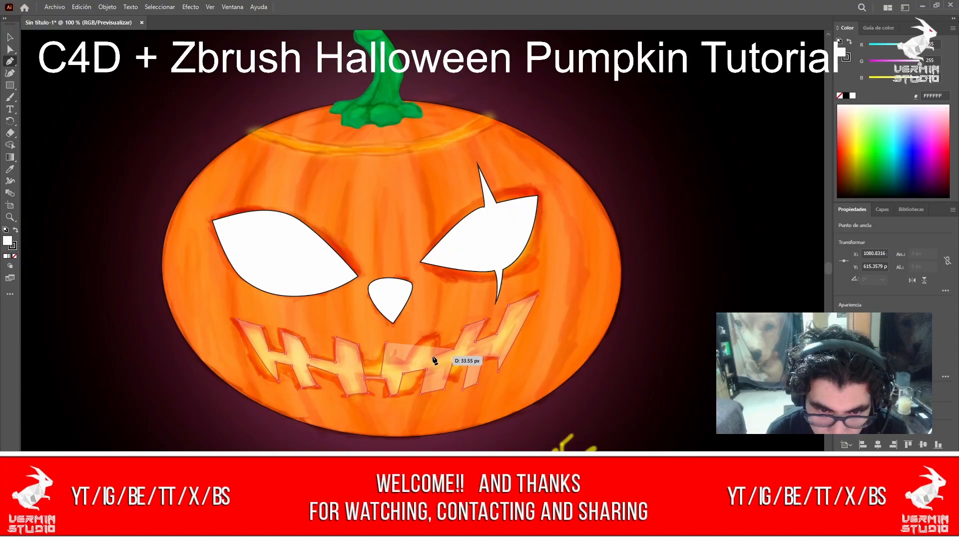
{"action": "left_click", "coordinate": [434, 359]}
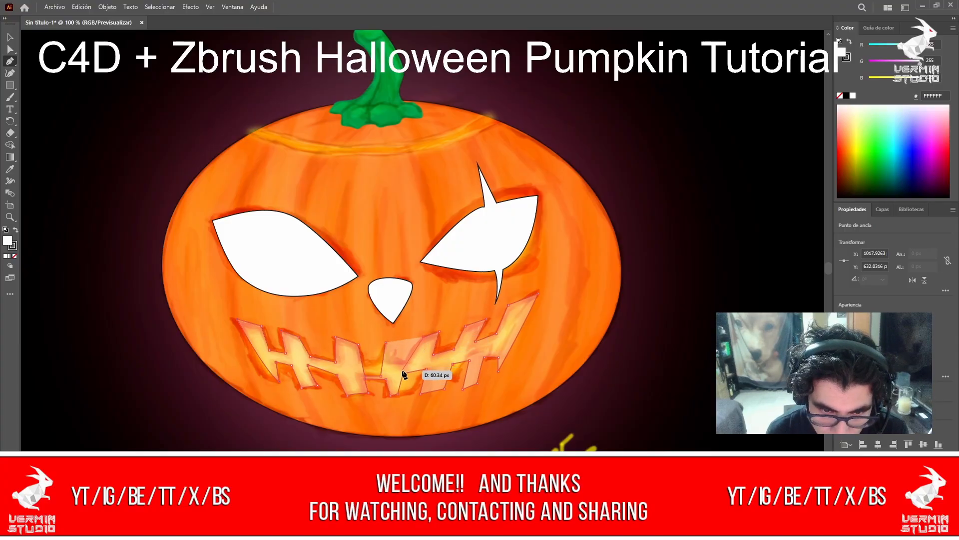
{"action": "left_click", "coordinate": [387, 342]}
{"action": "left_click", "coordinate": [388, 373]}
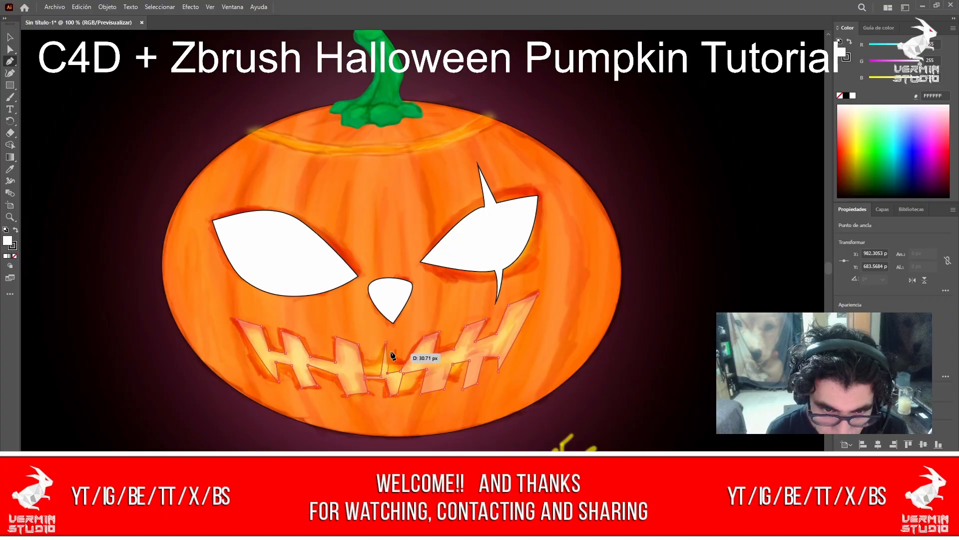
{"action": "left_click", "coordinate": [386, 342]}
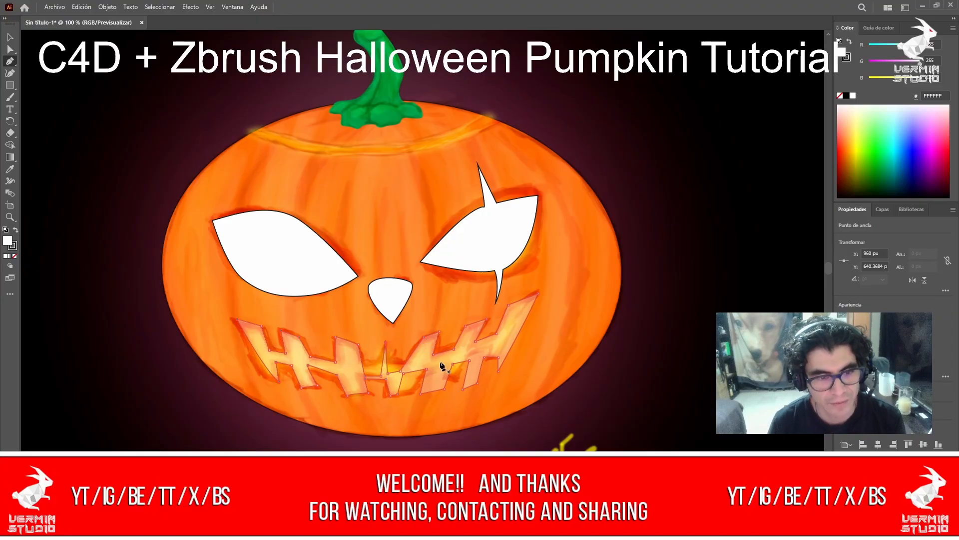
Restore the mouth shape's full opacity and reposition anchor points on the lower teeth right of centre.
{"action": "key", "text": "v"}
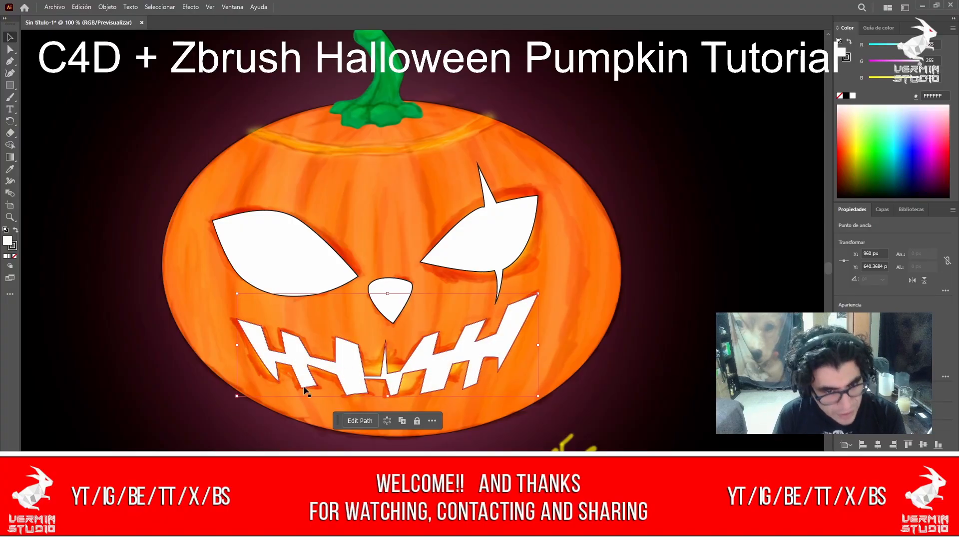
{"action": "left_click", "coordinate": [304, 405]}
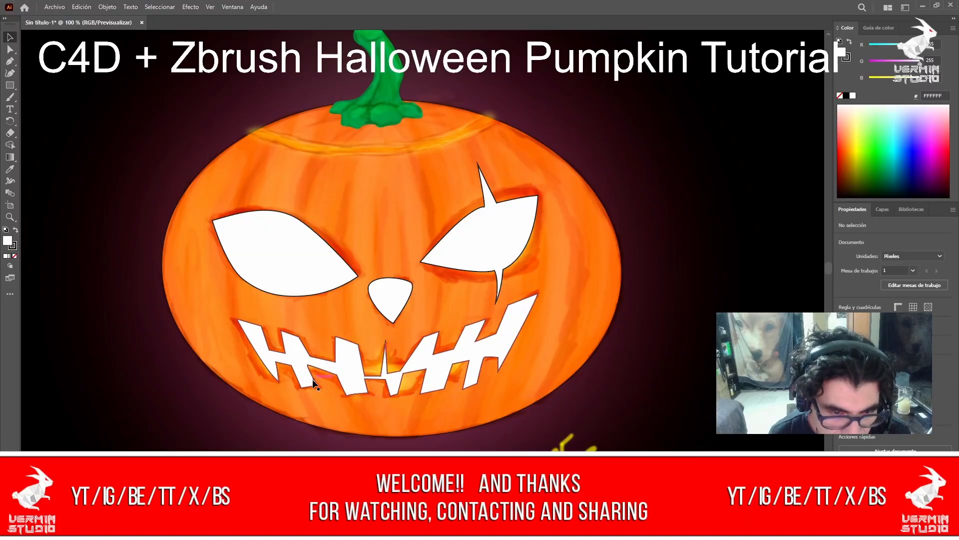
{"action": "key", "text": "a"}
{"action": "left_click_drag", "start_coordinate": [316, 386], "coordinate": [416, 398]}
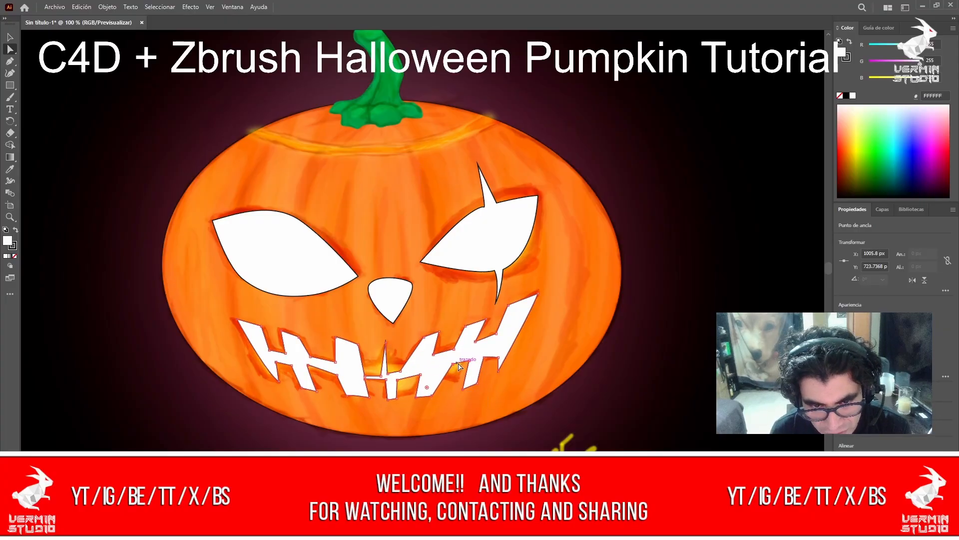
{"action": "left_click_drag", "start_coordinate": [450, 368], "coordinate": [438, 373]}
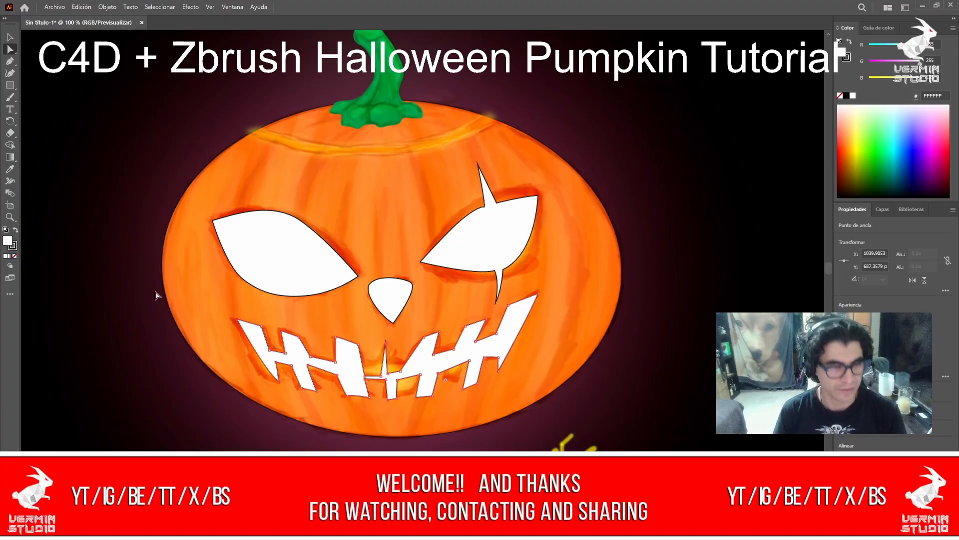
Delete the pumpkin reference layer Capa 1, keeping only the traced face on Capa 2.
{"action": "left_click", "coordinate": [883, 211]}
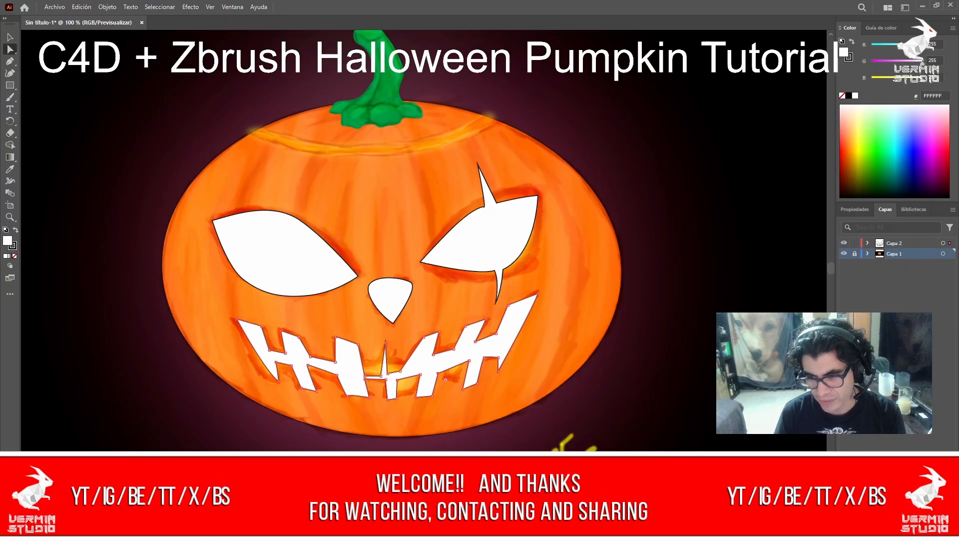
{"action": "left_click", "coordinate": [499, 277]}
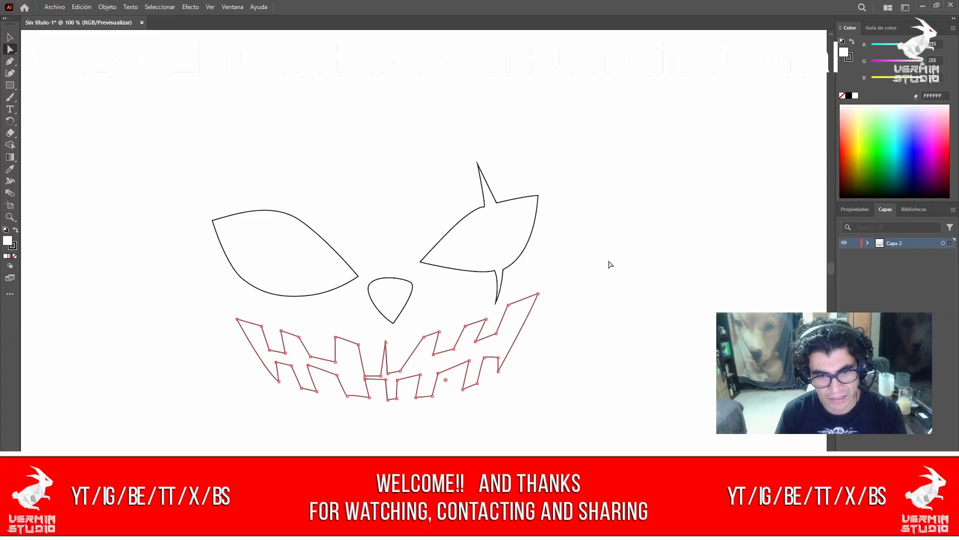
{"action": "left_click", "coordinate": [175, 165]}
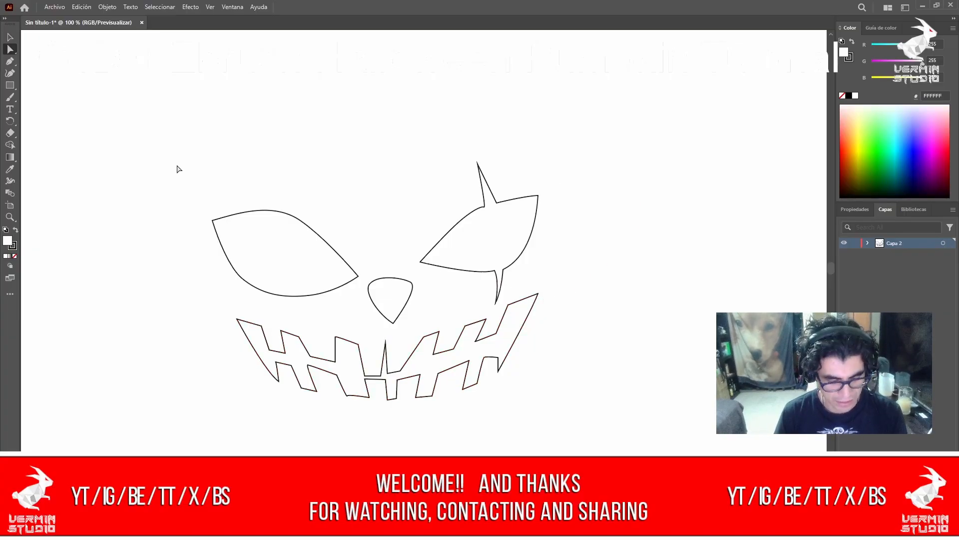
Select all the face shapes, swap fill and stroke to make them solid black, and remove the stroke.
{"action": "key", "text": "v"}
{"action": "left_click_drag", "start_coordinate": [175, 137], "coordinate": [562, 411]}
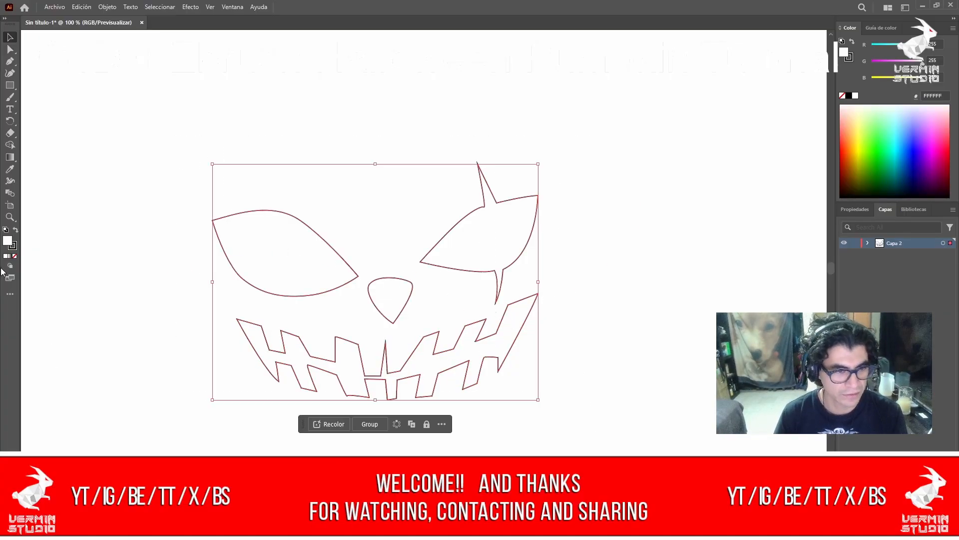
{"action": "left_click", "coordinate": [15, 230]}
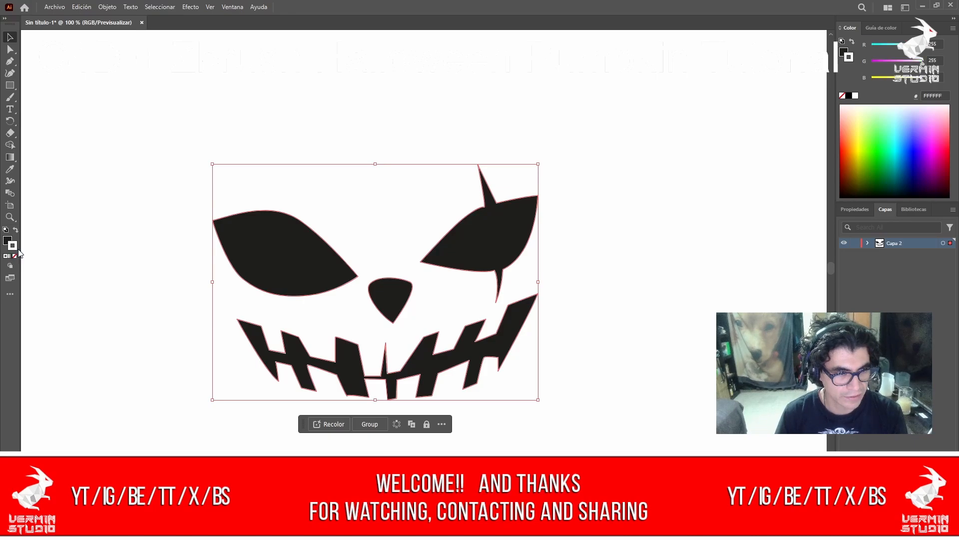
{"action": "left_click", "coordinate": [14, 256]}
{"action": "left_click", "coordinate": [166, 246]}
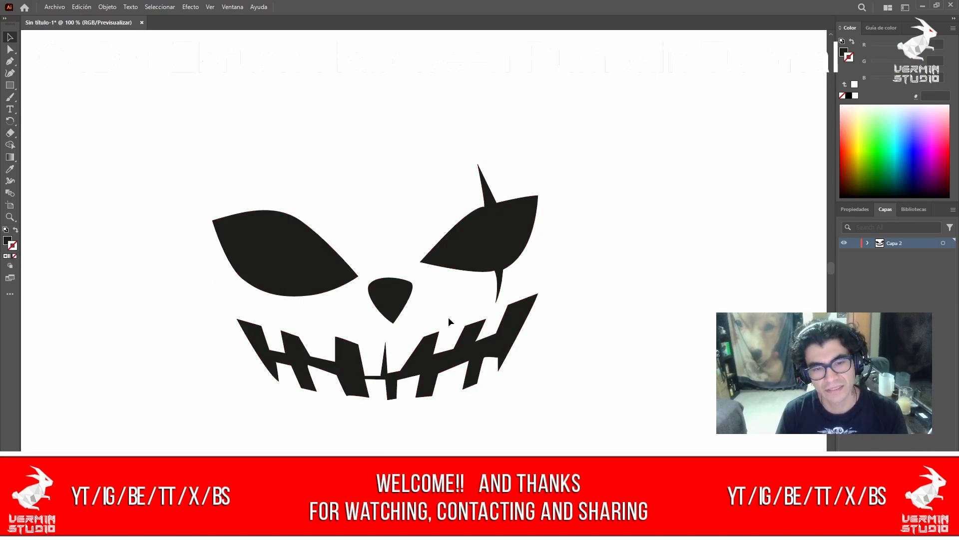
Select the mouth path for direct editing of its anchor points near the central teeth.
{"action": "left_click", "coordinate": [392, 379]}
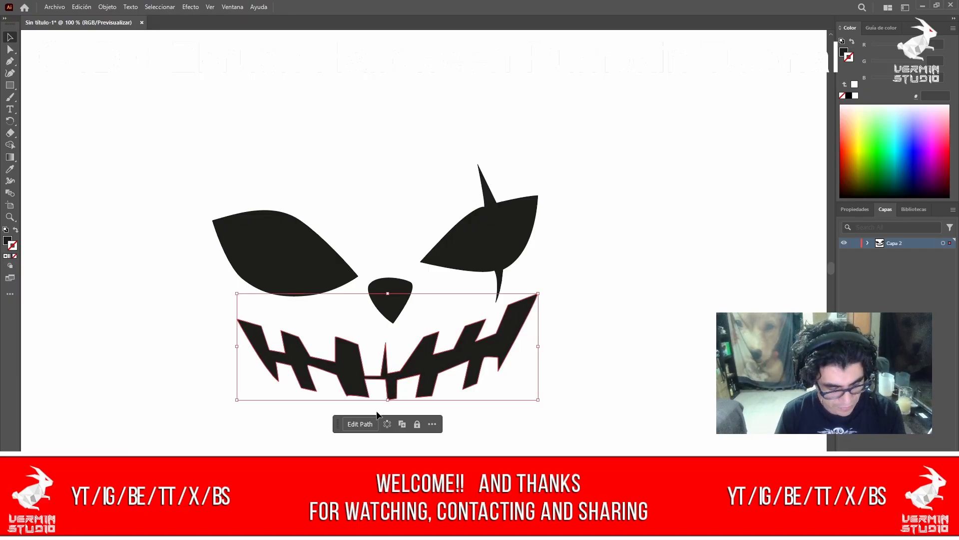
{"action": "key", "text": "a"}
{"action": "left_click", "coordinate": [400, 369]}
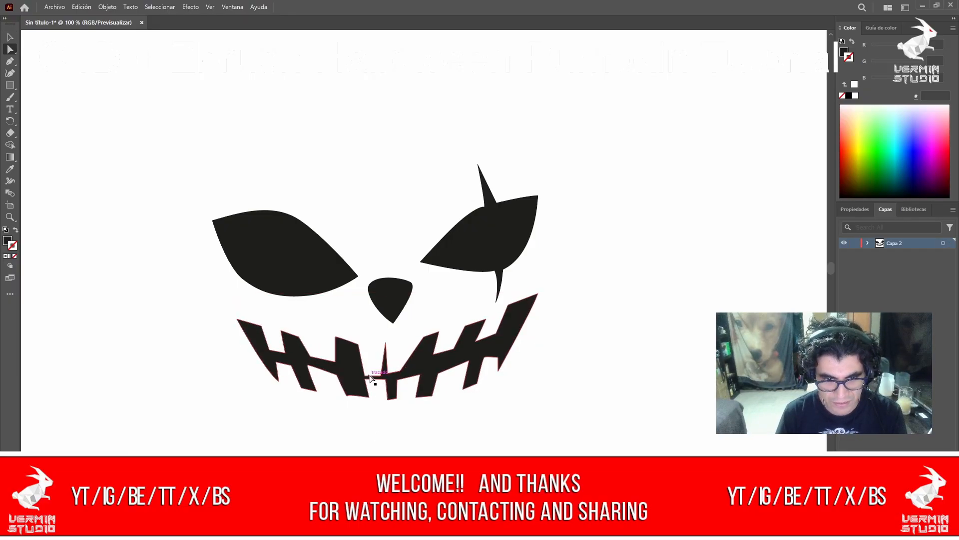
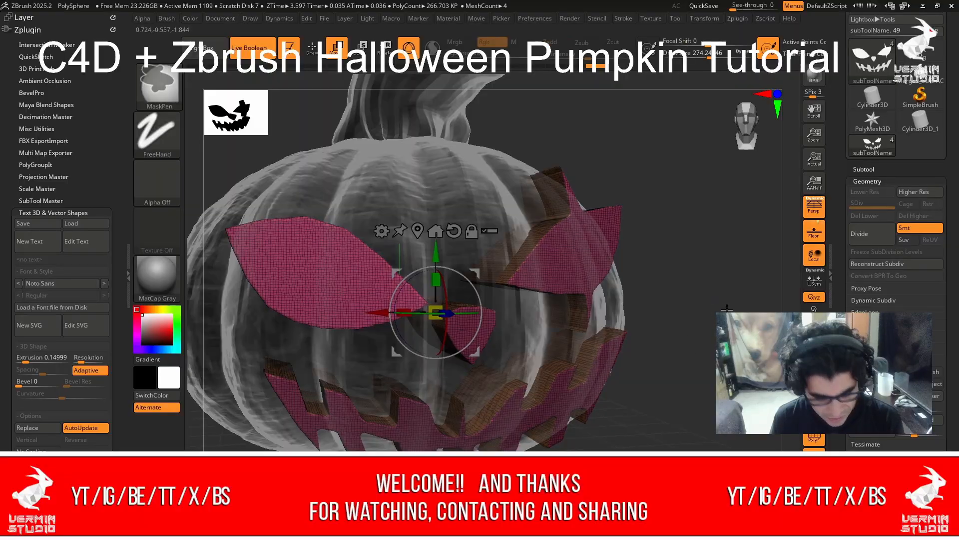
In ZBrush, undo the remesh of the extruded face mesh and subdivide it to level 2.
{"action": "left_click_drag", "start_coordinate": [696, 318], "coordinate": [699, 322], "text": "ctrl"}
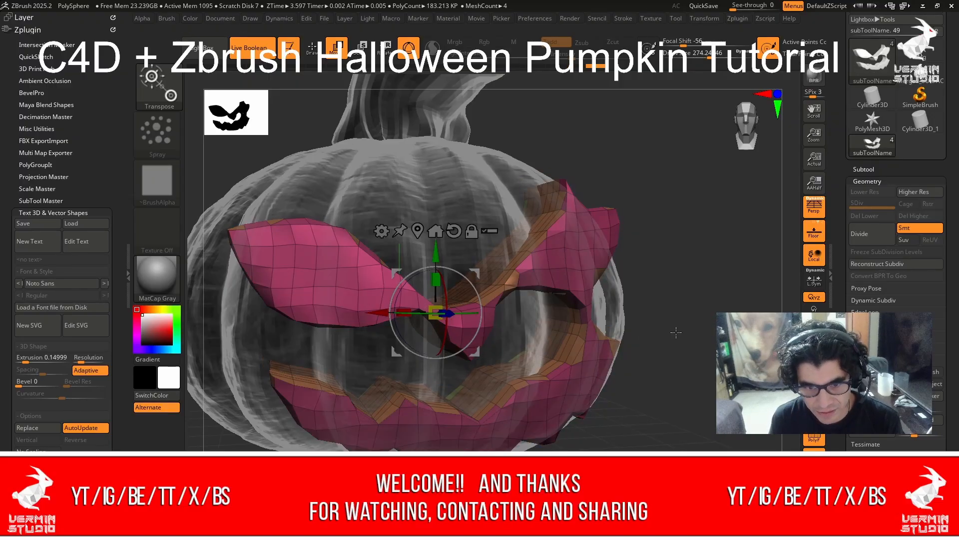
{"action": "key", "text": "ctrl+z"}
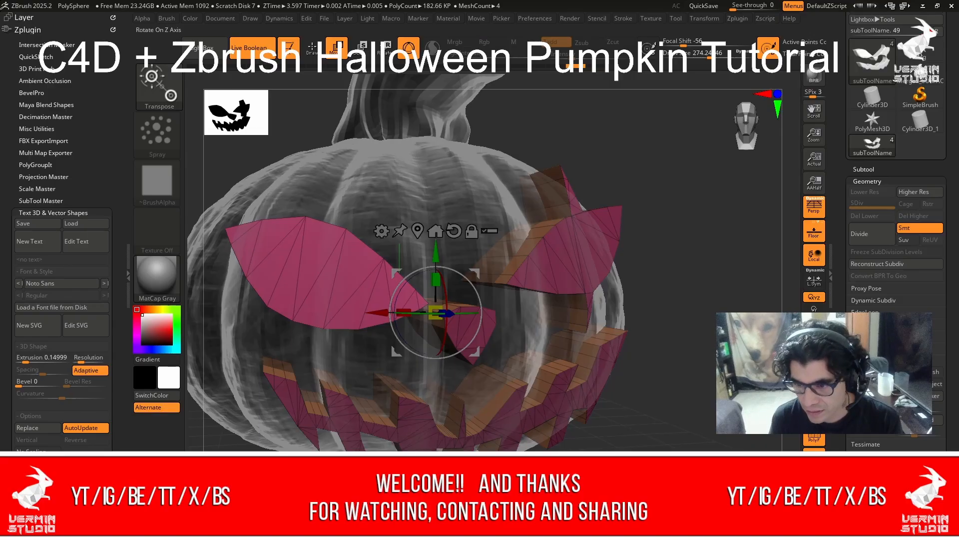
{"action": "key", "text": "ctrl+d"}
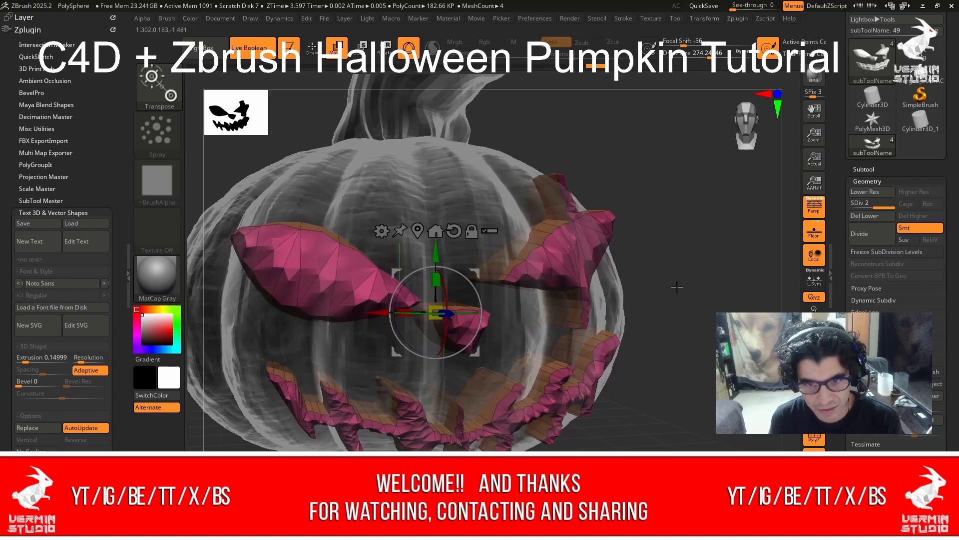
Scale the extruded face mesh slightly along its depth axis to extend it into the pumpkin.
{"action": "left_click_drag", "start_coordinate": [679, 268], "coordinate": [705, 290], "text": "alt"}
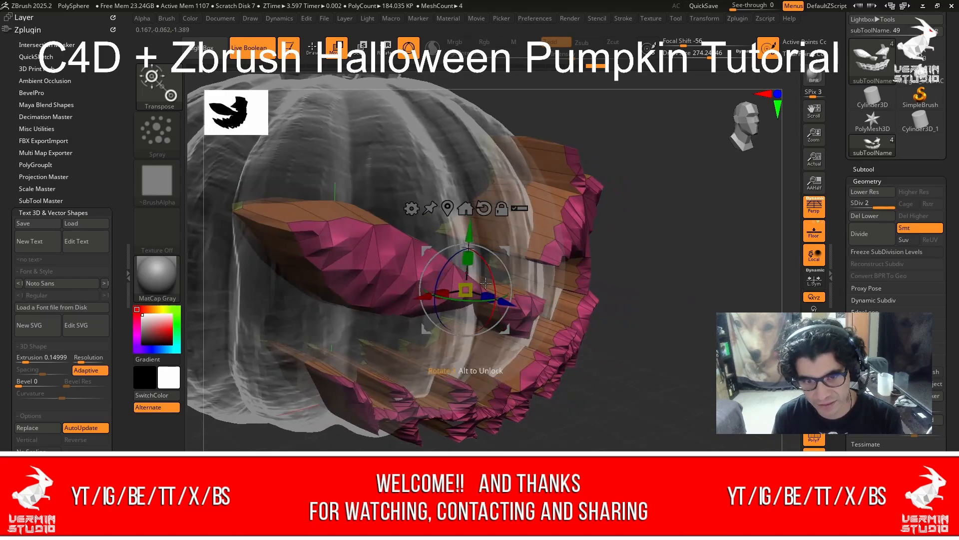
{"action": "left_click_drag", "start_coordinate": [486, 297], "coordinate": [518, 311]}
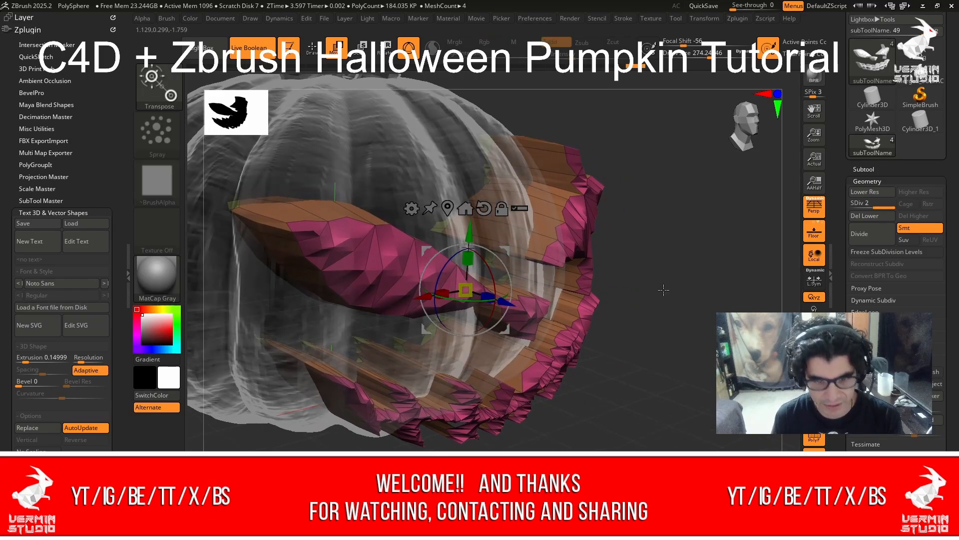
Scale the face mesh down uniformly and move it up and slightly left to centre it on the pumpkin's front.
{"action": "left_click_drag", "start_coordinate": [648, 311], "coordinate": [542, 229]}
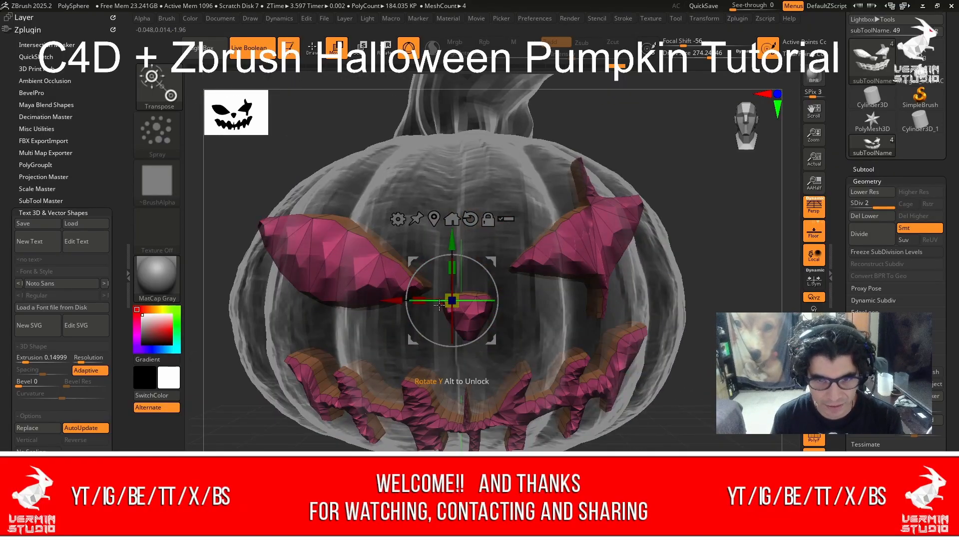
{"action": "left_click_drag", "start_coordinate": [446, 304], "coordinate": [468, 291]}
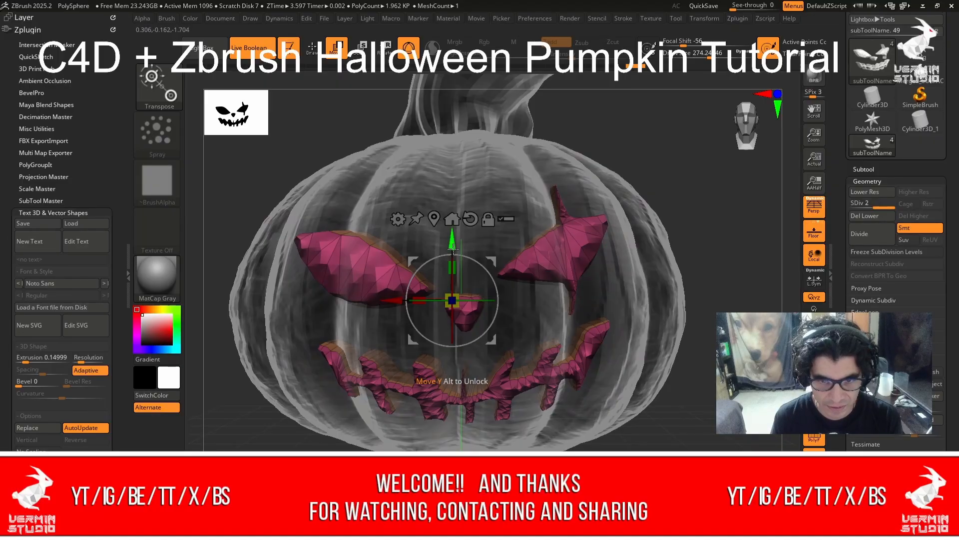
{"action": "left_click_drag", "start_coordinate": [452, 245], "coordinate": [452, 226]}
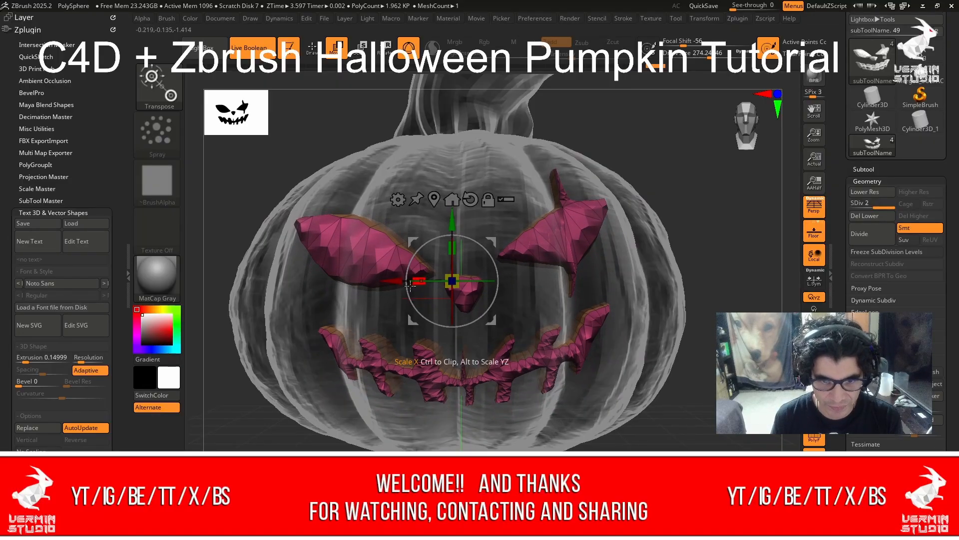
{"action": "left_click_drag", "start_coordinate": [394, 283], "coordinate": [384, 281]}
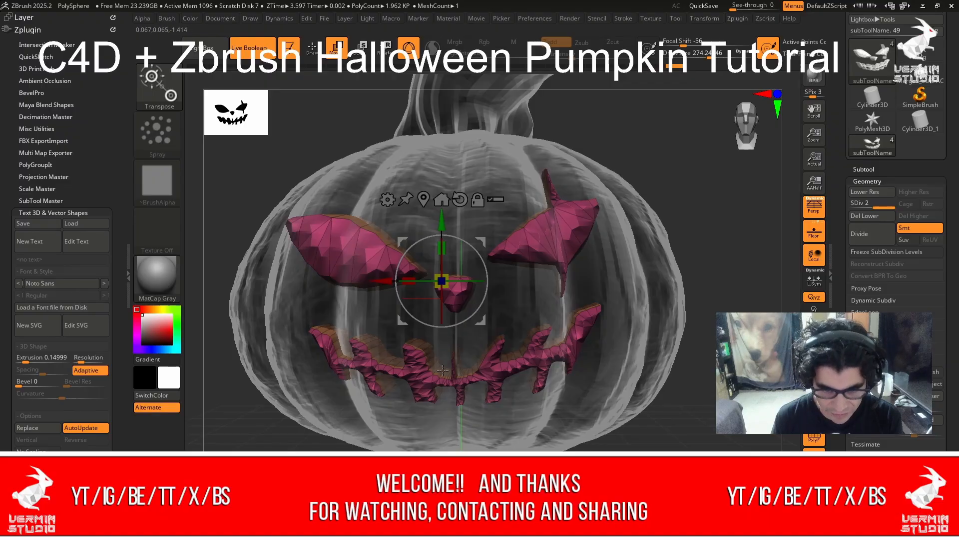
Rename the extruded face subtool as face.
{"action": "mouse_move", "coordinate": [659, 369]}
{"action": "left_mouse_down"}
{"action": "mouse_move", "coordinate": [701, 364]}
{"action": "mouse_move", "coordinate": [664, 358]}
{"action": "left_mouse_up"}
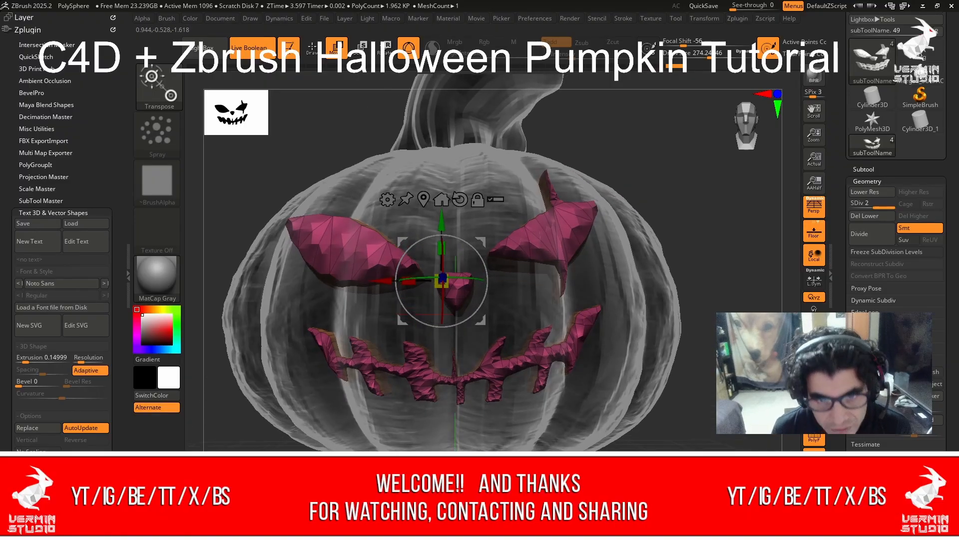
{"action": "left_click_drag", "start_coordinate": [732, 280], "coordinate": [689, 269]}
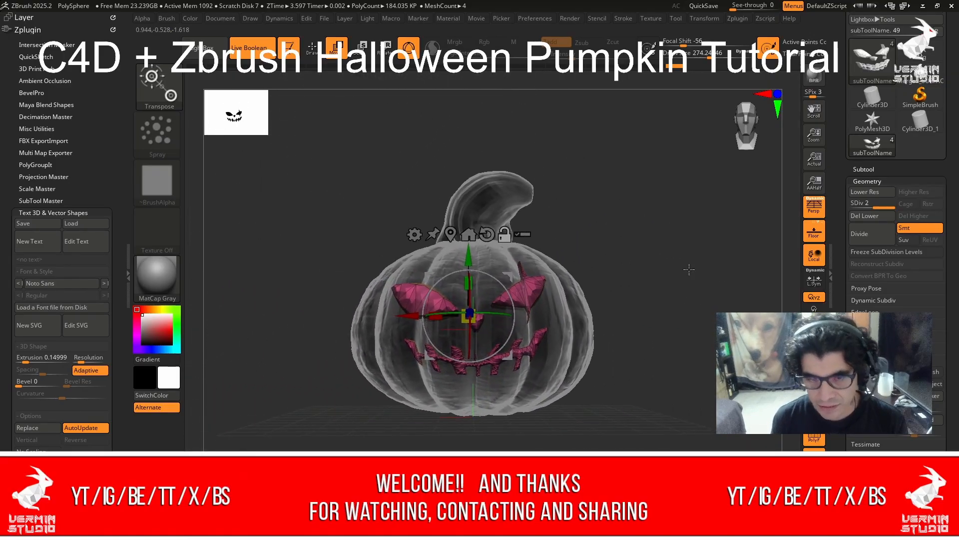
{"action": "left_click", "coordinate": [55, 213]}
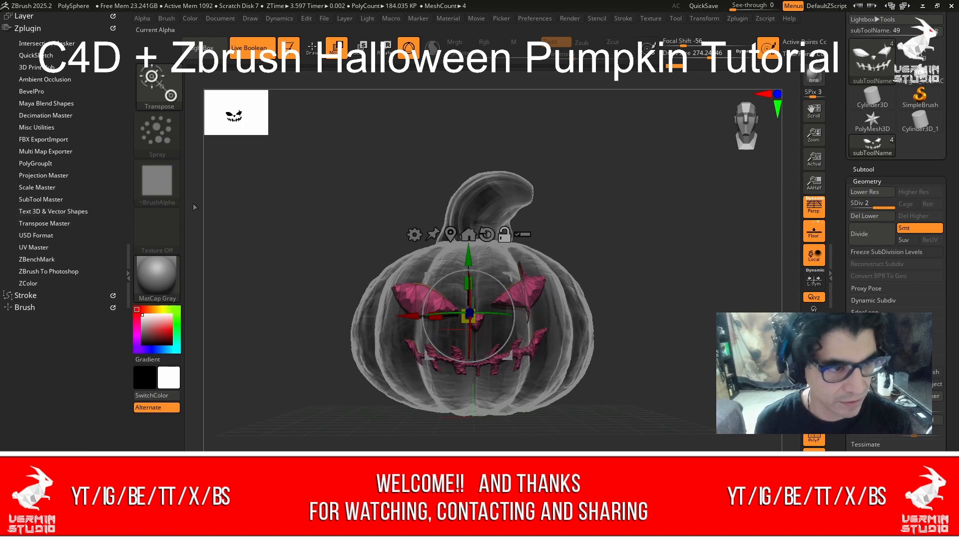
{"action": "left_click", "coordinate": [867, 169]}
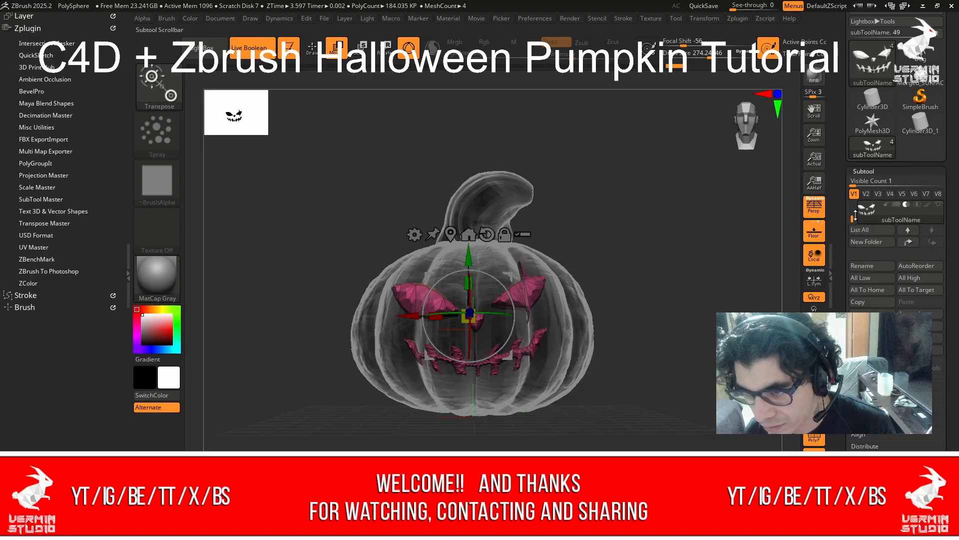
{"action": "left_click_drag", "start_coordinate": [856, 215], "coordinate": [853, 218]}
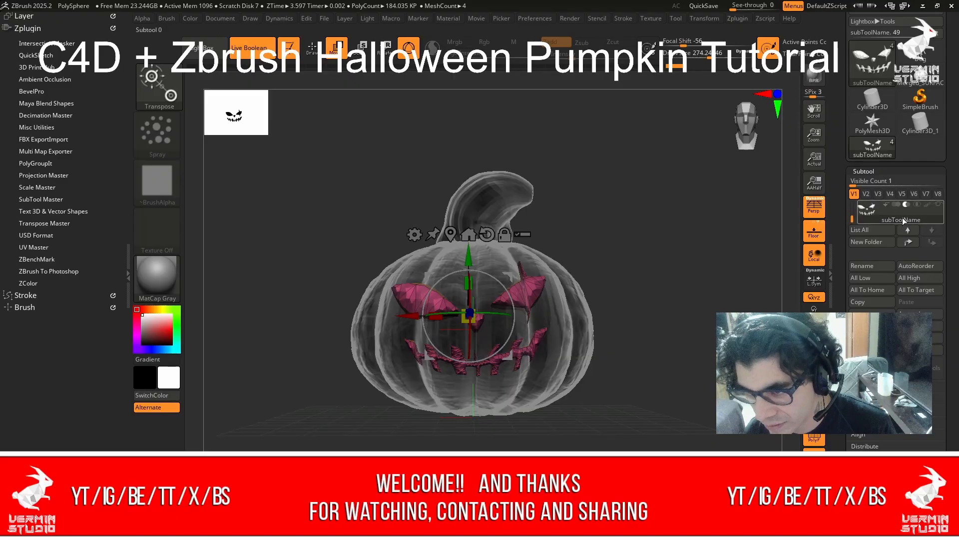
{"action": "left_click", "coordinate": [880, 266]}
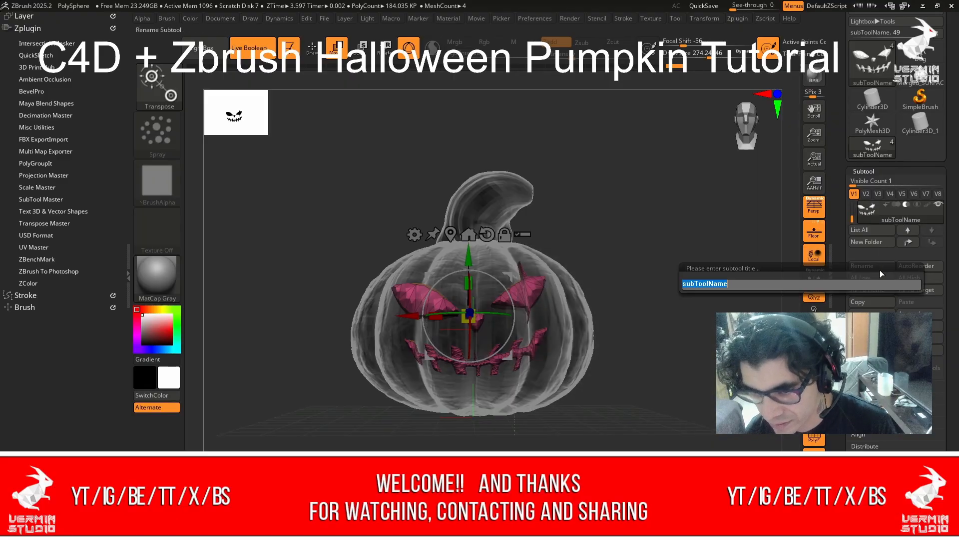
{"action": "type", "text": "fac"}
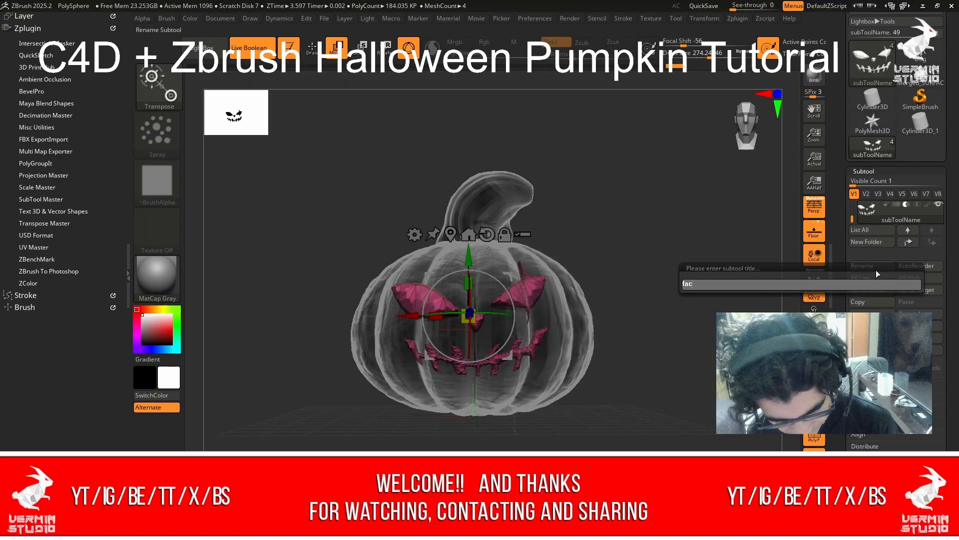
{"action": "type", "text": "e"}
{"action": "key", "text": "Return"}
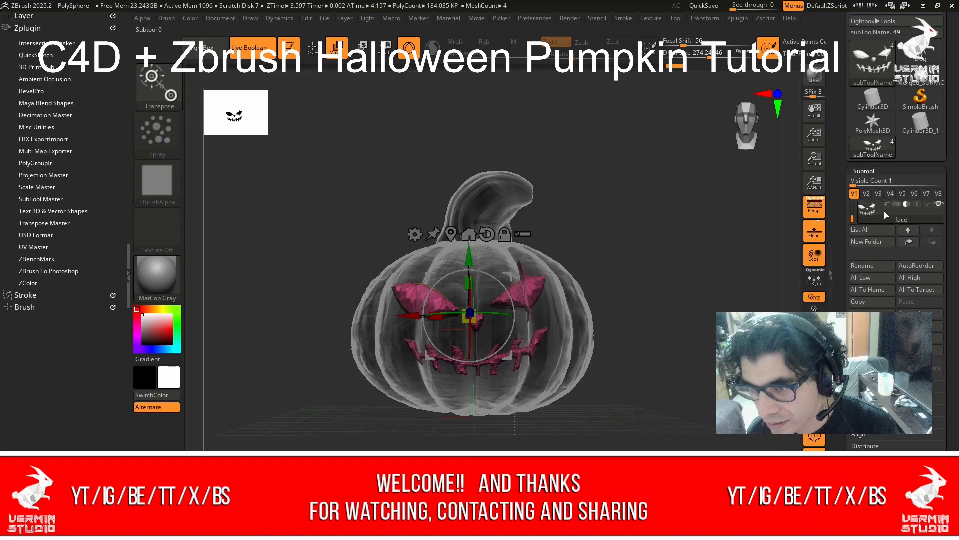
Select the inner pumpkin subtool SURFACE1 and rename it as inside.
{"action": "left_click_drag", "start_coordinate": [853, 219], "coordinate": [854, 214]}
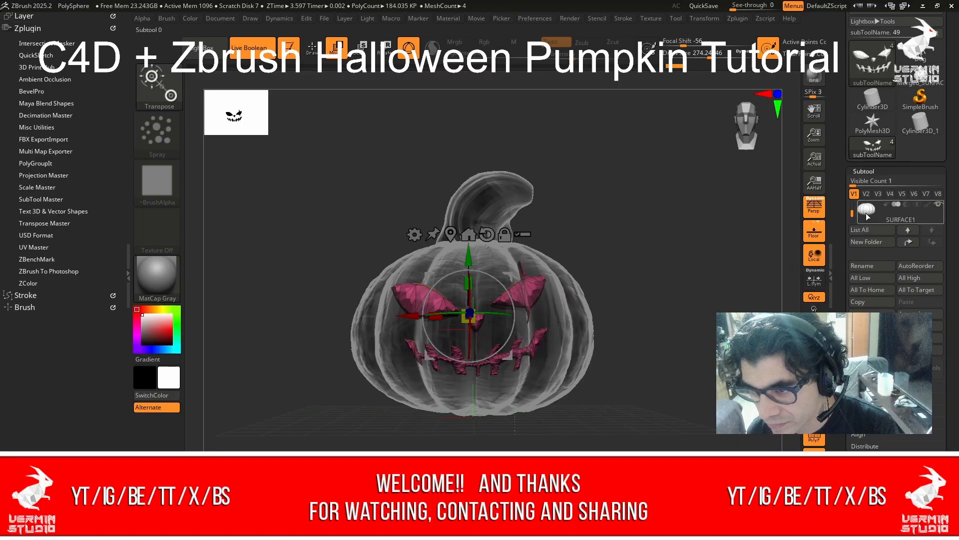
{"action": "left_click", "coordinate": [874, 218]}
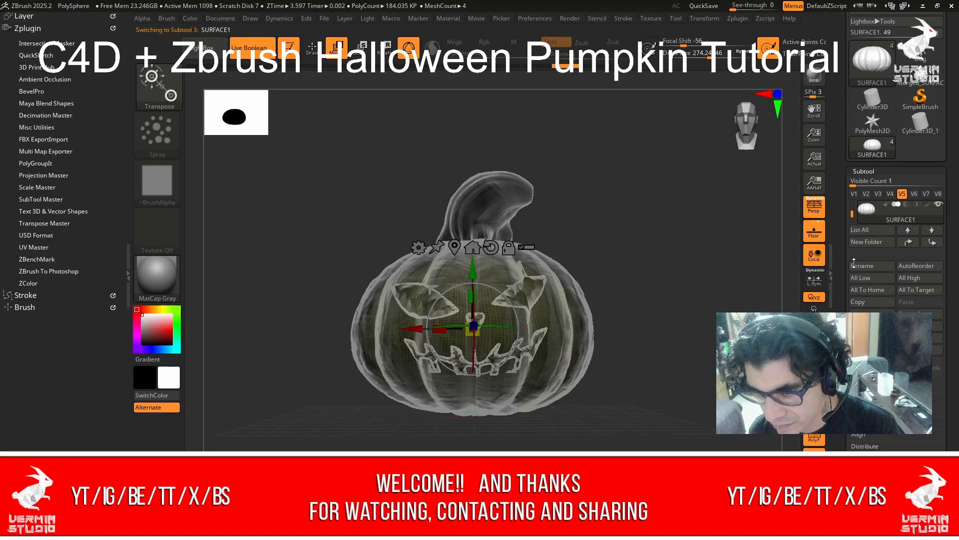
{"action": "left_click", "coordinate": [876, 265]}
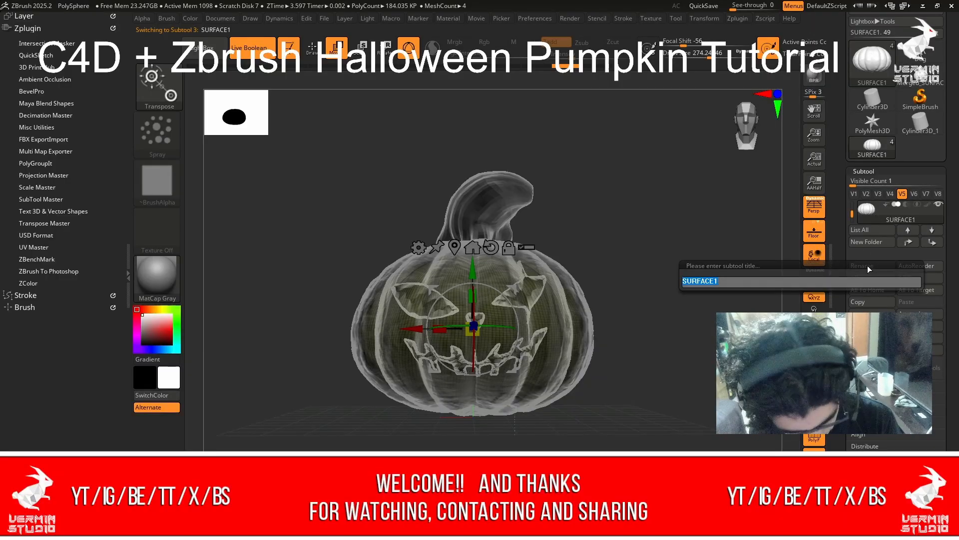
{"action": "type", "text": "inside"}
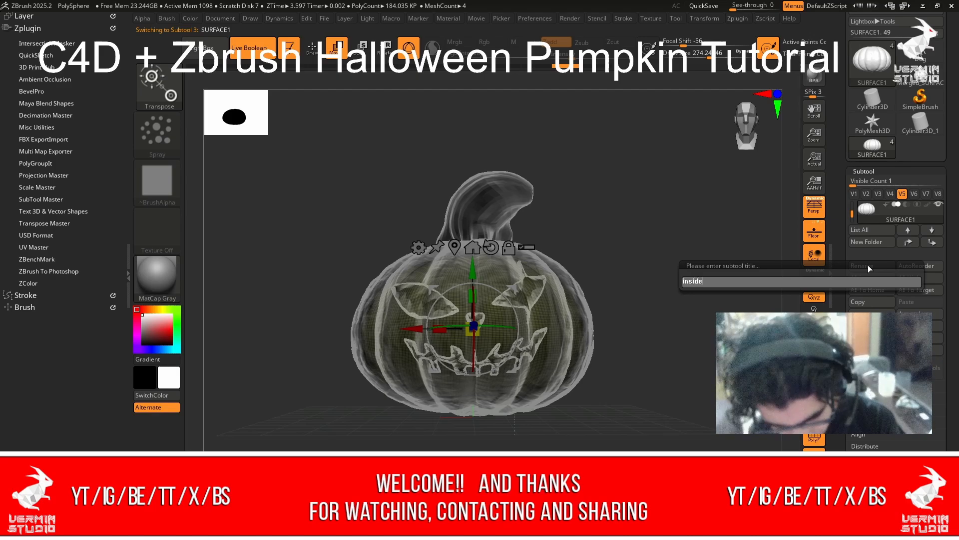
{"action": "key", "text": "Return"}
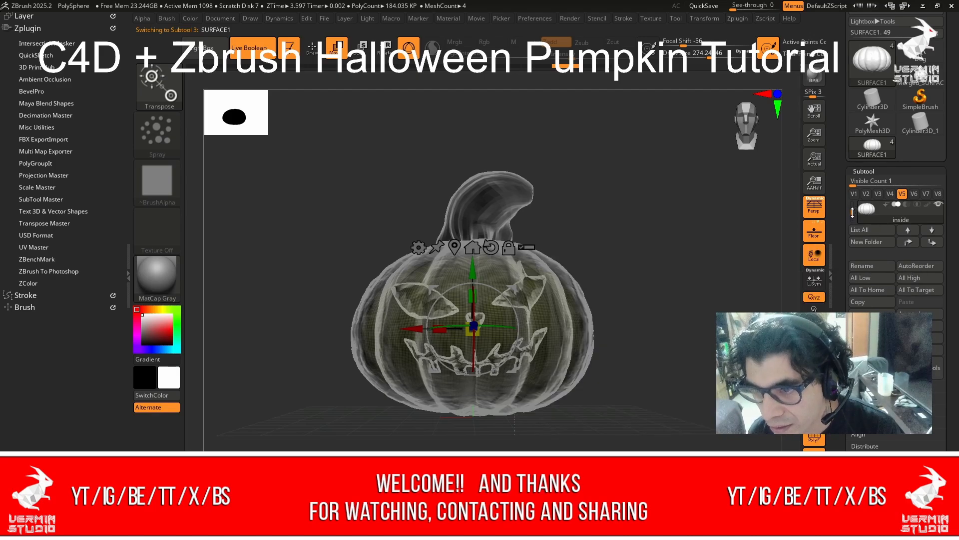
Mark the outer pumpkin subtool SURFACE as a Boolean start group and turn on Live Boolean.
{"action": "left_click_drag", "start_coordinate": [852, 213], "coordinate": [852, 209]}
{"action": "left_click", "coordinate": [869, 212]}
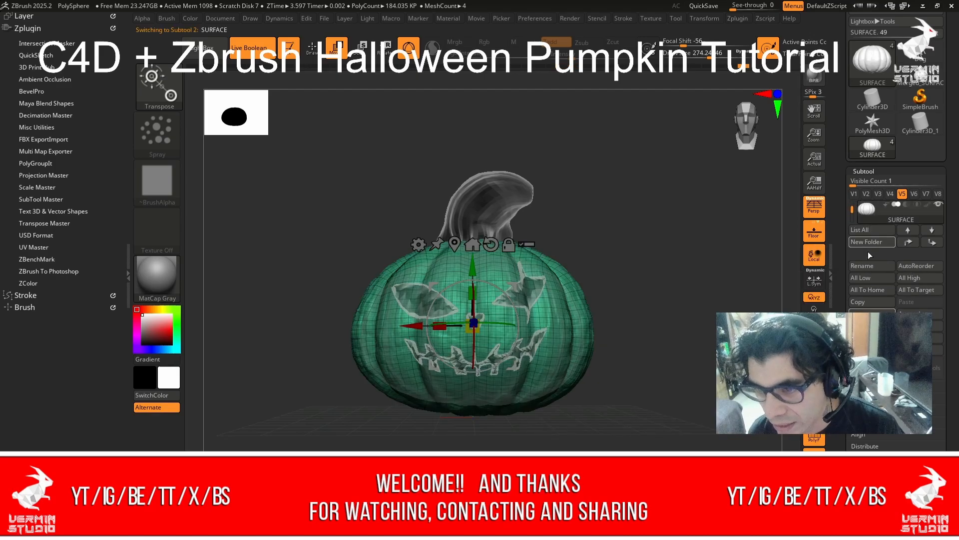
{"action": "left_click", "coordinate": [884, 204]}
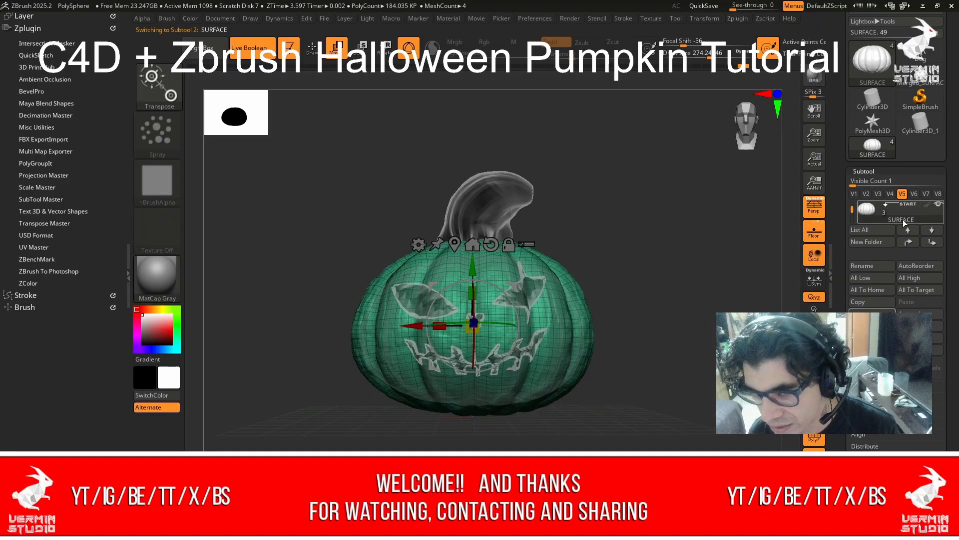
{"action": "left_click_drag", "start_coordinate": [853, 210], "coordinate": [854, 202]}
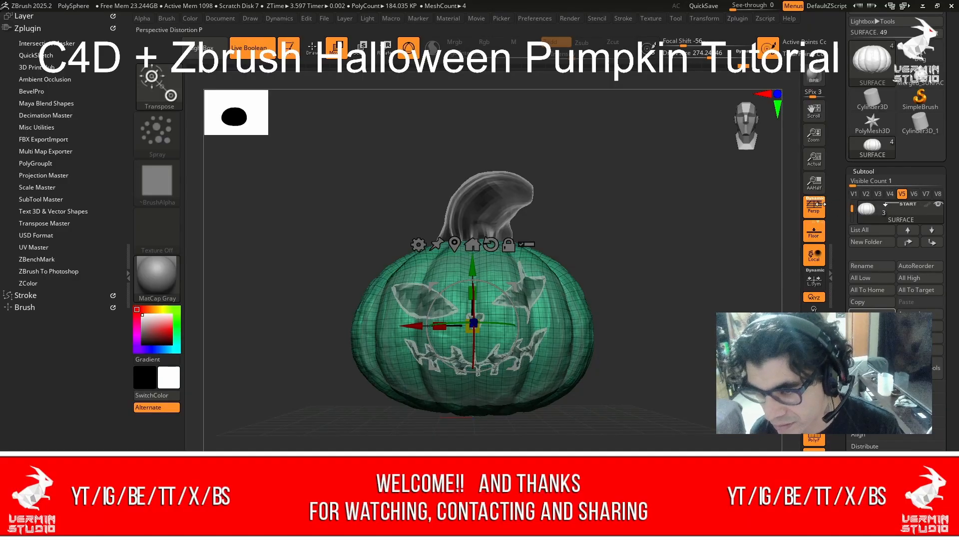
{"action": "left_click", "coordinate": [569, 18]}
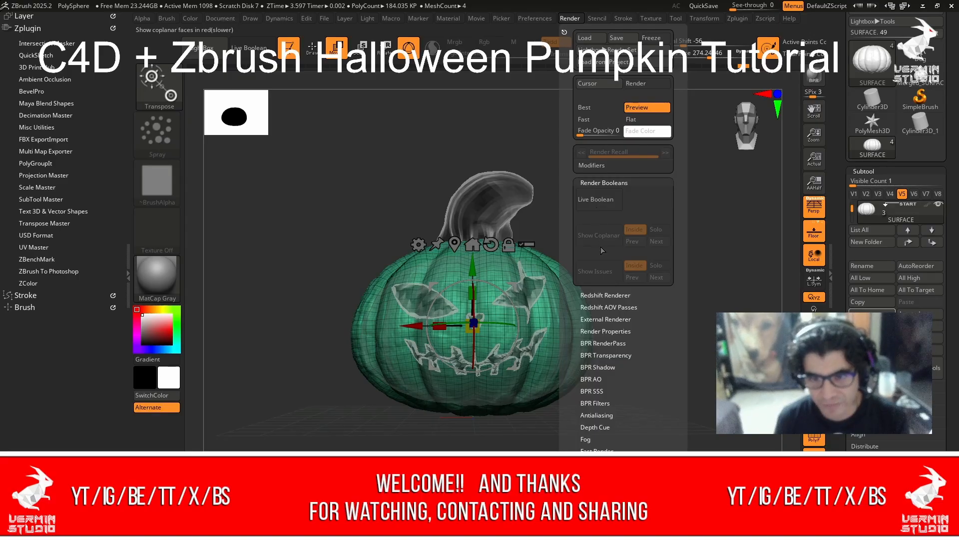
{"action": "left_click", "coordinate": [597, 201]}
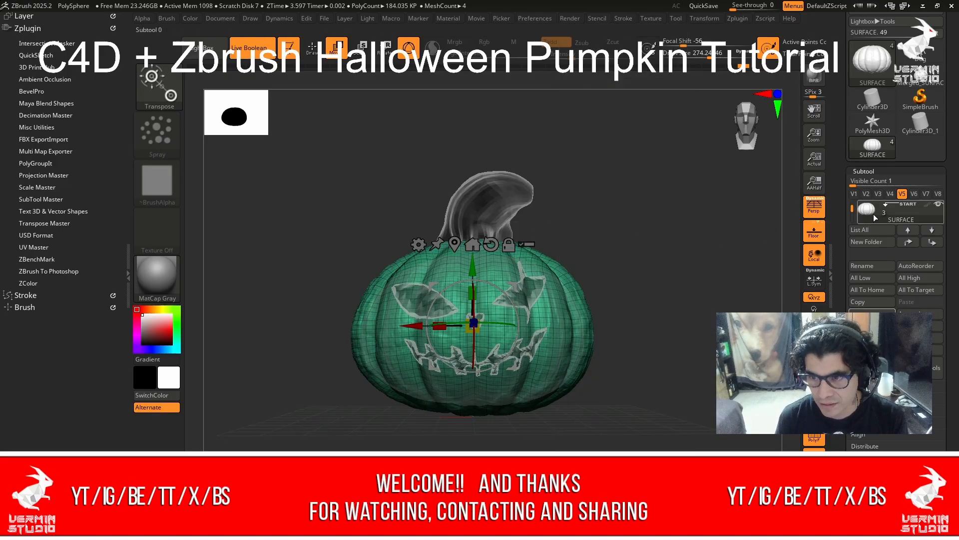
Try moving the outer pumpkin upward on its vertical axis and undo the move.
{"action": "mouse_move", "coordinate": [283, 189]}
{"action": "left_mouse_down"}
{"action": "mouse_move", "coordinate": [317, 217]}
{"action": "mouse_move", "coordinate": [282, 198]}
{"action": "left_mouse_up"}
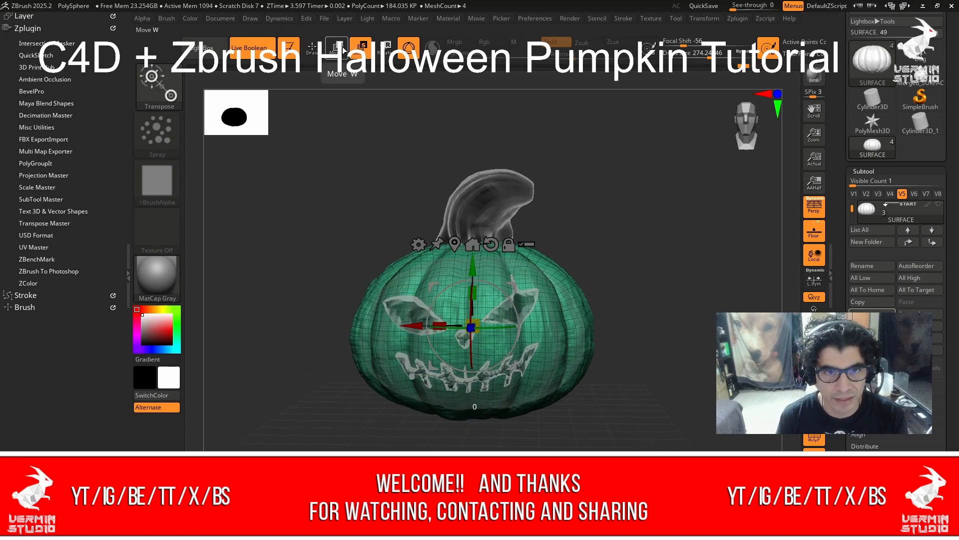
{"action": "left_click_drag", "start_coordinate": [472, 270], "coordinate": [472, 207]}
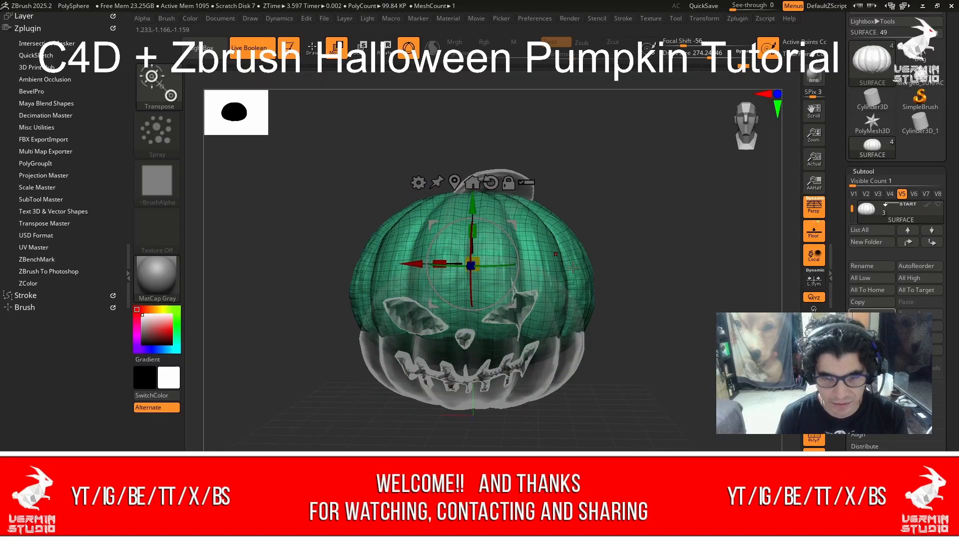
{"action": "key", "text": "ctrl+z"}
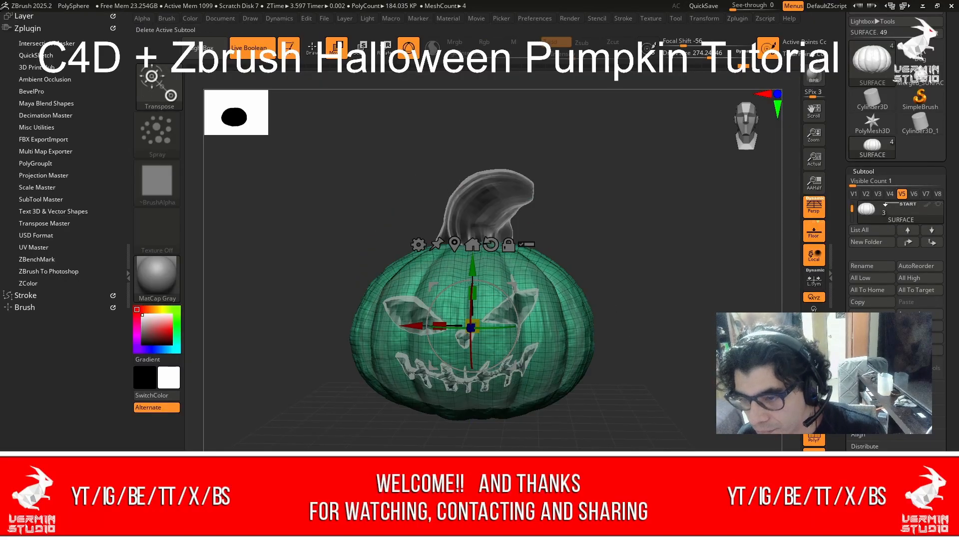
Turn off the visibility of the SURFACE and inside subtools, leaving the outer pumpkin SURFACE selected.
{"action": "mouse_move", "coordinate": [870, 217]}
{"action": "left_mouse_down"}
{"action": "mouse_move", "coordinate": [874, 204]}
{"action": "mouse_move", "coordinate": [871, 220]}
{"action": "mouse_move", "coordinate": [902, 223]}
{"action": "mouse_move", "coordinate": [914, 196]}
{"action": "left_mouse_up"}
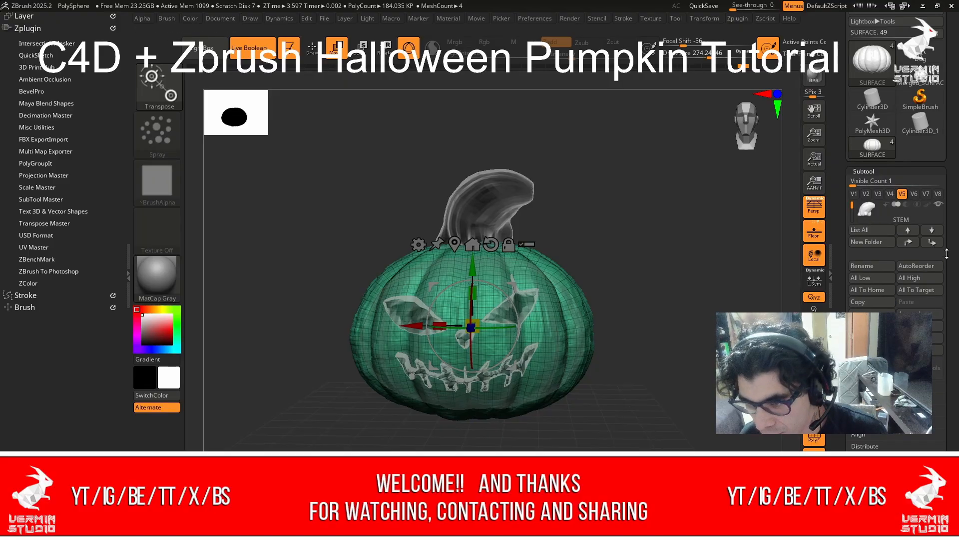
{"action": "scroll", "coordinate": [945, 254], "scroll_direction": "up", "scroll_amount": 4}
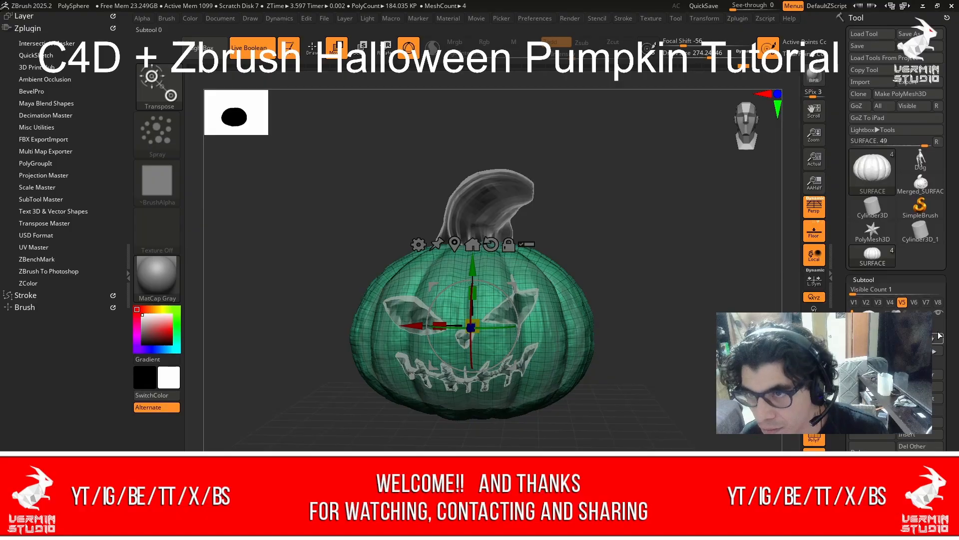
{"action": "left_click", "coordinate": [864, 18]}
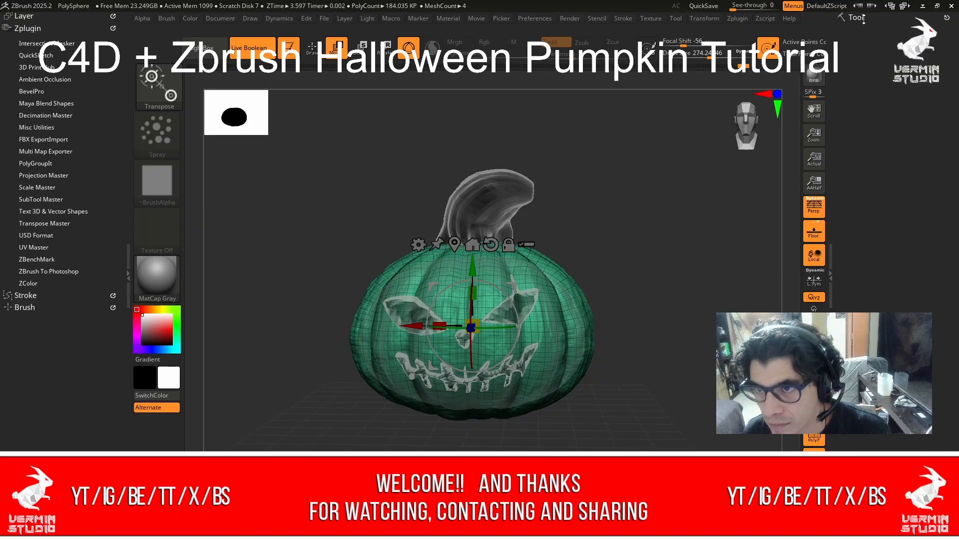
{"action": "left_click", "coordinate": [864, 18]}
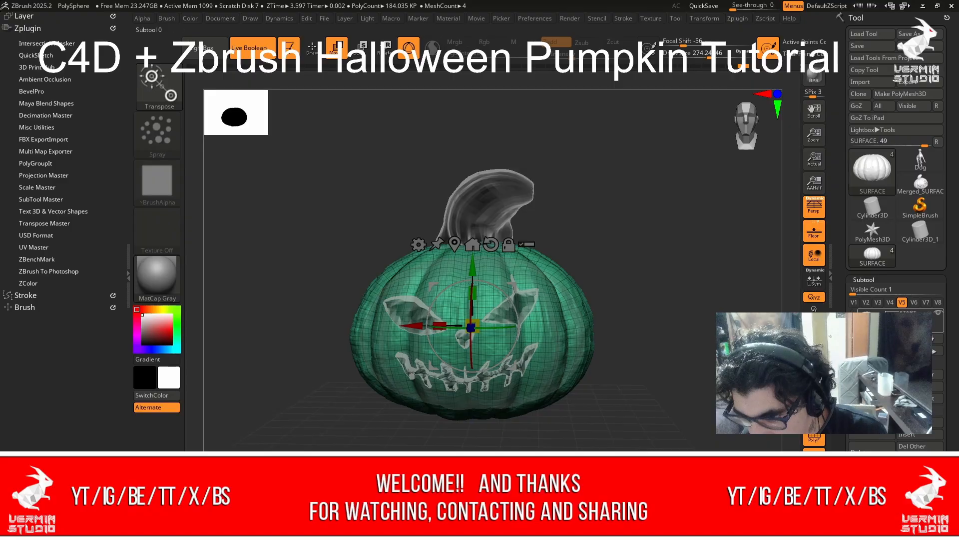
{"action": "left_click", "coordinate": [894, 322]}
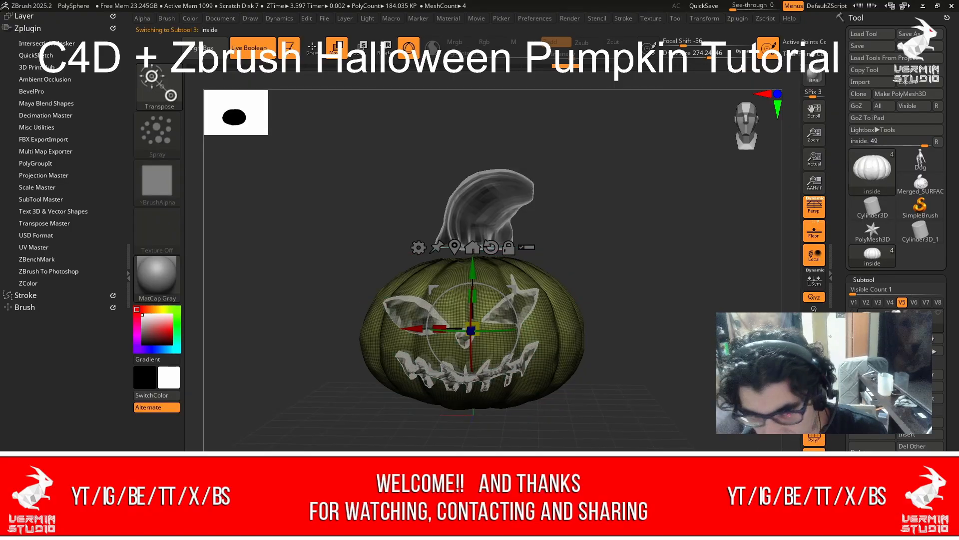
{"action": "left_click", "coordinate": [928, 323]}
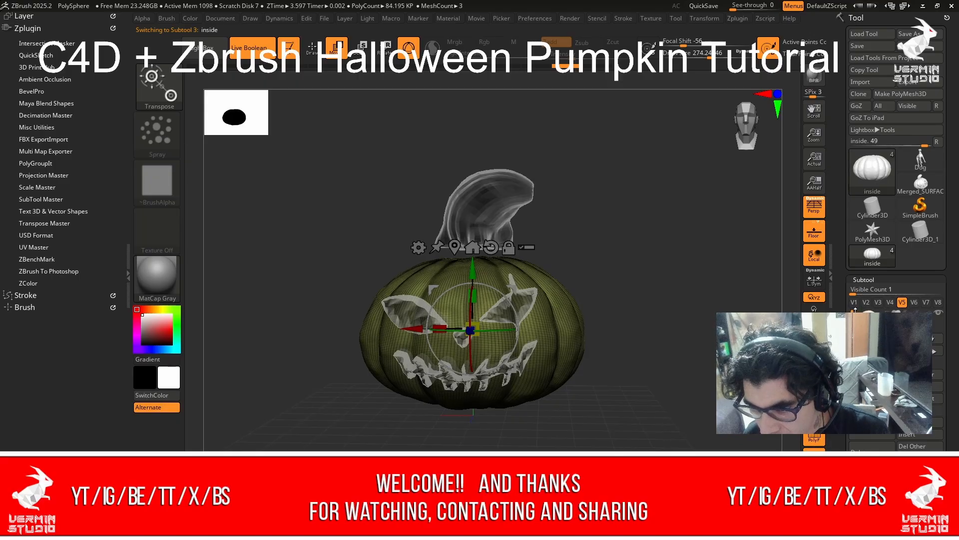
{"action": "left_click", "coordinate": [891, 322]}
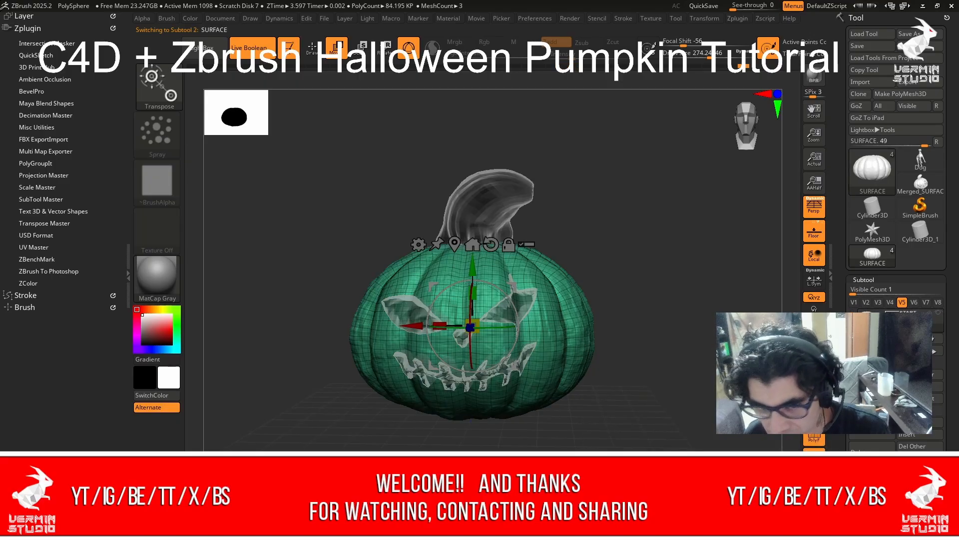
{"action": "left_click_drag", "start_coordinate": [671, 335], "coordinate": [674, 336]}
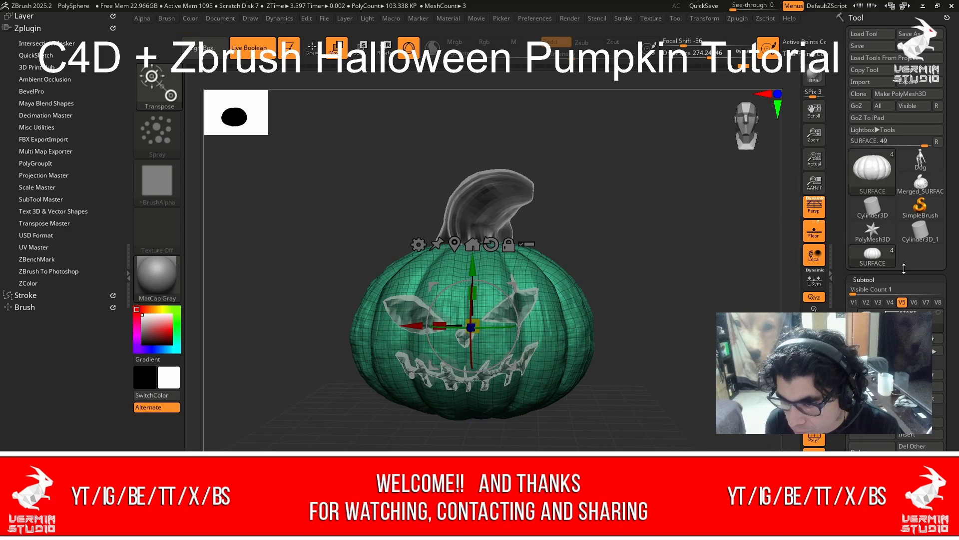
Set the visible subtool count to 4, then select the inside subtool and mark it as a Boolean start group.
{"action": "left_click", "coordinate": [916, 278]}
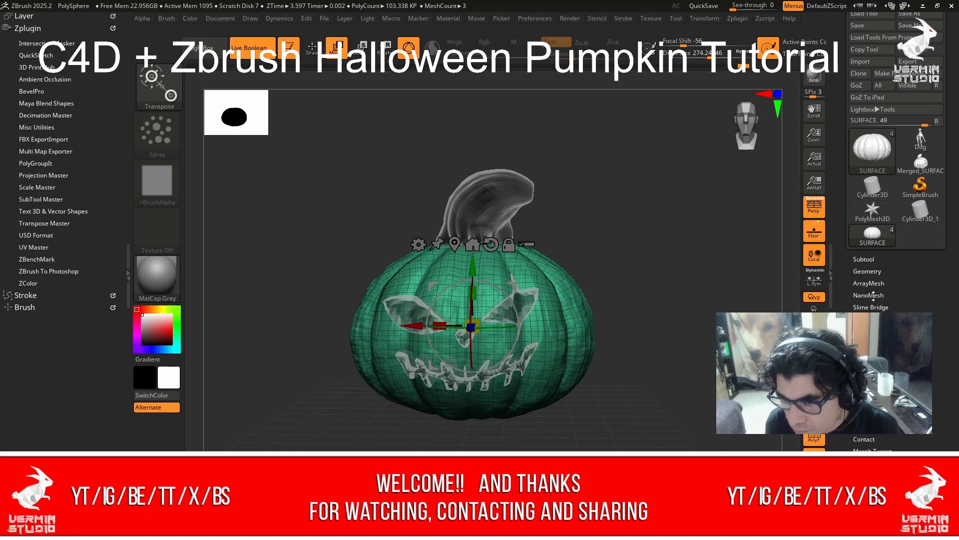
{"action": "left_click", "coordinate": [883, 261]}
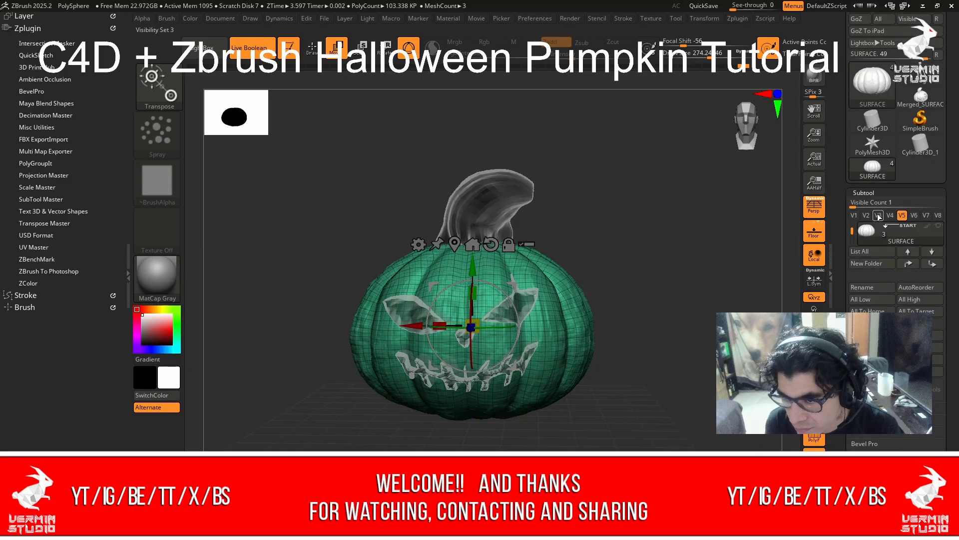
{"action": "mouse_move", "coordinate": [852, 205]}
{"action": "left_mouse_down"}
{"action": "mouse_move", "coordinate": [872, 204]}
{"action": "mouse_move", "coordinate": [856, 195]}
{"action": "mouse_move", "coordinate": [864, 191]}
{"action": "left_mouse_up"}
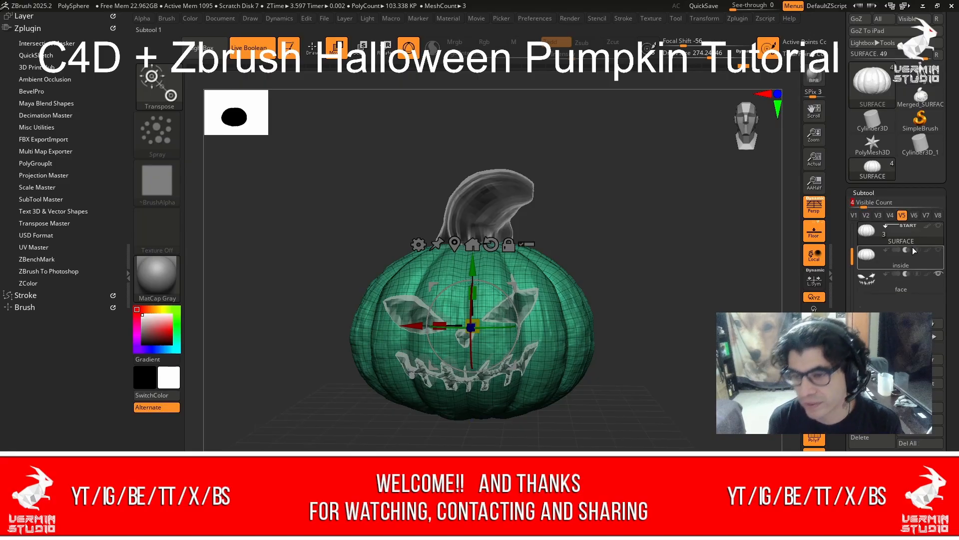
{"action": "left_click_drag", "start_coordinate": [854, 259], "coordinate": [853, 231]}
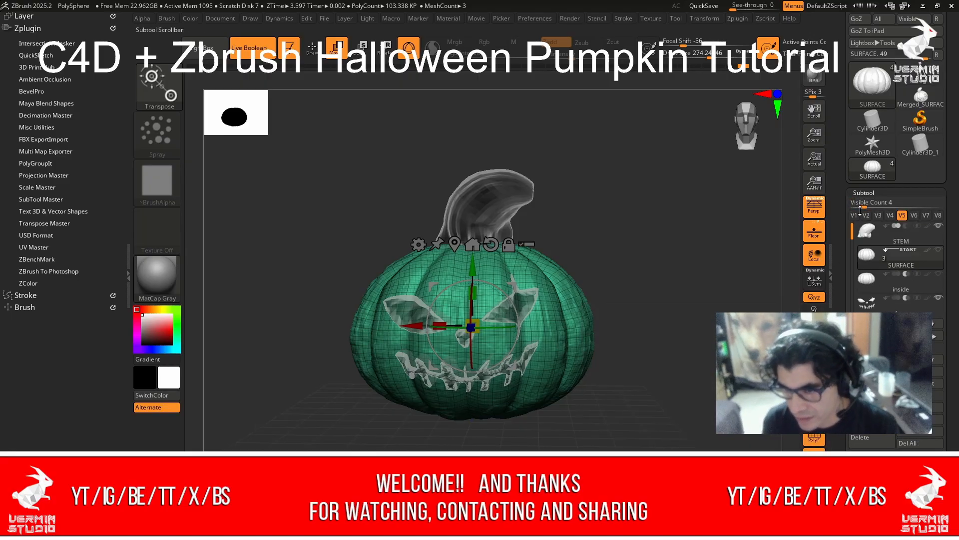
{"action": "left_click", "coordinate": [887, 289]}
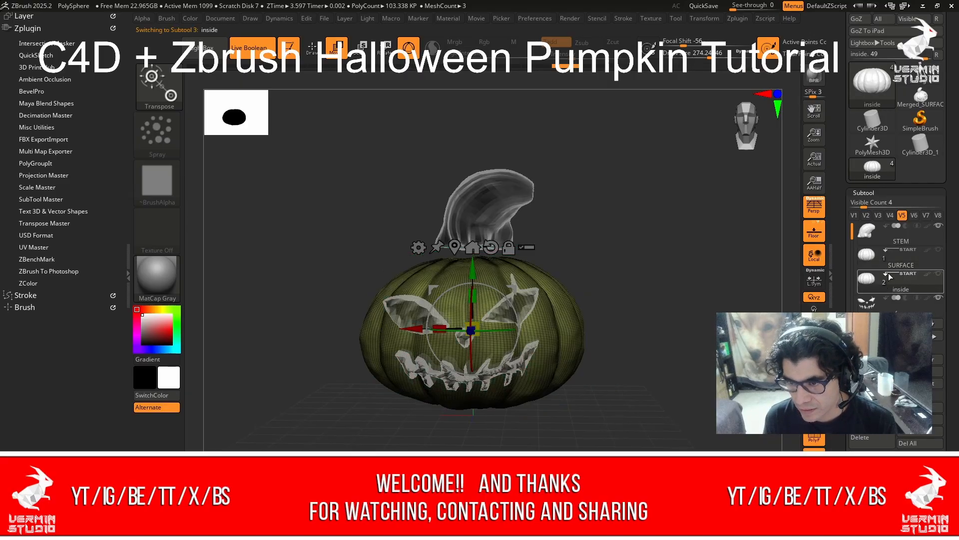
{"action": "mouse_move", "coordinate": [896, 289]}
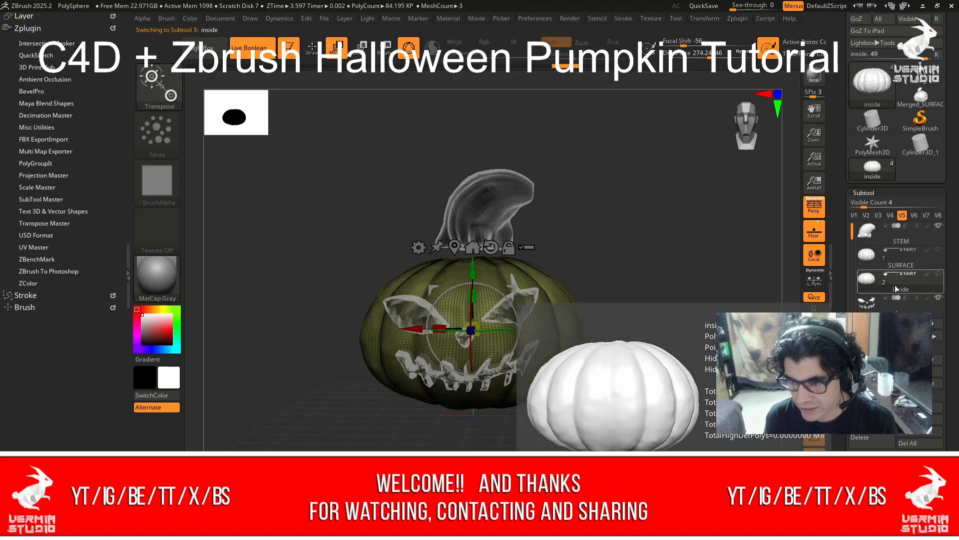
Show and select the outer pumpkin subtool SURFACE, and remove the Boolean start flag from the inside subtool.
{"action": "left_click", "coordinate": [938, 251]}
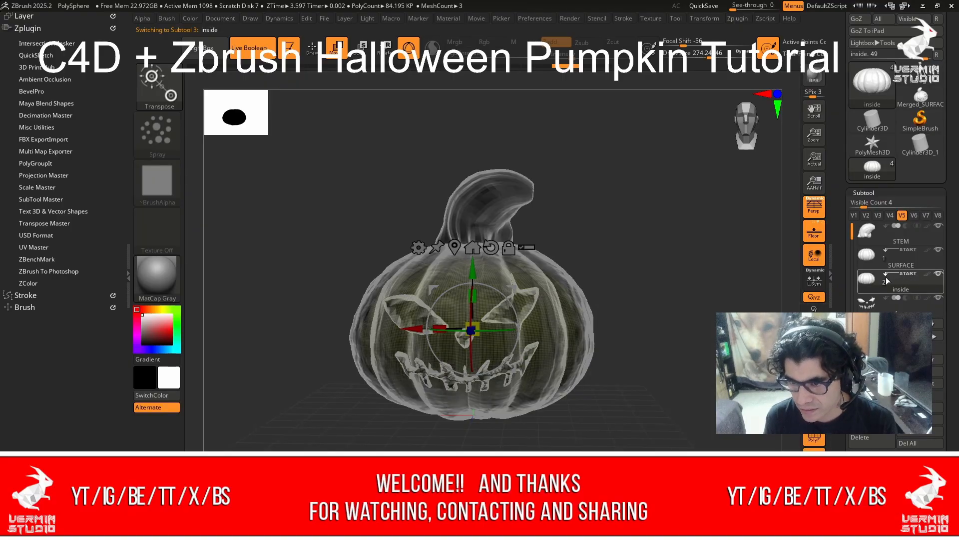
{"action": "left_click", "coordinate": [907, 263]}
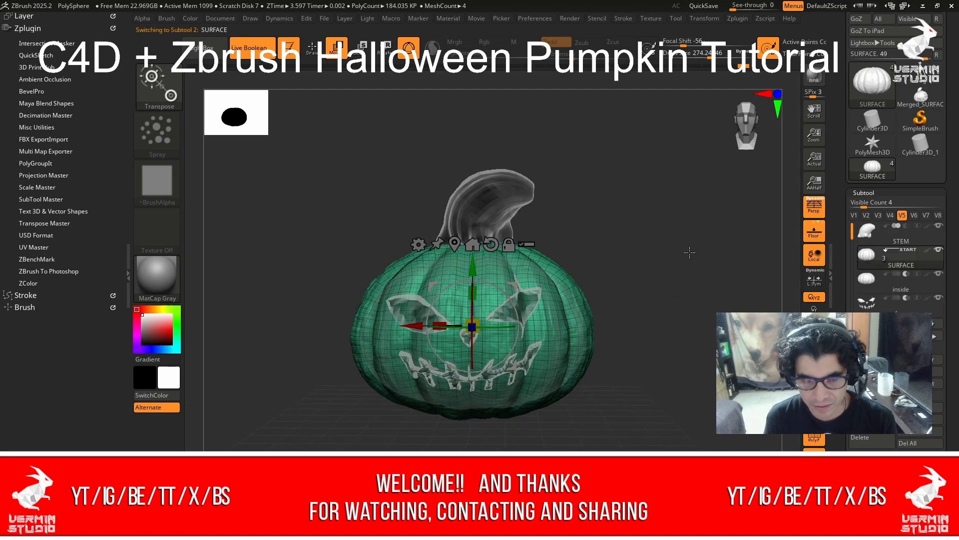
{"action": "left_click", "coordinate": [727, 66]}
{"action": "left_click_drag", "start_coordinate": [727, 66], "coordinate": [540, 66]}
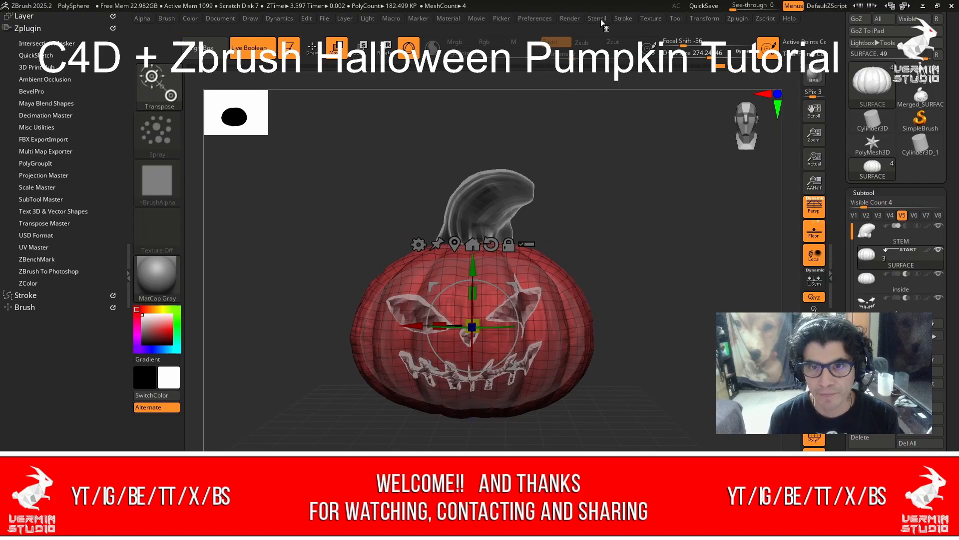
Turn off Live Boolean to display the pumpkin subtools without the subtraction.
{"action": "left_click", "coordinate": [569, 18]}
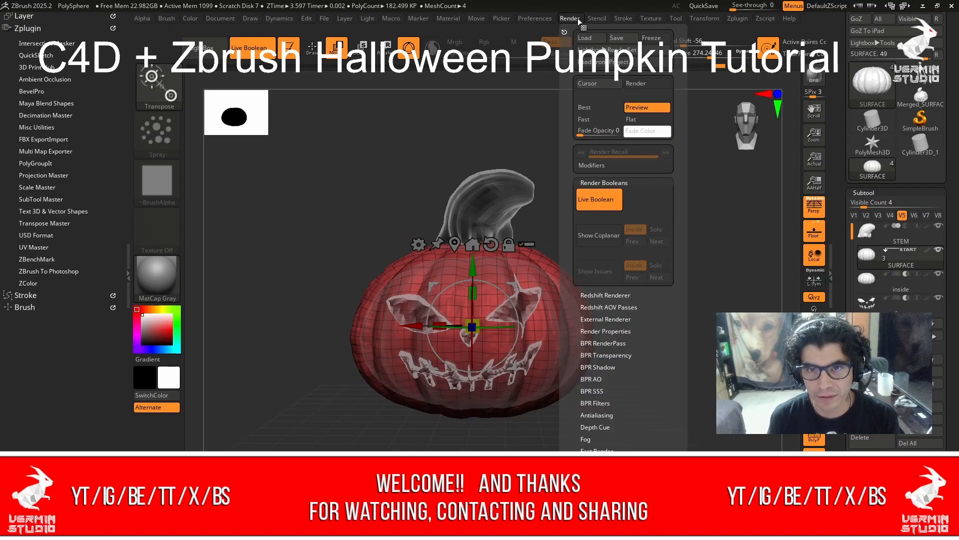
{"action": "left_click", "coordinate": [587, 206]}
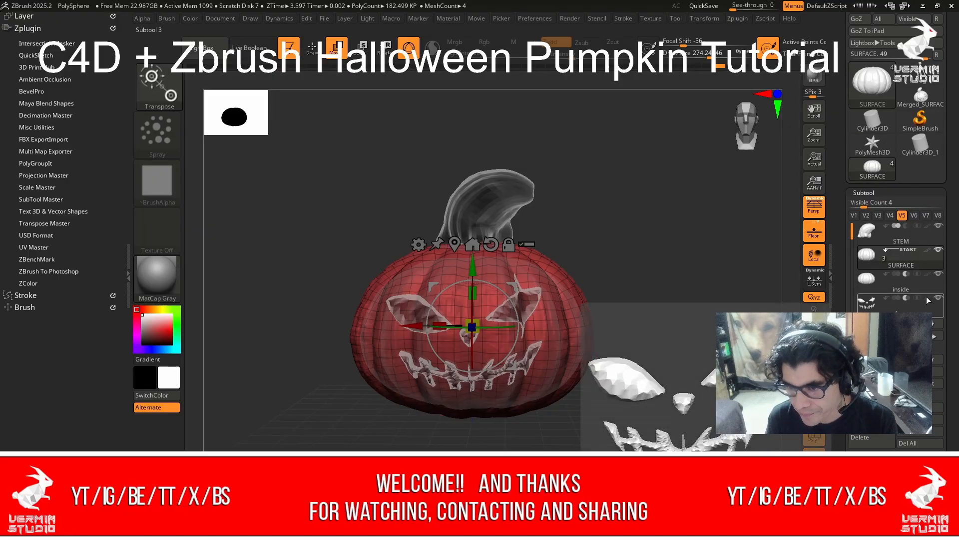
{"action": "mouse_move", "coordinate": [913, 250]}
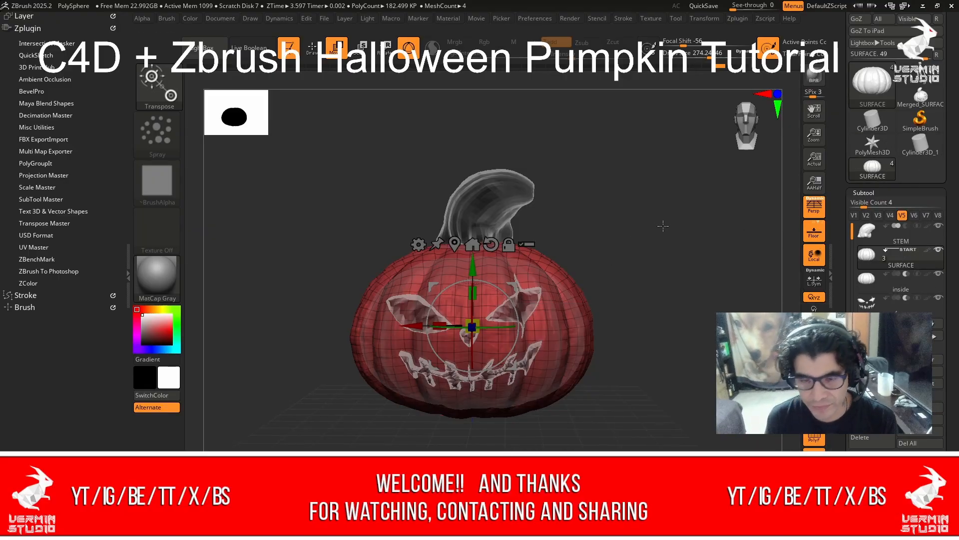
{"action": "left_click_drag", "start_coordinate": [615, 292], "coordinate": [619, 314]}
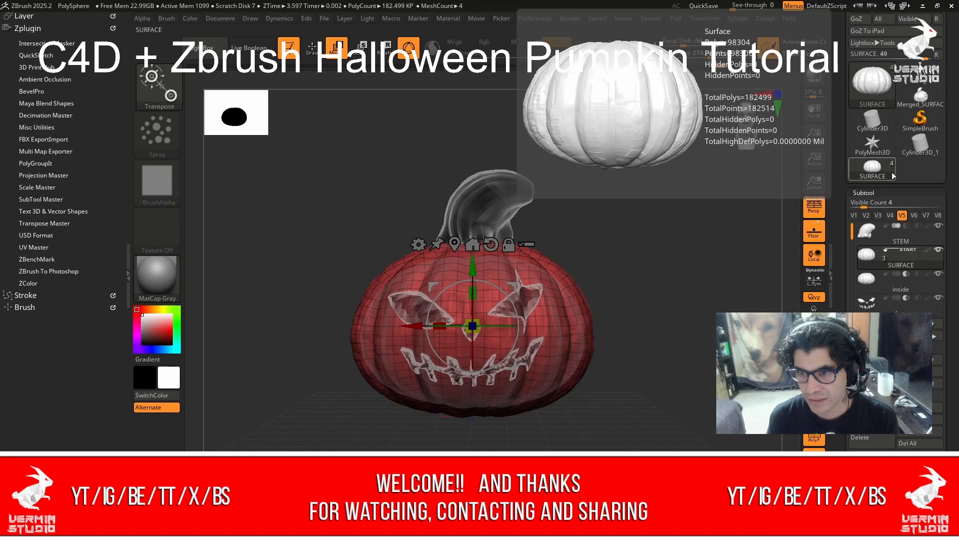
Switch to the Merged_SURFACE tool to examine the merged pumpkin, and return to the SURFACE tool with four subtools.
{"action": "left_click", "coordinate": [922, 97]}
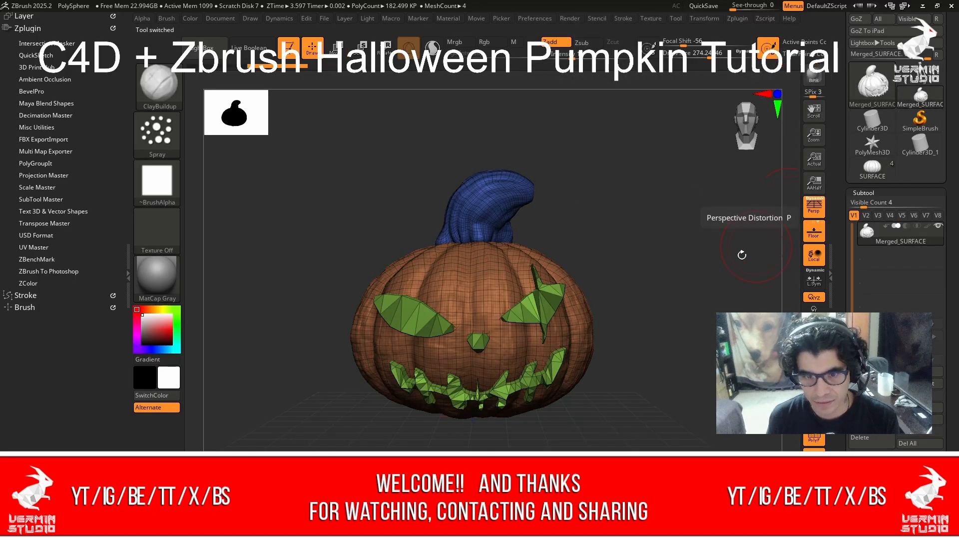
{"action": "left_click_drag", "start_coordinate": [675, 249], "coordinate": [706, 231]}
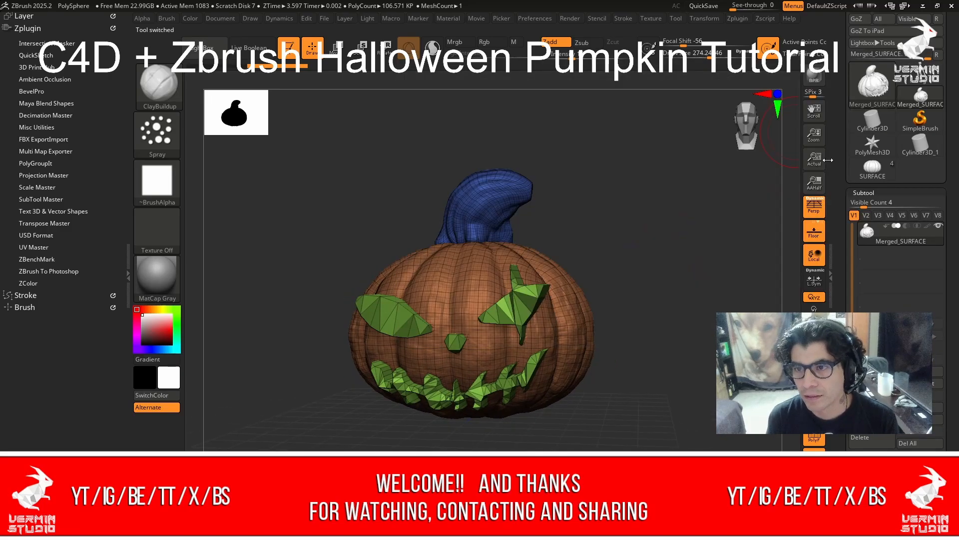
{"action": "left_click", "coordinate": [869, 86]}
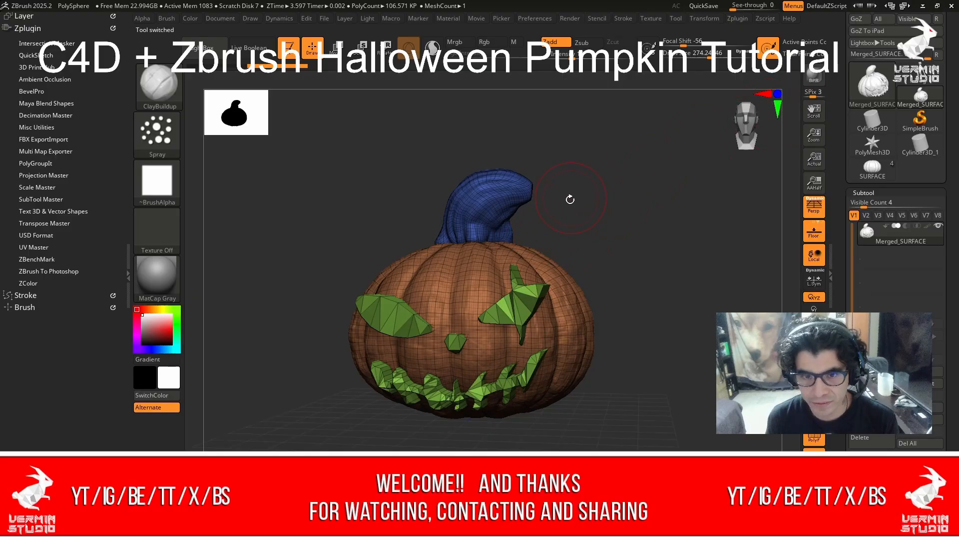
{"action": "left_click_drag", "start_coordinate": [570, 199], "coordinate": [664, 188]}
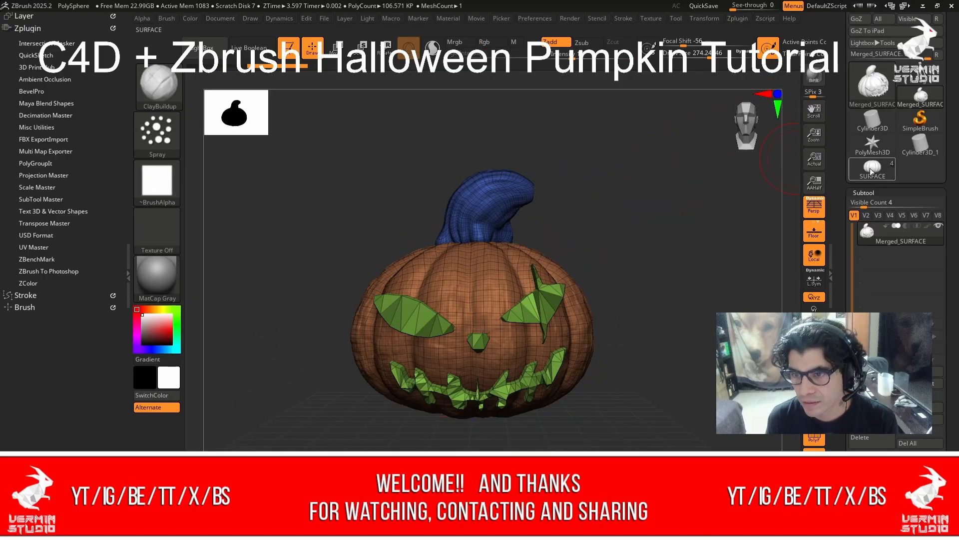
{"action": "left_click", "coordinate": [869, 170]}
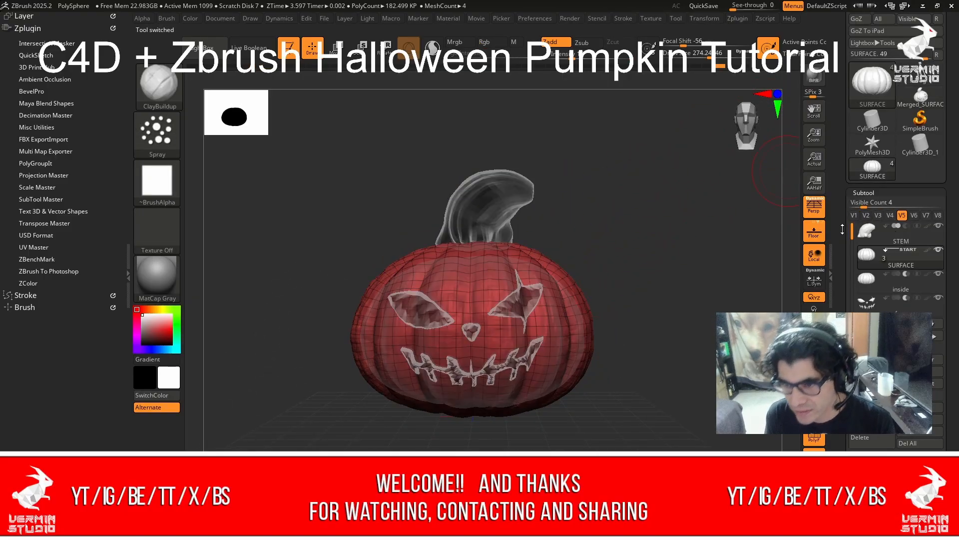
Turn off the polyframe display on the pumpkin.
{"action": "mouse_move", "coordinate": [940, 236]}
{"action": "mouse_move", "coordinate": [925, 276]}
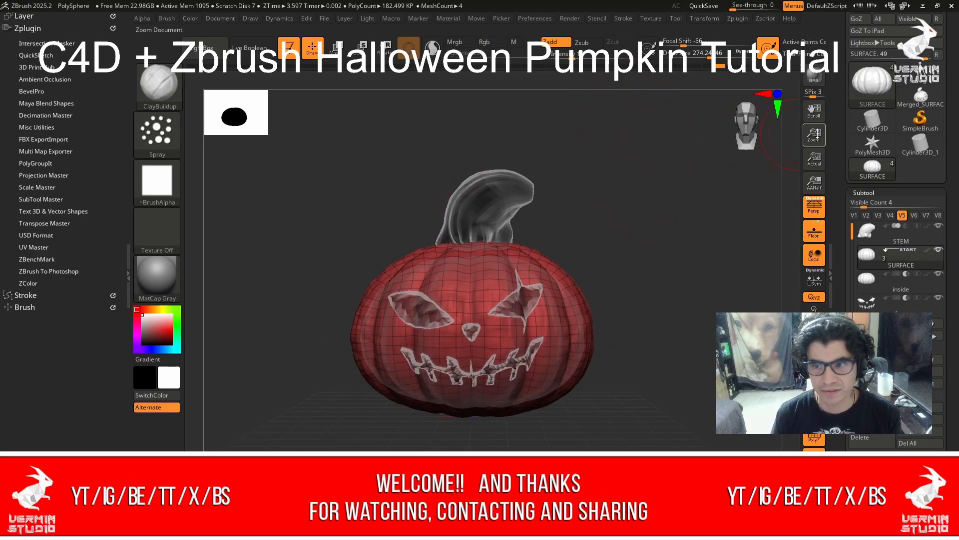
{"action": "left_click_drag", "start_coordinate": [576, 251], "coordinate": [636, 244]}
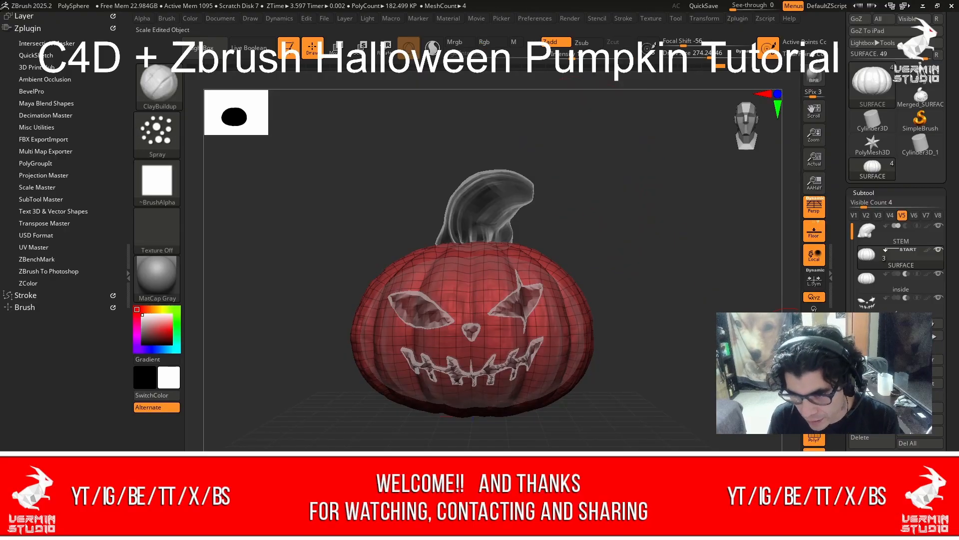
{"action": "left_click", "coordinate": [813, 439]}
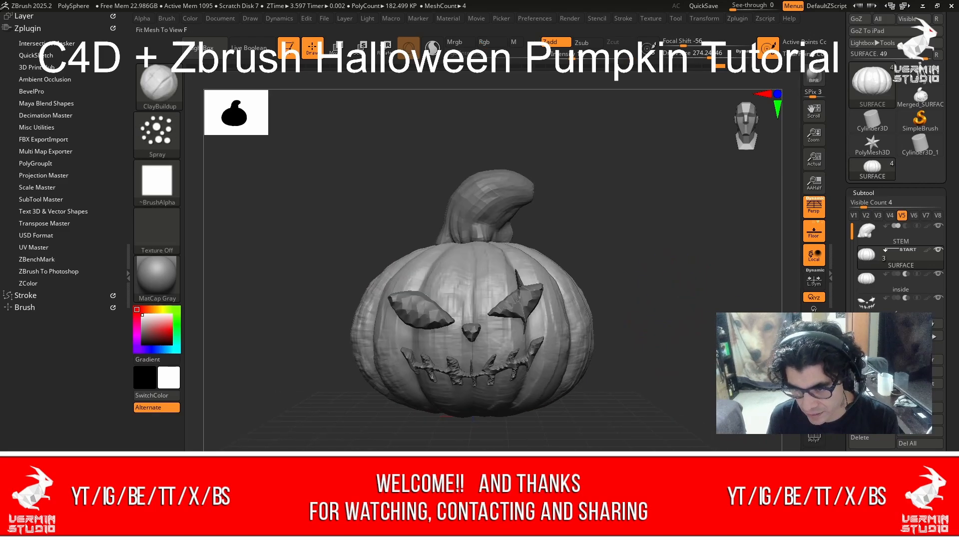
{"action": "mouse_move", "coordinate": [664, 269]}
{"action": "left_mouse_down"}
{"action": "mouse_move", "coordinate": [627, 265]}
{"action": "mouse_move", "coordinate": [662, 275]}
{"action": "left_mouse_up"}
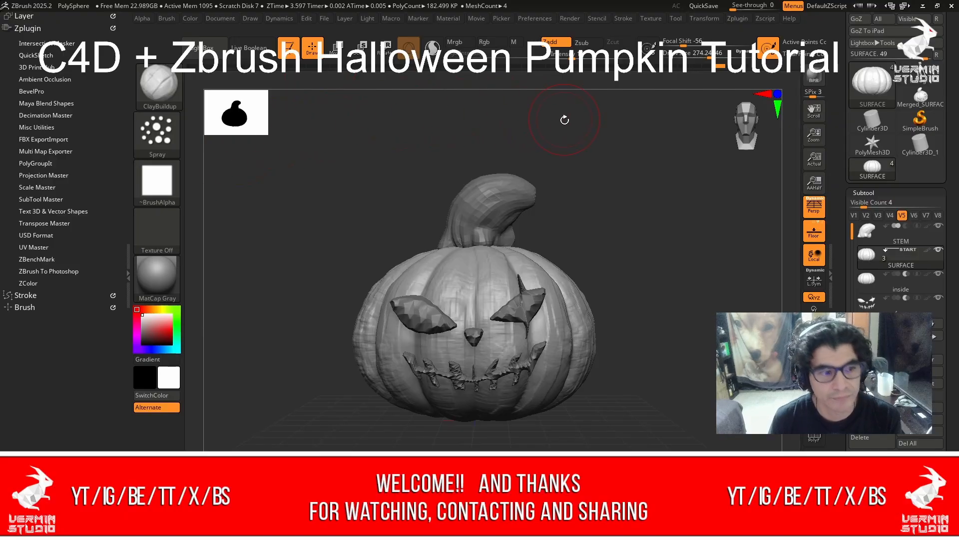
Turn on Live Boolean and inspect the face carved through the pumpkin shell.
{"action": "left_click", "coordinate": [570, 17]}
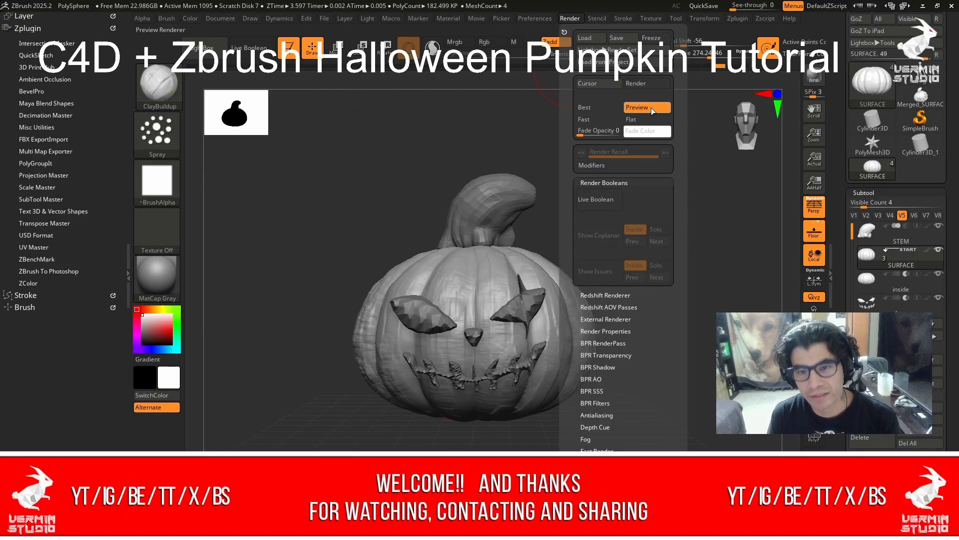
{"action": "left_click", "coordinate": [595, 205]}
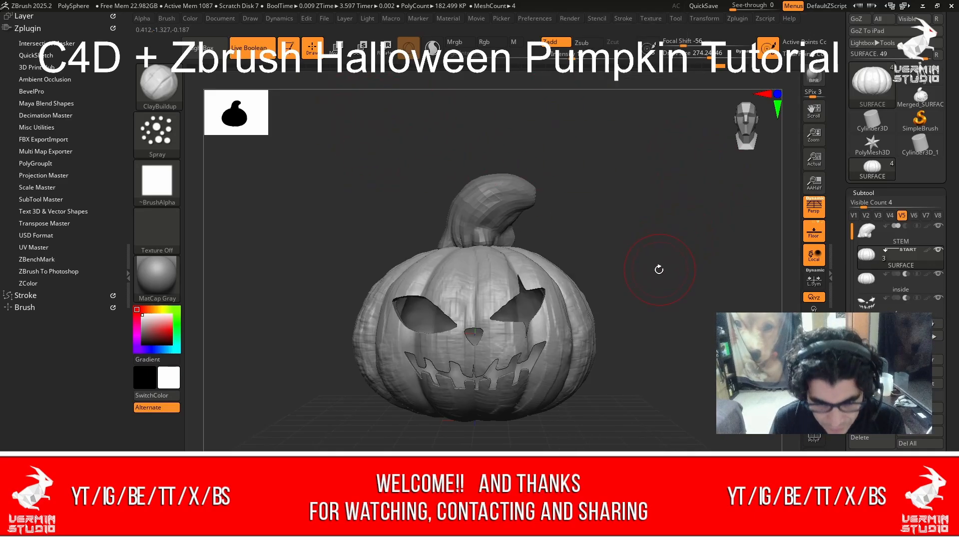
{"action": "left_click_drag", "start_coordinate": [657, 269], "coordinate": [642, 258]}
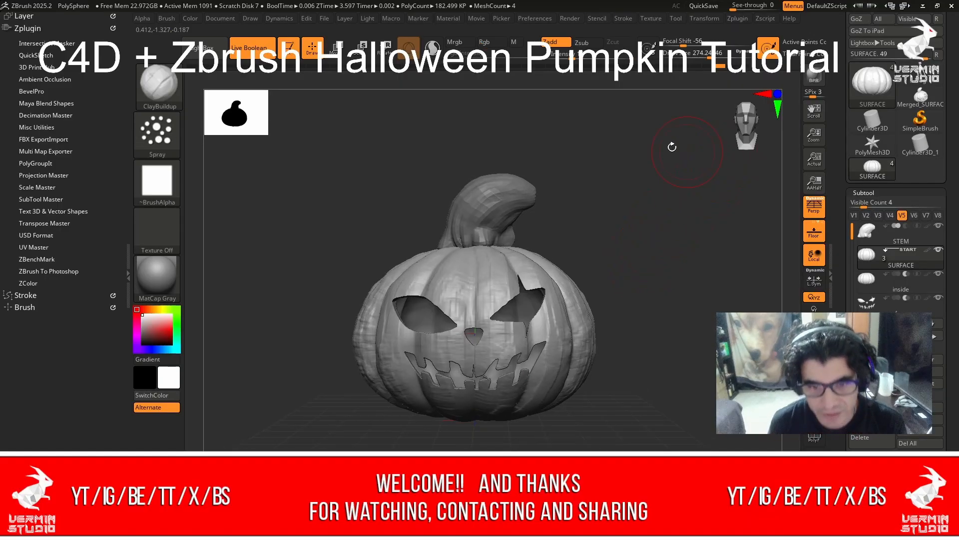
{"action": "right_click_drag", "start_coordinate": [535, 298], "coordinate": [610, 248], "text": "alt"}
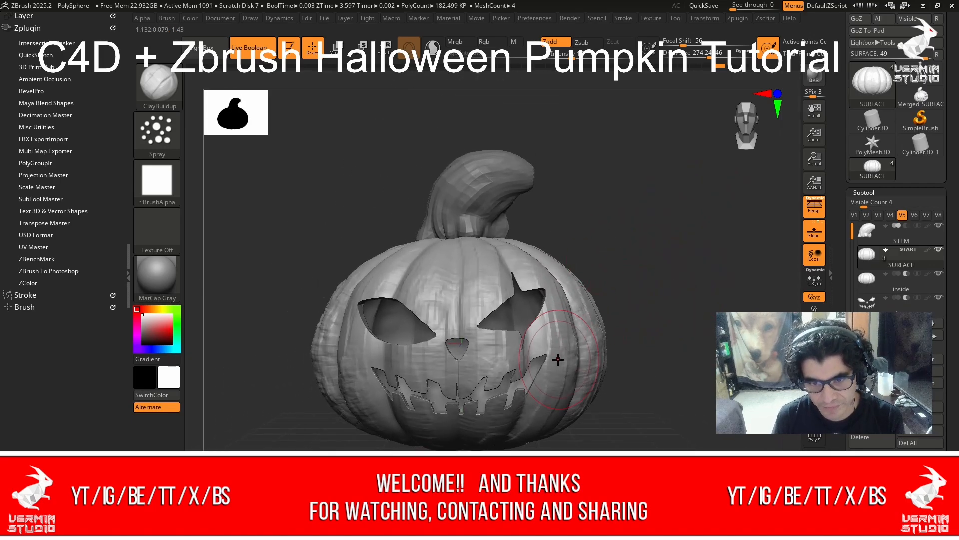
{"action": "mouse_move", "coordinate": [705, 249]}
{"action": "right_mouse_down"}
{"action": "mouse_move", "coordinate": [726, 257]}
{"action": "mouse_move", "coordinate": [695, 262]}
{"action": "right_mouse_up"}
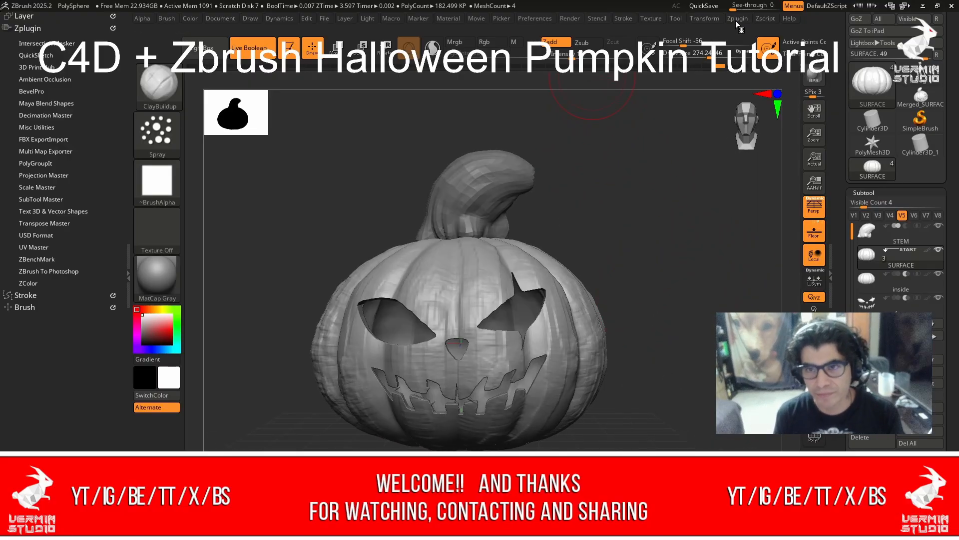
Send the outer pumpkin subtool SURFACE to Cinema 4D through GoZ and switch to Cinema 4D.
{"action": "left_click", "coordinate": [682, 19]}
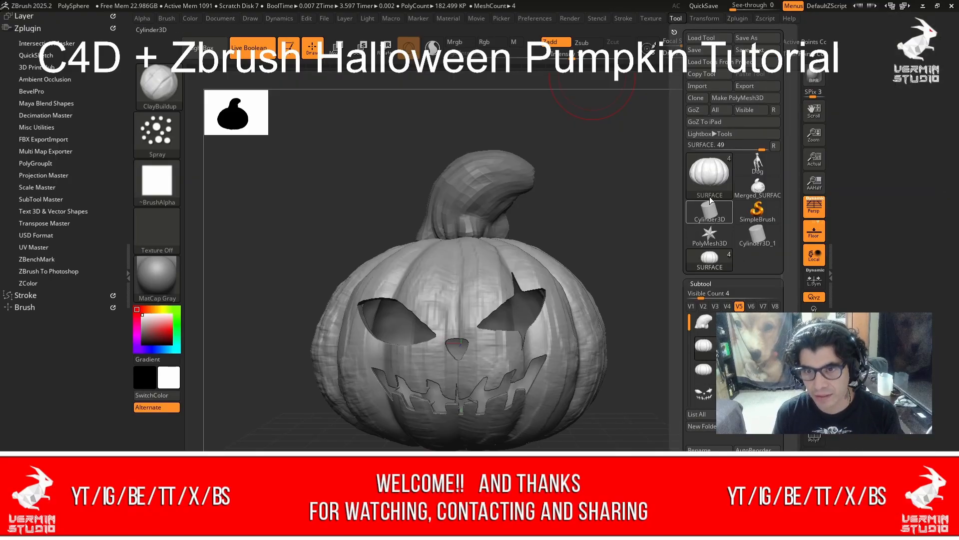
{"action": "left_click", "coordinate": [700, 109]}
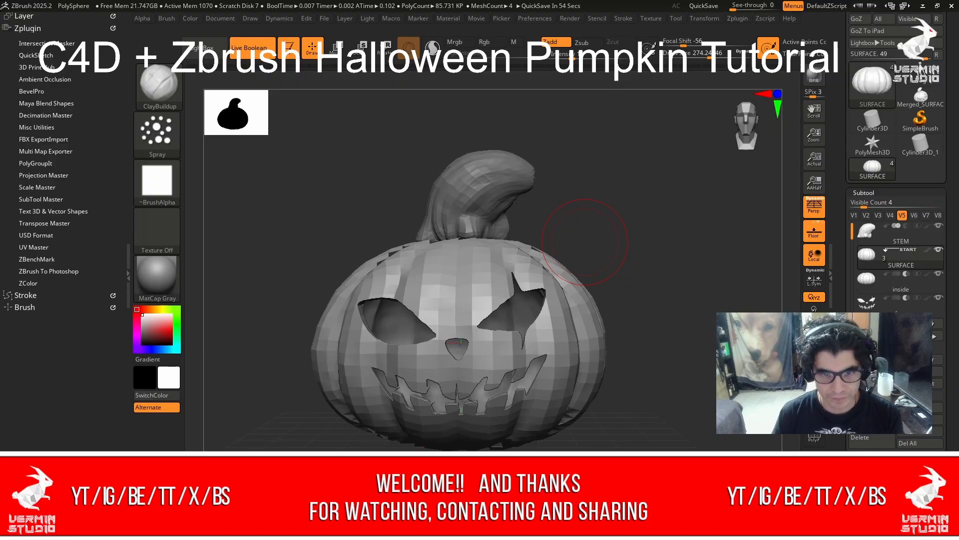
{"action": "key", "text": "alt+Tab"}
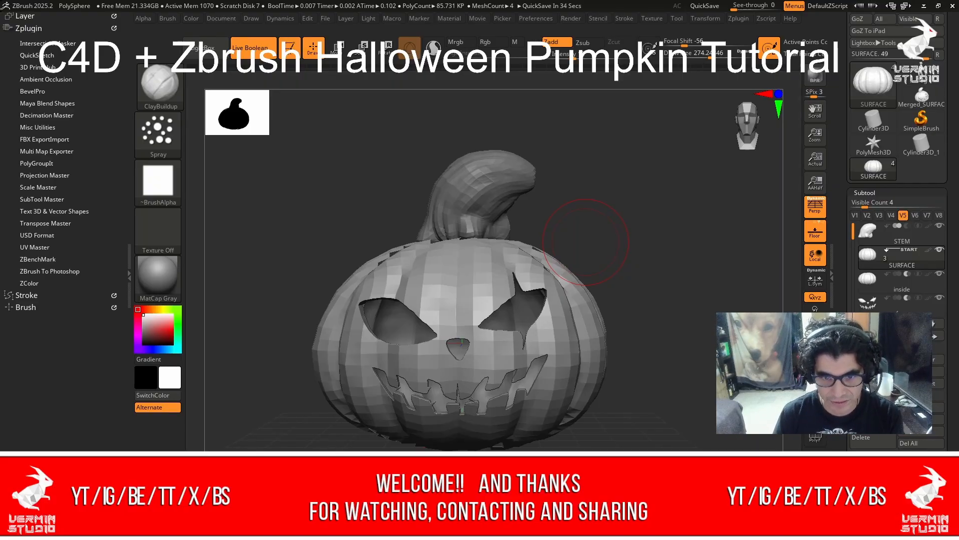
{"action": "key", "text": "alt+Tab"}
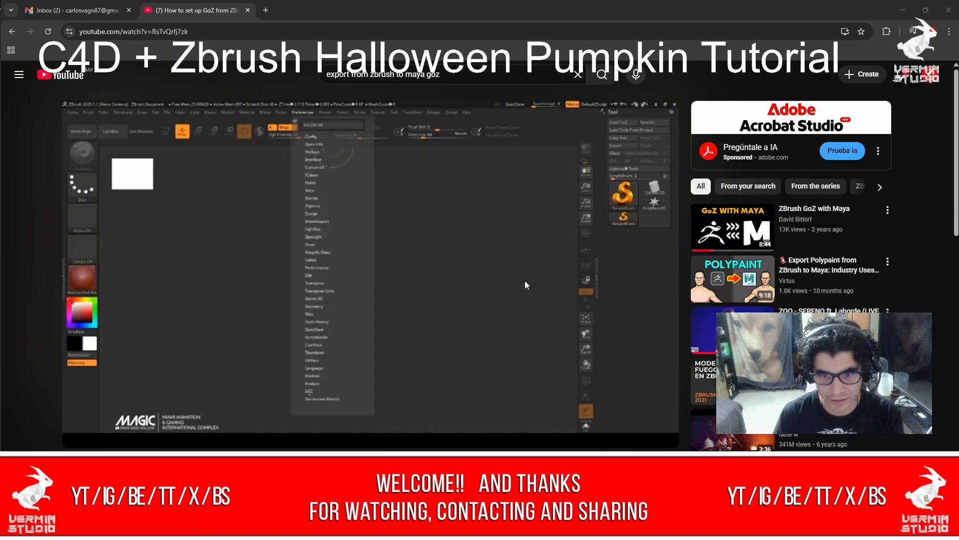
{"action": "key", "text": "alt+Tab"}
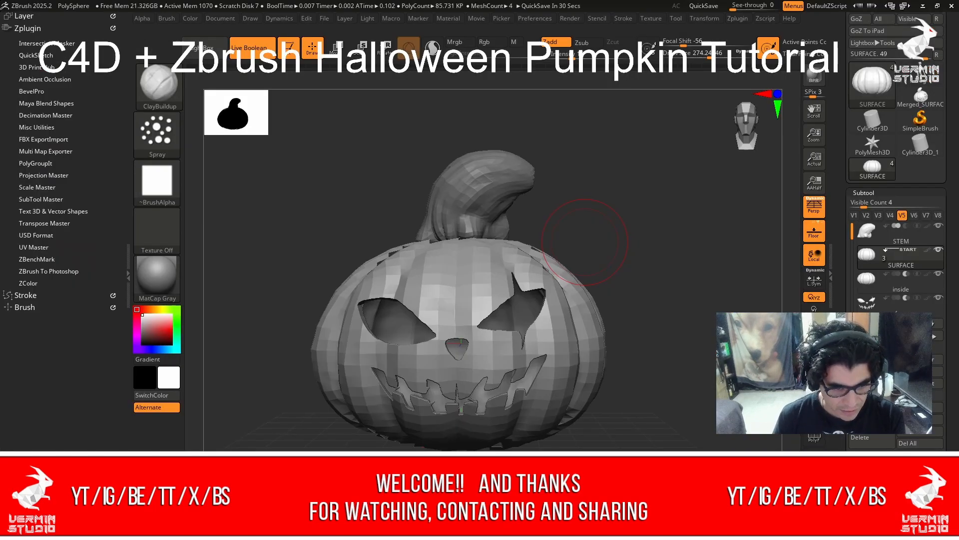
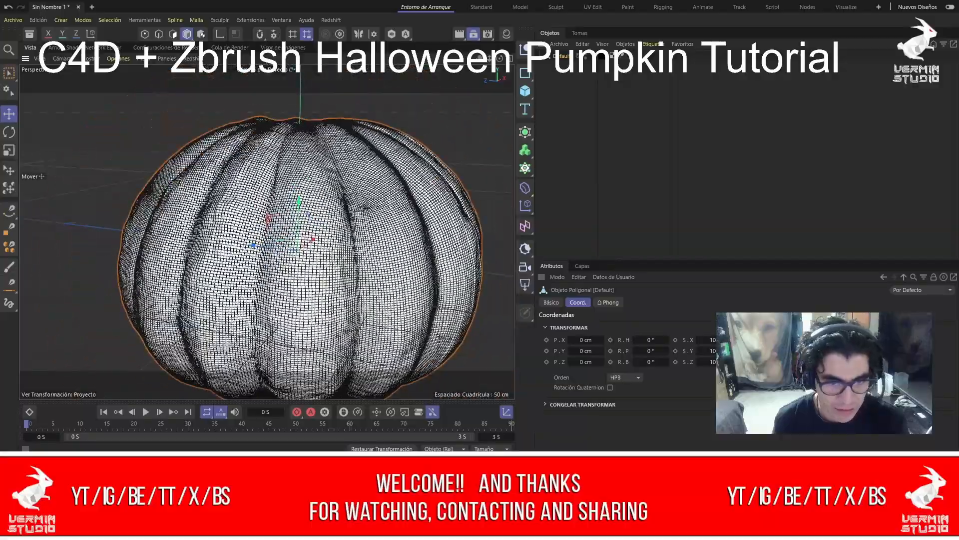
Set the perspective viewport to shaded display without mesh lines and examine the imported pumpkin.
{"action": "left_click_drag", "start_coordinate": [309, 230], "coordinate": [200, 229], "text": "alt"}
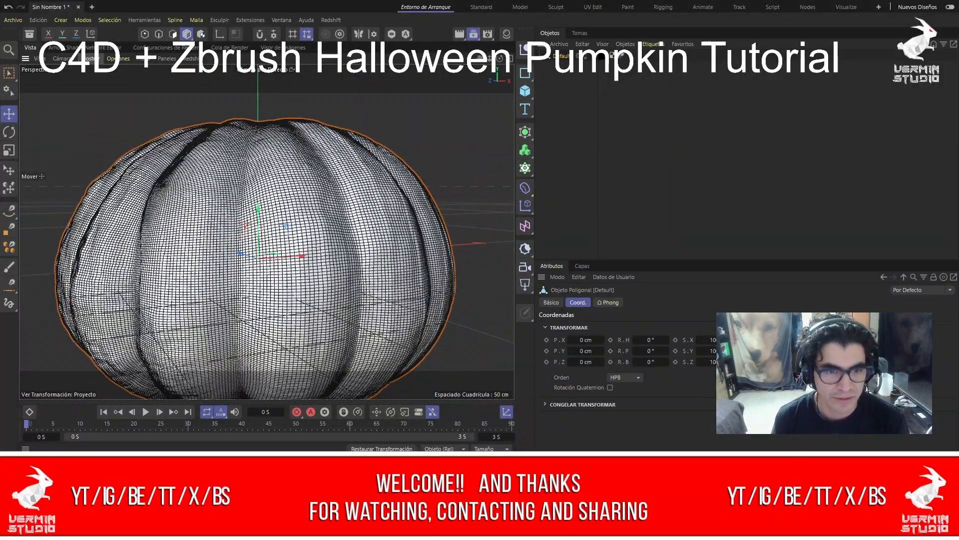
{"action": "left_click", "coordinate": [112, 71]}
{"action": "middle_click_drag", "start_coordinate": [267, 231], "coordinate": [297, 186], "text": "alt"}
{"action": "scroll", "coordinate": [267, 232], "scroll_direction": "down", "scroll_amount": 5}
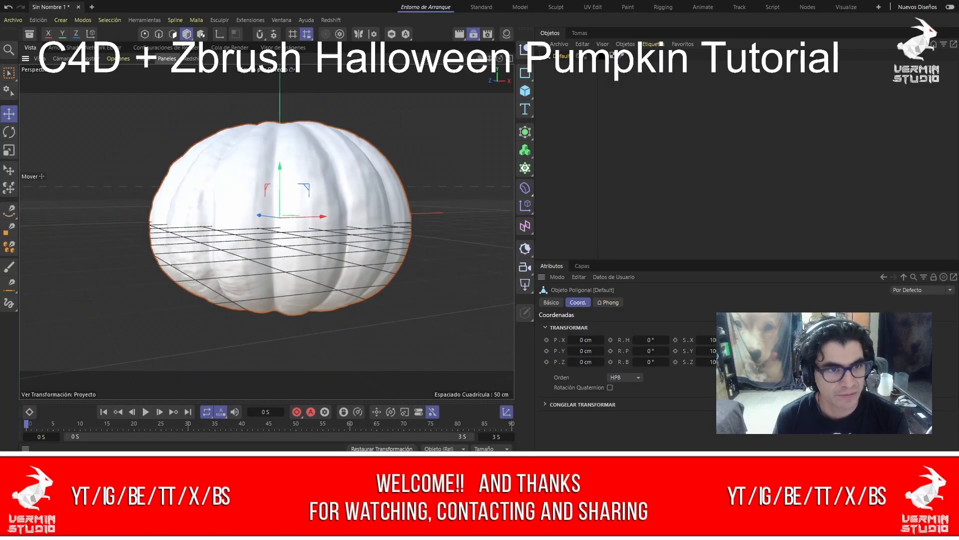
{"action": "left_click", "coordinate": [165, 215]}
{"action": "left_click_drag", "start_coordinate": [240, 200], "coordinate": [299, 245], "text": "alt"}
{"action": "middle_click_drag", "start_coordinate": [300, 244], "coordinate": [312, 291], "text": "alt"}
{"action": "left_click_drag", "start_coordinate": [219, 238], "coordinate": [211, 202], "text": "alt"}
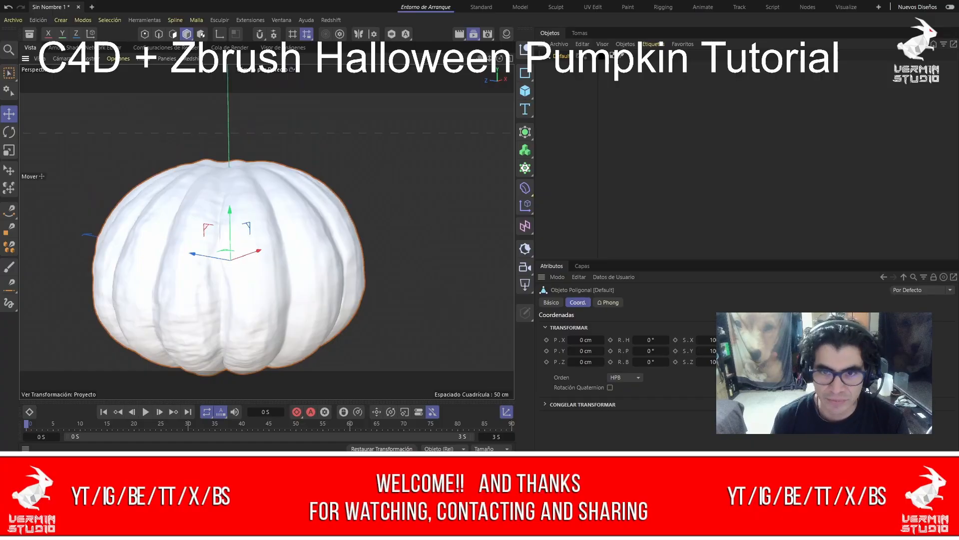
Rename the imported pumpkin object Default as Surface and deselect it.
{"action": "left_click", "coordinate": [650, 140]}
{"action": "left_click", "coordinate": [235, 250]}
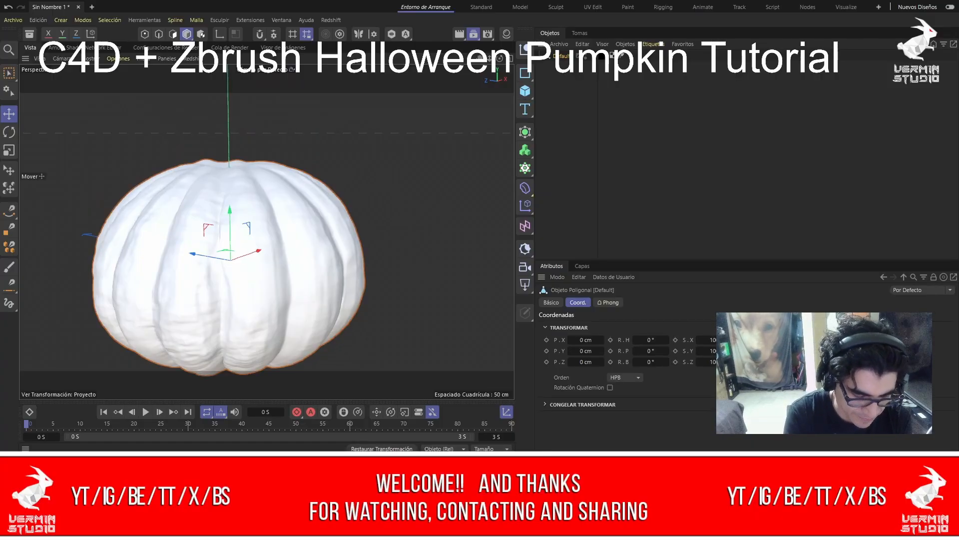
{"action": "type", "text": "Surface"}
{"action": "key", "text": "Return"}
{"action": "left_click", "coordinate": [649, 140]}
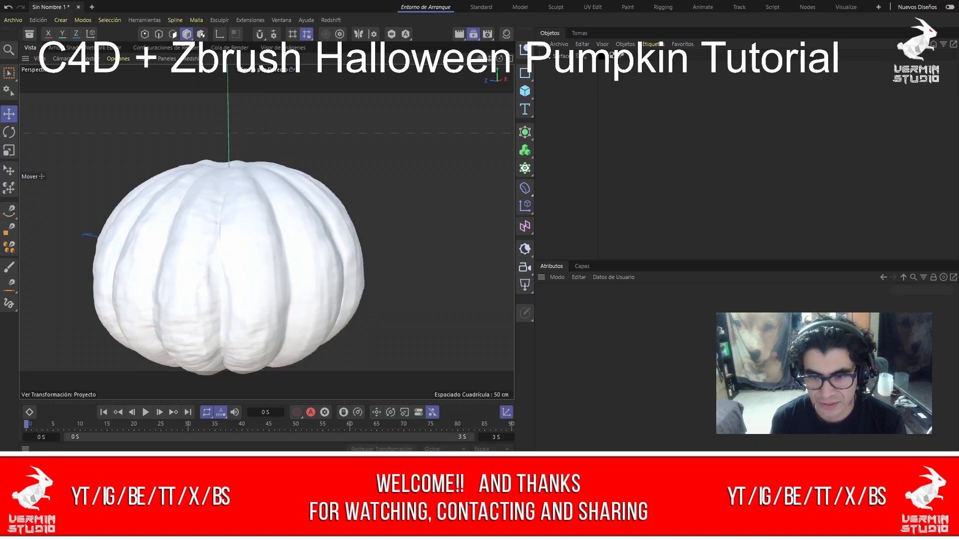
Set the scale of the newly imported Default object to 100 on X, Y and Z, and deselect it.
{"action": "double_click", "coordinate": [720, 341]}
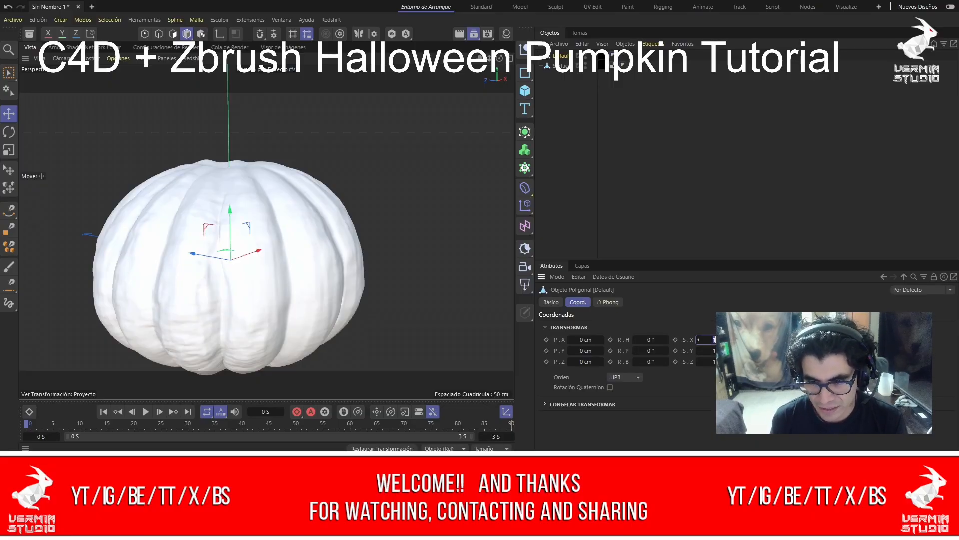
{"action": "left_click", "coordinate": [561, 66]}
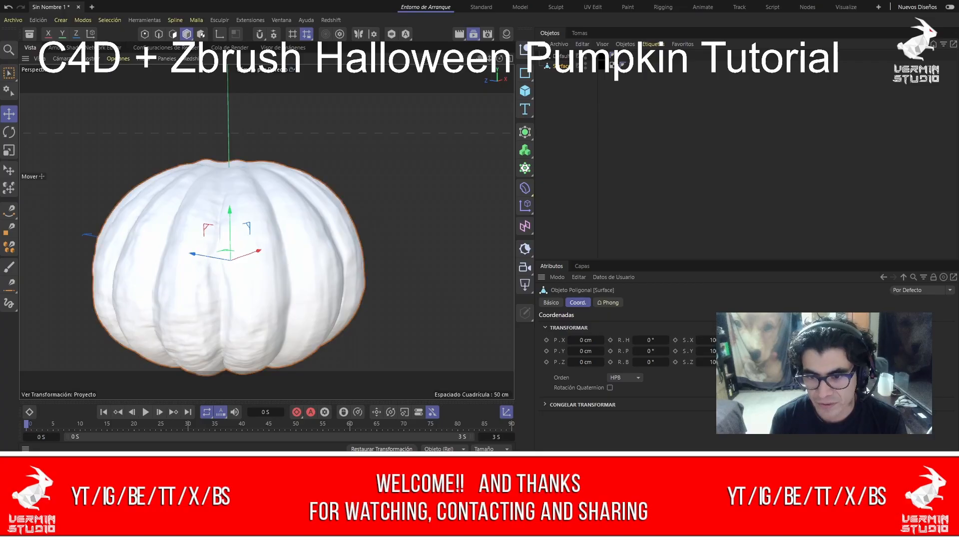
{"action": "left_click", "coordinate": [561, 56]}
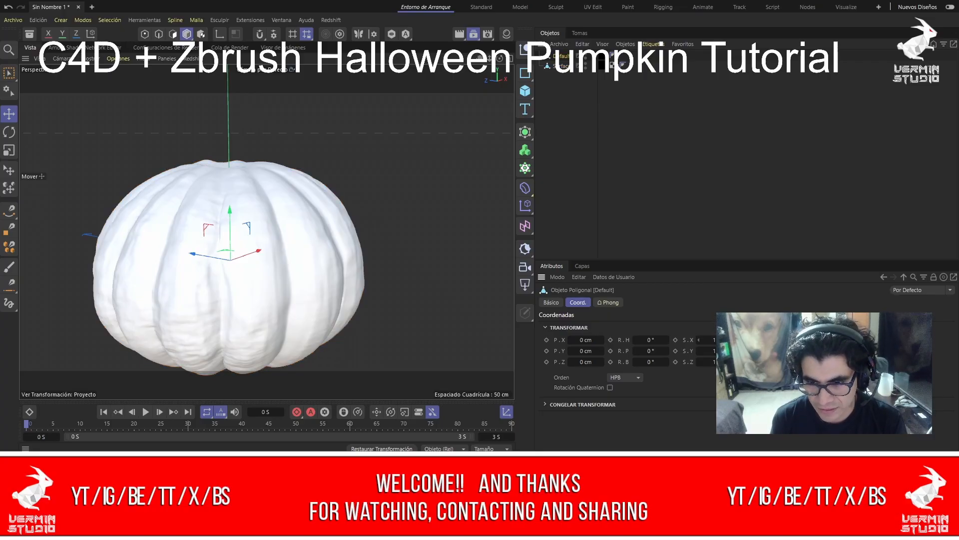
{"action": "double_click", "coordinate": [718, 340]}
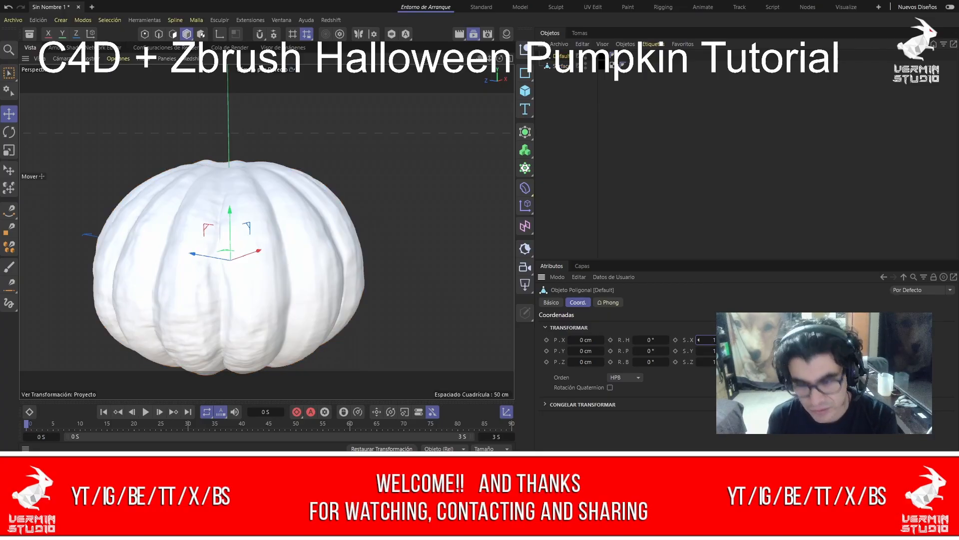
{"action": "type", "text": "100"}
{"action": "key", "text": "Tab"}
{"action": "type", "text": "100"}
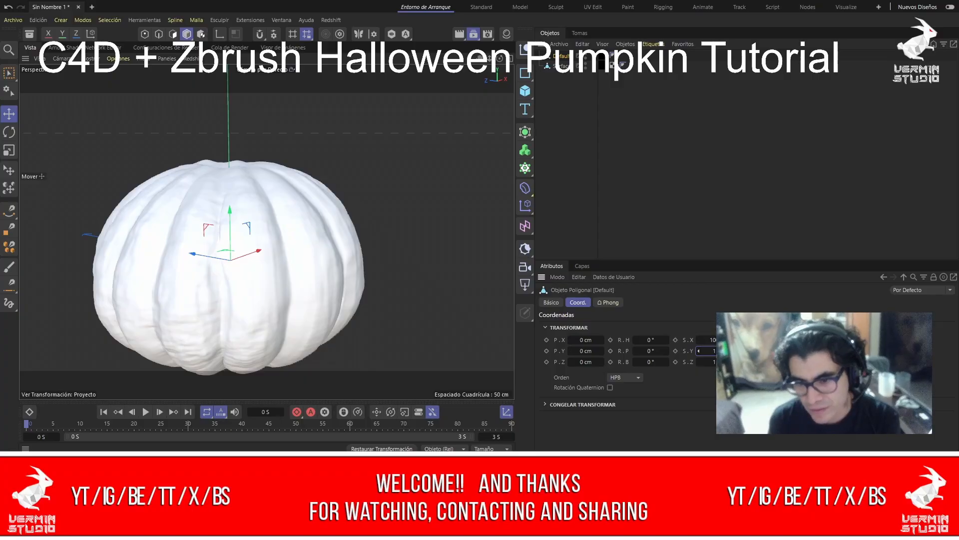
{"action": "key", "text": "Tab"}
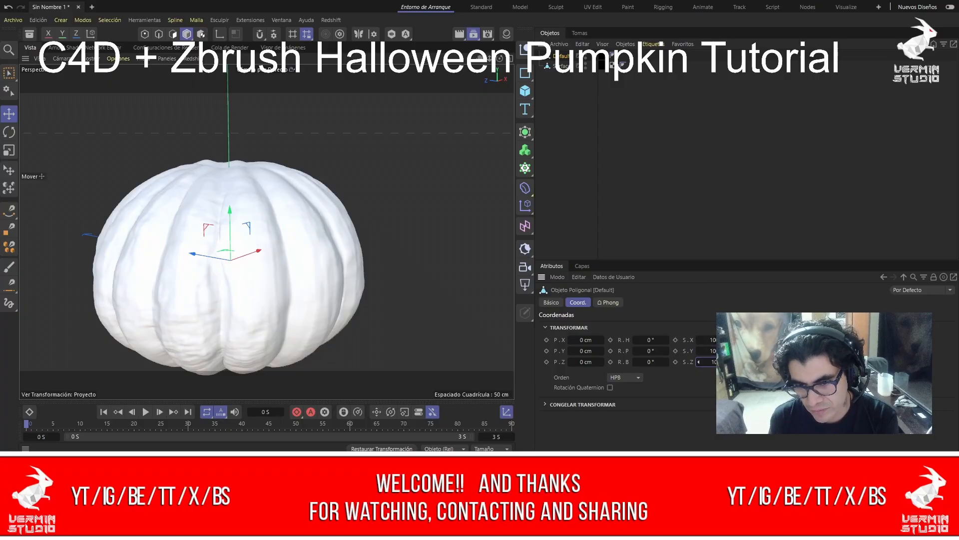
{"action": "left_click", "coordinate": [729, 190]}
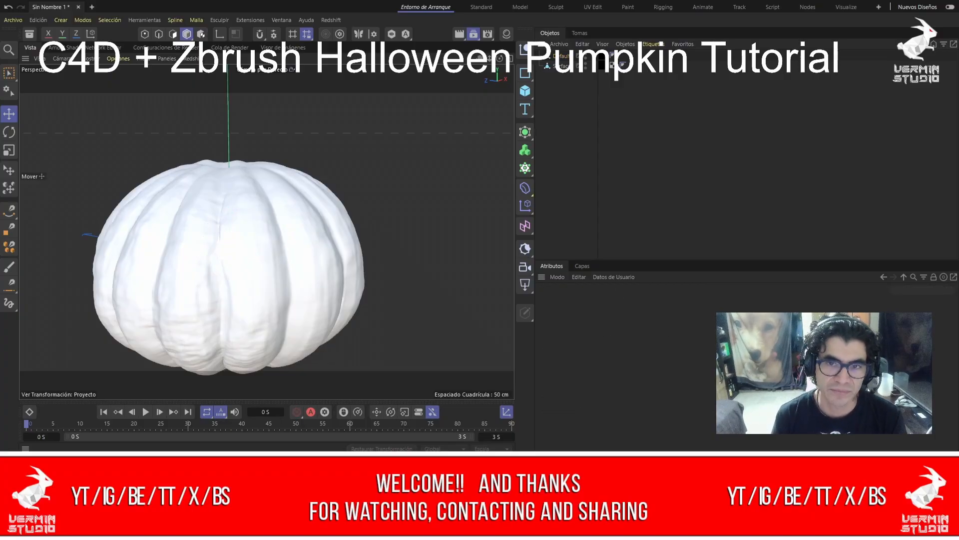
Switch the perspective viewport to wireframe lines and examine the nested Surface and Default pumpkin meshes.
{"action": "left_click", "coordinate": [561, 66]}
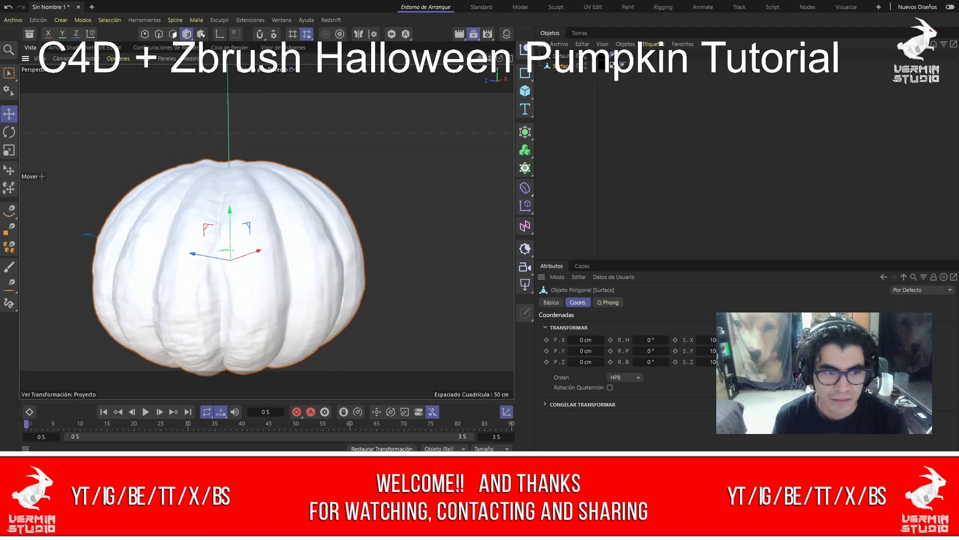
{"action": "left_click", "coordinate": [445, 170]}
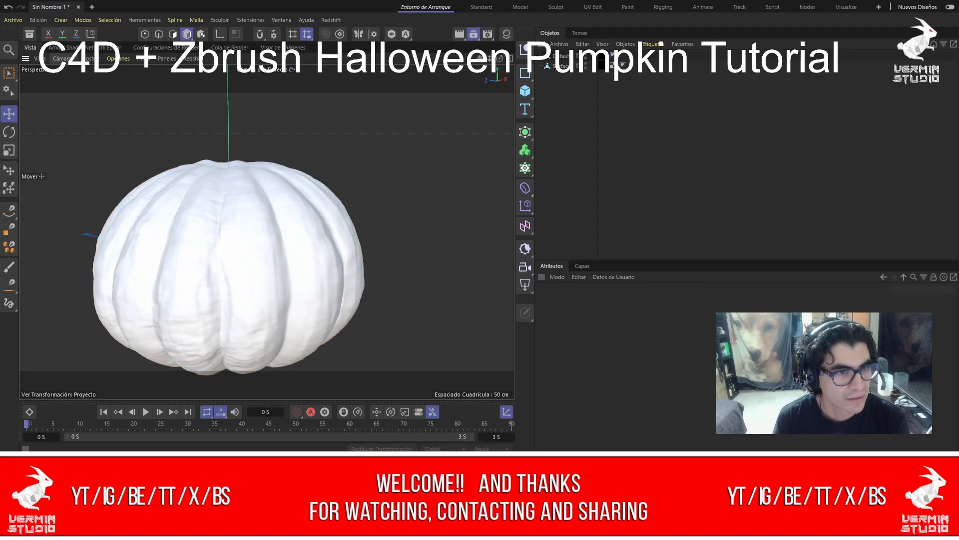
{"action": "left_click", "coordinate": [113, 134]}
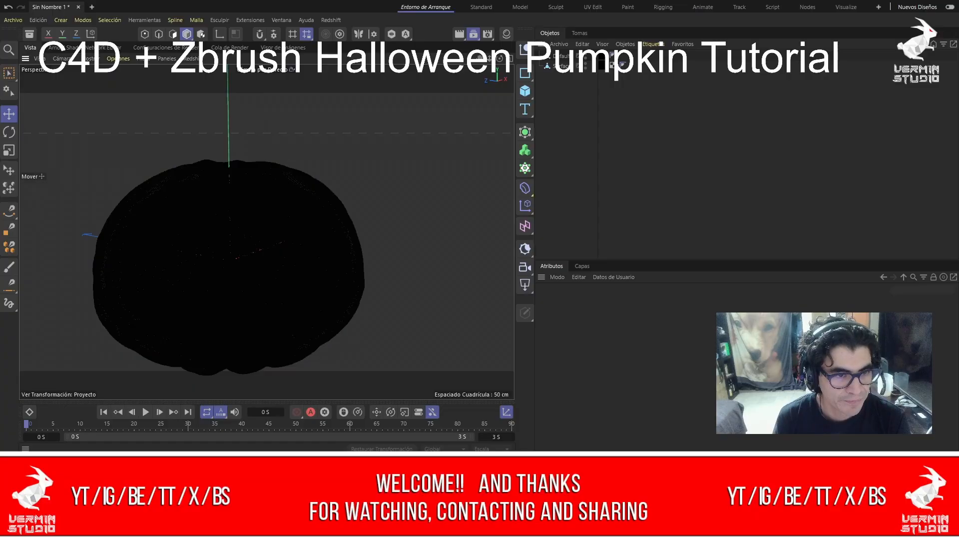
{"action": "scroll", "coordinate": [255, 183], "scroll_direction": "up", "scroll_amount": 10}
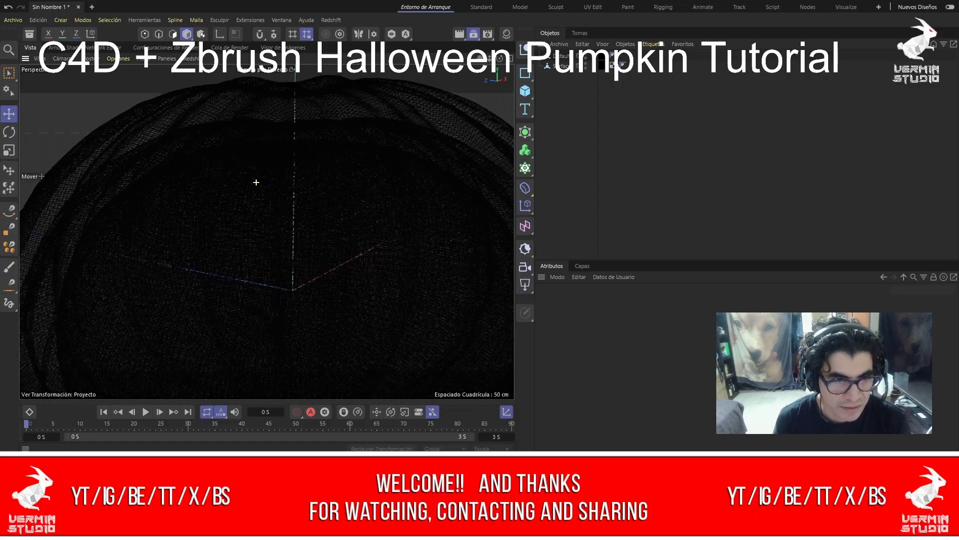
{"action": "scroll", "coordinate": [256, 182], "scroll_direction": "down", "scroll_amount": 10}
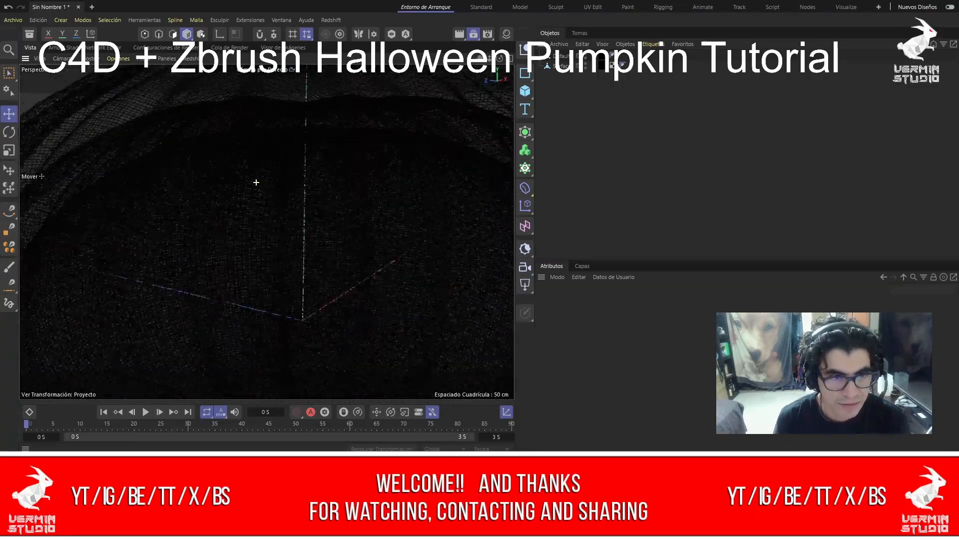
{"action": "scroll", "coordinate": [256, 182], "scroll_direction": "down", "scroll_amount": 2}
Hide the Default object, restore shaded display without mesh lines, and examine the Surface pumpkin from outside and inside.
{"action": "left_click", "coordinate": [562, 56]}
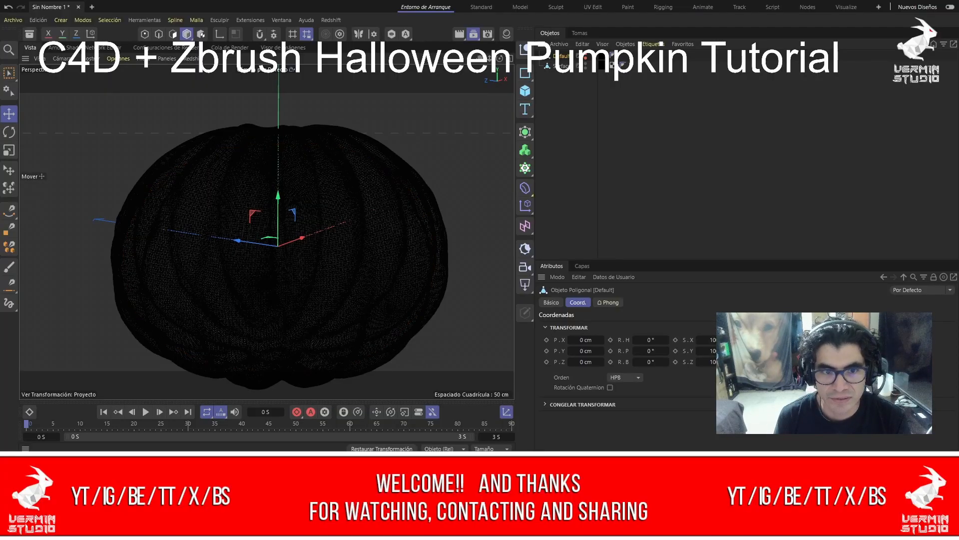
{"action": "left_click_drag", "start_coordinate": [361, 203], "coordinate": [378, 185], "text": "alt"}
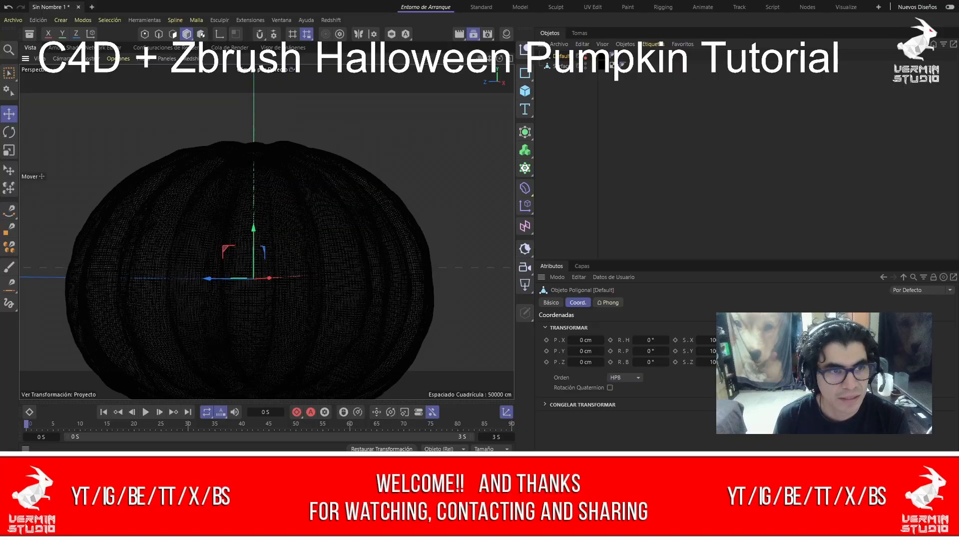
{"action": "left_click", "coordinate": [107, 70]}
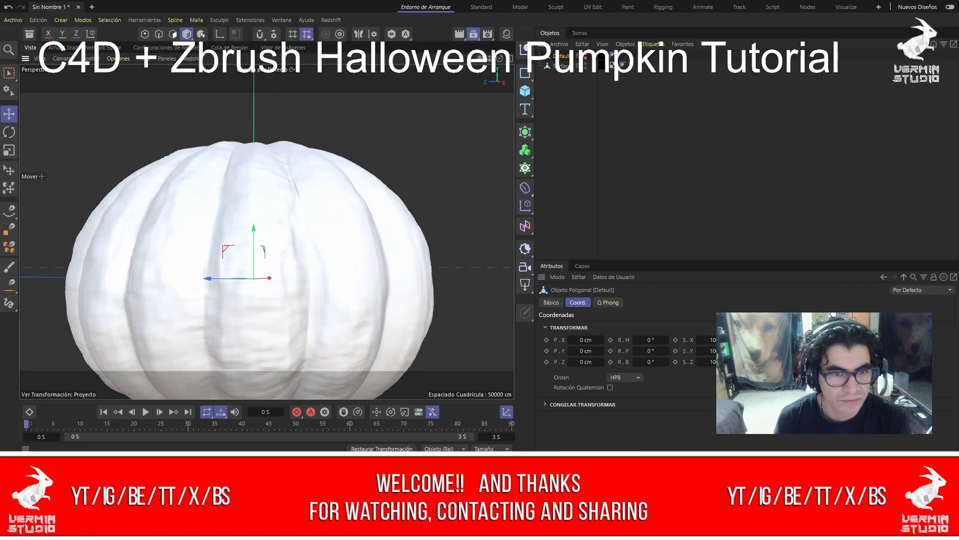
{"action": "scroll", "coordinate": [290, 247], "scroll_direction": "up", "scroll_amount": 6}
{"action": "mouse_move", "coordinate": [329, 240]}
{"action": "left_mouse_down", "text": "alt"}
{"action": "mouse_move", "coordinate": [395, 239]}
{"action": "mouse_move", "coordinate": [385, 239]}
{"action": "left_mouse_up", "text": "alt"}
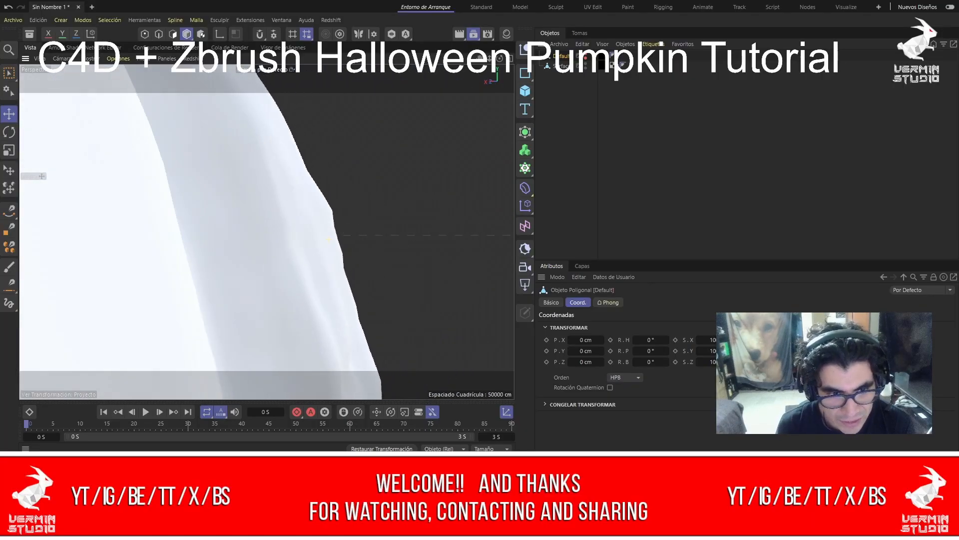
{"action": "scroll", "coordinate": [328, 239], "scroll_direction": "up", "scroll_amount": 10}
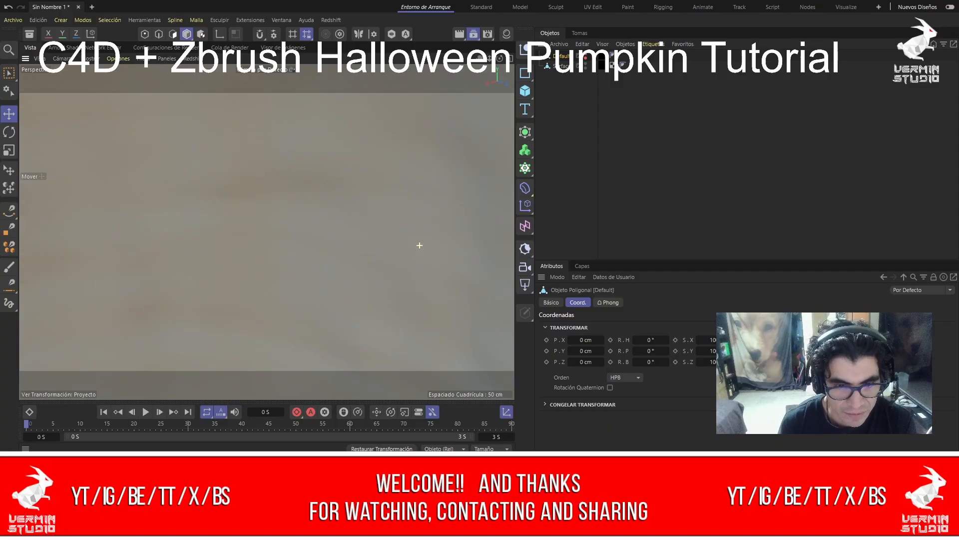
{"action": "scroll", "coordinate": [420, 244], "scroll_direction": "down", "scroll_amount": 8}
{"action": "scroll", "coordinate": [419, 245], "scroll_direction": "down", "scroll_amount": 2}
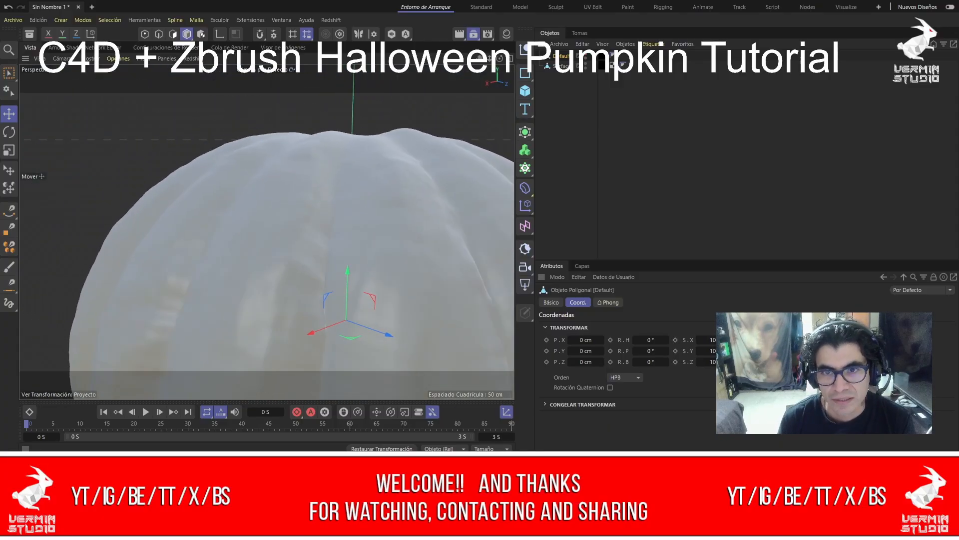
Try deleting the Default object, and undo the deletion.
{"action": "key", "text": "ctrl+shift+a"}
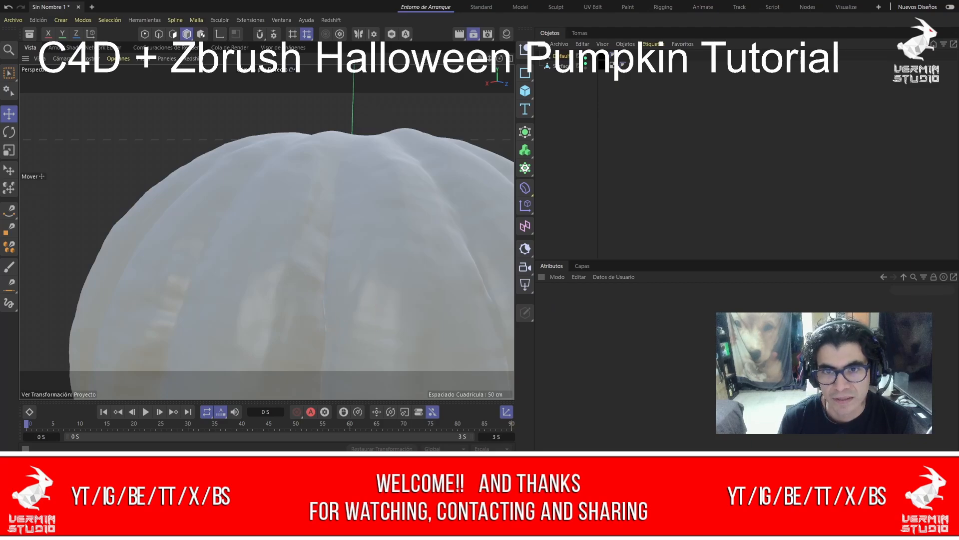
{"action": "left_click", "coordinate": [561, 56]}
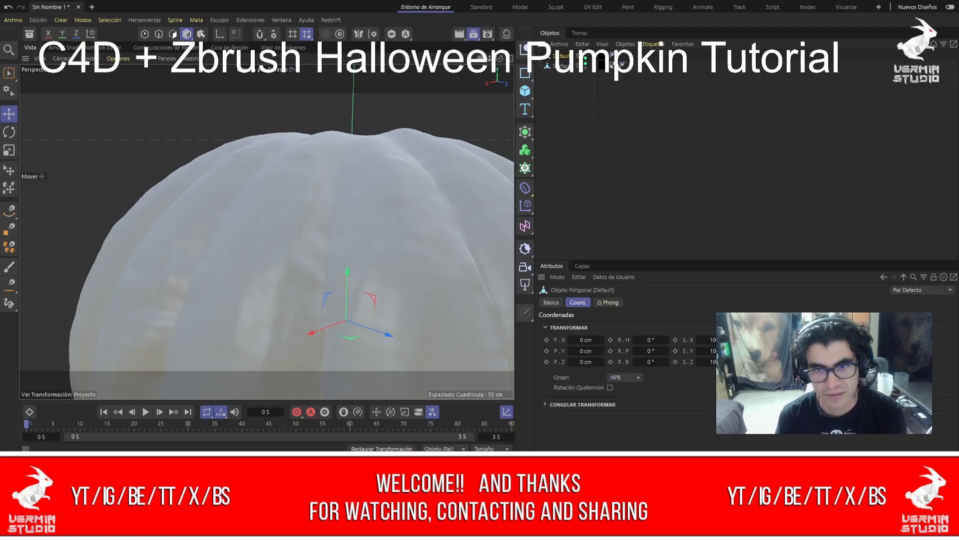
{"action": "key", "text": "Delete"}
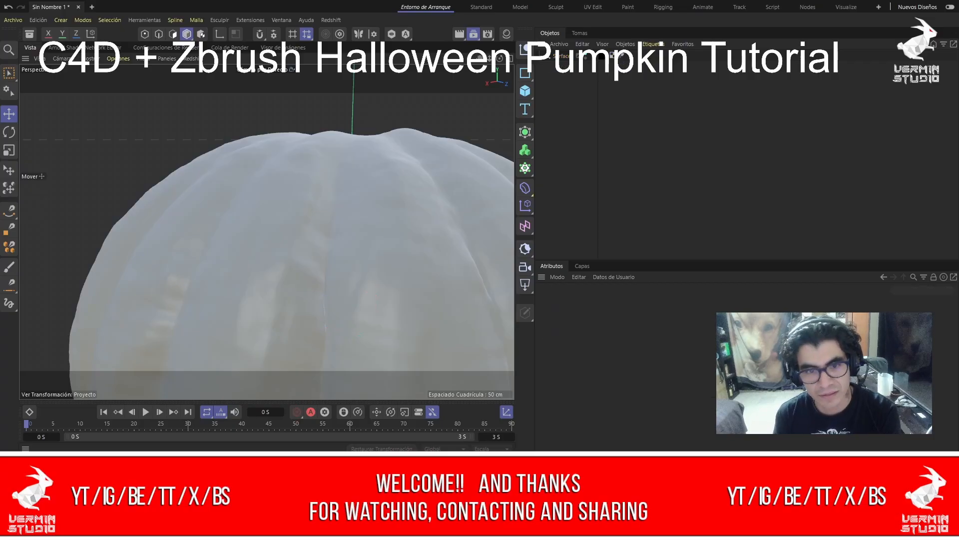
{"action": "left_click", "coordinate": [562, 56]}
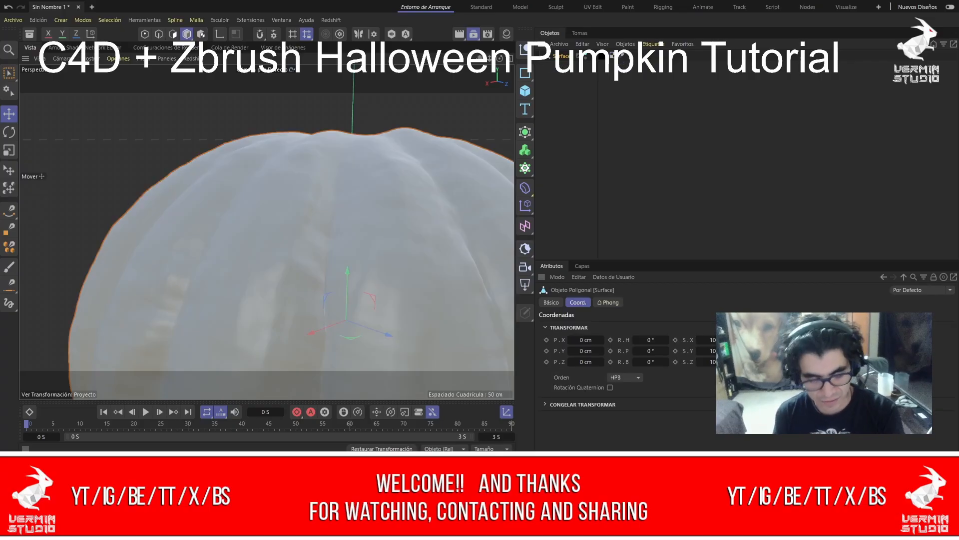
{"action": "key", "text": "ctrl+z"}
{"action": "key", "text": "ctrl+z"}
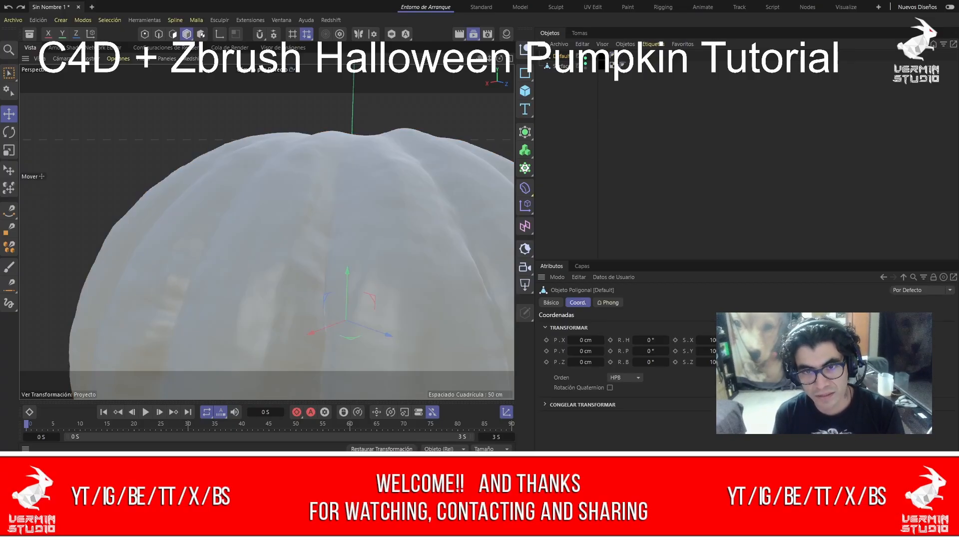
Hide the Surface object and examine the inner Default pumpkin shell on its own.
{"action": "left_click", "coordinate": [562, 66]}
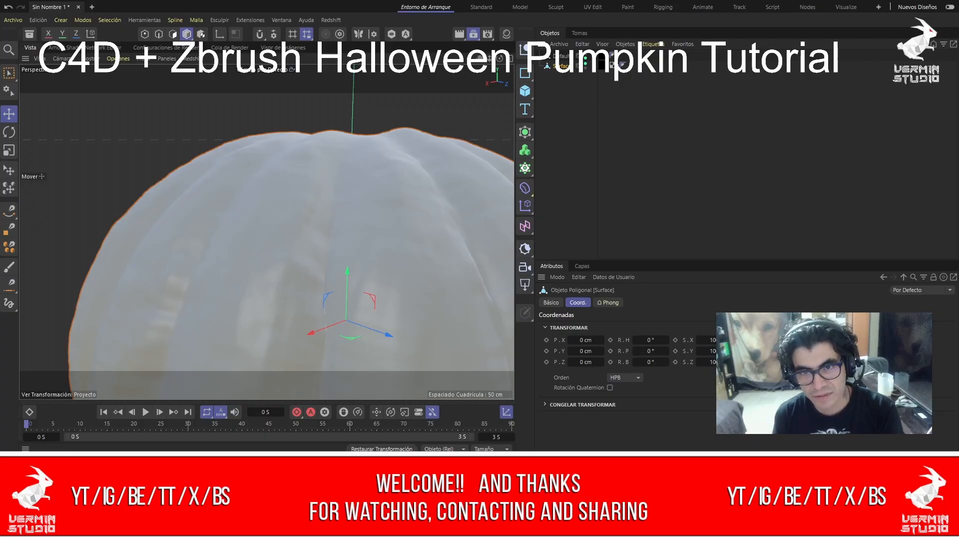
{"action": "left_click", "coordinate": [586, 64]}
{"action": "left_click", "coordinate": [586, 64]}
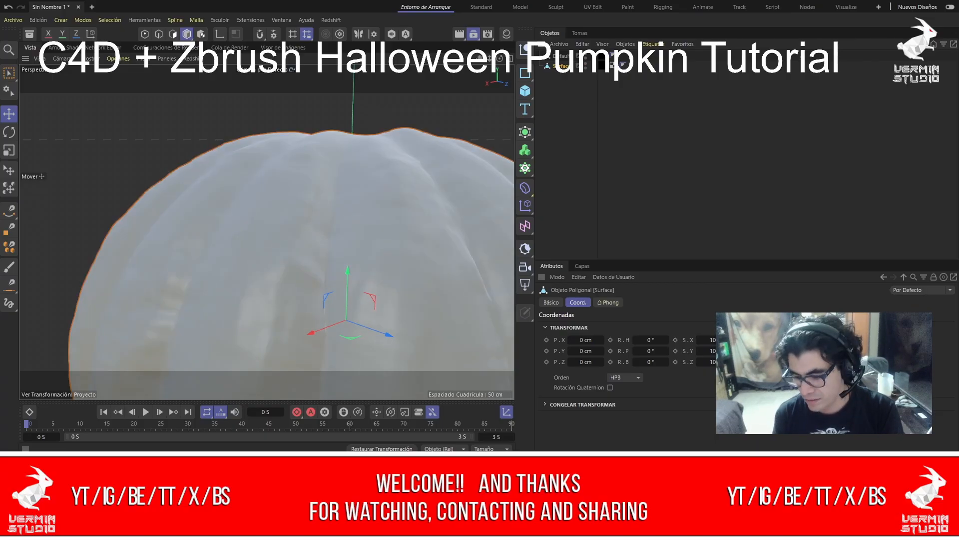
{"action": "key", "text": "ctrl+shift+a"}
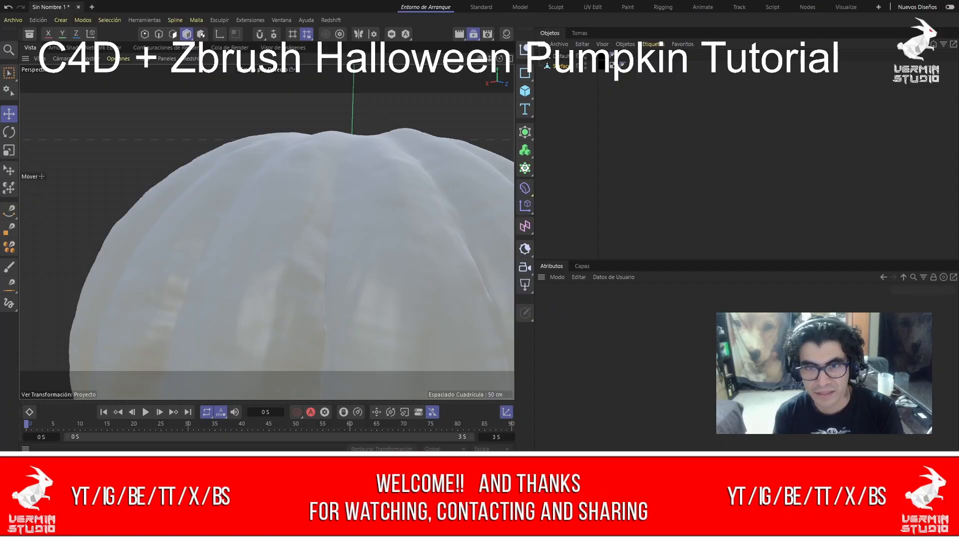
{"action": "left_click", "coordinate": [561, 66]}
{"action": "left_click", "coordinate": [586, 64]}
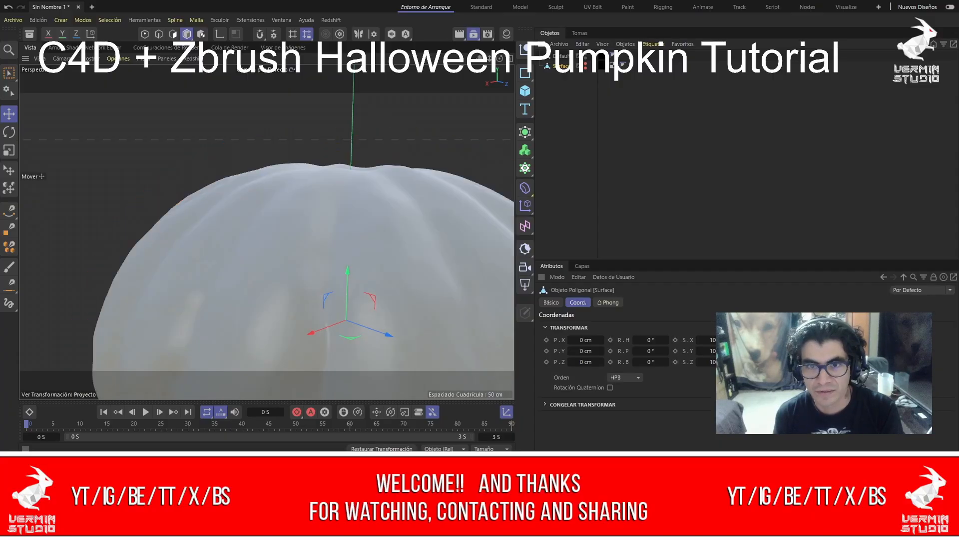
{"action": "scroll", "coordinate": [349, 281], "scroll_direction": "up", "scroll_amount": 7}
{"action": "left_click_drag", "start_coordinate": [400, 280], "coordinate": [350, 267], "text": "alt"}
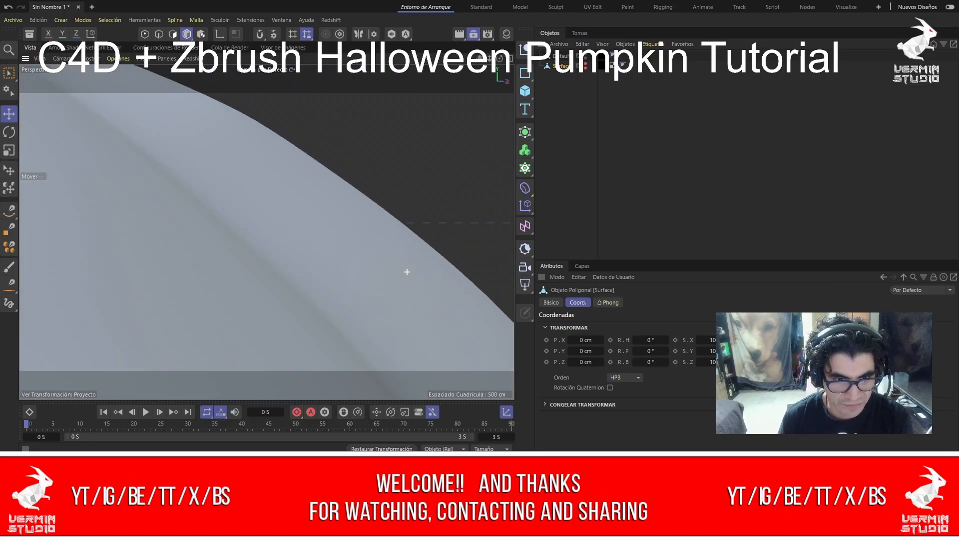
{"action": "left_click_drag", "start_coordinate": [265, 231], "coordinate": [375, 262], "text": "alt"}
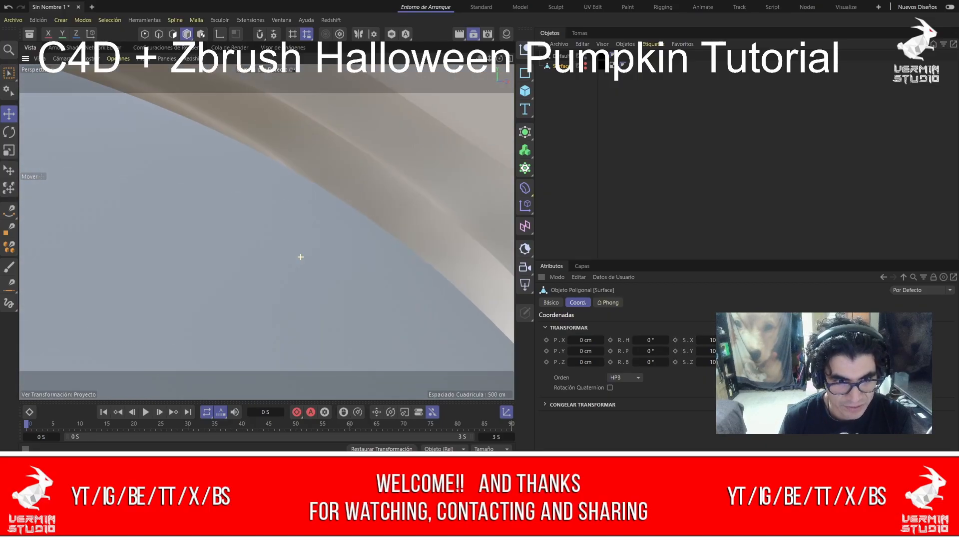
Select the Default object, set the viewport to Gouraud shading with lines, and examine its polygon mesh.
{"action": "left_click", "coordinate": [561, 56]}
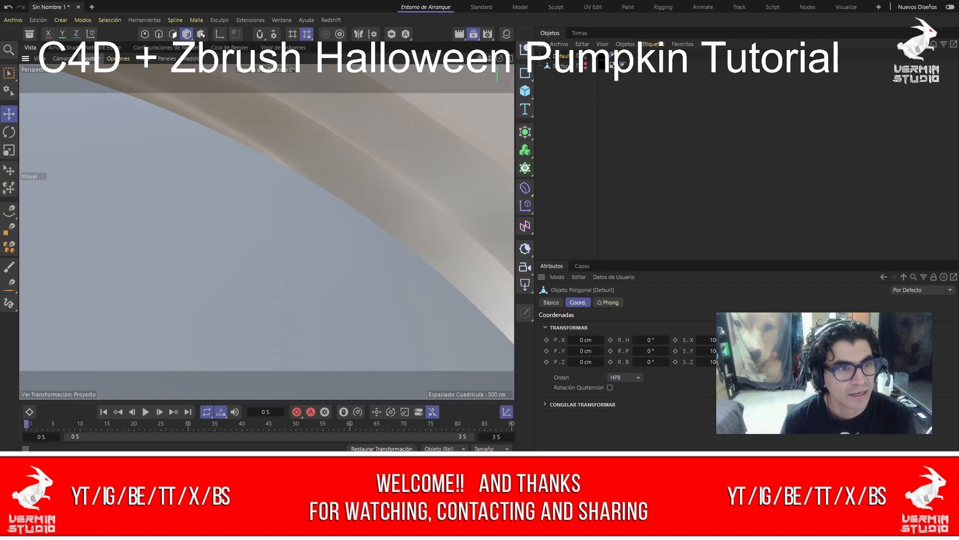
{"action": "key", "text": "n"}
{"action": "key", "text": "b"}
{"action": "mouse_move", "coordinate": [322, 146]}
{"action": "left_mouse_down", "text": "alt"}
{"action": "mouse_move", "coordinate": [365, 139]}
{"action": "mouse_move", "coordinate": [295, 152]}
{"action": "mouse_move", "coordinate": [306, 154]}
{"action": "left_mouse_up", "text": "alt"}
{"action": "scroll", "coordinate": [321, 146], "scroll_direction": "down", "scroll_amount": 10}
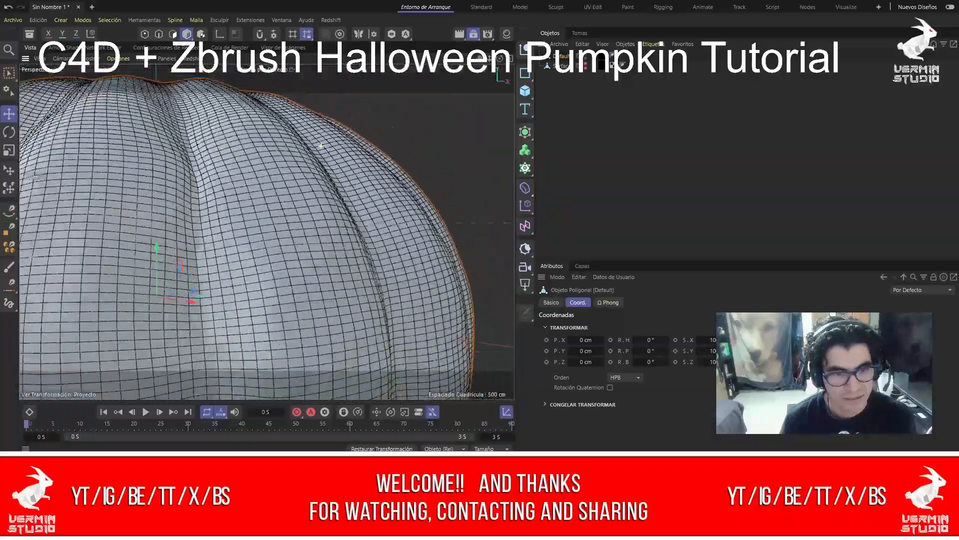
{"action": "middle_click_drag", "start_coordinate": [311, 189], "coordinate": [267, 235], "text": "alt"}
{"action": "scroll", "coordinate": [170, 242], "scroll_direction": "up", "scroll_amount": 7}
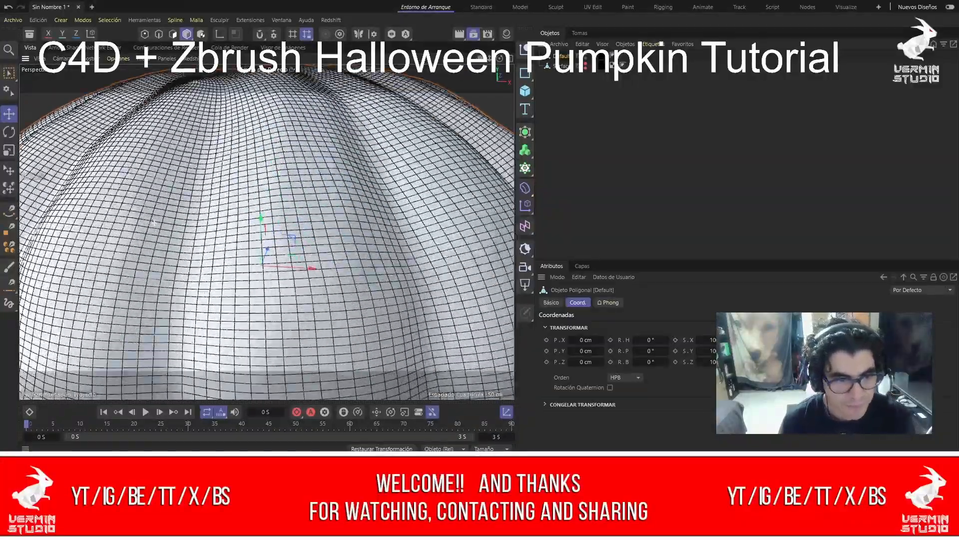
{"action": "scroll", "coordinate": [170, 242], "scroll_direction": "down", "scroll_amount": 4}
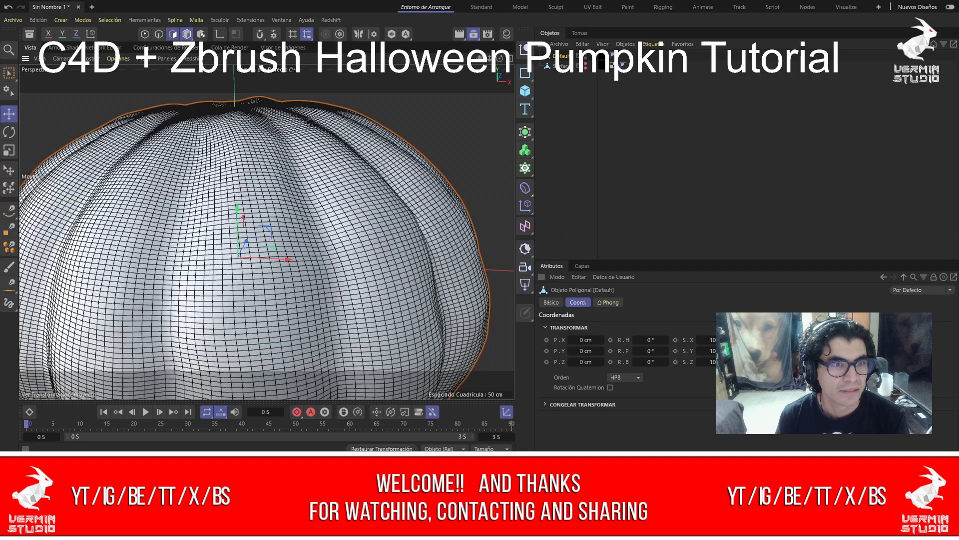
Switch to polygon mode, try Loop Selection on the Default object's outer polygons, and clear the selection.
{"action": "left_click", "coordinate": [173, 34]}
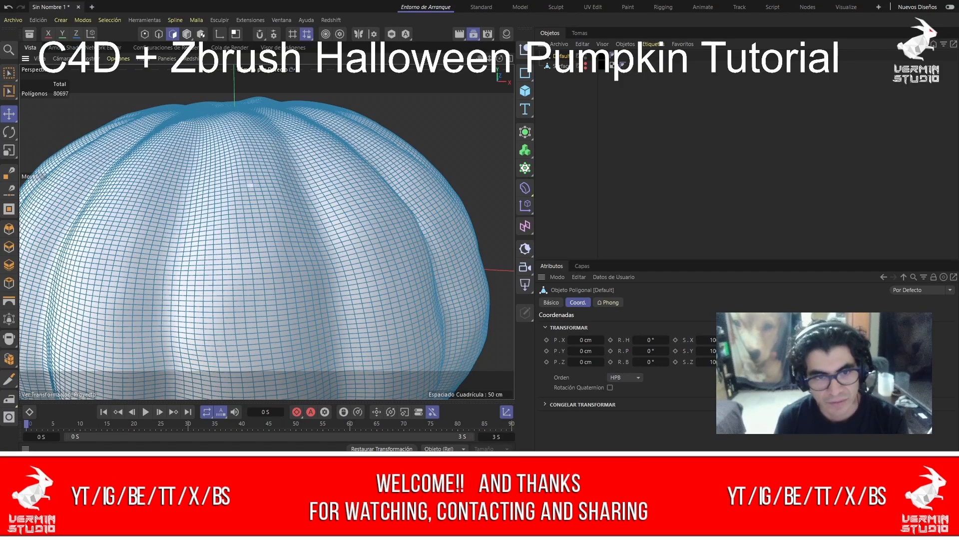
{"action": "key", "text": "u"}
{"action": "key", "text": "l"}
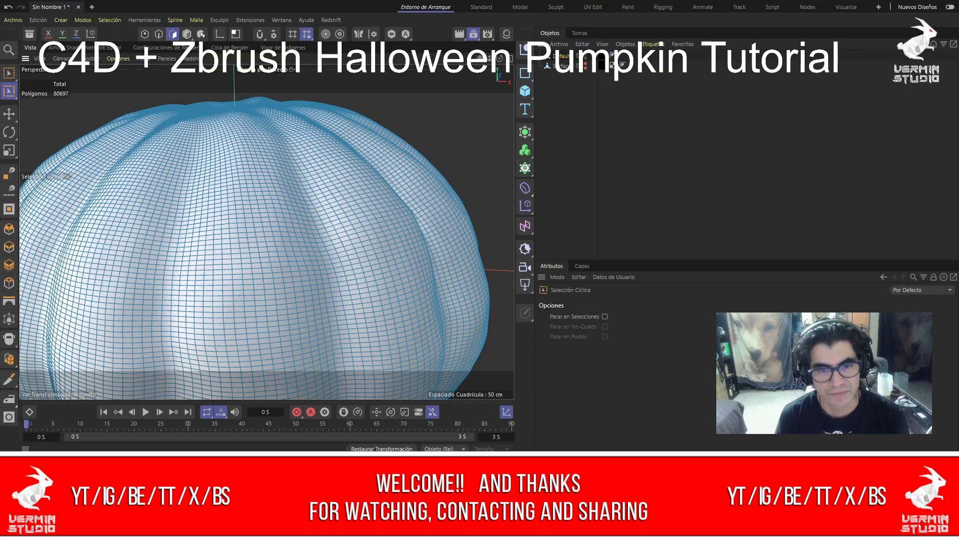
{"action": "left_click", "coordinate": [649, 150]}
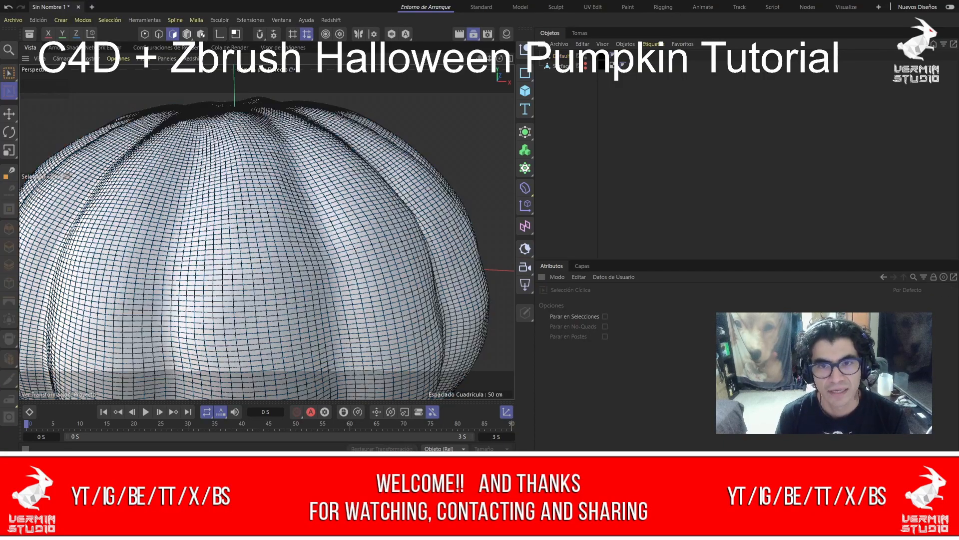
{"action": "left_click", "coordinate": [561, 56]}
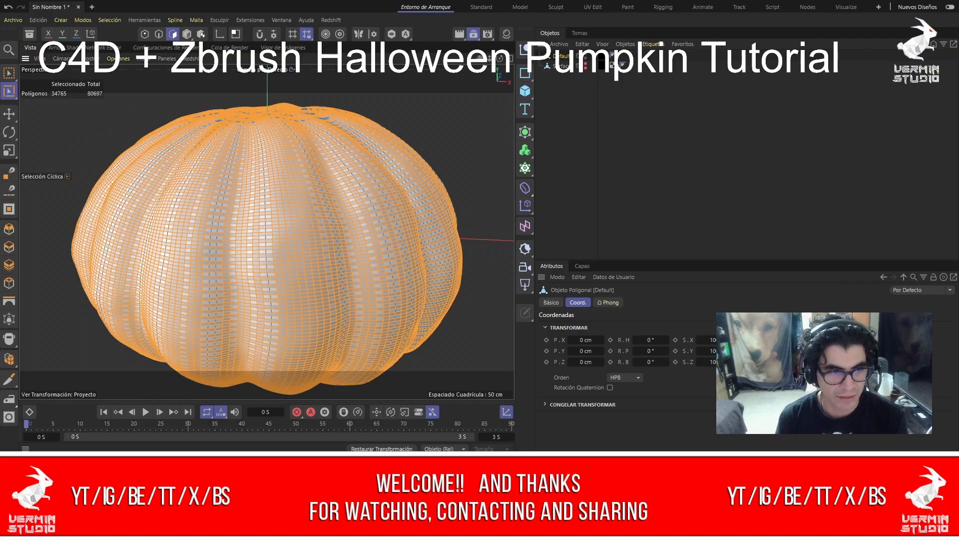
{"action": "key", "text": "ctrl+shift+a"}
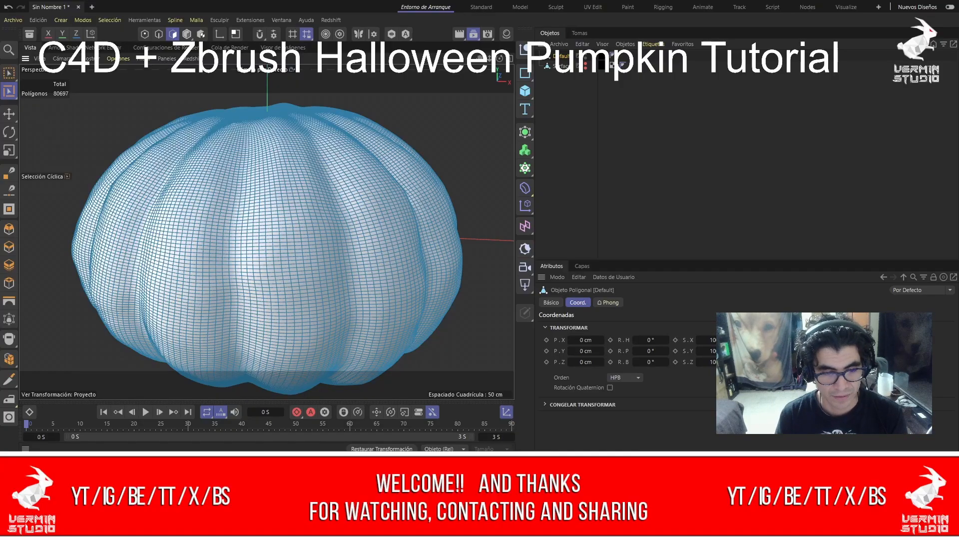
Loop-select the polygons of the Default object's outer shell and move them up well clear of the inner shell.
{"action": "left_click", "coordinate": [269, 240]}
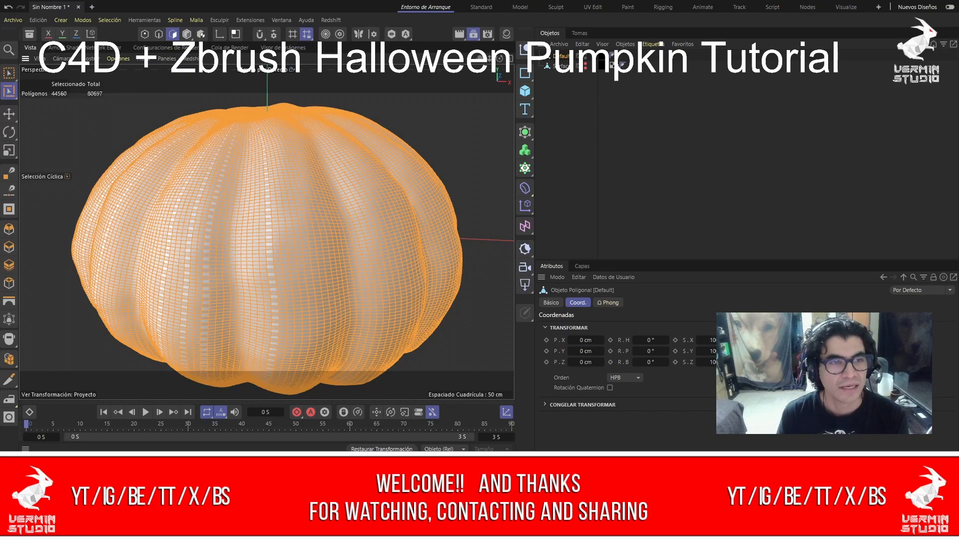
{"action": "key", "text": "e"}
{"action": "left_click_drag", "start_coordinate": [267, 189], "coordinate": [267, 65]}
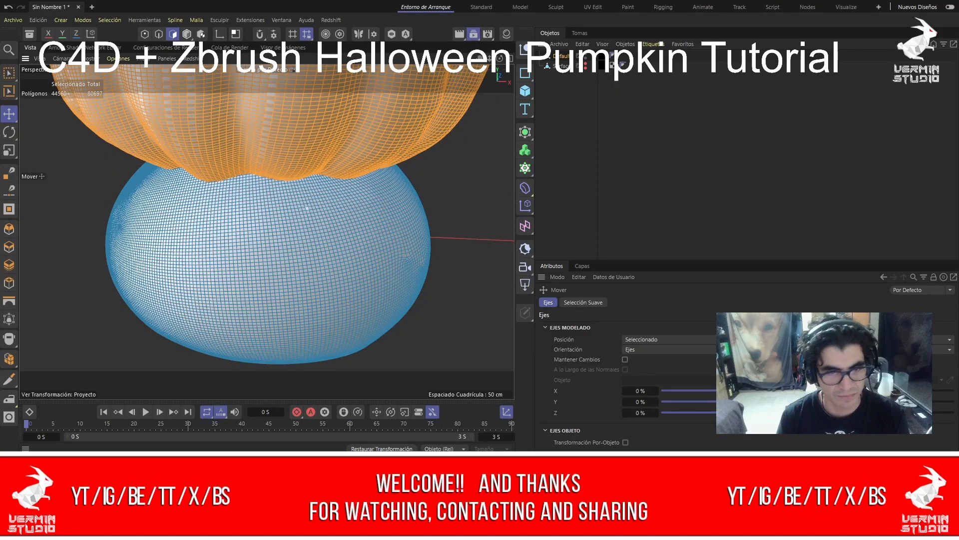
{"action": "scroll", "coordinate": [307, 209], "scroll_direction": "down", "scroll_amount": 8}
{"action": "middle_click_drag", "start_coordinate": [303, 200], "coordinate": [273, 268], "text": "alt"}
{"action": "left_click_drag", "start_coordinate": [261, 167], "coordinate": [261, 89]}
{"action": "middle_click_drag", "start_coordinate": [237, 248], "coordinate": [253, 205], "text": "alt"}
{"action": "scroll", "coordinate": [252, 205], "scroll_direction": "up", "scroll_amount": 8}
{"action": "scroll", "coordinate": [252, 206], "scroll_direction": "down", "scroll_amount": 5}
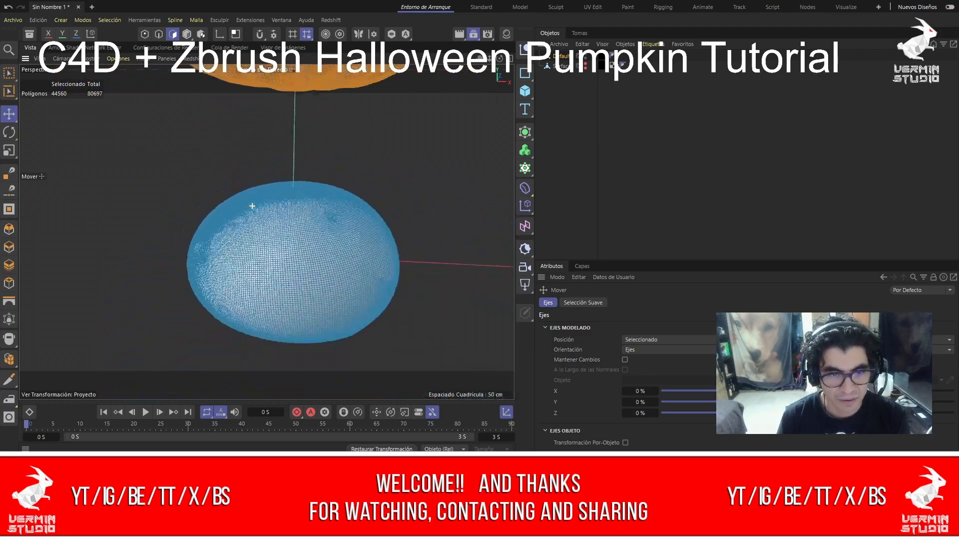
{"action": "scroll", "coordinate": [253, 206], "scroll_direction": "down", "scroll_amount": 5}
{"action": "left_click_drag", "start_coordinate": [252, 206], "coordinate": [407, 190], "text": "alt"}
Undo the outer shell's moves, try raising the smaller loop selection of polygons, and undo that move and its selection.
{"action": "key", "text": "ctrl+z"}
{"action": "key", "text": "ctrl+z"}
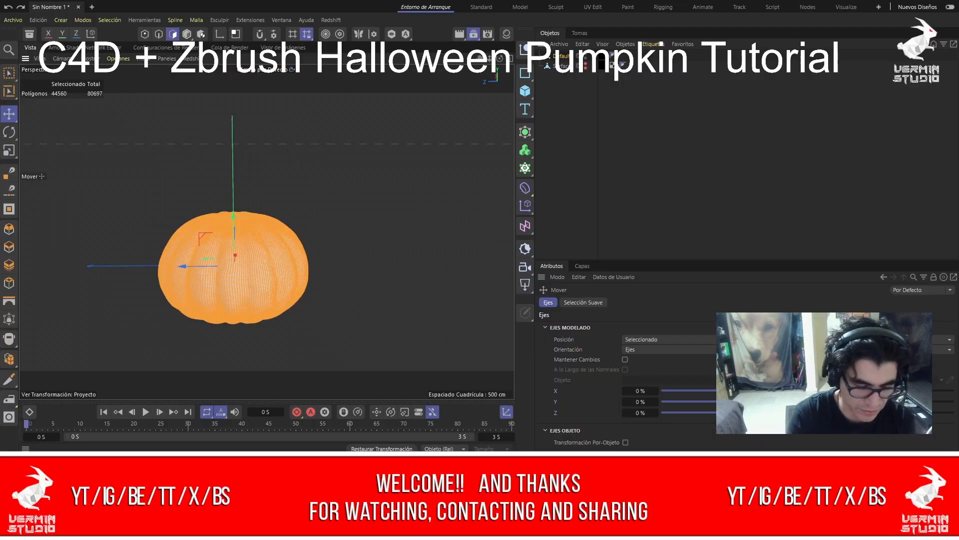
{"action": "key", "text": "ctrl+z"}
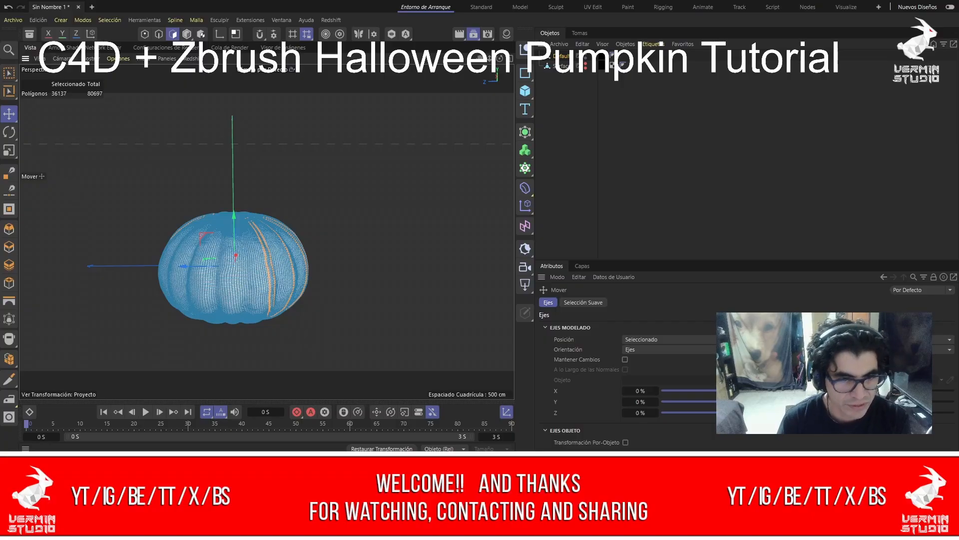
{"action": "left_click_drag", "start_coordinate": [234, 216], "coordinate": [233, 114]}
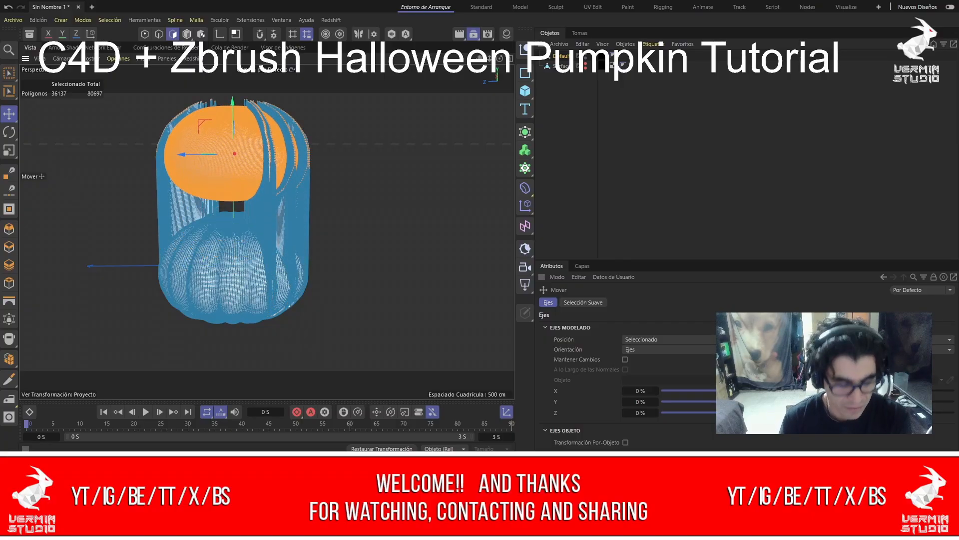
{"action": "key", "text": "ctrl+z"}
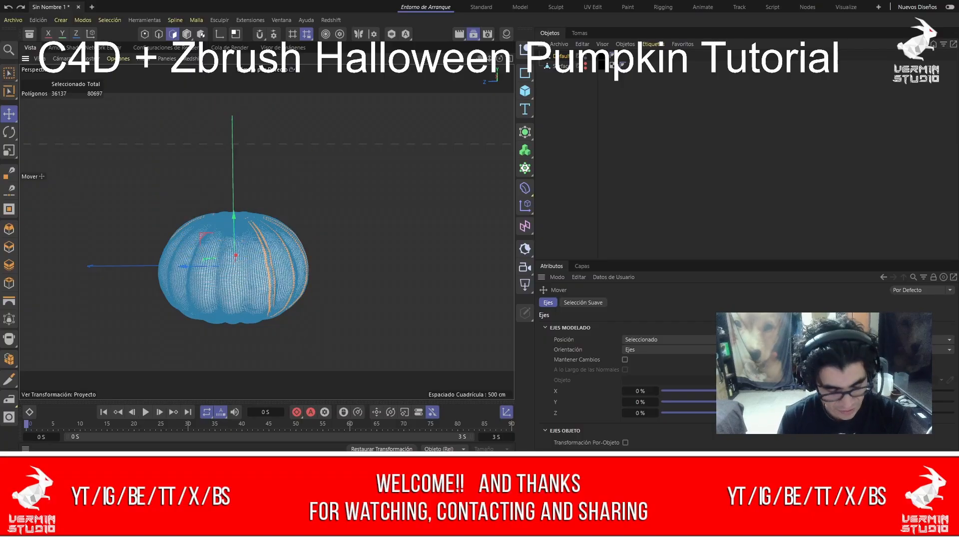
{"action": "key", "text": "ctrl+z"}
{"action": "scroll", "coordinate": [321, 262], "scroll_direction": "up", "scroll_amount": 15}
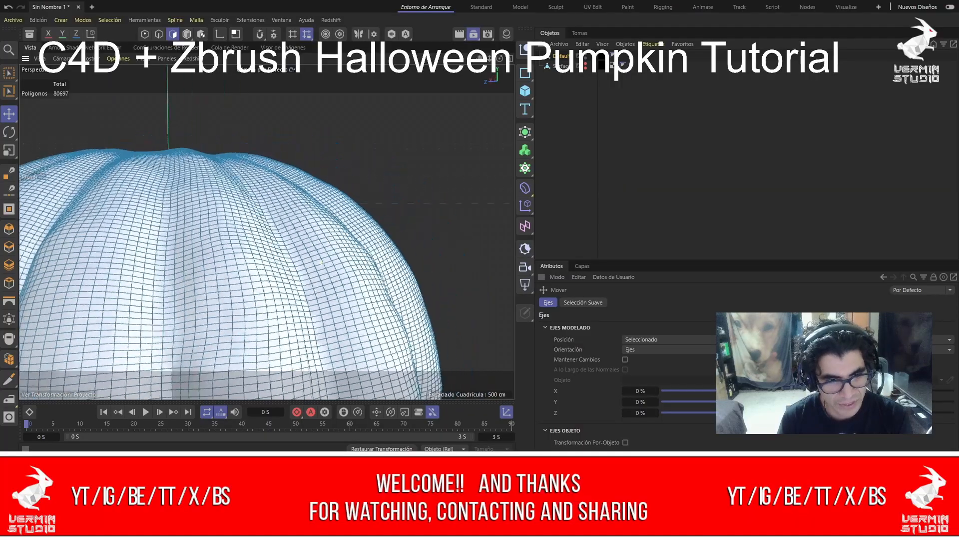
{"action": "scroll", "coordinate": [321, 262], "scroll_direction": "up", "scroll_amount": 3}
{"action": "scroll", "coordinate": [320, 262], "scroll_direction": "down", "scroll_amount": 3}
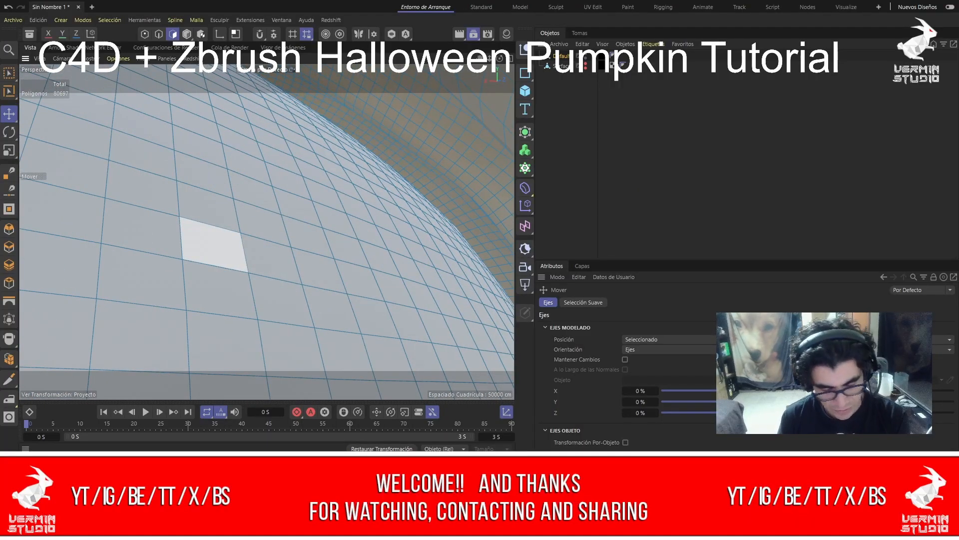
Loop-select polygons across the Default object's inner shell, inspect the selection from inside, and delete the selected polygons.
{"action": "key", "text": "u"}
{"action": "key", "text": "l"}
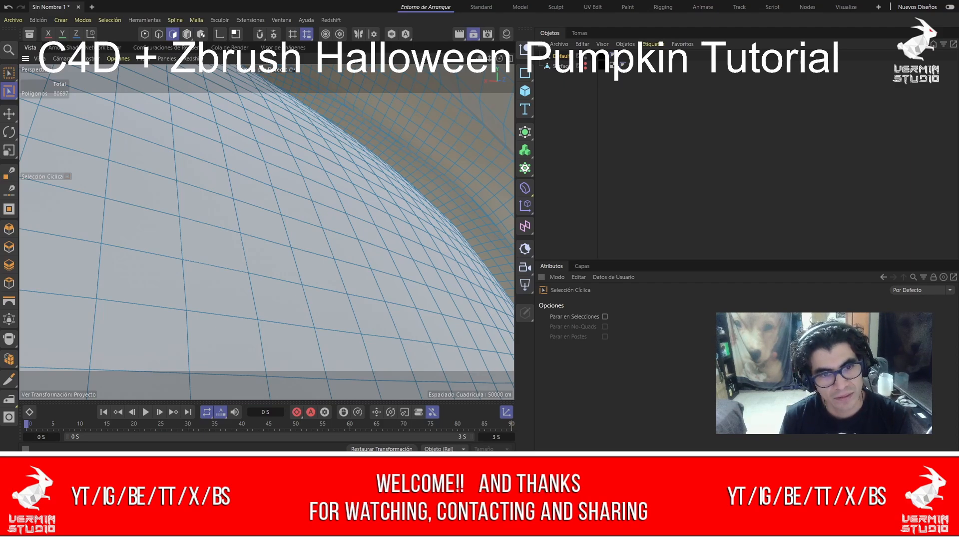
{"action": "left_click", "coordinate": [280, 227]}
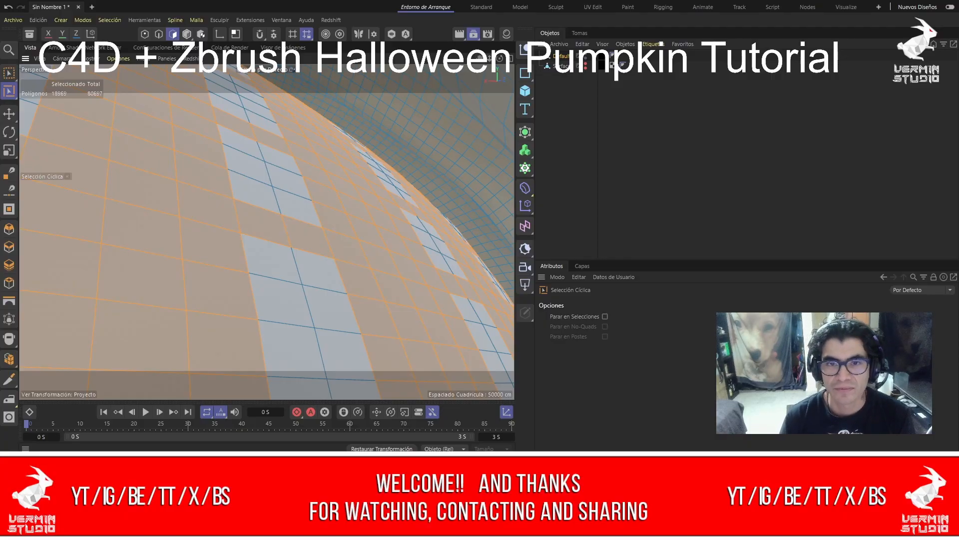
{"action": "left_click_drag", "start_coordinate": [266, 231], "coordinate": [425, 232], "text": "alt"}
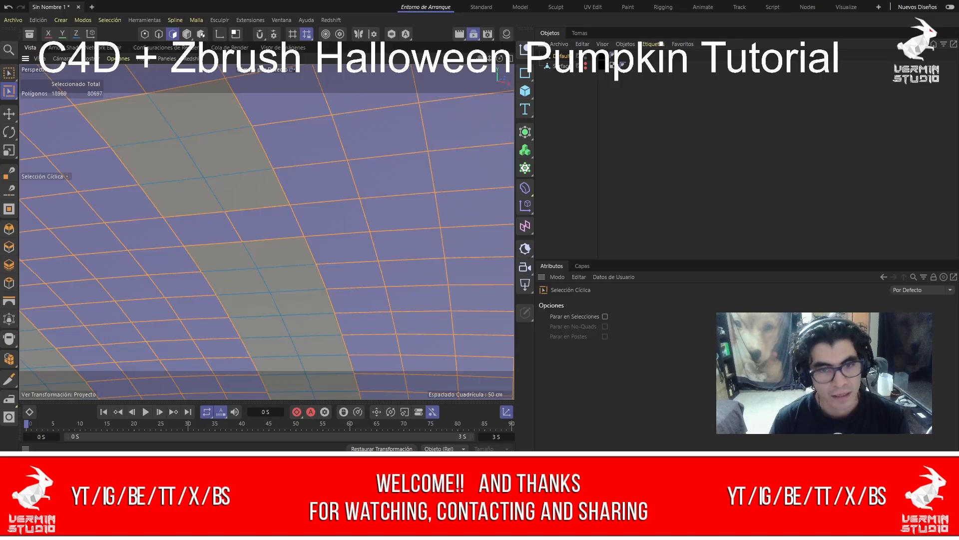
{"action": "scroll", "coordinate": [267, 232], "scroll_direction": "down", "scroll_amount": 6}
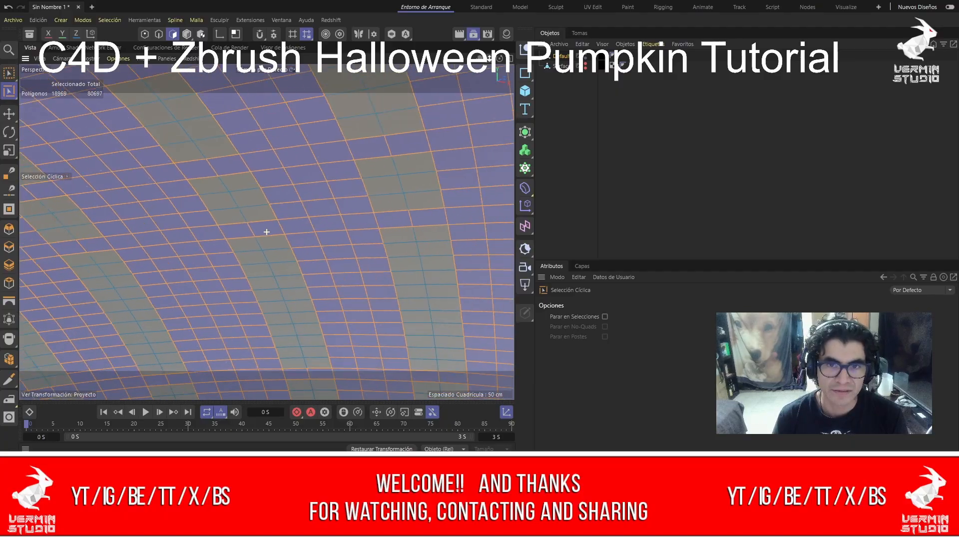
{"action": "scroll", "coordinate": [266, 232], "scroll_direction": "down", "scroll_amount": 2}
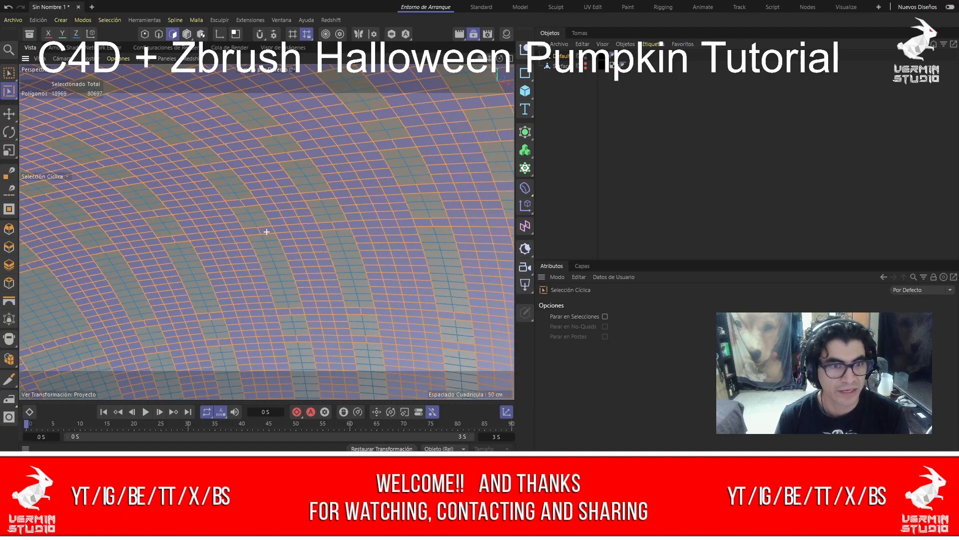
{"action": "scroll", "coordinate": [267, 232], "scroll_direction": "down", "scroll_amount": 3}
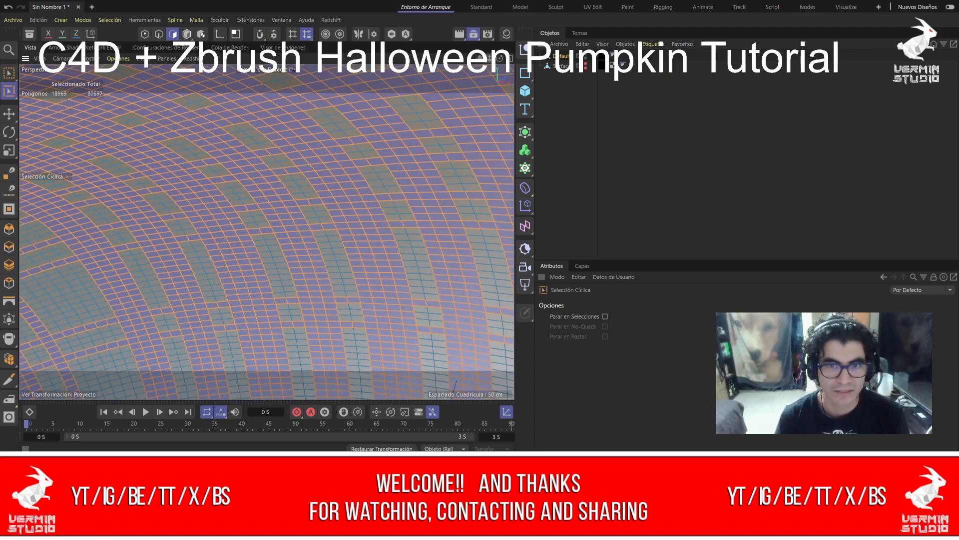
{"action": "scroll", "coordinate": [265, 229], "scroll_direction": "up", "scroll_amount": 6}
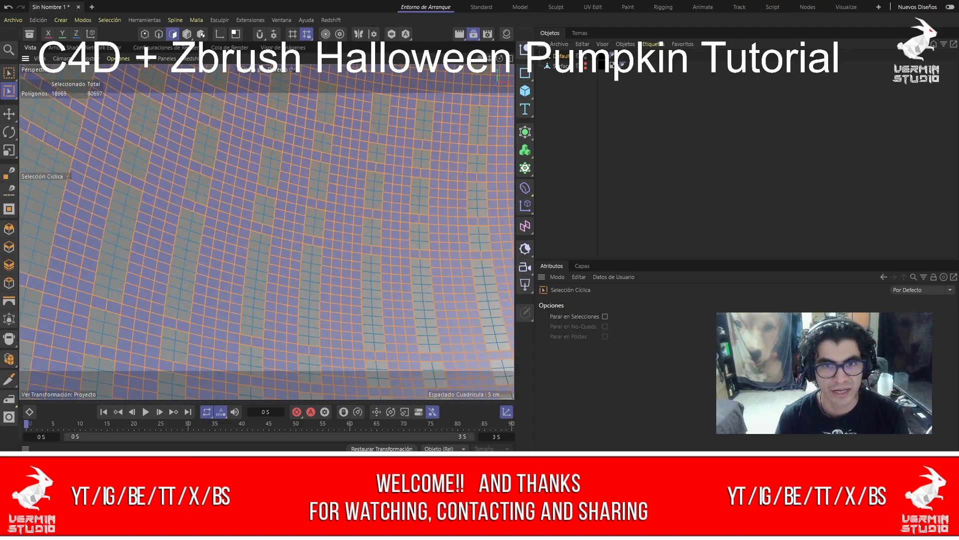
{"action": "scroll", "coordinate": [267, 231], "scroll_direction": "down", "scroll_amount": 6}
{"action": "scroll", "coordinate": [267, 232], "scroll_direction": "up", "scroll_amount": 4}
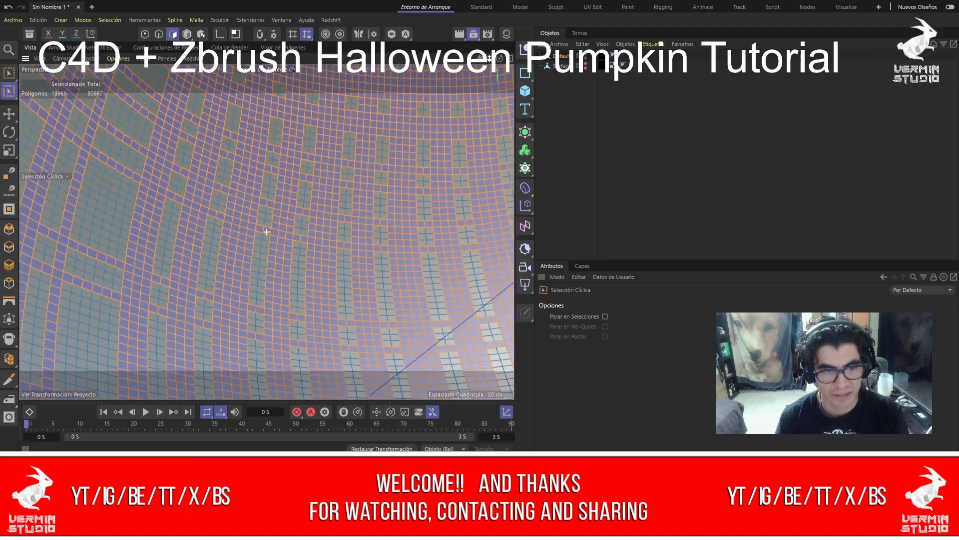
{"action": "scroll", "coordinate": [267, 231], "scroll_direction": "down", "scroll_amount": 1}
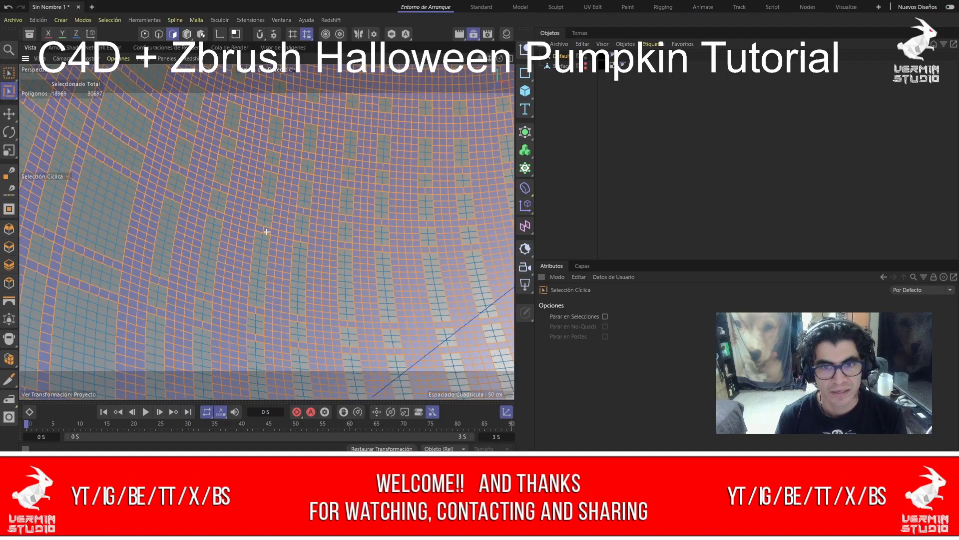
{"action": "scroll", "coordinate": [267, 231], "scroll_direction": "up", "scroll_amount": 5}
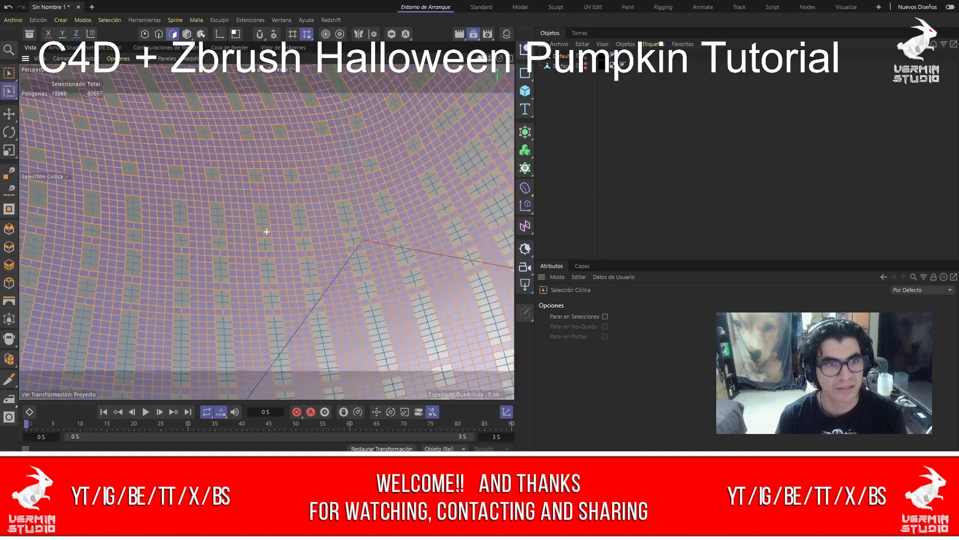
{"action": "scroll", "coordinate": [267, 232], "scroll_direction": "up", "scroll_amount": 2}
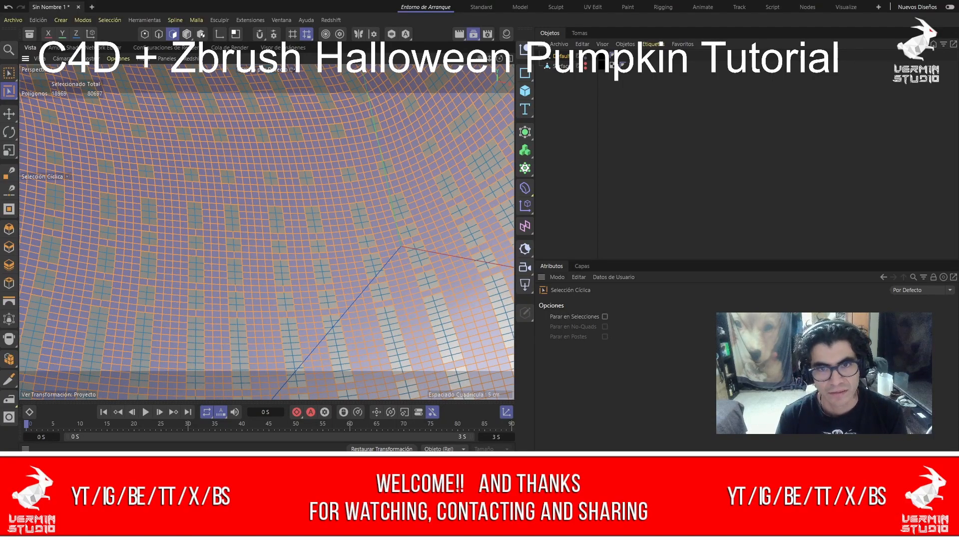
{"action": "scroll", "coordinate": [267, 232], "scroll_direction": "down", "scroll_amount": 5}
{"action": "scroll", "coordinate": [267, 232], "scroll_direction": "up", "scroll_amount": 5}
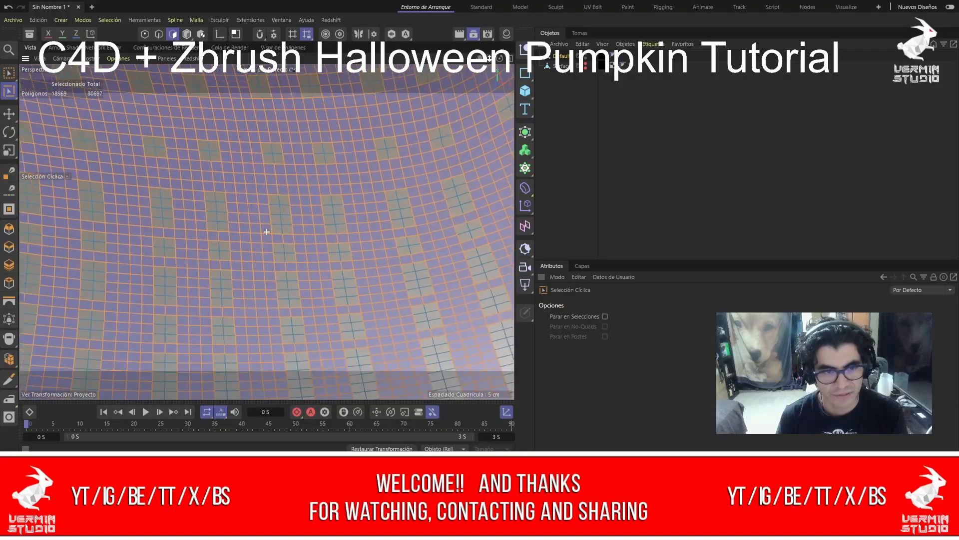
{"action": "scroll", "coordinate": [267, 232], "scroll_direction": "up", "scroll_amount": 1}
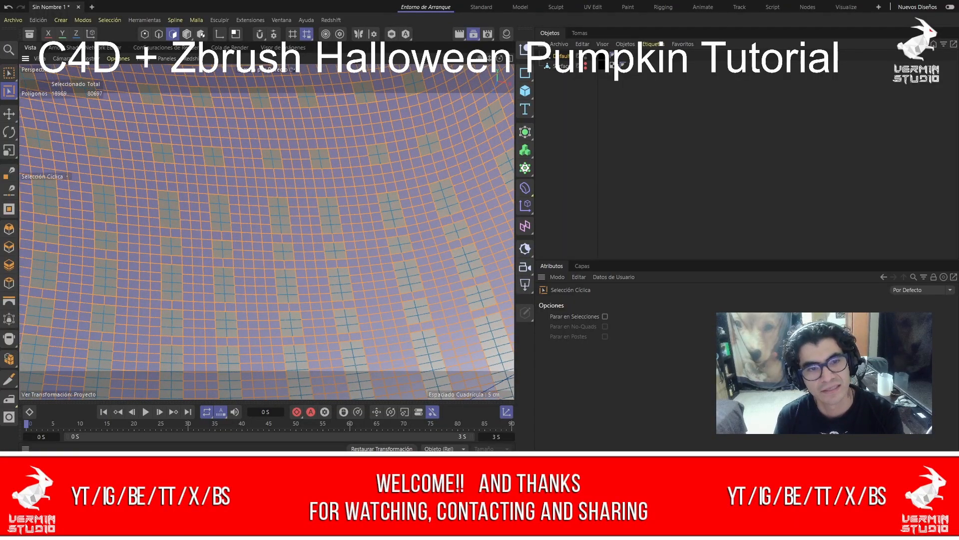
{"action": "key", "text": "Delete"}
{"action": "key", "text": "ctrl+shift+a"}
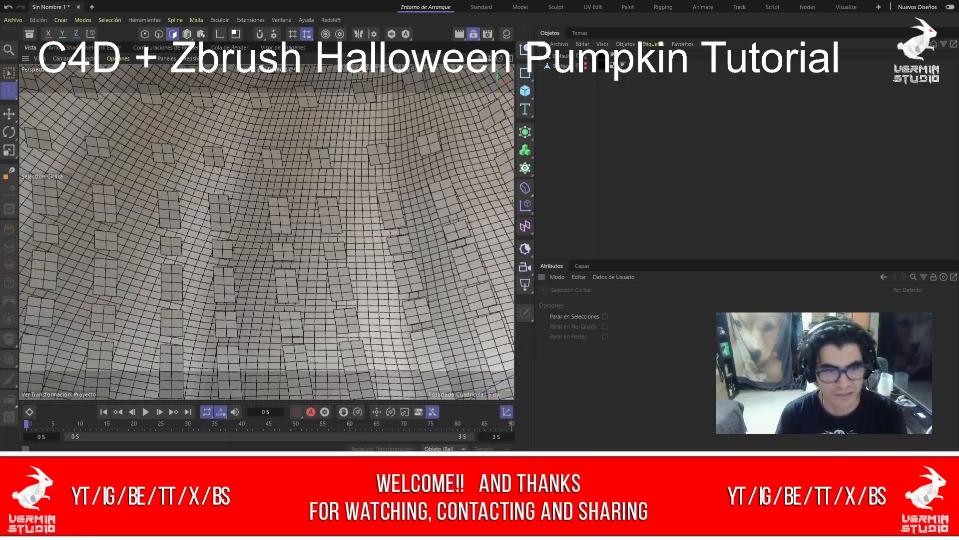
Examine the Default object's mesh from inside, from below and around its top after the deletion.
{"action": "scroll", "coordinate": [299, 235], "scroll_direction": "down", "scroll_amount": 3}
{"action": "scroll", "coordinate": [299, 235], "scroll_direction": "up", "scroll_amount": 5}
{"action": "scroll", "coordinate": [299, 234], "scroll_direction": "down", "scroll_amount": 8}
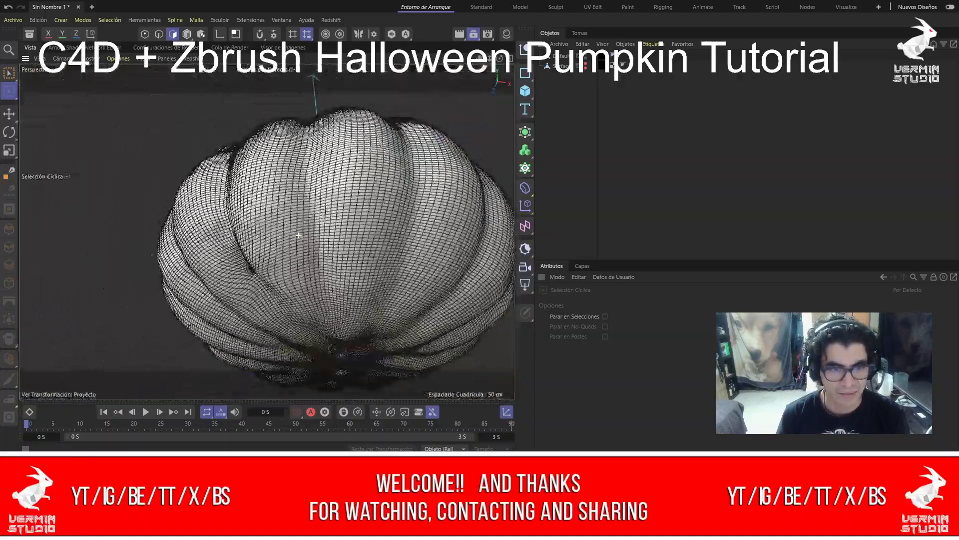
{"action": "scroll", "coordinate": [299, 235], "scroll_direction": "up", "scroll_amount": 5}
{"action": "mouse_move", "coordinate": [299, 235]}
{"action": "left_mouse_down", "text": "alt"}
{"action": "mouse_move", "coordinate": [249, 227]}
{"action": "mouse_move", "coordinate": [305, 234]}
{"action": "mouse_move", "coordinate": [287, 235]}
{"action": "left_mouse_up", "text": "alt"}
{"action": "scroll", "coordinate": [249, 227], "scroll_direction": "down", "scroll_amount": 3}
{"action": "scroll", "coordinate": [288, 234], "scroll_direction": "down", "scroll_amount": 6}
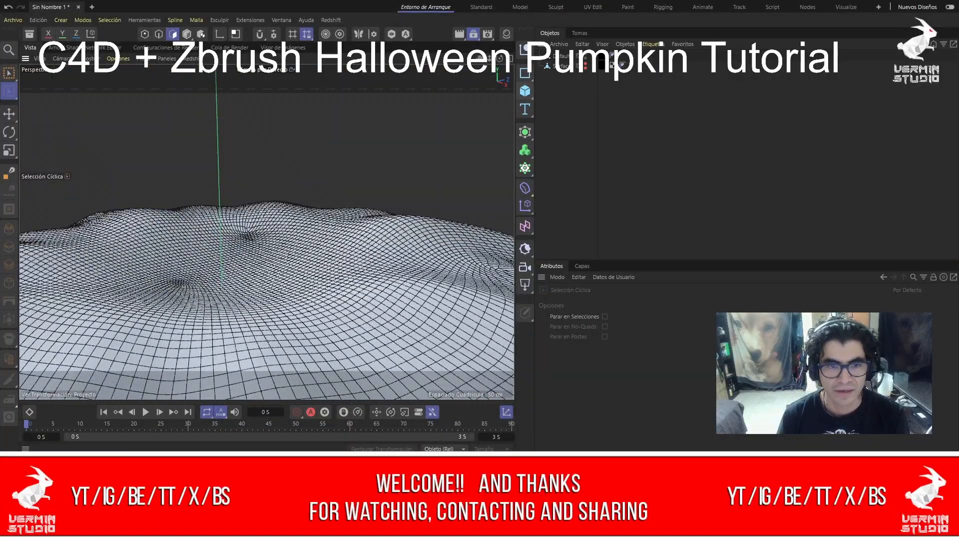
{"action": "scroll", "coordinate": [355, 191], "scroll_direction": "down", "scroll_amount": 7}
{"action": "middle_click_drag", "start_coordinate": [265, 231], "coordinate": [203, 135], "text": "alt"}
Set Rectangle Selection to visible polygons only and select the facing side of the Default object's outer shell.
{"action": "key", "text": "0"}
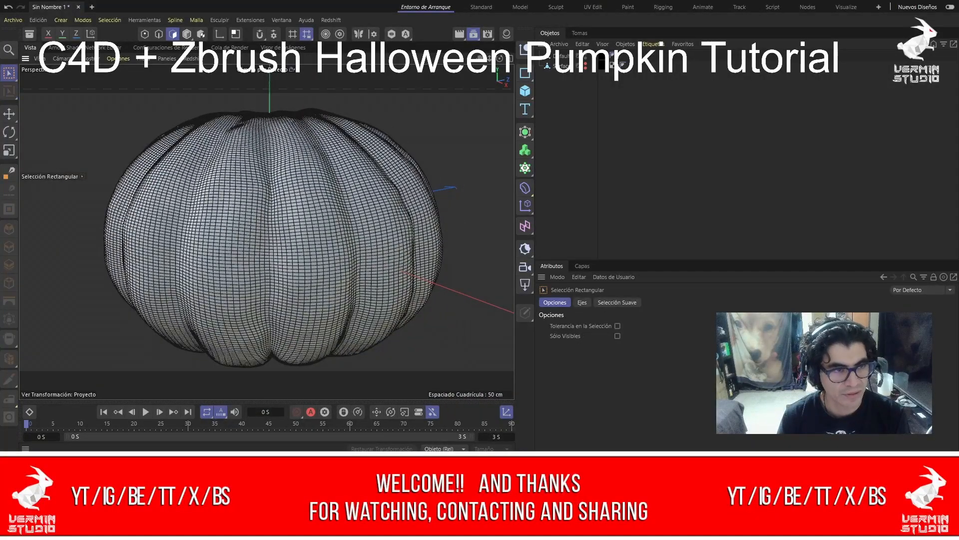
{"action": "left_click", "coordinate": [618, 336]}
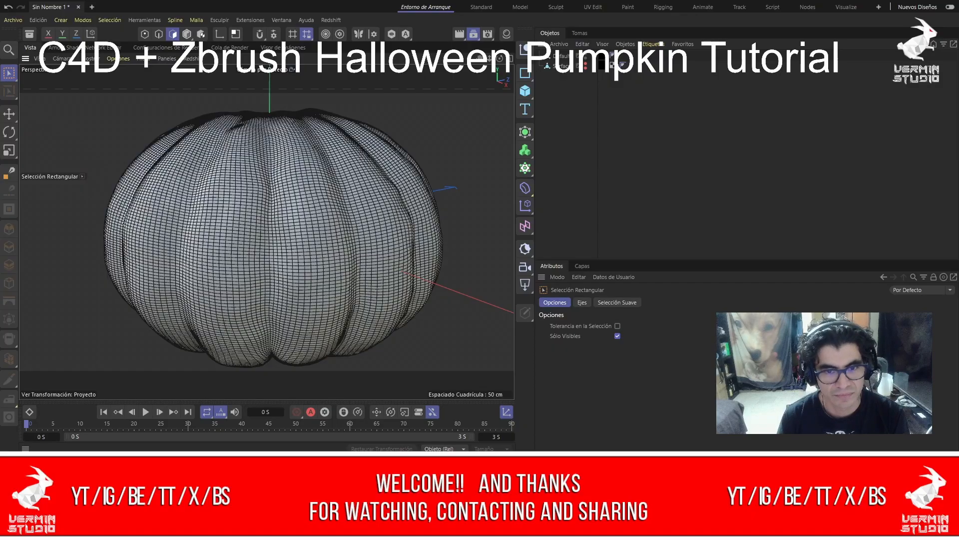
{"action": "left_click", "coordinate": [562, 56]}
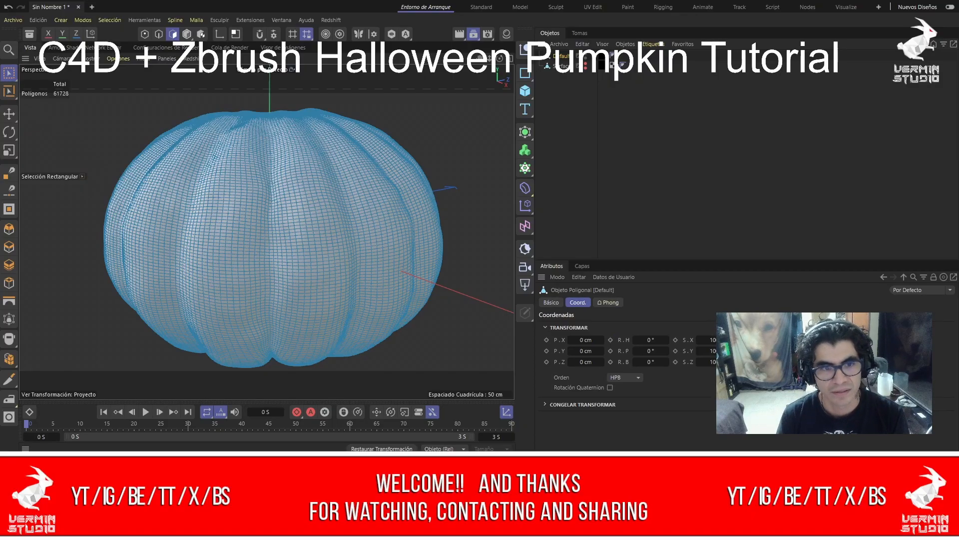
{"action": "left_click_drag", "start_coordinate": [75, 90], "coordinate": [470, 382]}
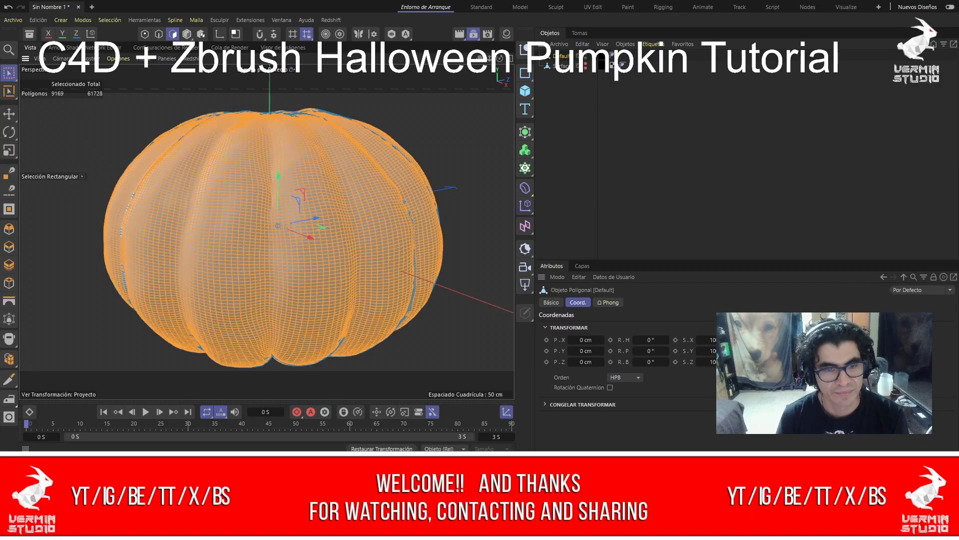
{"action": "left_click_drag", "start_coordinate": [265, 232], "coordinate": [400, 235], "text": "alt"}
{"action": "scroll", "coordinate": [400, 245], "scroll_direction": "down", "scroll_amount": 6}
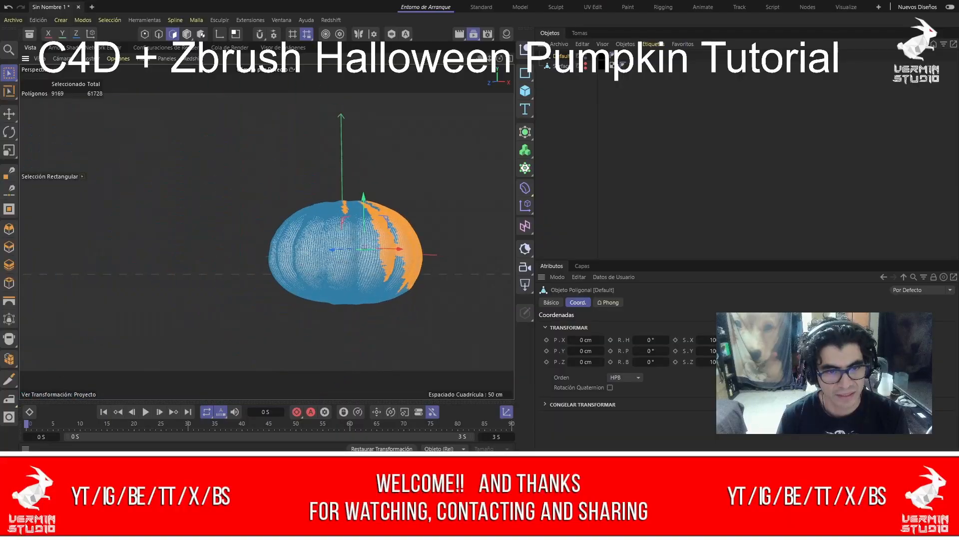
Grow the polygon selection across the Default object's entire outer shell and raise it clear of the remaining inner polygons.
{"action": "left_click_drag", "start_coordinate": [325, 245], "coordinate": [415, 275], "text": "alt"}
{"action": "key", "text": "u"}
{"action": "key", "text": "y"}
{"action": "key", "text": "u"}
{"action": "key", "text": "y"}
{"action": "key", "text": "u"}
{"action": "key", "text": "y"}
{"action": "key", "text": "u"}
{"action": "key", "text": "y"}
{"action": "key", "text": "u"}
{"action": "key", "text": "y"}
{"action": "key", "text": "u"}
{"action": "key", "text": "y"}
{"action": "key", "text": "u"}
{"action": "key", "text": "y"}
{"action": "key", "text": "u"}
{"action": "key", "text": "y"}
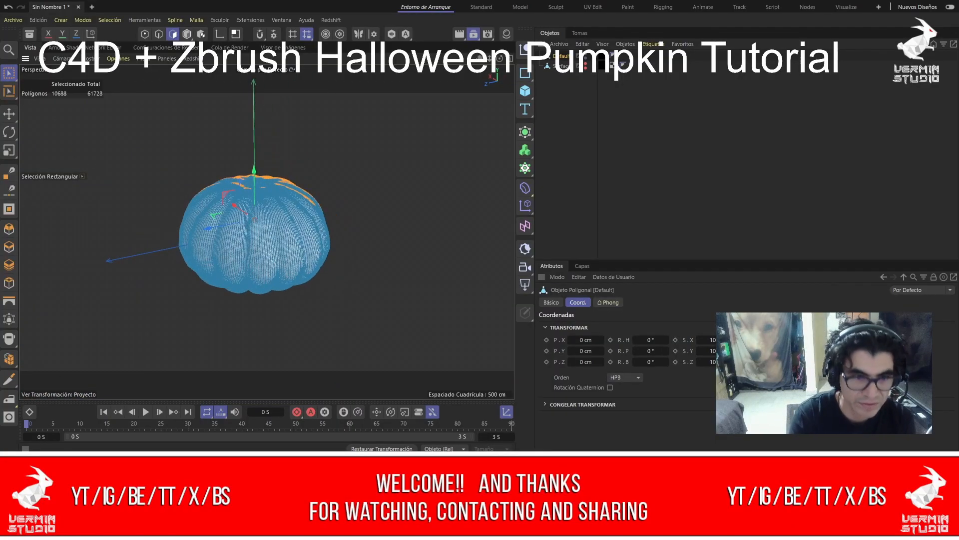
{"action": "key", "text": "u"}
{"action": "key", "text": "y"}
{"action": "key", "text": "u"}
{"action": "key", "text": "y"}
{"action": "key", "text": "u"}
{"action": "key", "text": "y"}
{"action": "key", "text": "u"}
{"action": "key", "text": "y"}
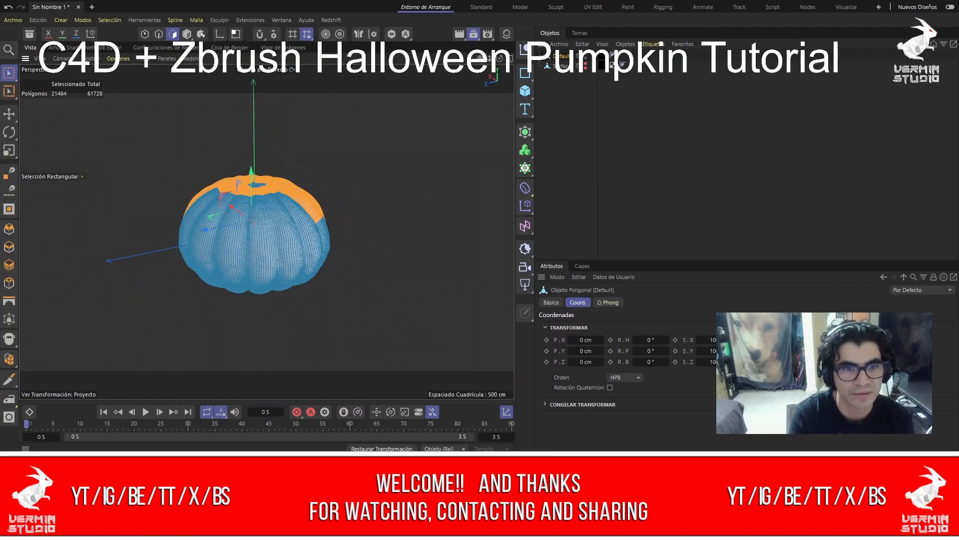
{"action": "key", "text": "u"}
{"action": "key", "text": "y"}
{"action": "key", "text": "u"}
{"action": "key", "text": "y"}
{"action": "key", "text": "u"}
{"action": "key", "text": "y"}
{"action": "key", "text": "u"}
{"action": "key", "text": "y"}
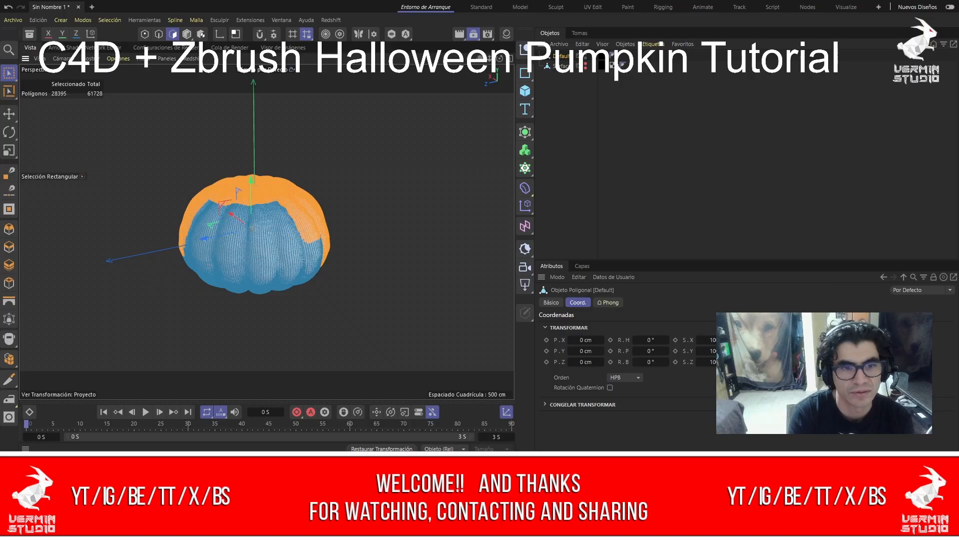
{"action": "key", "text": "u"}
{"action": "key", "text": "y"}
{"action": "key", "text": "u"}
{"action": "key", "text": "y"}
{"action": "key", "text": "u"}
{"action": "key", "text": "y"}
{"action": "key", "text": "u"}
{"action": "key", "text": "y"}
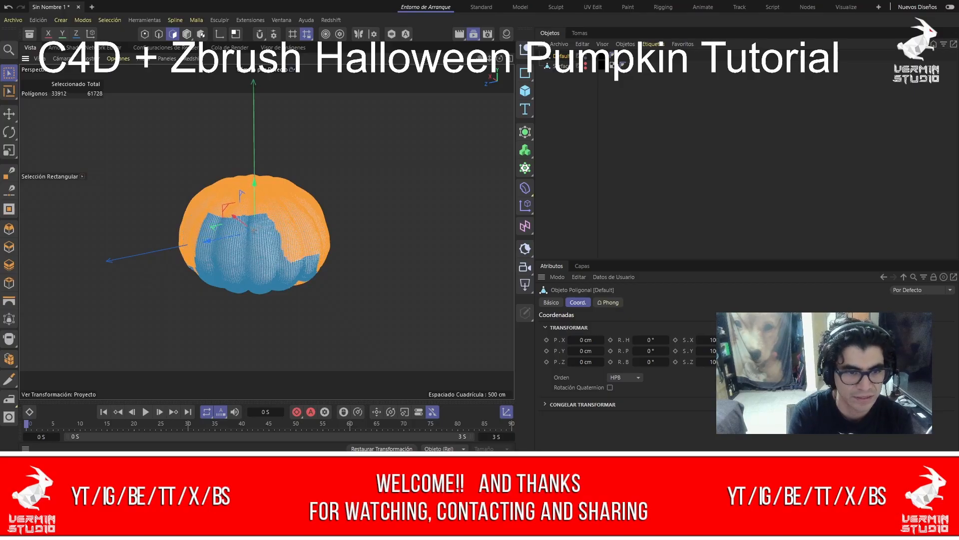
{"action": "key", "text": "u"}
{"action": "key", "text": "y"}
{"action": "key", "text": "u"}
{"action": "key", "text": "y"}
{"action": "key", "text": "u"}
{"action": "key", "text": "y"}
{"action": "key", "text": "u"}
{"action": "key", "text": "y"}
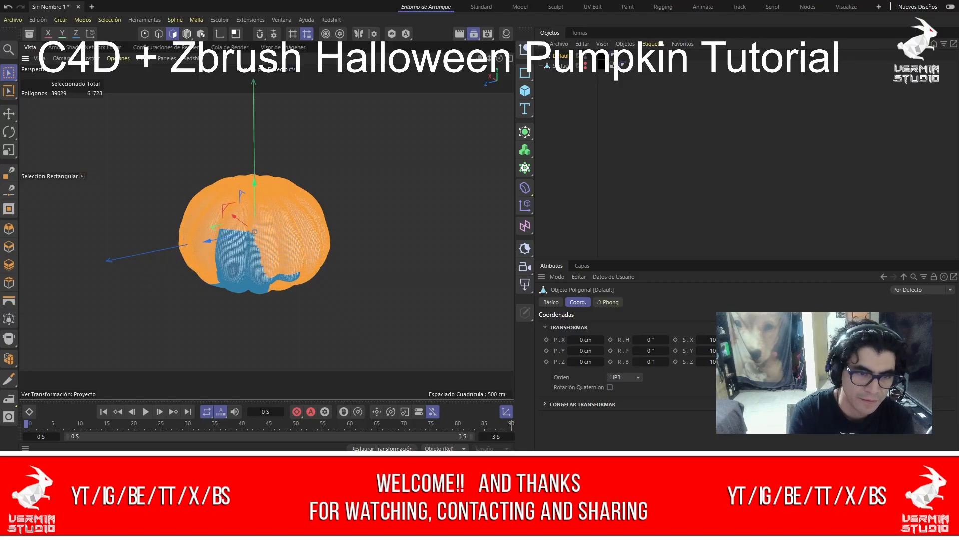
{"action": "key", "text": "u"}
{"action": "key", "text": "y"}
{"action": "key", "text": "u"}
{"action": "key", "text": "y"}
{"action": "key", "text": "u"}
{"action": "key", "text": "y"}
{"action": "key", "text": "u"}
{"action": "key", "text": "y"}
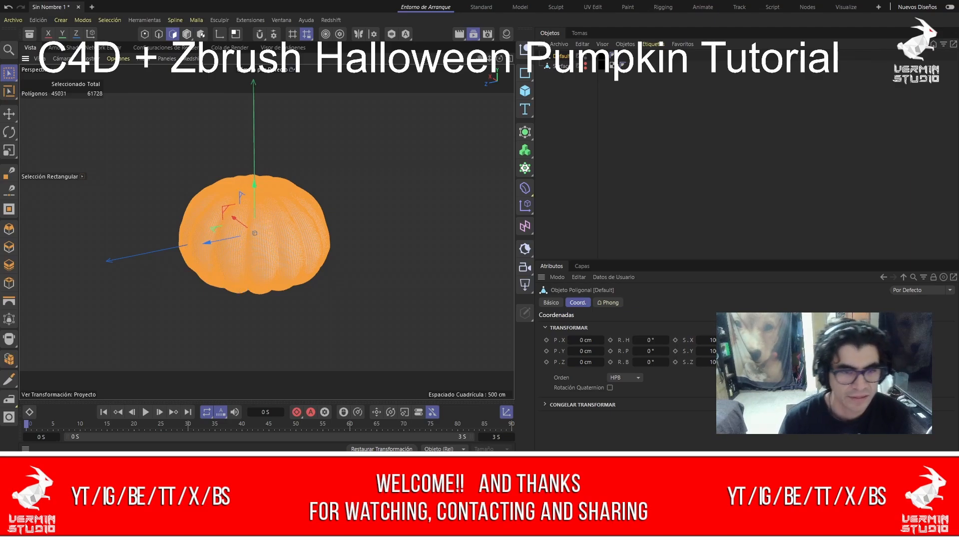
{"action": "left_click_drag", "start_coordinate": [214, 249], "coordinate": [320, 160], "text": "alt"}
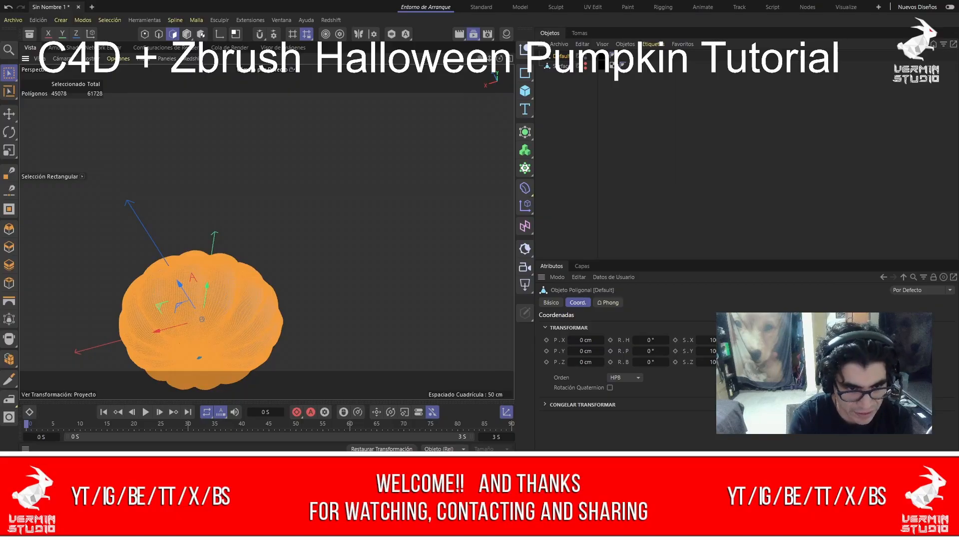
{"action": "key", "text": "u"}
{"action": "key", "text": "y"}
{"action": "key", "text": "u"}
{"action": "key", "text": "y"}
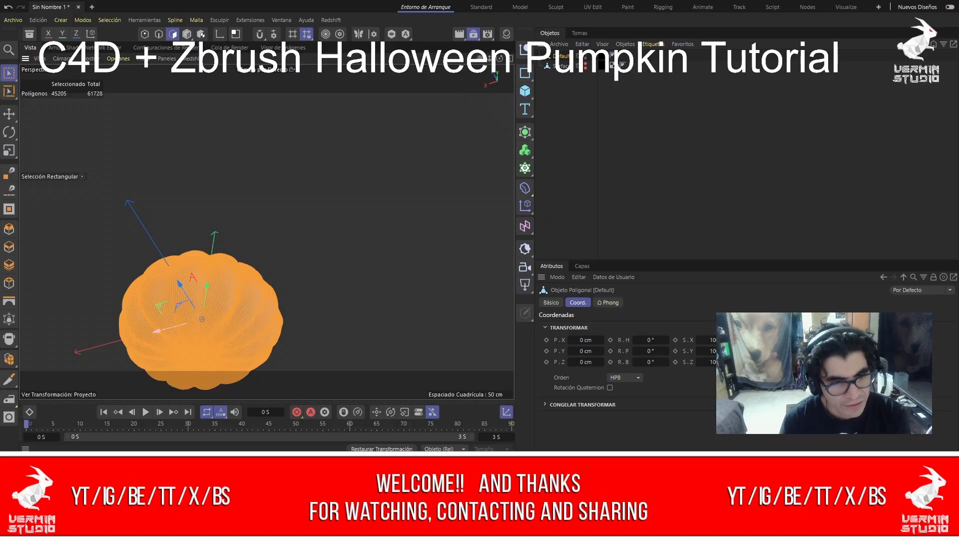
{"action": "left_click_drag", "start_coordinate": [207, 287], "coordinate": [283, 275]}
Delete the leftover inner polygons of the Default object with rectangle selections, turning off Only Visible for the final pass.
{"action": "left_click_drag", "start_coordinate": [159, 186], "coordinate": [334, 318]}
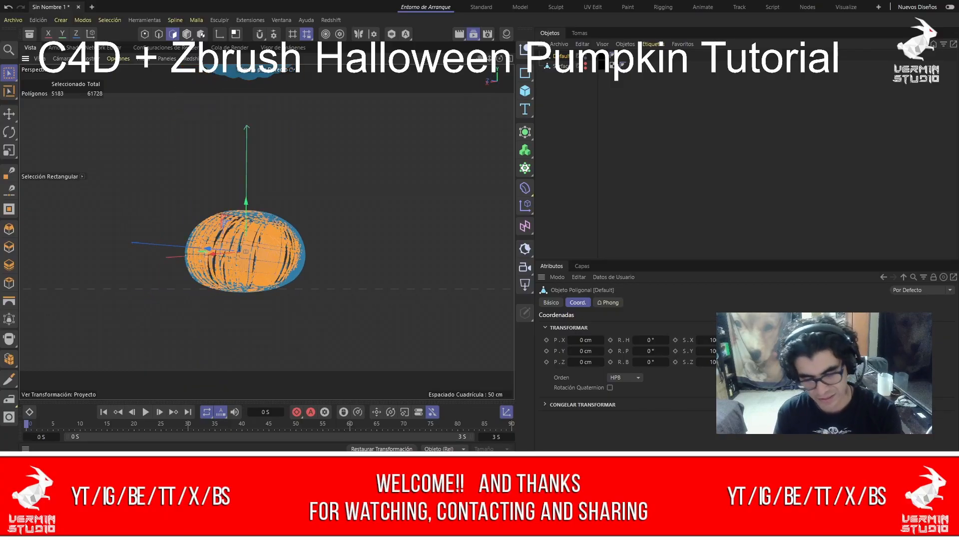
{"action": "key", "text": "Delete"}
{"action": "left_click_drag", "start_coordinate": [161, 187], "coordinate": [332, 318]}
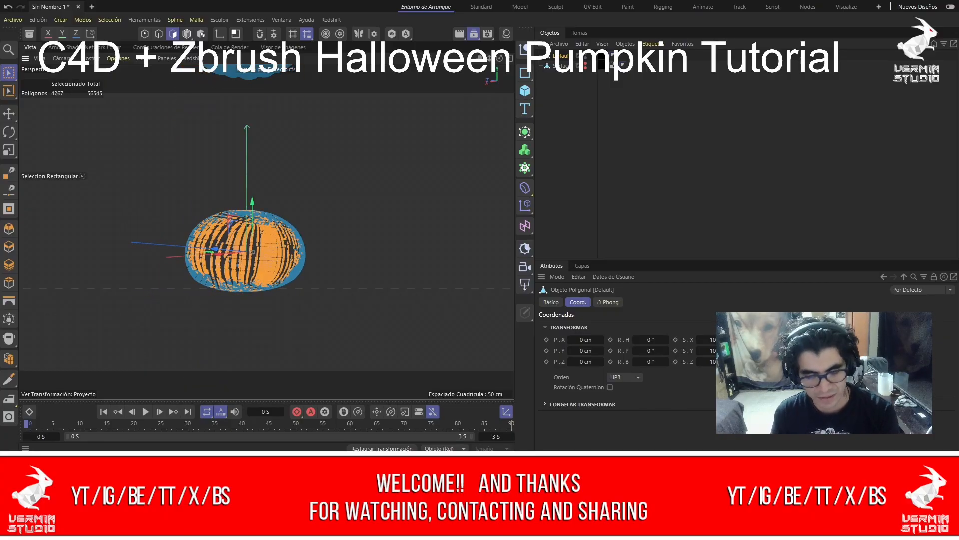
{"action": "key", "text": "Delete"}
{"action": "key", "text": "0"}
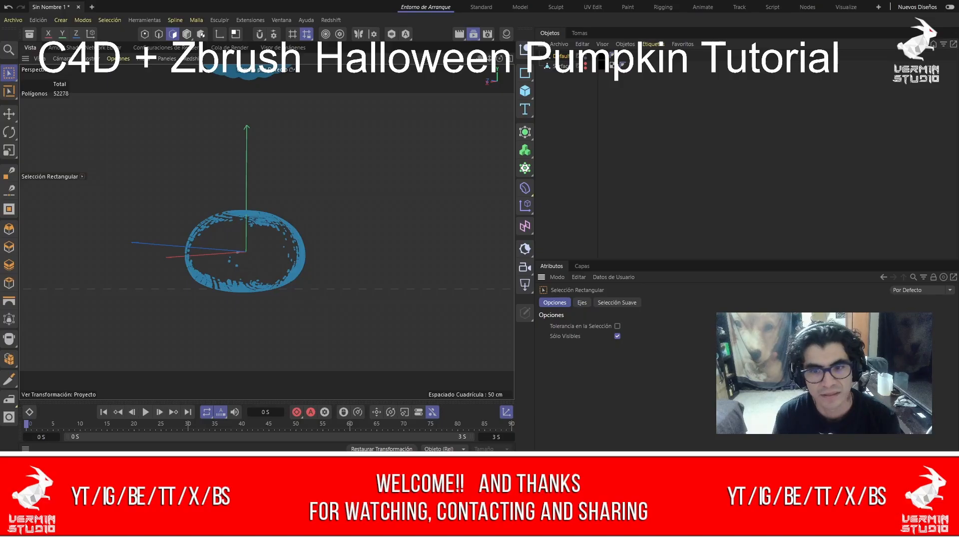
{"action": "key", "text": "ctrl+a"}
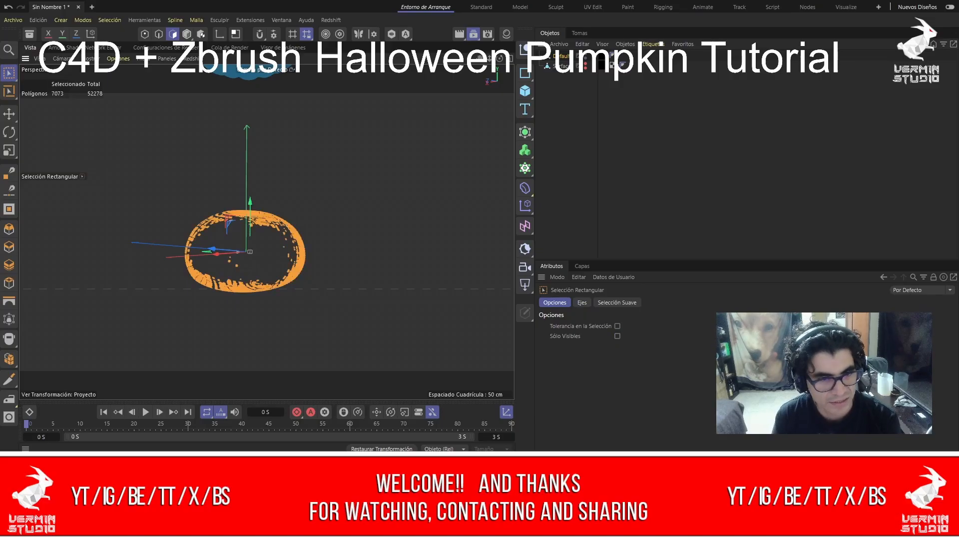
{"action": "key", "text": "Delete"}
Check the remaining raised shell and select all of the Default object's polygons.
{"action": "left_click_drag", "start_coordinate": [270, 200], "coordinate": [266, 232], "text": "alt"}
{"action": "scroll", "coordinate": [362, 235], "scroll_direction": "down", "scroll_amount": 5}
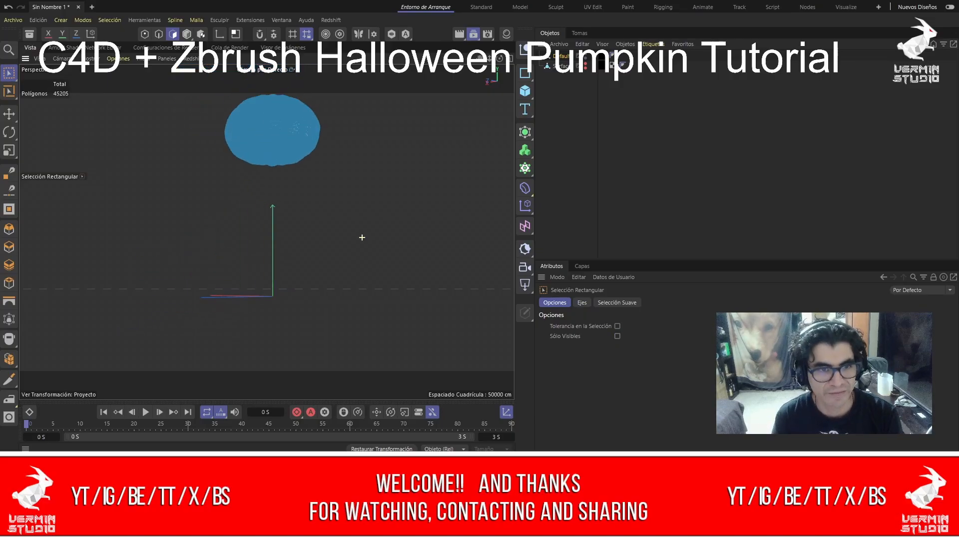
{"action": "left_click_drag", "start_coordinate": [362, 235], "coordinate": [273, 228], "text": "alt"}
{"action": "middle_click_drag", "start_coordinate": [267, 232], "coordinate": [321, 269], "text": "alt"}
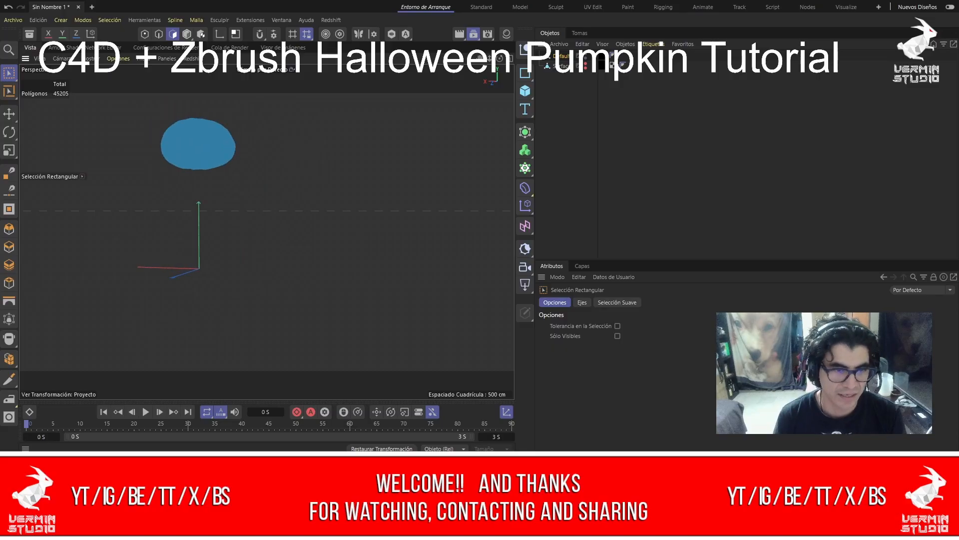
{"action": "key", "text": "ctrl+a"}
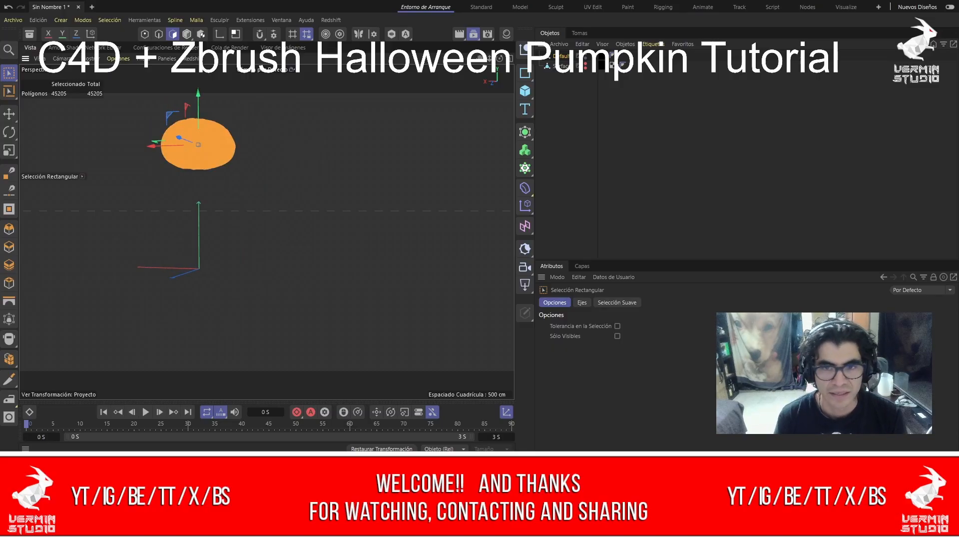
{"action": "left_click", "coordinate": [561, 66]}
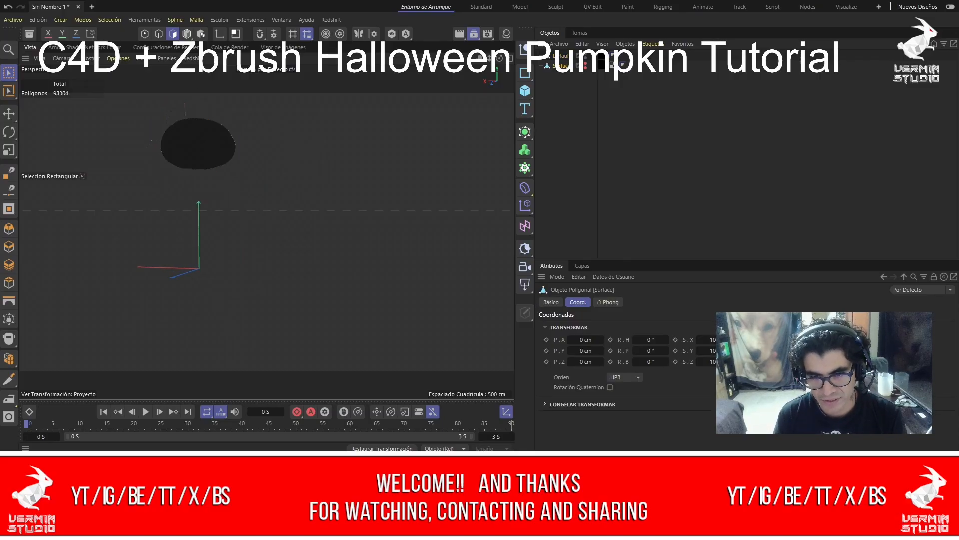
{"action": "left_click", "coordinate": [561, 56]}
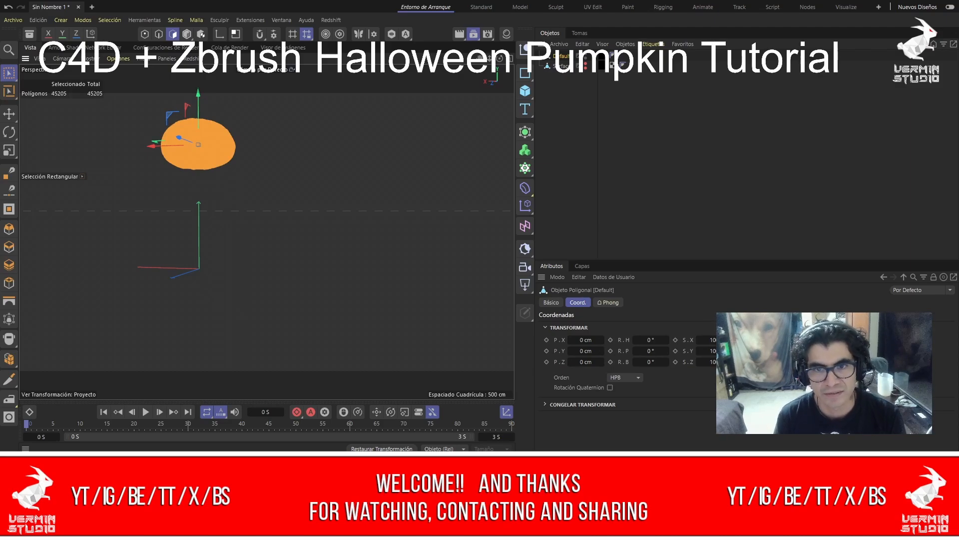
Show the Surface object and lower the Default object's shell down inside it.
{"action": "left_click", "coordinate": [585, 64]}
{"action": "left_click", "coordinate": [574, 120]}
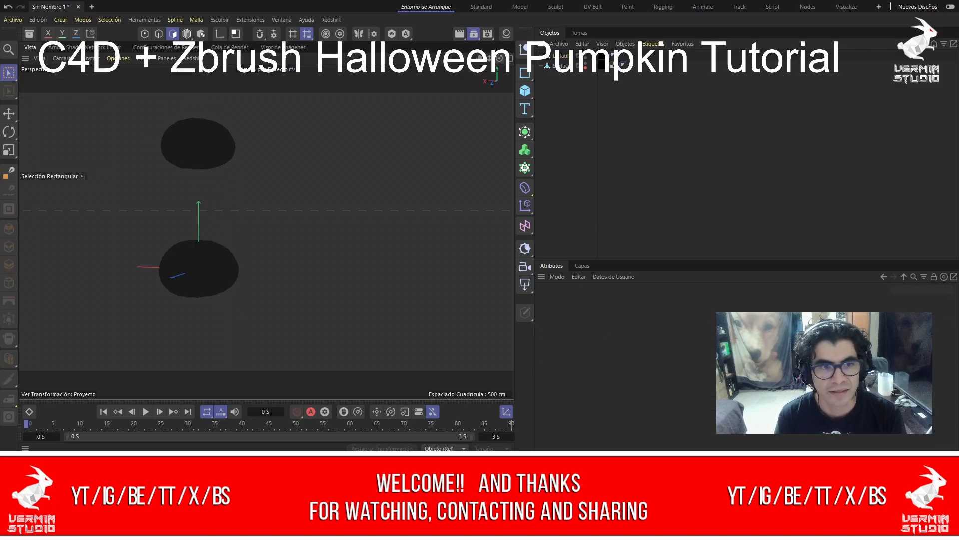
{"action": "left_click", "coordinate": [561, 55]}
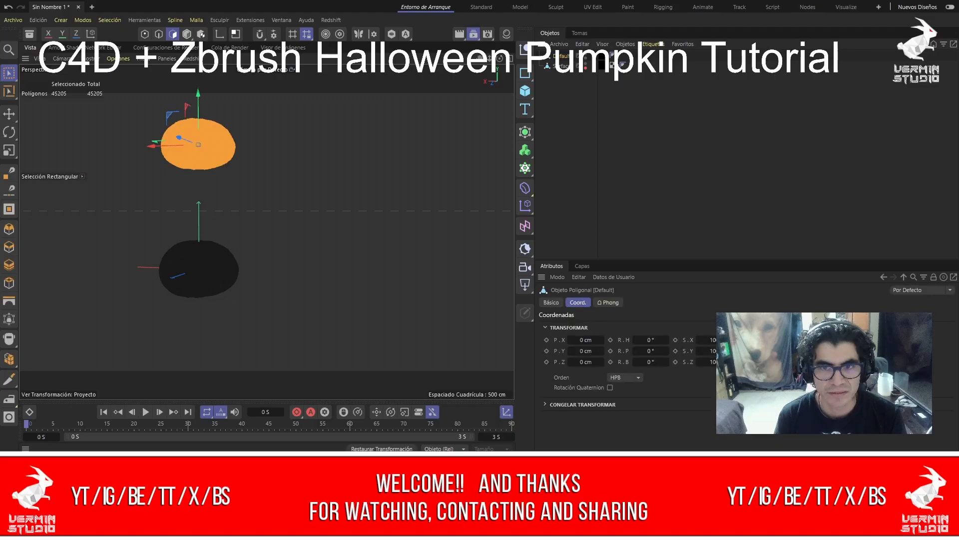
{"action": "left_click_drag", "start_coordinate": [198, 100], "coordinate": [199, 218]}
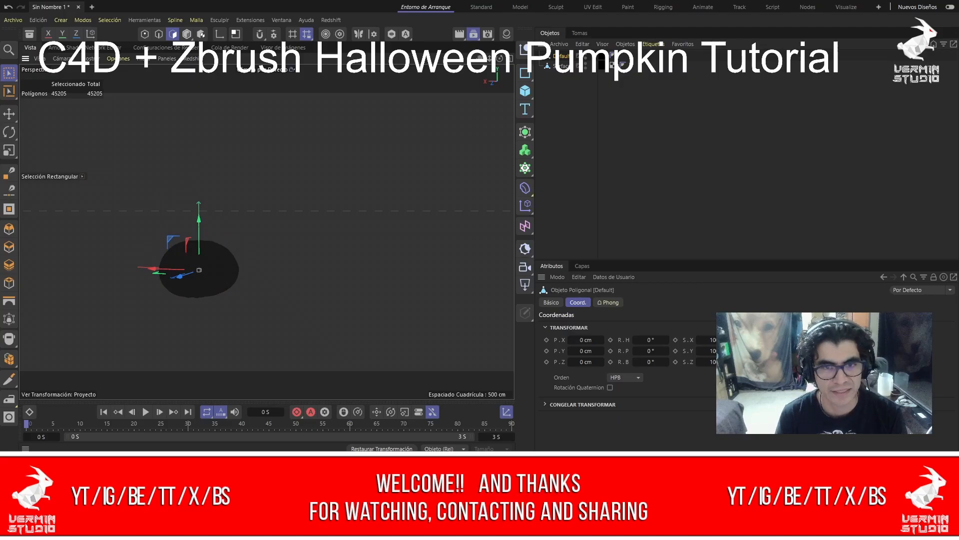
Try shifting the Default shell within the Surface pumpkin in the front view and undo the shift.
{"action": "key", "text": "F5"}
{"action": "key", "text": "e"}
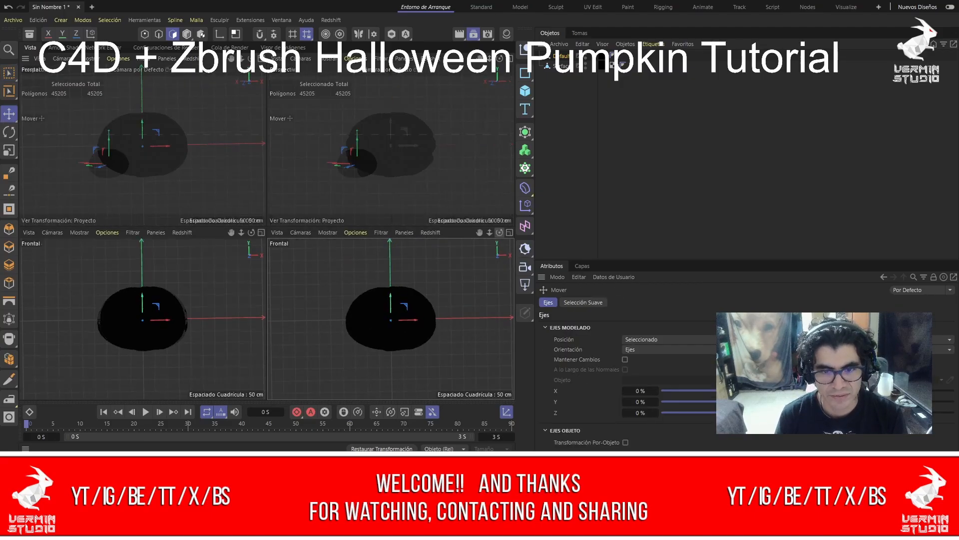
{"action": "key", "text": "F4"}
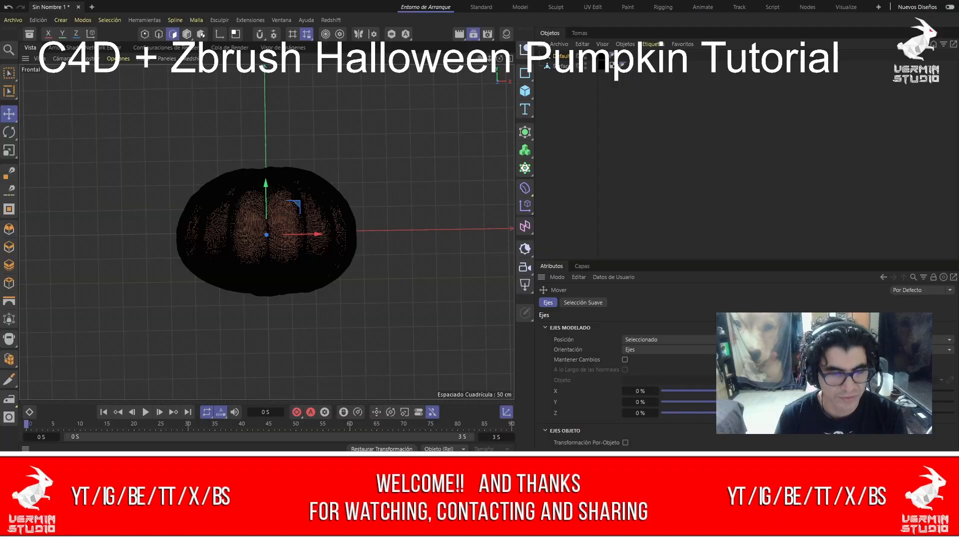
{"action": "scroll", "coordinate": [269, 218], "scroll_direction": "up", "scroll_amount": 8}
{"action": "scroll", "coordinate": [268, 218], "scroll_direction": "down", "scroll_amount": 3}
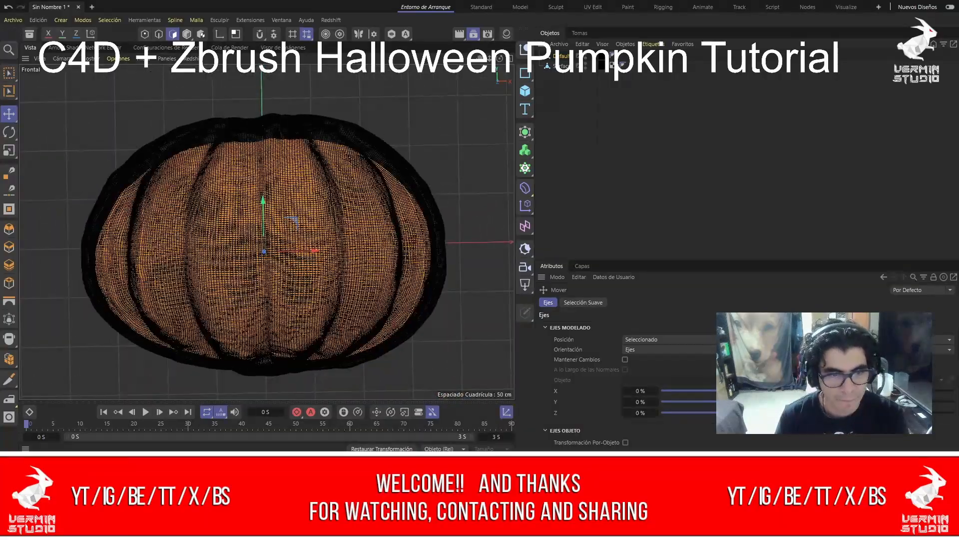
{"action": "left_click_drag", "start_coordinate": [290, 218], "coordinate": [323, 246]}
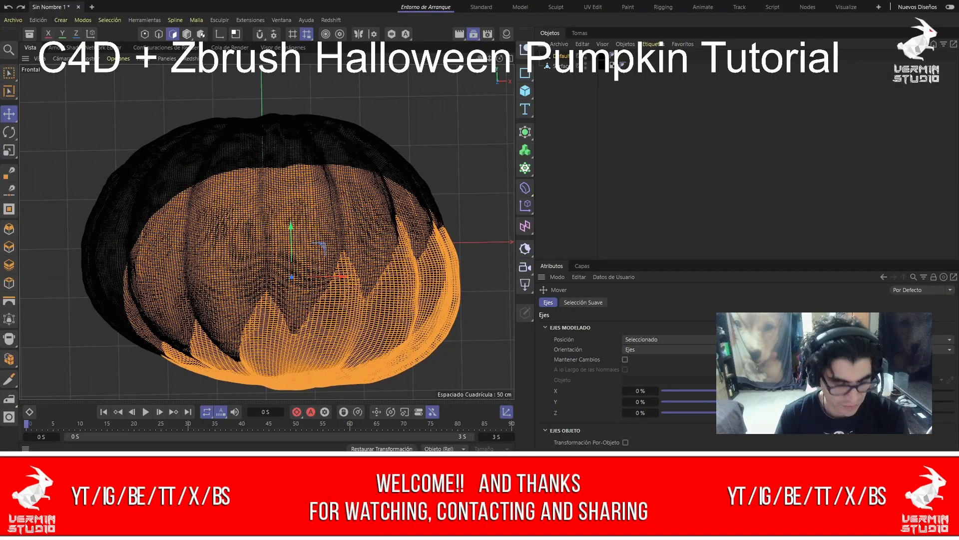
{"action": "key", "text": "ctrl+z"}
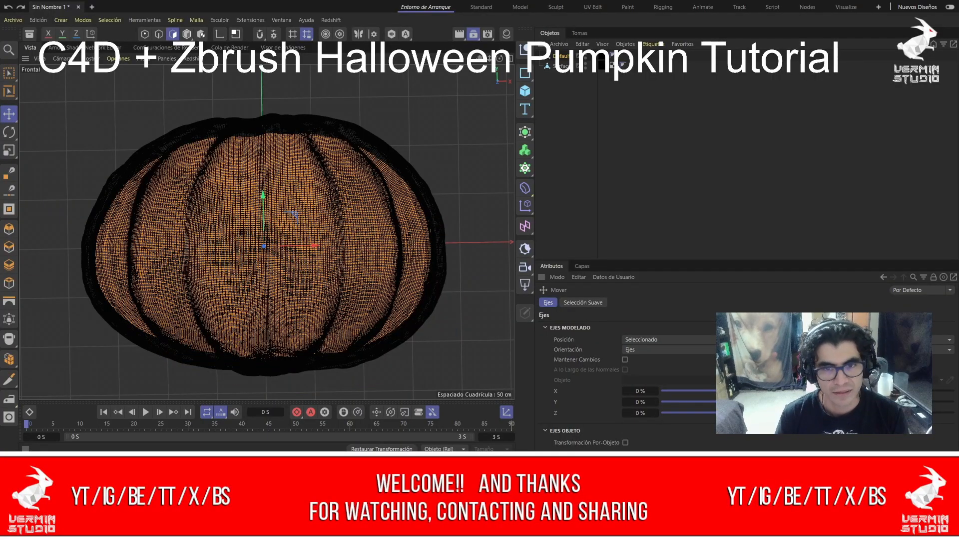
Deselect the objects and examine the combined pumpkin in the front, four-view and perspective displays.
{"action": "left_click", "coordinate": [670, 150]}
{"action": "left_click_drag", "start_coordinate": [267, 229], "coordinate": [315, 229], "text": "alt"}
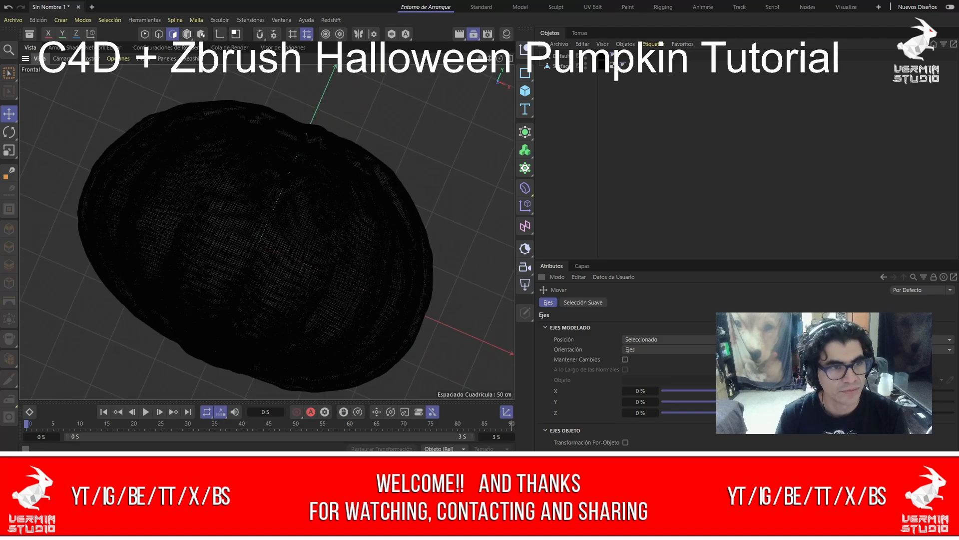
{"action": "left_click_drag", "start_coordinate": [314, 229], "coordinate": [266, 230], "text": "alt"}
{"action": "left_click", "coordinate": [510, 58]}
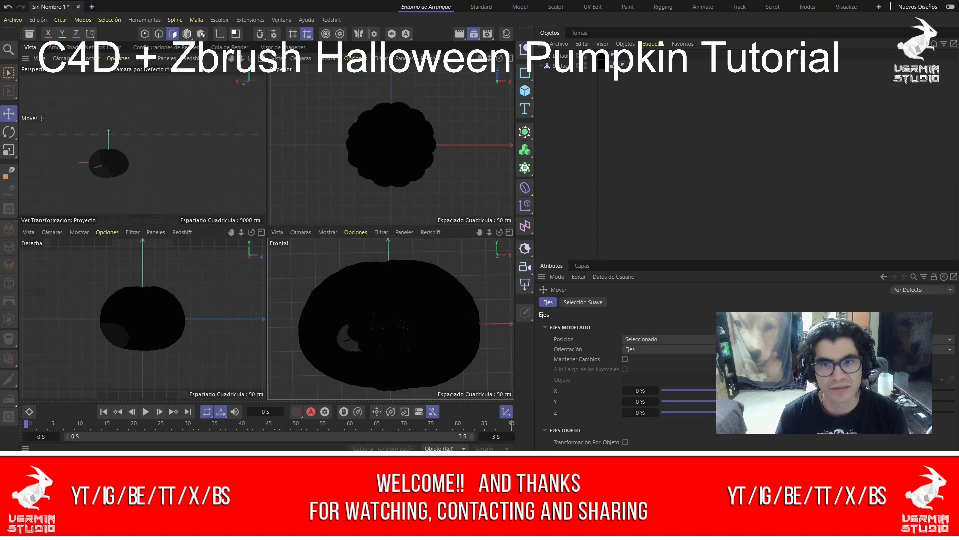
{"action": "left_click", "coordinate": [261, 59]}
{"action": "middle_click_drag", "start_coordinate": [199, 311], "coordinate": [266, 232], "text": "alt"}
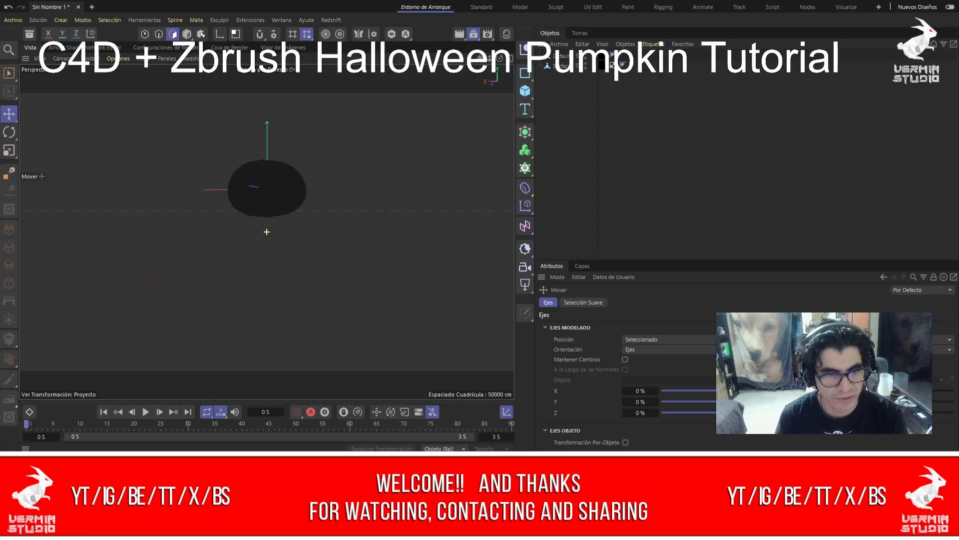
{"action": "scroll", "coordinate": [237, 193], "scroll_direction": "up", "scroll_amount": 8}
{"action": "scroll", "coordinate": [316, 187], "scroll_direction": "up", "scroll_amount": 10}
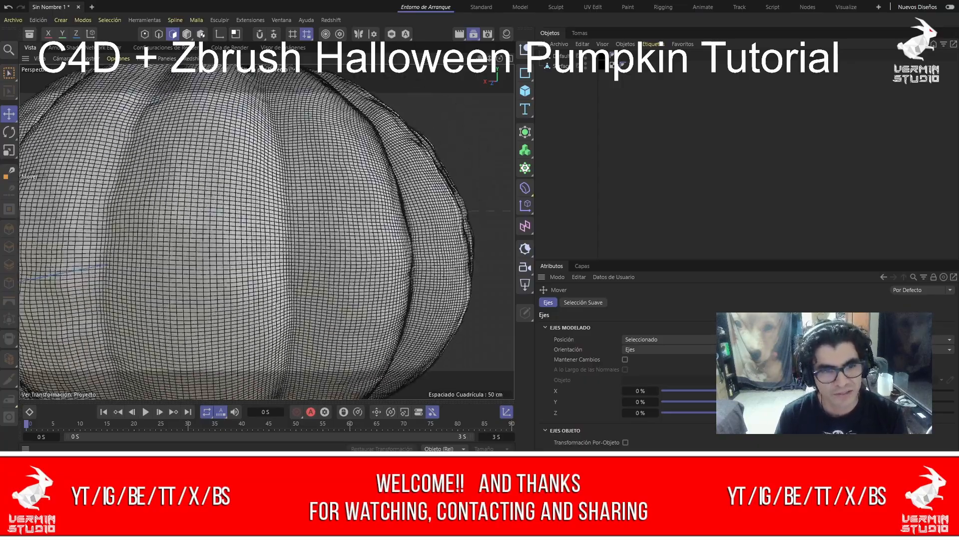
{"action": "left_click_drag", "start_coordinate": [316, 186], "coordinate": [306, 188], "text": "alt"}
{"action": "scroll", "coordinate": [315, 188], "scroll_direction": "down", "scroll_amount": 8}
{"action": "middle_click_drag", "start_coordinate": [339, 234], "coordinate": [238, 240], "text": "alt"}
{"action": "scroll", "coordinate": [290, 187], "scroll_direction": "up", "scroll_amount": 2}
{"action": "scroll", "coordinate": [290, 187], "scroll_direction": "up", "scroll_amount": 3}
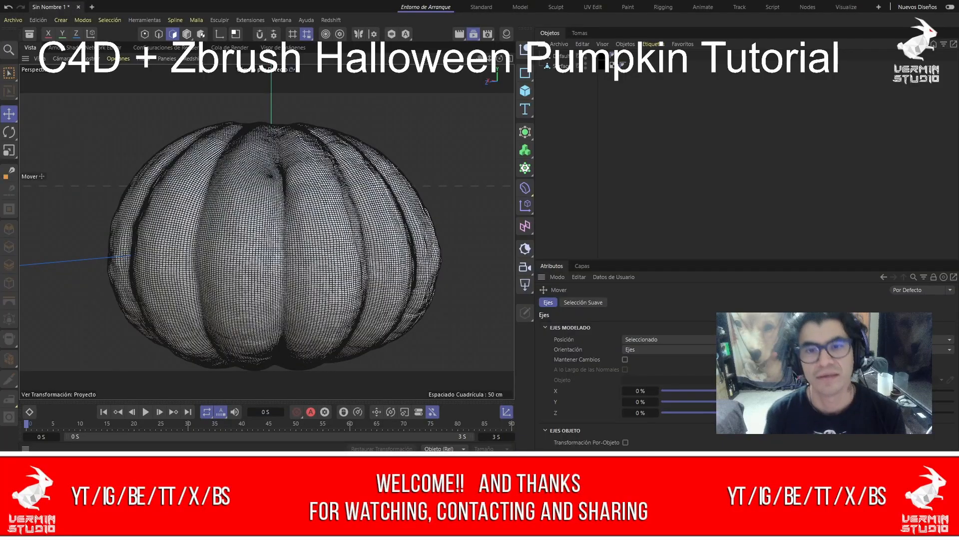
Place the Default object below Surface in the object list and rename it Inside.
{"action": "left_click_drag", "start_coordinate": [582, 95], "coordinate": [557, 71]}
{"action": "left_click", "coordinate": [575, 115]}
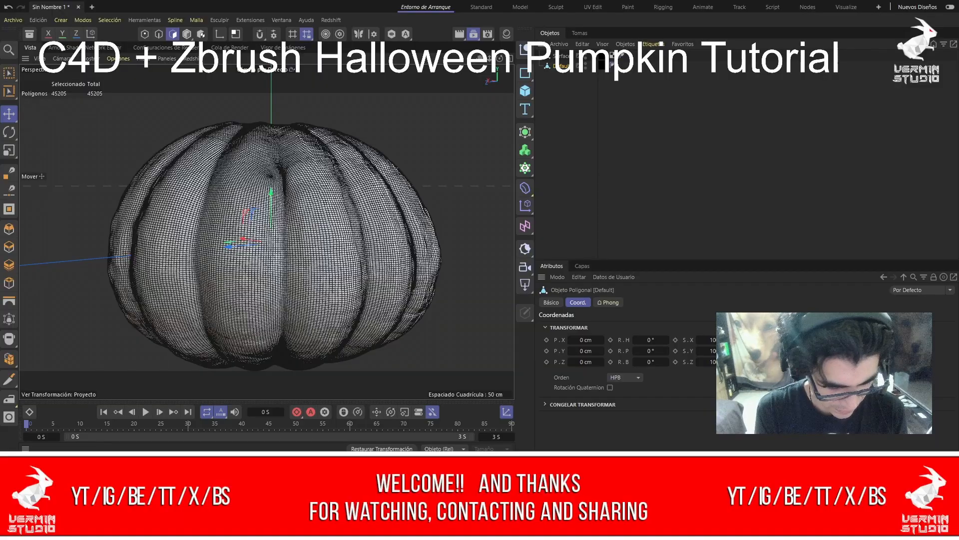
{"action": "double_click", "coordinate": [561, 66]}
{"action": "type", "text": "Inside"}
{"action": "key", "text": "Return"}
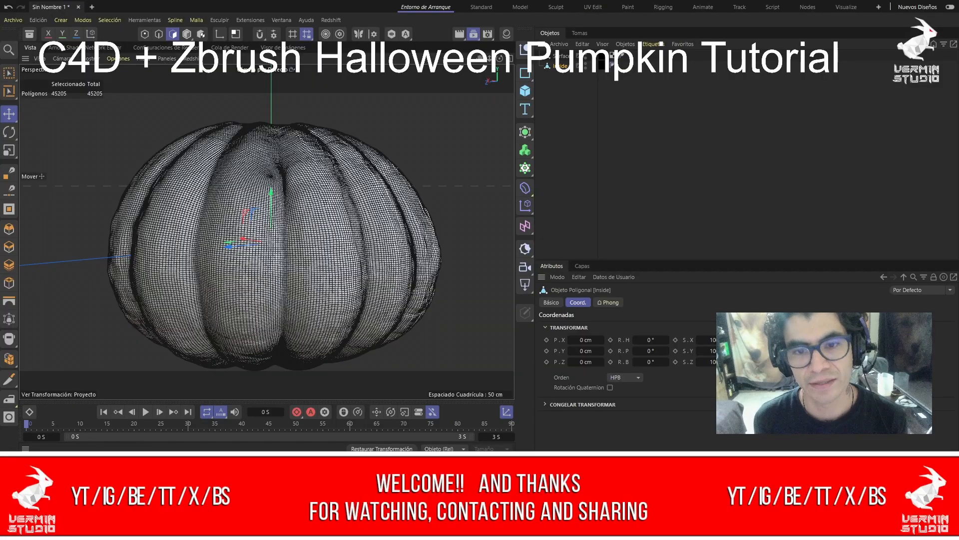
Delete the texture tags from the Surface and Inside objects and select both objects.
{"action": "left_click", "coordinate": [567, 125]}
{"action": "left_click_drag", "start_coordinate": [606, 81], "coordinate": [600, 54]}
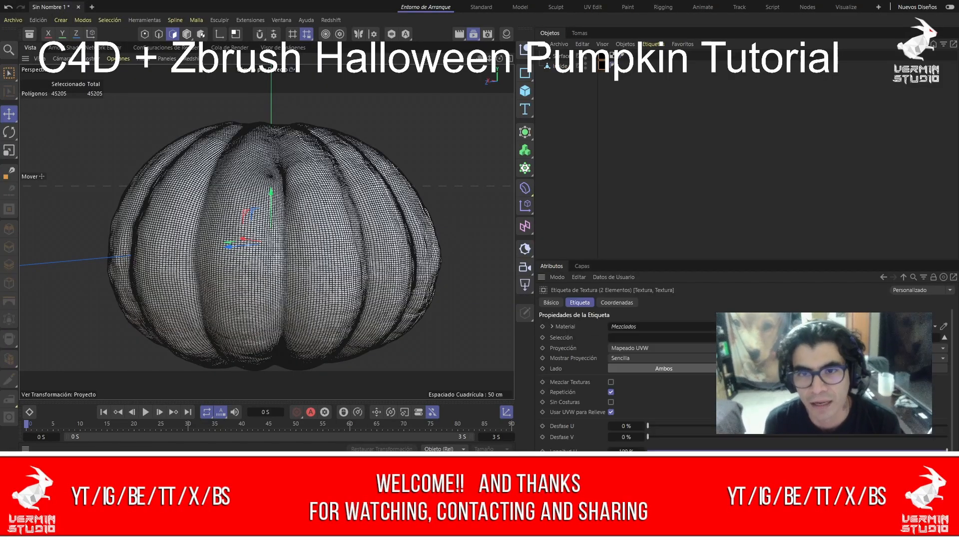
{"action": "key", "text": "Delete"}
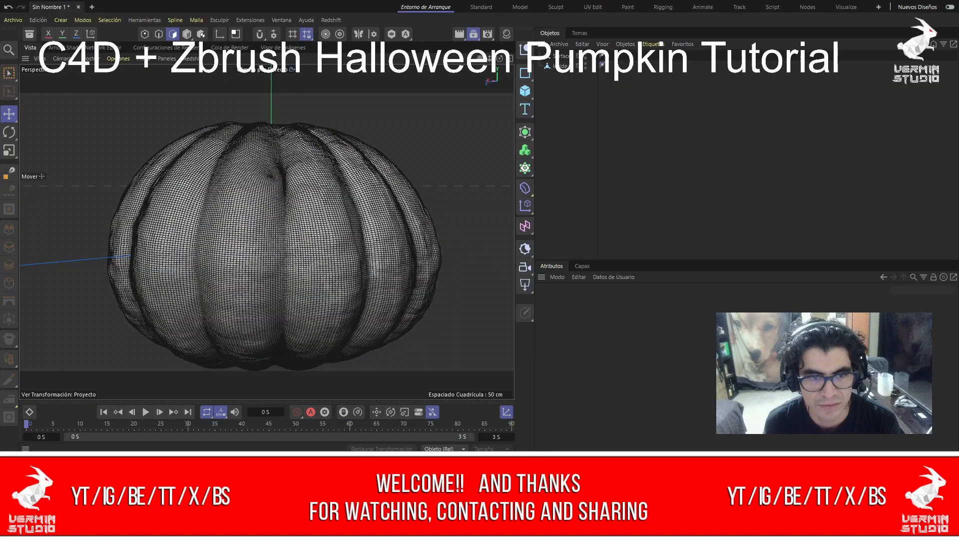
{"action": "key", "text": "ctrl+a"}
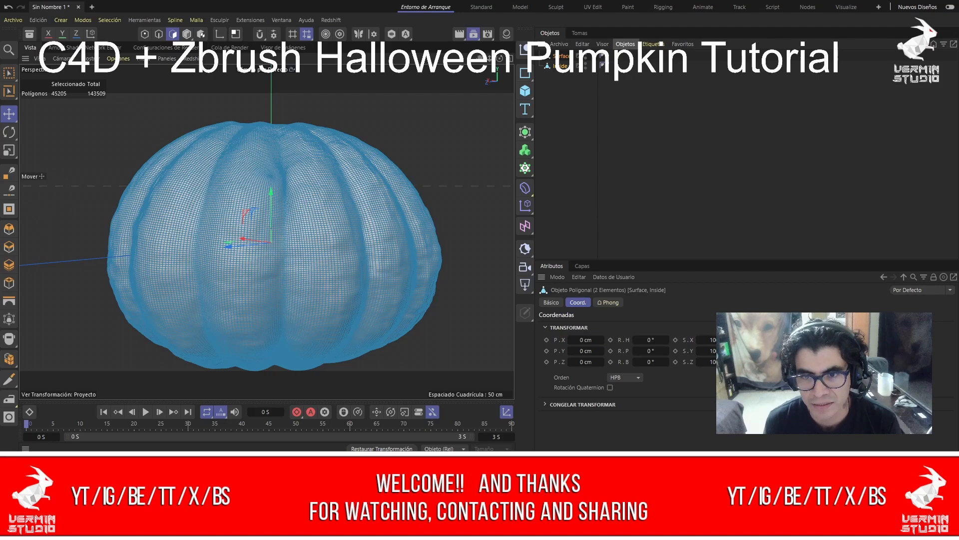
Place the combined Pumpkin object below Surface and Inside in the object list and hide the two original objects.
{"action": "left_click", "coordinate": [644, 131]}
{"action": "left_click", "coordinate": [565, 105]}
{"action": "left_click_drag", "start_coordinate": [563, 56], "coordinate": [563, 80]}
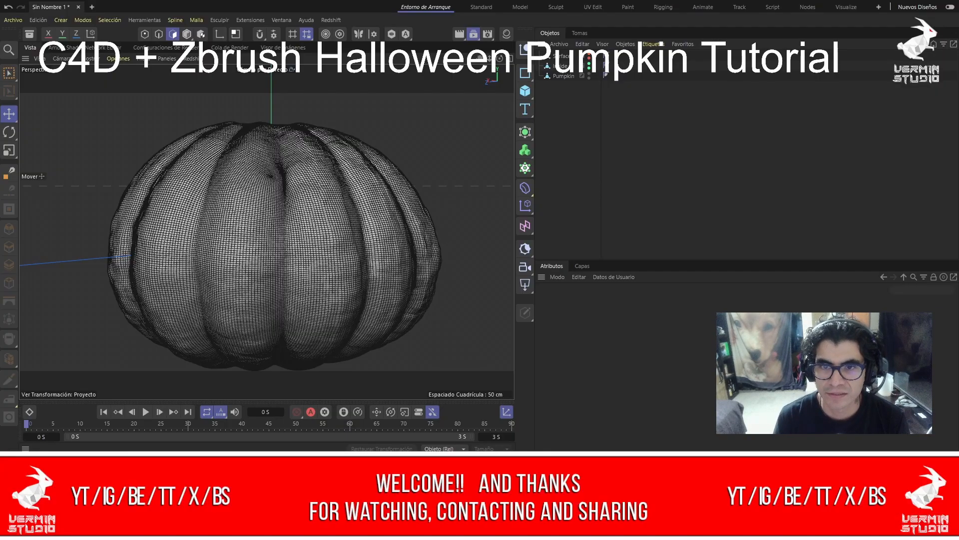
Select the combined Pumpkin object and save the project as Geo_Correct.c4d.
{"action": "left_click", "coordinate": [563, 76]}
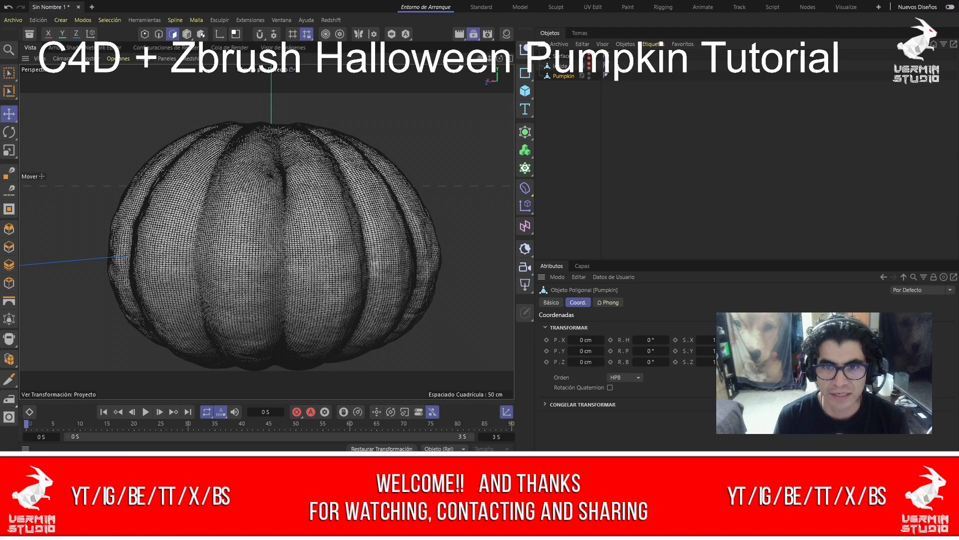
{"action": "key", "text": "ctrl+a"}
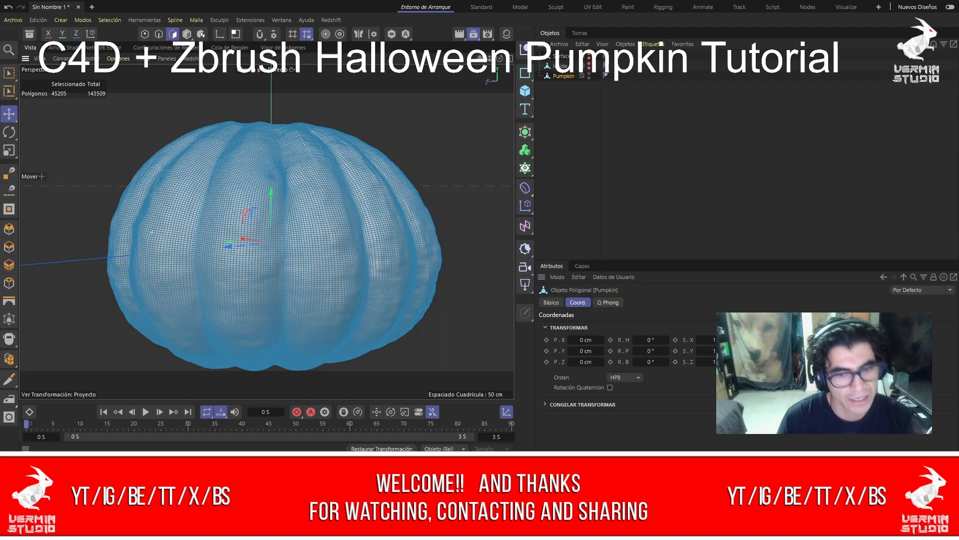
{"action": "key", "text": "Return"}
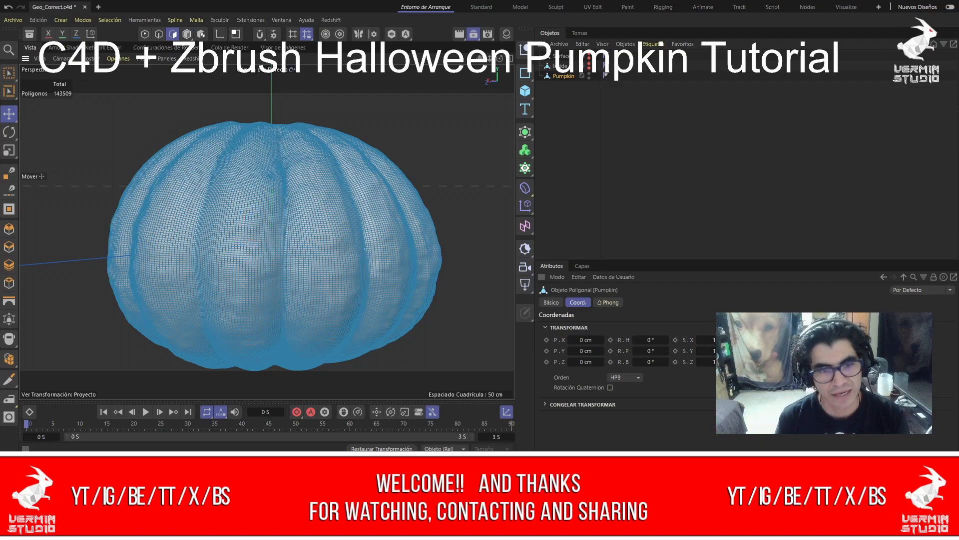
Bring the pumpkin's stem mesh into the scene and set its X, Y and Z scale to 100.
{"action": "key", "text": "ctrl+shift+a"}
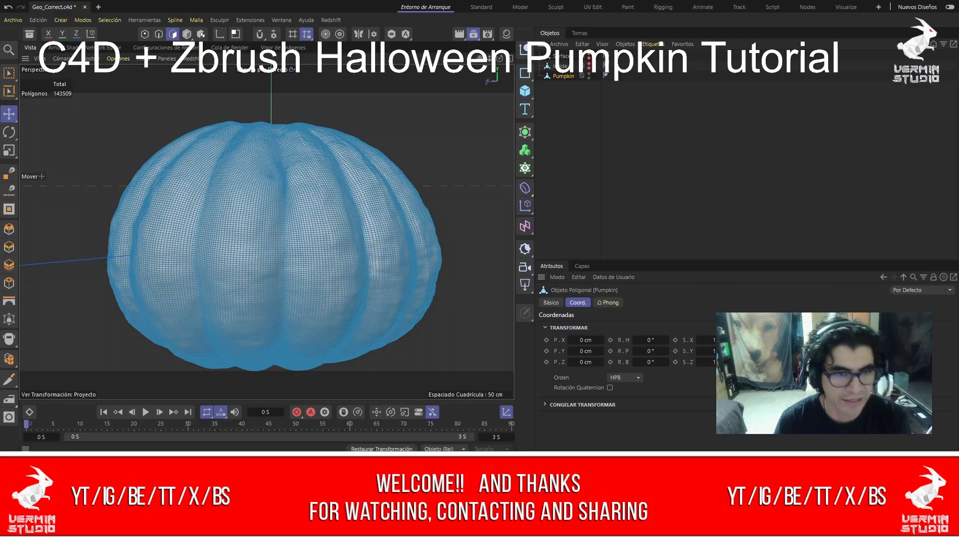
{"action": "key", "text": "ctrl+v"}
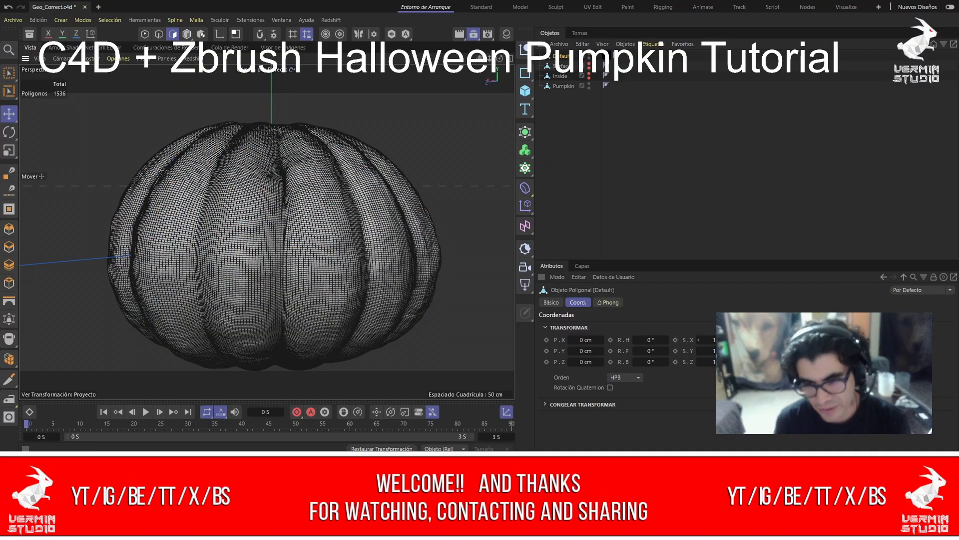
{"action": "left_click", "coordinate": [715, 339]}
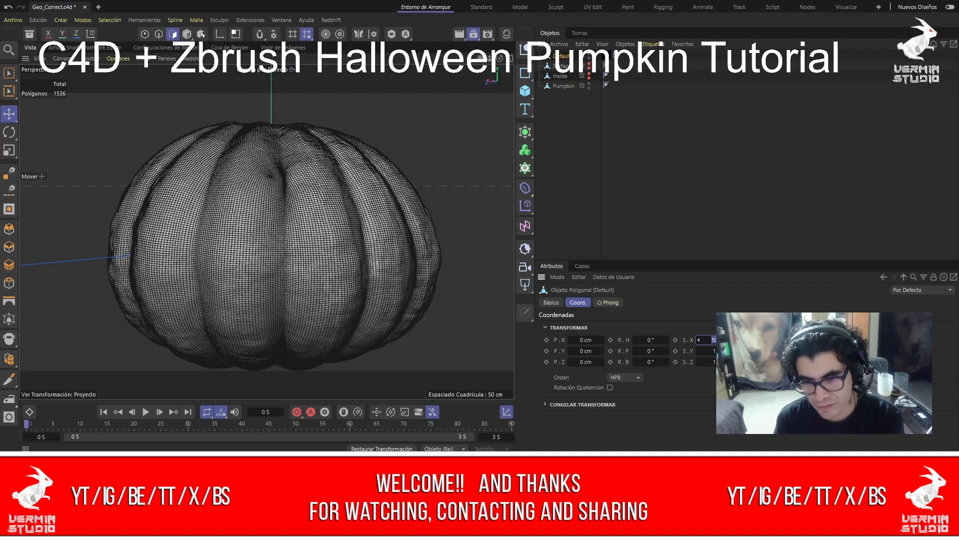
{"action": "left_click", "coordinate": [714, 351]}
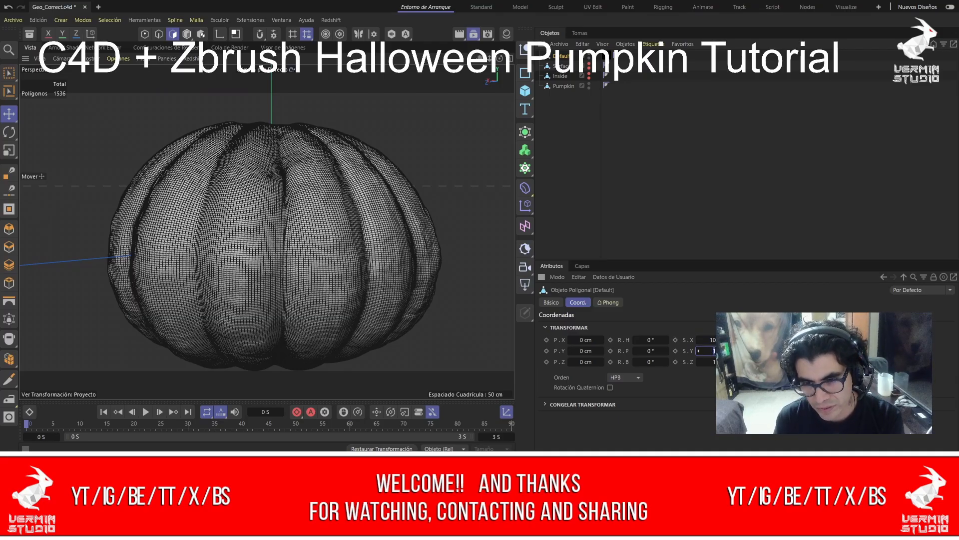
{"action": "type", "text": "100"}
{"action": "left_click", "coordinate": [713, 362]}
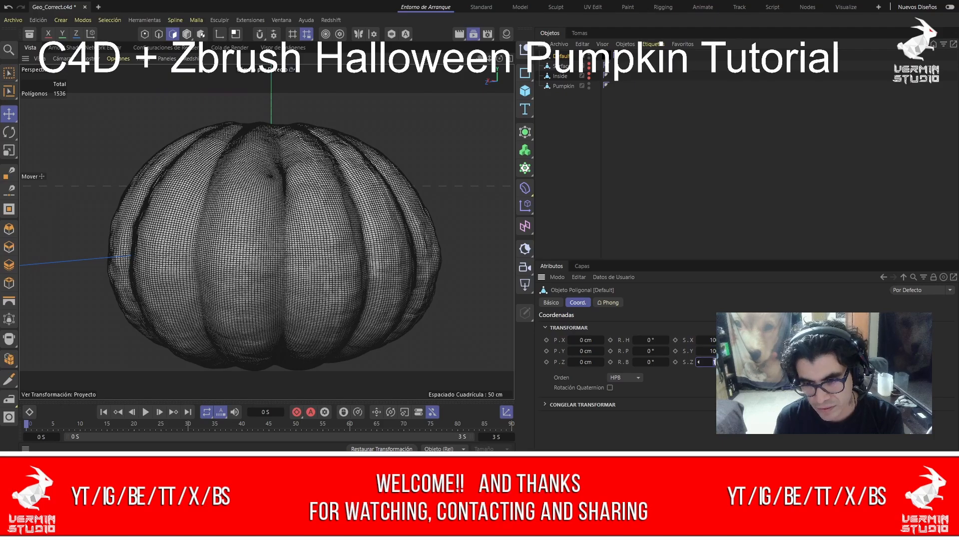
{"action": "type", "text": "10"}
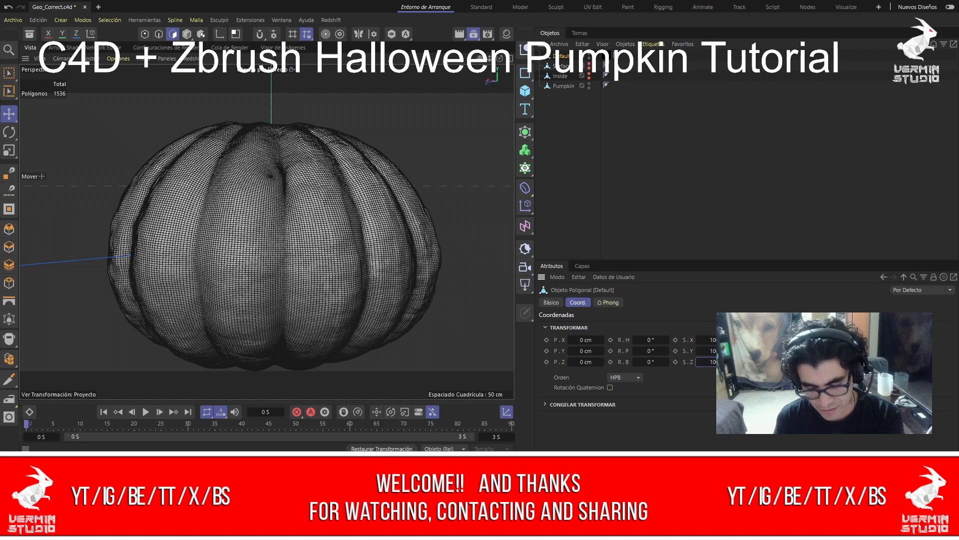
{"action": "left_click", "coordinate": [700, 190]}
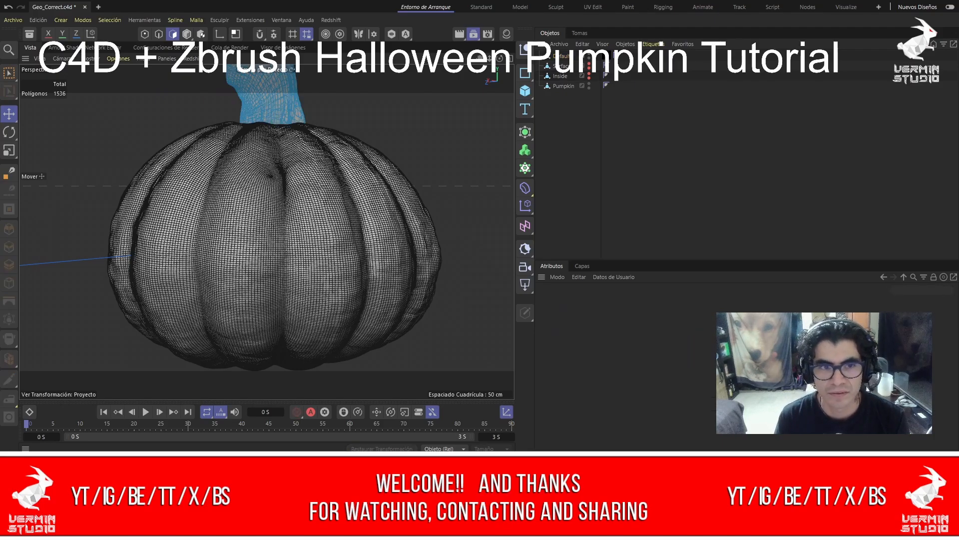
Examine how the stem sits on top of the pumpkin from the front, the side and at different distances.
{"action": "middle_click_drag", "start_coordinate": [272, 165], "coordinate": [278, 273], "text": "alt"}
{"action": "scroll", "coordinate": [275, 162], "scroll_direction": "down", "scroll_amount": 2}
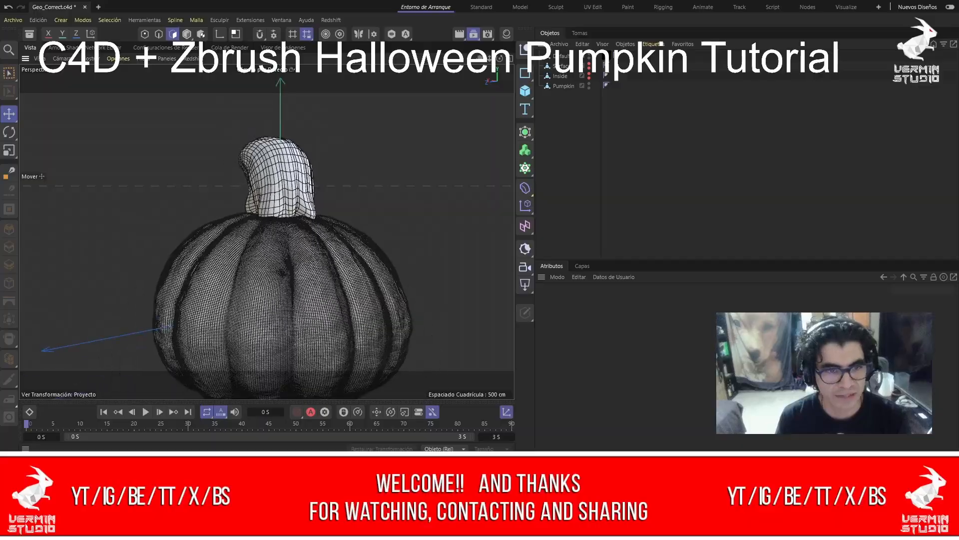
{"action": "left_click_drag", "start_coordinate": [267, 176], "coordinate": [359, 180], "text": "alt"}
{"action": "left_click_drag", "start_coordinate": [229, 192], "coordinate": [280, 194], "text": "alt"}
{"action": "scroll", "coordinate": [229, 191], "scroll_direction": "up", "scroll_amount": 8}
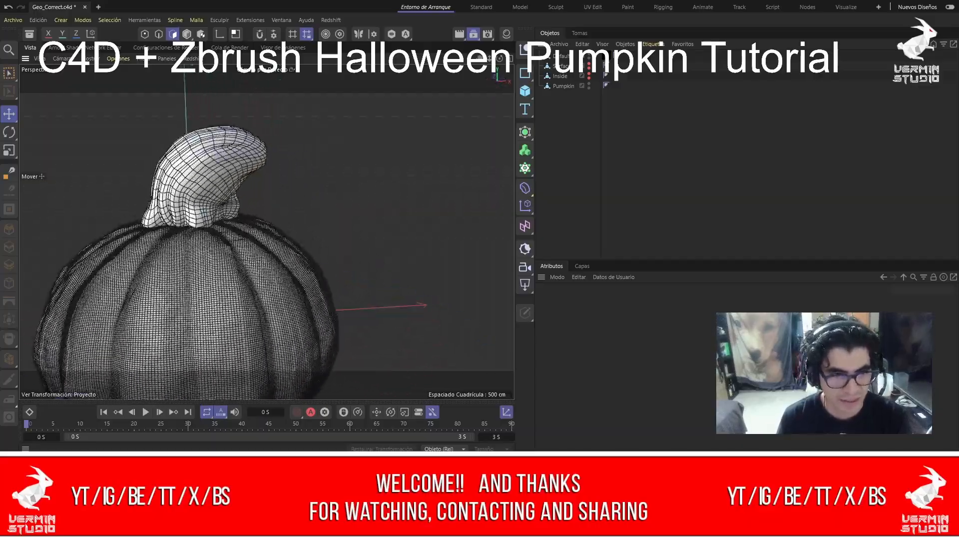
{"action": "scroll", "coordinate": [212, 194], "scroll_direction": "down", "scroll_amount": 6}
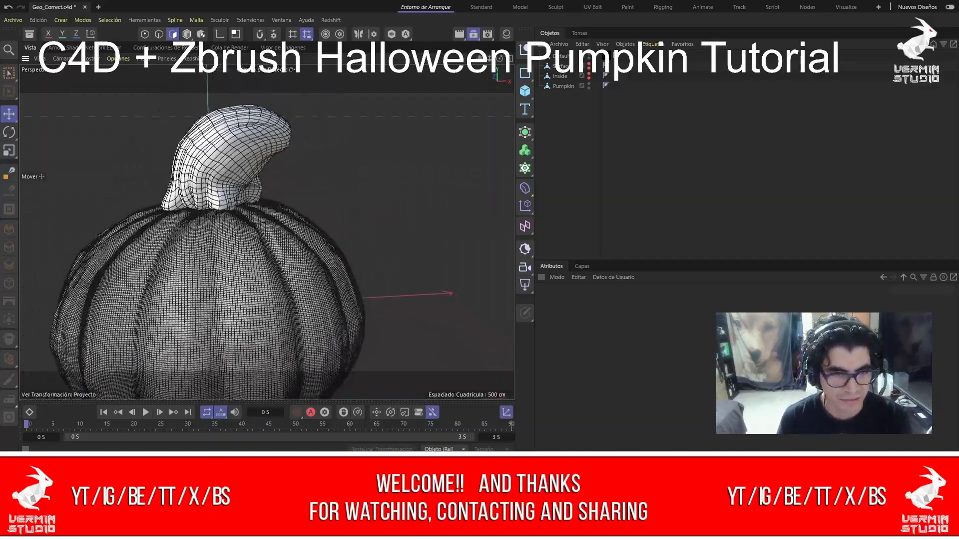
{"action": "mouse_move", "coordinate": [212, 194]}
{"action": "left_mouse_down", "text": "alt"}
{"action": "mouse_move", "coordinate": [214, 212]}
{"action": "mouse_move", "coordinate": [225, 204]}
{"action": "left_mouse_up", "text": "alt"}
{"action": "scroll", "coordinate": [257, 173], "scroll_direction": "up", "scroll_amount": 2}
{"action": "mouse_move", "coordinate": [224, 204]}
{"action": "middle_mouse_down", "text": "alt"}
{"action": "mouse_move", "coordinate": [258, 174]}
{"action": "mouse_move", "coordinate": [233, 212]}
{"action": "middle_mouse_up", "text": "alt"}
{"action": "scroll", "coordinate": [257, 173], "scroll_direction": "down", "scroll_amount": 6}
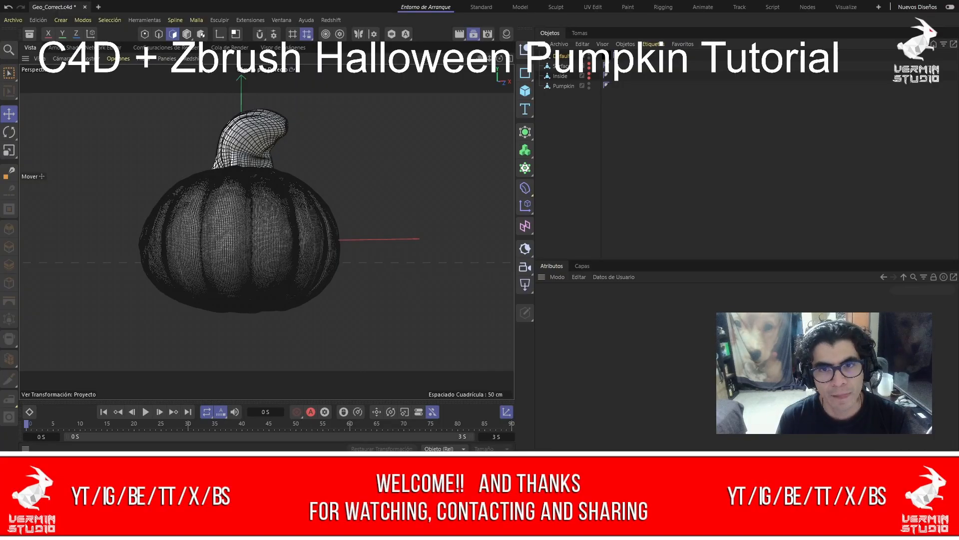
Place the stem's Default object directly above Pumpkin in the object list and delete its texture tag.
{"action": "left_click_drag", "start_coordinate": [561, 56], "coordinate": [563, 81]}
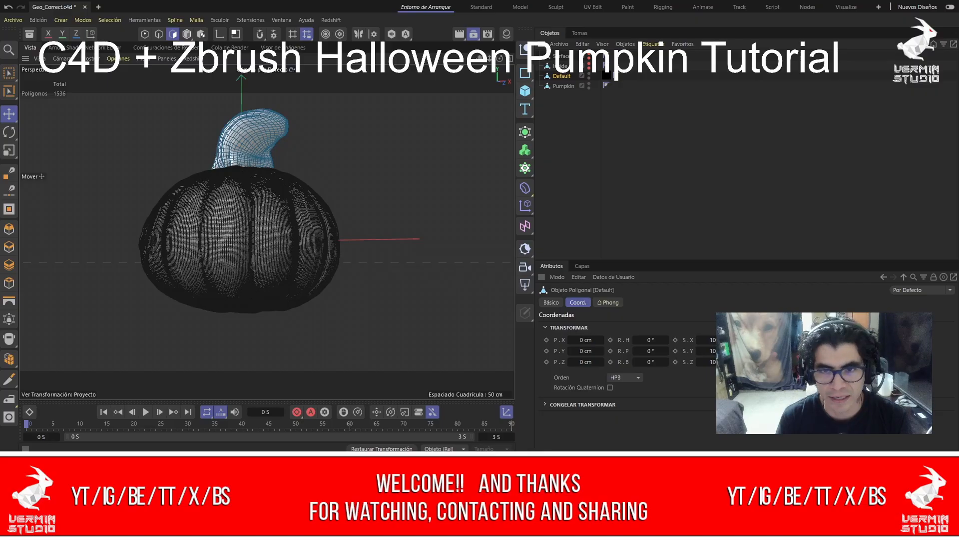
{"action": "left_click", "coordinate": [606, 76]}
{"action": "key", "text": "Delete"}
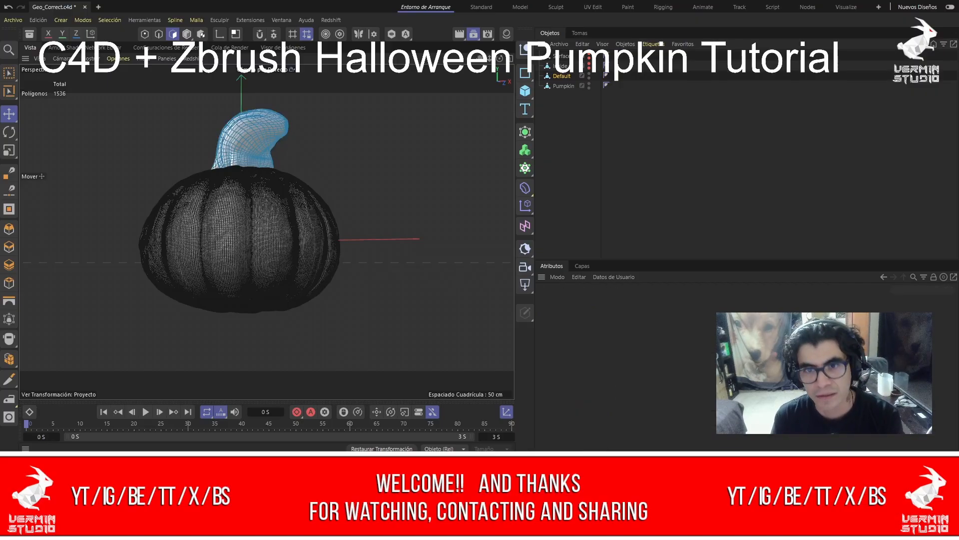
Rename the Default stem object as Stem and deselect it.
{"action": "left_click", "coordinate": [562, 76]}
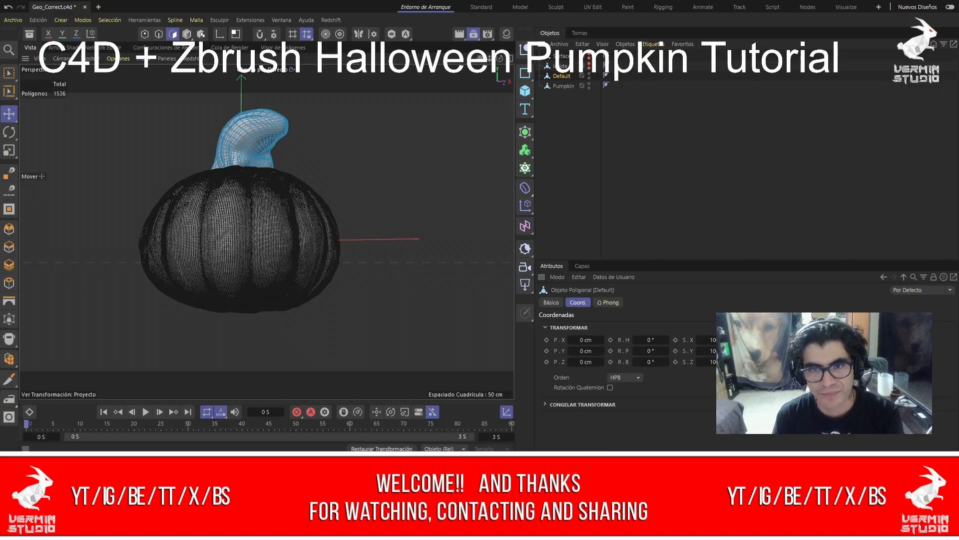
{"action": "left_click", "coordinate": [551, 303]}
{"action": "double_click", "coordinate": [631, 340]}
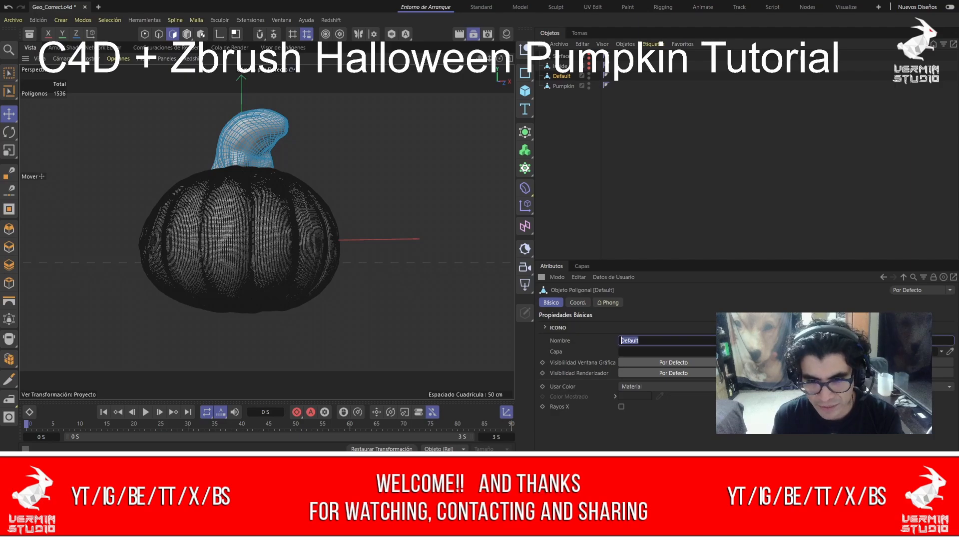
{"action": "type", "text": "Stem"}
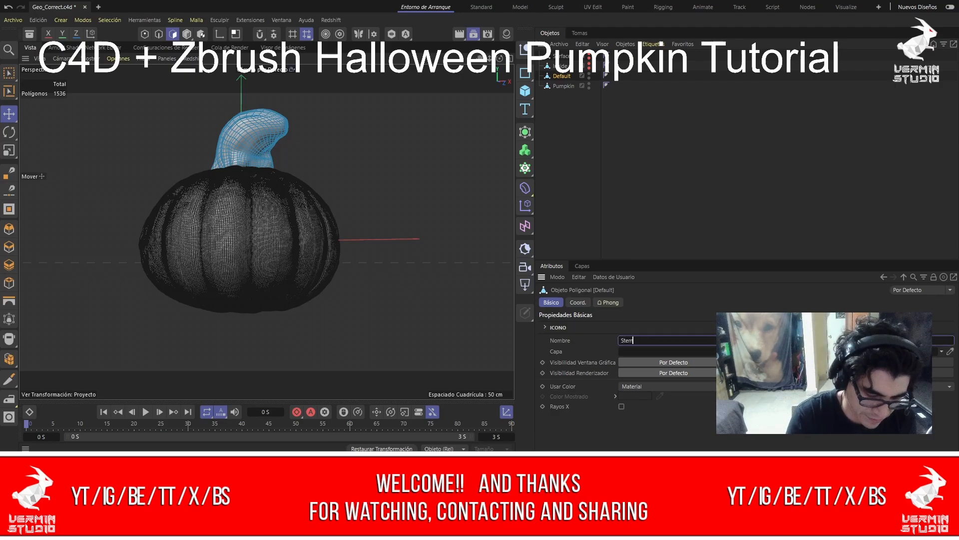
{"action": "key", "text": "Return"}
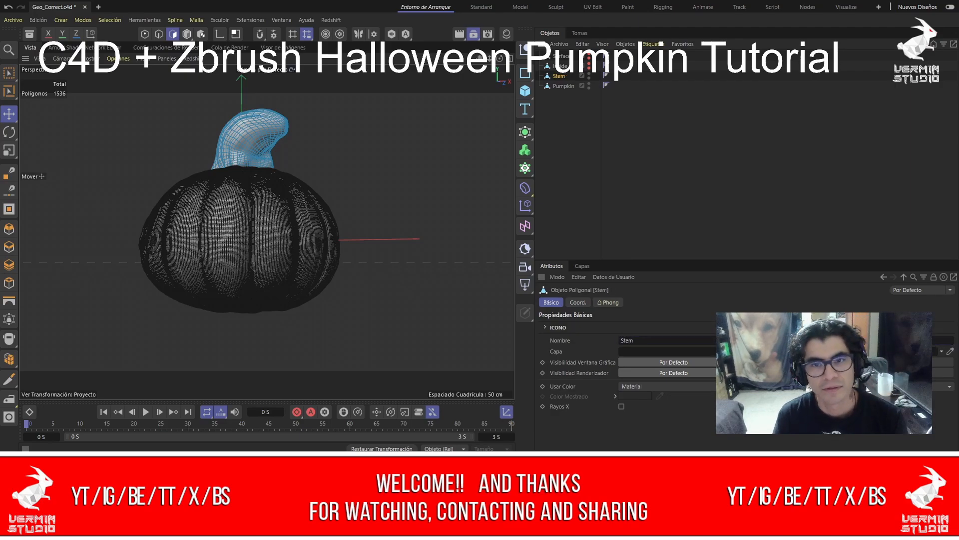
{"action": "left_click", "coordinate": [625, 150]}
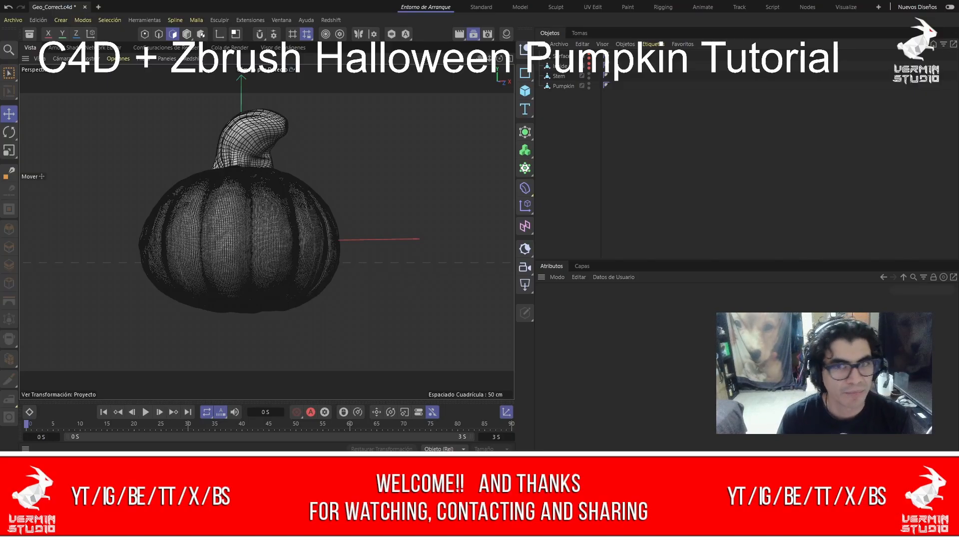
Bring the jack-o'-lantern's eyes, nose and mouth mesh into the scene and set its X, Y and Z scale to 100.
{"action": "left_click", "coordinate": [563, 86]}
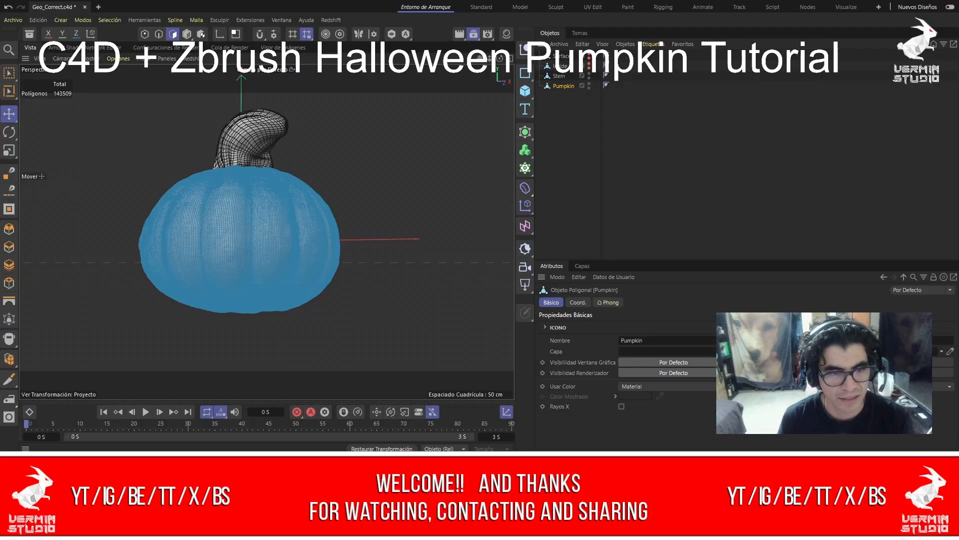
{"action": "key", "text": "ctrl+v"}
{"action": "left_click", "coordinate": [577, 302]}
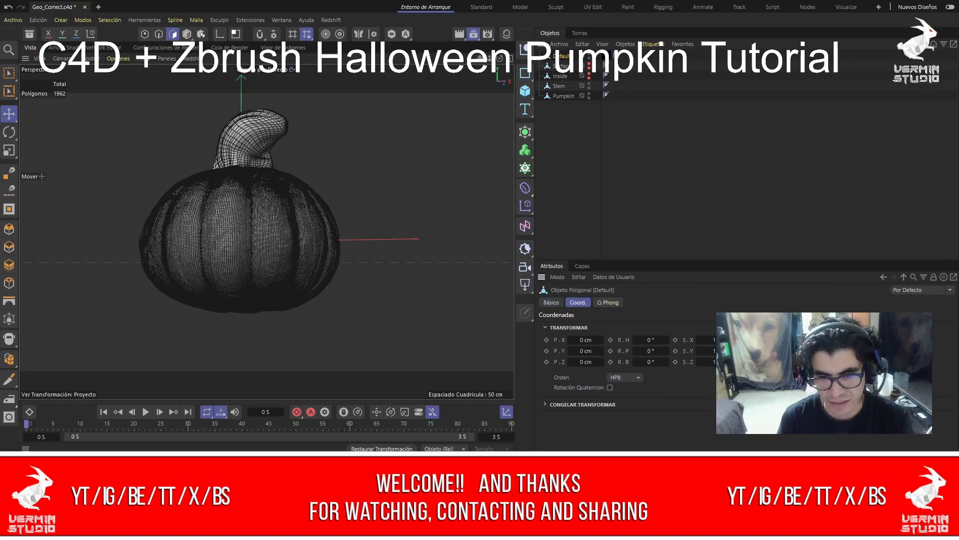
{"action": "left_click", "coordinate": [720, 339]}
{"action": "type", "text": "1"}
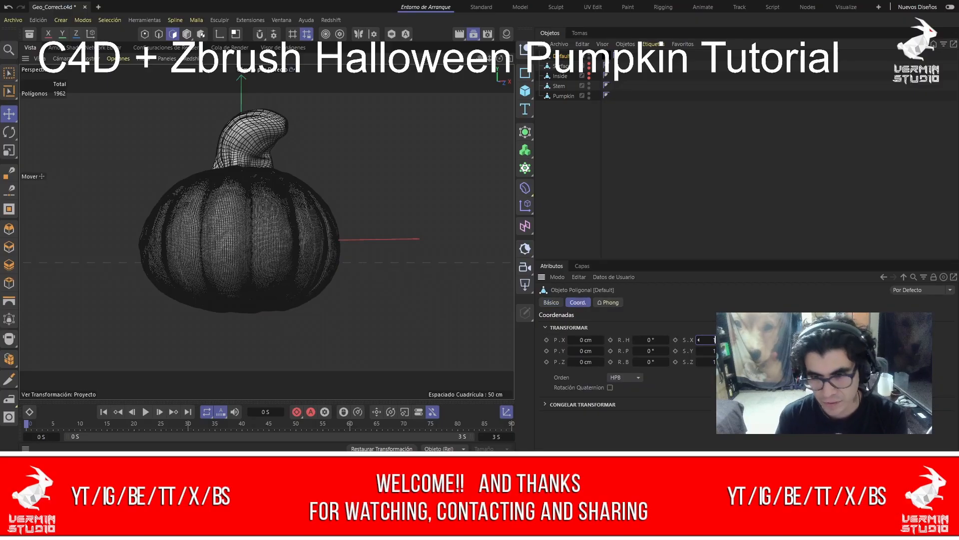
{"action": "left_click", "coordinate": [719, 351]}
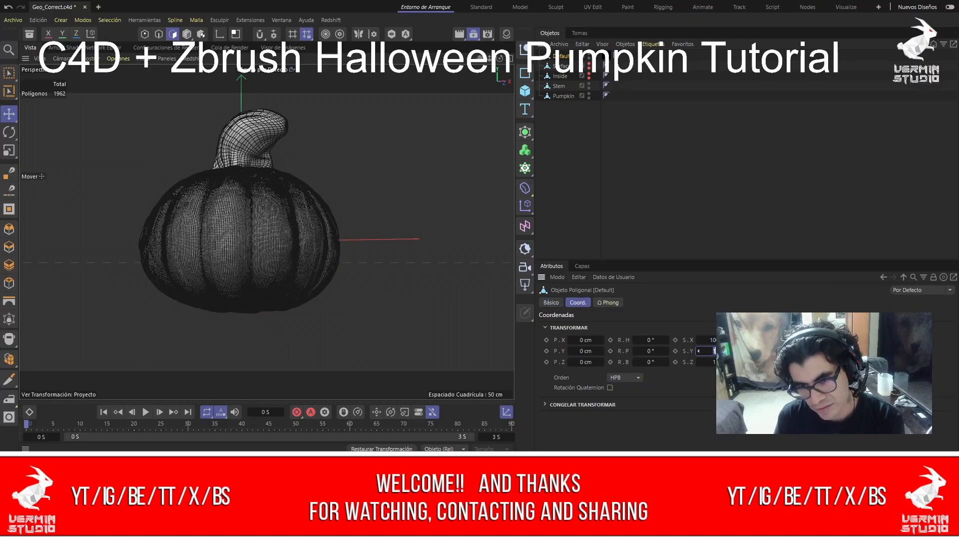
{"action": "type", "text": "100"}
{"action": "left_click", "coordinate": [714, 362]}
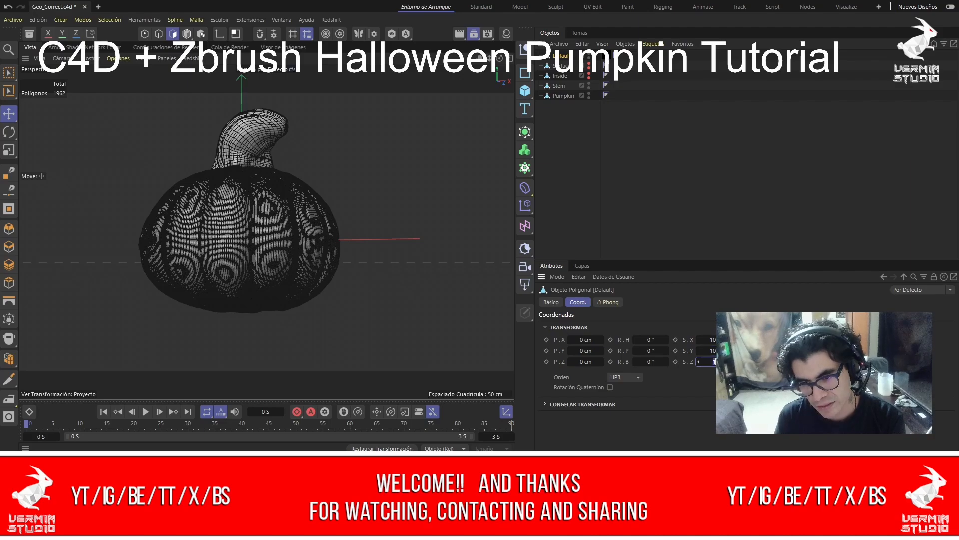
{"action": "type", "text": "0"}
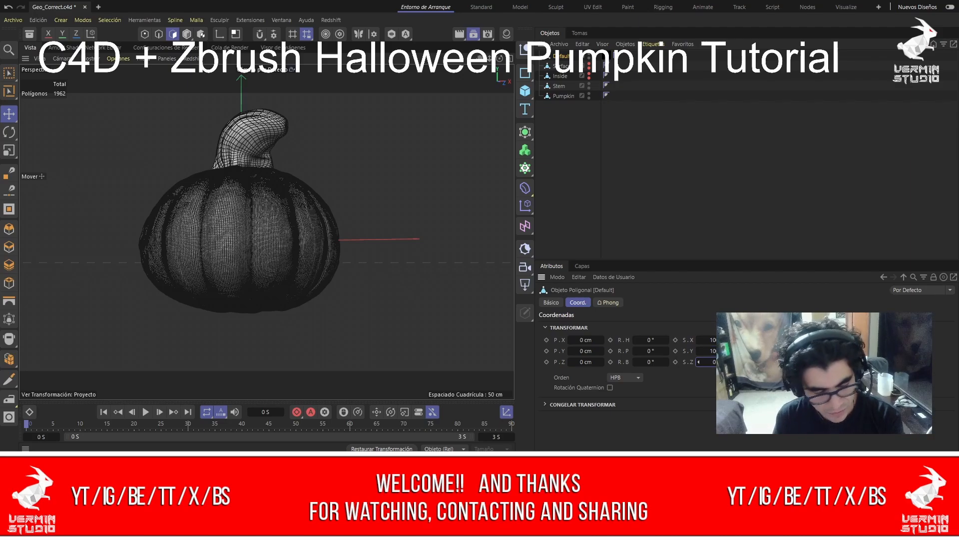
{"action": "type", "text": "2"}
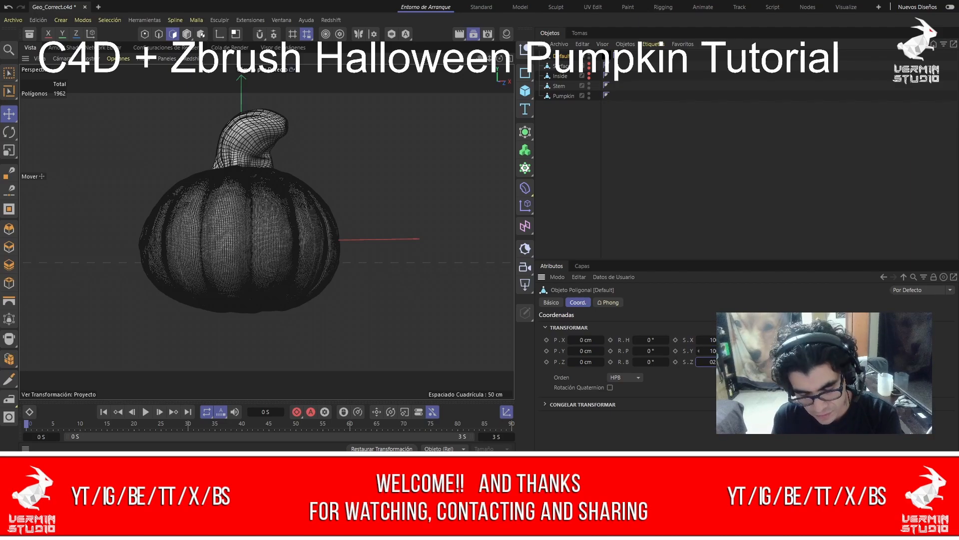
{"action": "type", "text": "10"}
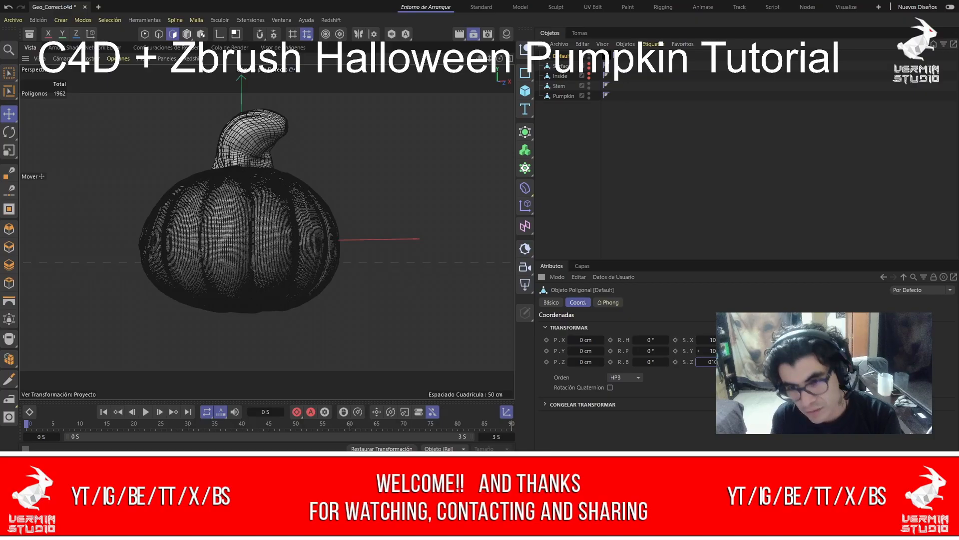
{"action": "key", "text": "Return"}
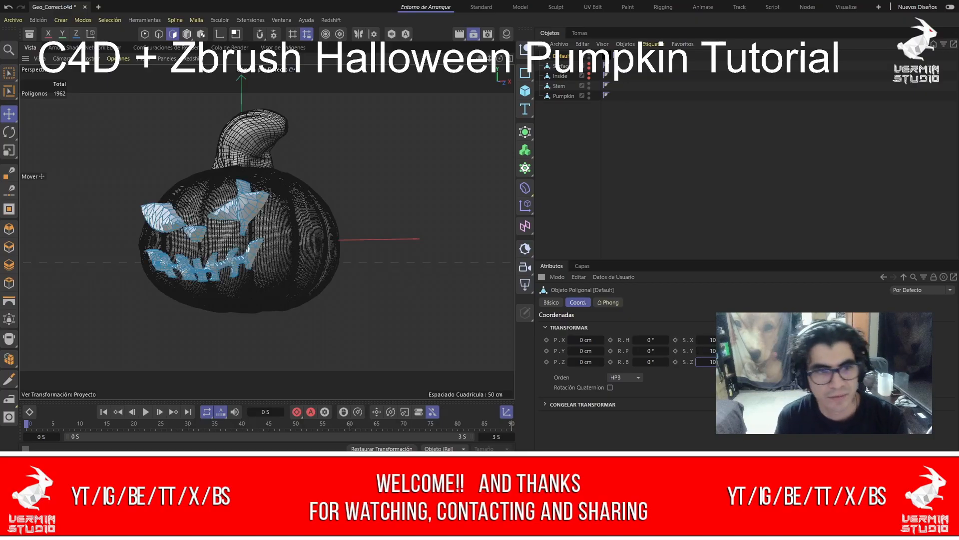
Examine how the face mesh passes through the pumpkin wall from the front, the side and the inside.
{"action": "left_click_drag", "start_coordinate": [293, 304], "coordinate": [394, 327], "text": "alt"}
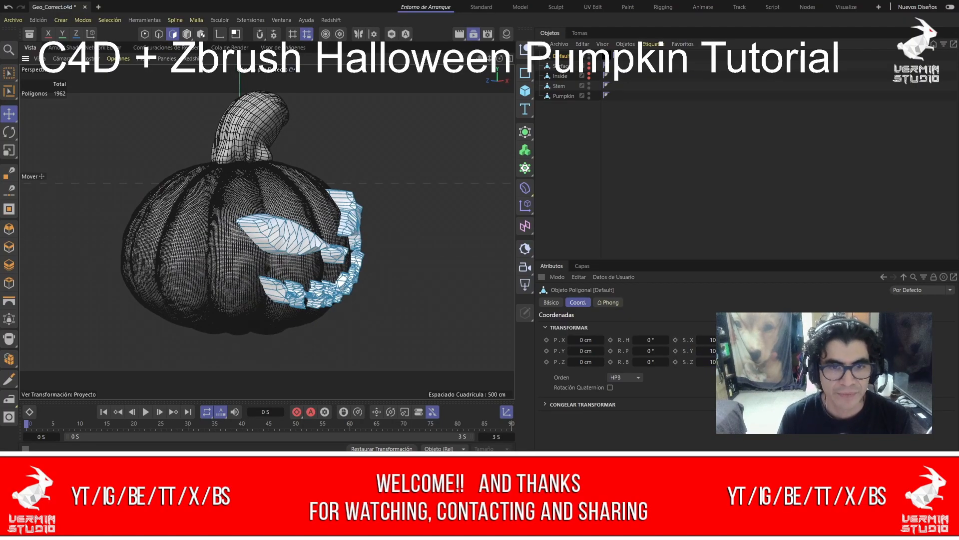
{"action": "left_click_drag", "start_coordinate": [265, 232], "coordinate": [324, 229], "text": "alt"}
{"action": "scroll", "coordinate": [345, 215], "scroll_direction": "up", "scroll_amount": 5}
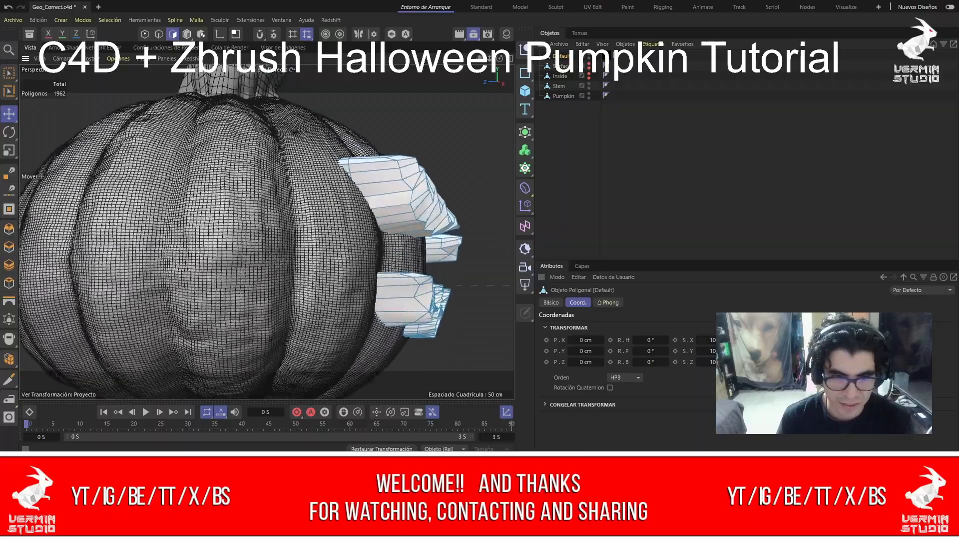
{"action": "left_click_drag", "start_coordinate": [386, 211], "coordinate": [440, 212], "text": "alt"}
{"action": "scroll", "coordinate": [386, 211], "scroll_direction": "up", "scroll_amount": 10}
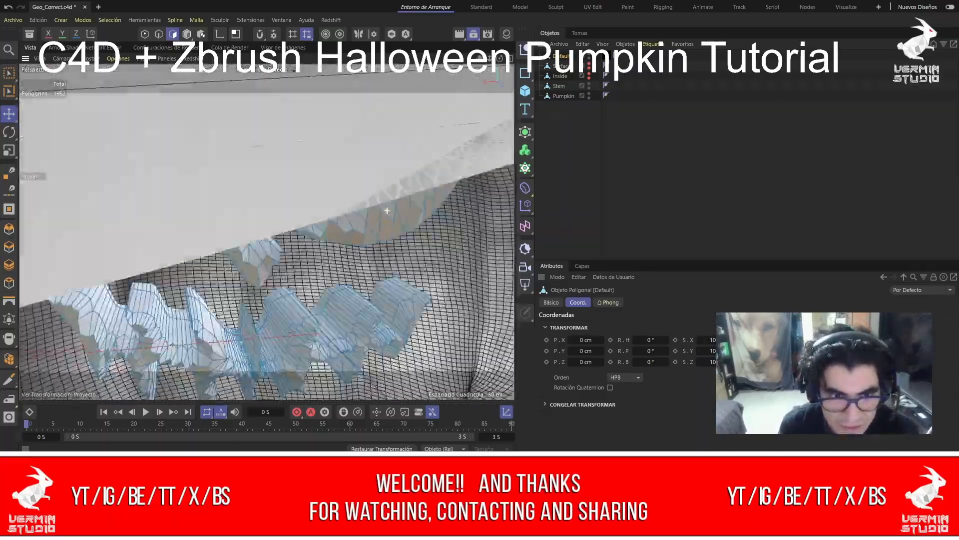
{"action": "scroll", "coordinate": [386, 210], "scroll_direction": "down", "scroll_amount": 10}
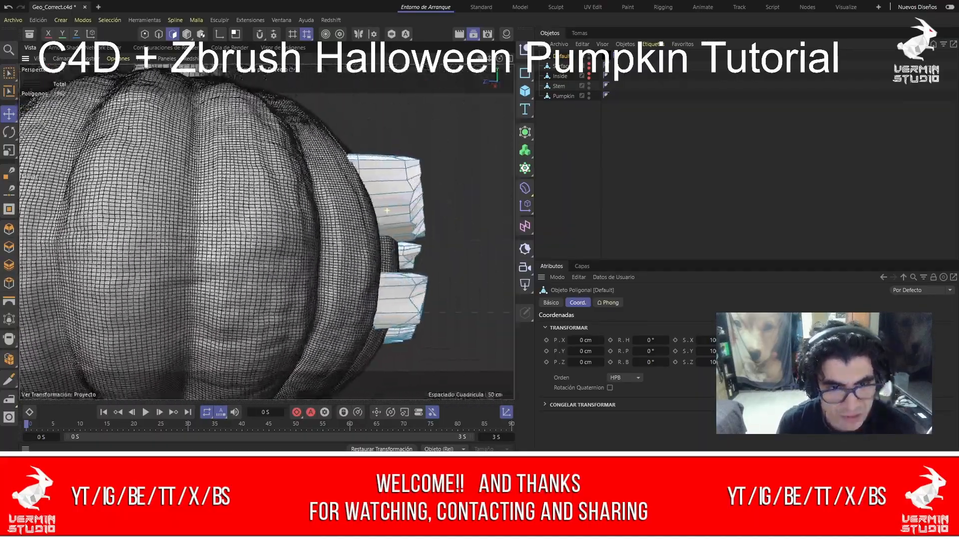
{"action": "left_click_drag", "start_coordinate": [387, 211], "coordinate": [340, 213], "text": "alt"}
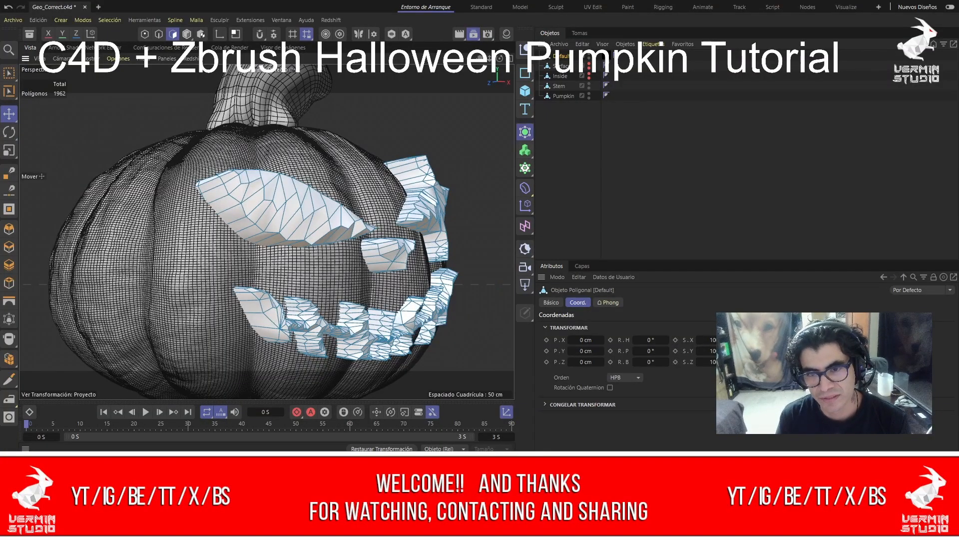
Add a Boolean object directly above Pumpkin in the object list and leave nothing selected.
{"action": "left_click", "coordinate": [525, 132]}
{"action": "left_click_drag", "start_coordinate": [564, 56], "coordinate": [563, 100]}
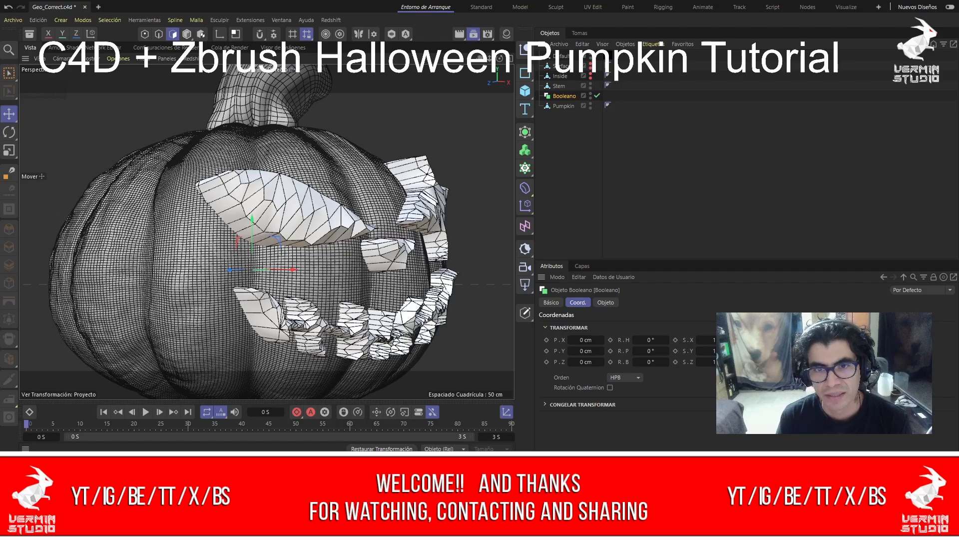
{"action": "left_click", "coordinate": [559, 86]}
{"action": "left_click", "coordinate": [568, 150]}
Delete the texture tag from the Default object that holds the eyes, nose and mouth.
{"action": "left_click", "coordinate": [562, 56]}
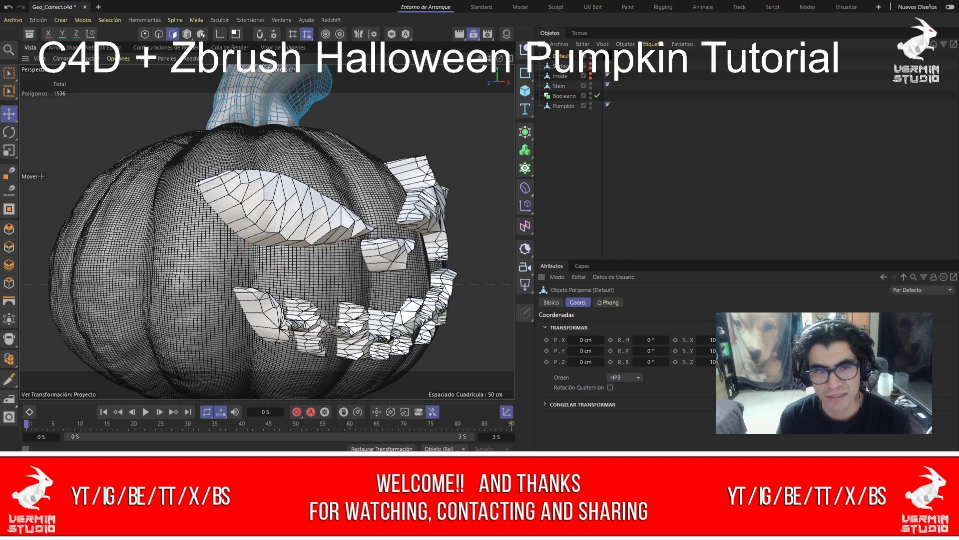
{"action": "left_click", "coordinate": [608, 55]}
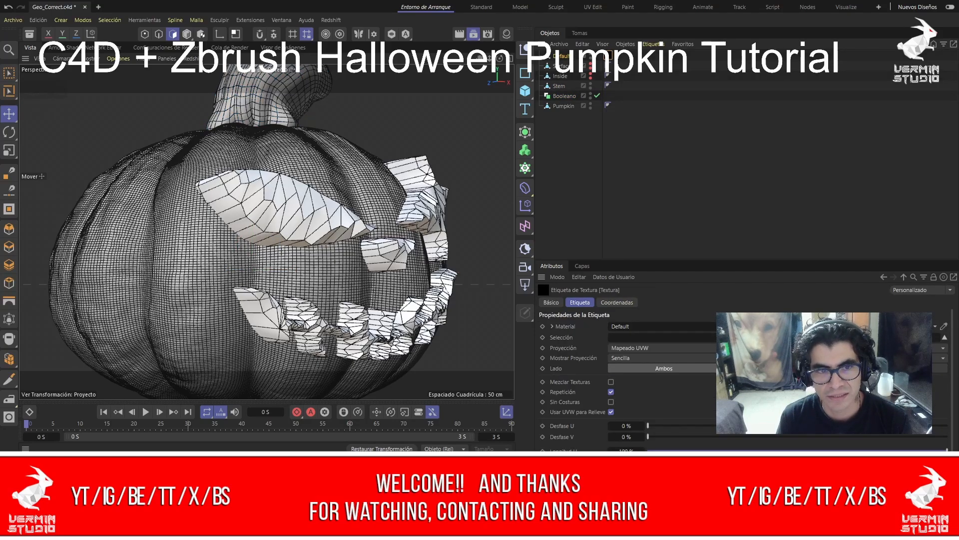
{"action": "left_click", "coordinate": [562, 56]}
{"action": "double_click", "coordinate": [608, 55]}
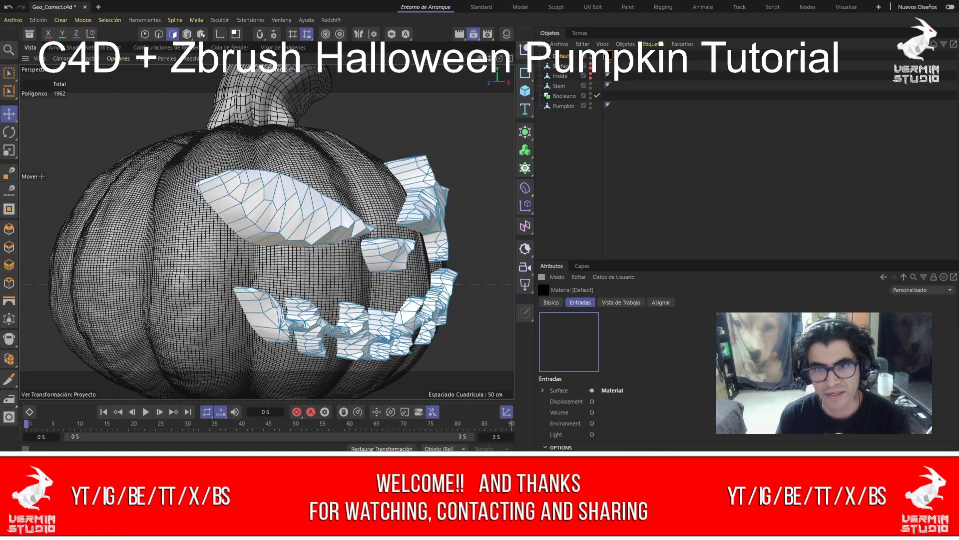
{"action": "key", "text": "Delete"}
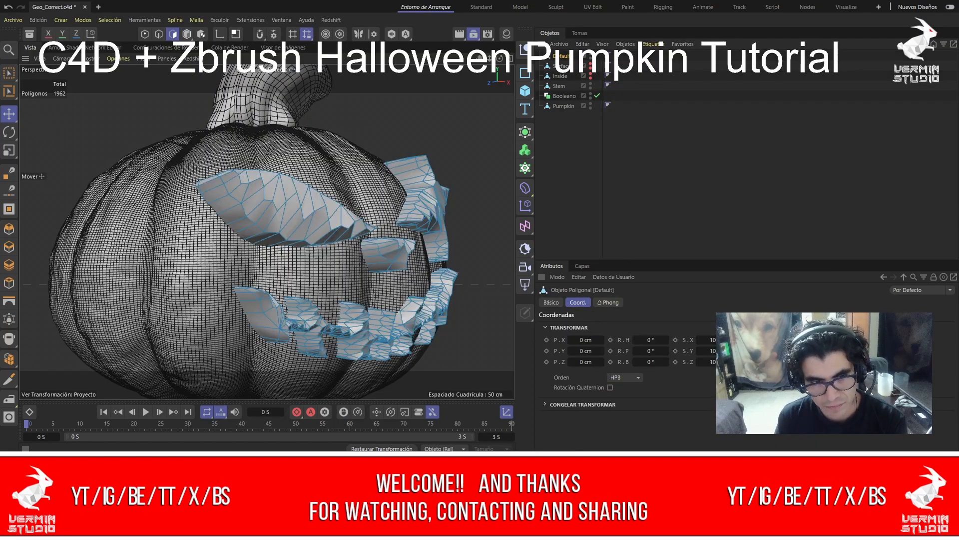
Rename the Default face object as Face.
{"action": "left_click", "coordinate": [551, 302]}
{"action": "double_click", "coordinate": [637, 341]}
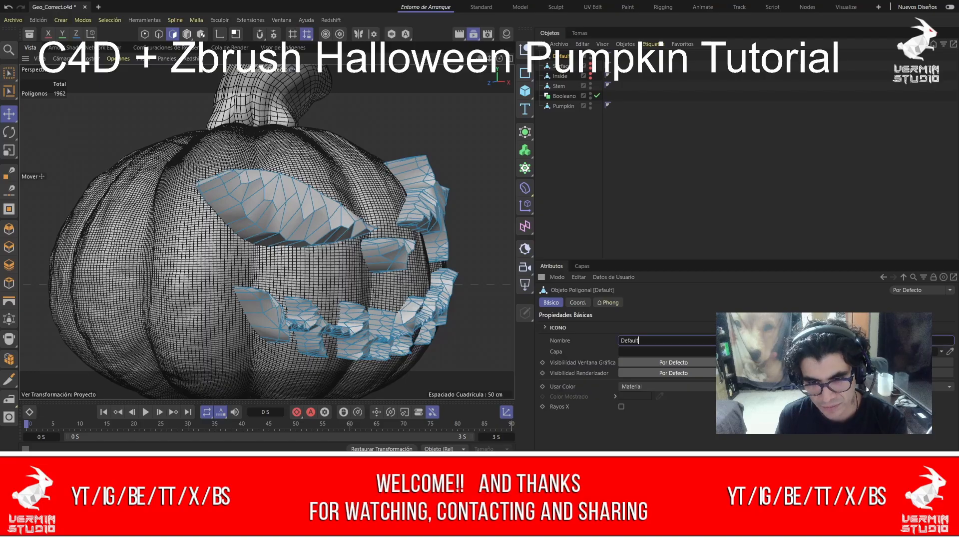
{"action": "type", "text": "Face"}
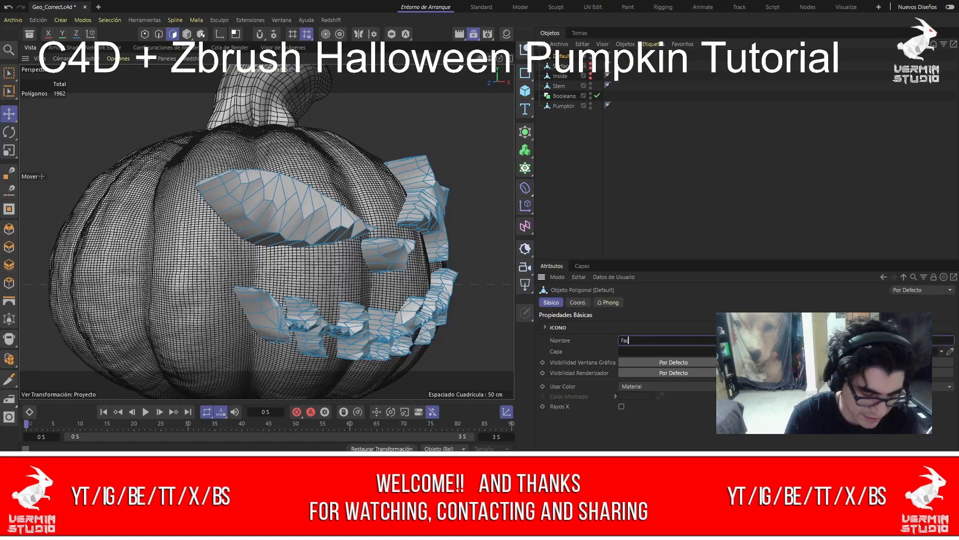
{"action": "key", "text": "Return"}
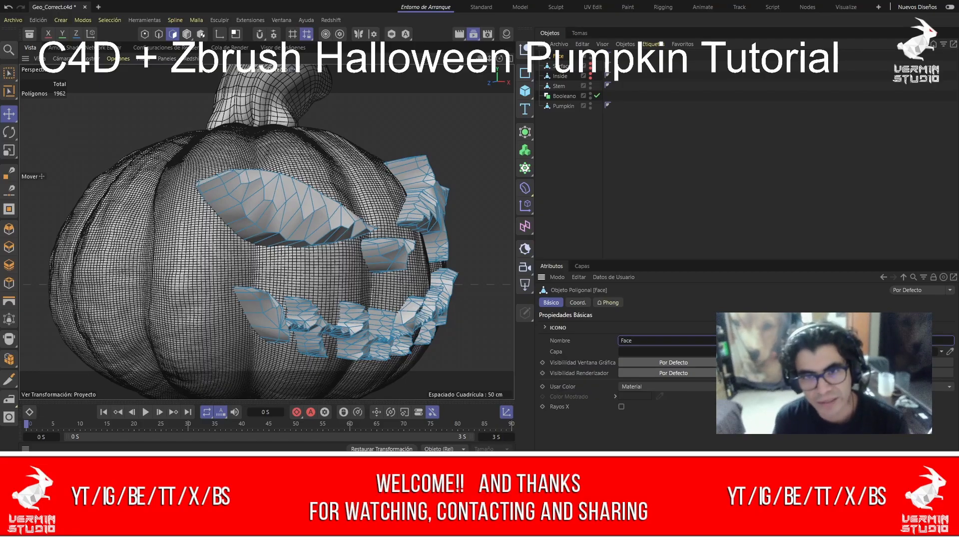
Nest Pumpkin and Face under the Boolean, with Pumpkin first, to cut the face openings, and check the cuts.
{"action": "left_click_drag", "start_coordinate": [558, 55], "coordinate": [564, 86]}
{"action": "left_click", "coordinate": [564, 96], "text": "ctrl"}
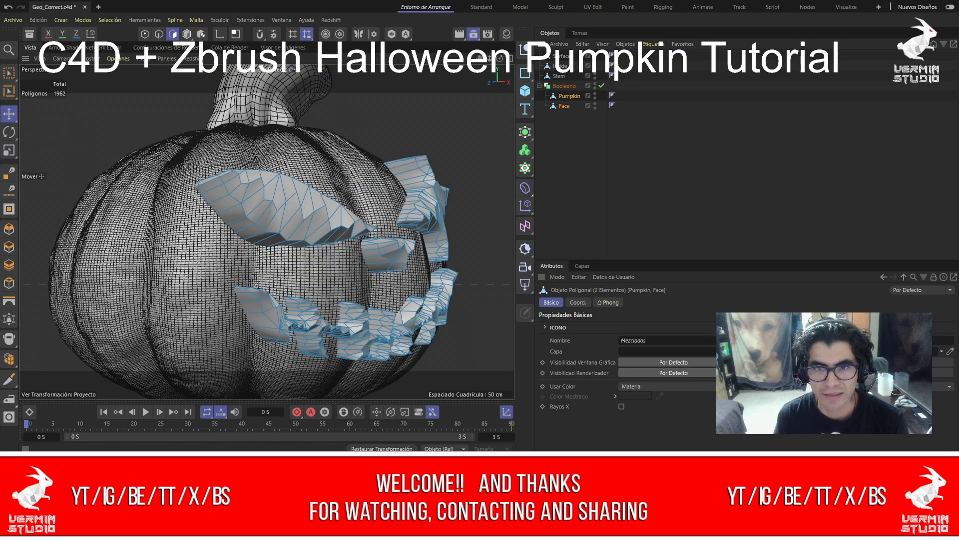
{"action": "left_click", "coordinate": [566, 145]}
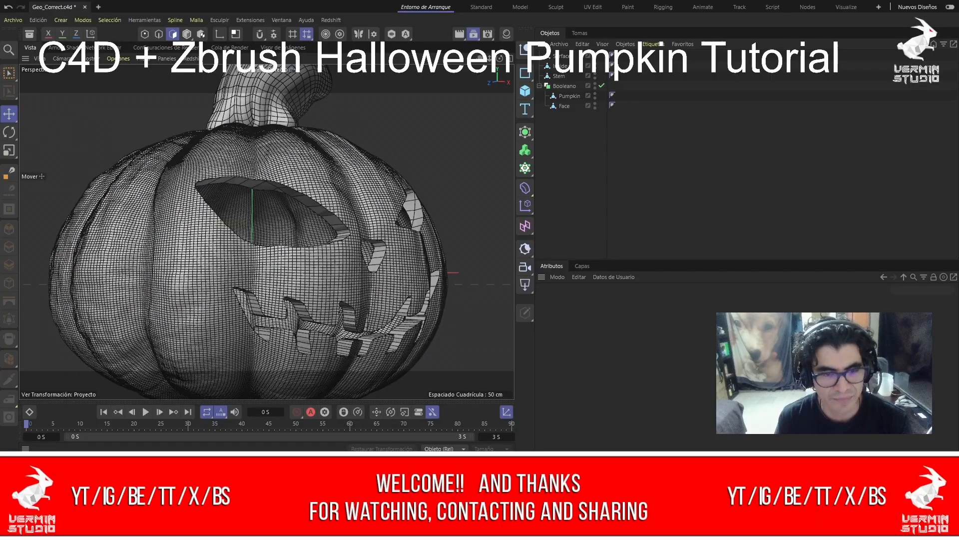
{"action": "left_click_drag", "start_coordinate": [309, 264], "coordinate": [220, 294], "text": "alt"}
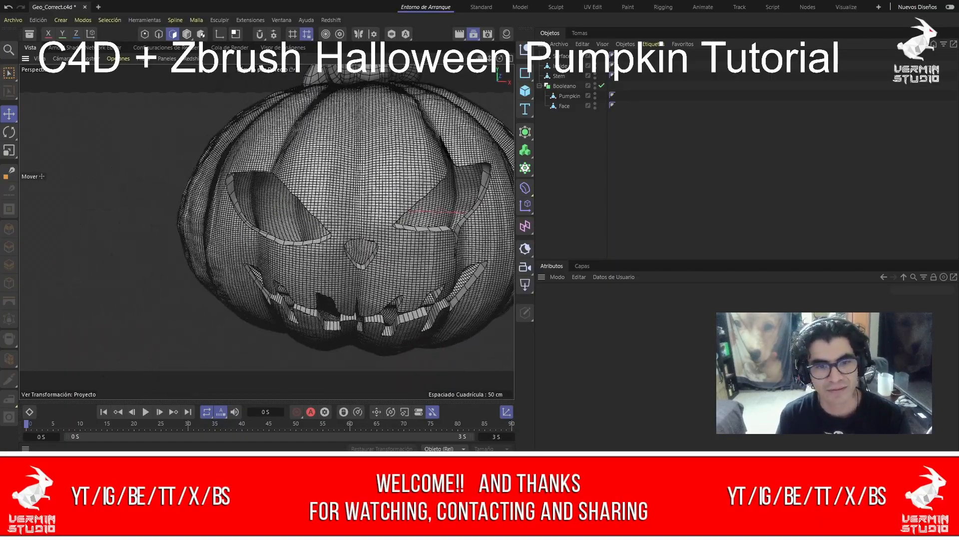
{"action": "scroll", "coordinate": [299, 240], "scroll_direction": "down", "scroll_amount": 7}
{"action": "scroll", "coordinate": [330, 226], "scroll_direction": "up", "scroll_amount": 8}
{"action": "left_click_drag", "start_coordinate": [330, 226], "coordinate": [320, 207], "text": "alt"}
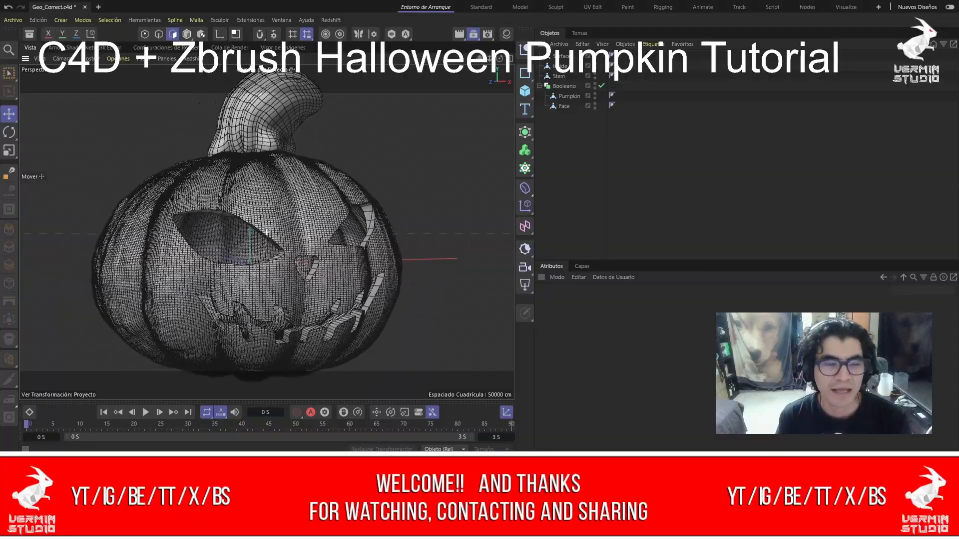
{"action": "left_click_drag", "start_coordinate": [267, 232], "coordinate": [282, 225], "text": "alt"}
Collapse the Boolean's hierarchy and rename it as Pumpkin_Correct.
{"action": "left_click", "coordinate": [540, 86]}
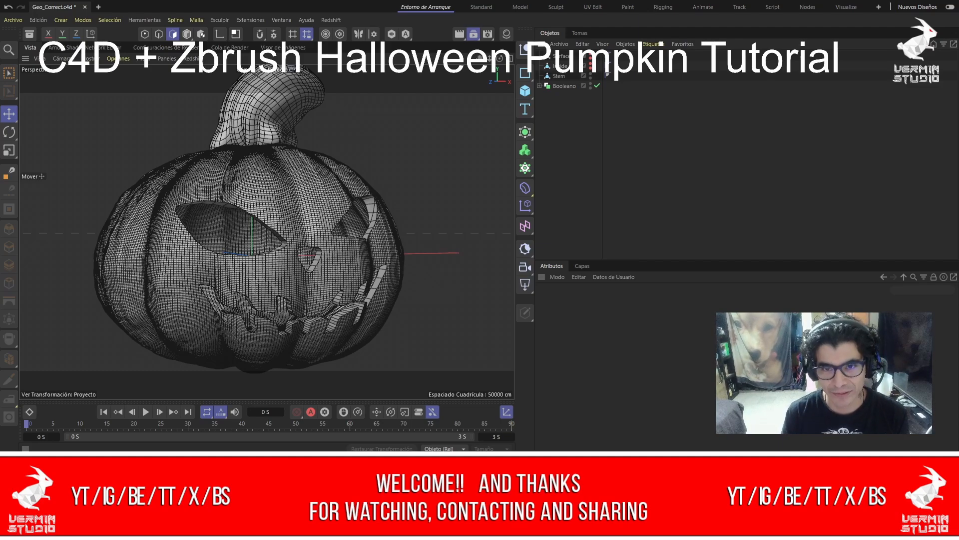
{"action": "left_click", "coordinate": [564, 85]}
{"action": "double_click", "coordinate": [633, 341]}
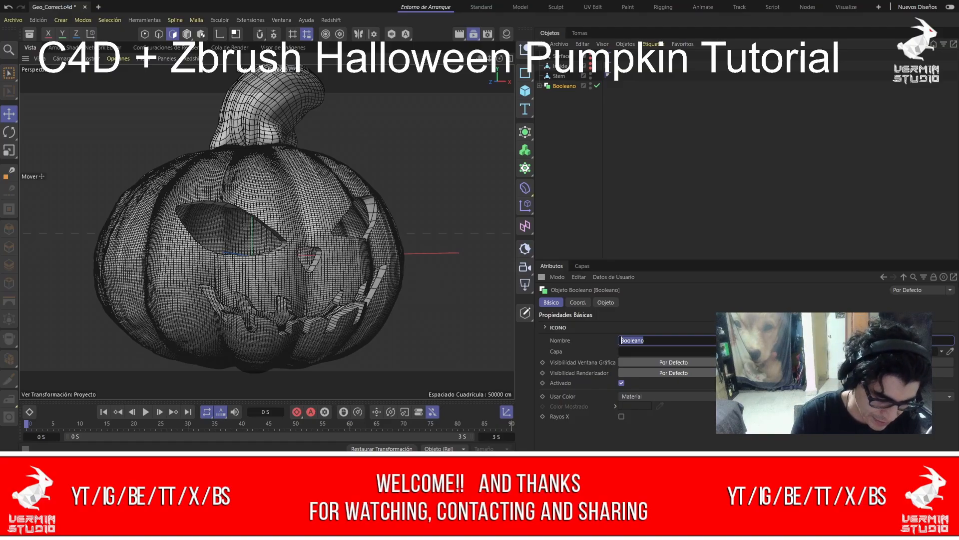
{"action": "type", "text": "F"}
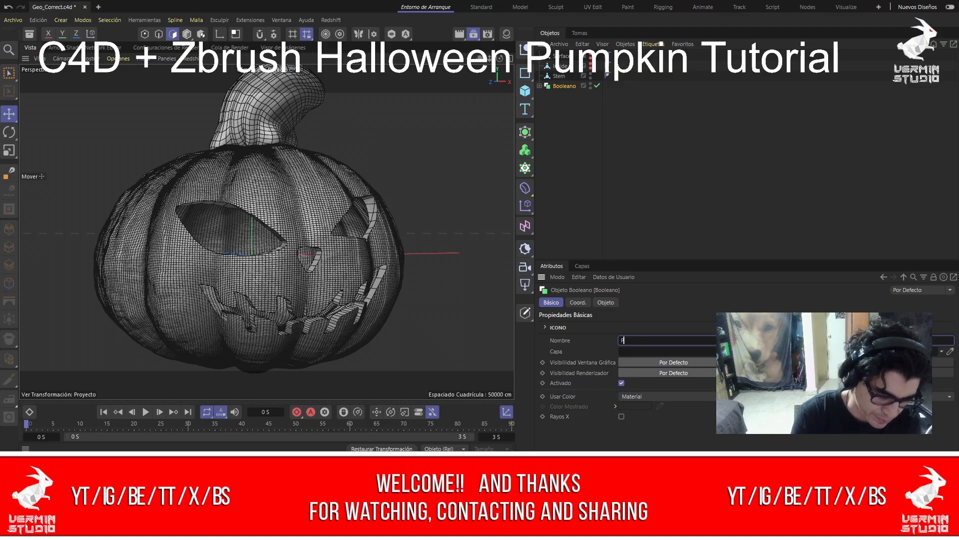
{"action": "type", "text": "umpk"}
{"action": "type", "text": "in"}
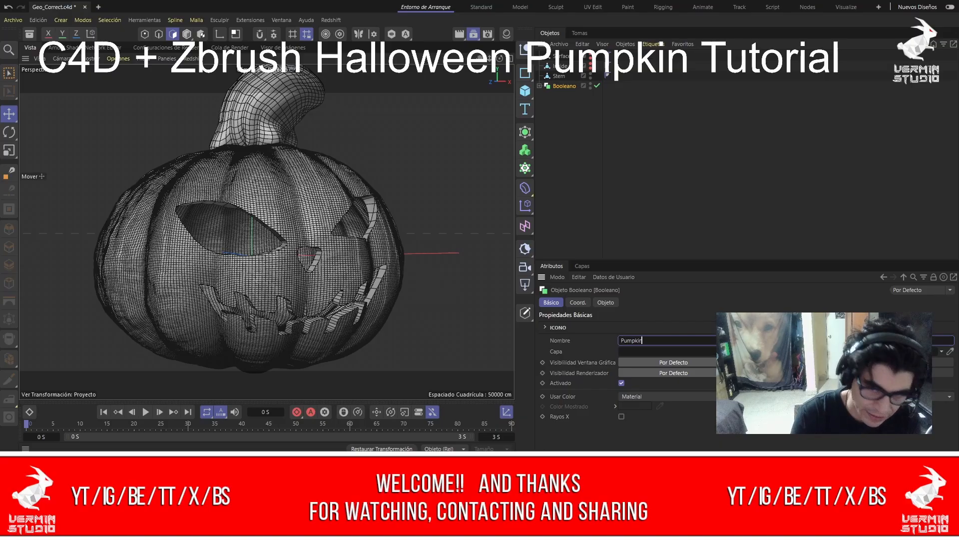
{"action": "type", "text": "_"}
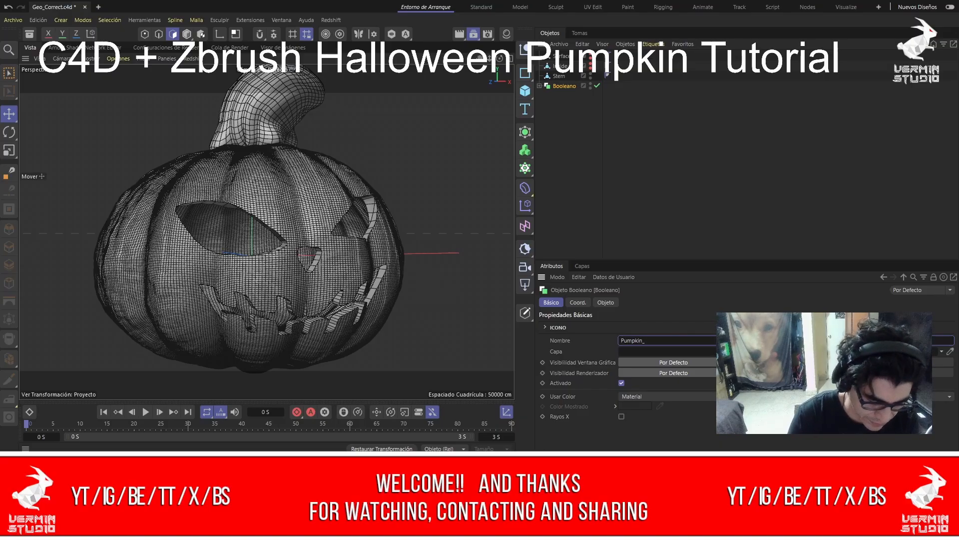
{"action": "type", "text": "Corre"}
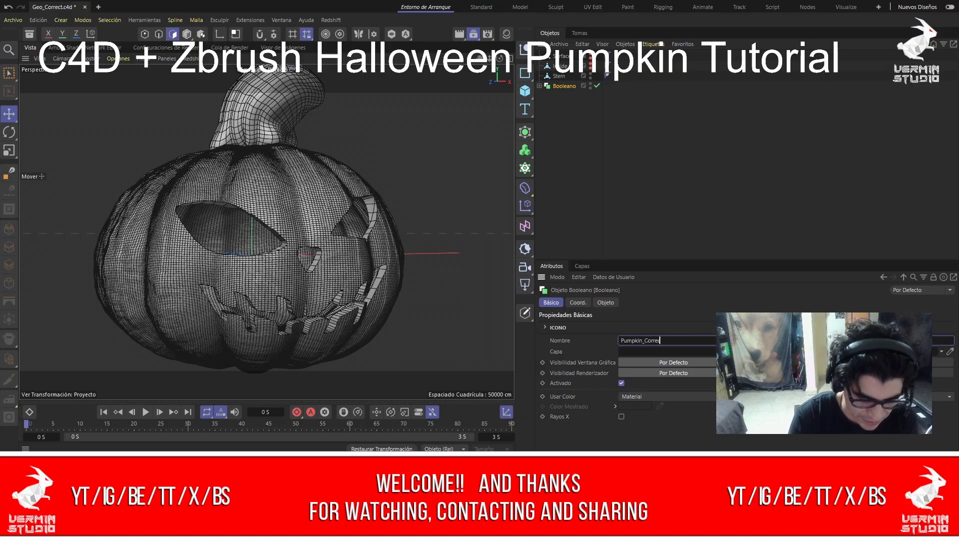
{"action": "type", "text": "ct"}
{"action": "key", "text": "Return"}
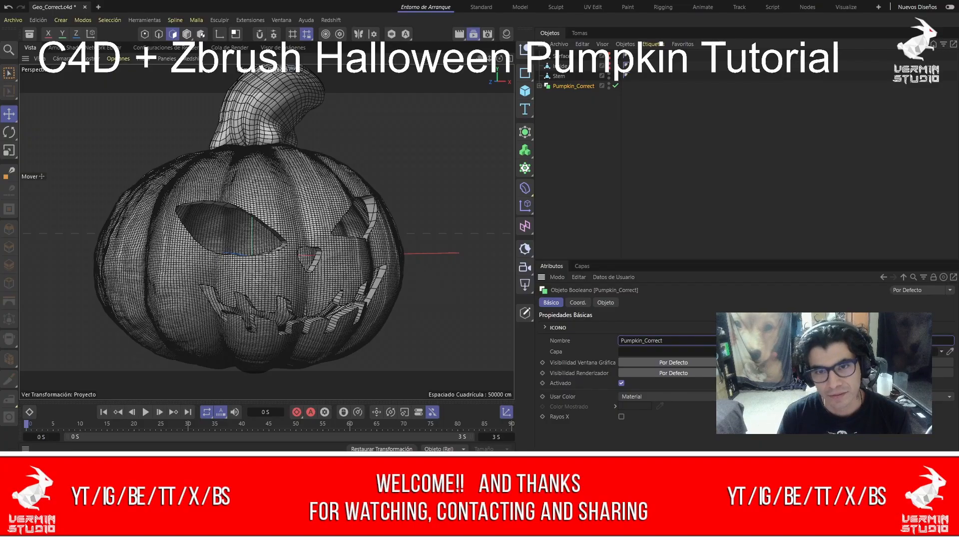
Group Stem and Pumpkin_Correct in a null named Pumpkin and save the project.
{"action": "left_click", "coordinate": [559, 76]}
{"action": "left_click", "coordinate": [573, 86], "text": "shift"}
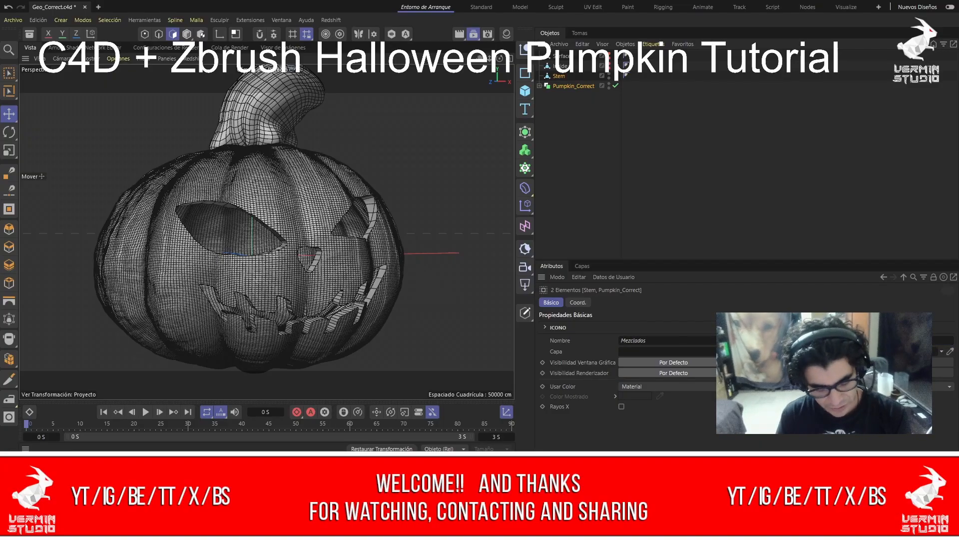
{"action": "key", "text": "alt+g"}
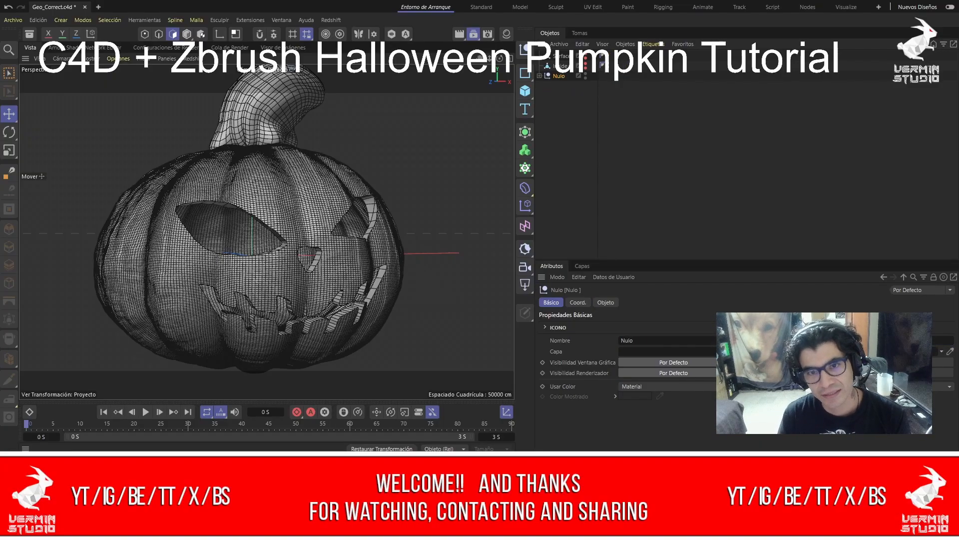
{"action": "left_click", "coordinate": [622, 340]}
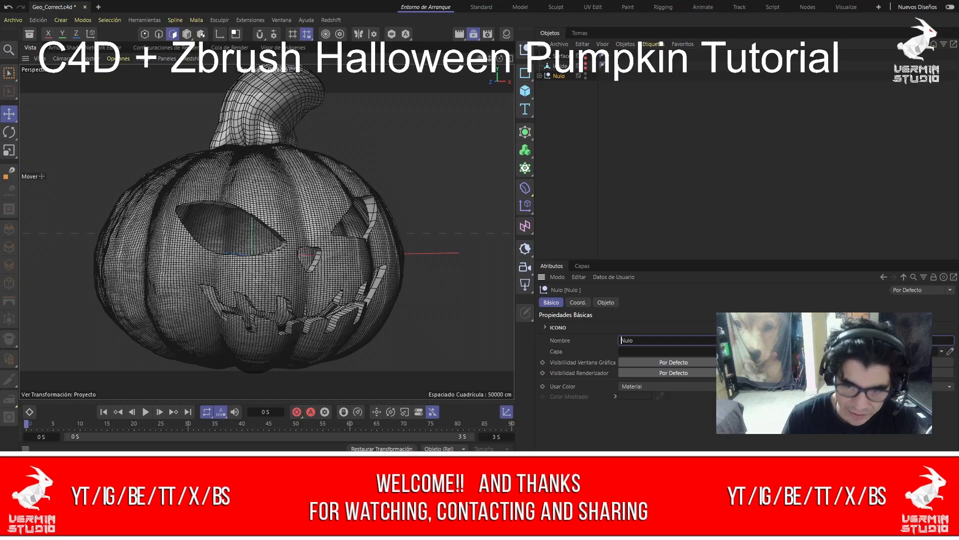
{"action": "key", "text": "ctrl+a"}
{"action": "key", "text": "BackSpace"}
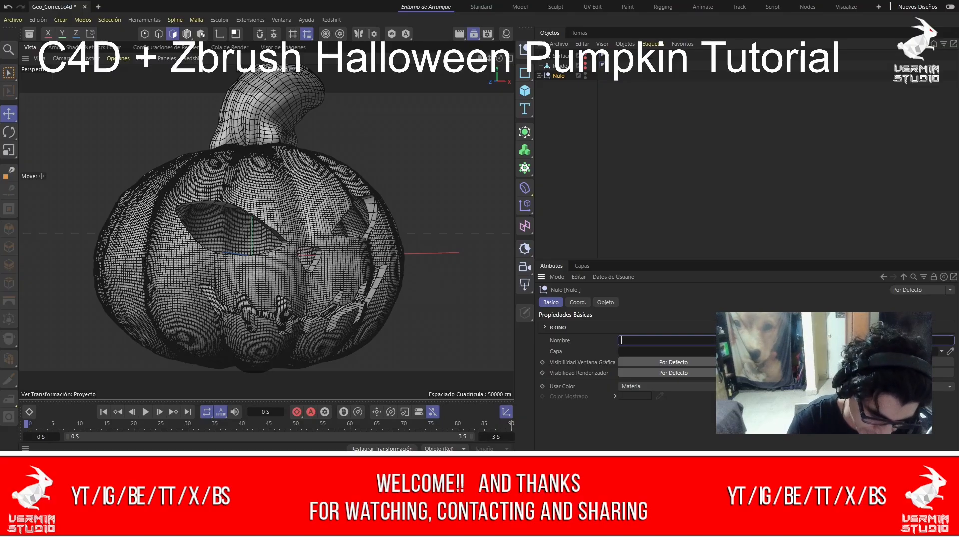
{"action": "type", "text": "Pumpkin"}
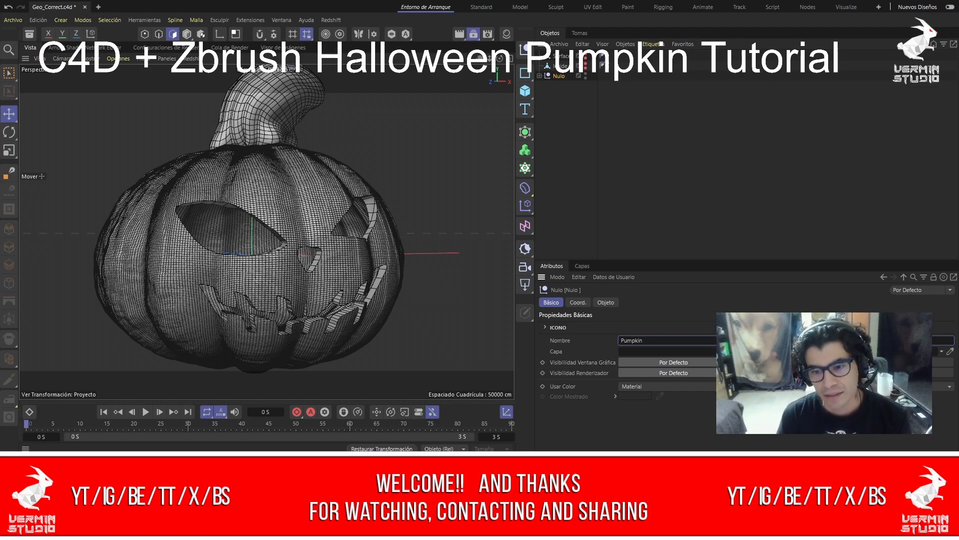
{"action": "left_click", "coordinate": [263, 228]}
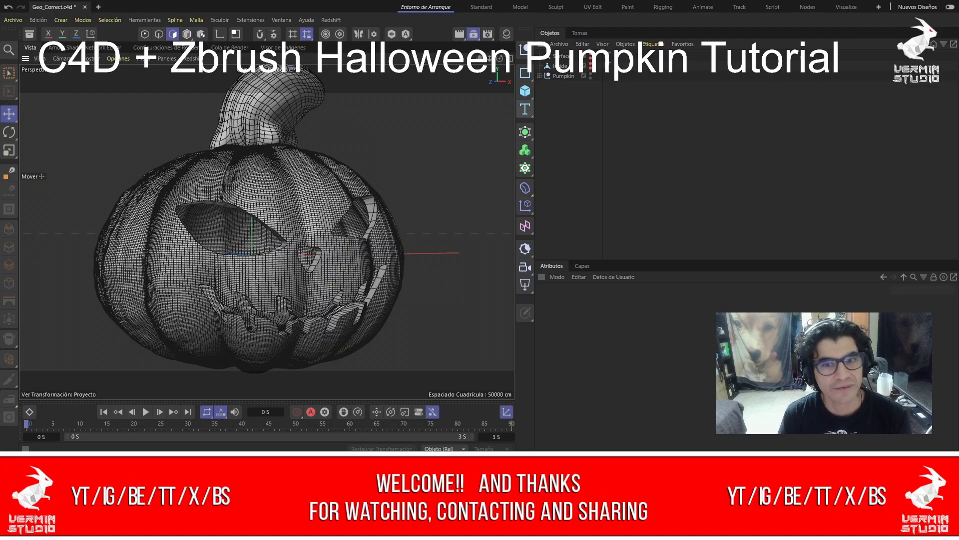
{"action": "key", "text": "ctrl+s"}
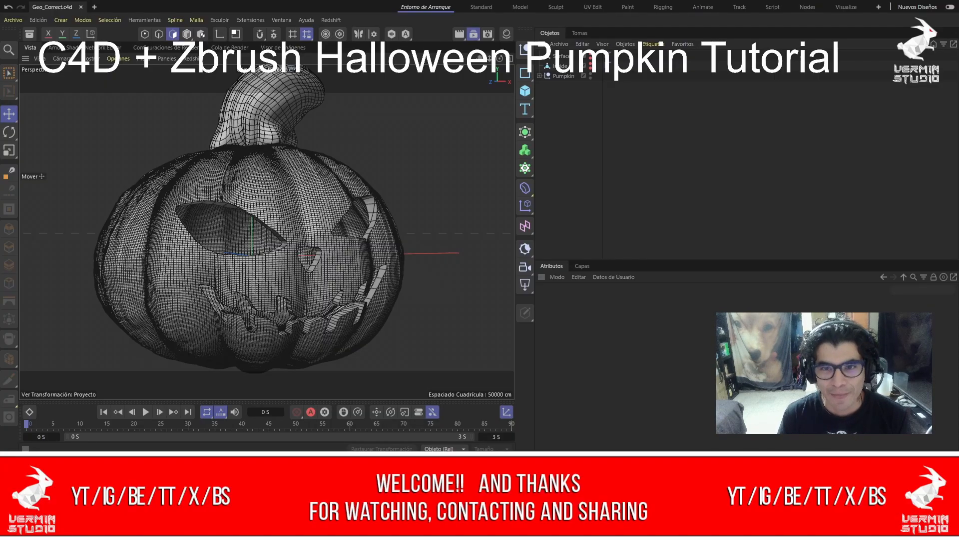
Group the hidden Surface and Inside objects in a null named BU.
{"action": "left_click_drag", "start_coordinate": [645, 69], "coordinate": [556, 54]}
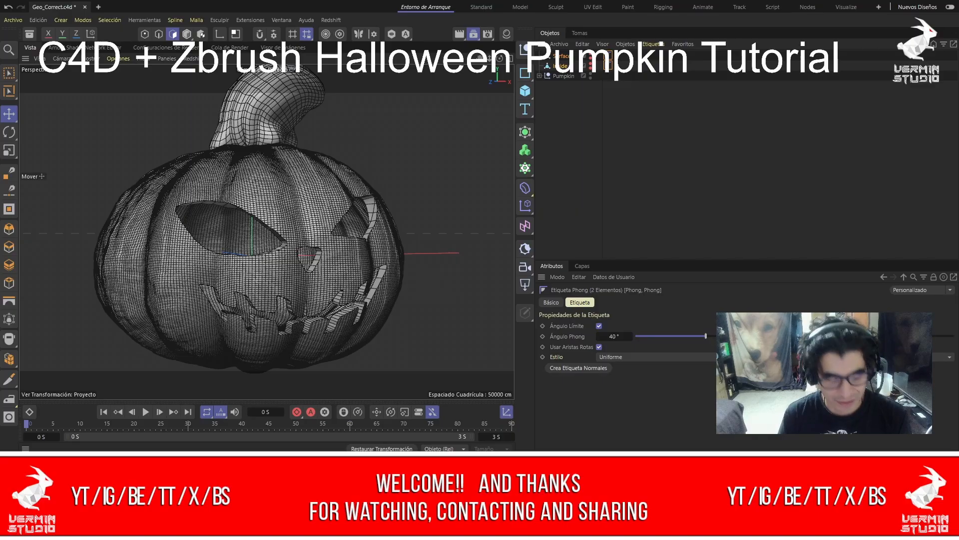
{"action": "key", "text": "alt+g"}
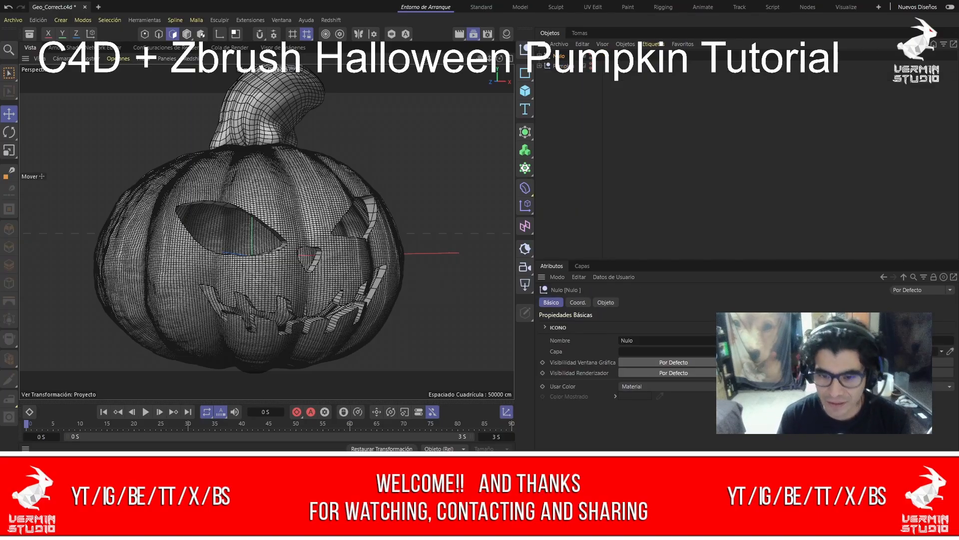
{"action": "left_click_drag", "start_coordinate": [643, 340], "coordinate": [621, 341]}
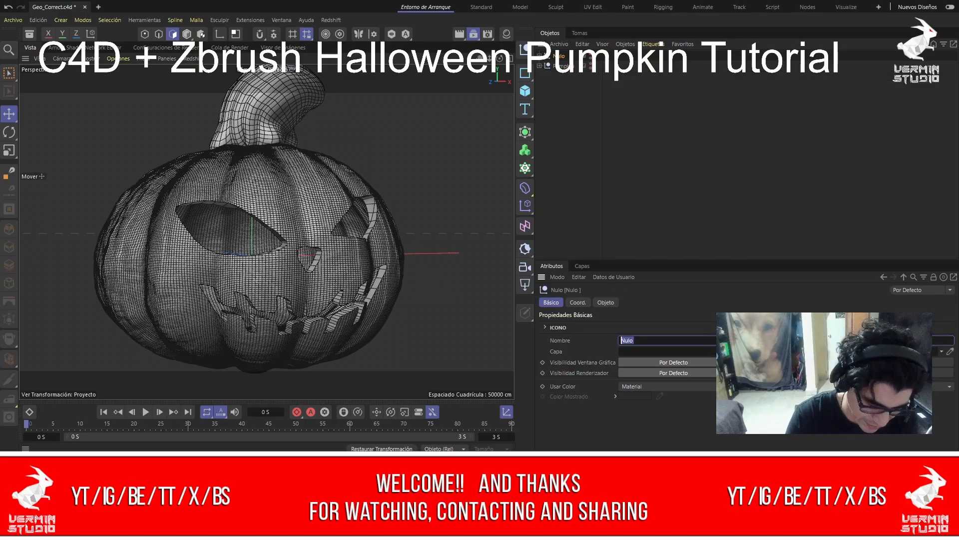
{"action": "type", "text": "BU"}
{"action": "key", "text": "Return"}
{"action": "left_click", "coordinate": [567, 131]}
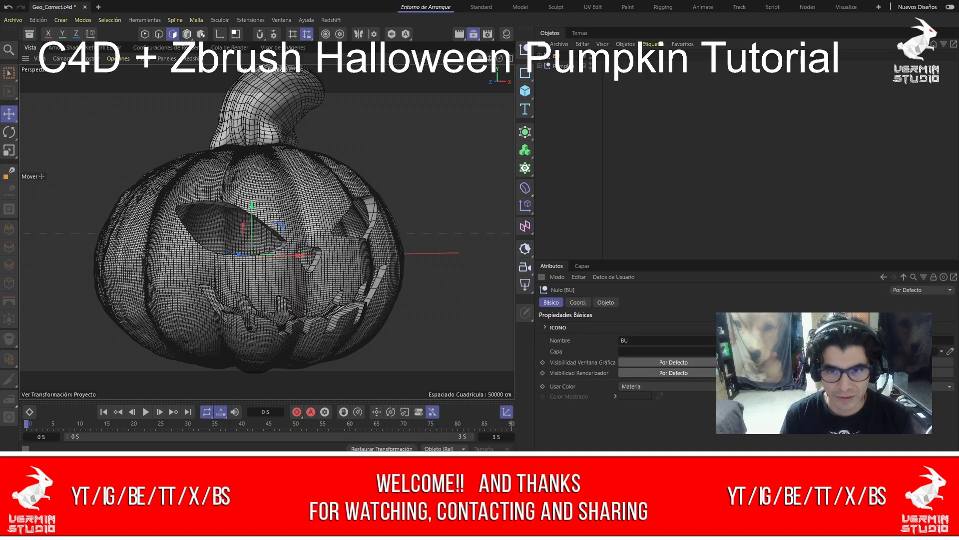
Hide the BU group, leaving nothing selected, and activate the Rectangle Selection tool.
{"action": "left_click", "coordinate": [590, 54]}
{"action": "left_click", "coordinate": [590, 54]}
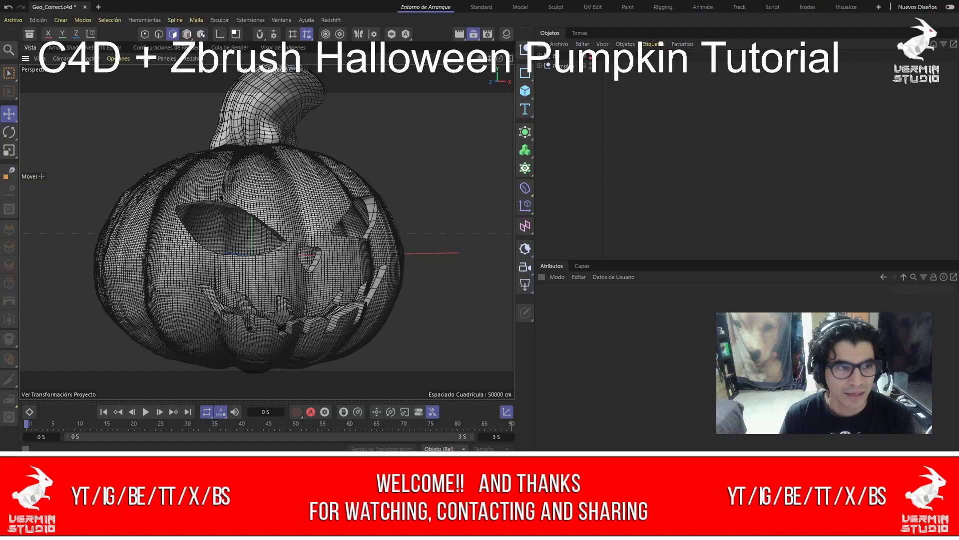
{"action": "left_click", "coordinate": [9, 73]}
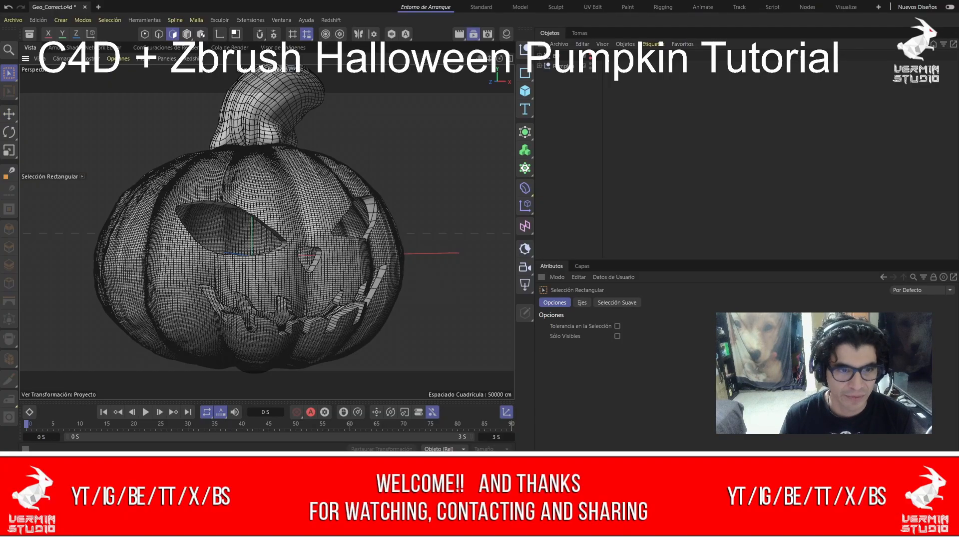
Copy the Pumpkin group from Geo_Correct.c4d into a new empty project and clear the selection.
{"action": "left_click", "coordinate": [563, 66]}
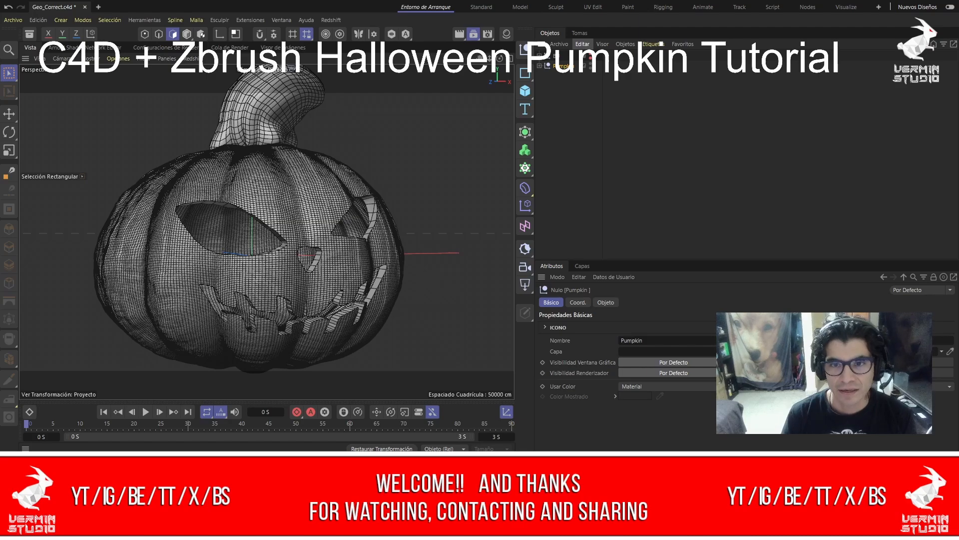
{"action": "left_click", "coordinate": [99, 7]}
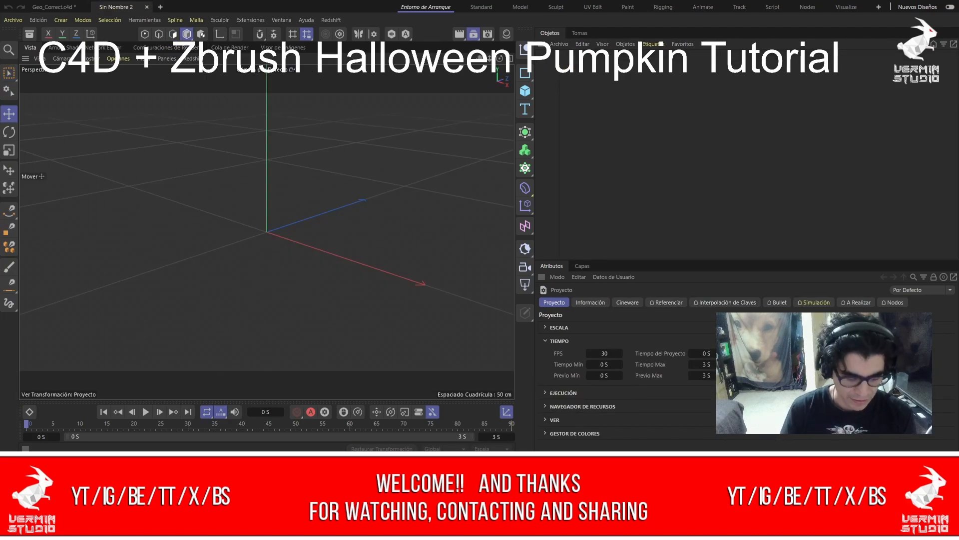
{"action": "key", "text": "ctrl+v"}
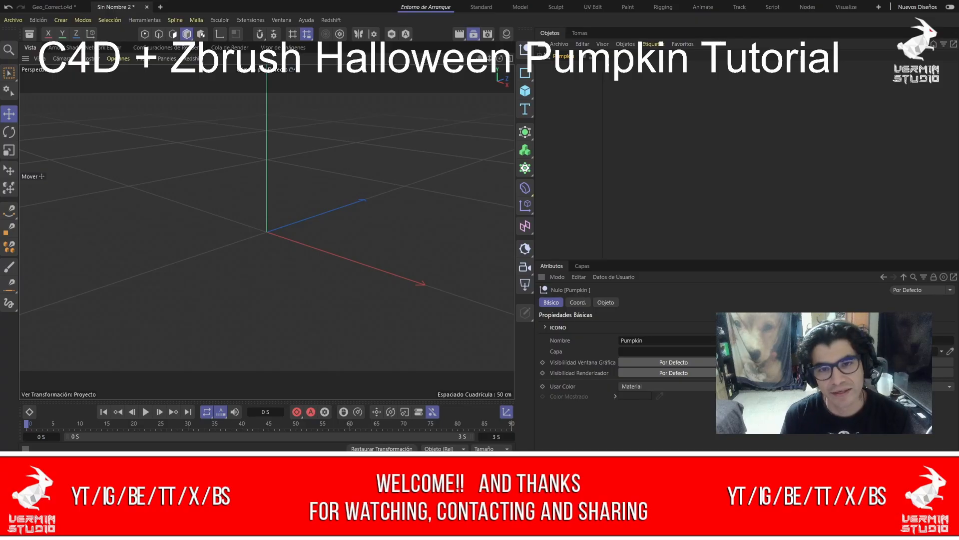
{"action": "key", "text": "ctrl+shift+a"}
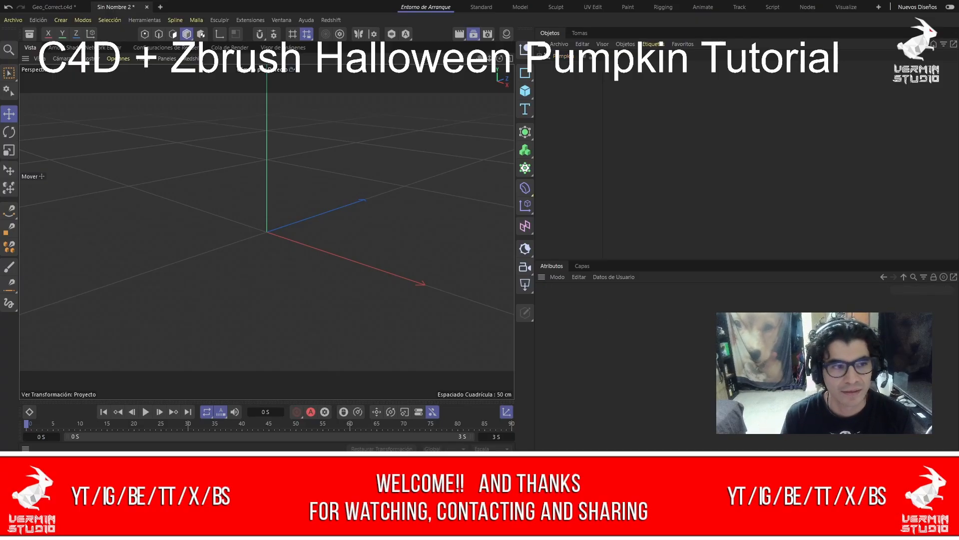